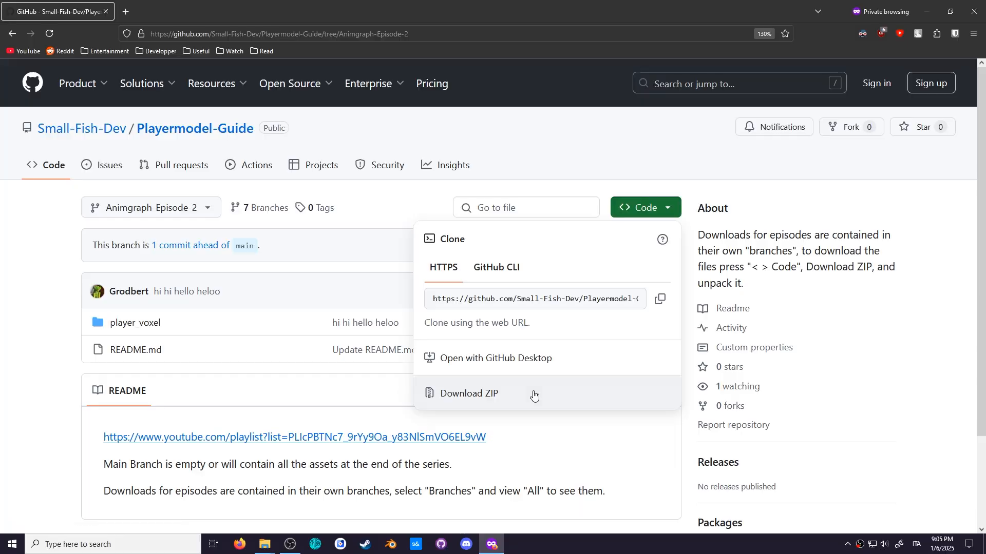
Step: Download the Animgraph-Episode-2 branch as a ZIP and copy its player_voxel folder into the playermodel addon's Assets/models folder
{"action": "left_click", "coordinate": [534, 394]}
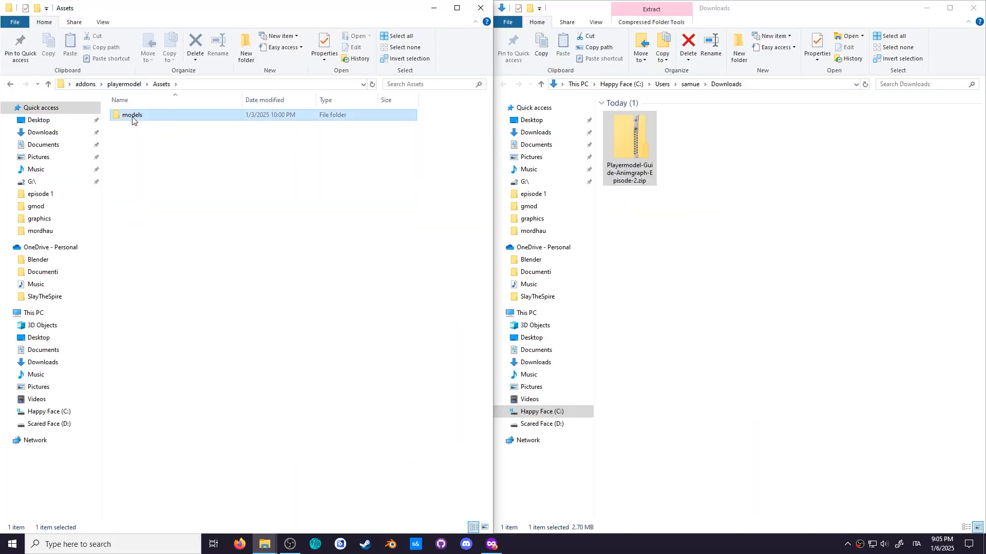
{"action": "double_click", "coordinate": [647, 165]}
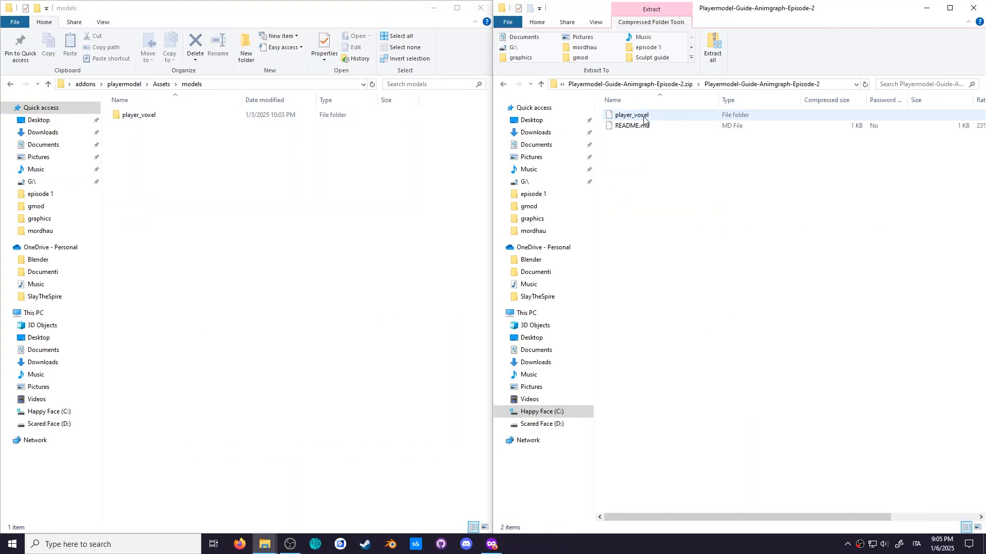
{"action": "left_click_drag", "start_coordinate": [618, 112], "coordinate": [295, 213]}
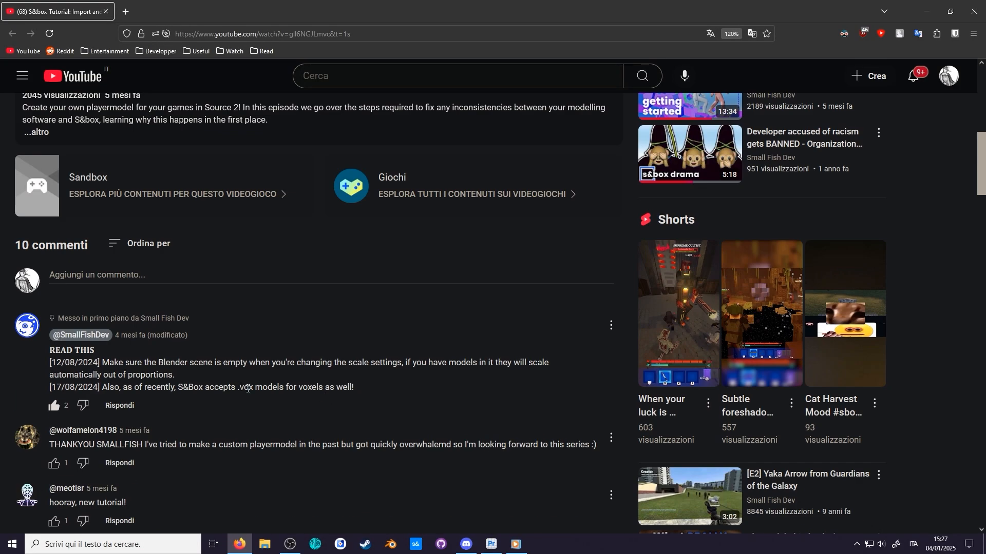
Step: Write the reply "Thank you dude" to the pinned READ THIS comment
{"action": "left_click", "coordinate": [119, 405]}
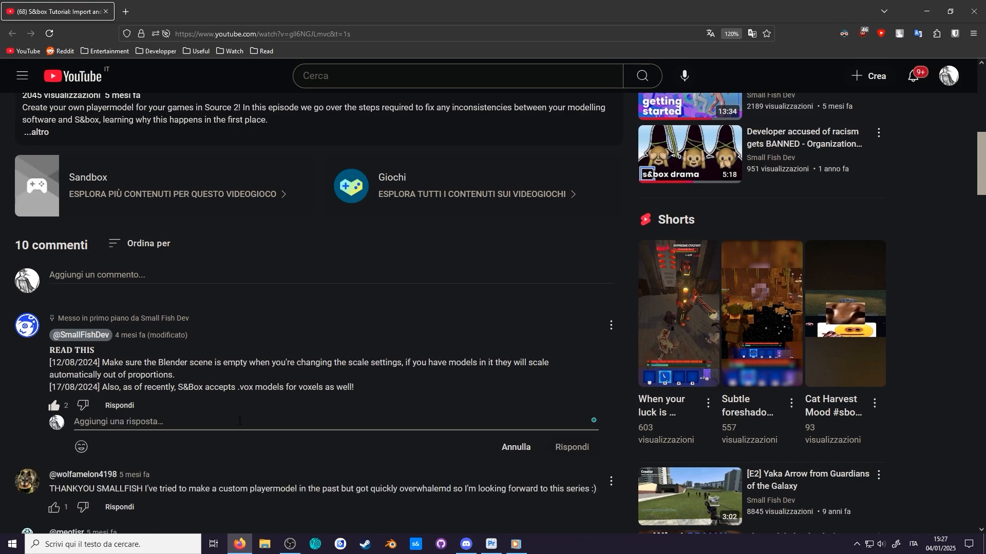
{"action": "type", "text": "Thank you dude"}
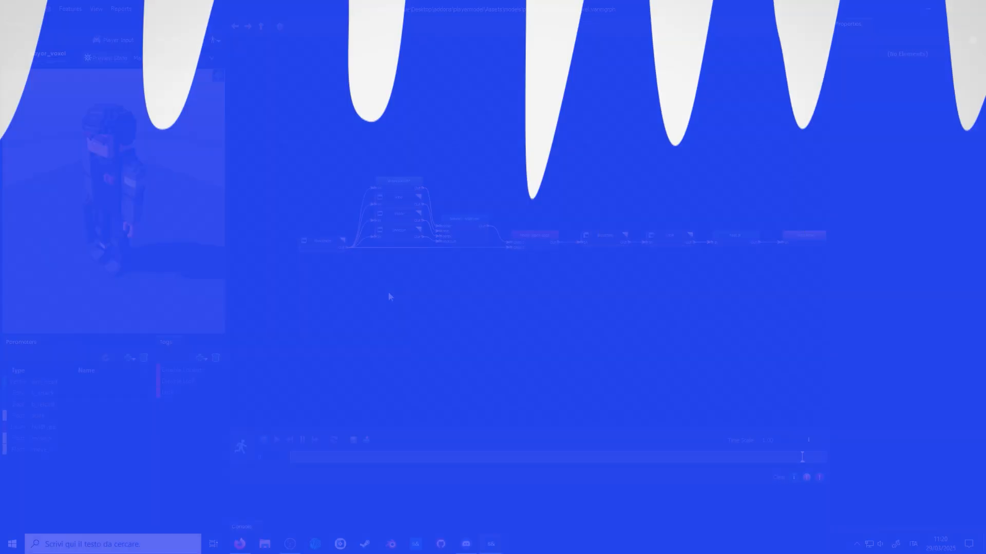
Step: Create a Group node below the weapon groups in the player_voxel animgraph and name it Melee_1H
{"action": "scroll", "coordinate": [500, 322], "scroll_direction": "down", "scroll_amount": 2}
{"action": "scroll", "coordinate": [500, 330], "scroll_direction": "up", "scroll_amount": 3}
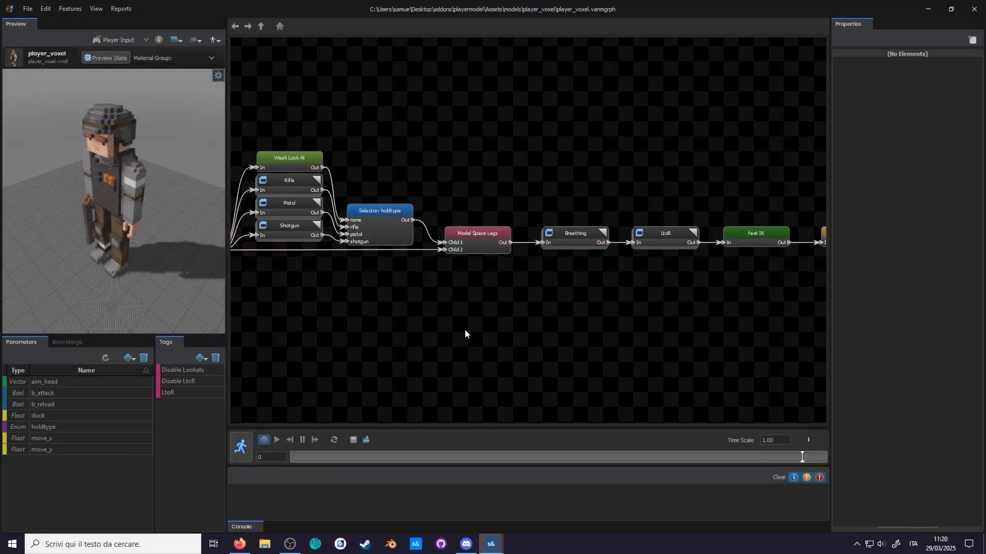
{"action": "middle_click_drag", "start_coordinate": [466, 334], "coordinate": [620, 357]}
{"action": "right_click", "coordinate": [458, 340]}
{"action": "mouse_move", "coordinate": [514, 345]}
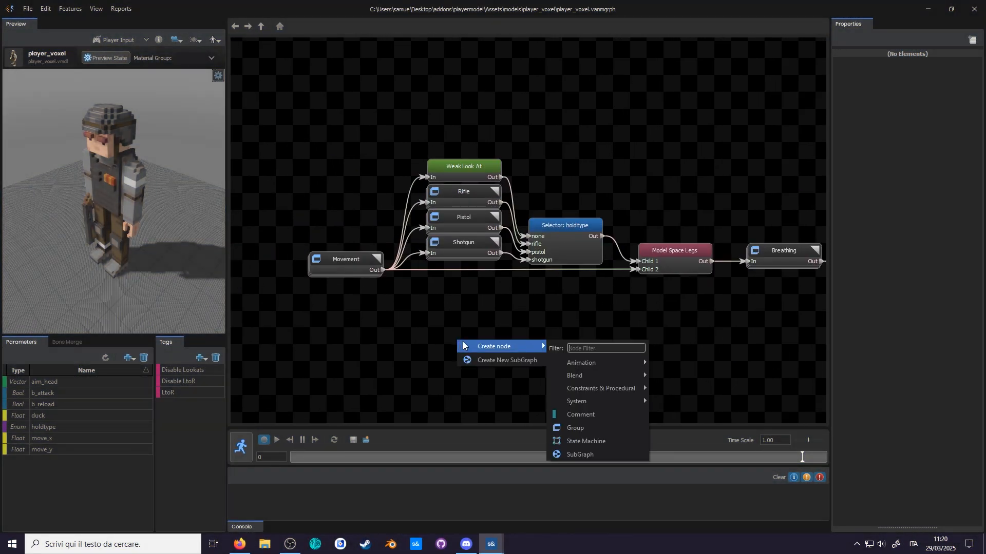
{"action": "left_click", "coordinate": [615, 422]}
{"action": "left_click", "coordinate": [878, 61]}
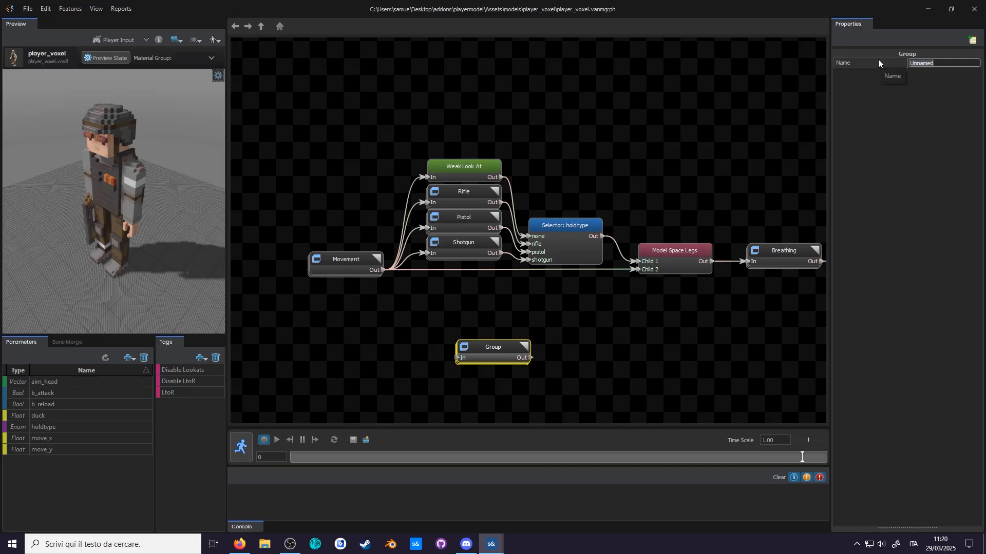
{"action": "type", "text": "Melee_1H"}
Step: Add a melee_1h value to the holdtype enum parameter
{"action": "left_click", "coordinate": [46, 427]}
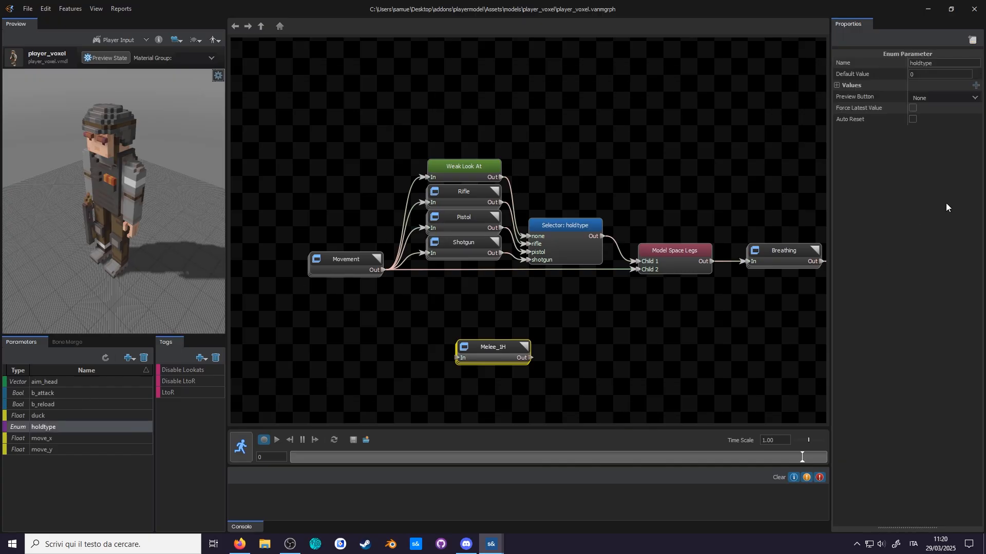
{"action": "left_click", "coordinate": [837, 85]}
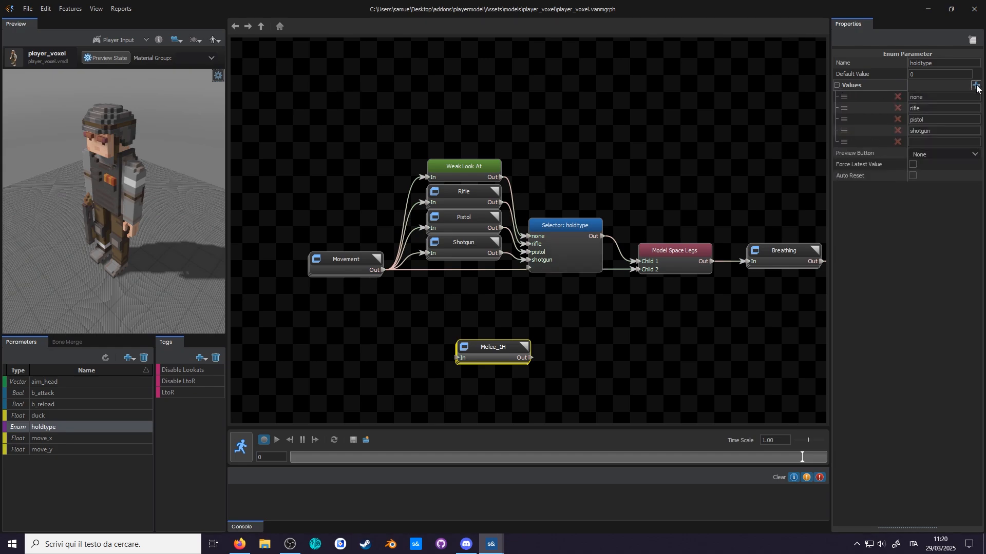
Step: Wire the Melee_1H group between Movement and the holdtype selector's melee_1h input, and align it with the other weapon nodes
{"action": "left_click", "coordinate": [384, 286]}
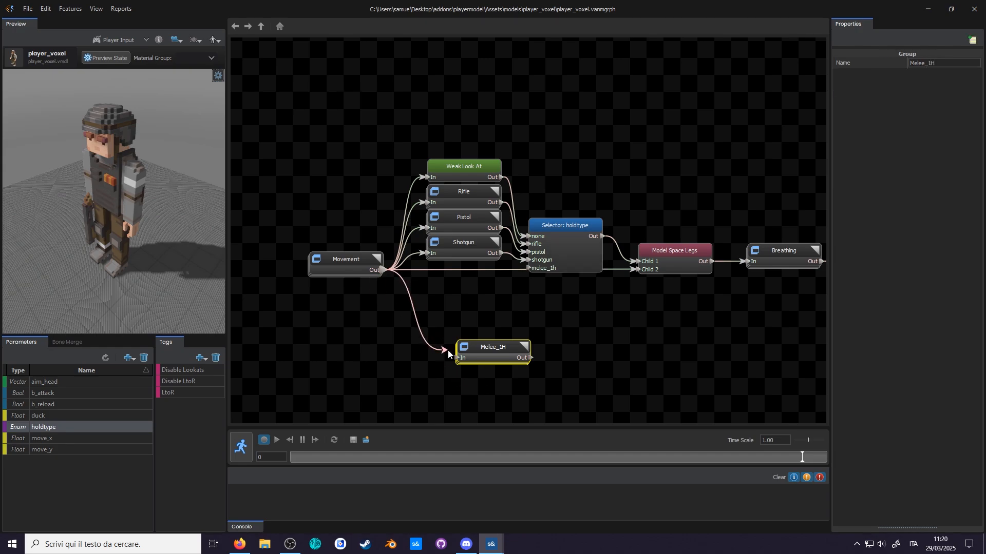
{"action": "left_click_drag", "start_coordinate": [495, 362], "coordinate": [474, 284]}
{"action": "left_click_drag", "start_coordinate": [433, 142], "coordinate": [545, 308]}
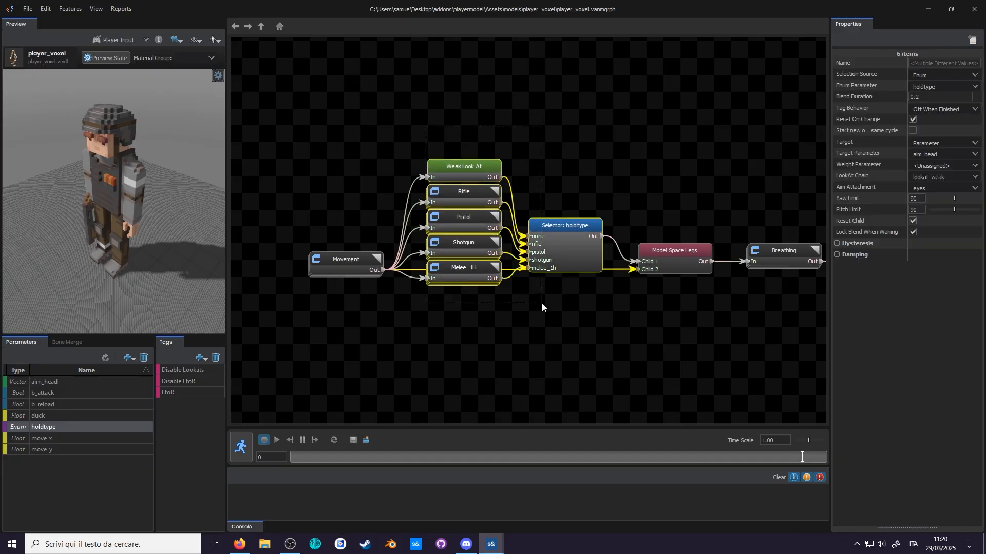
{"action": "mouse_move", "coordinate": [553, 256]}
{"action": "left_mouse_down"}
{"action": "mouse_move", "coordinate": [554, 231]}
{"action": "mouse_move", "coordinate": [555, 256]}
{"action": "left_mouse_up"}
{"action": "left_click", "coordinate": [555, 248]}
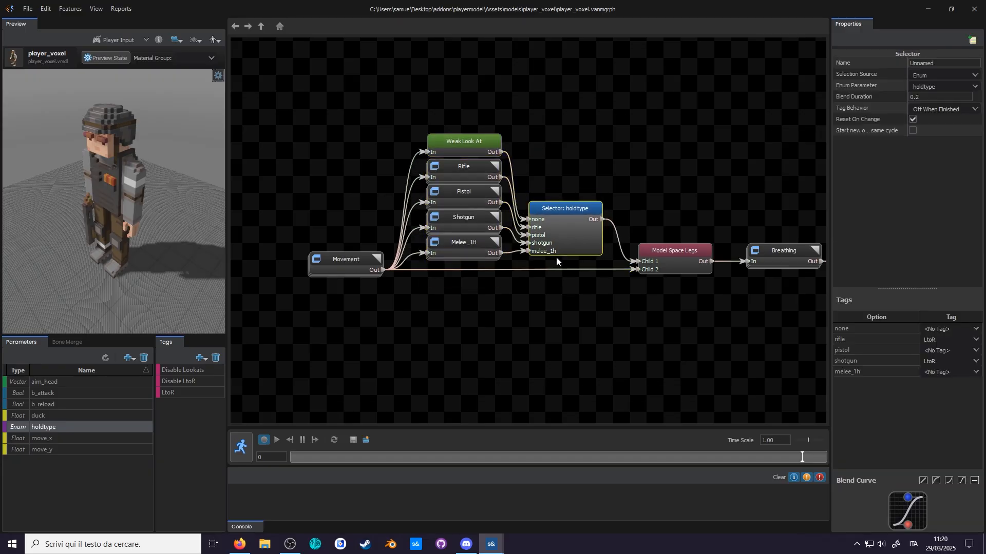
{"action": "left_click", "coordinate": [549, 332]}
Step: Inside the Melee_1H group, place an Add node between Group Input and Group Output and wire it through its Base input
{"action": "double_click", "coordinate": [463, 251]}
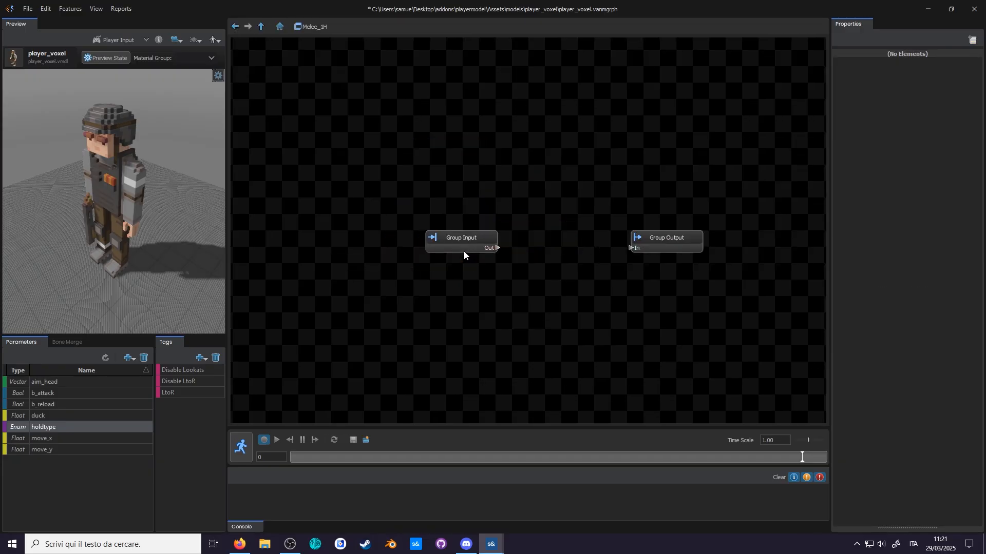
{"action": "left_click_drag", "start_coordinate": [463, 251], "coordinate": [323, 250]}
{"action": "right_click", "coordinate": [516, 298]}
{"action": "mouse_move", "coordinate": [540, 303]}
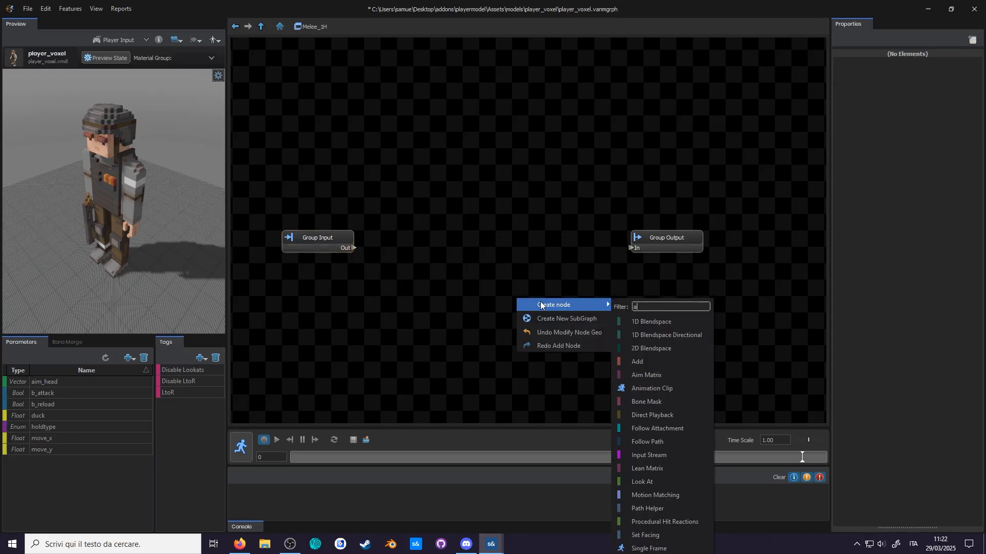
{"action": "type", "text": "add"}
{"action": "left_click", "coordinate": [626, 319]}
{"action": "left_click_drag", "start_coordinate": [529, 291], "coordinate": [510, 264]}
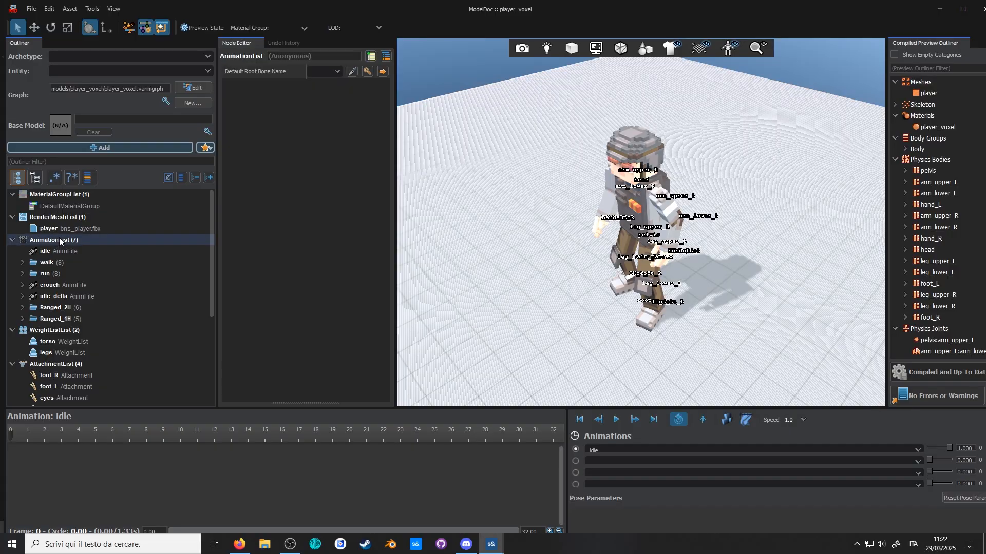
Step: In ModelDoc, find the melee_1h animation files and import all of them into the player_voxel model's AnimationList
{"action": "left_click", "coordinate": [204, 147]}
{"action": "left_click", "coordinate": [221, 177]}
{"action": "left_click", "coordinate": [519, 26]}
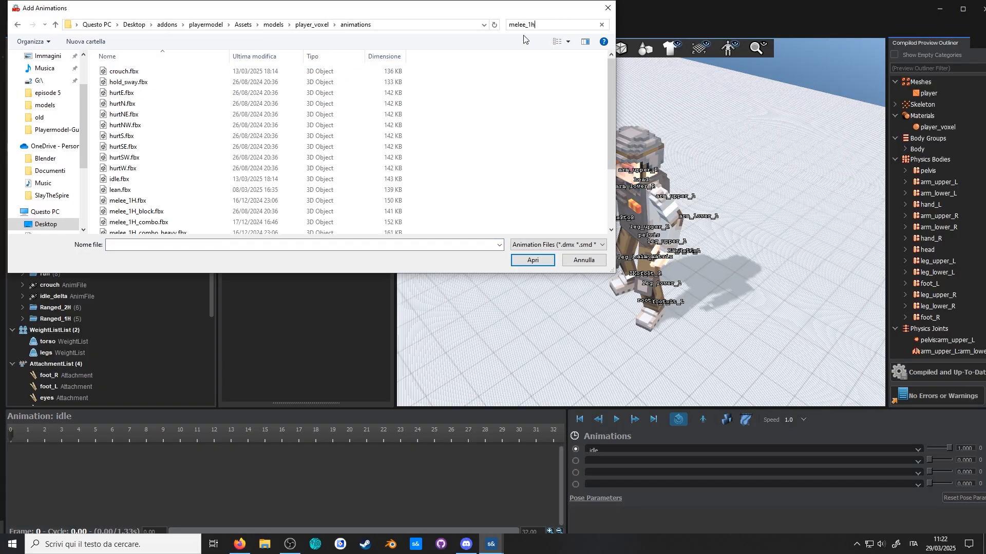
{"action": "left_click", "coordinate": [258, 67]}
{"action": "scroll", "coordinate": [262, 123], "scroll_direction": "down", "scroll_amount": 3}
{"action": "left_click", "coordinate": [268, 192], "text": "shift"}
{"action": "scroll", "coordinate": [328, 205], "scroll_direction": "up", "scroll_amount": 3}
{"action": "left_click", "coordinate": [543, 261]}
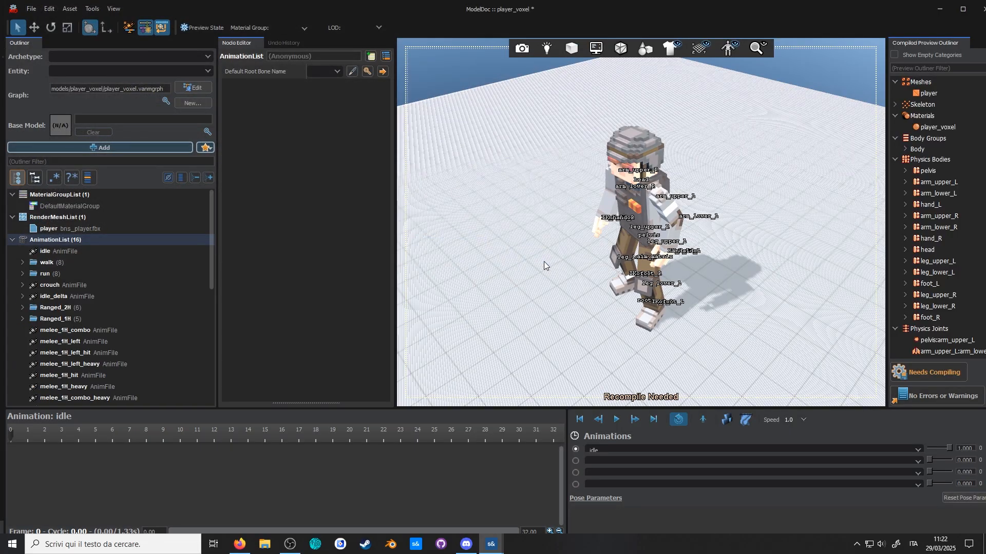
Step: Group the imported animations in a melee_1h folder and give them an AnimSubtract of idle at frame 0
{"action": "left_click", "coordinate": [82, 307]}
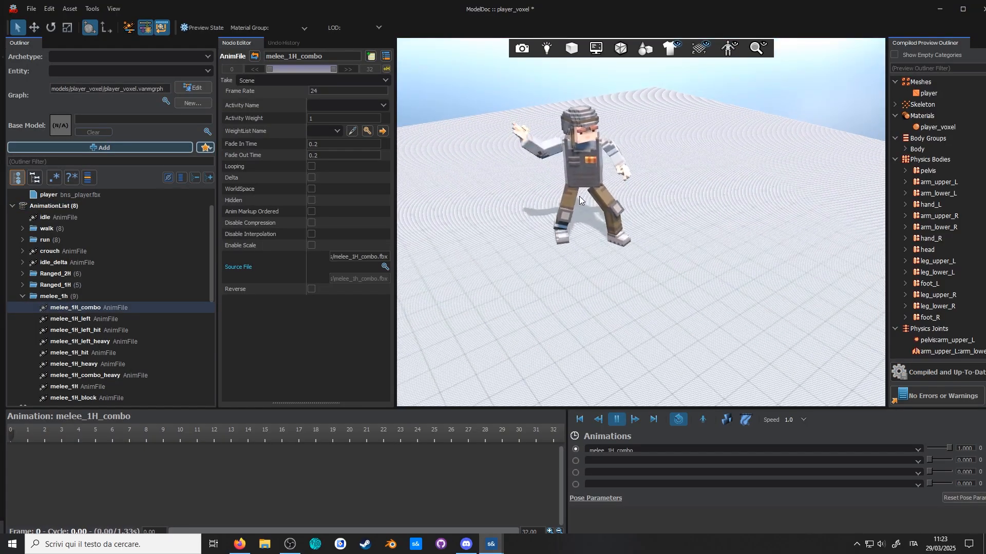
{"action": "right_click", "coordinate": [72, 308]}
{"action": "left_click", "coordinate": [128, 274]}
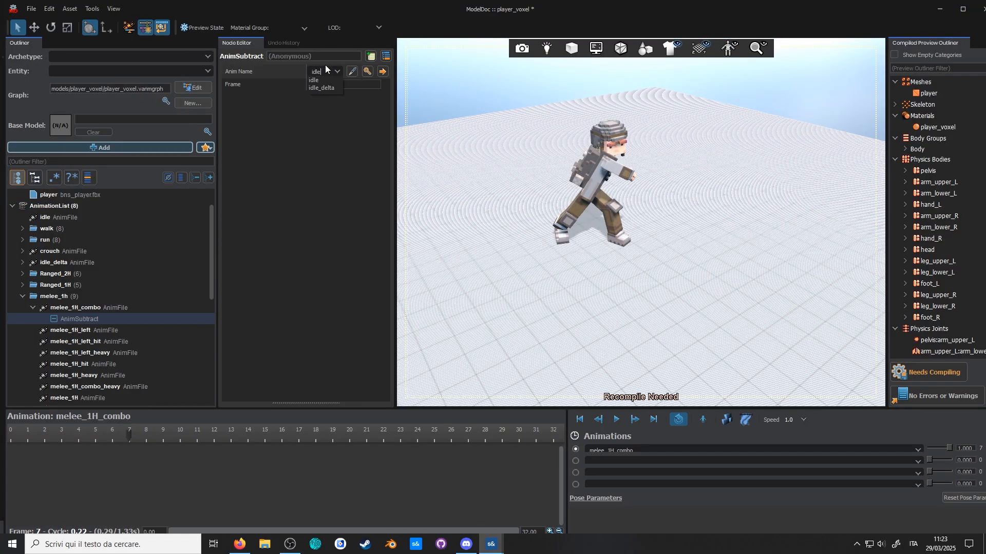
{"action": "left_click", "coordinate": [63, 368]}
{"action": "left_click", "coordinate": [77, 331]}
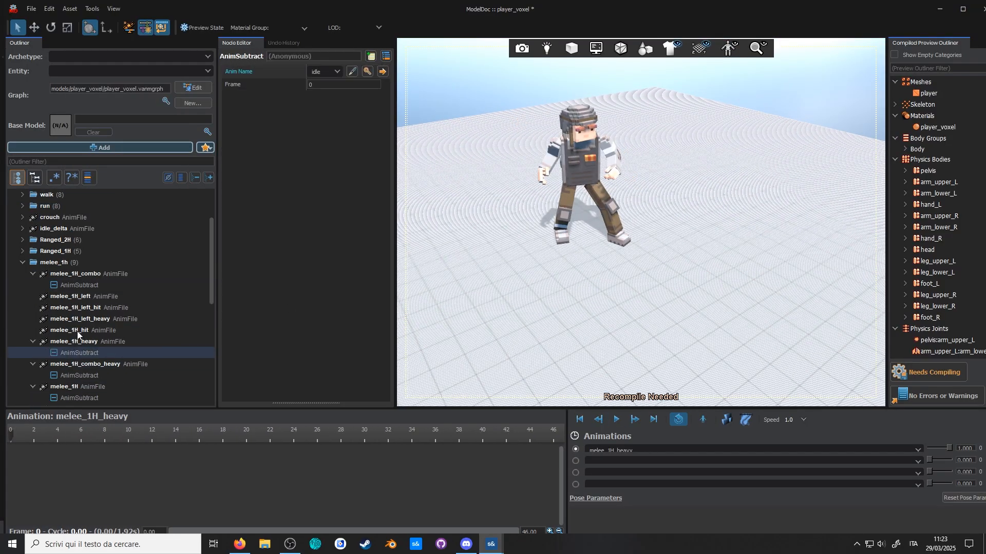
{"action": "left_click", "coordinate": [85, 294]}
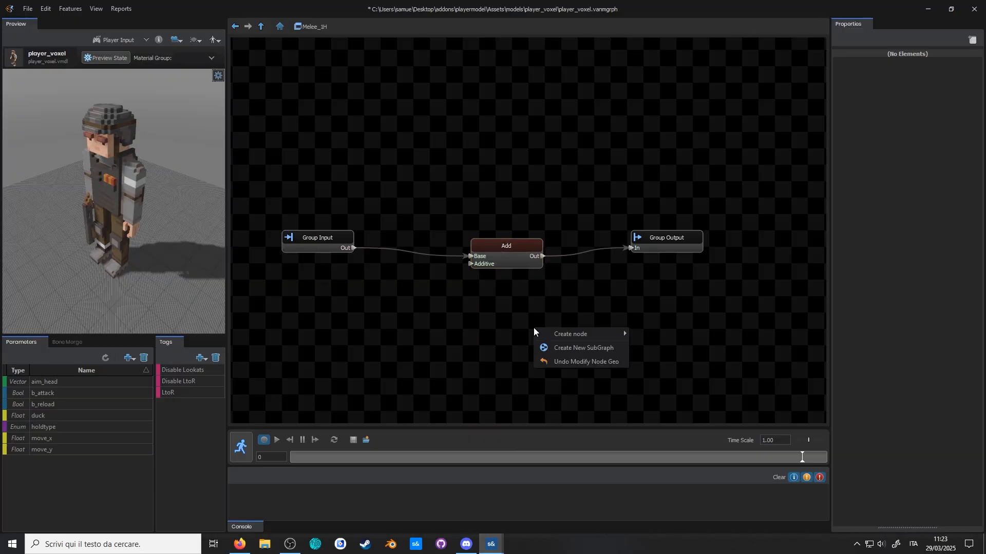
Step: In the animgraph's Melee_1H group, add a state machine named Attack Machine and create its idle and attack states
{"action": "mouse_move", "coordinate": [590, 334]}
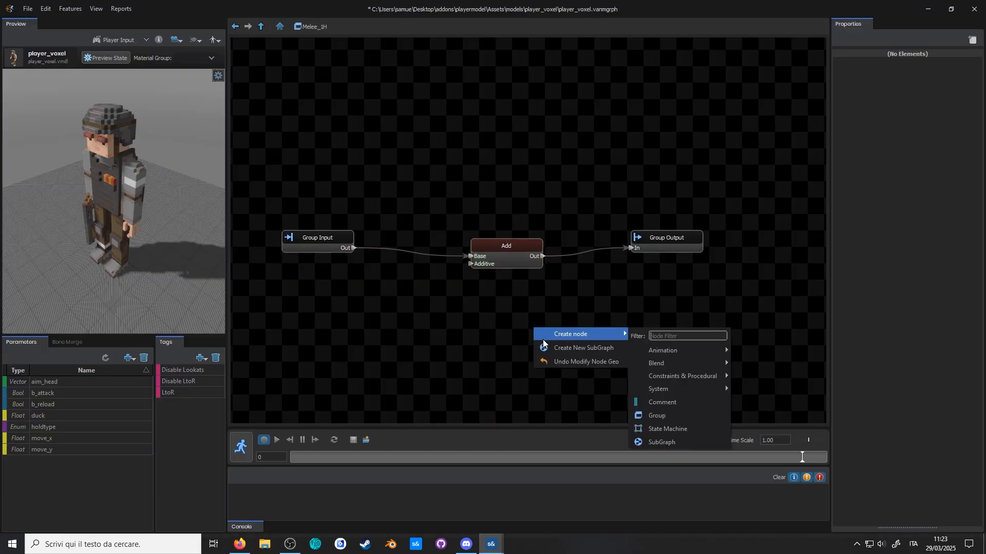
{"action": "left_click", "coordinate": [680, 429]}
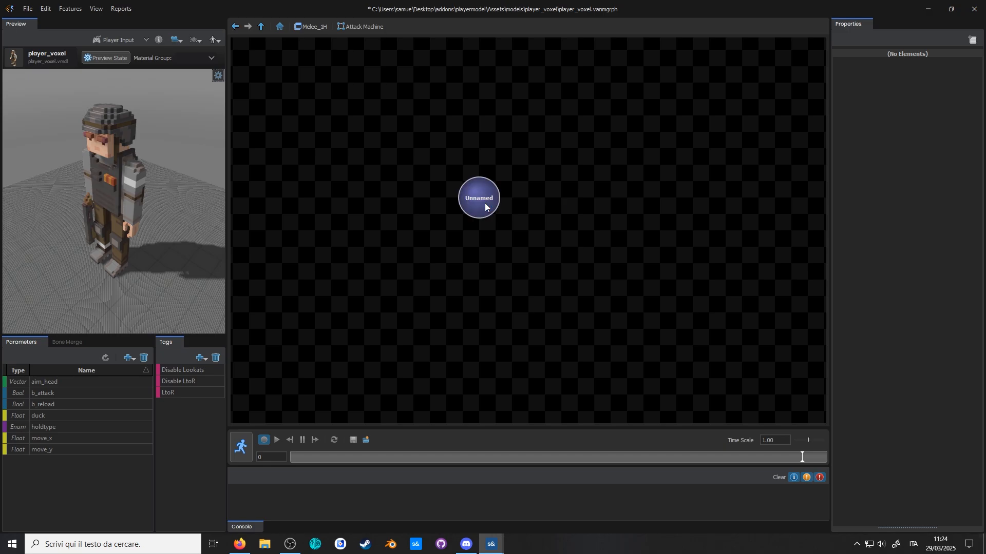
{"action": "type", "text": "idle"}
{"action": "right_click", "coordinate": [515, 281]}
{"action": "left_click", "coordinate": [539, 287]}
{"action": "left_click_drag", "start_coordinate": [947, 63], "coordinate": [893, 61]}
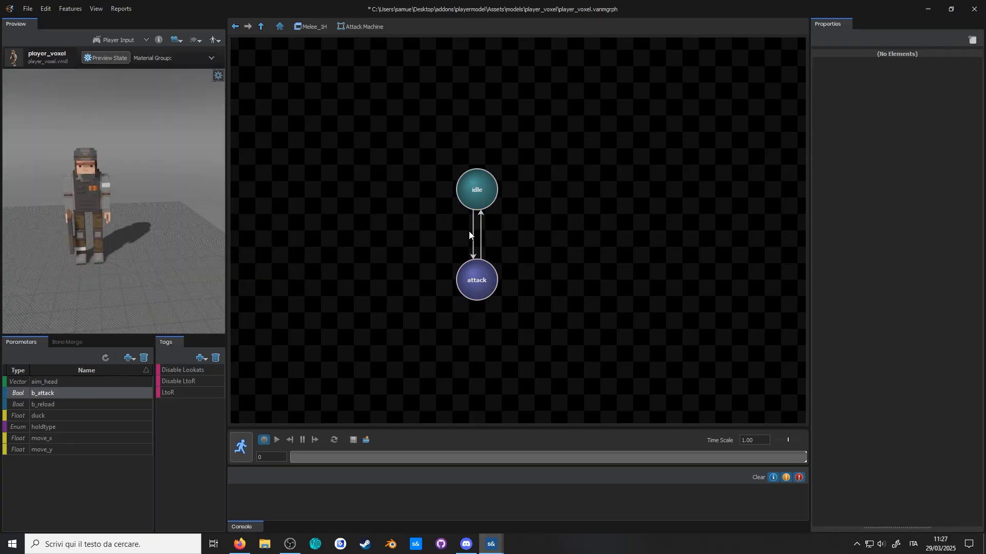
Step: Add a Parameter Condition to the transition from the idle state to the attack state
{"action": "left_click", "coordinate": [471, 232]}
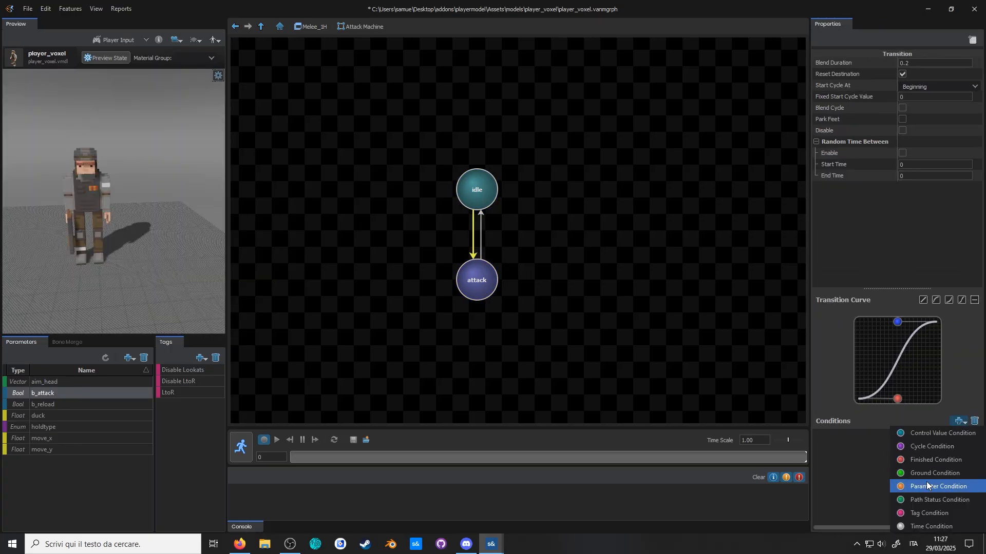
{"action": "left_click", "coordinate": [927, 486]}
{"action": "left_click", "coordinate": [846, 436]}
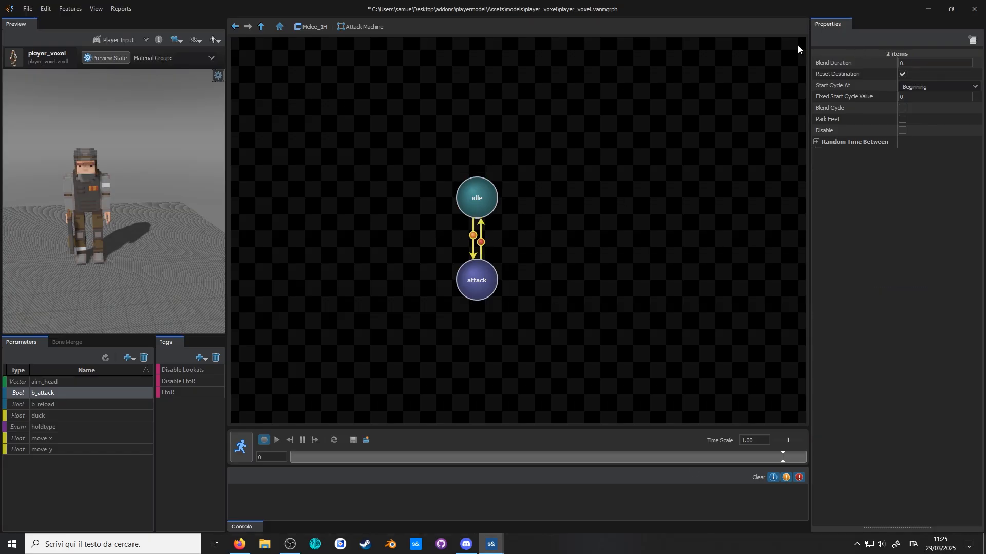
Step: Return to the Melee_1H group, add an Animation Clip using the melee_1H sequence, and feed it into Attack Machine's attack input
{"action": "left_click", "coordinate": [261, 26]}
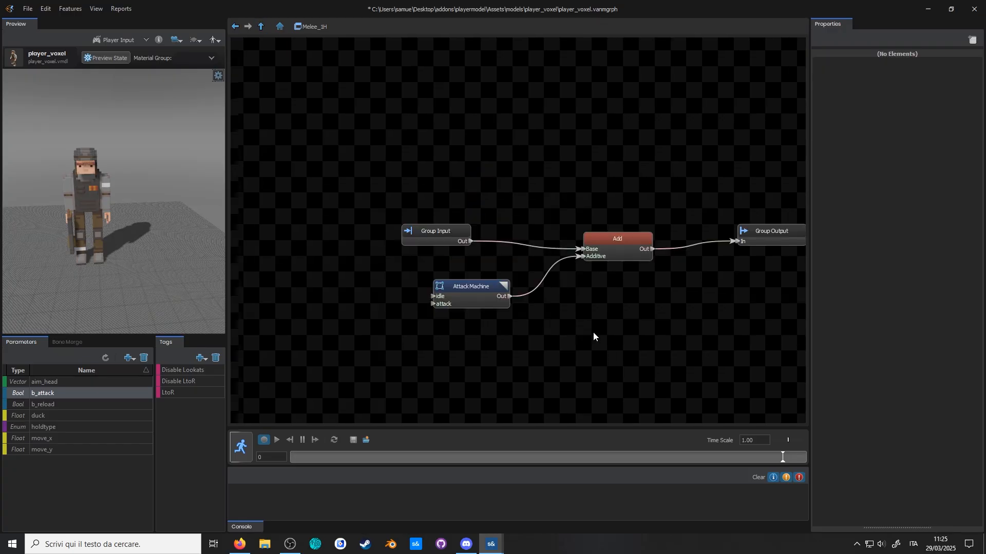
{"action": "right_click", "coordinate": [528, 343]}
{"action": "mouse_move", "coordinate": [578, 347]}
{"action": "mouse_move", "coordinate": [683, 367]}
{"action": "left_click", "coordinate": [775, 367]}
{"action": "left_click", "coordinate": [935, 76]}
{"action": "left_click", "coordinate": [930, 116]}
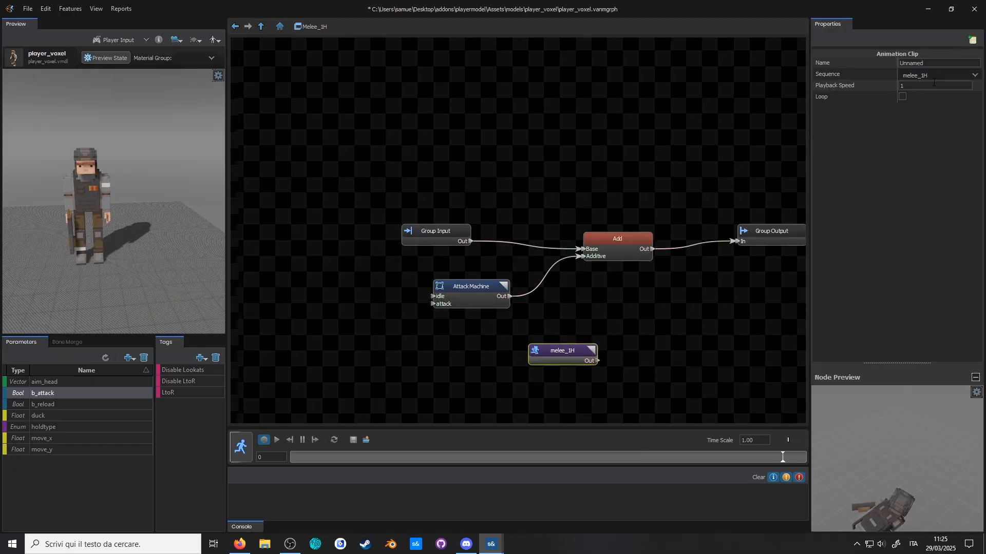
{"action": "left_click_drag", "start_coordinate": [569, 354], "coordinate": [433, 303]}
Step: Add a Single Frame node for Attack Machine's idle input
{"action": "right_click", "coordinate": [515, 341]}
{"action": "mouse_move", "coordinate": [553, 349]}
{"action": "left_click", "coordinate": [673, 365]}
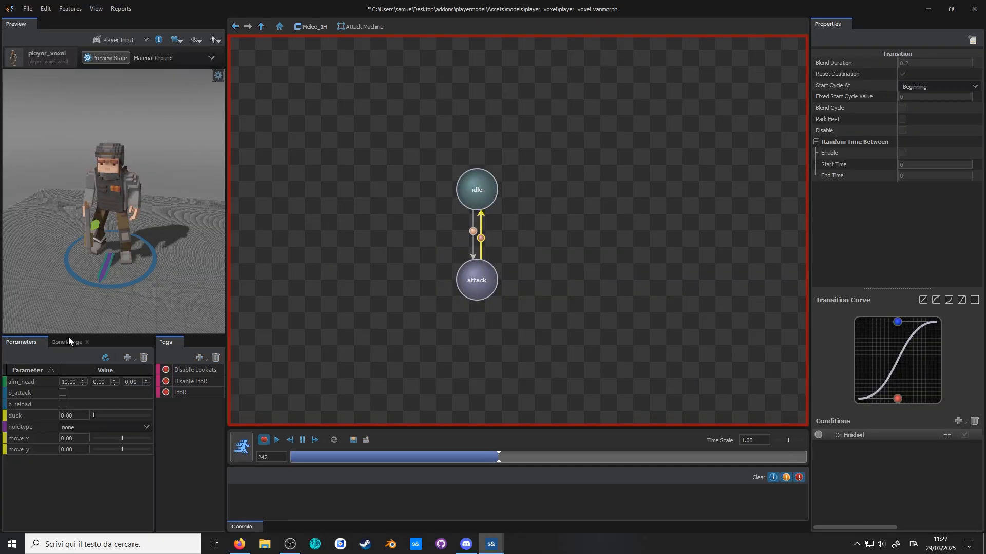
Step: Disable the bone-merged shotgun and add a melee weapon model to the preview's bone merge list
{"action": "left_click", "coordinate": [67, 342]}
{"action": "left_click", "coordinate": [16, 421]}
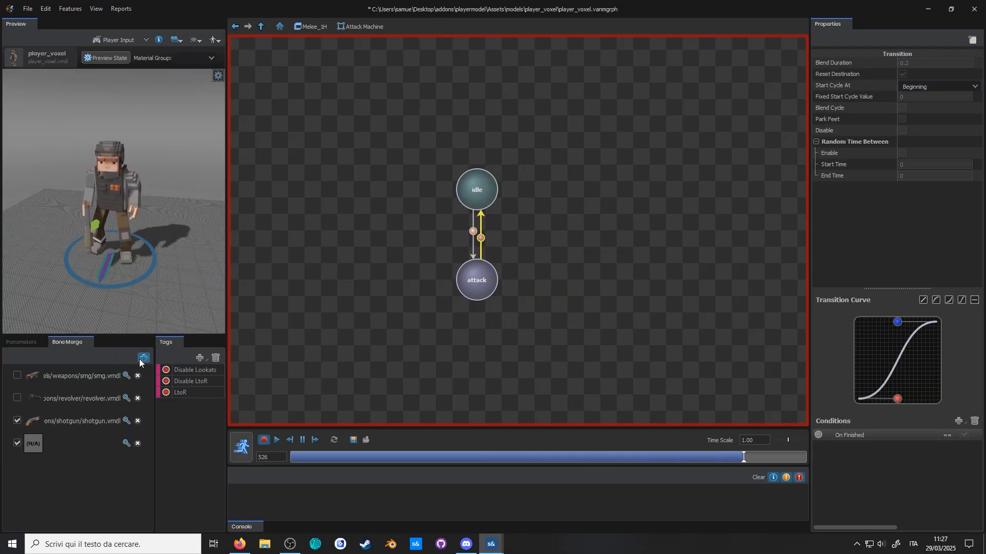
{"action": "left_click", "coordinate": [127, 441]}
{"action": "double_click", "coordinate": [374, 171]}
Step: Test the melee attack in the preview by triggering b_attack with holdtype melee_1h and move_y at 96.29
{"action": "left_click", "coordinate": [22, 342]}
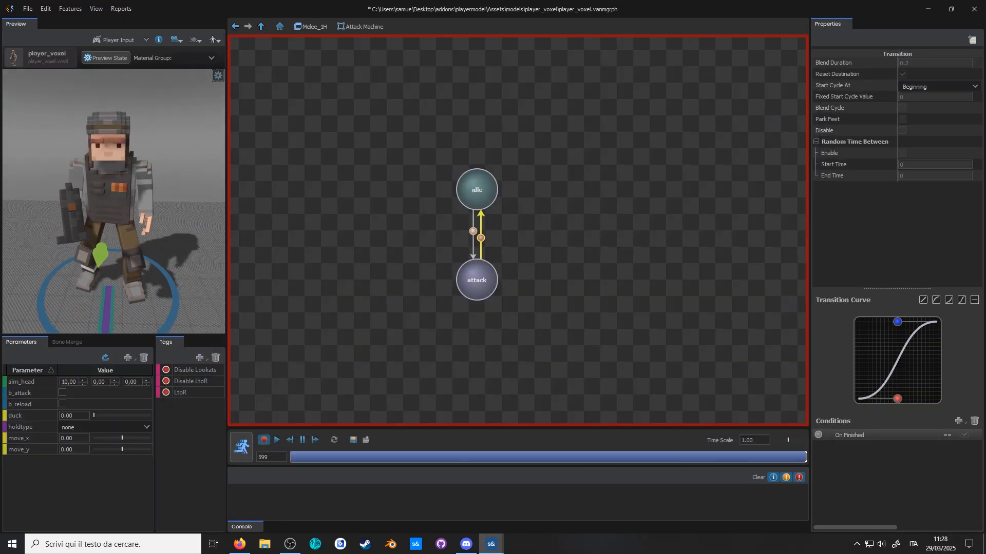
{"action": "left_click", "coordinate": [62, 393]}
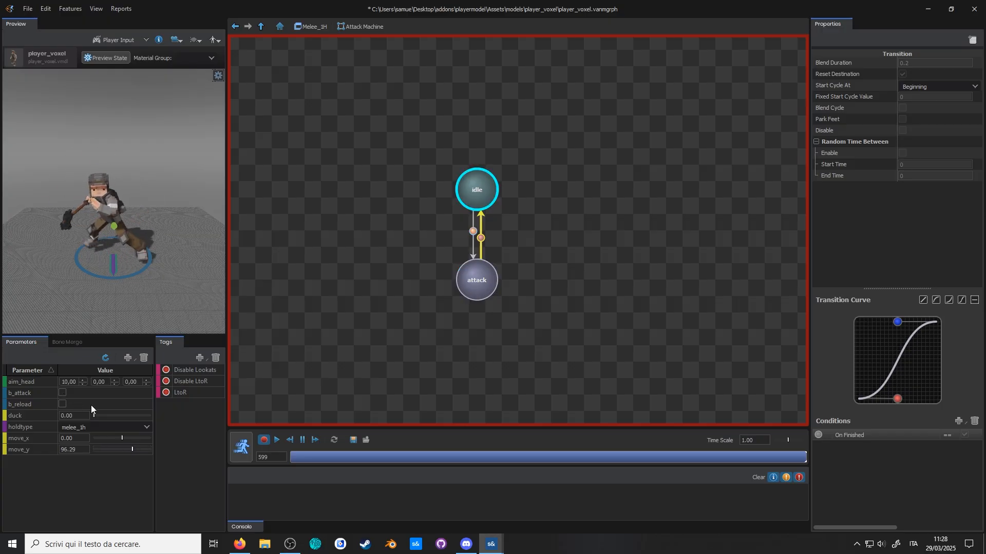
{"action": "left_click", "coordinate": [62, 393]}
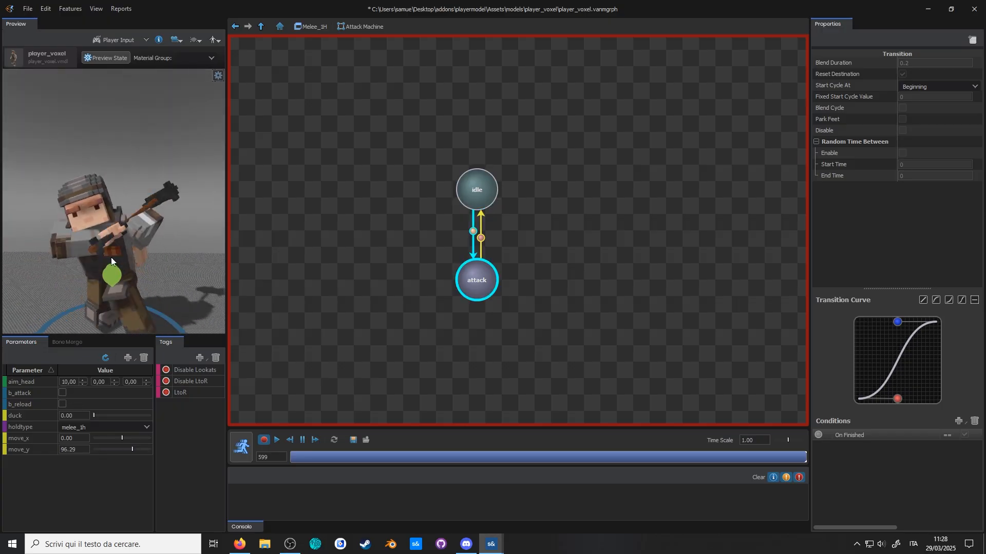
{"action": "left_click", "coordinate": [61, 393]}
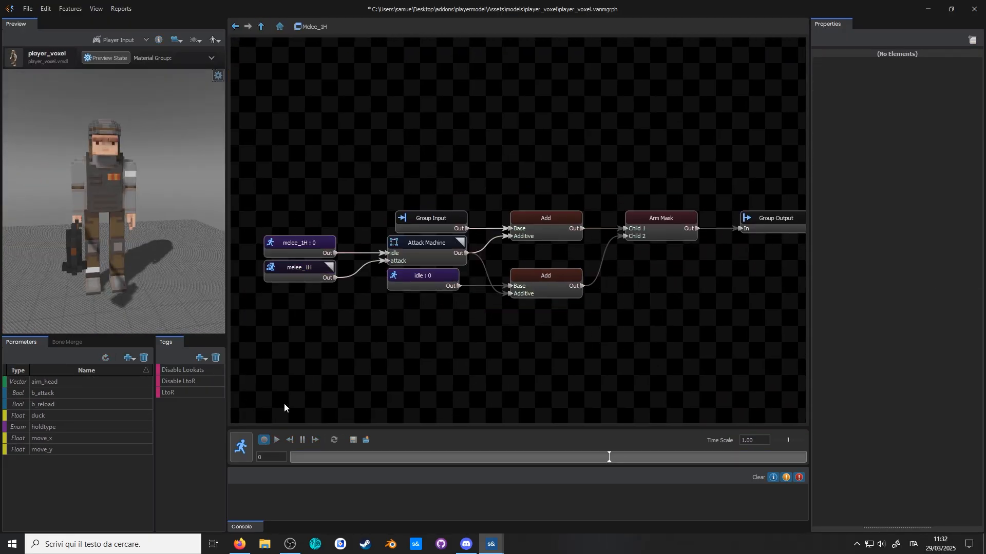
Step: Switch to ModelDoc and duplicate the torso weight list, naming the copy torso_weak
{"action": "left_click", "coordinate": [241, 447]}
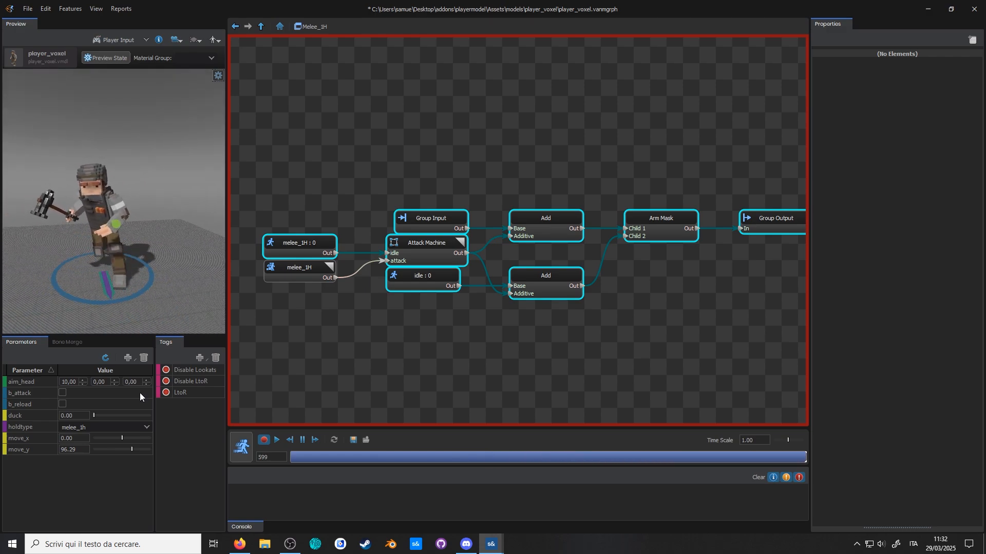
{"action": "key", "text": "alt+Tab"}
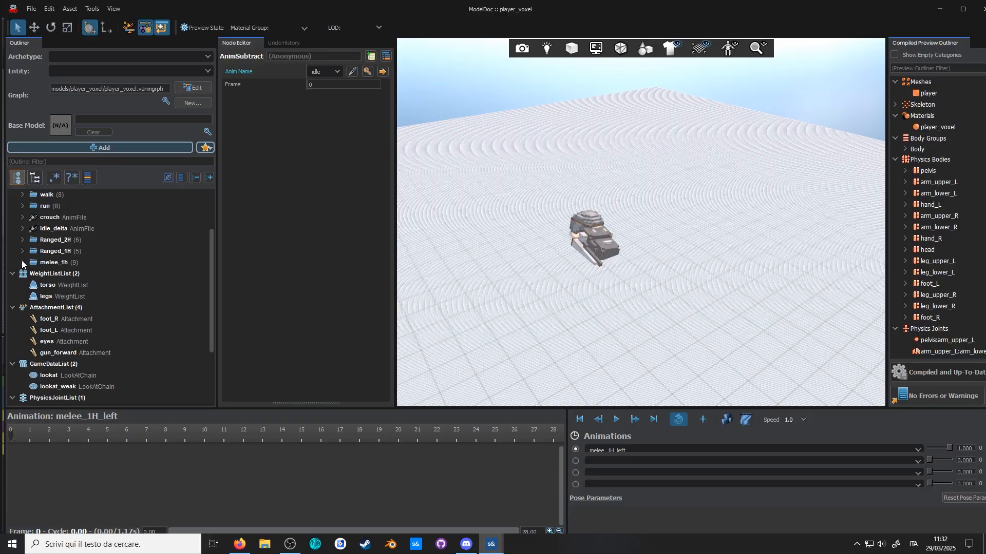
{"action": "left_click", "coordinate": [54, 287]}
{"action": "key", "text": "ctrl+d"}
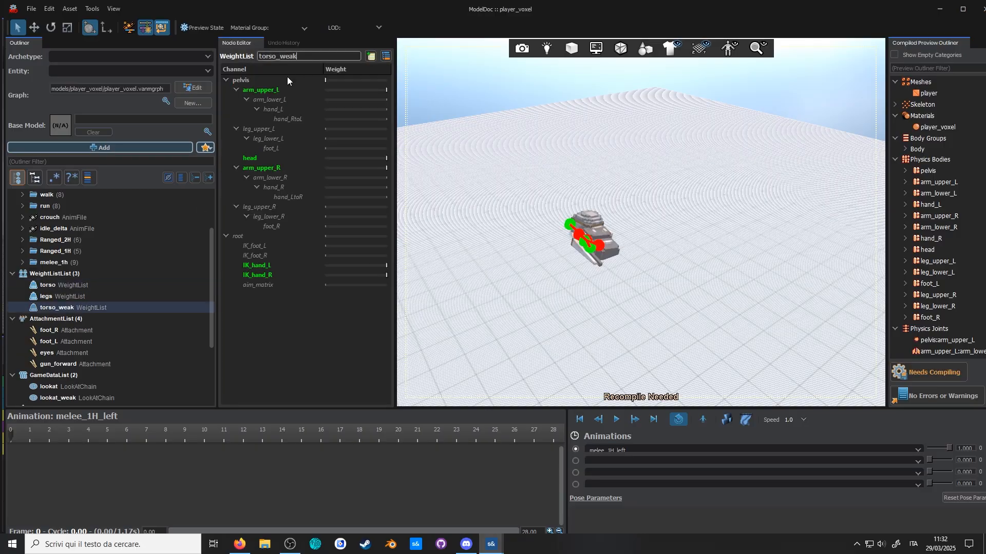
Step: Set the torso_weak weights of arm_upper_L, arm_upper_R, IK_hand_L and IK_hand_R to 0.75
{"action": "left_click", "coordinate": [366, 98]}
{"action": "right_click", "coordinate": [386, 91]}
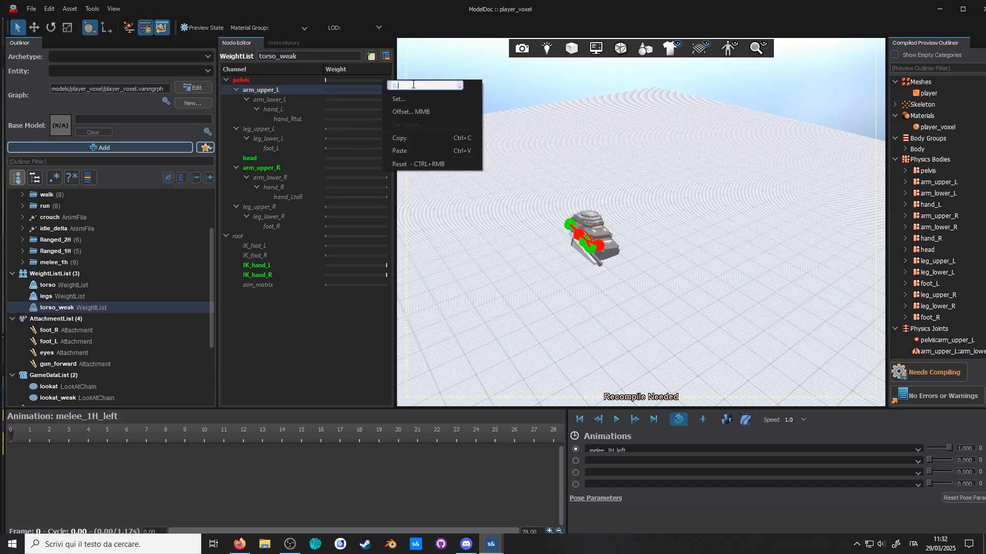
{"action": "right_click", "coordinate": [354, 167]}
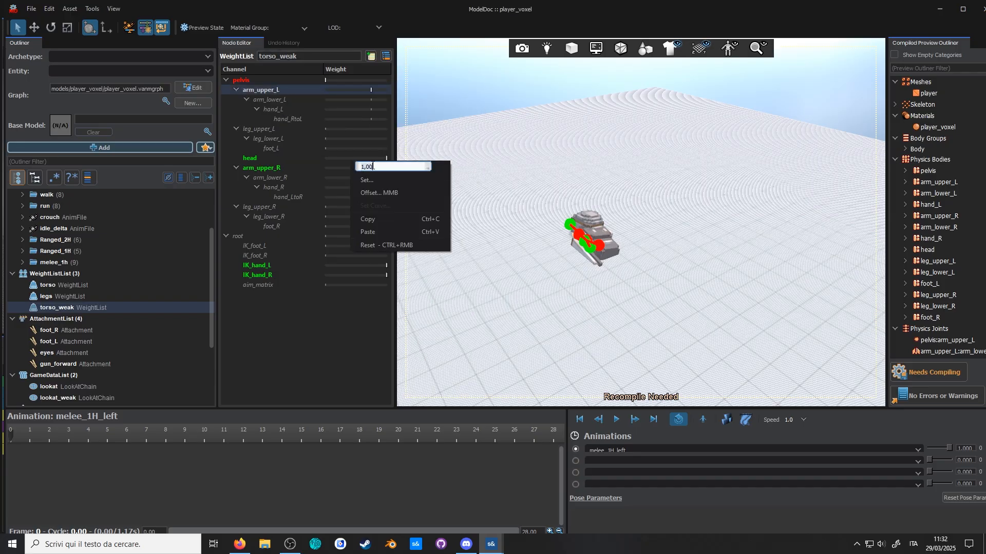
{"action": "type", "text": "0,75"}
{"action": "left_click", "coordinate": [350, 335]}
{"action": "right_click", "coordinate": [353, 268]}
{"action": "right_click", "coordinate": [336, 279]}
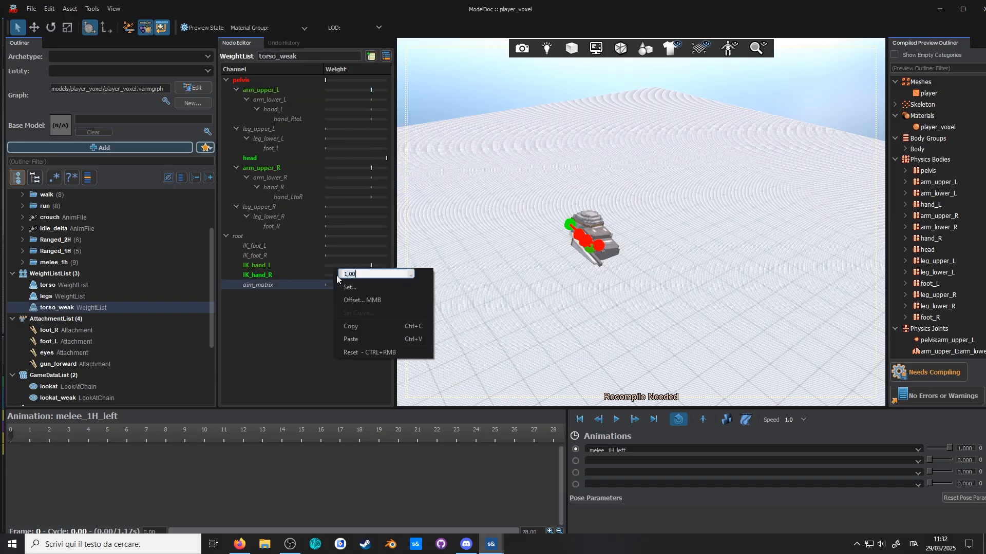
{"action": "left_click", "coordinate": [321, 400]}
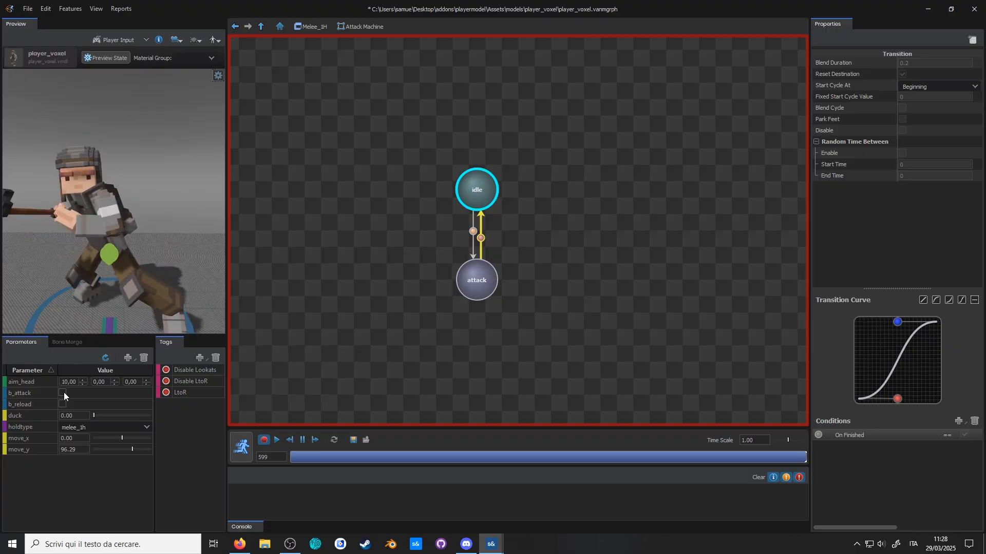
Step: Trigger b_attack repeatedly in the preview to examine Attack Machine's idle and attack transitions
{"action": "left_click", "coordinate": [63, 392]}
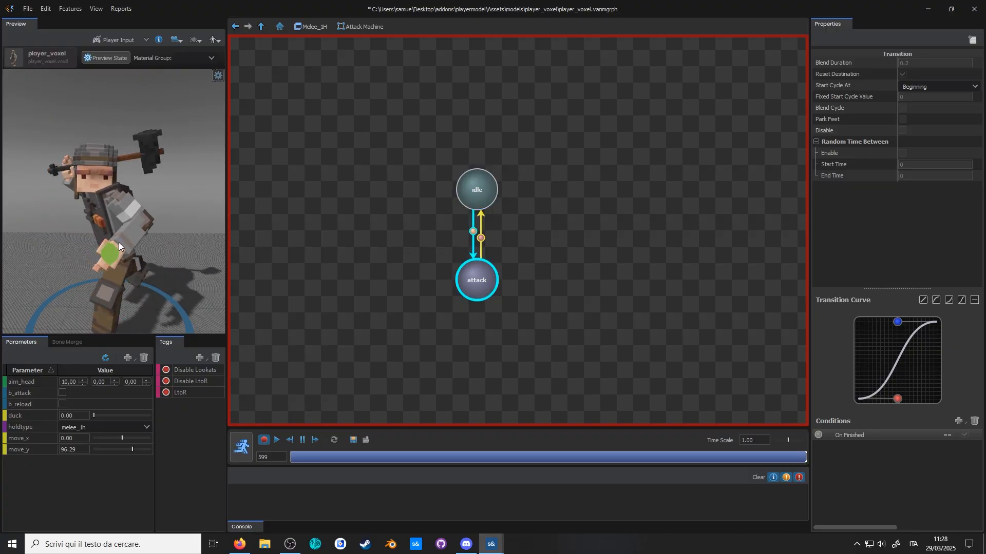
{"action": "left_click", "coordinate": [61, 393]}
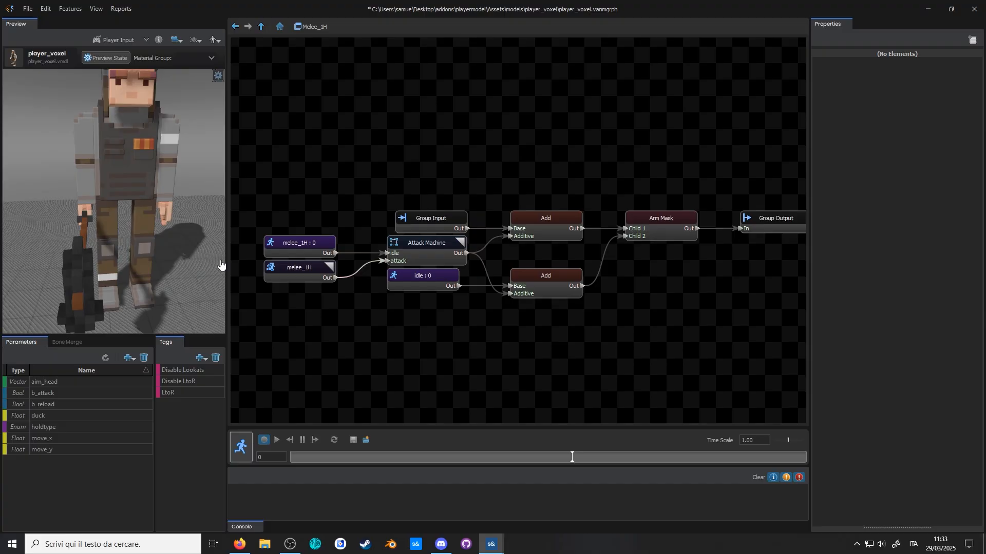
Step: Use torso_weak as the Arm Mask's bone mask in Melee_1H and test it in the preview with different move_y values
{"action": "left_click", "coordinate": [660, 218]}
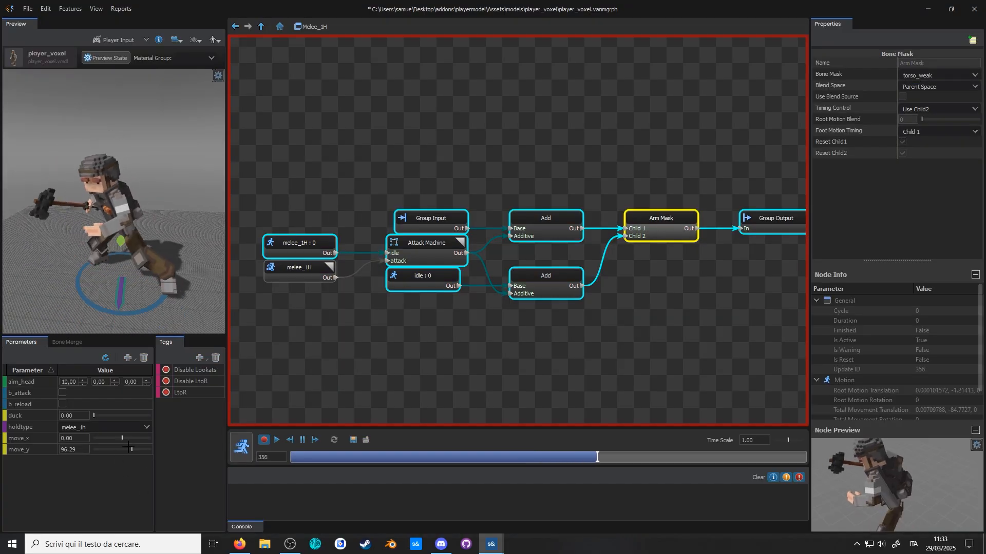
{"action": "left_click_drag", "start_coordinate": [116, 450], "coordinate": [127, 448]}
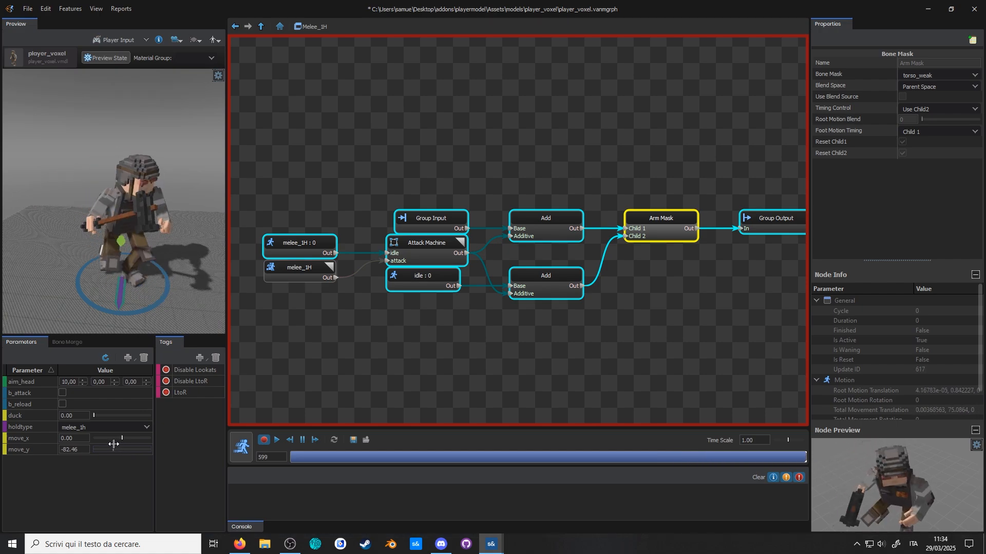
{"action": "left_click", "coordinate": [240, 449]}
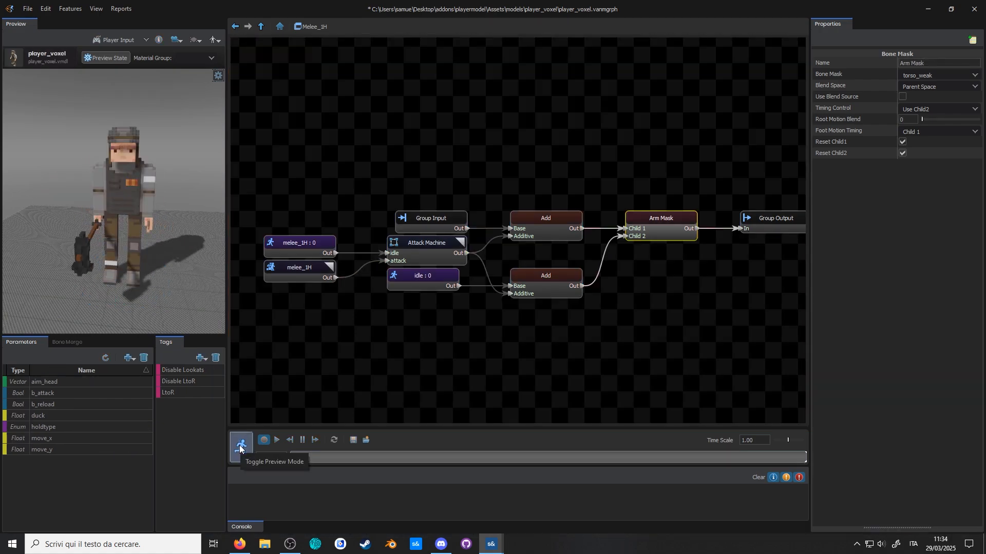
Step: Copy a Weak Look At node into the Melee_1H group and place it between Arm Mask and Group Output
{"action": "left_click", "coordinate": [279, 28]}
{"action": "double_click", "coordinate": [444, 213]}
{"action": "left_click", "coordinate": [637, 271]}
{"action": "left_click", "coordinate": [280, 27]}
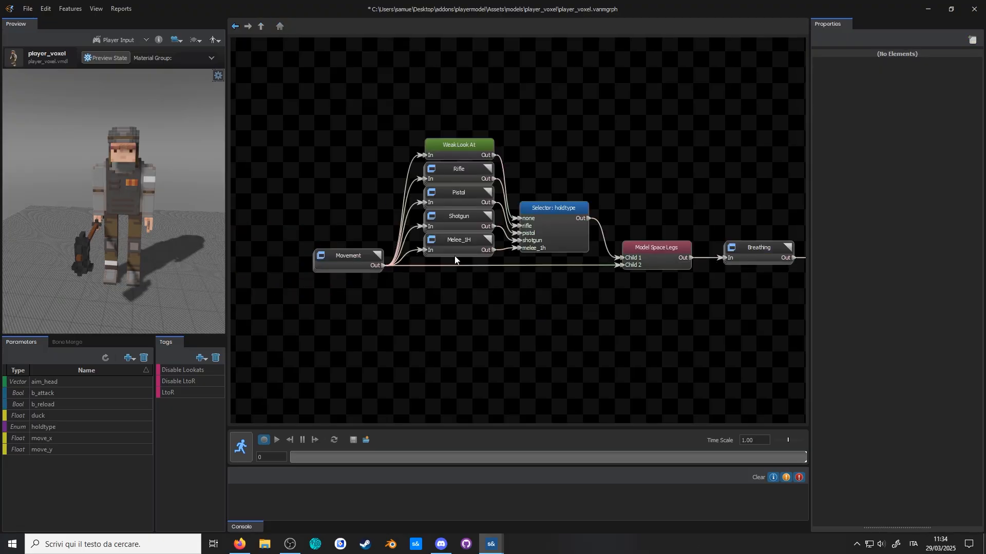
{"action": "double_click", "coordinate": [454, 251]}
{"action": "key", "text": "ctrl+v"}
{"action": "left_click_drag", "start_coordinate": [537, 250], "coordinate": [540, 259]}
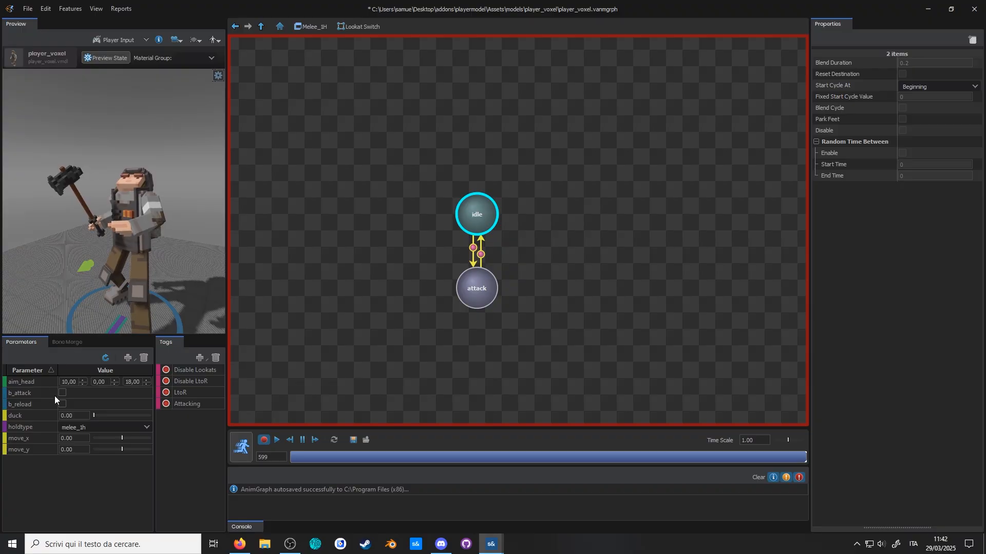
Step: Trigger b_attack in the melee preview and examine the Aim Matrix and Arm Mask nodes of the Rifle group
{"action": "left_click", "coordinate": [63, 392]}
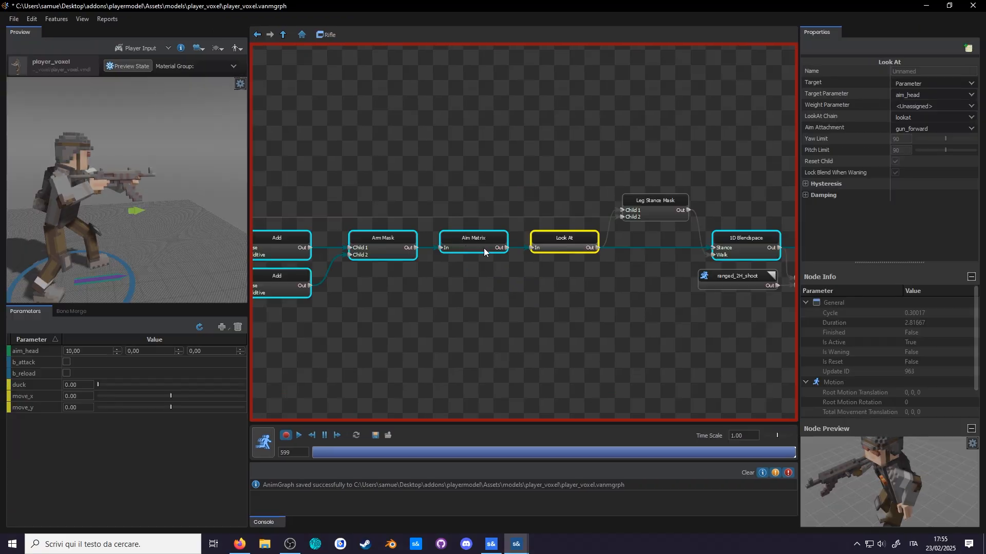
{"action": "left_click", "coordinate": [484, 248]}
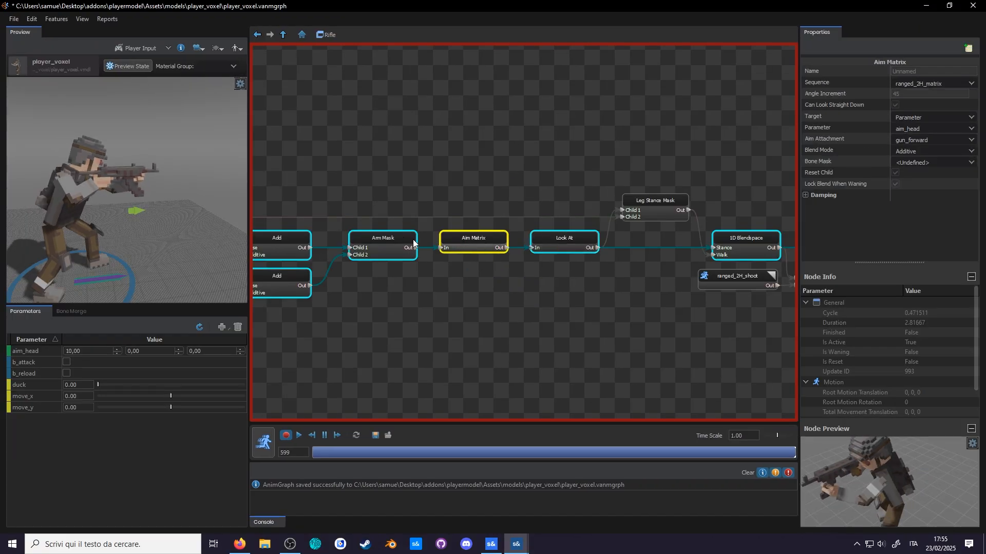
{"action": "left_click", "coordinate": [410, 242]}
{"action": "left_click", "coordinate": [488, 241]}
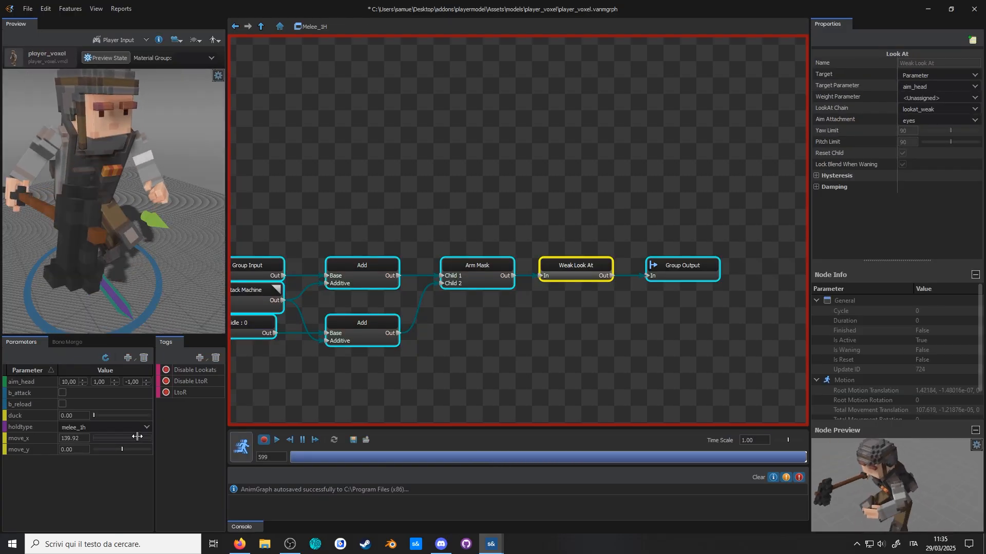
Step: Preview the melee_1h walk with move_x at about 135 and check the character from another angle
{"action": "left_click_drag", "start_coordinate": [137, 436], "coordinate": [136, 437]}
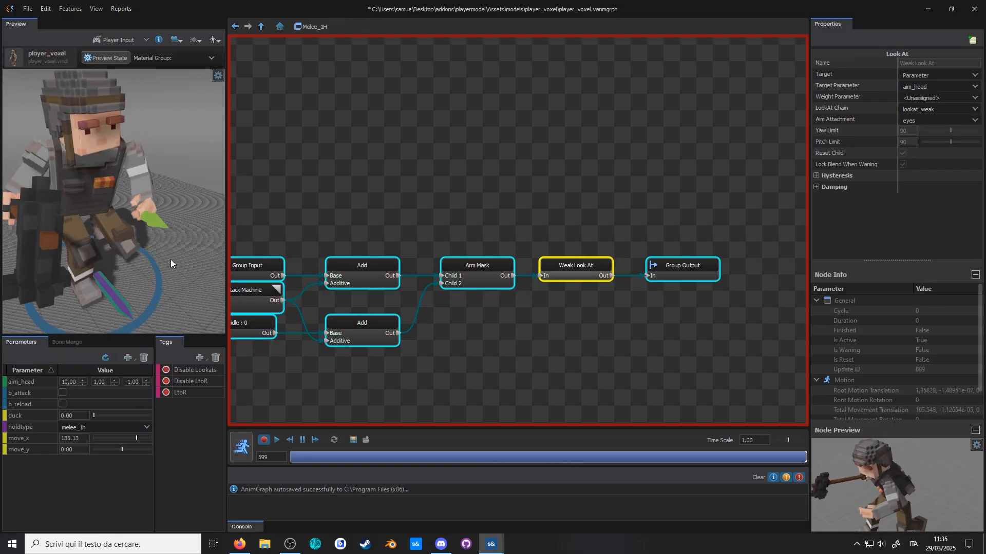
{"action": "left_click_drag", "start_coordinate": [171, 264], "coordinate": [140, 260]}
{"action": "scroll", "coordinate": [140, 260], "scroll_direction": "down", "scroll_amount": 5}
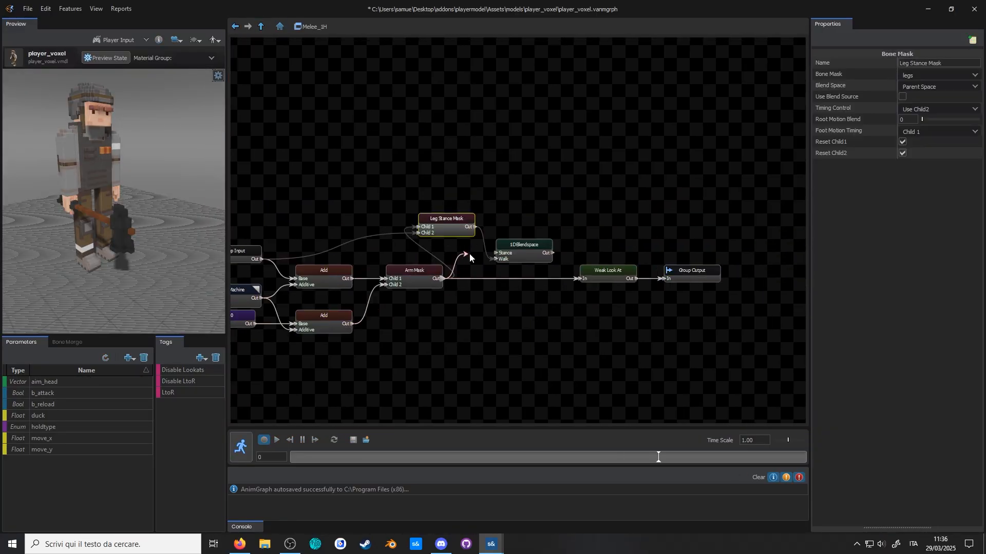
Step: Trigger b_attack in the preview and vary aim_head's second and third components to check the melee aiming
{"action": "left_click", "coordinate": [241, 446]}
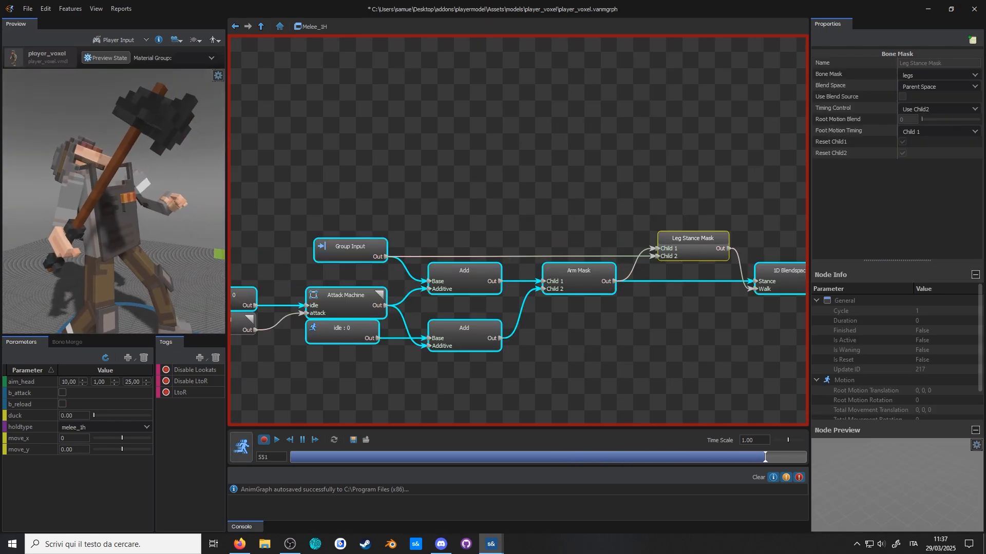
{"action": "left_click", "coordinate": [62, 394]}
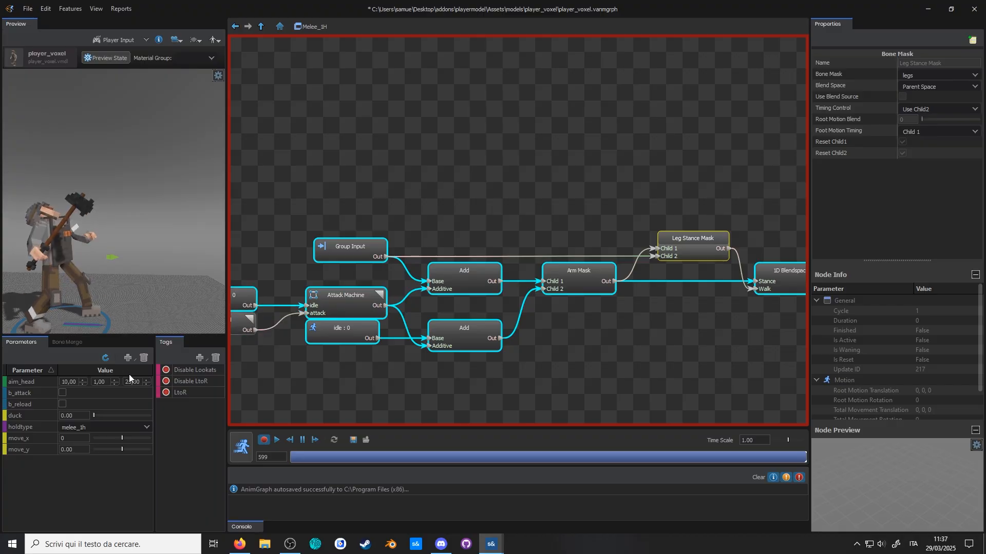
{"action": "scroll", "coordinate": [133, 381], "scroll_direction": "down", "scroll_amount": 14}
{"action": "scroll", "coordinate": [132, 381], "scroll_direction": "up", "scroll_amount": 8}
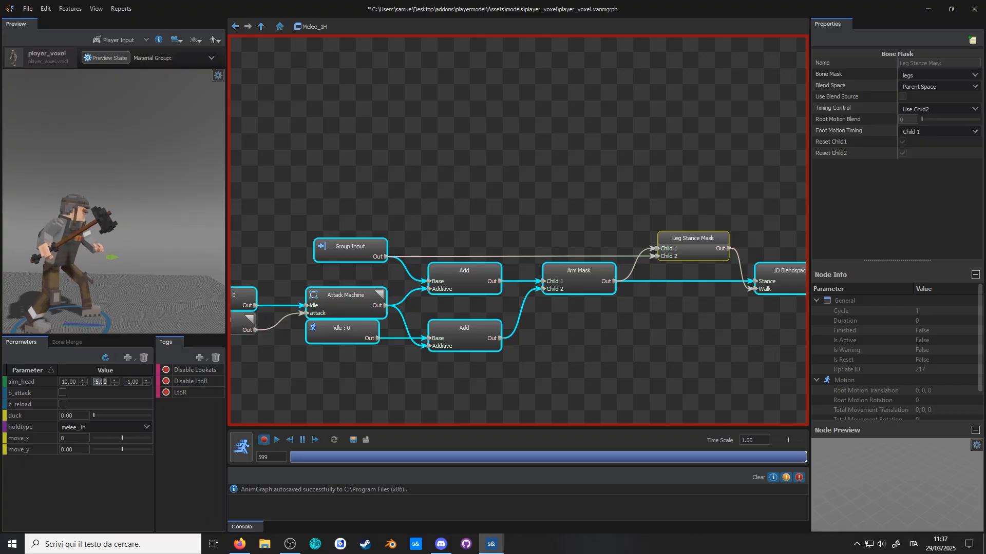
{"action": "scroll", "coordinate": [100, 381], "scroll_direction": "down", "scroll_amount": 20}
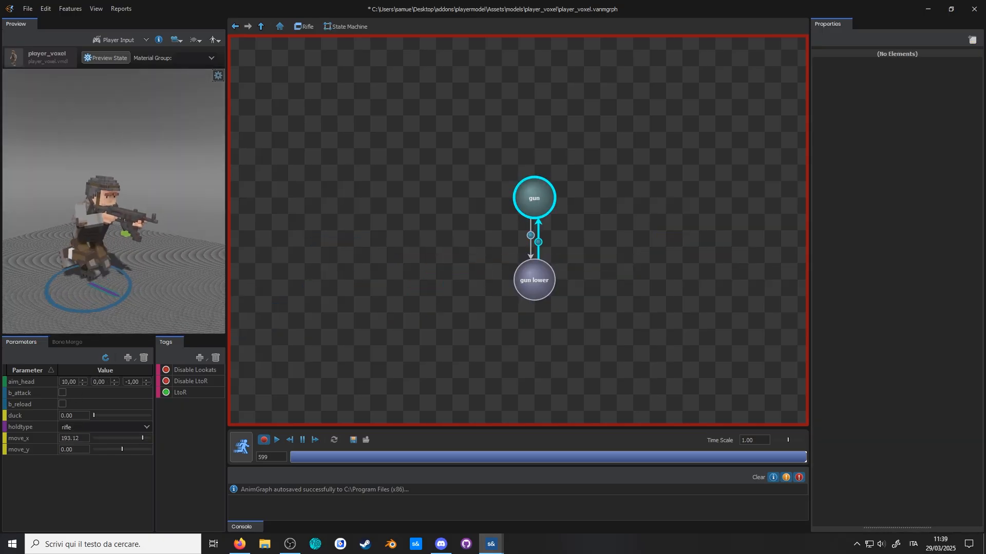
Step: Test the rifle hold type at a lower move_x and apply another preset curve to the gun to gun lower transition
{"action": "left_click_drag", "start_coordinate": [143, 439], "coordinate": [136, 443]}
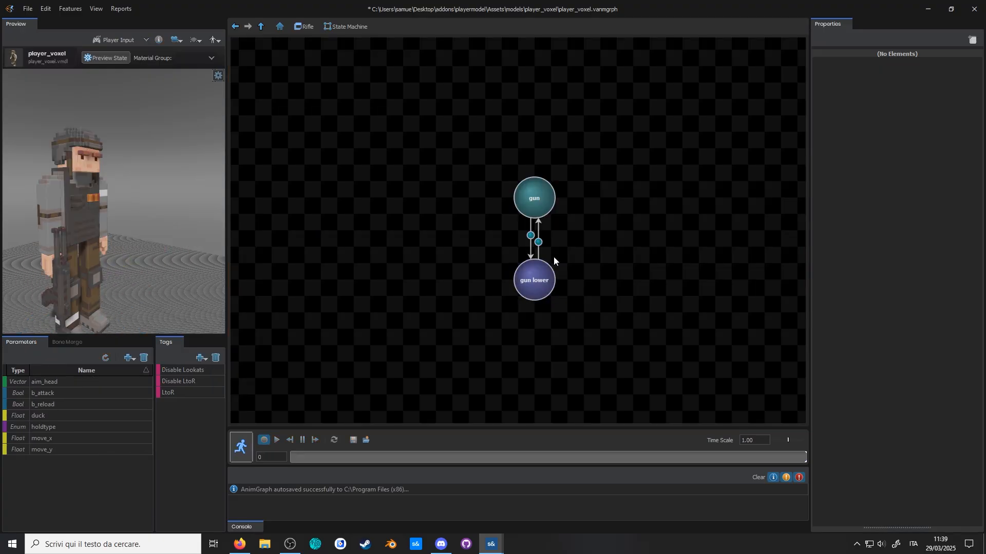
{"action": "left_click", "coordinate": [531, 240]}
{"action": "left_click", "coordinate": [939, 299]}
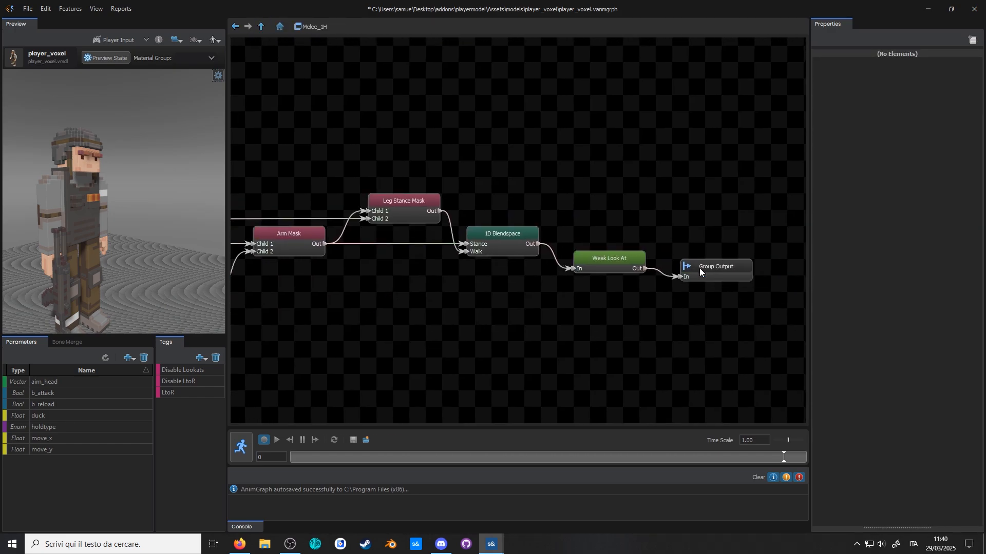
Step: Make room at Melee_1H's Group Output and add a Look At node and a State Machine node named Lookat Switch
{"action": "left_click_drag", "start_coordinate": [685, 264], "coordinate": [536, 267]}
{"action": "left_click_drag", "start_coordinate": [688, 262], "coordinate": [705, 262]}
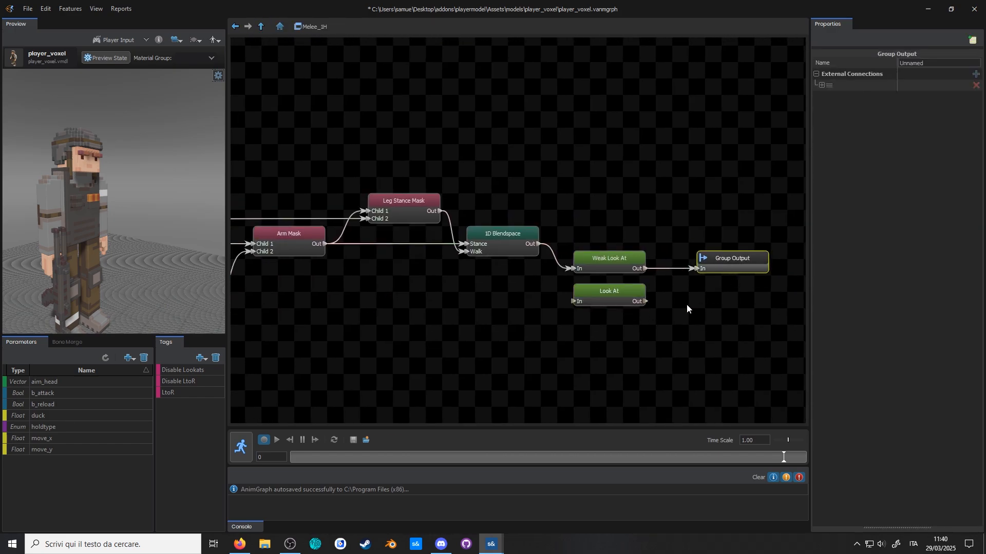
{"action": "right_click", "coordinate": [700, 328]}
{"action": "left_click", "coordinate": [857, 429]}
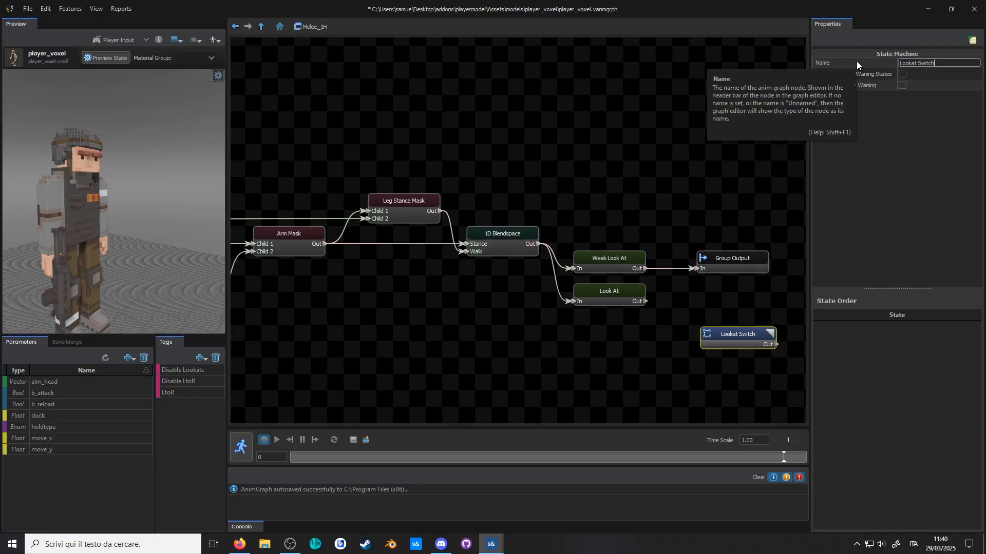
Step: Set up Lookat Switch with a start state named idle and a second state named attack, linked by transitions
{"action": "double_click", "coordinate": [738, 334]}
{"action": "left_click", "coordinate": [476, 214]}
{"action": "left_click_drag", "start_coordinate": [929, 64], "coordinate": [860, 62]}
{"action": "type", "text": "idle"}
{"action": "left_click", "coordinate": [902, 73]}
{"action": "left_click", "coordinate": [477, 288]}
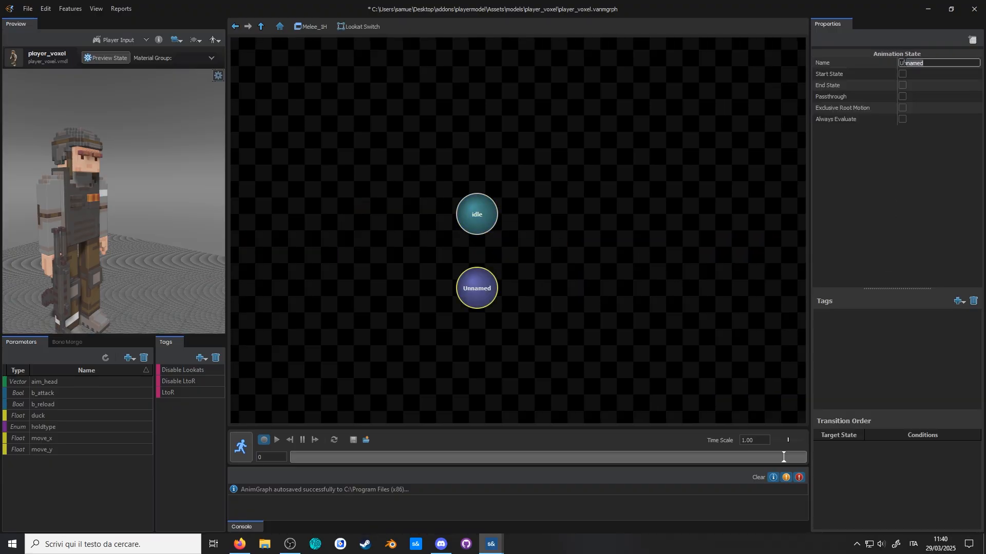
{"action": "type", "text": "attack"}
{"action": "left_click", "coordinate": [472, 258]}
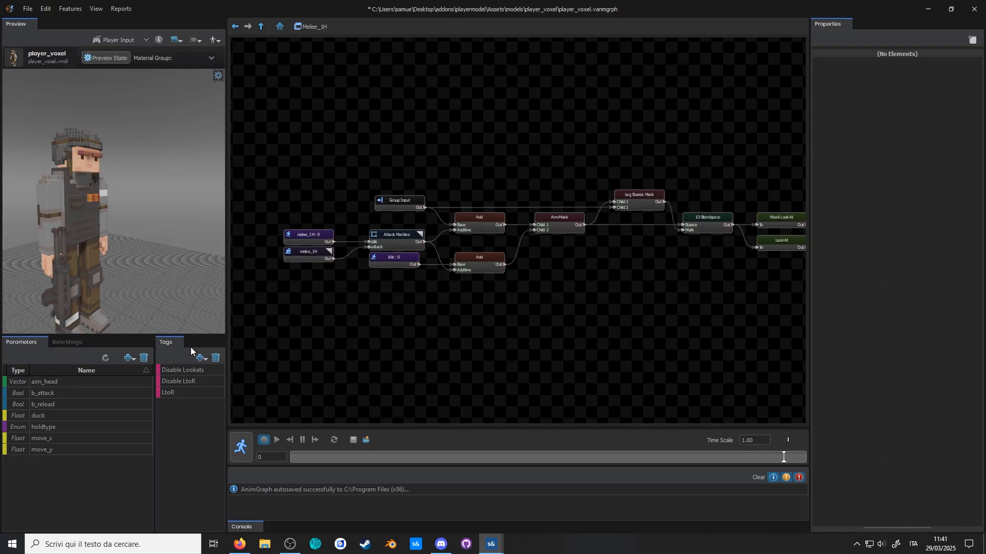
Step: Create an internal tag named Attacking
{"action": "left_click", "coordinate": [201, 358]}
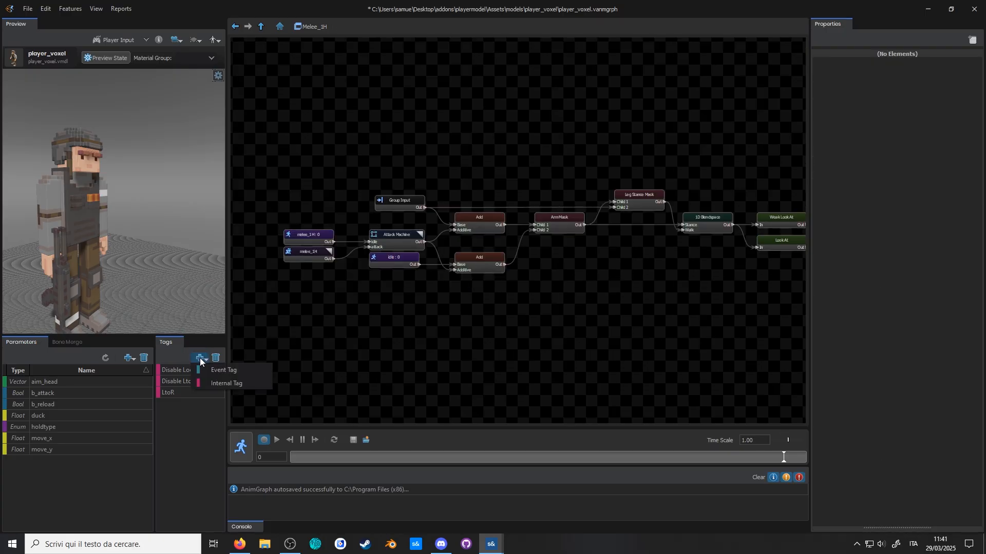
{"action": "left_click", "coordinate": [217, 384]}
{"action": "type", "text": "Attacking"}
{"action": "key", "text": "Return"}
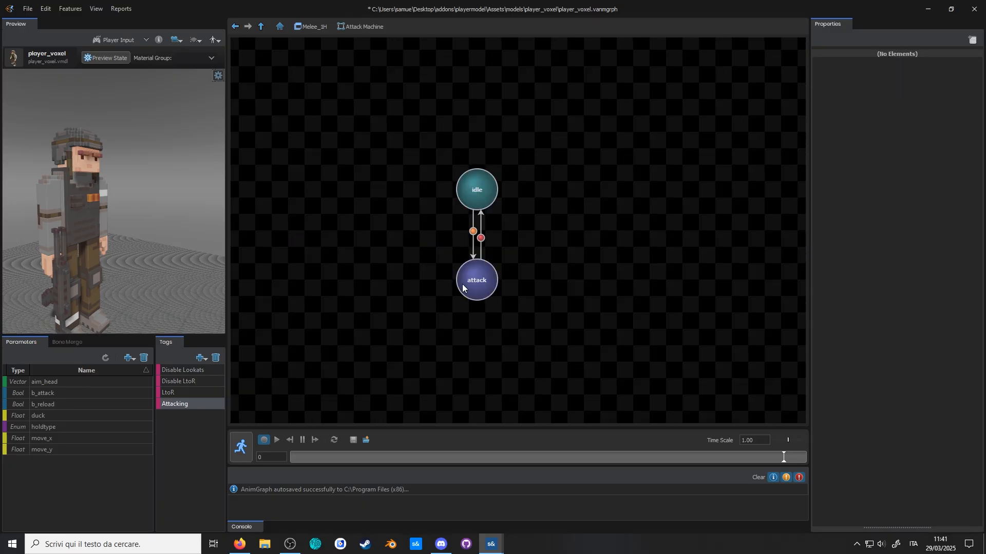
Step: Assign the Attacking tag to the attack state in Attack Machine and return to the Melee_1H group
{"action": "left_click", "coordinate": [956, 297]}
{"action": "left_click", "coordinate": [924, 325]}
{"action": "left_click", "coordinate": [261, 26]}
{"action": "middle_click_drag", "start_coordinate": [289, 243], "coordinate": [267, 245]}
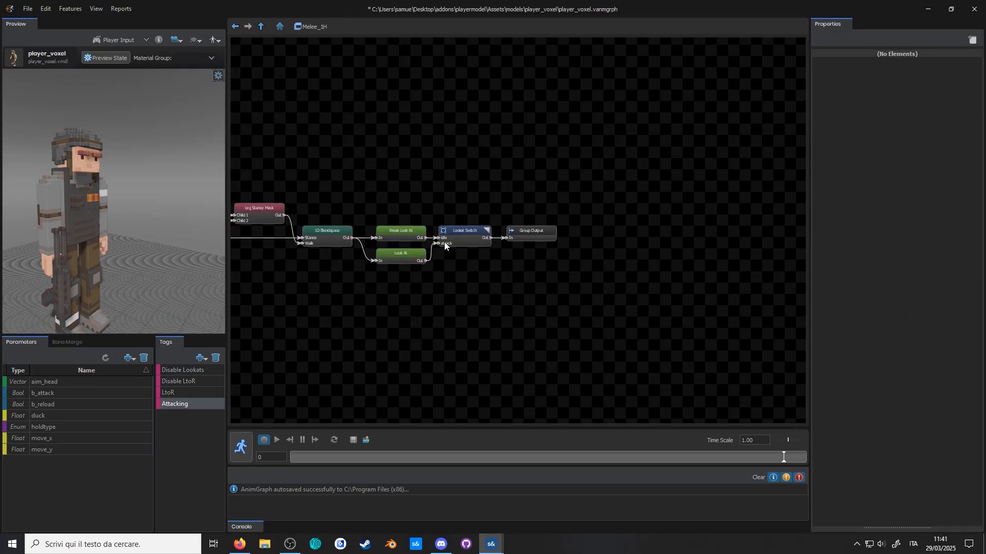
Step: Add a Tag Condition using the Attacking tag to Lookat Switch's idle to attack transition
{"action": "double_click", "coordinate": [461, 238]}
{"action": "left_click", "coordinate": [473, 252]}
{"action": "left_click", "coordinate": [958, 421]}
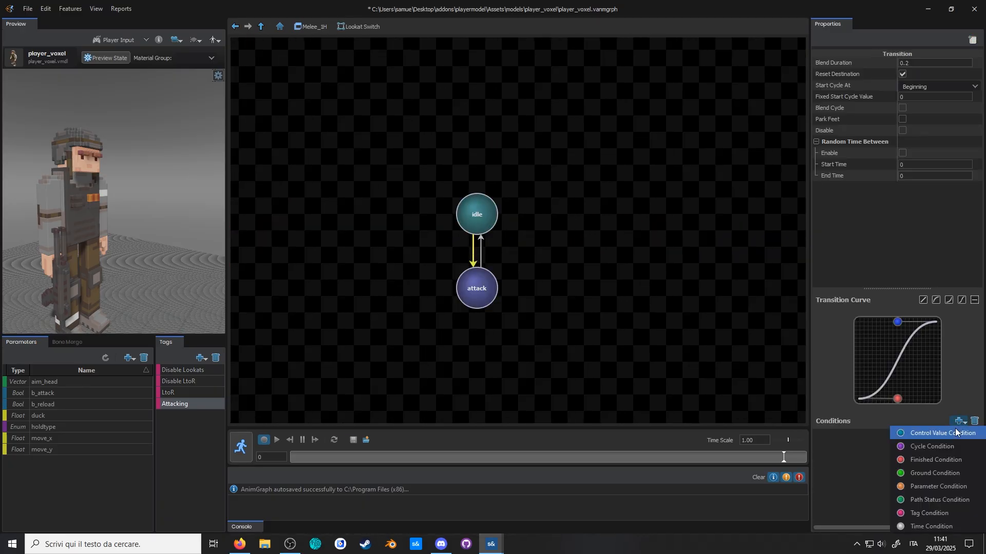
{"action": "left_click", "coordinate": [924, 512]}
{"action": "left_click", "coordinate": [862, 436]}
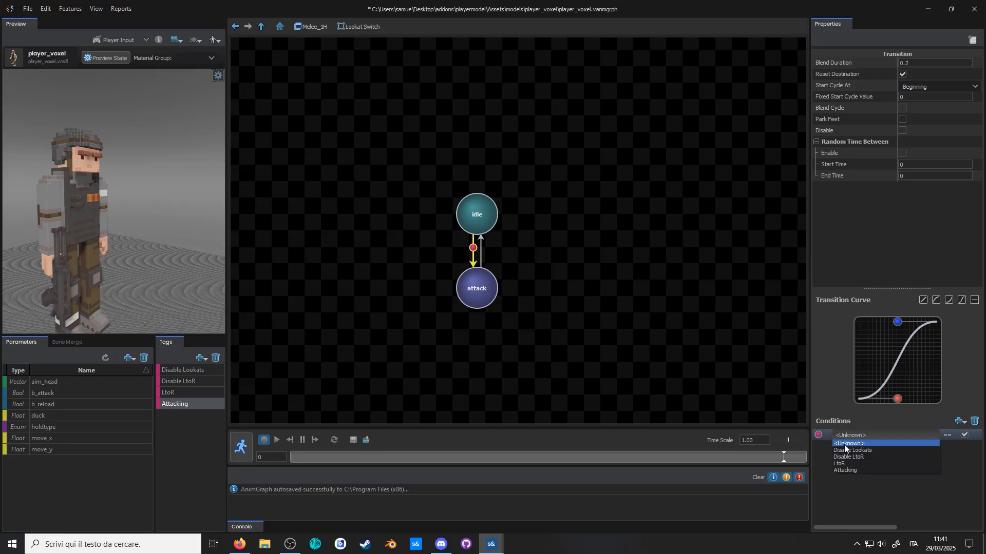
{"action": "left_click", "coordinate": [849, 470]}
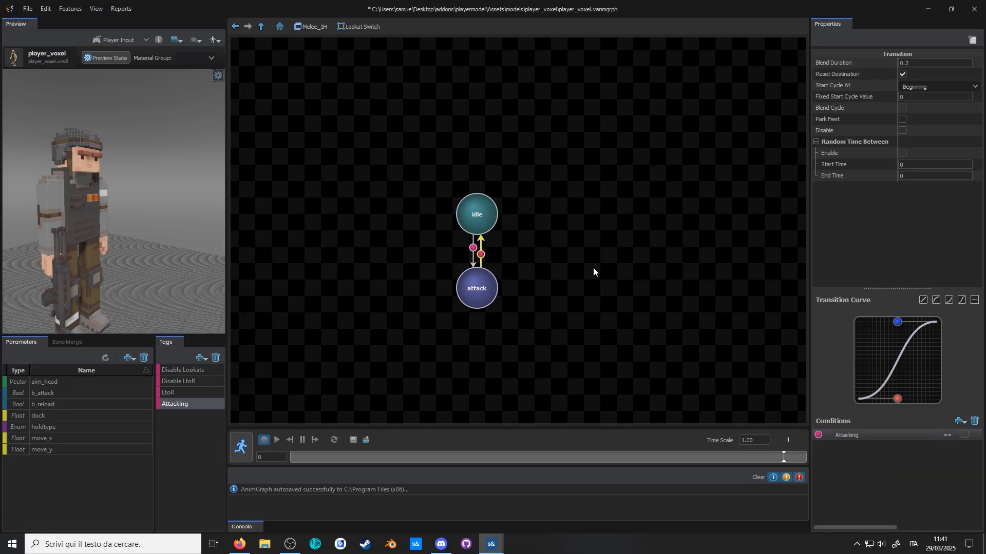
Step: Turn off Reset Destination on both Lookat Switch transitions and preview melee_1h attacks
{"action": "left_click_drag", "start_coordinate": [532, 250], "coordinate": [466, 245]}
{"action": "left_click", "coordinate": [902, 75]}
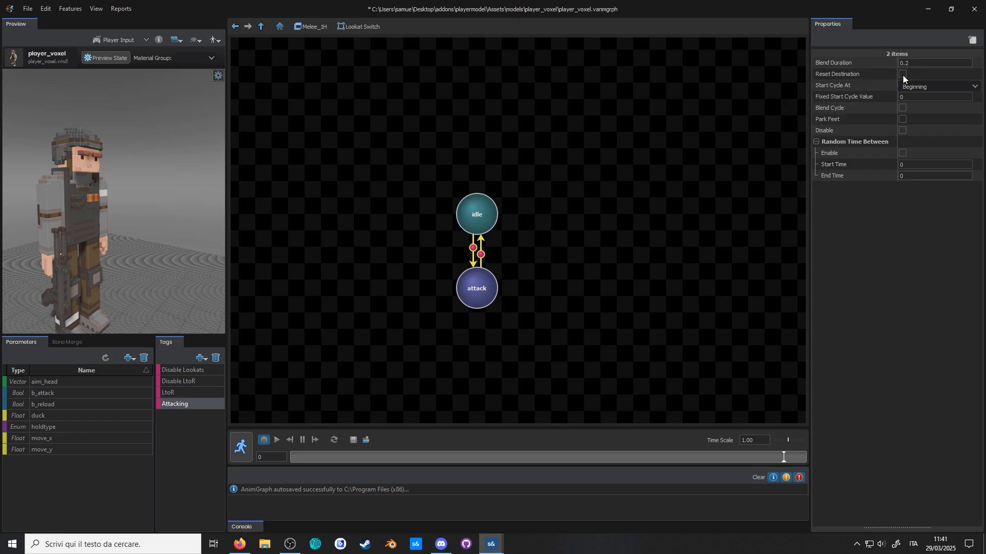
{"action": "left_click", "coordinate": [746, 268]}
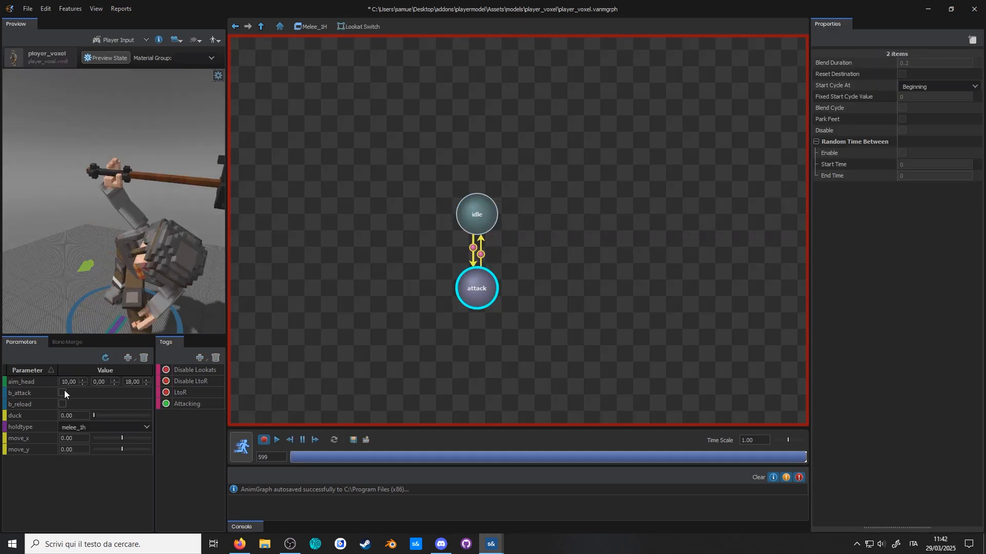
{"action": "left_click", "coordinate": [62, 393]}
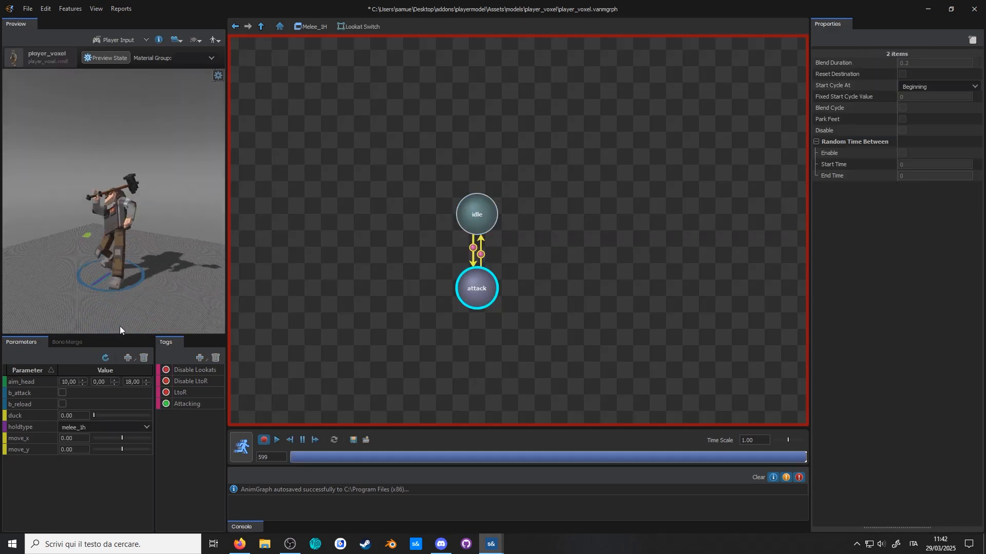
{"action": "left_click", "coordinate": [62, 393]}
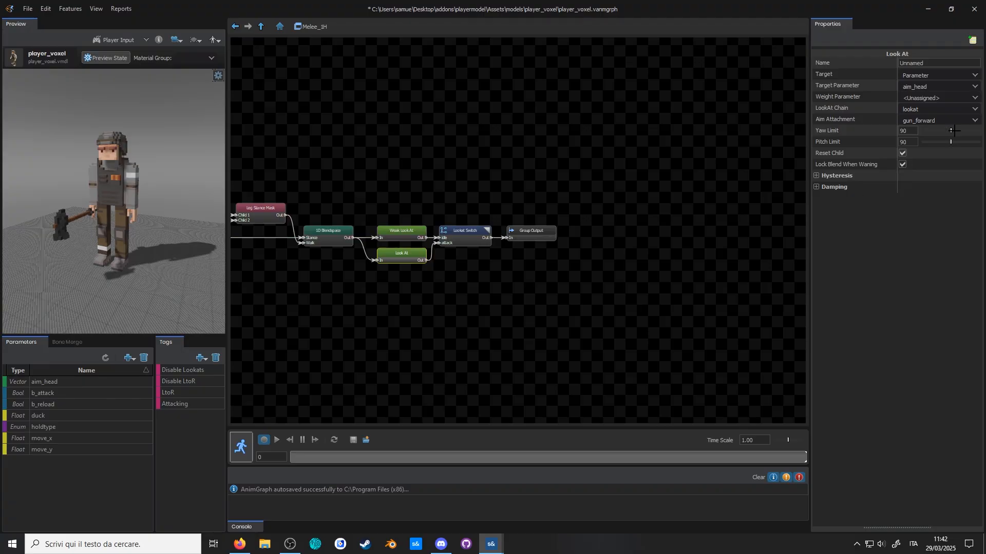
Step: Set the Look At node's Aim Attachment to eyes and preview the pose with the melee_1h hold type
{"action": "left_click", "coordinate": [950, 121]}
{"action": "left_click", "coordinate": [957, 145]}
{"action": "left_click", "coordinate": [241, 445]}
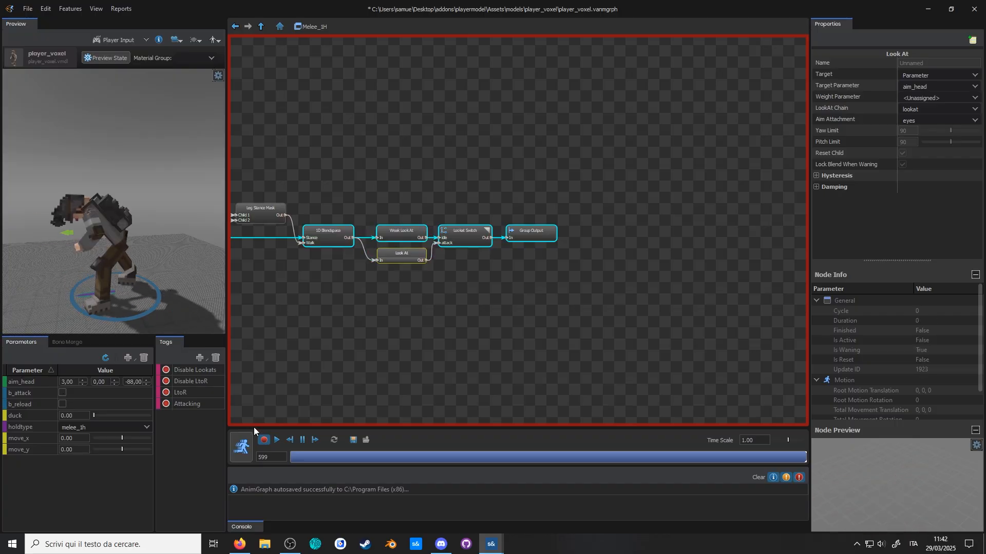
{"action": "left_click", "coordinate": [241, 445]}
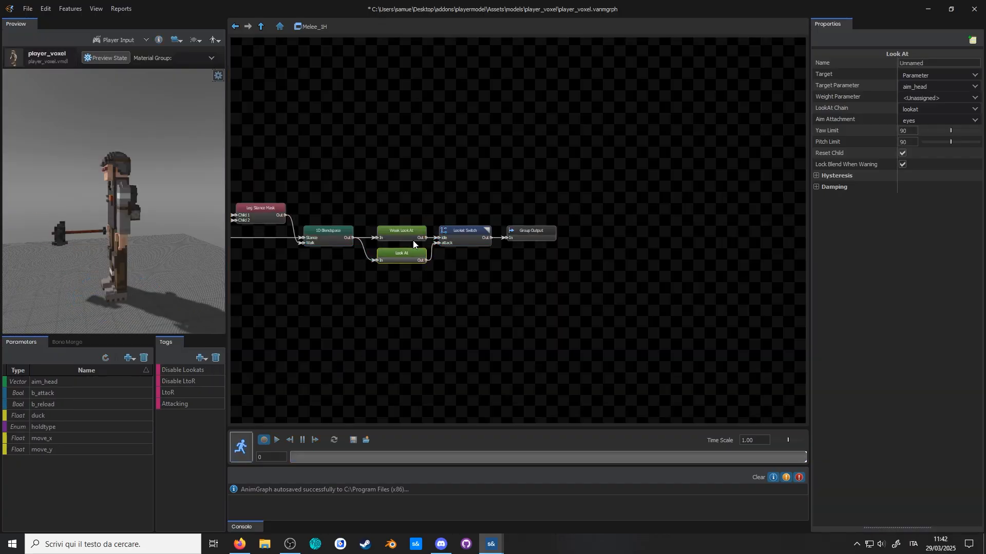
Step: Apply separate curve presets to the two Lookat Switch transitions, with a slow-start curve from attack to idle
{"action": "double_click", "coordinate": [456, 240]}
{"action": "left_click", "coordinate": [473, 248]}
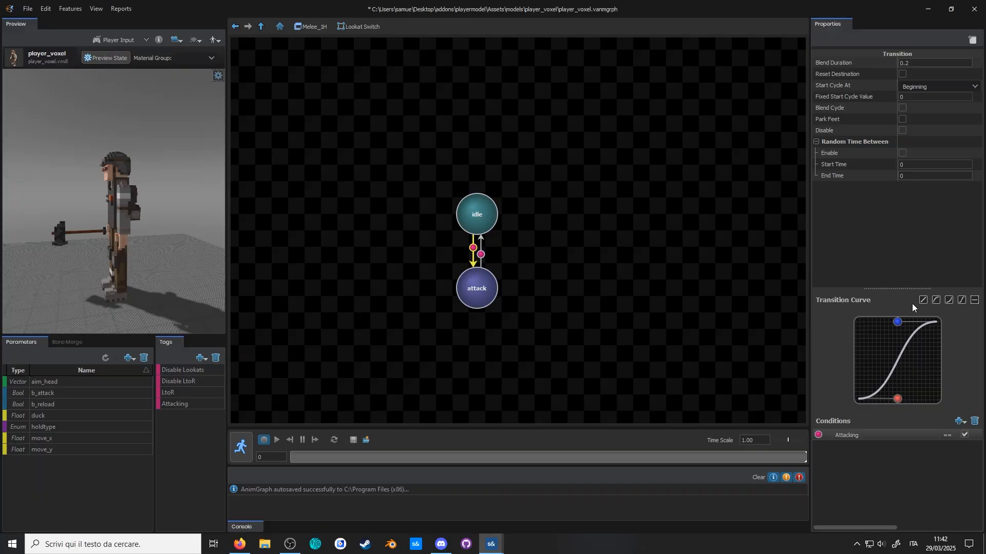
{"action": "left_click", "coordinate": [936, 300]}
{"action": "left_click", "coordinate": [481, 255]}
{"action": "left_click", "coordinate": [950, 301]}
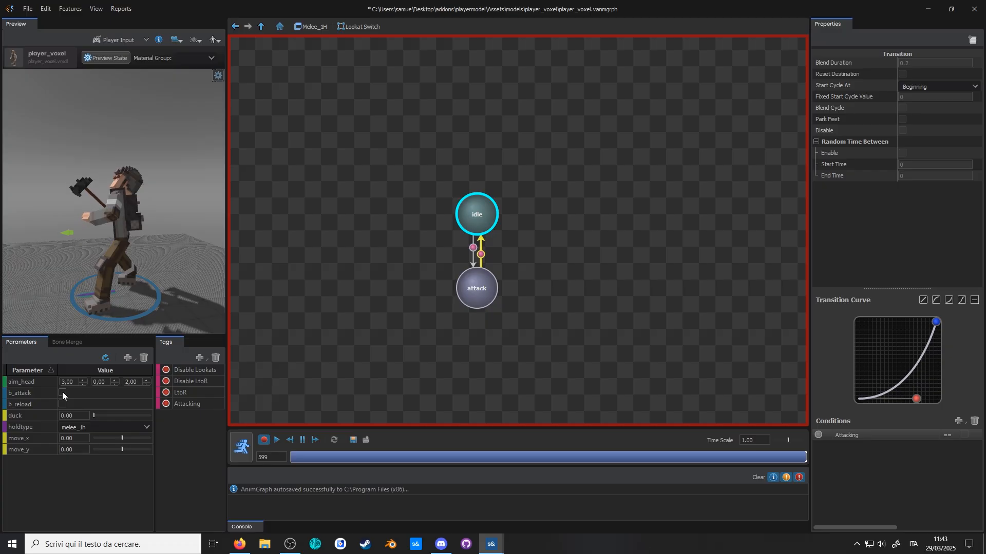
Step: Preview melee_1h attacks at different aim_head pitches, including -30
{"action": "left_click", "coordinate": [63, 393]}
{"action": "left_click", "coordinate": [63, 392]}
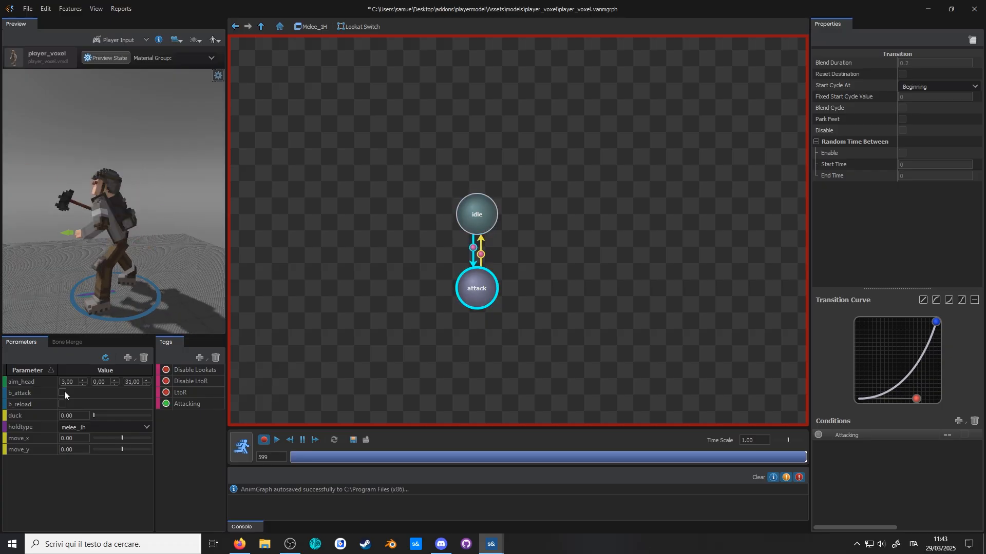
{"action": "double_click", "coordinate": [134, 382]}
{"action": "type", "text": "-30"}
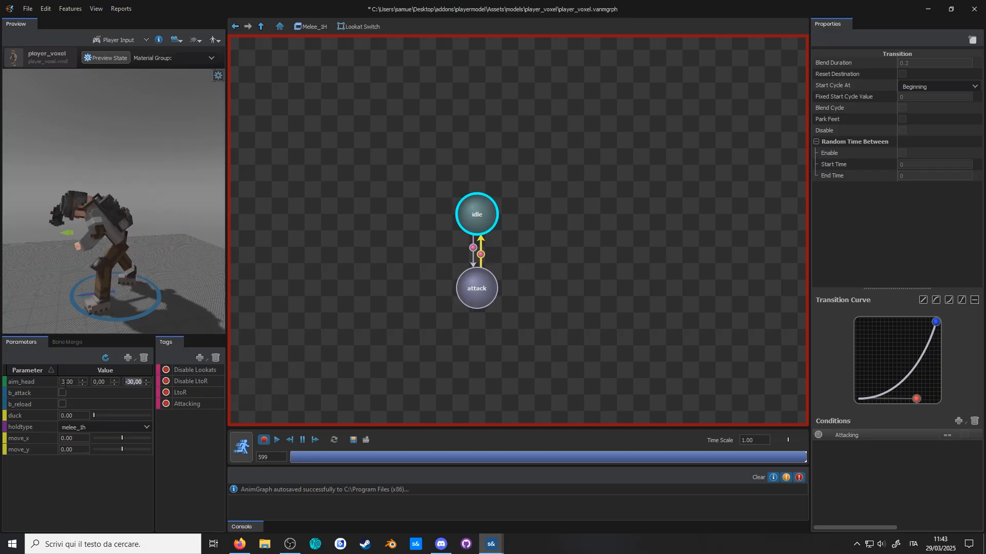
{"action": "left_click", "coordinate": [63, 393]}
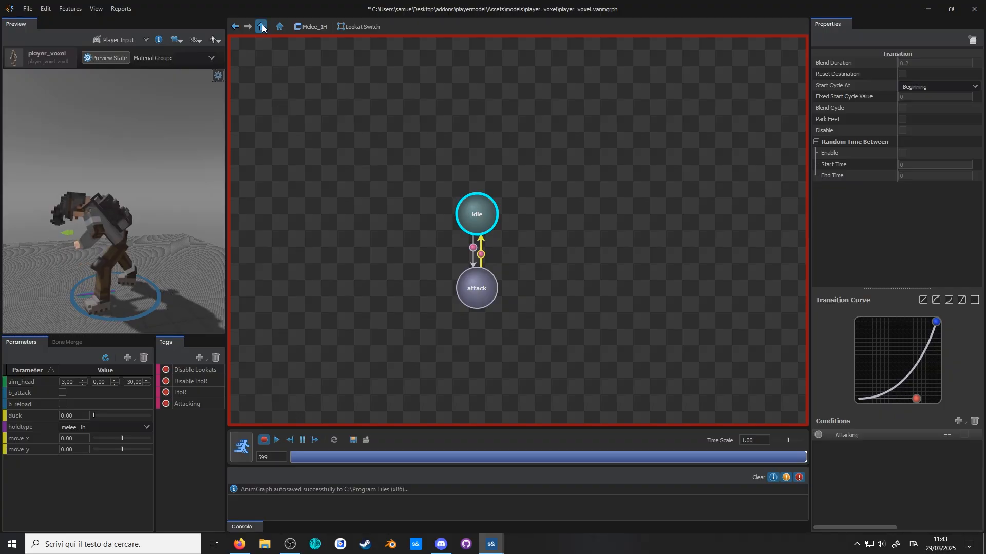
Step: Set the Look At node's damping Speed Function to NoDamping and preview attacks at varying aim pitches
{"action": "left_click", "coordinate": [261, 27]}
{"action": "left_click", "coordinate": [401, 256]}
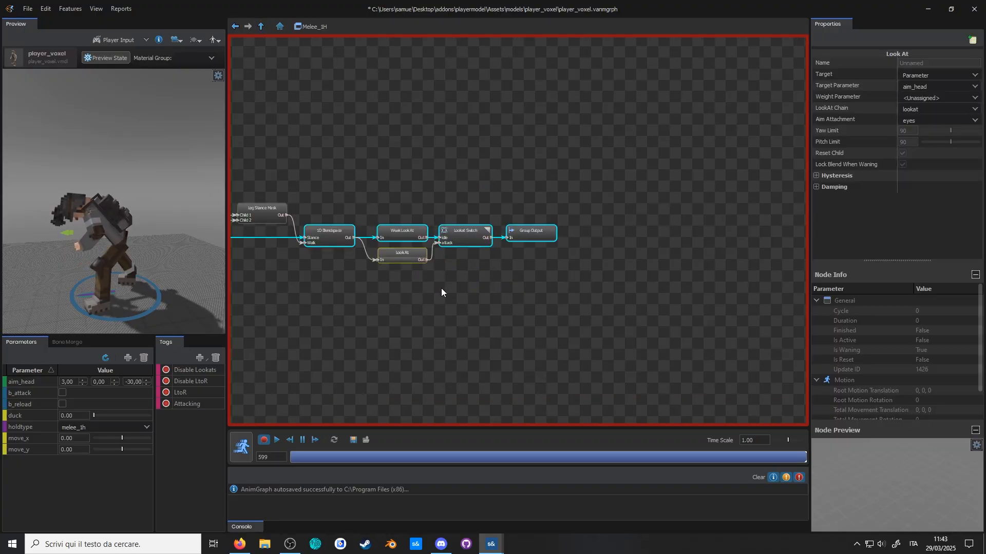
{"action": "left_click", "coordinate": [264, 440]}
{"action": "left_click", "coordinate": [816, 187]}
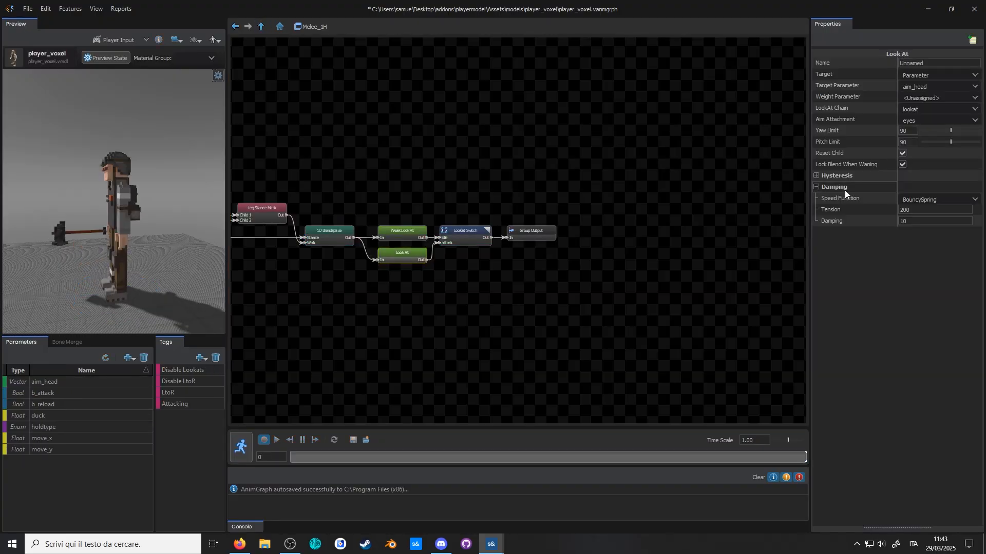
{"action": "left_click", "coordinate": [977, 201]}
{"action": "left_click", "coordinate": [957, 209]}
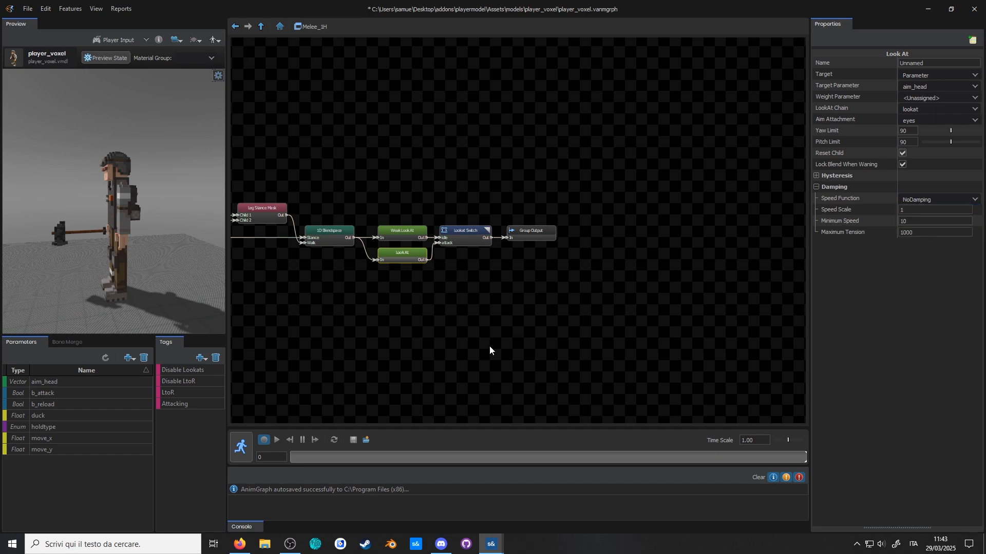
{"action": "left_click", "coordinate": [264, 439]}
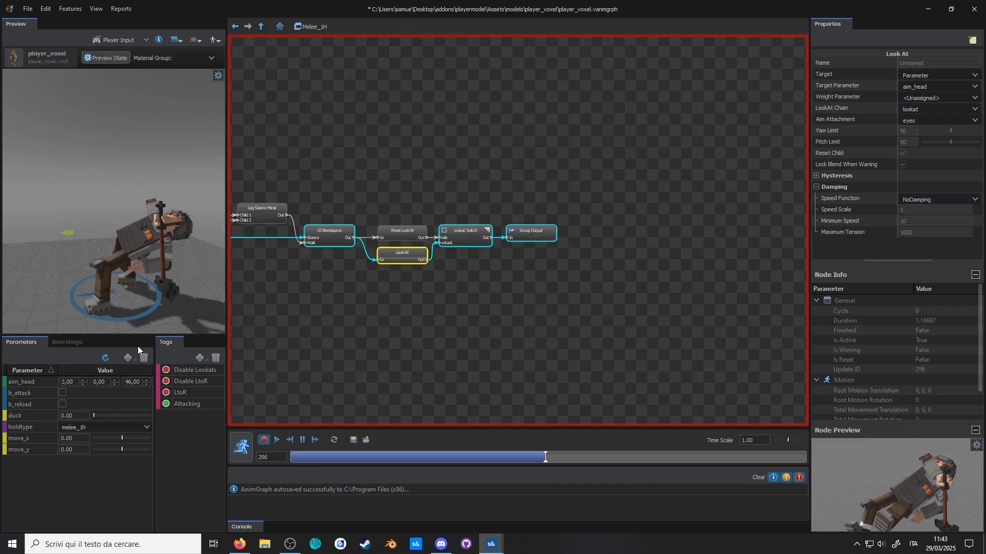
{"action": "scroll", "coordinate": [134, 381], "scroll_direction": "down", "scroll_amount": 20}
{"action": "left_click", "coordinate": [63, 393]}
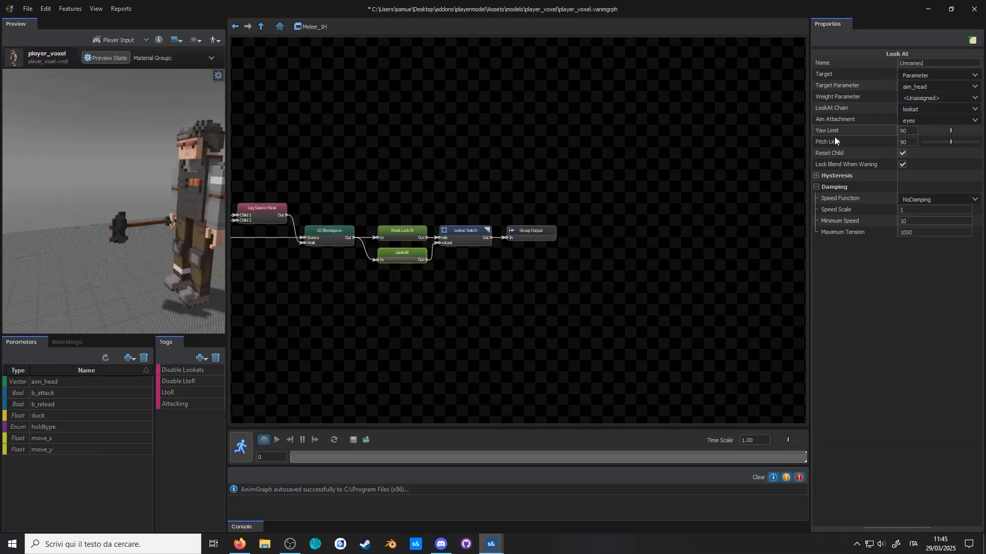
Step: Set the Look At node's Pitch Limit to 45 and preview attacks with aim_head pointing up and down
{"action": "type", "text": "45"}
{"action": "left_click", "coordinate": [880, 305]}
{"action": "left_click", "coordinate": [240, 448]}
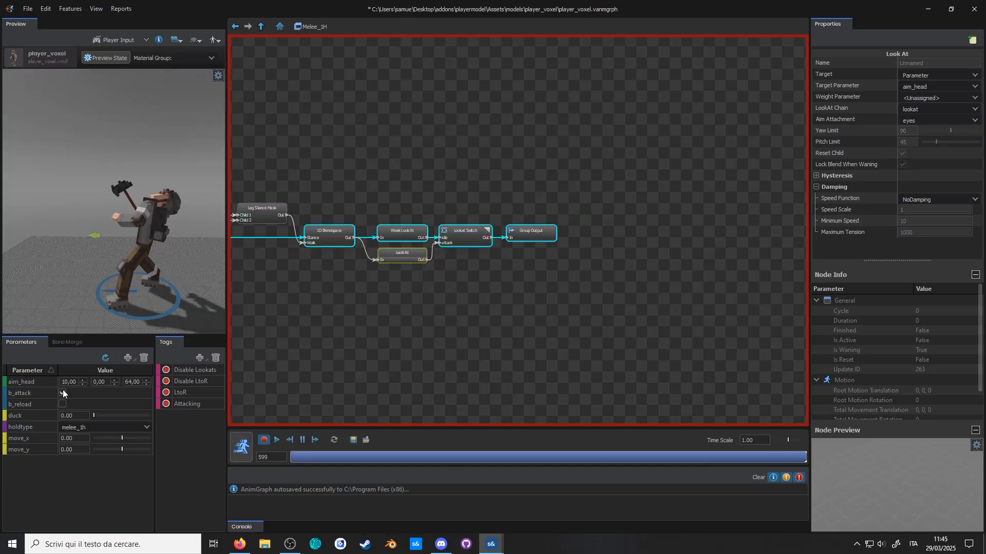
{"action": "left_click", "coordinate": [62, 392]}
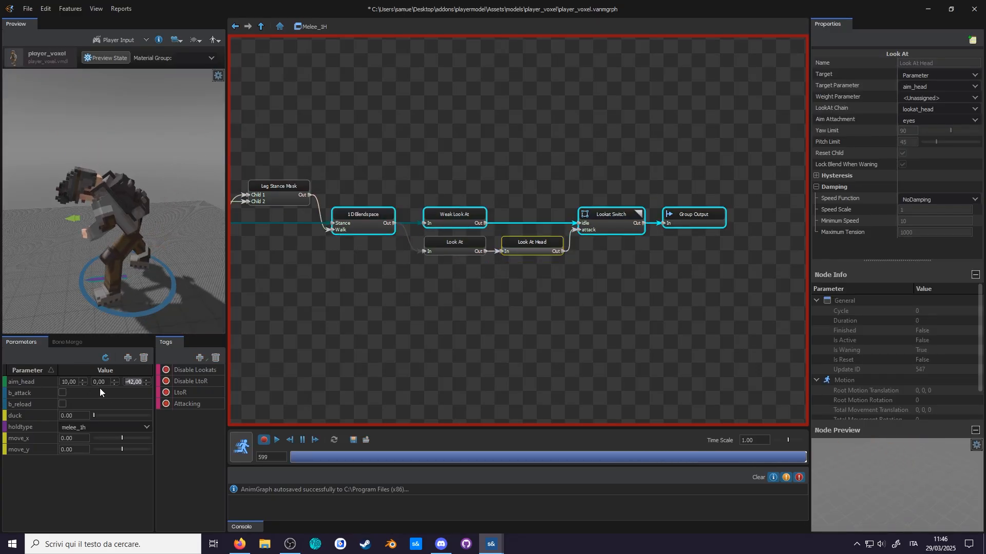
{"action": "left_click", "coordinate": [63, 392]}
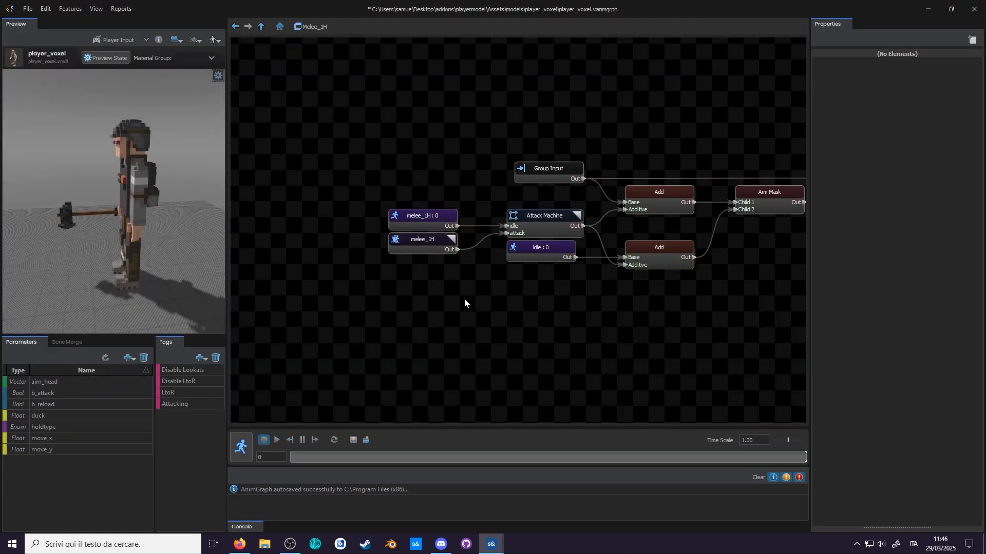
Step: Create a 2D Blendspace node in the Melee_1H group below the existing attack nodes
{"action": "right_click", "coordinate": [465, 303]}
{"action": "mouse_move", "coordinate": [467, 304]}
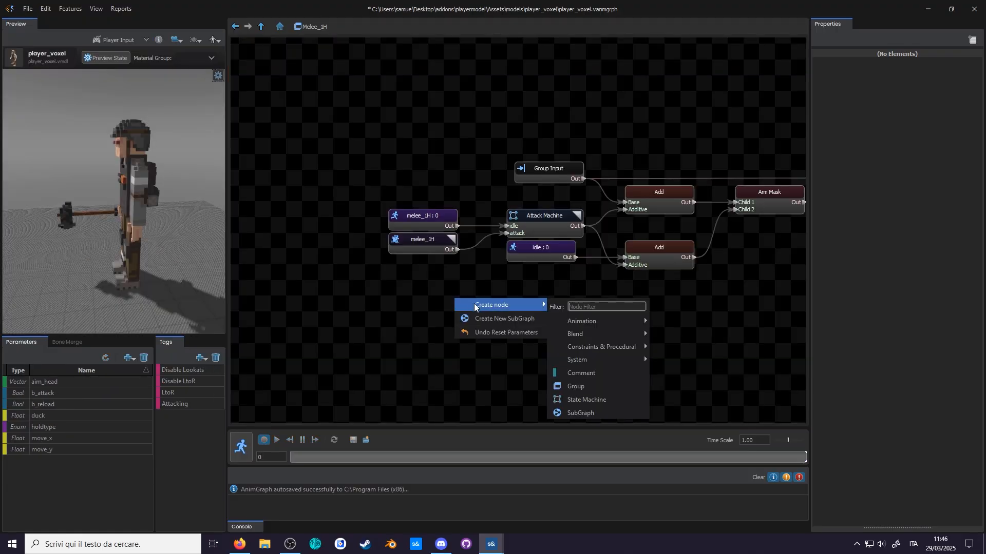
{"action": "left_click", "coordinate": [574, 321]}
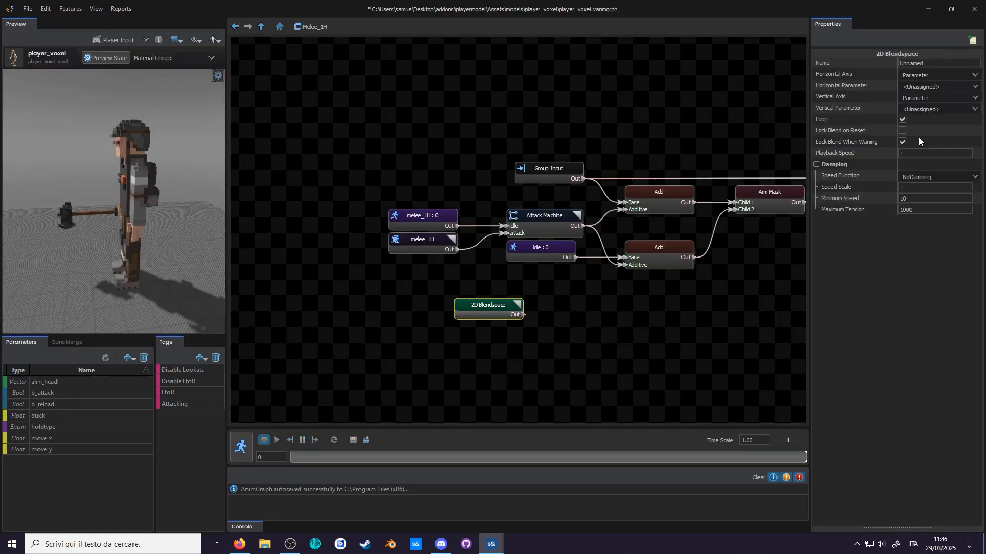
Step: Create a float parameter named weight with a minimum of 0.1 and a default of 0.5
{"action": "left_click", "coordinate": [128, 359]}
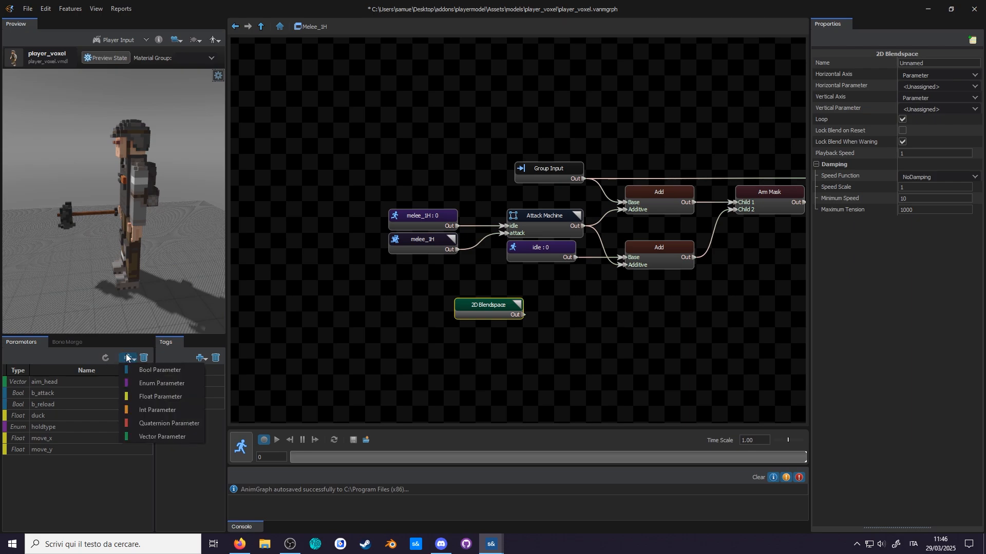
{"action": "left_click", "coordinate": [137, 400]}
{"action": "type", "text": "Weight"}
{"action": "key", "text": "Return"}
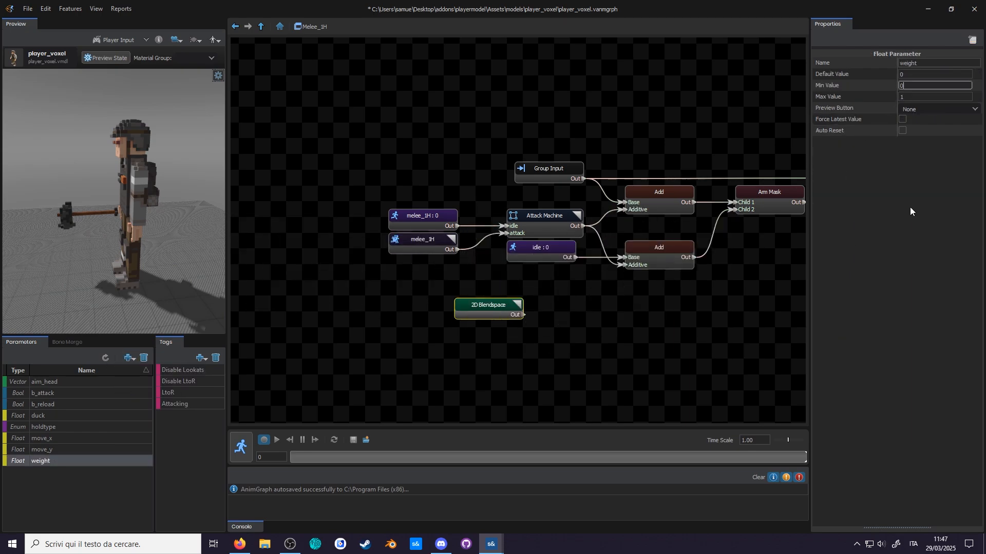
{"action": "type", "text": ".1"}
{"action": "key", "text": "Return"}
{"action": "left_click", "coordinate": [924, 74]}
{"action": "type", "text": ".5"}
Step: Assign the weight parameter to both the horizontal and vertical axes of the 2D Blendspace
{"action": "left_click", "coordinate": [492, 314]}
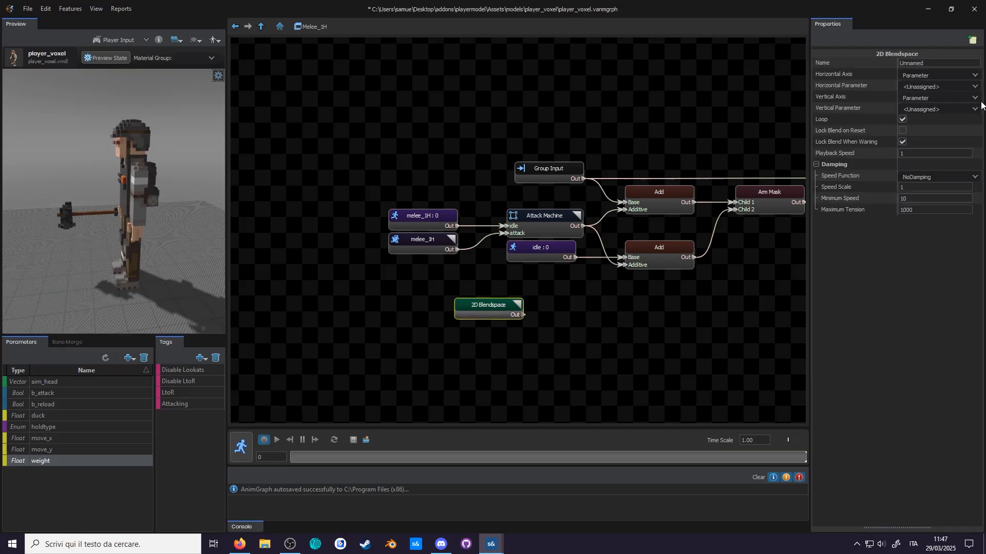
{"action": "left_click", "coordinate": [974, 87]}
{"action": "left_click", "coordinate": [974, 109]}
{"action": "left_click", "coordinate": [941, 143]}
Step: Add the clips melee_1H at 0.1, 0.1 and melee_1H_heavy at 1, 1 to the 2D Blendspace
{"action": "double_click", "coordinate": [488, 314]}
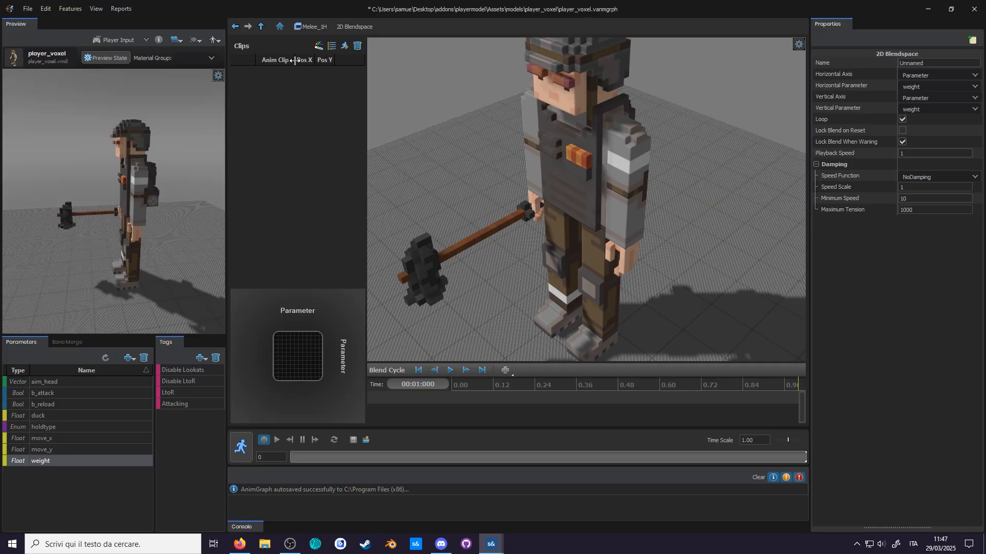
{"action": "left_click", "coordinate": [332, 46]}
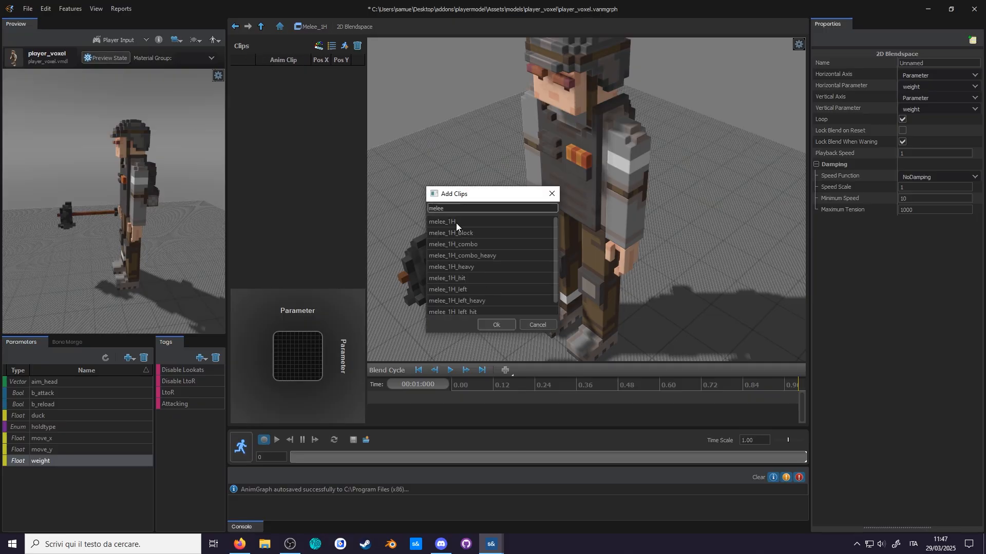
{"action": "type", "text": "melee"}
{"action": "left_click", "coordinate": [495, 325]}
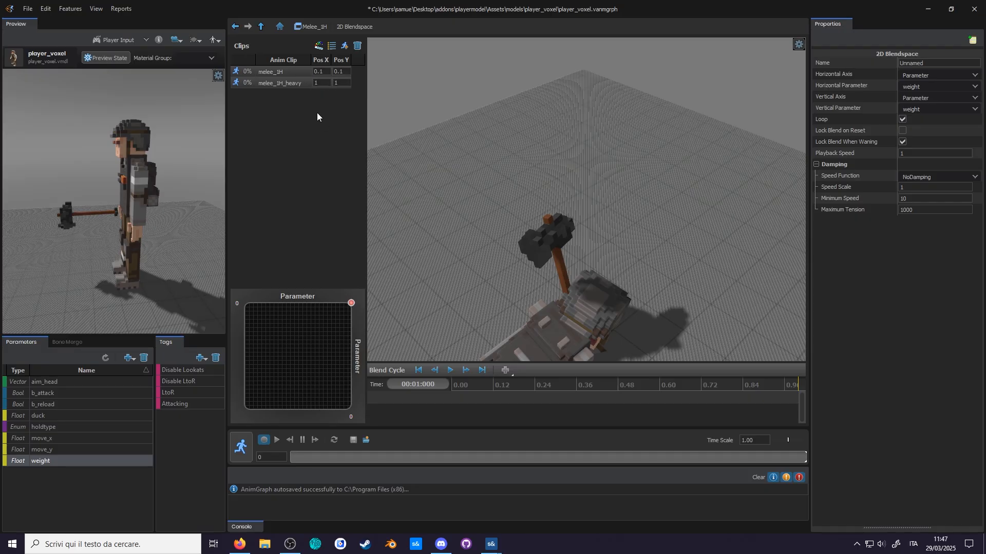
{"action": "left_click", "coordinate": [260, 27]}
Step: Replace the melee_1H attack node with the 2D Blendspace, connecting it to Attack Machine's attack input
{"action": "left_click", "coordinate": [445, 288]}
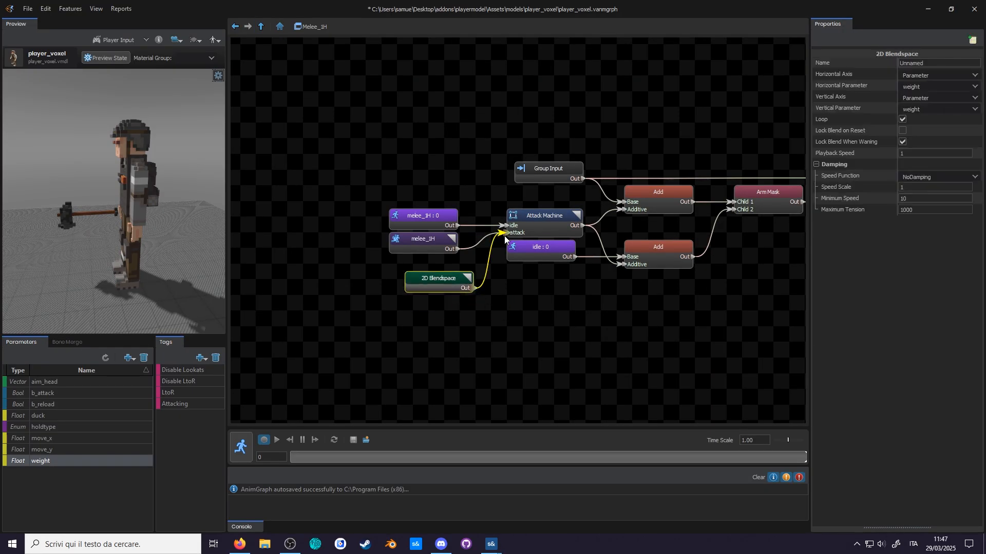
{"action": "left_click_drag", "start_coordinate": [505, 236], "coordinate": [505, 235]}
{"action": "left_click", "coordinate": [434, 242]}
{"action": "key", "text": "Delete"}
{"action": "left_click_drag", "start_coordinate": [448, 285], "coordinate": [439, 248]}
{"action": "left_click", "coordinate": [434, 288]}
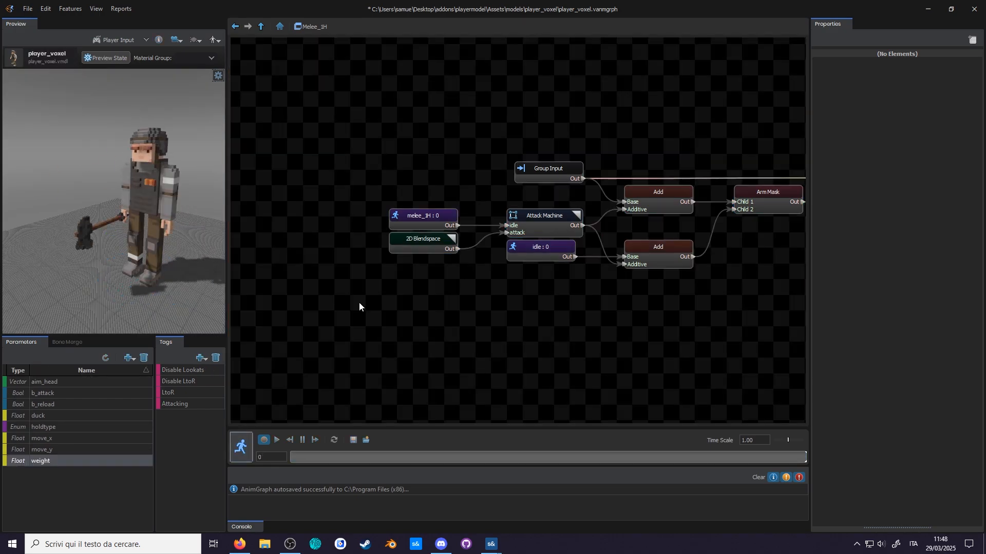
Step: Turn off Loop on the 2D Blendspace and preview attacks with weight at 1 and 0.1
{"action": "left_click", "coordinate": [426, 241]}
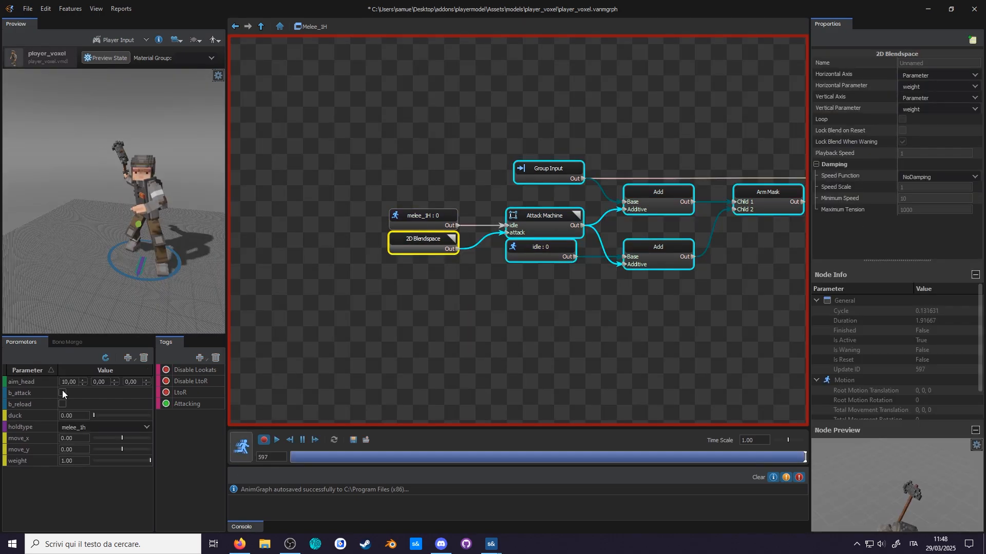
{"action": "left_click", "coordinate": [63, 393]}
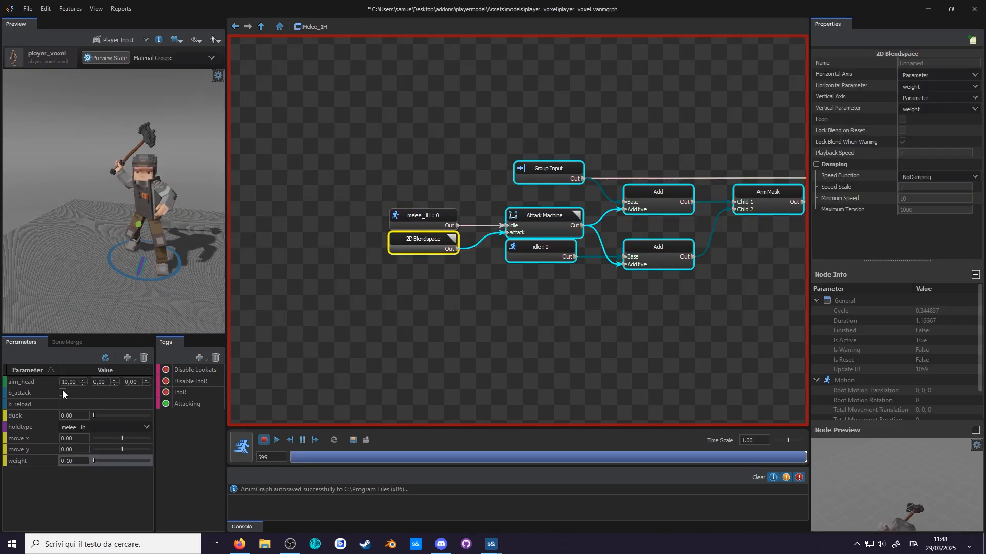
{"action": "left_click_drag", "start_coordinate": [137, 461], "coordinate": [83, 469]}
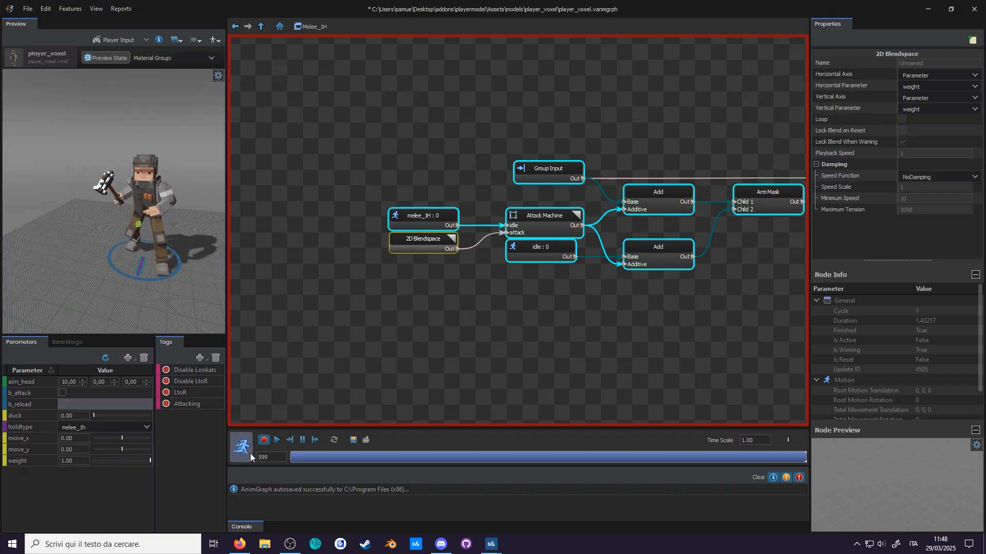
Step: Enable Lock Blend on Reset on the 2D Blendspace and preview changing the weight to 0.1 during an attack
{"action": "left_click", "coordinate": [250, 453]}
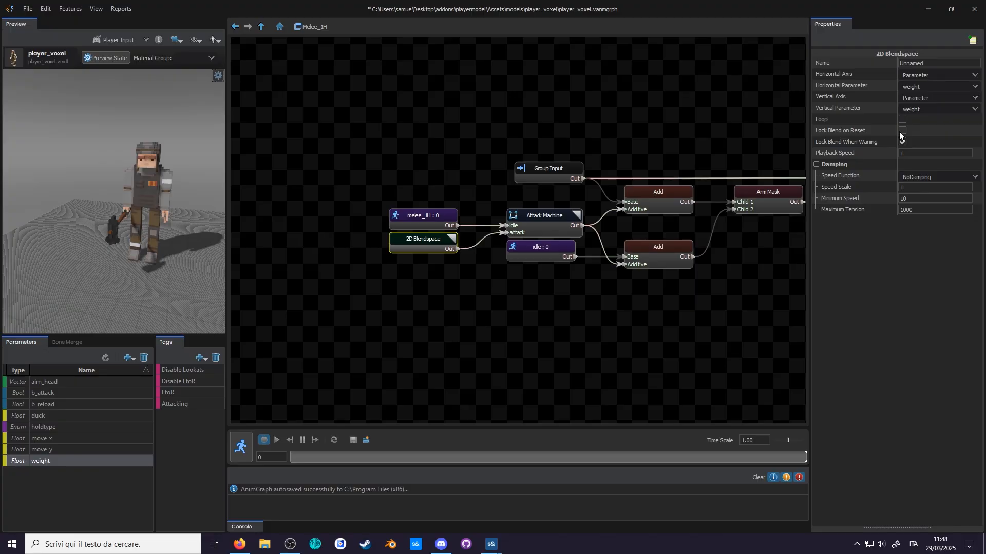
{"action": "left_click", "coordinate": [243, 457]}
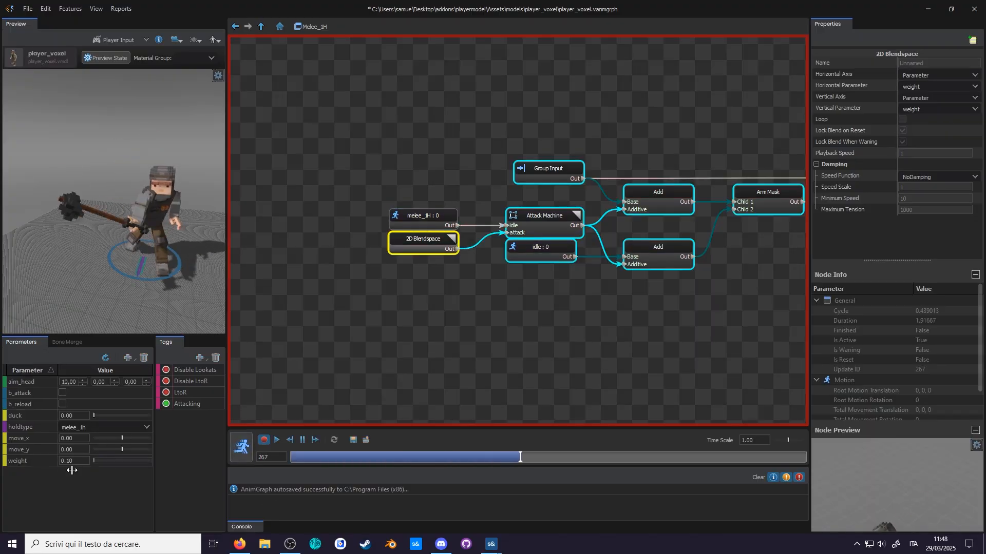
{"action": "left_click", "coordinate": [264, 440]}
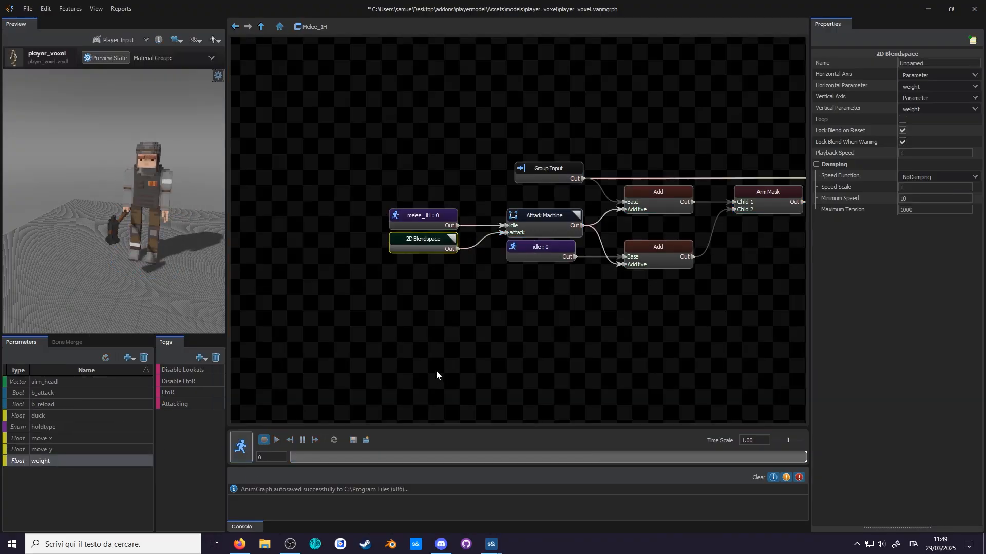
Step: Duplicate the 2D Blendspace and switch the copy's clips to melee_1H_left and melee_1H_left_heavy
{"action": "key", "text": "ctrl+v"}
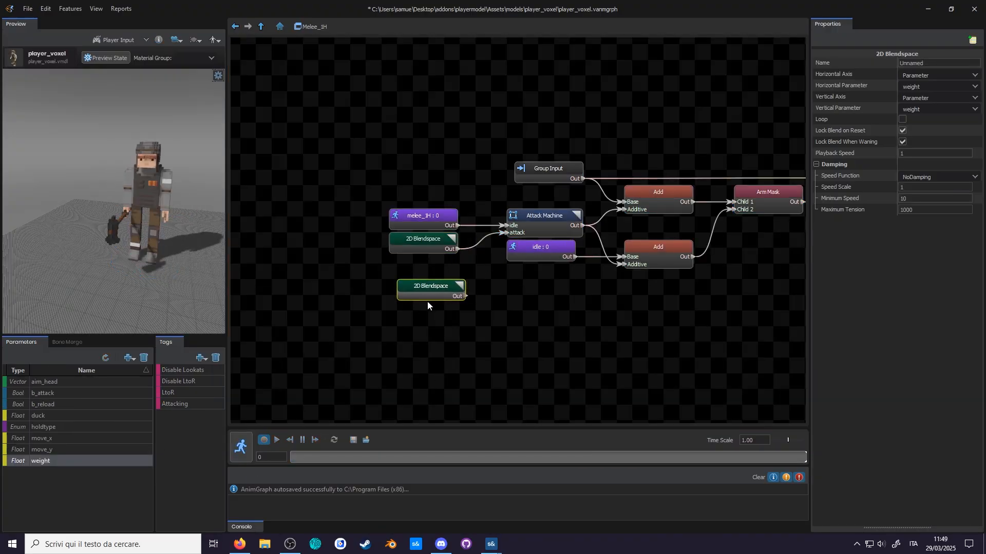
{"action": "double_click", "coordinate": [418, 304]}
{"action": "left_click", "coordinate": [281, 70]}
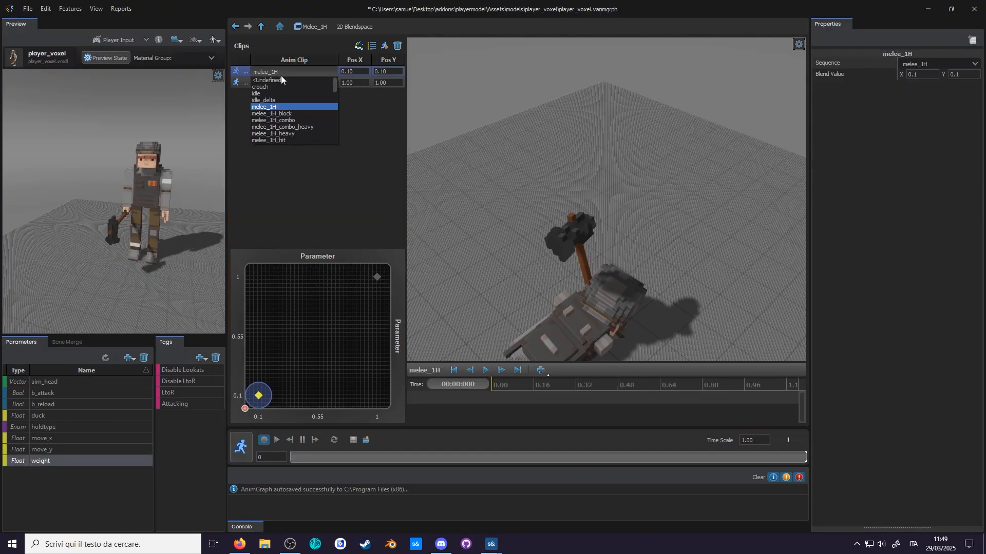
{"action": "scroll", "coordinate": [293, 139], "scroll_direction": "down", "scroll_amount": 1}
{"action": "left_click", "coordinate": [290, 131]}
{"action": "left_click", "coordinate": [294, 83]}
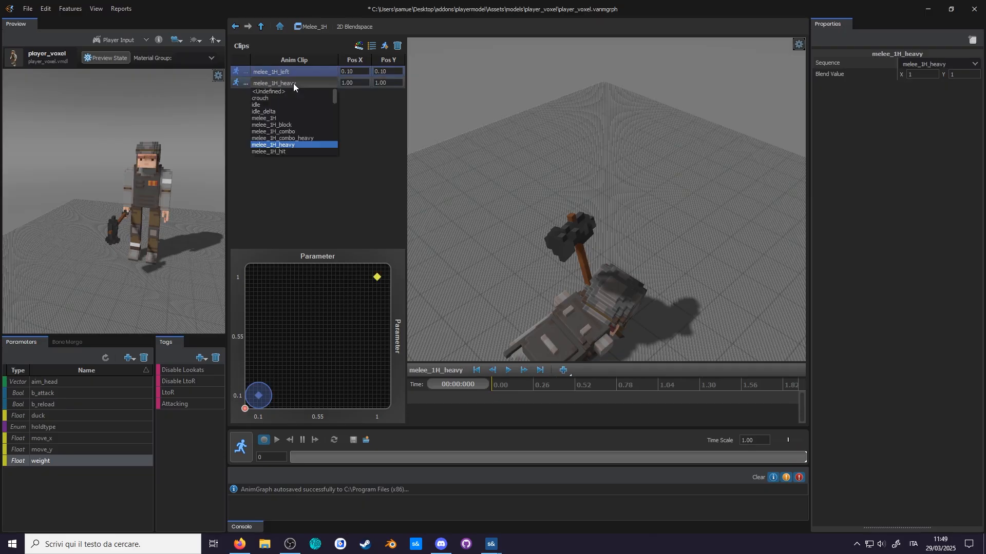
{"action": "left_click", "coordinate": [301, 145]}
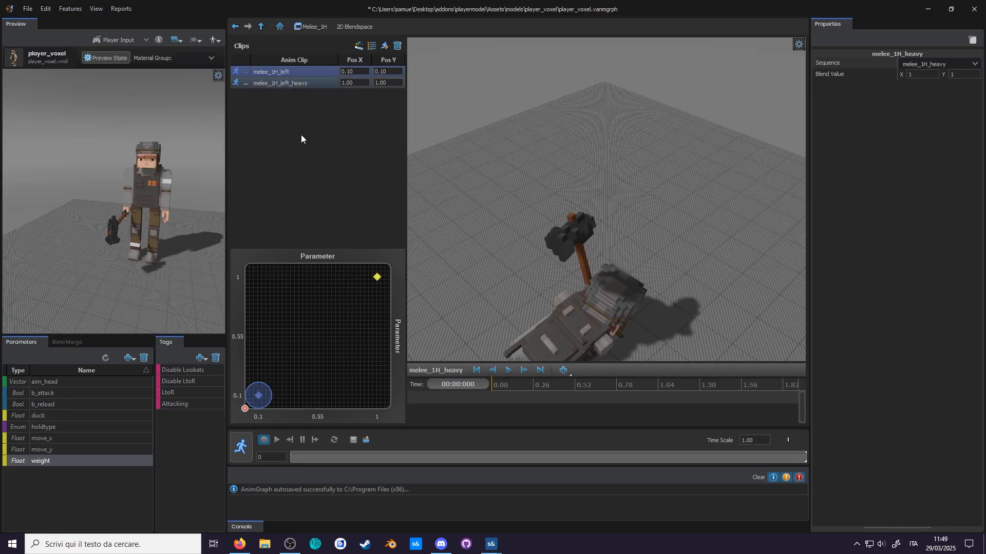
{"action": "left_click", "coordinate": [263, 29]}
Step: Duplicate the attack state inside Attack Machine and arrange both attack states side by side below idle
{"action": "double_click", "coordinate": [556, 254]}
{"action": "left_click", "coordinate": [479, 293]}
{"action": "right_click", "coordinate": [573, 243]}
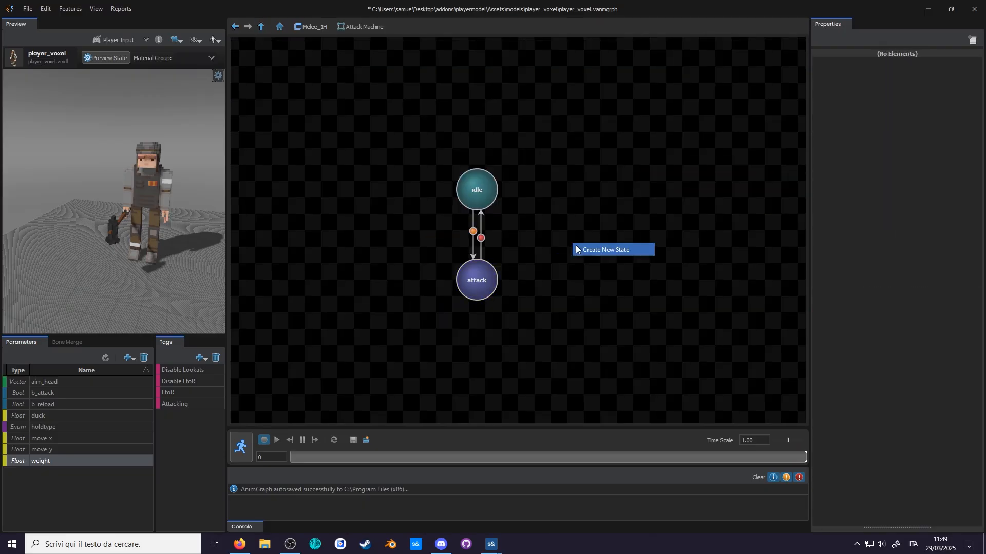
{"action": "left_click", "coordinate": [486, 275]}
{"action": "key", "text": "ctrl+c"}
{"action": "key", "text": "ctrl+v"}
{"action": "left_click_drag", "start_coordinate": [520, 254], "coordinate": [445, 280]}
{"action": "left_click_drag", "start_coordinate": [488, 277], "coordinate": [546, 270]}
Step: Rename the copied state leftattack and add transitions between it and idle in both directions, matching those of attack
{"action": "left_click", "coordinate": [437, 272]}
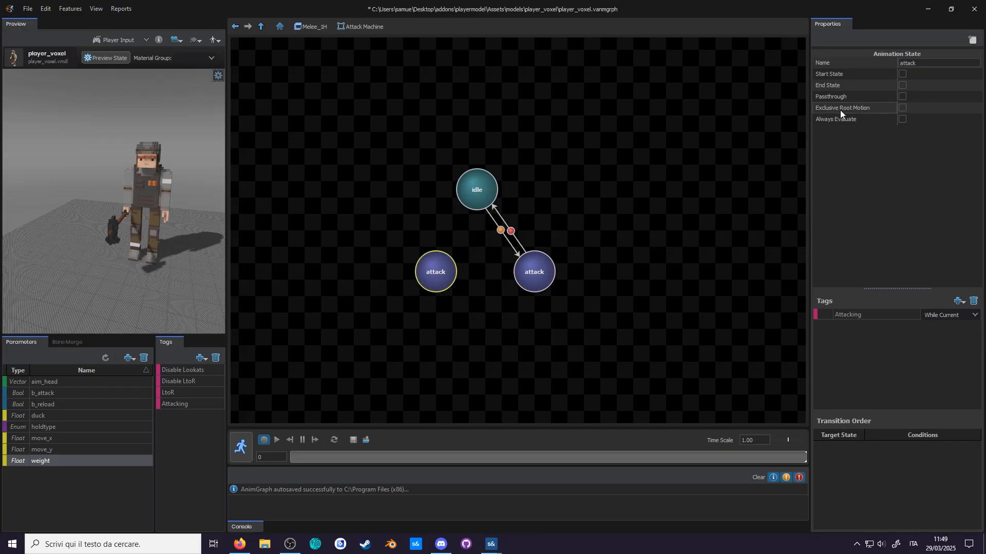
{"action": "mouse_move", "coordinate": [463, 205]}
{"action": "left_mouse_down"}
{"action": "mouse_move", "coordinate": [425, 272]}
{"action": "mouse_move", "coordinate": [468, 207]}
{"action": "left_mouse_up"}
{"action": "left_click", "coordinate": [496, 227]}
{"action": "left_click", "coordinate": [444, 233]}
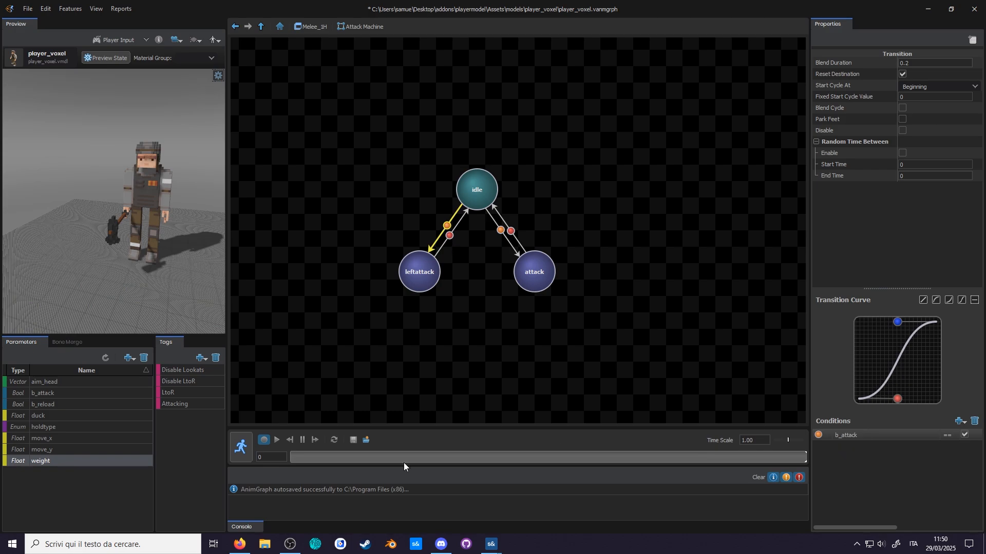
Step: Add a Bool parameter named b_secondary
{"action": "left_click", "coordinate": [124, 356]}
{"action": "left_click", "coordinate": [149, 368]}
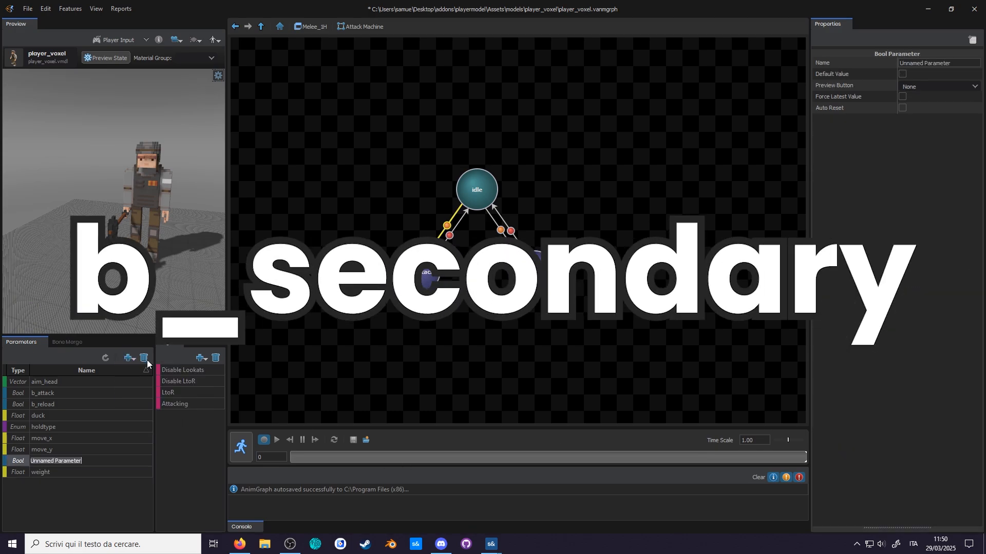
{"action": "type", "text": "b_secondary"}
{"action": "key", "text": "Return"}
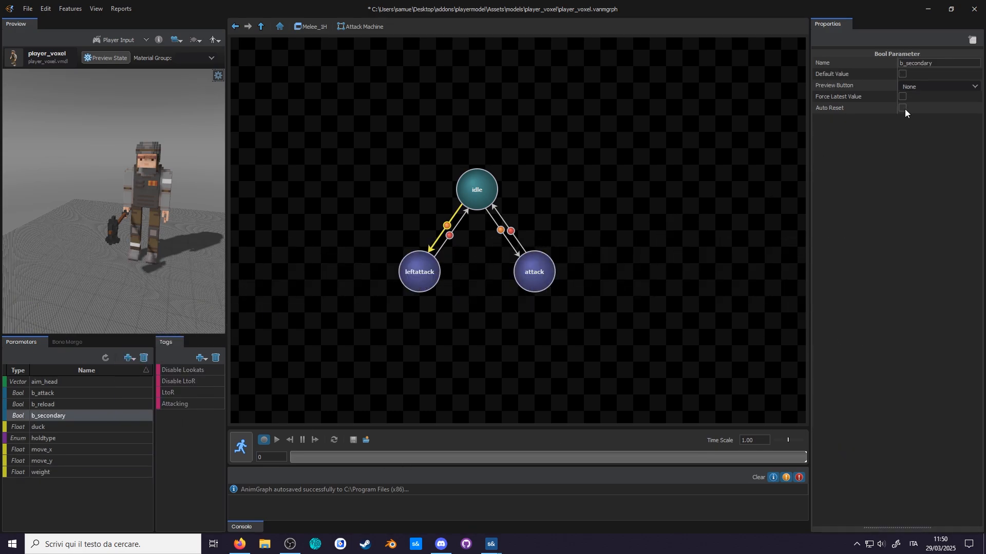
Step: Change the condition of the idle-to-leftattack transition from b_attack to b_secondary
{"action": "left_click", "coordinate": [447, 227]}
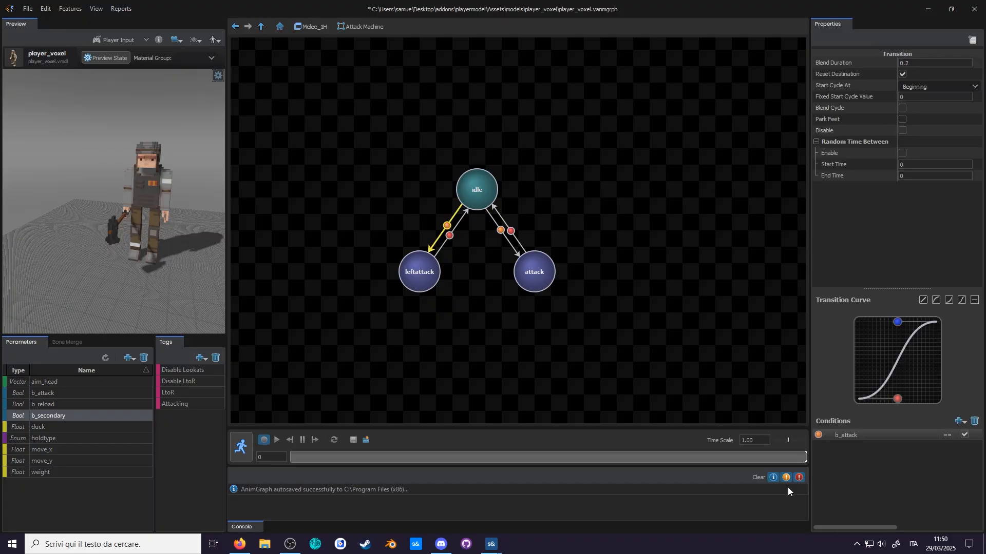
{"action": "left_click", "coordinate": [851, 436]}
{"action": "left_click", "coordinate": [856, 500]}
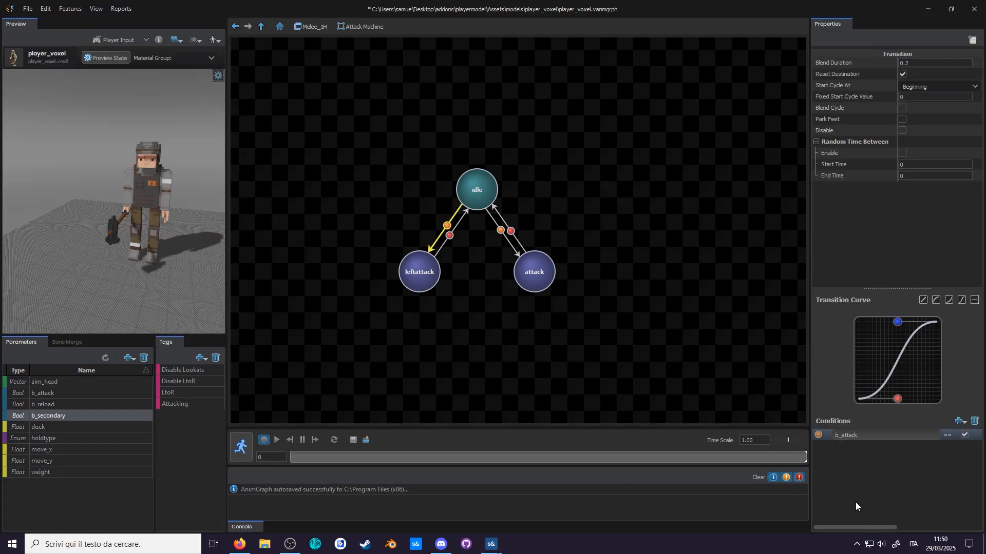
Step: Connect the copied 2D Blendspace to Attack Machine's leftattack input and name the two blendspaces Attack and Left Attack
{"action": "left_click", "coordinate": [311, 27]}
{"action": "left_click_drag", "start_coordinate": [476, 328], "coordinate": [516, 266]}
{"action": "left_click", "coordinate": [442, 265]}
{"action": "left_click", "coordinate": [934, 63]}
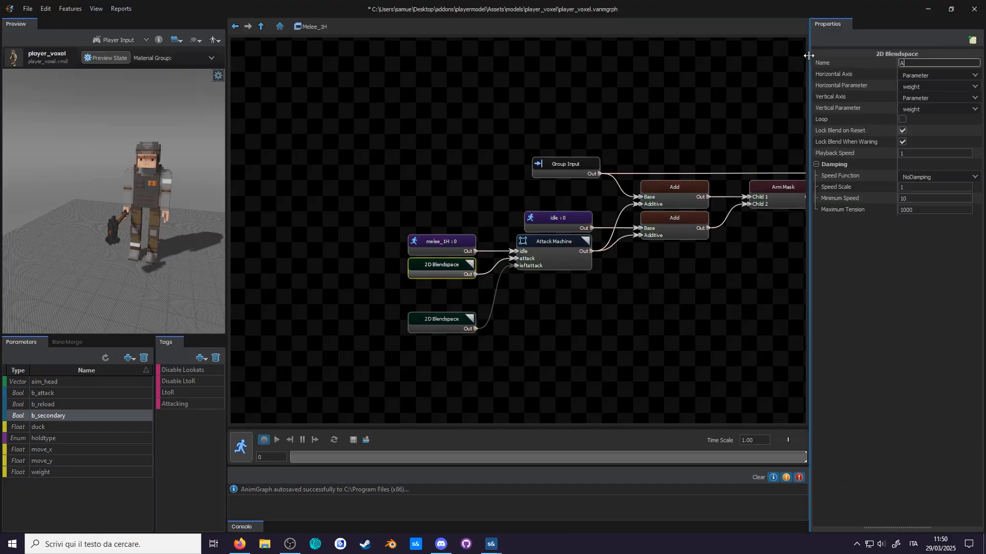
{"action": "type", "text": "Attack"}
{"action": "left_click", "coordinate": [442, 319]}
{"action": "type", "text": "Left Attack"}
{"action": "left_click_drag", "start_coordinate": [464, 321], "coordinate": [465, 290]}
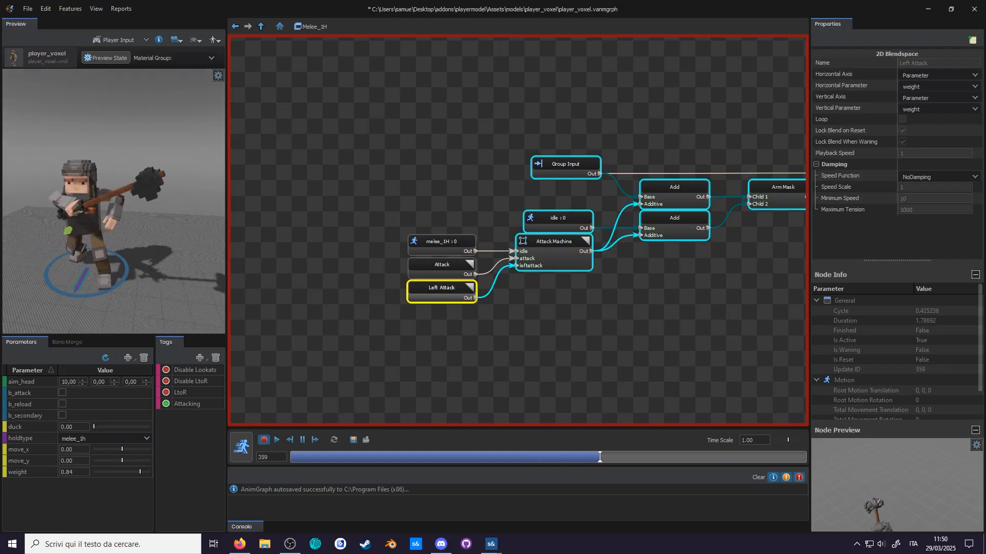
Step: Preview the left attack by triggering b_secondary, including with weight at 1
{"action": "left_click", "coordinate": [63, 414]}
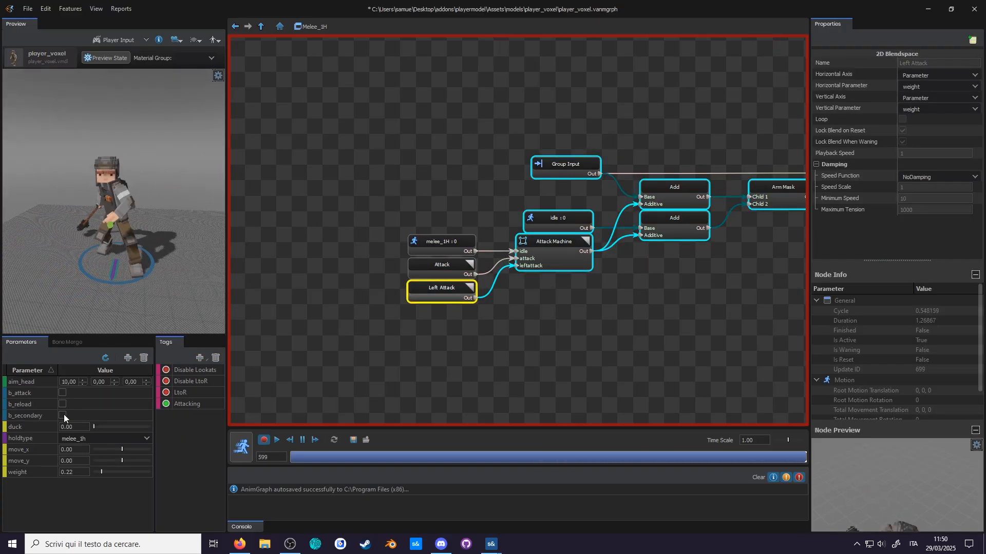
{"action": "left_click_drag", "start_coordinate": [122, 472], "coordinate": [152, 472]}
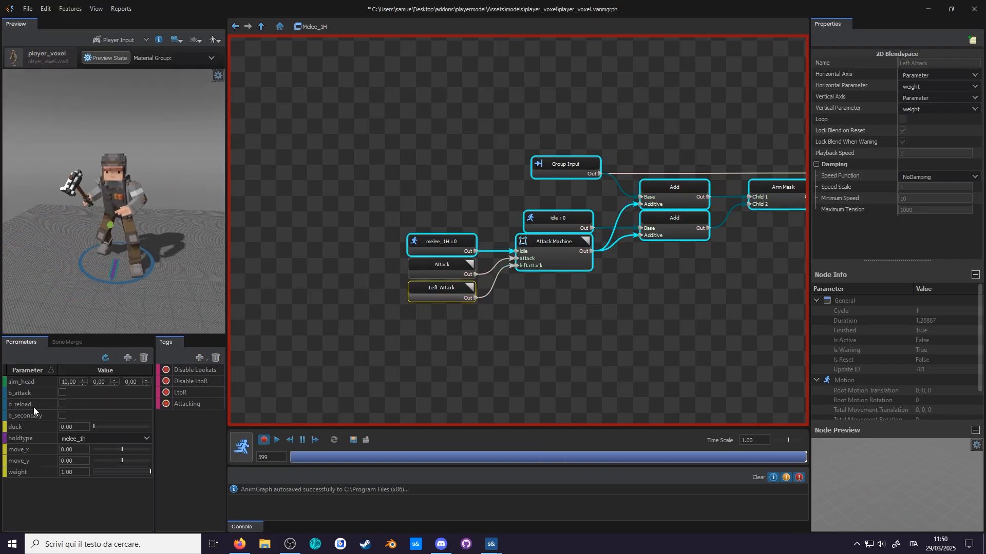
{"action": "left_click", "coordinate": [61, 415]}
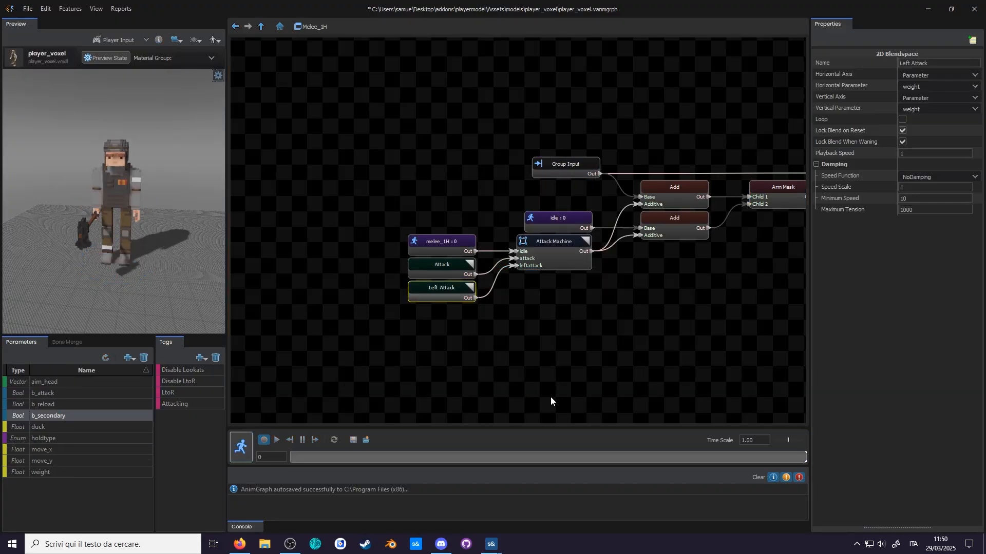
Step: Switch the Attack blendspace's clips to melee_1H_combo and melee_1H_combo_heavy
{"action": "double_click", "coordinate": [445, 269]}
{"action": "left_click", "coordinate": [288, 71]}
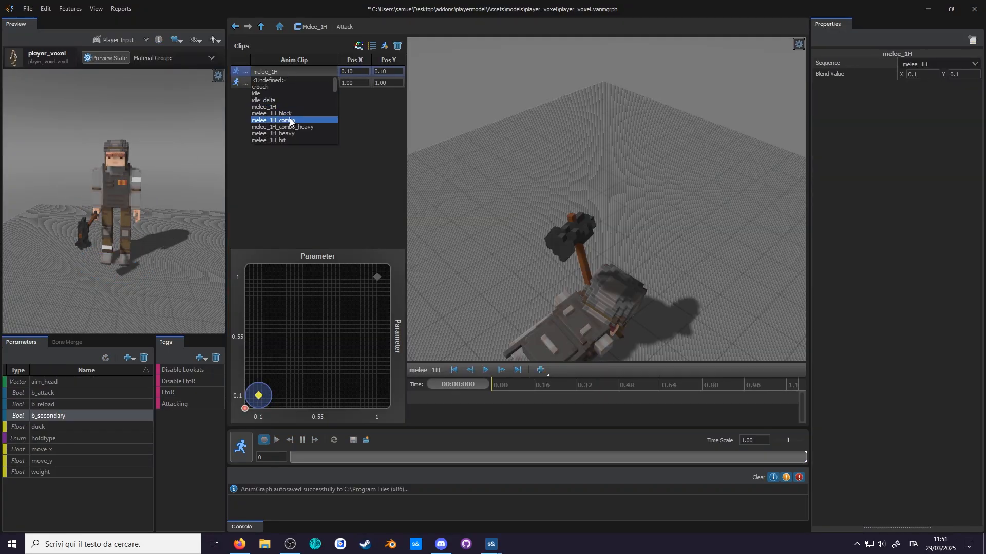
{"action": "left_click", "coordinate": [291, 122]}
{"action": "left_click", "coordinate": [293, 82]}
{"action": "left_click", "coordinate": [295, 138]}
{"action": "left_click", "coordinate": [260, 26]}
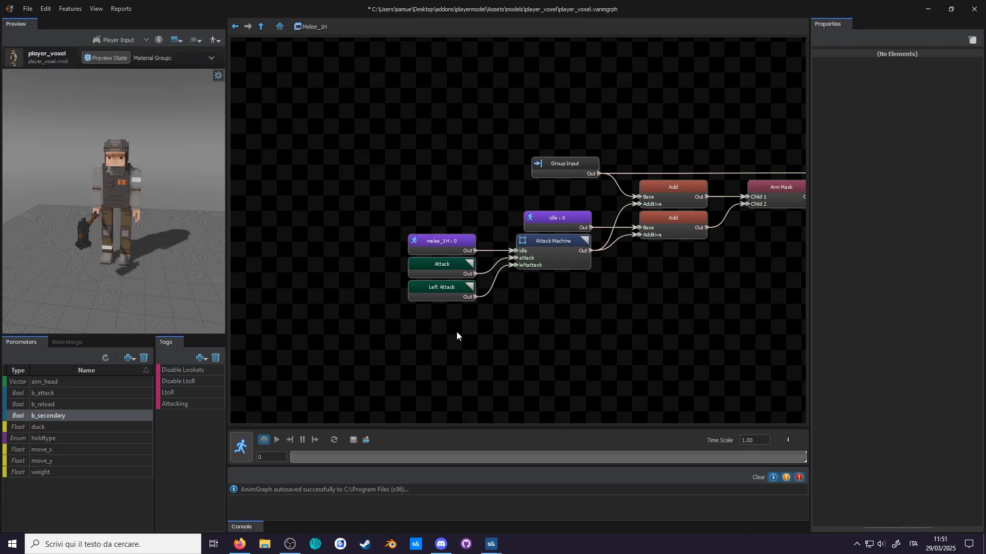
Step: Enable Loop on the Attack blendspace and preview the combo attack with weight at 0.17
{"action": "left_click", "coordinate": [446, 268]}
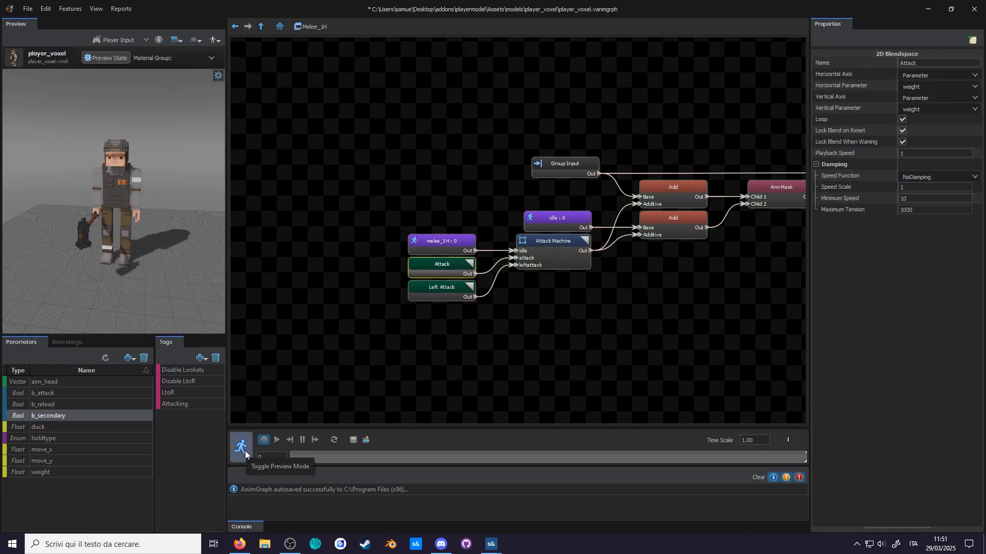
{"action": "left_click", "coordinate": [244, 451]}
{"action": "left_click_drag", "start_coordinate": [125, 301], "coordinate": [156, 295]}
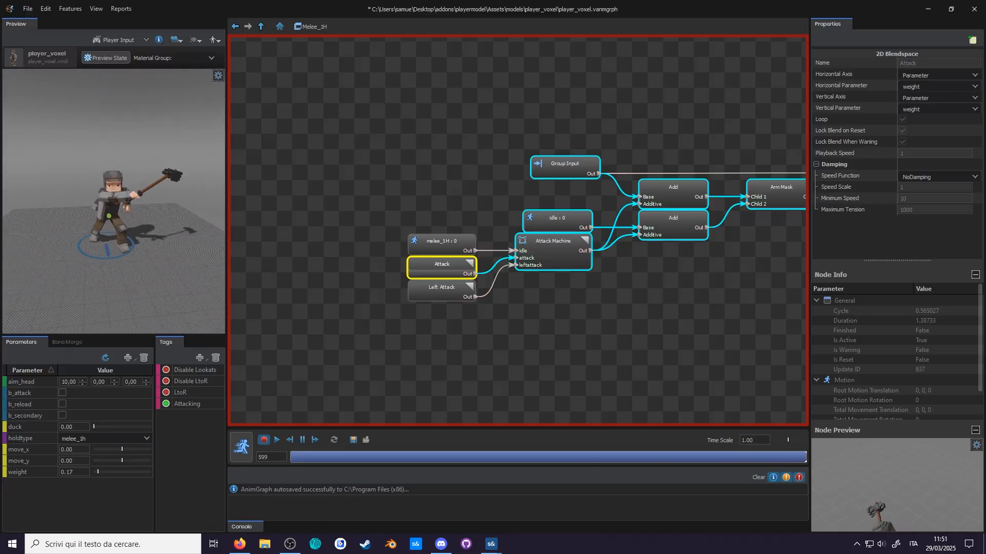
{"action": "left_click", "coordinate": [241, 447]}
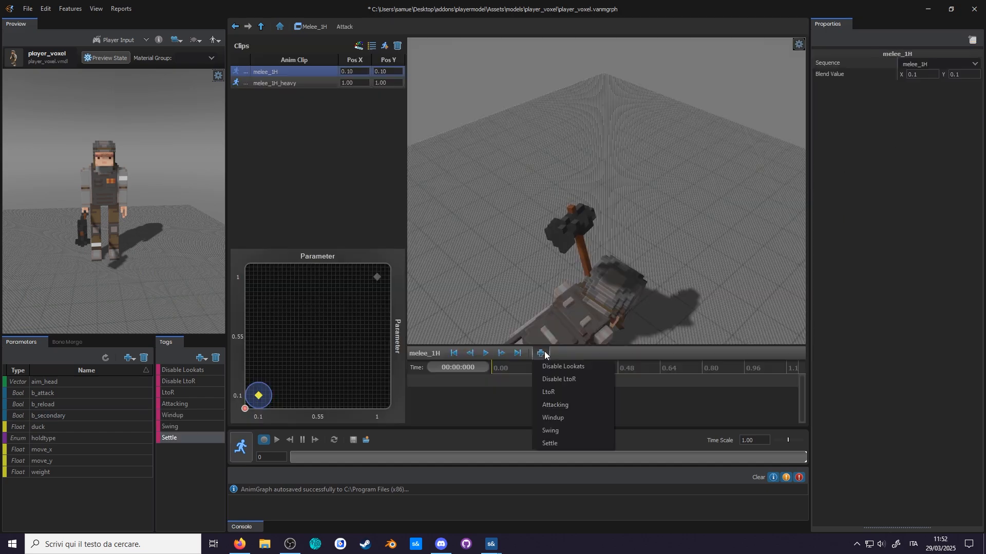
Step: Add Windup, Swing and Settle tag spans in succession along the melee_1H clip's timeline in the Attack blendspace
{"action": "left_click", "coordinate": [554, 413]}
{"action": "left_click", "coordinate": [541, 354]}
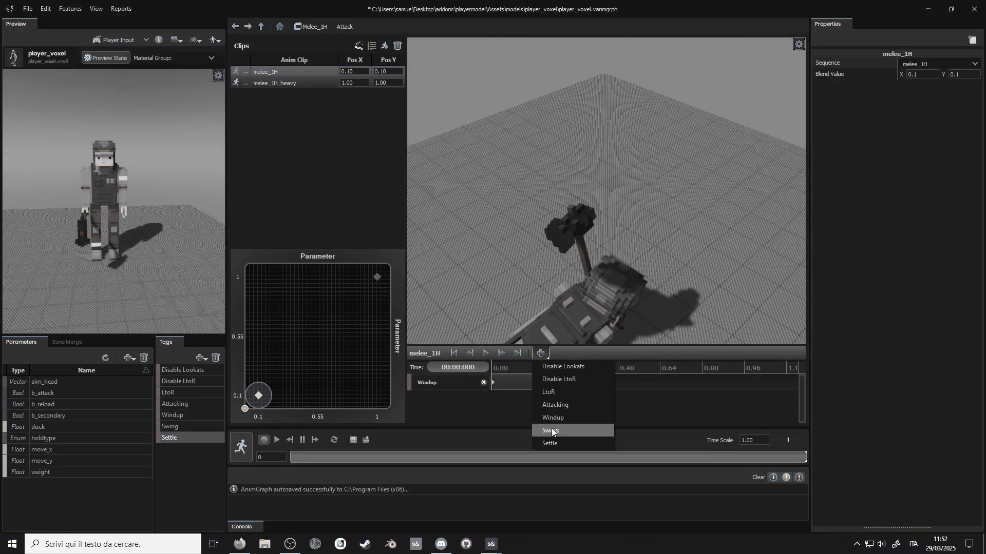
{"action": "left_click", "coordinate": [555, 431]}
{"action": "left_click", "coordinate": [541, 353]}
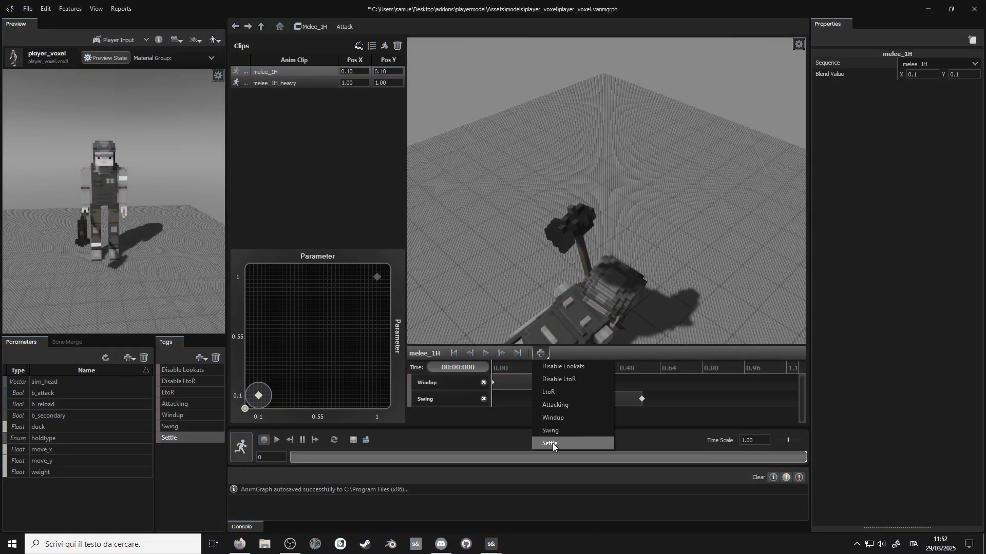
{"action": "left_click", "coordinate": [551, 442]}
{"action": "left_click_drag", "start_coordinate": [668, 415], "coordinate": [805, 408]}
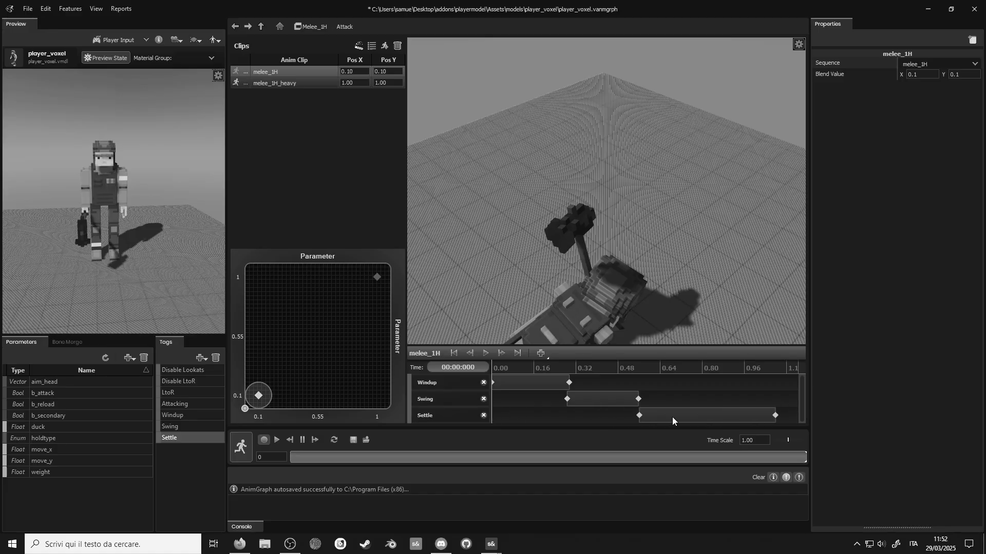
Step: Remove the Windup, Swing and Settle spans from the melee_1H clip and delete the unneeded tags from the graph
{"action": "left_click", "coordinate": [237, 85]}
{"action": "left_click", "coordinate": [235, 72]}
{"action": "left_click", "coordinate": [484, 383]}
{"action": "left_click", "coordinate": [485, 383]}
{"action": "left_click", "coordinate": [484, 383]}
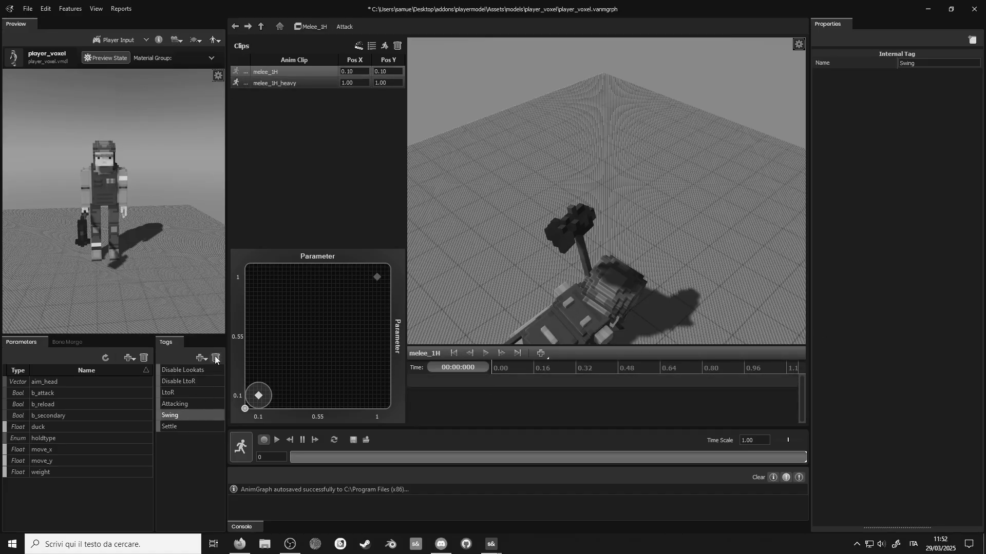
{"action": "left_click", "coordinate": [215, 358]}
{"action": "left_click", "coordinate": [261, 26]}
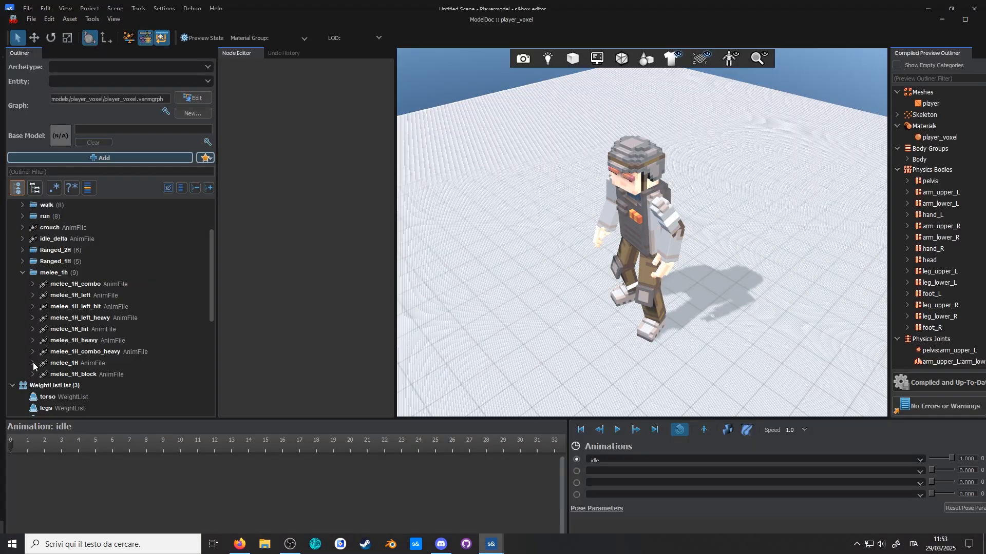
Step: Switch to ModelDoc and select the AnimSubtract nodes under the animations in the melee_1h folder
{"action": "scroll", "coordinate": [92, 308], "scroll_direction": "up", "scroll_amount": 2}
{"action": "left_click", "coordinate": [80, 408], "text": "ctrl"}
{"action": "left_click", "coordinate": [80, 250], "text": "ctrl"}
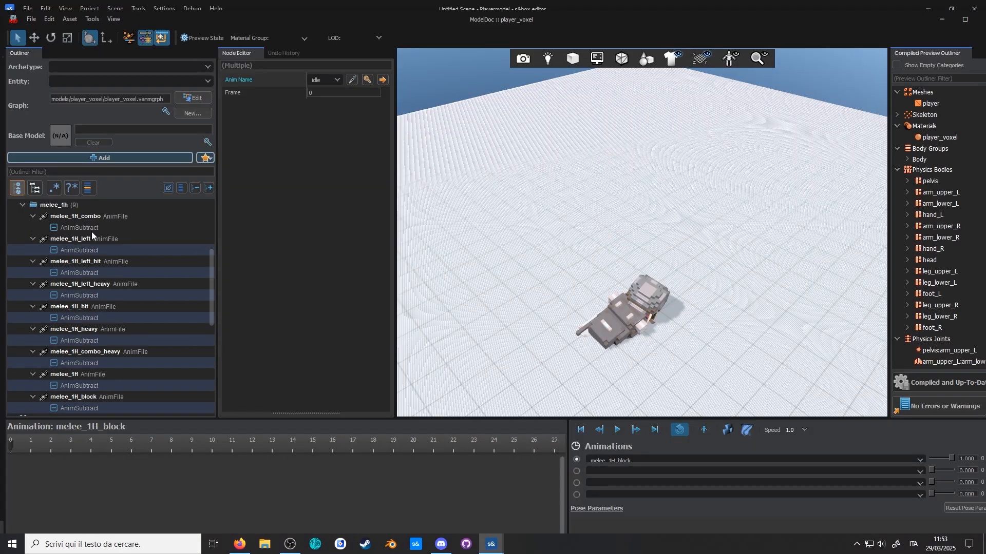
{"action": "left_click", "coordinate": [92, 235]}
{"action": "scroll", "coordinate": [92, 236], "scroll_direction": "down", "scroll_amount": 2}
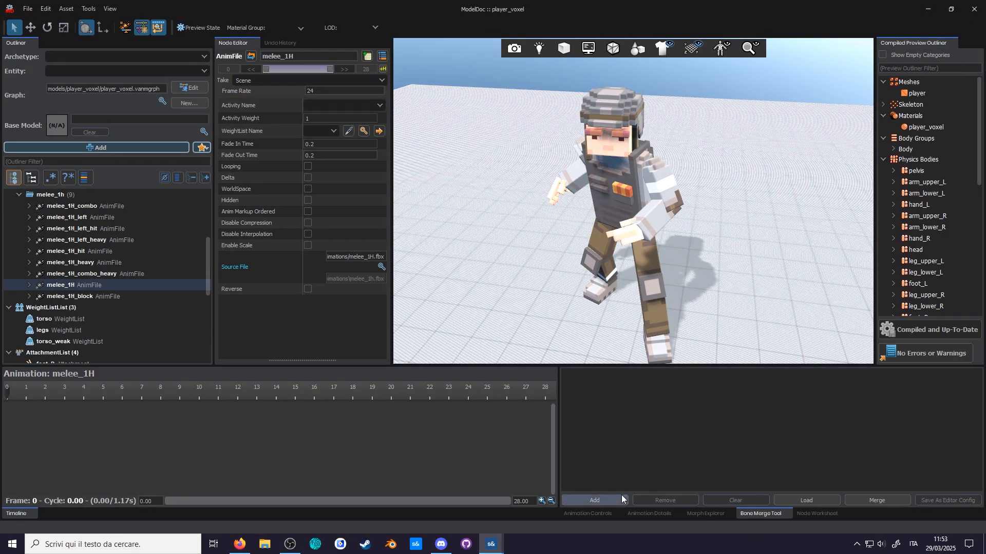
Step: Bone-merge the hammer model onto the player preview and bring up the animation playback controls
{"action": "left_click", "coordinate": [598, 501]}
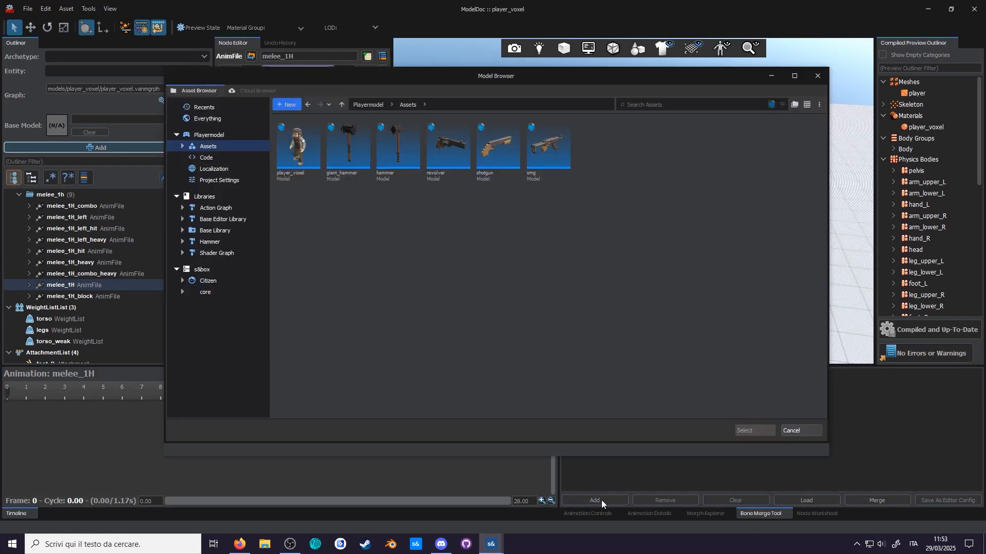
{"action": "double_click", "coordinate": [390, 134]}
{"action": "left_click", "coordinate": [584, 514]}
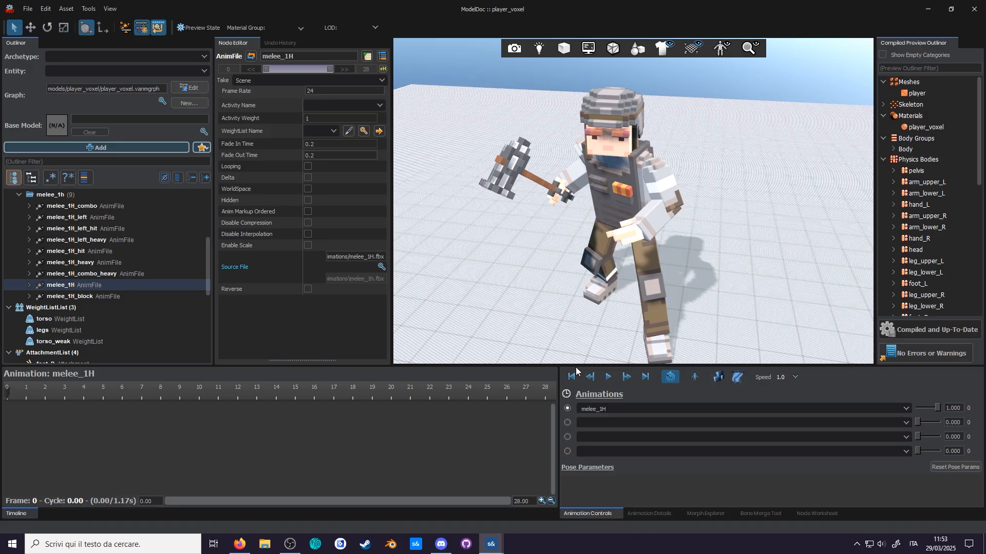
{"action": "mouse_move", "coordinate": [579, 366]}
{"action": "left_mouse_down"}
{"action": "mouse_move", "coordinate": [577, 385]}
{"action": "mouse_move", "coordinate": [577, 375]}
{"action": "left_mouse_up"}
{"action": "right_click_drag", "start_coordinate": [590, 303], "coordinate": [564, 287]}
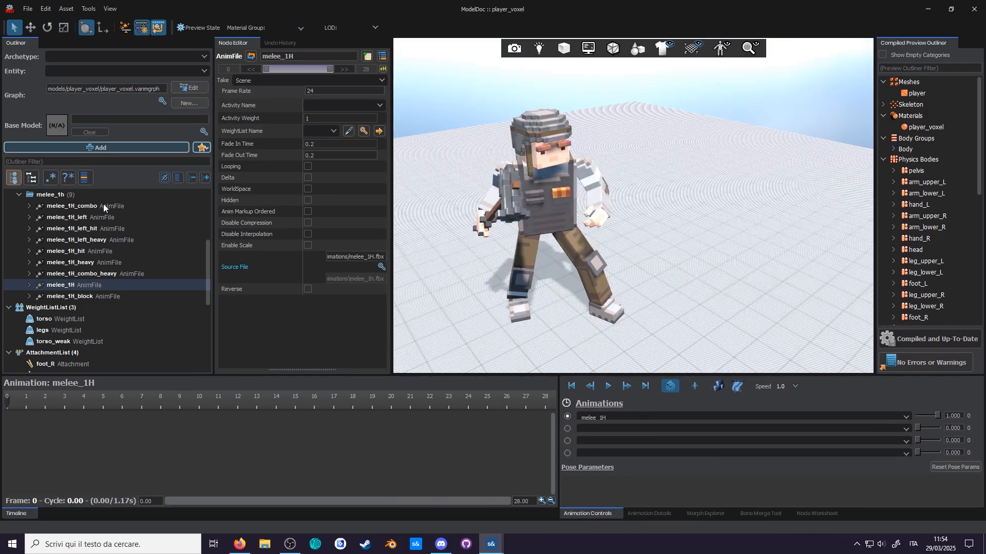
Step: Group melee_1H, its left, heavy, left_heavy, combo and combo_heavy animations into a folder named attack_1h
{"action": "left_click", "coordinate": [103, 205]}
{"action": "left_click", "coordinate": [104, 213], "text": "ctrl"}
{"action": "left_click", "coordinate": [106, 240], "text": "ctrl"}
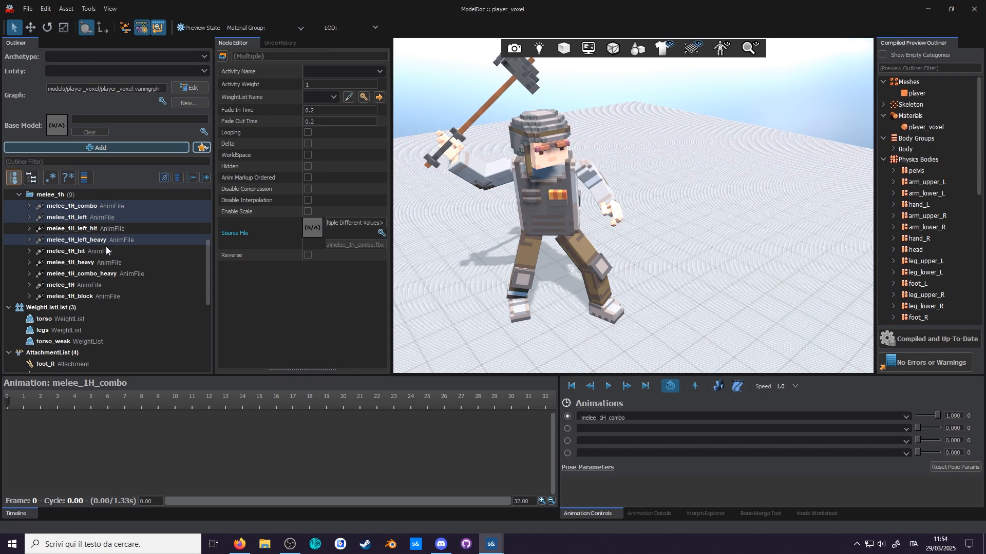
{"action": "left_click", "coordinate": [106, 262], "text": "ctrl"}
{"action": "left_click", "coordinate": [106, 274], "text": "ctrl"}
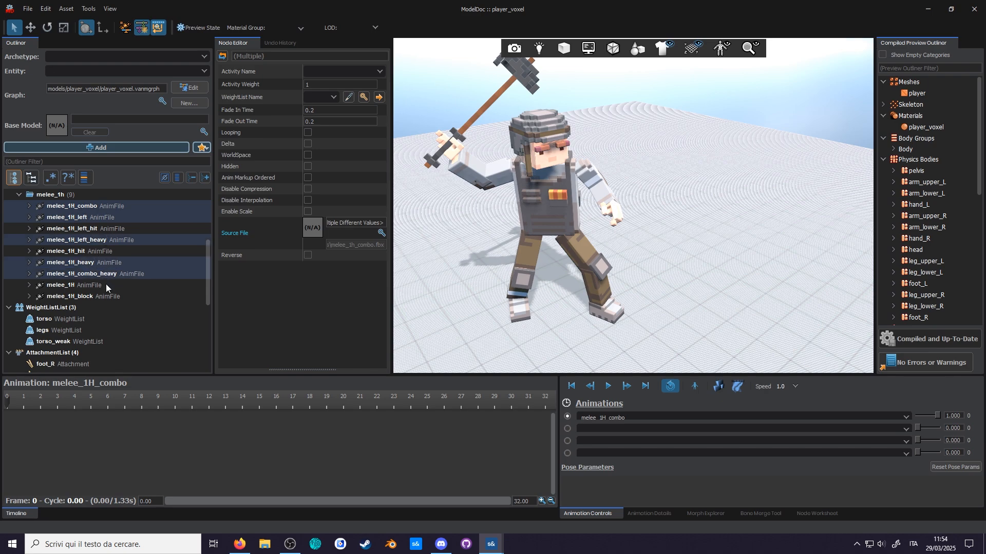
{"action": "left_click", "coordinate": [105, 285], "text": "ctrl"}
{"action": "right_click", "coordinate": [106, 285]}
{"action": "left_click", "coordinate": [141, 443]}
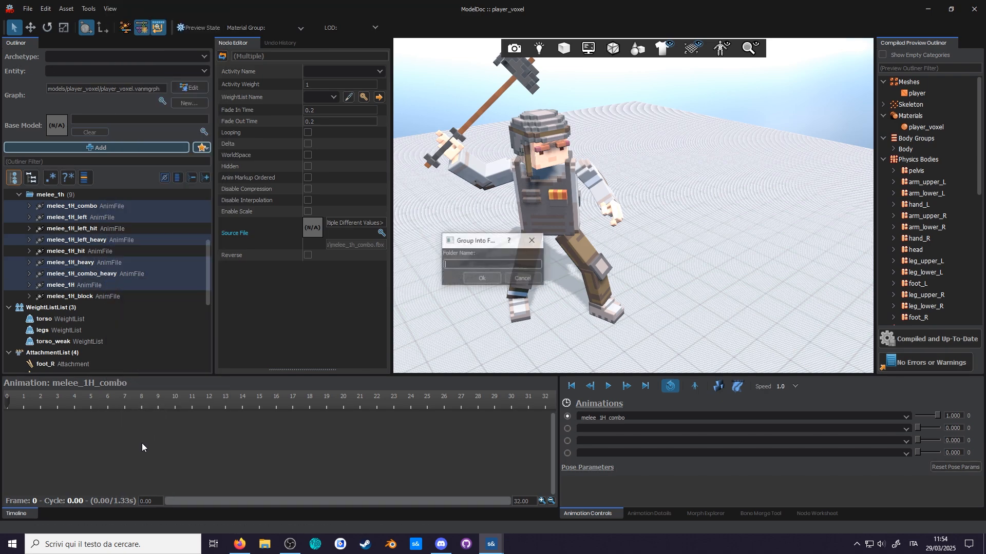
{"action": "type", "text": "attack_1h"}
{"action": "key", "text": "Return"}
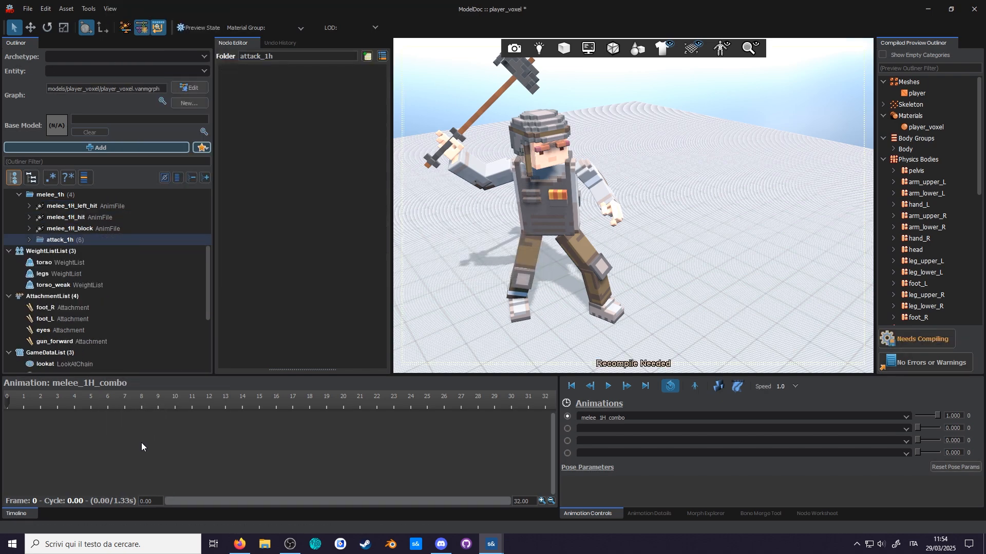
Step: Duplicate the melee_1H animation twice inside the attack_1h folder and place the copies directly below the original
{"action": "left_click", "coordinate": [28, 240]}
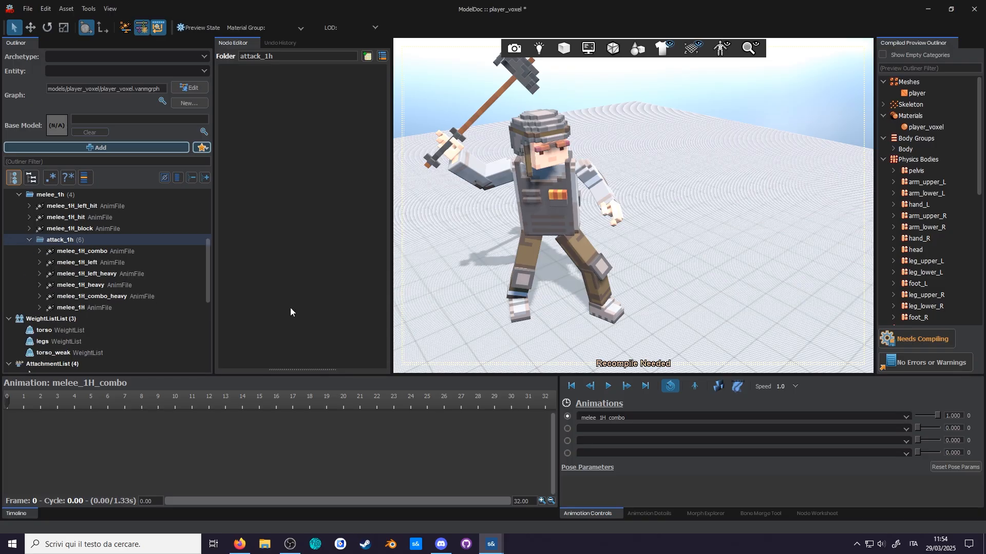
{"action": "left_click", "coordinate": [88, 308]}
{"action": "key", "text": "ctrl+d"}
{"action": "key", "text": "ctrl+d"}
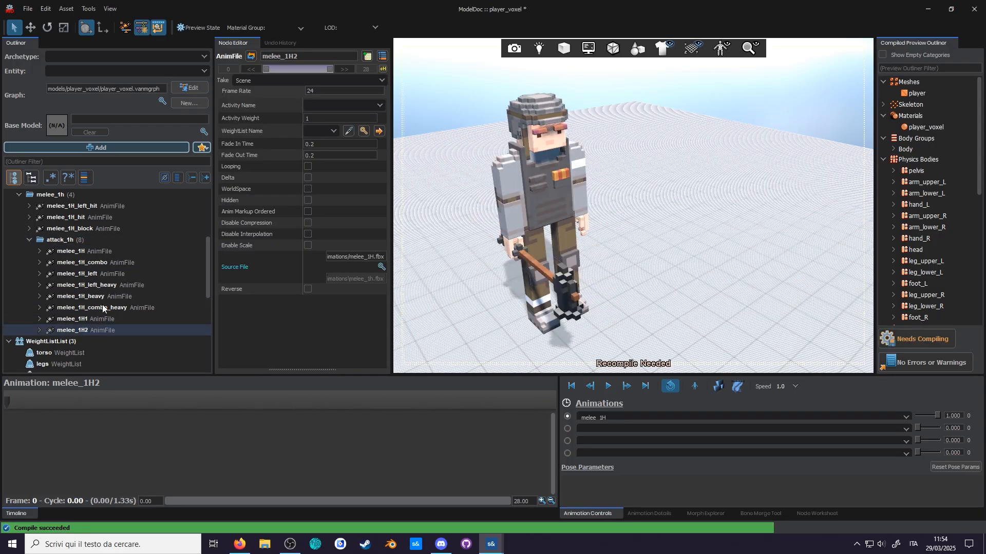
{"action": "left_click", "coordinate": [96, 253]}
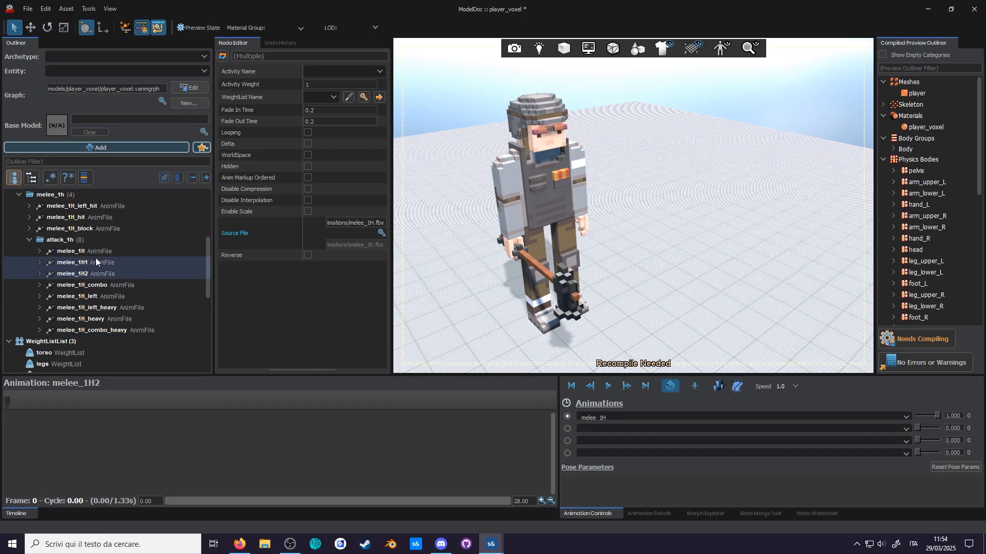
Step: Rename melee_1H and its two copies as melee_1H_windup, melee_1H_swing and melee_1H_settle
{"action": "left_click", "coordinate": [311, 58]}
{"action": "type", "text": "_windup"}
{"action": "key", "text": "Return"}
{"action": "left_click", "coordinate": [79, 262]}
{"action": "left_click", "coordinate": [311, 57]}
{"action": "key", "text": "BackSpace"}
{"action": "type", "text": "_swing"}
{"action": "left_click", "coordinate": [82, 274]}
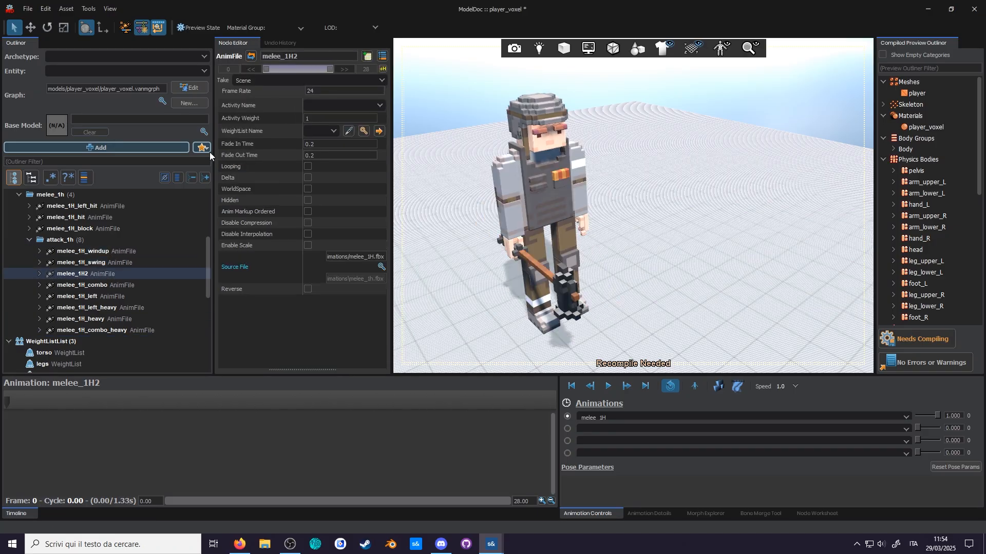
{"action": "type", "text": "ettle"}
Step: Trim the frame ranges of melee_1H_windup, melee_1H_swing and melee_1H_settle to their own phases of the attack
{"action": "left_click", "coordinate": [82, 251]}
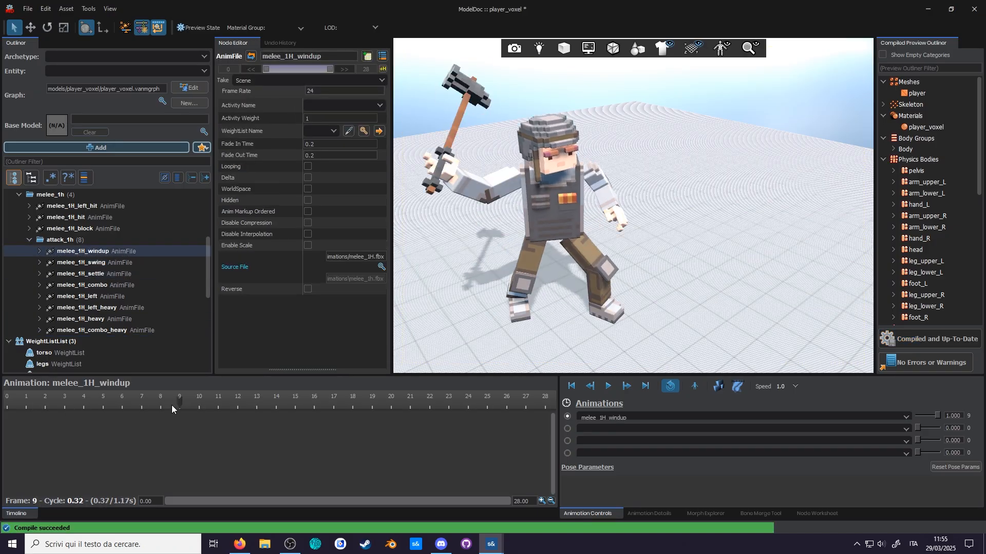
{"action": "key", "text": "Down"}
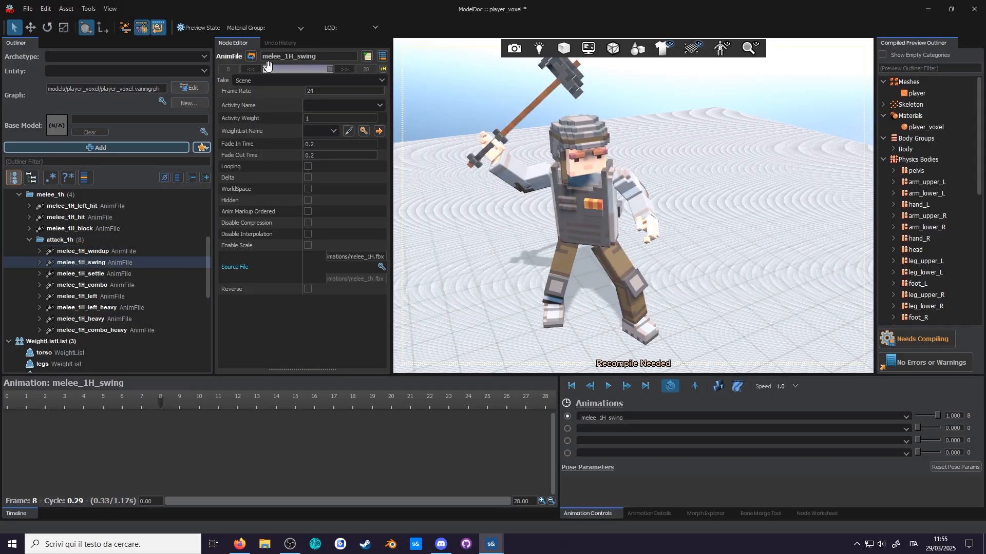
{"action": "left_click", "coordinate": [117, 276]}
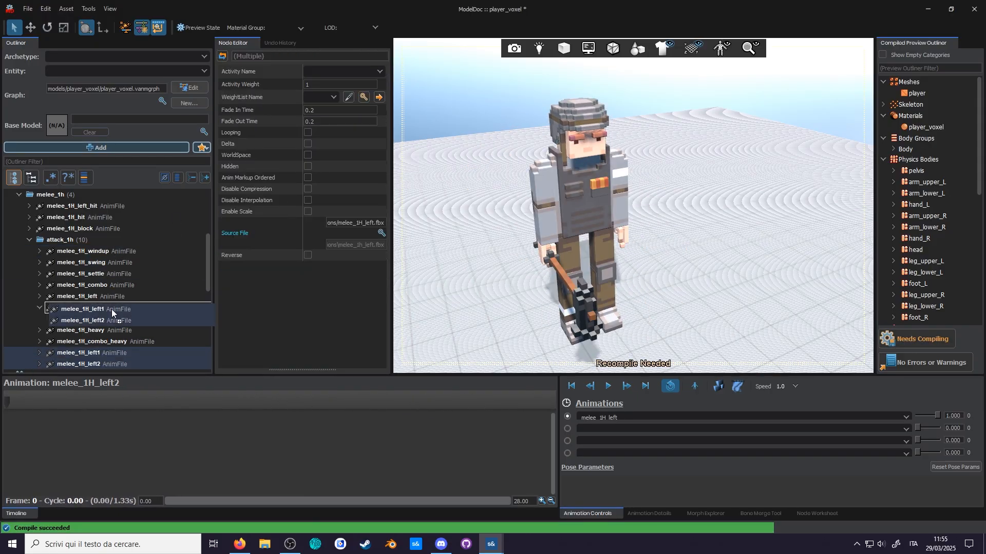
Step: Name melee_1H_left and its two copies melee_1H_left_windup, melee_1H_left_swing and melee_1H_left_settle, and trim each to its phase
{"action": "key", "text": "Down"}
{"action": "key", "text": "Down"}
{"action": "key", "text": "Up"}
{"action": "key", "text": "Down"}
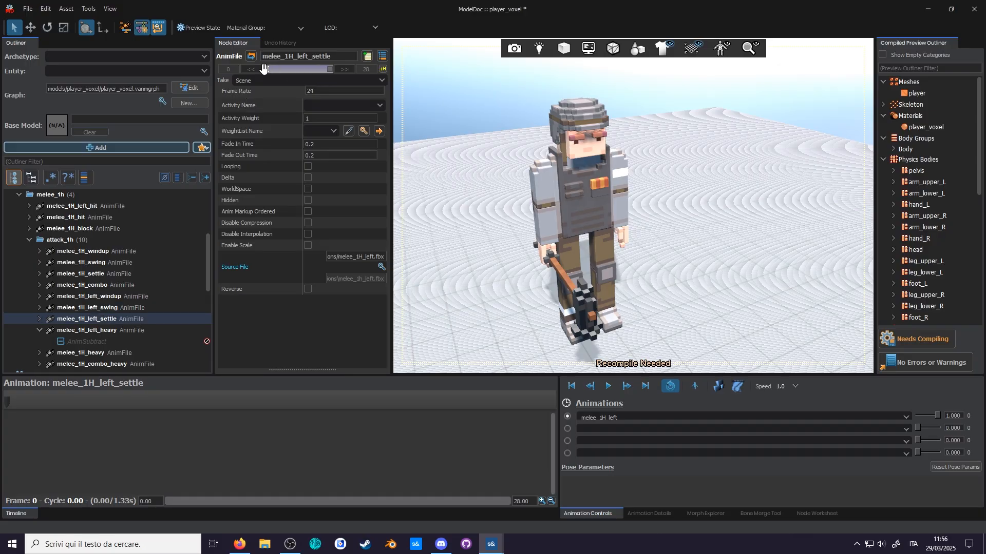
{"action": "key", "text": "Up"}
{"action": "key", "text": "Down"}
Step: Move the three left windup, swing and settle animations directly below melee_1H_settle
{"action": "left_click", "coordinate": [111, 296], "text": "shift"}
{"action": "left_click_drag", "start_coordinate": [110, 296], "coordinate": [106, 280]}
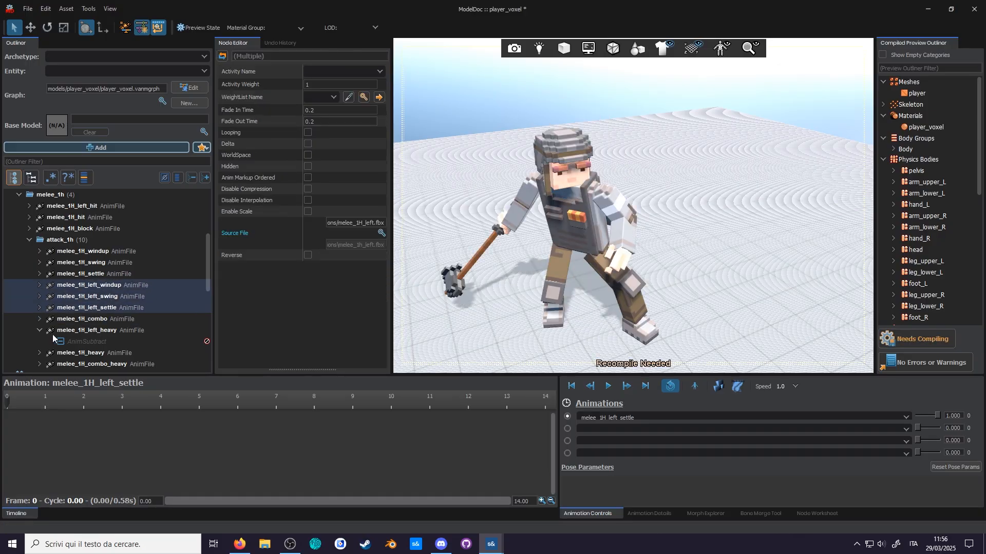
{"action": "left_click", "coordinate": [40, 330]}
Step: Duplicate melee_1H_heavy twice and name the three animations melee_1H_heavy_windup, melee_1H_heavy_swing and melee_1H_heavy_settle
{"action": "left_click", "coordinate": [82, 341]}
{"action": "left_click", "coordinate": [964, 341]}
{"action": "key", "text": "ctrl+d"}
{"action": "key", "text": "ctrl+d"}
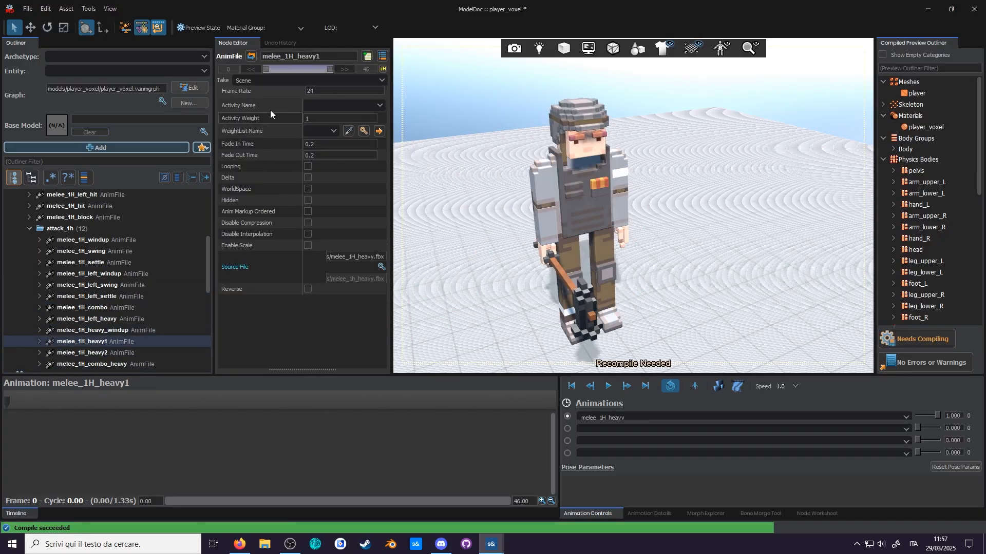
Step: Trim melee_1H_heavy_windup to its phase, melee_1H_heavy_swing to frames 16–24 and melee_1H_heavy_settle to start at frame 24, and recompile
{"action": "left_click", "coordinate": [110, 330]}
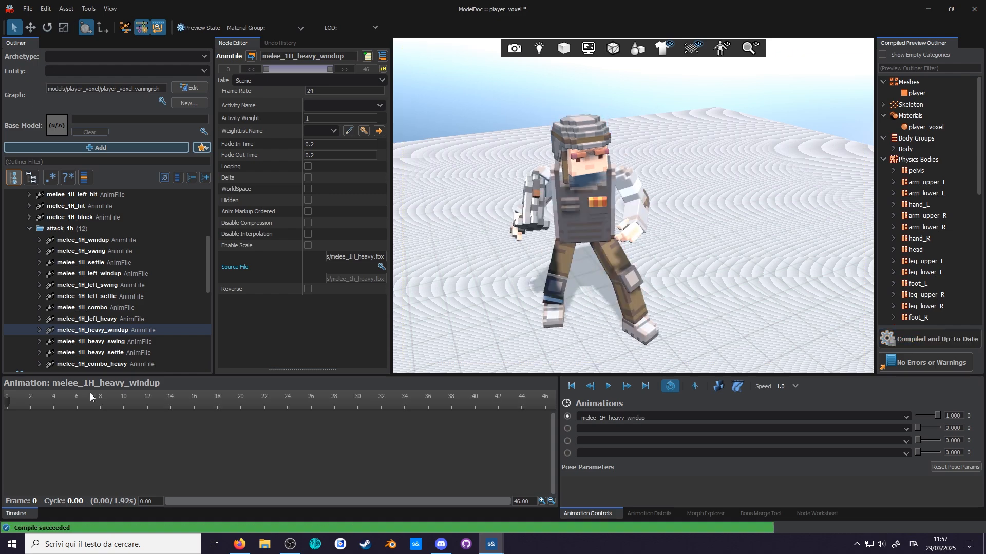
{"action": "left_click_drag", "start_coordinate": [204, 404], "coordinate": [195, 400]}
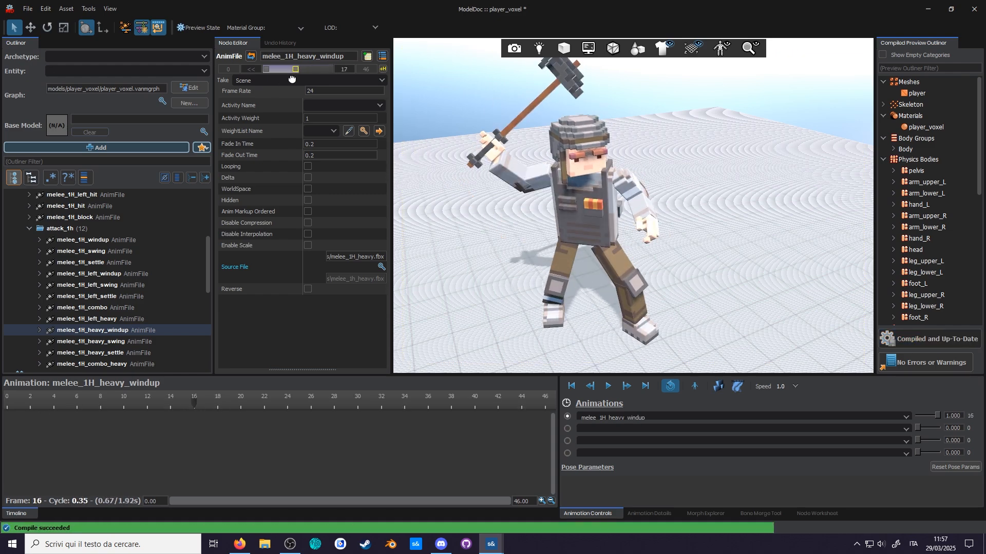
{"action": "key", "text": "Down"}
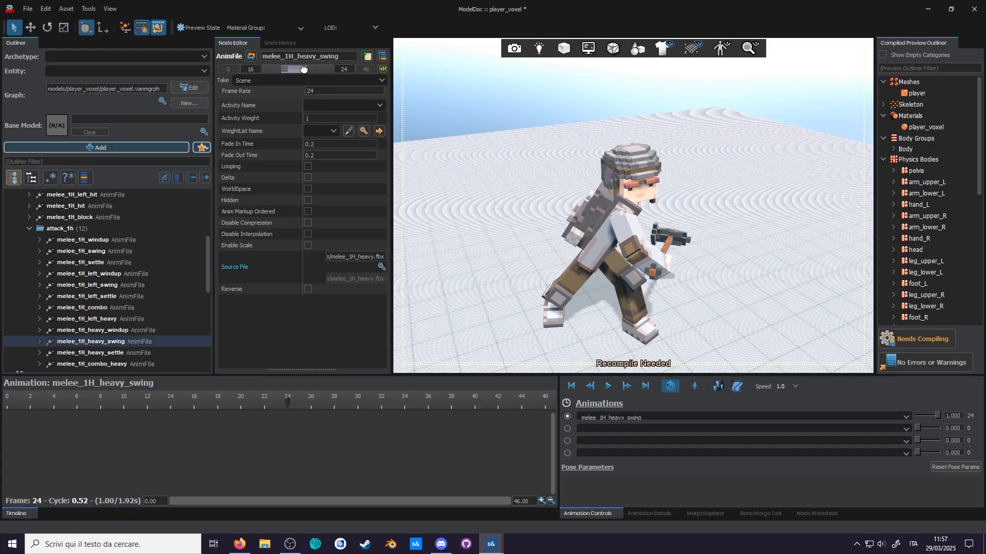
{"action": "left_click", "coordinate": [117, 354]}
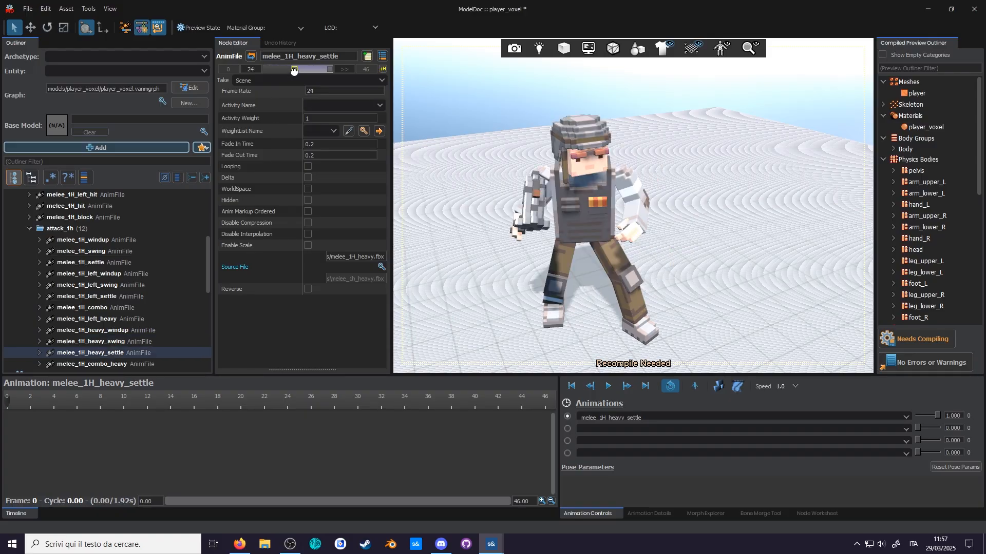
{"action": "left_click_drag", "start_coordinate": [287, 403], "coordinate": [673, 402]}
{"action": "left_click", "coordinate": [917, 339]}
Step: Arrange melee_1H_left_heavy and its two copies together and rename them melee_1H_left_heavy_windup, melee_1H_left_heavy_swing and melee_1H_left_heavy_settle
{"action": "left_click", "coordinate": [117, 288]}
{"action": "left_click_drag", "start_coordinate": [117, 288], "coordinate": [117, 335]}
{"action": "type", "text": "_windup"}
{"action": "left_click", "coordinate": [103, 342]}
{"action": "left_click", "coordinate": [344, 58]}
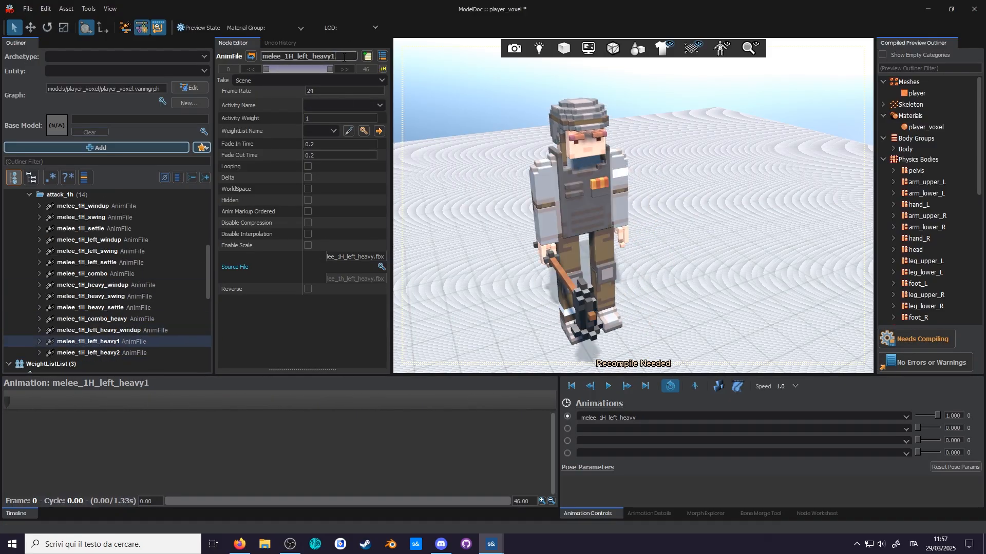
{"action": "key", "text": "BackSpace"}
{"action": "type", "text": "_swing"}
{"action": "left_click", "coordinate": [118, 352]}
{"action": "left_click", "coordinate": [345, 57]}
{"action": "key", "text": "BackSpace"}
{"action": "type", "text": "_settle"}
Step: Trim the left heavy windup and swing animations to their phases and set melee_1H_left_heavy_settle to start at frame 24
{"action": "left_click", "coordinate": [129, 330]}
{"action": "left_click_drag", "start_coordinate": [330, 70], "coordinate": [295, 69]}
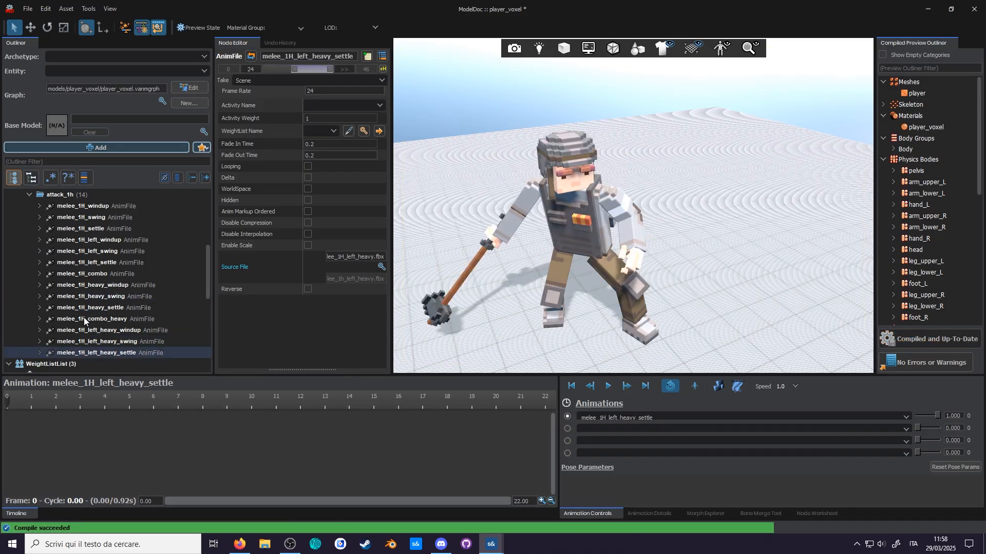
Step: Duplicate melee_1H_combo, place the copy directly below the original and recompile the model
{"action": "left_click", "coordinate": [99, 277]}
{"action": "key", "text": "ctrl+d"}
{"action": "left_click_drag", "start_coordinate": [110, 364], "coordinate": [125, 278]}
{"action": "left_click", "coordinate": [919, 337]}
{"action": "left_click", "coordinate": [113, 275]}
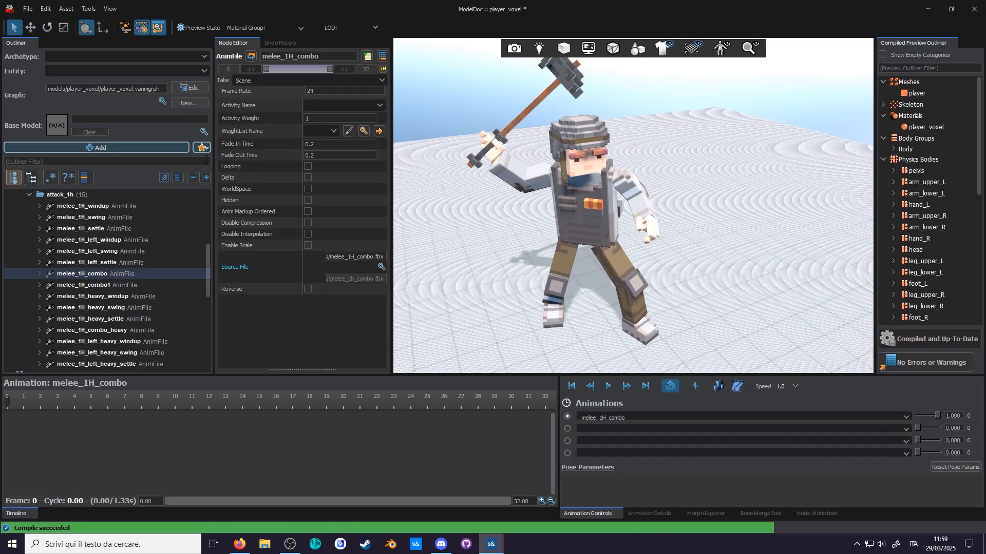
Step: Rename melee_1H_combo as melee_1H_followup and its copy as melee_1H_left_followup
{"action": "left_click", "coordinate": [325, 56]}
{"action": "key", "text": "BackSpace"}
{"action": "key", "text": "BackSpace"}
{"action": "key", "text": "BackSpace"}
{"action": "key", "text": "BackSpace"}
{"action": "type", "text": "followup"}
{"action": "key", "text": "Return"}
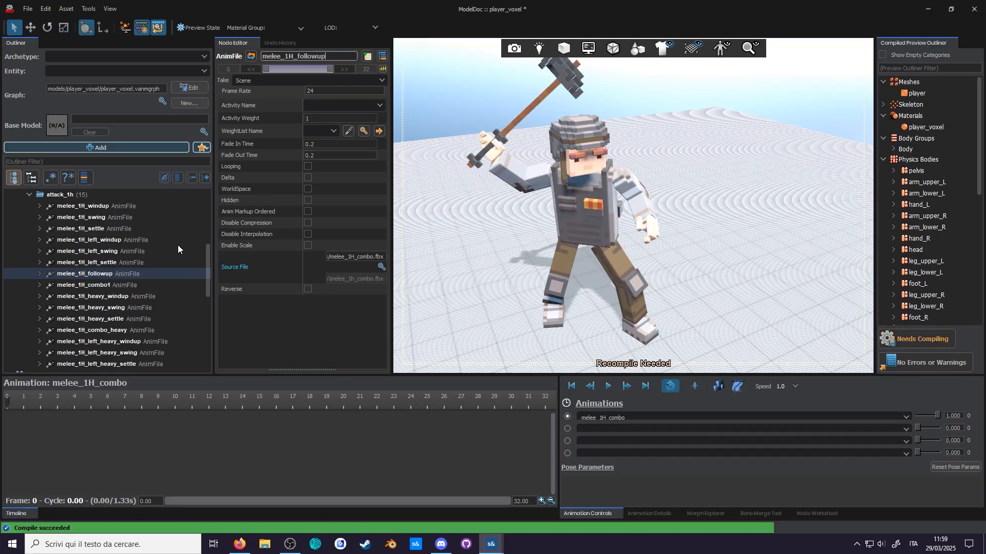
{"action": "left_click", "coordinate": [99, 286]}
{"action": "type", "text": "left_"}
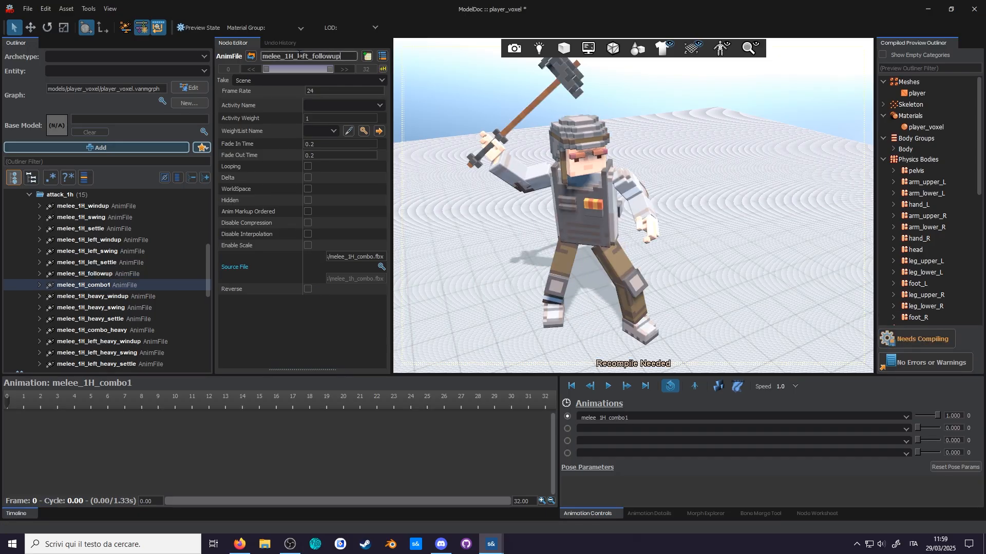
Step: Trim melee_1H_followup to start at frame 6 and melee_1H_left_followup to start at frame 22, and recompile
{"action": "key", "text": "Up"}
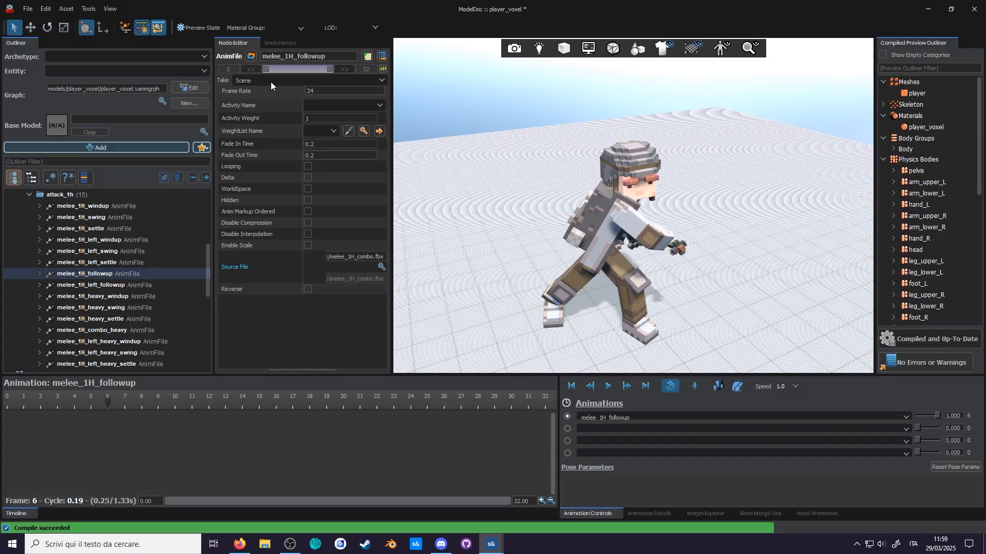
{"action": "left_click_drag", "start_coordinate": [267, 68], "coordinate": [274, 73]}
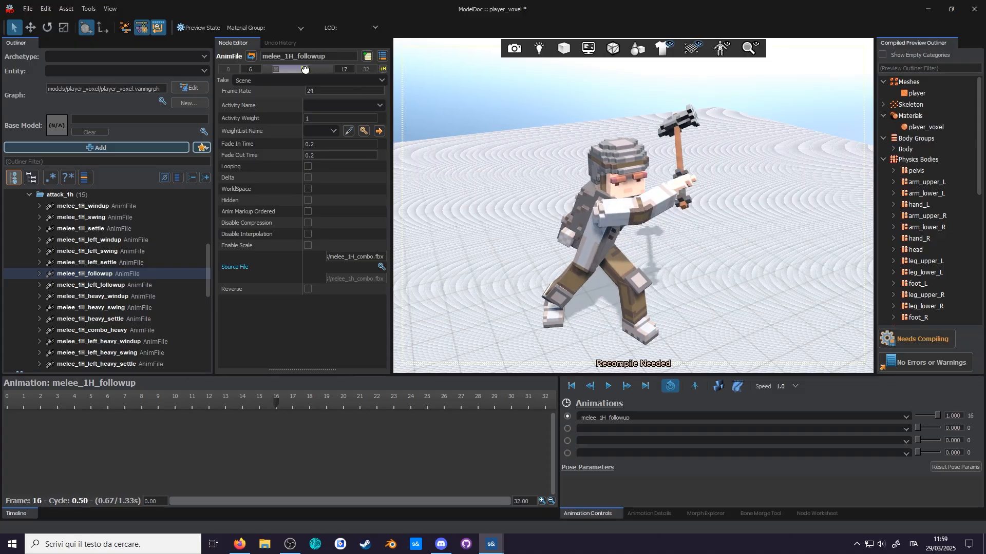
{"action": "key", "text": "Down"}
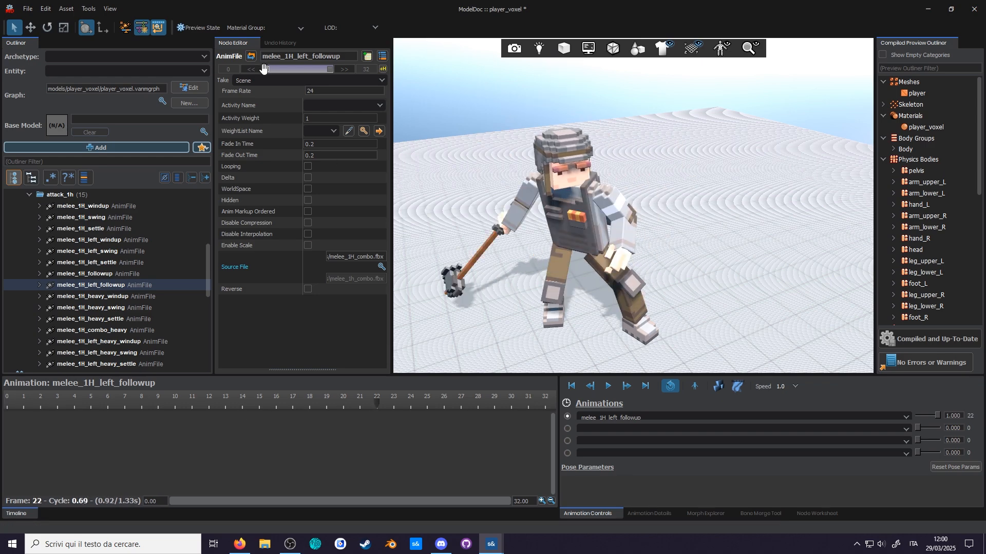
{"action": "left_click_drag", "start_coordinate": [301, 69], "coordinate": [302, 68]}
{"action": "left_click_drag", "start_coordinate": [382, 403], "coordinate": [565, 409]}
{"action": "left_click", "coordinate": [923, 339]}
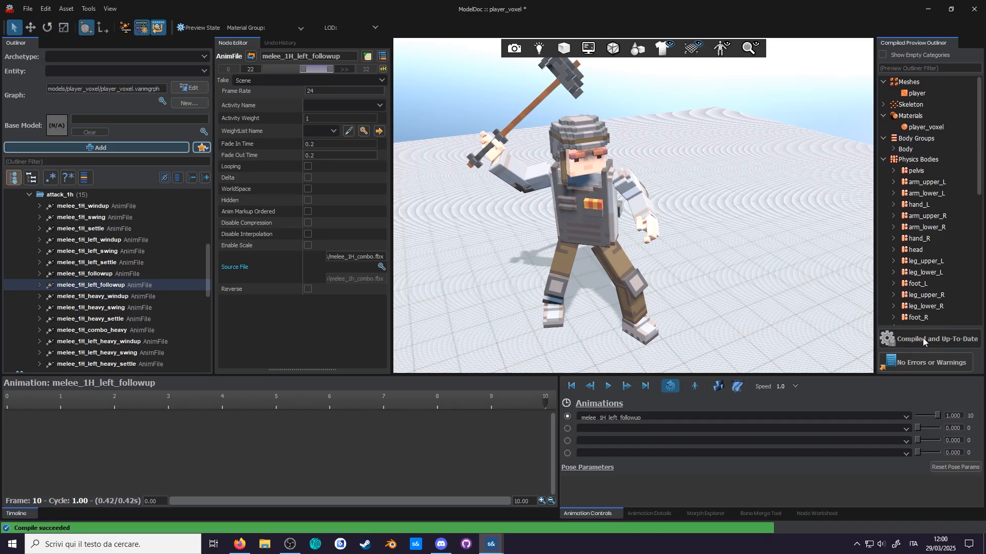
Step: Duplicate melee_1H_combo_heavy and place the copy directly below the original
{"action": "left_click", "coordinate": [122, 334]}
{"action": "key", "text": "ctrl+d"}
{"action": "scroll", "coordinate": [128, 331], "scroll_direction": "down", "scroll_amount": 2}
{"action": "left_click_drag", "start_coordinate": [143, 306], "coordinate": [136, 269]}
Step: Rename melee_1H_combo_heavy as melee_1H_heavy_followup
{"action": "left_click", "coordinate": [134, 262]}
{"action": "left_click", "coordinate": [307, 56]}
{"action": "type", "text": "combo_heavy"}
{"action": "key", "text": "Return"}
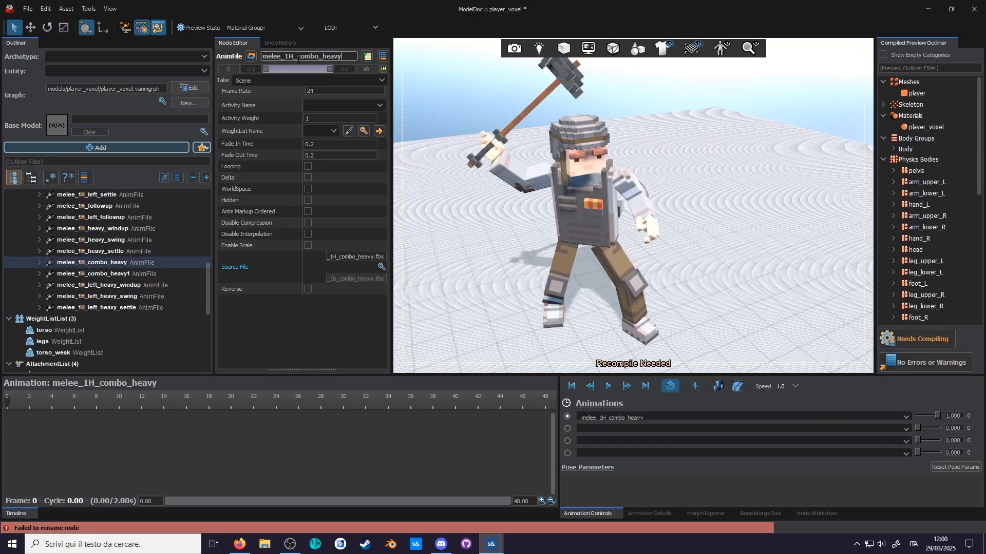
{"action": "mouse_move", "coordinate": [297, 58]}
{"action": "left_mouse_down"}
{"action": "mouse_move", "coordinate": [319, 57]}
{"action": "mouse_move", "coordinate": [297, 59]}
{"action": "left_mouse_up"}
{"action": "key", "text": "BackSpace"}
{"action": "key", "text": "BackSpace"}
{"action": "key", "text": "BackSpace"}
{"action": "key", "text": "BackSpace"}
{"action": "key", "text": "BackSpace"}
{"action": "key", "text": "BackSpace"}
{"action": "key", "text": "BackSpace"}
{"action": "key", "text": "BackSpace"}
{"action": "type", "text": "_followup"}
{"action": "key", "text": "Return"}
Step: Rename the combo_heavy copy as melee_1H_left_heavy_followup and recompile the model
{"action": "left_click", "coordinate": [136, 274]}
{"action": "type", "text": "left_hea"}
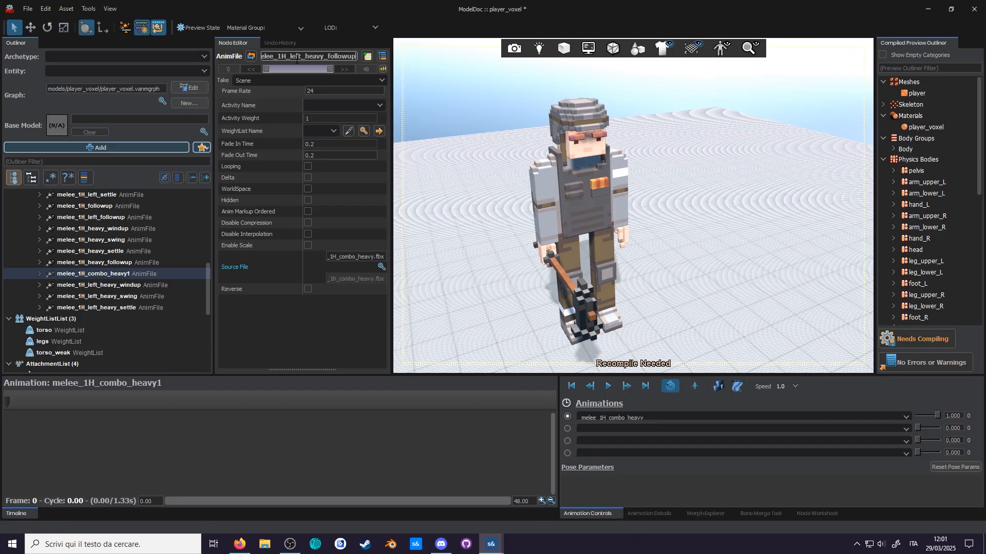
{"action": "key", "text": "Return"}
{"action": "left_click", "coordinate": [911, 339]}
Step: Trim melee_1H_heavy_followup to start at frame 8 and melee_1H_left_heavy_followup to start at frame 32
{"action": "left_click", "coordinate": [98, 263]}
{"action": "left_click_drag", "start_coordinate": [22, 403], "coordinate": [276, 400]}
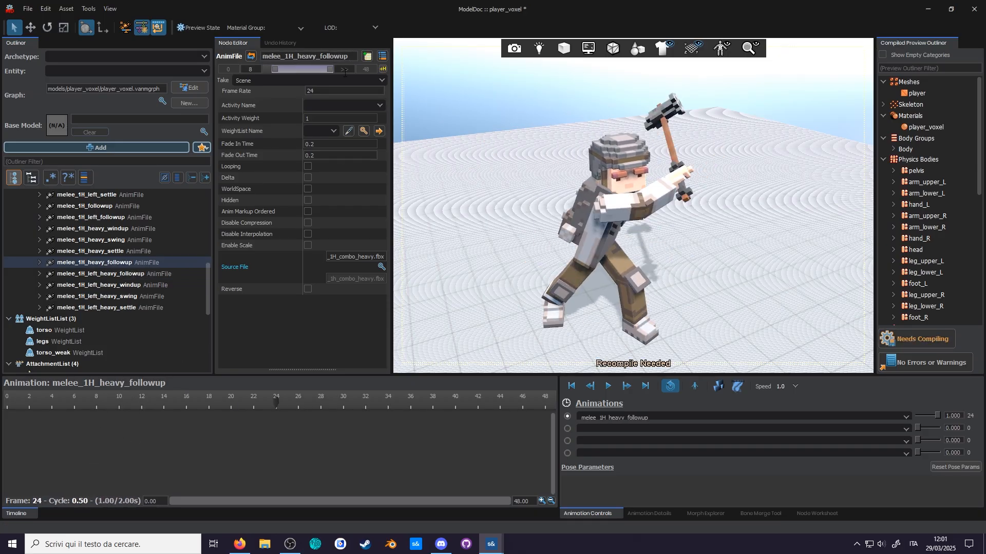
{"action": "left_click", "coordinate": [111, 277]}
{"action": "left_click", "coordinate": [295, 70]}
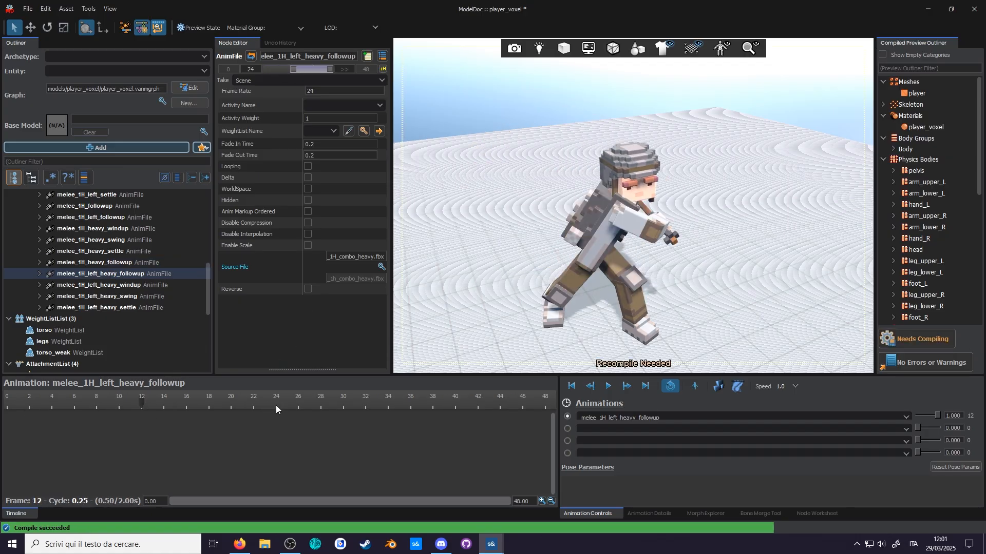
{"action": "left_click_drag", "start_coordinate": [277, 405], "coordinate": [366, 395]}
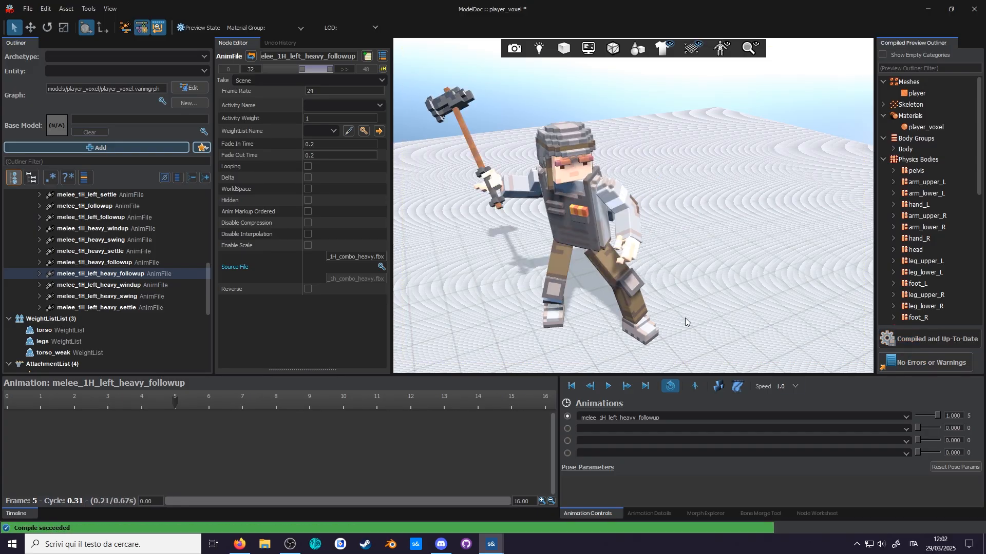
Step: Expand the animations in the attack_1h folder, select all their AnimSubtract nodes and recompile the model
{"action": "scroll", "coordinate": [136, 312], "scroll_direction": "up", "scroll_amount": 3}
{"action": "left_click", "coordinate": [30, 229]}
{"action": "scroll", "coordinate": [29, 230], "scroll_direction": "up", "scroll_amount": 1}
{"action": "left_click", "coordinate": [30, 263]}
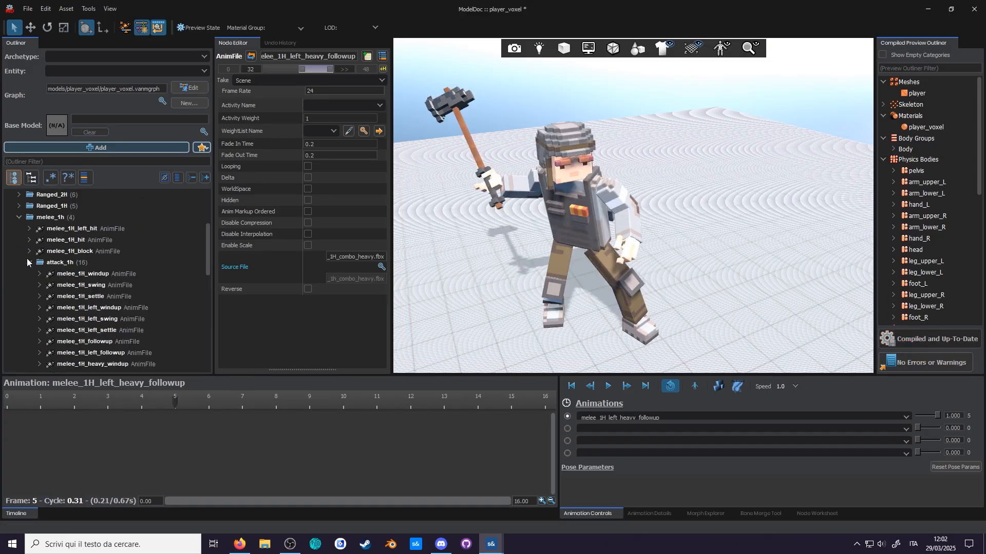
{"action": "scroll", "coordinate": [31, 267], "scroll_direction": "down", "scroll_amount": 2}
{"action": "left_click_drag", "start_coordinate": [40, 364], "coordinate": [38, 229]}
{"action": "left_click", "coordinate": [40, 229]}
{"action": "left_click", "coordinate": [39, 218]}
{"action": "left_click", "coordinate": [40, 206]}
{"action": "scroll", "coordinate": [77, 308], "scroll_direction": "down", "scroll_amount": 6}
{"action": "left_click", "coordinate": [95, 343]}
{"action": "left_click", "coordinate": [90, 274], "text": "ctrl"}
{"action": "scroll", "coordinate": [89, 275], "scroll_direction": "up", "scroll_amount": 5}
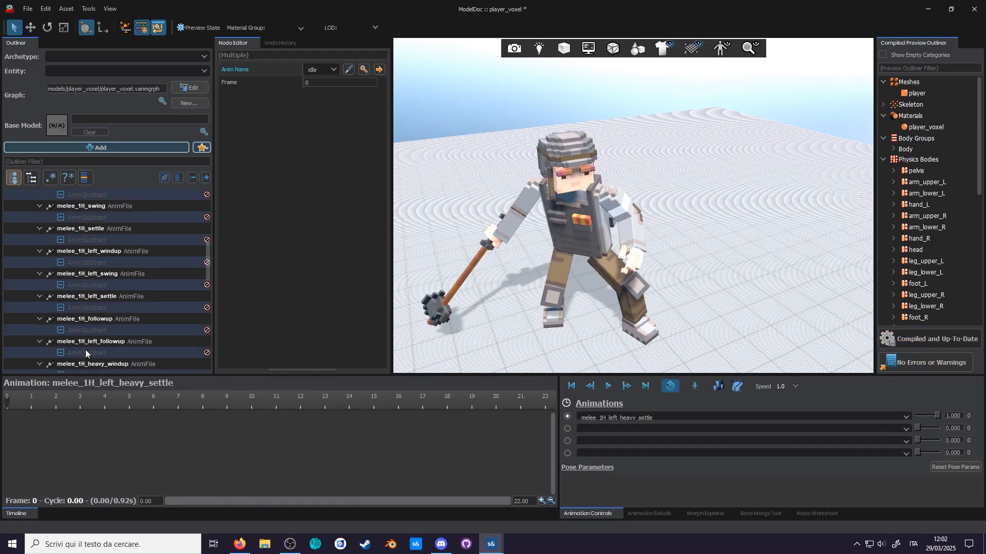
{"action": "left_click", "coordinate": [929, 342]}
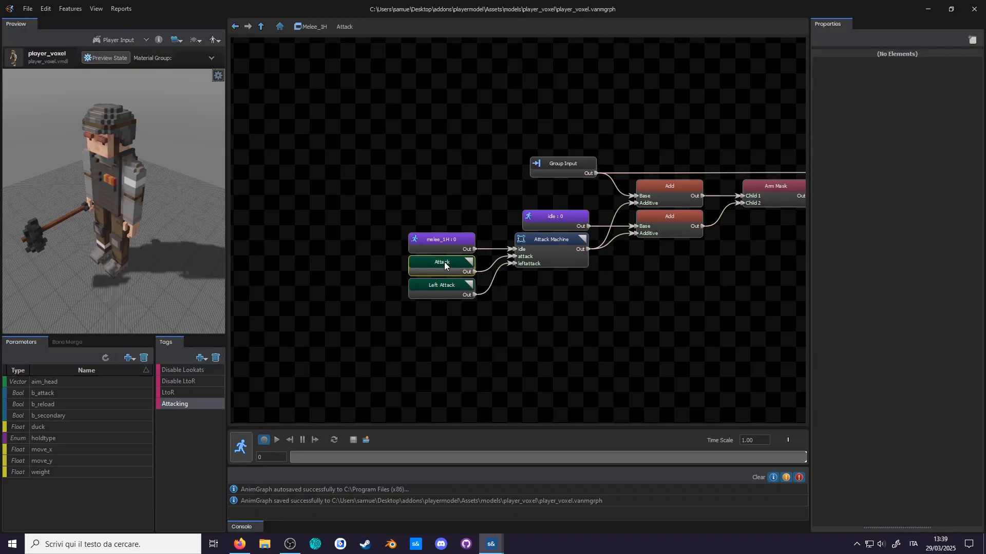
Step: In the animation graph's Attack blendspace, assign windup animations to the 0.10 and 1.00 clips, and return to the Melee_1H group
{"action": "double_click", "coordinate": [441, 257]}
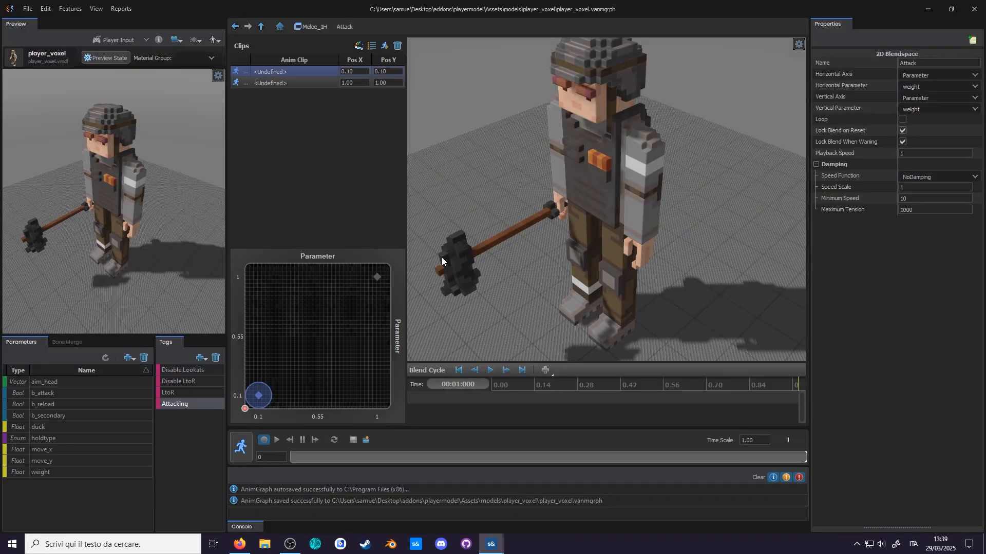
{"action": "left_click", "coordinate": [278, 73]}
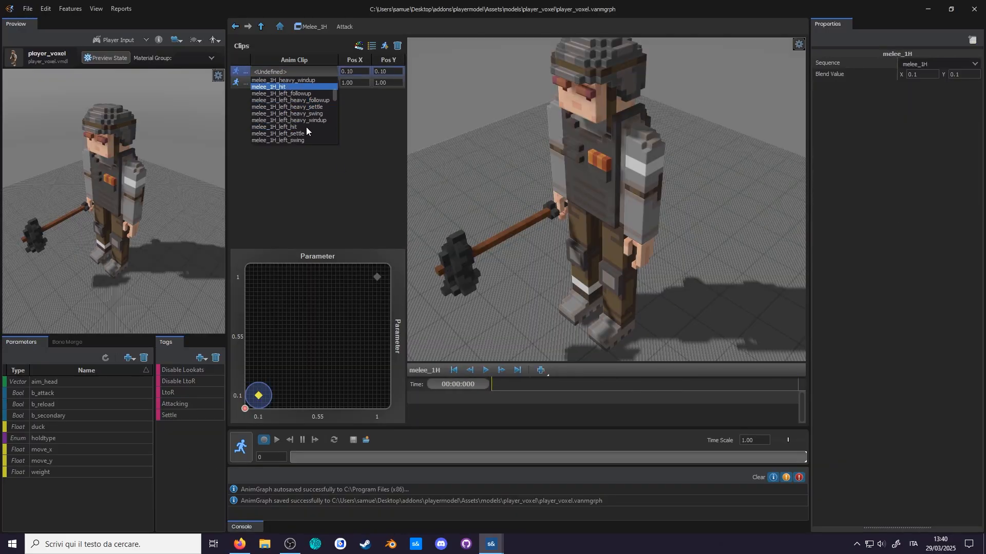
{"action": "left_click", "coordinate": [298, 104]}
{"action": "left_click", "coordinate": [295, 84]}
{"action": "left_click", "coordinate": [310, 140]}
{"action": "left_click", "coordinate": [312, 27]}
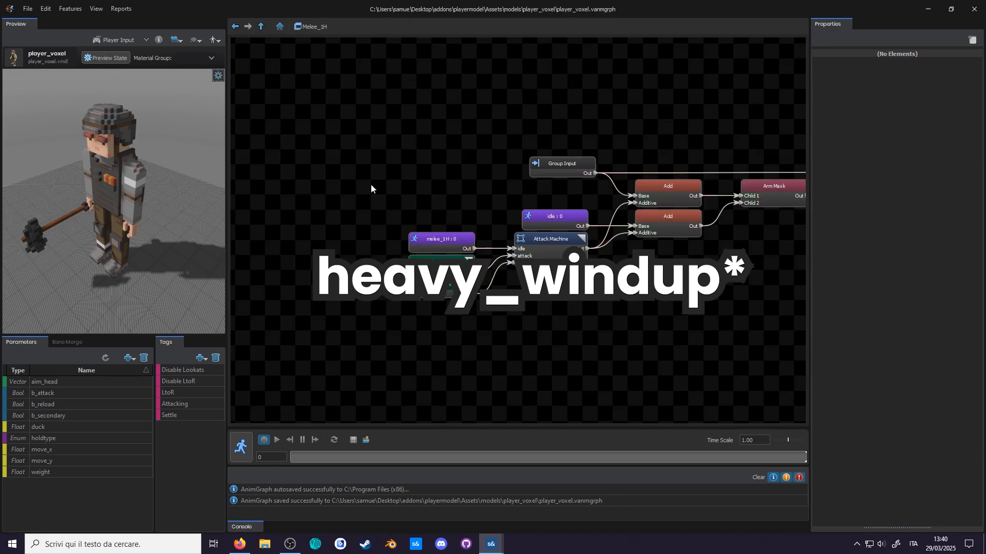
Step: Rename the Attack blendspace node as Windup Blend
{"action": "left_click", "coordinate": [441, 263]}
{"action": "left_click_drag", "start_coordinate": [930, 63], "coordinate": [866, 63]}
{"action": "type", "text": "Windup Blend"}
{"action": "key", "text": "Return"}
{"action": "left_click", "coordinate": [500, 306]}
Step: Move the Left Attack node lower and place two copies of Windup Blend beneath the original
{"action": "left_click_drag", "start_coordinate": [448, 295], "coordinate": [452, 369]}
{"action": "left_click_drag", "start_coordinate": [447, 269], "coordinate": [449, 291], "text": "shift"}
{"action": "left_click_drag", "start_coordinate": [452, 290], "coordinate": [452, 313], "text": "shift"}
{"action": "left_click", "coordinate": [451, 289]}
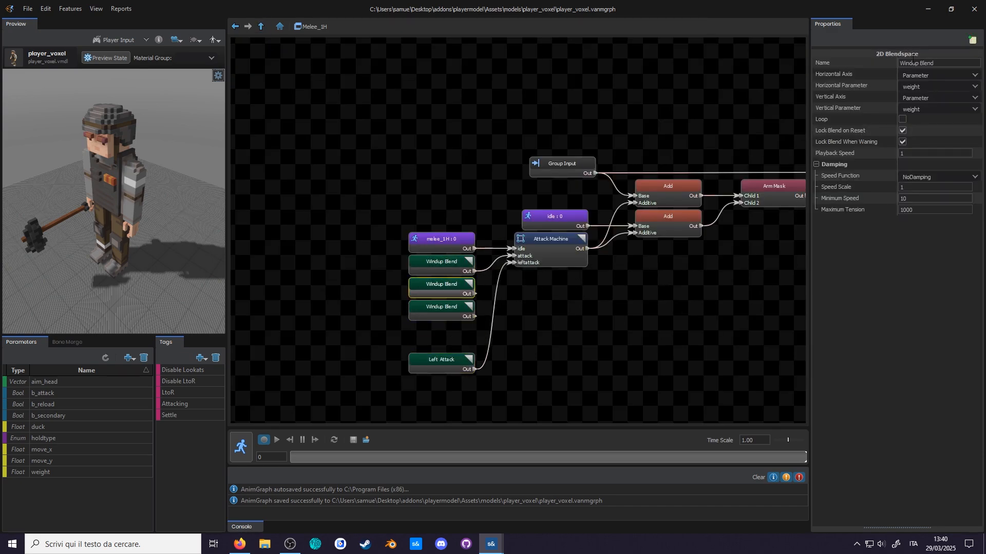
Step: Rename the two Windup Blend copies as Swing Blend and Settle Blend
{"action": "left_click_drag", "start_coordinate": [920, 63], "coordinate": [893, 66]}
{"action": "type", "text": "Swing"}
{"action": "key", "text": "Return"}
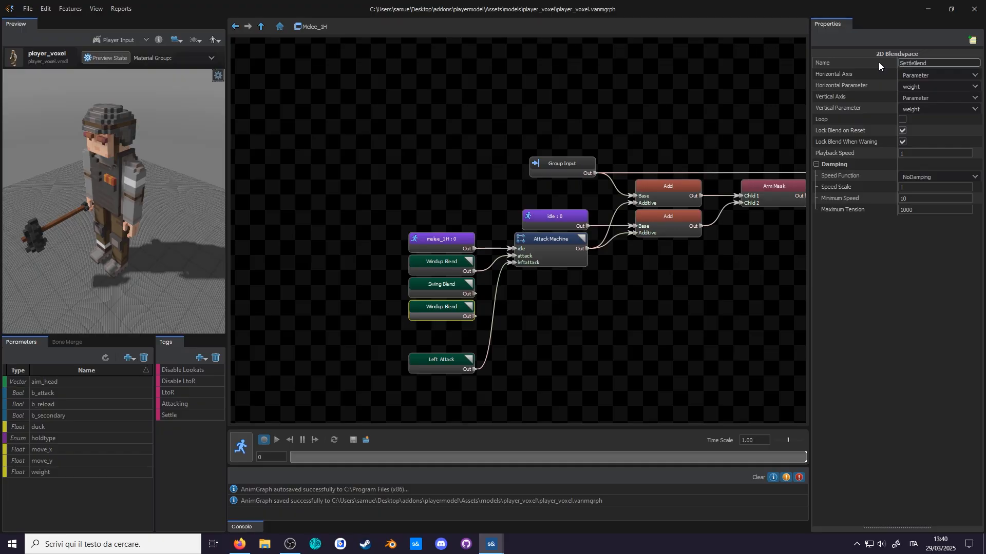
Step: In Swing Blend, assign melee_1H_swing to the 0.10 clip and melee_1H_heavy_swing to the 1.00 clip, and return to the Melee_1H group
{"action": "double_click", "coordinate": [441, 285]}
{"action": "double_click", "coordinate": [288, 72]}
{"action": "left_click", "coordinate": [290, 126]}
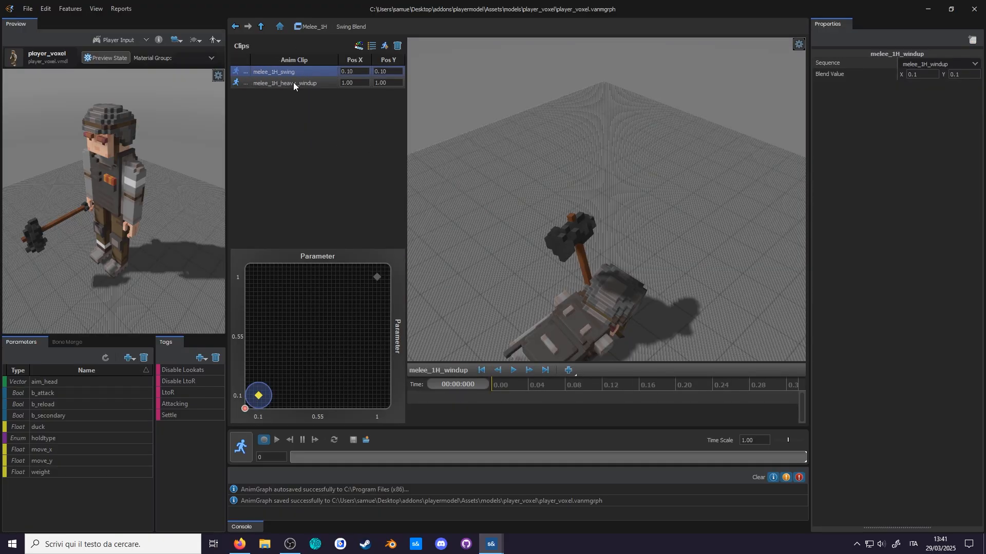
{"action": "double_click", "coordinate": [294, 83]}
{"action": "left_click", "coordinate": [300, 142]}
{"action": "left_click", "coordinate": [261, 27]}
Step: In Settle Blend, assign melee_1H_settle to the 0.10 clip and melee_1H_heavy_settle to the 1.00 clip, and return to the Melee_1H group
{"action": "double_click", "coordinate": [418, 316]}
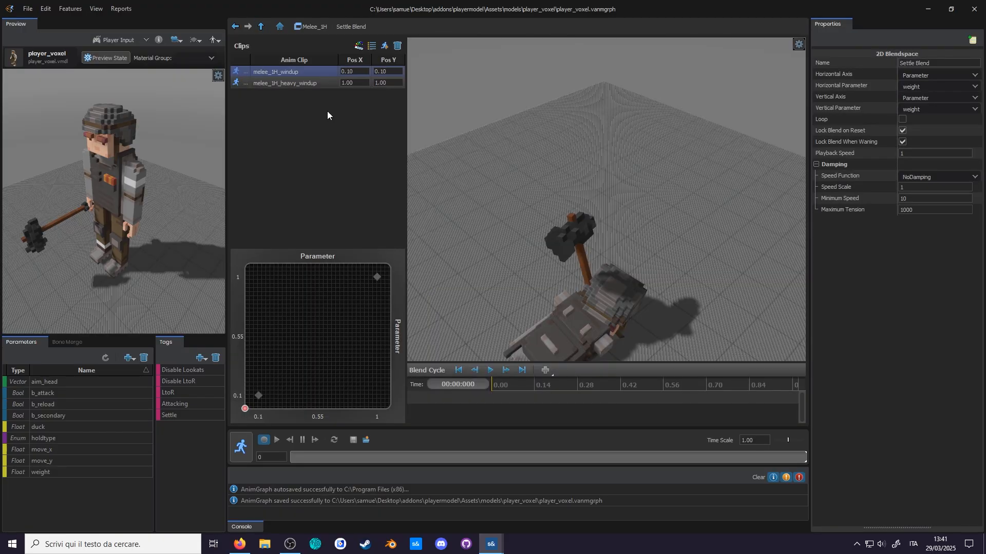
{"action": "double_click", "coordinate": [294, 72]}
{"action": "left_click", "coordinate": [301, 127]}
{"action": "double_click", "coordinate": [302, 83]}
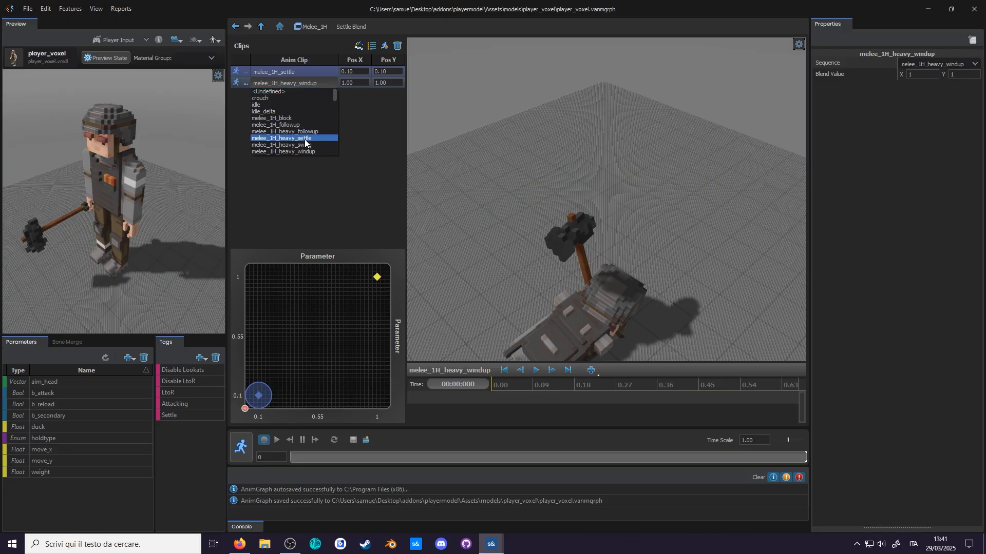
{"action": "left_click", "coordinate": [303, 140]}
{"action": "left_click", "coordinate": [261, 27]}
Step: Add two new states to the Attack Machine, placing one below and one above the attack state, off to its outer side
{"action": "double_click", "coordinate": [548, 250]}
{"action": "right_click", "coordinate": [609, 285]}
{"action": "left_click", "coordinate": [627, 292]}
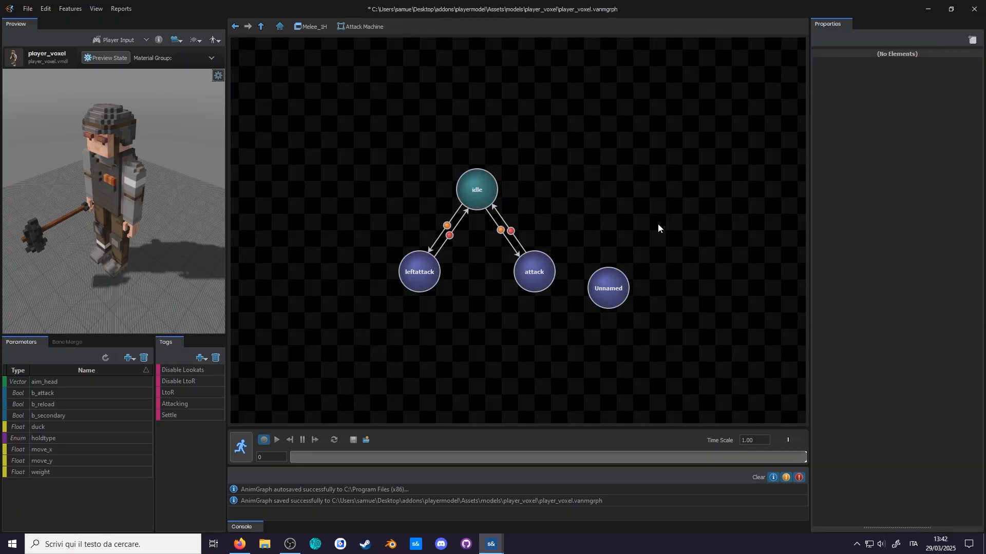
{"action": "right_click", "coordinate": [616, 198]}
{"action": "left_click", "coordinate": [634, 206]}
{"action": "left_click_drag", "start_coordinate": [621, 290], "coordinate": [605, 356]}
{"action": "left_click_drag", "start_coordinate": [615, 201], "coordinate": [609, 232]}
Step: Name the lower new state swing and the upper one settle, and rename the attack state as windup
{"action": "left_click", "coordinate": [582, 359]}
{"action": "type", "text": "swing"}
{"action": "left_click_drag", "start_coordinate": [928, 63], "coordinate": [835, 55]}
{"action": "left_click", "coordinate": [619, 226]}
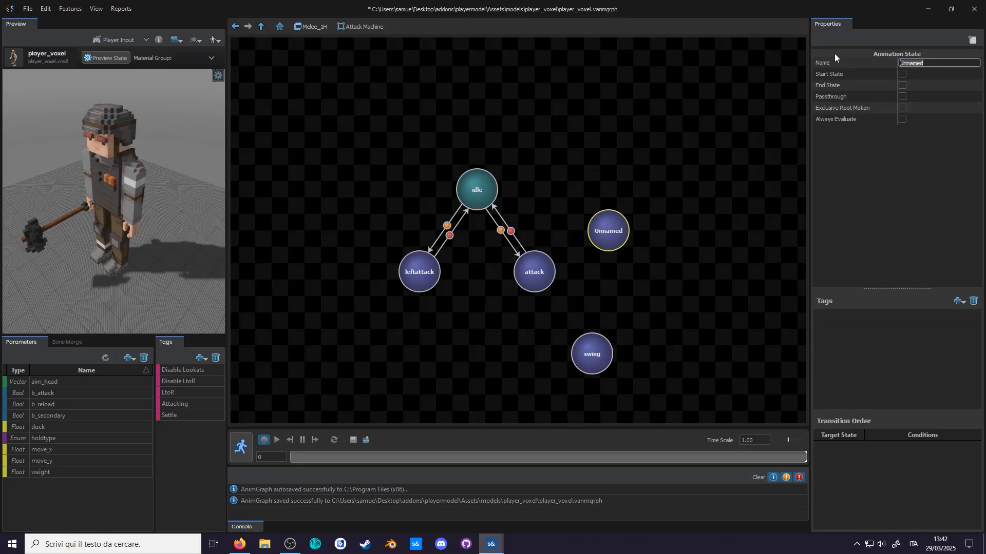
{"action": "left_click", "coordinate": [549, 268]}
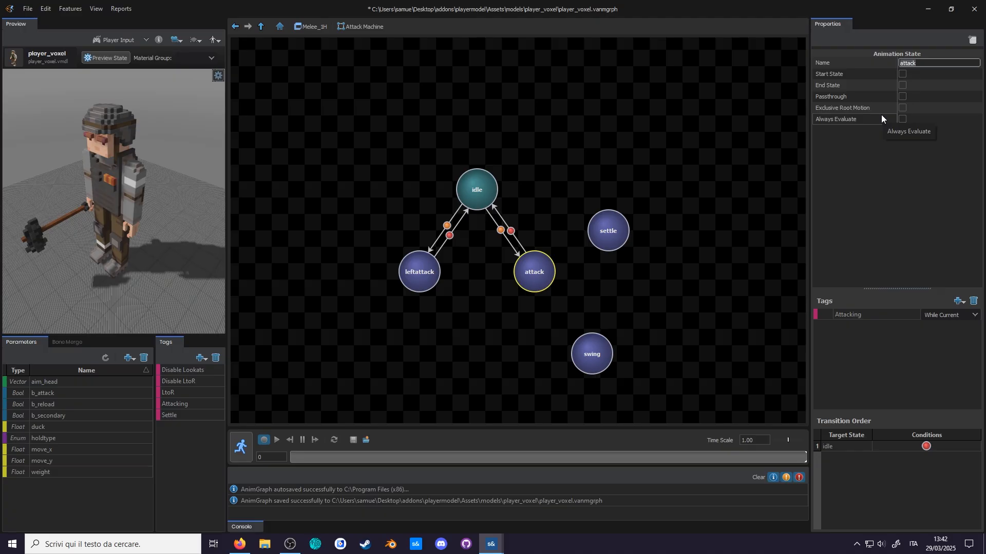
{"action": "type", "text": "windup"}
{"action": "key", "text": "Return"}
Step: Chain transitions from windup through swing and settle to idle with On Finished conditions, and delete the direct windup-to-idle transition
{"action": "left_click_drag", "start_coordinate": [548, 284], "coordinate": [609, 236]}
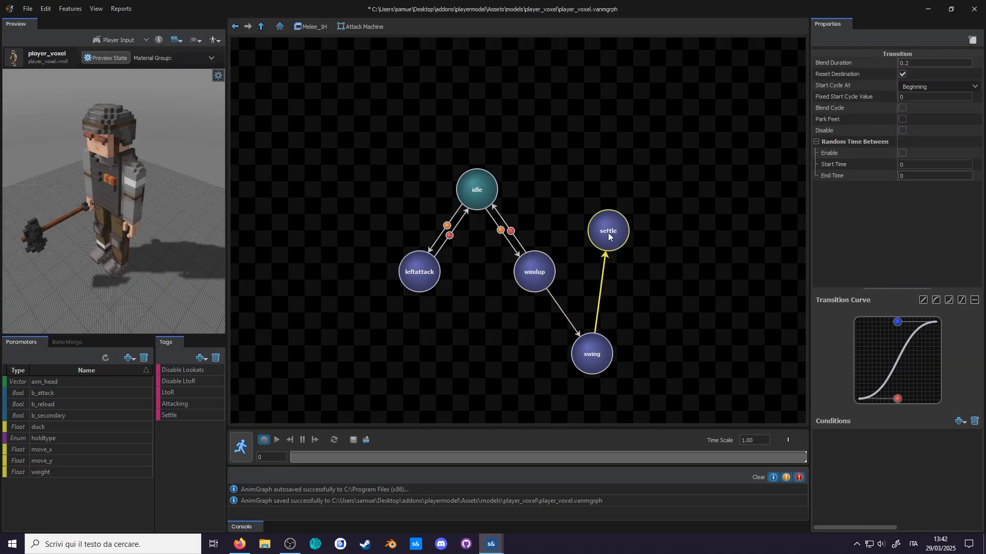
{"action": "left_click_drag", "start_coordinate": [503, 192], "coordinate": [501, 194]}
{"action": "left_click", "coordinate": [507, 226]}
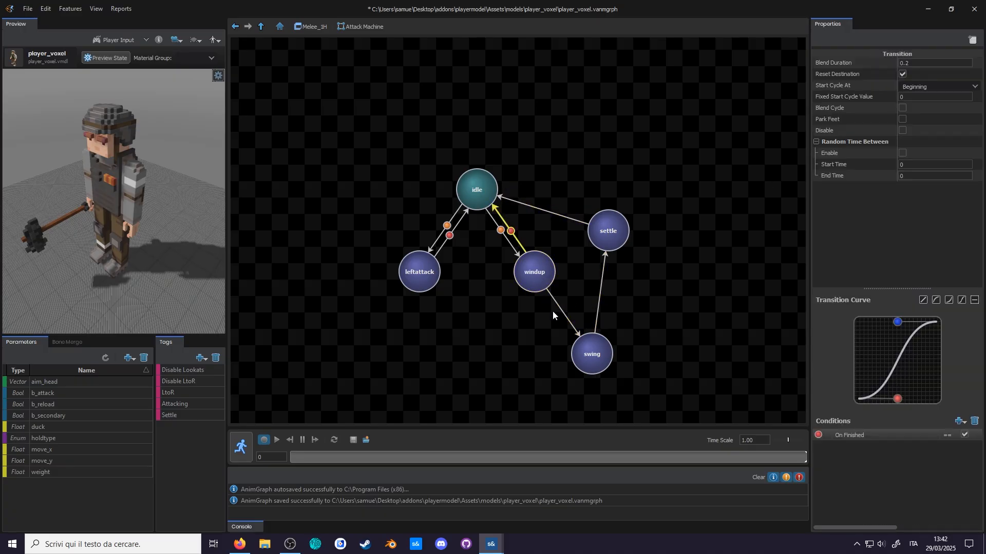
{"action": "left_click", "coordinate": [597, 314]}
{"action": "key", "text": "Delete"}
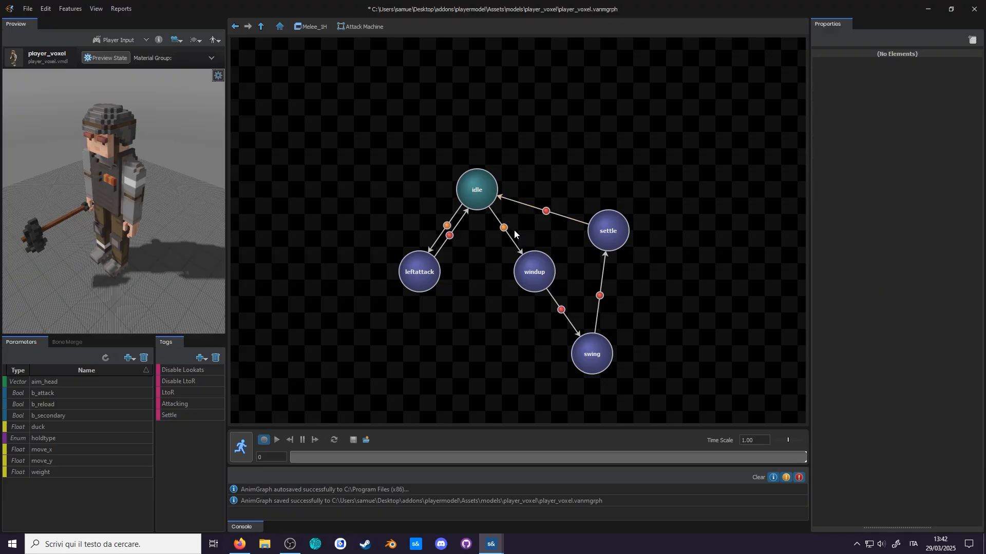
Step: Create an event tag named Damage Frames
{"action": "left_click", "coordinate": [199, 358]}
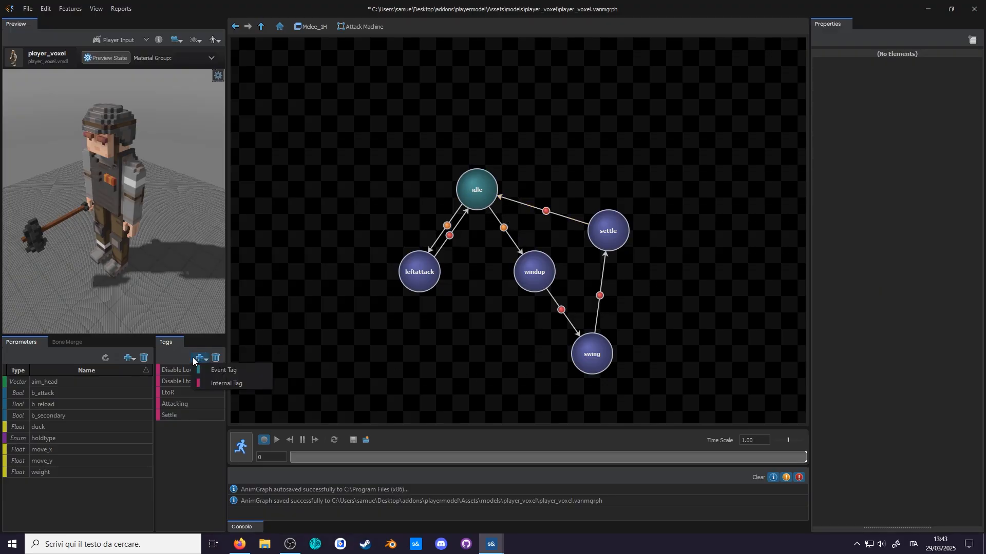
{"action": "left_click", "coordinate": [222, 371]}
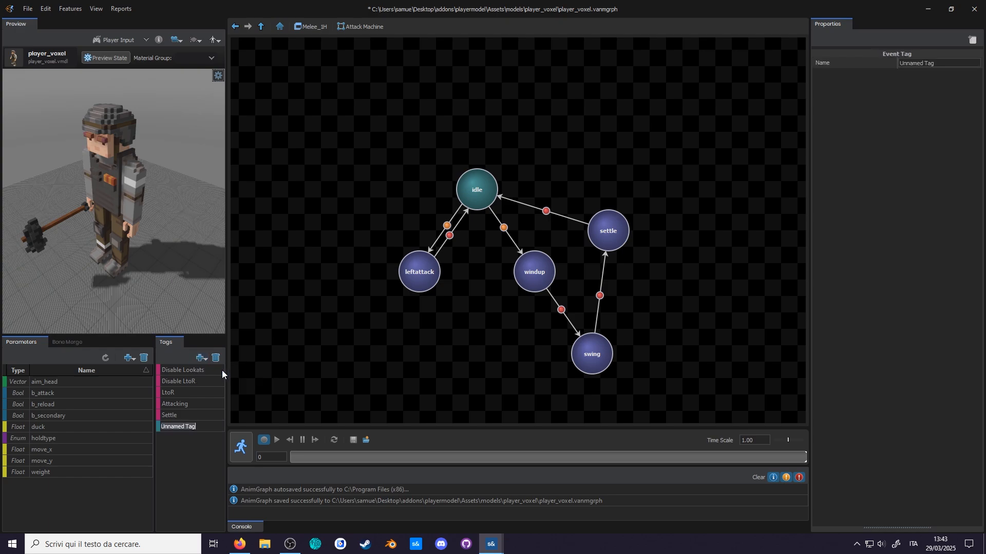
{"action": "type", "text": "Damage Frames"}
{"action": "key", "text": "Return"}
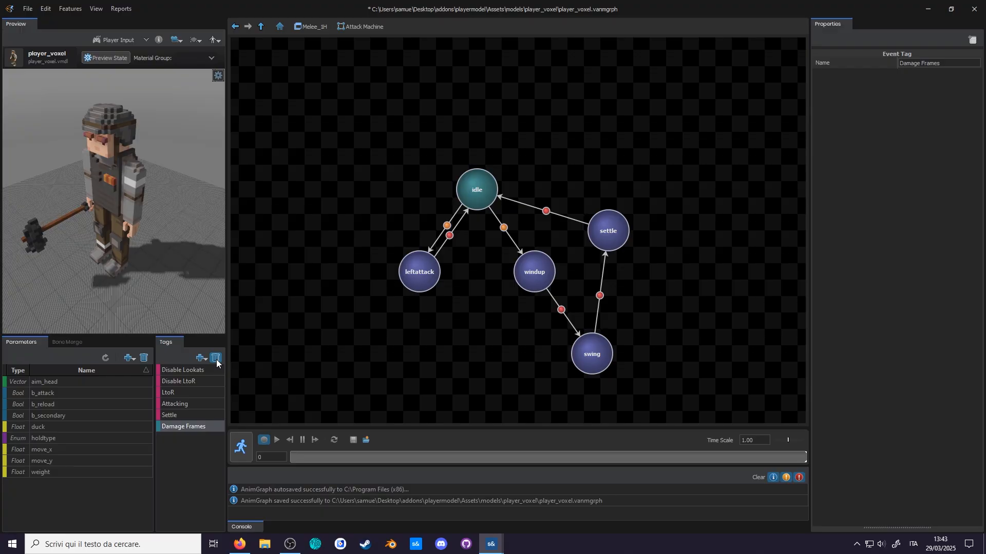
Step: Add the Damage Frames and Attacking tags to the swing state
{"action": "mouse_move", "coordinate": [600, 359]}
{"action": "left_mouse_down"}
{"action": "mouse_move", "coordinate": [600, 351]}
{"action": "mouse_move", "coordinate": [603, 364]}
{"action": "left_mouse_up"}
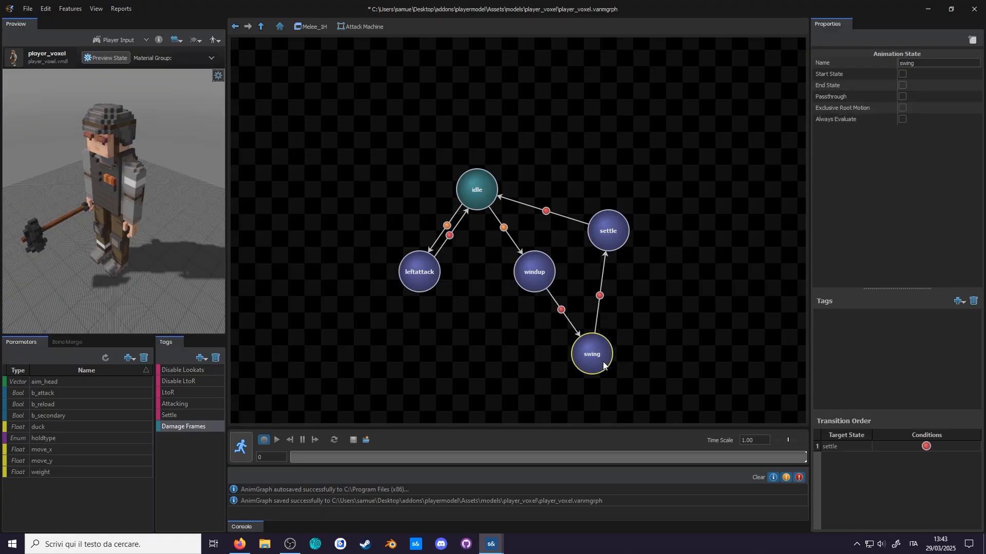
{"action": "left_click", "coordinate": [957, 301]}
{"action": "left_click", "coordinate": [943, 378]}
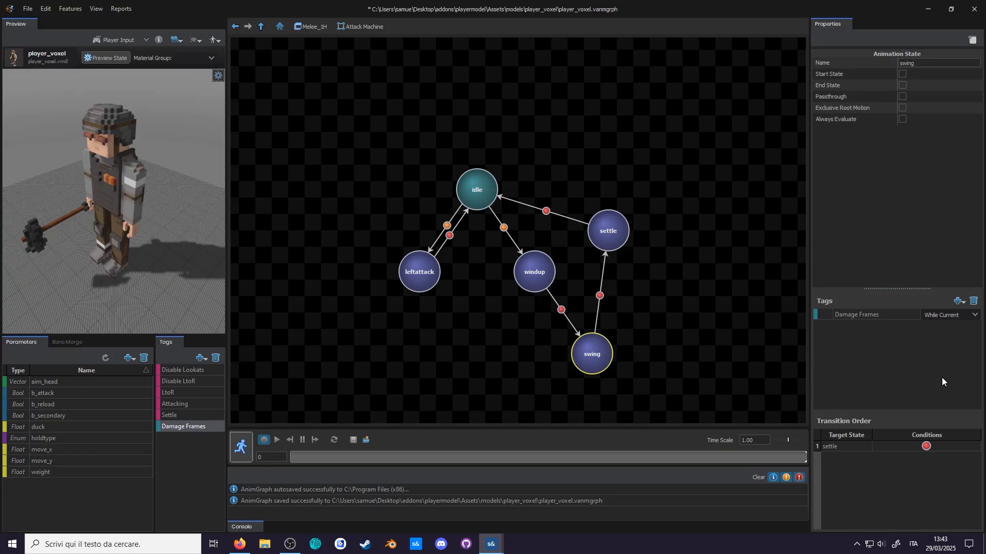
{"action": "left_click", "coordinate": [955, 302]}
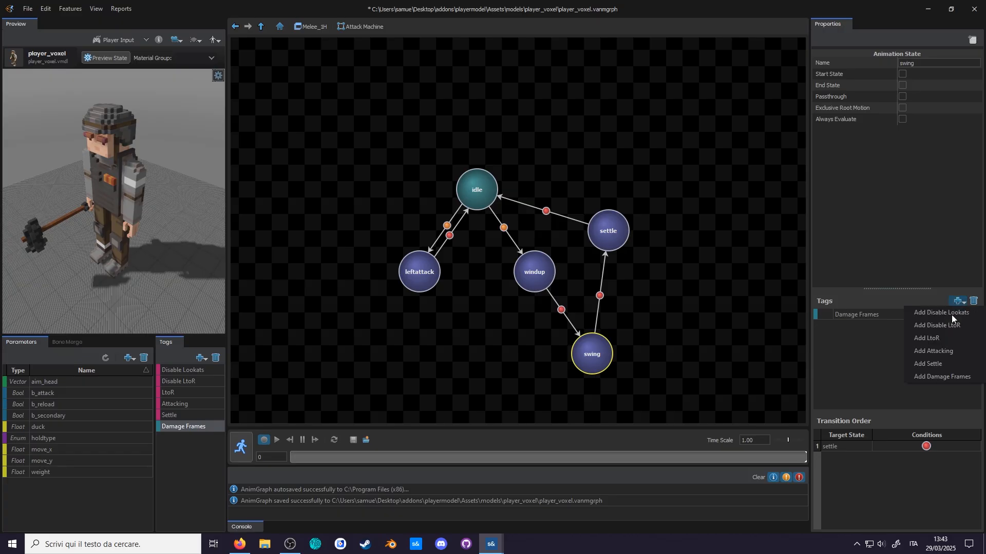
{"action": "left_click", "coordinate": [941, 350]}
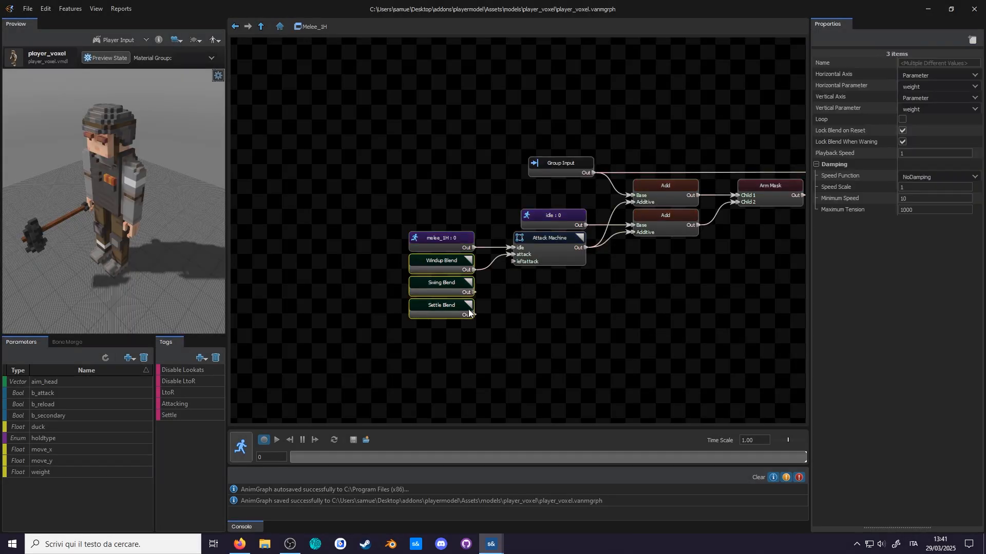
Step: Duplicate the three blend nodes in Melee_1H and name the copies Left Windup Blend, Left Swing Blend and Left Settle Blend
{"action": "left_click", "coordinate": [442, 372]}
{"action": "left_click_drag", "start_coordinate": [942, 64], "coordinate": [867, 68]}
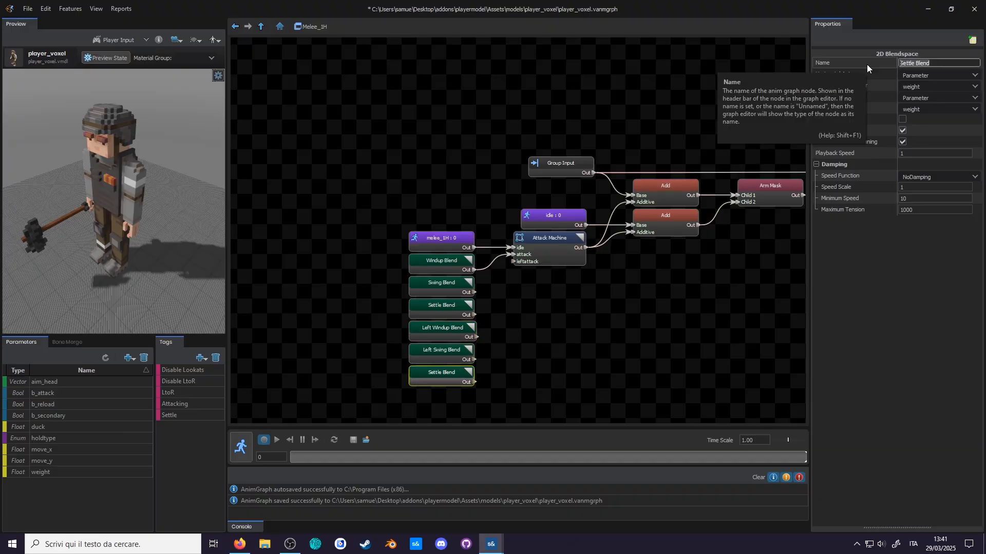
{"action": "type", "text": "Left Settle Blend"}
Step: Assign the left-side windup animations to the two clips of Left Windup Blend
{"action": "double_click", "coordinate": [443, 328]}
{"action": "left_click", "coordinate": [298, 72]}
{"action": "left_click", "coordinate": [302, 121]}
{"action": "left_click", "coordinate": [301, 83]}
{"action": "scroll", "coordinate": [308, 129], "scroll_direction": "down", "scroll_amount": 2}
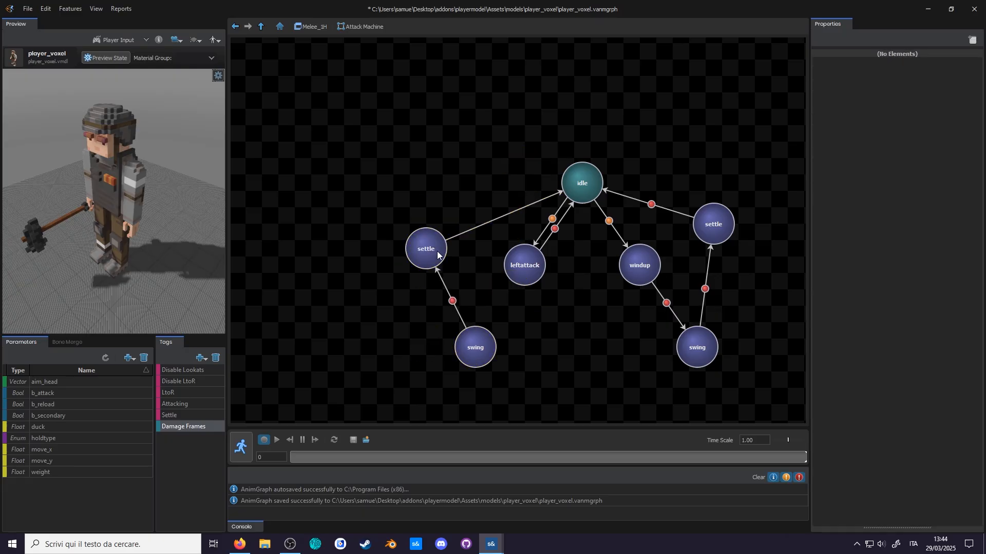
Step: In the Attack Machine, move the left attack's settle state directly above its swing state
{"action": "left_click_drag", "start_coordinate": [437, 254], "coordinate": [482, 233]}
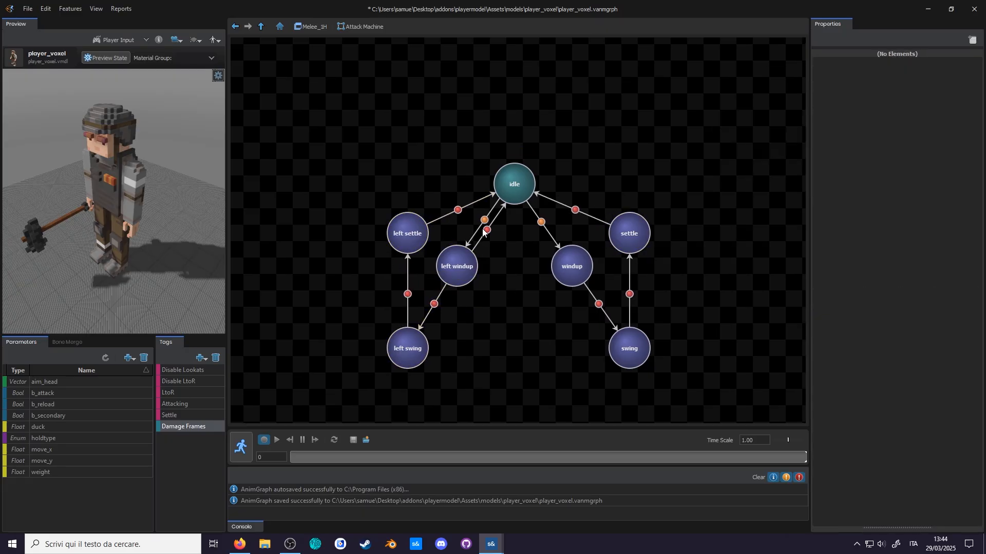
Step: Set the sequence of the Single Frame node feeding the idle input to melee_1H_windup, and preview the graph with a cleared console
{"action": "left_click", "coordinate": [242, 443]}
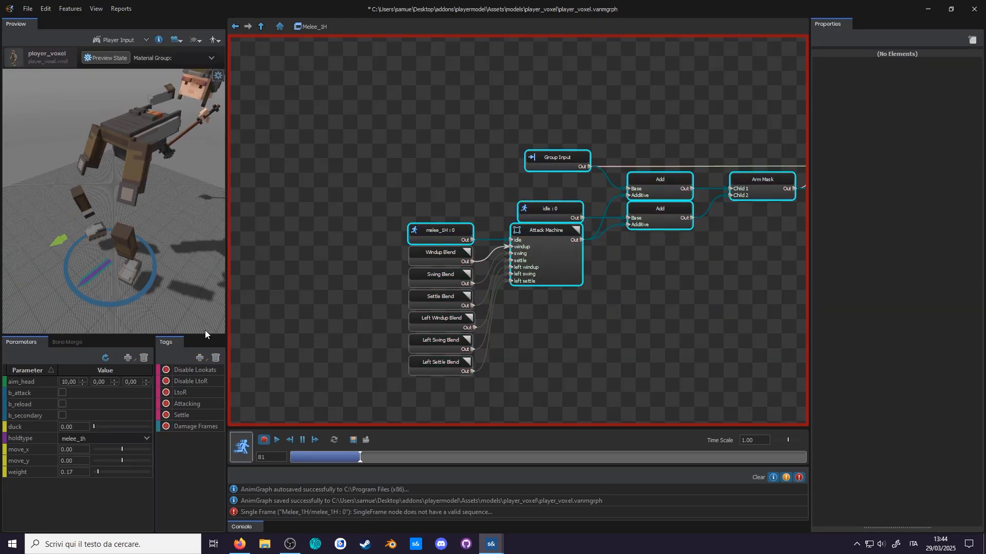
{"action": "left_click", "coordinate": [247, 455]}
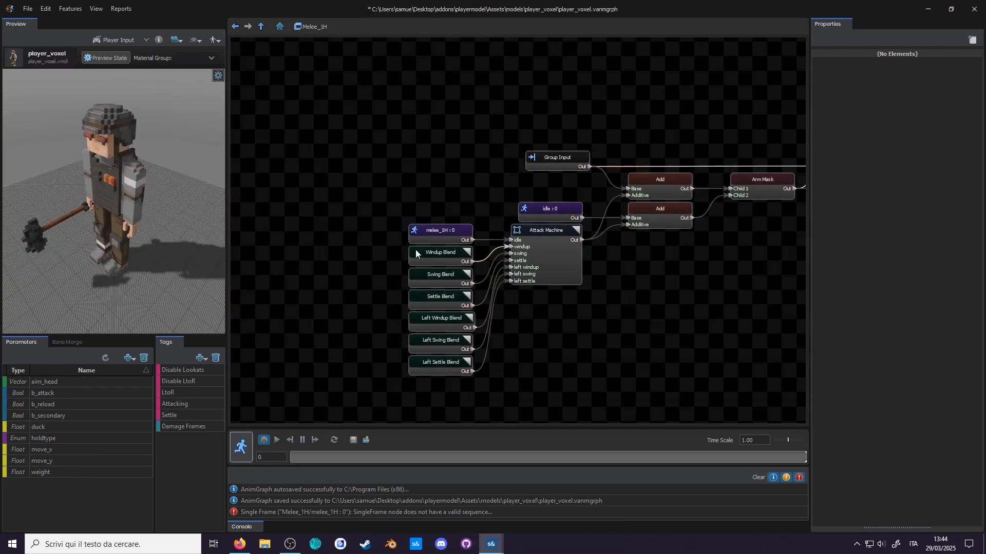
{"action": "left_click", "coordinate": [416, 236]}
{"action": "left_click", "coordinate": [953, 82]}
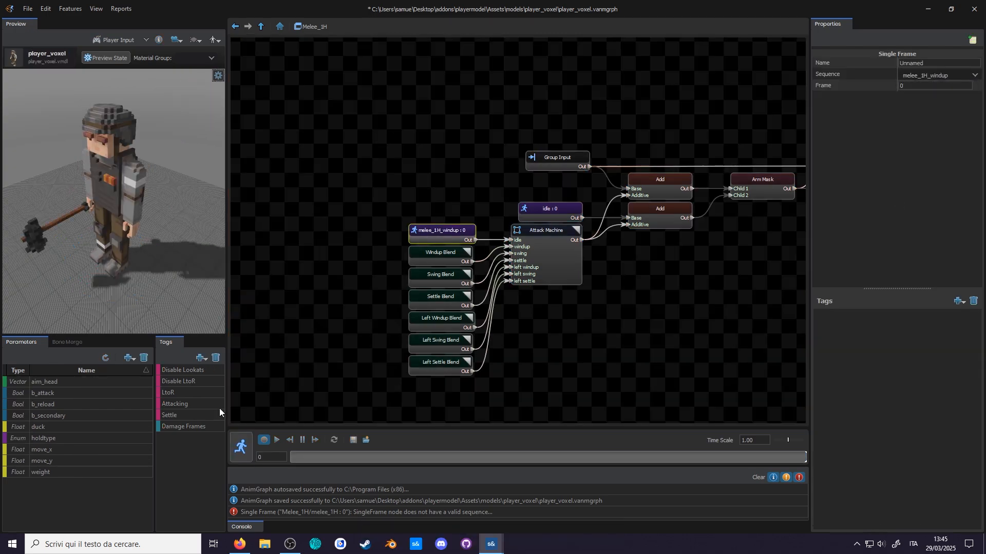
{"action": "left_click", "coordinate": [756, 479]}
{"action": "left_click", "coordinate": [241, 446]}
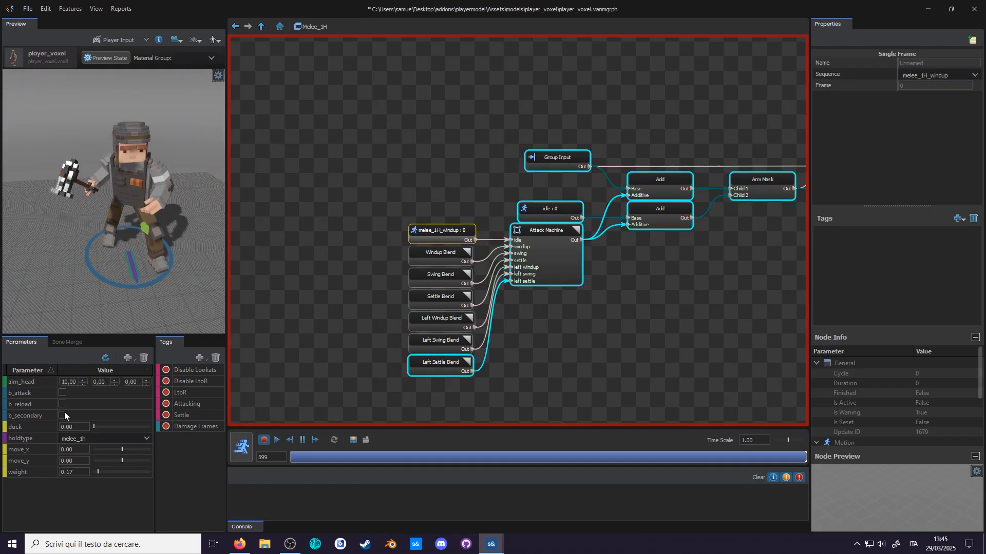
Step: Examine the blend durations of the swing-to-settle and settle-to-idle transitions in the Attack Machine, and open Settle Blend
{"action": "double_click", "coordinate": [543, 266]}
{"action": "left_click", "coordinate": [411, 224]}
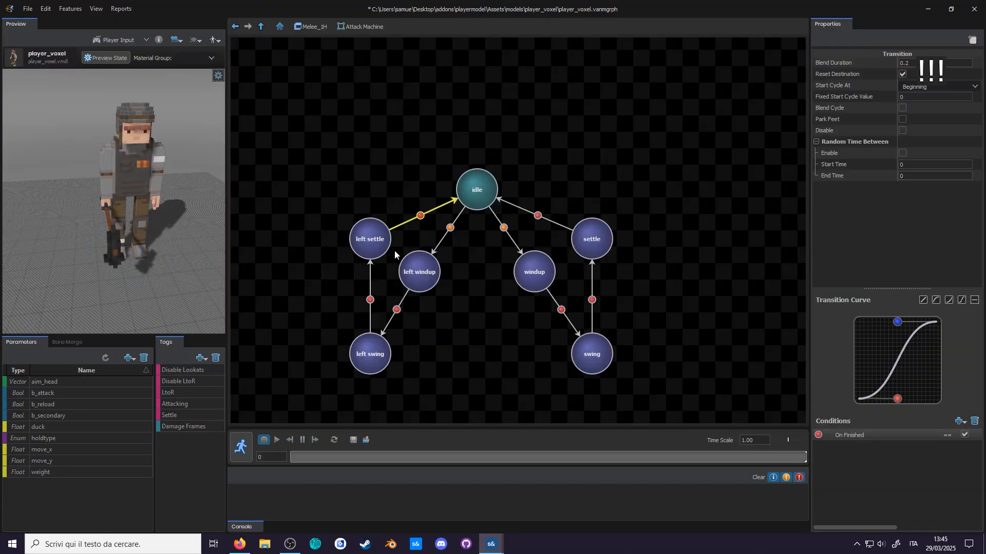
{"action": "left_click", "coordinate": [374, 287]}
{"action": "left_click", "coordinate": [371, 286]}
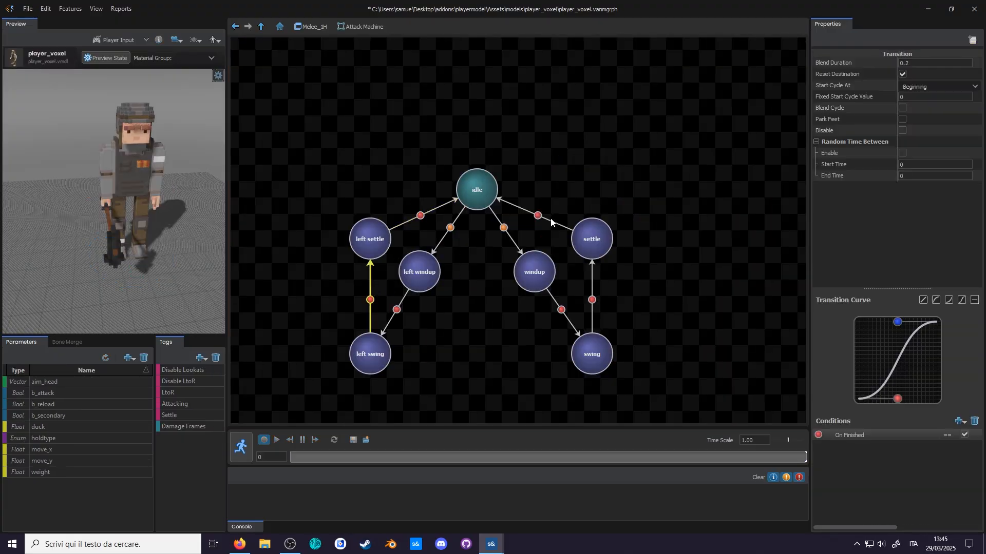
{"action": "left_click", "coordinate": [592, 301]}
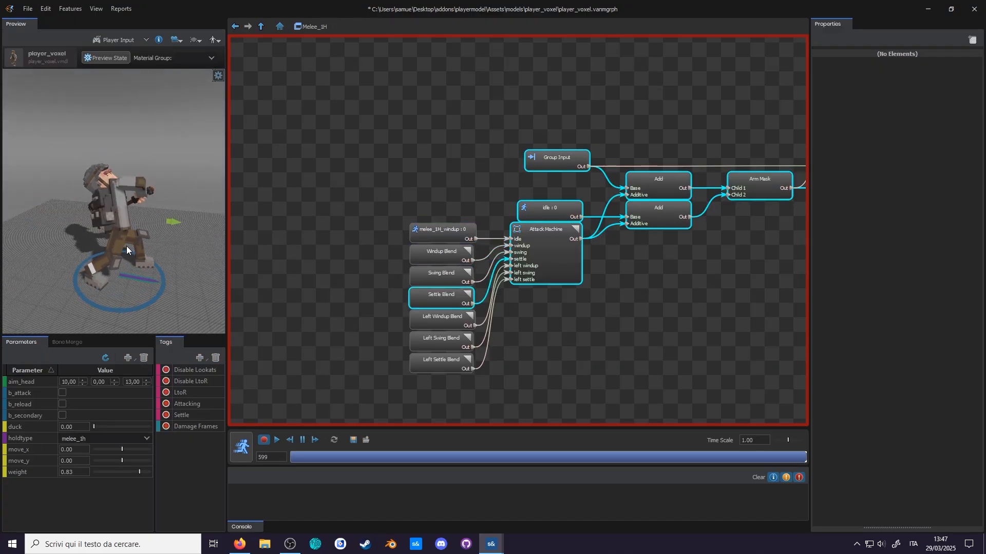
{"action": "double_click", "coordinate": [440, 296]}
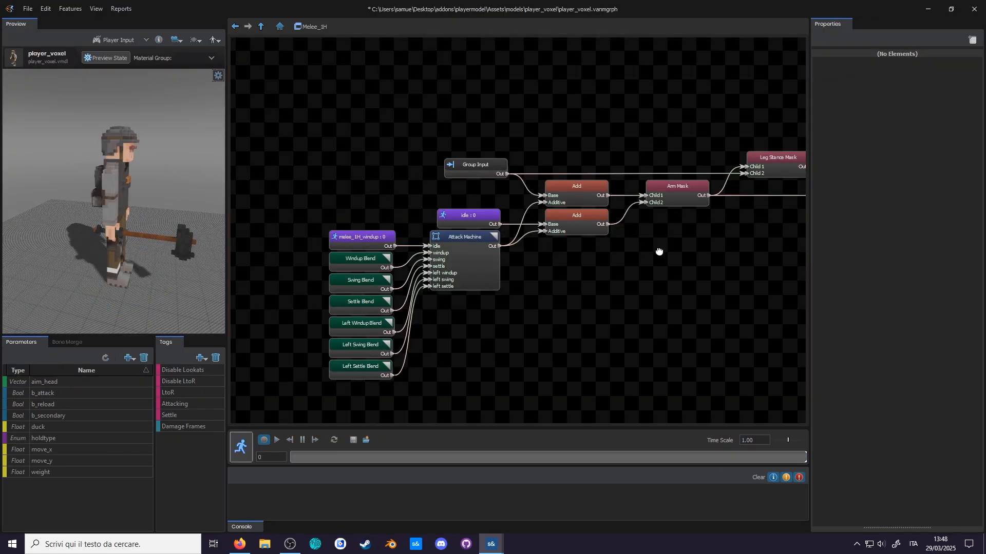
Step: In the Lookat Switch state machine, set the attack-to-idle transition's blend duration to 0.6
{"action": "middle_click_drag", "start_coordinate": [657, 250], "coordinate": [428, 264]}
{"action": "middle_click_drag", "start_coordinate": [658, 267], "coordinate": [412, 262]}
{"action": "double_click", "coordinate": [653, 204]}
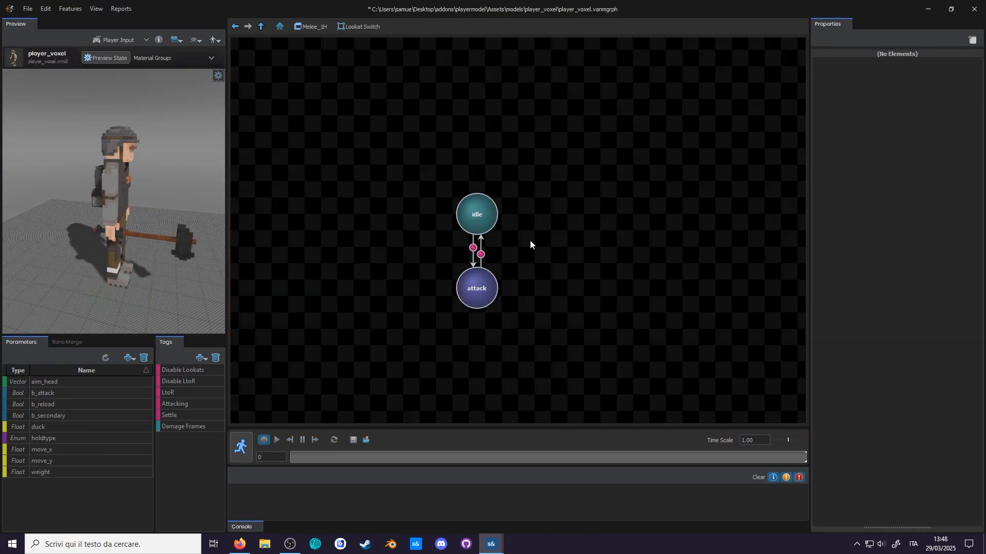
{"action": "left_click", "coordinate": [481, 256]}
{"action": "left_click", "coordinate": [909, 65]}
{"action": "key", "text": "BackSpace"}
{"action": "type", "text": "6"}
{"action": "left_click", "coordinate": [920, 215]}
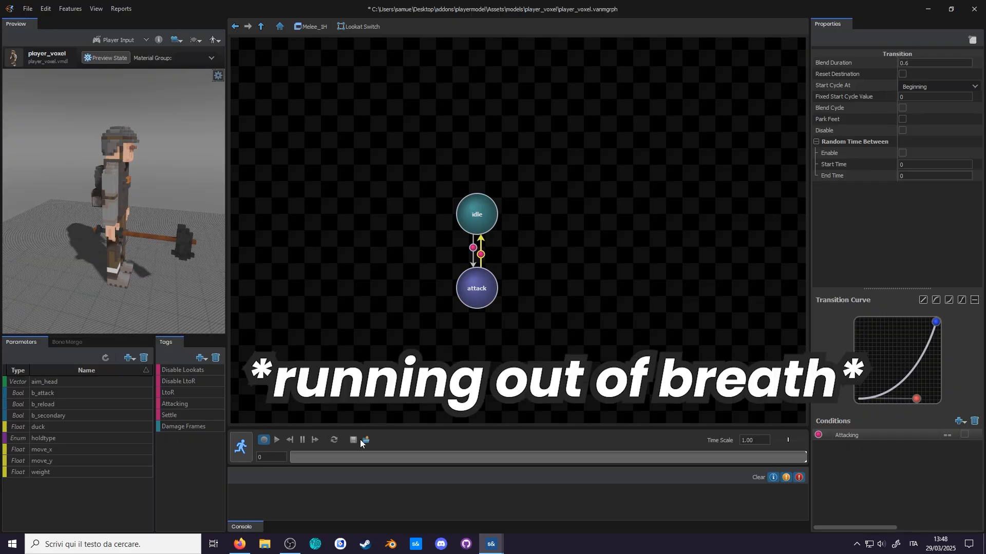
Step: Preview the graph and trigger b_attack to check the attack with the new lookat blend
{"action": "left_click", "coordinate": [241, 447]}
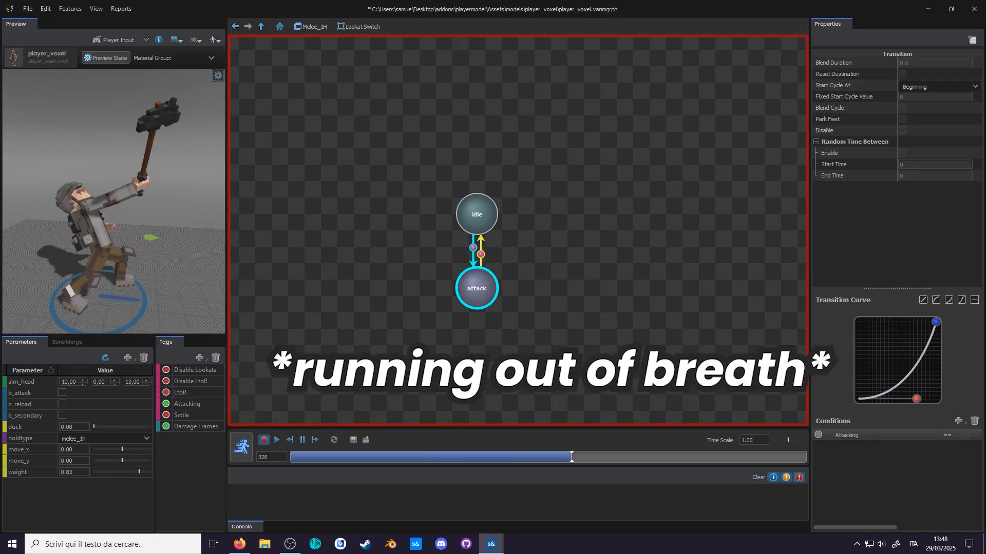
{"action": "left_click", "coordinate": [62, 393]}
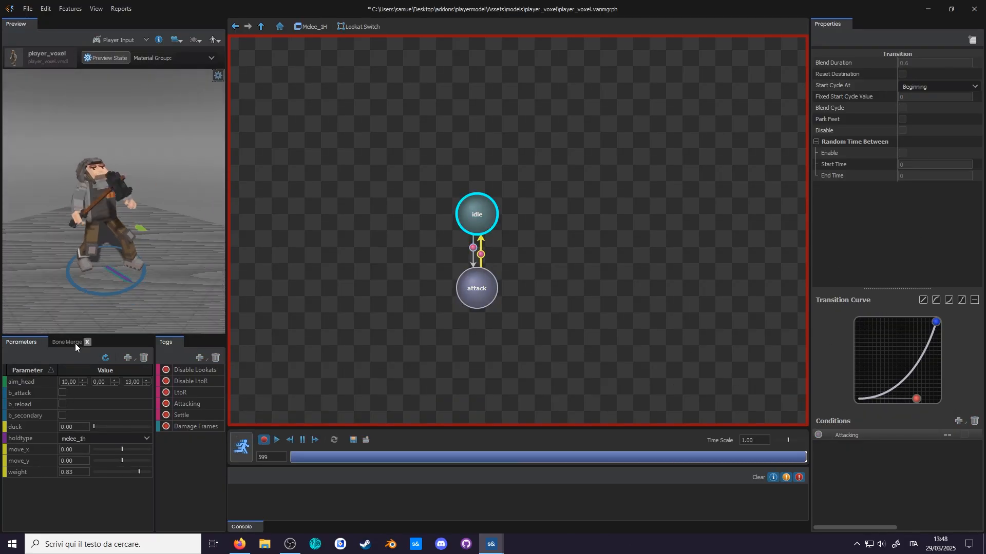
{"action": "left_click", "coordinate": [64, 391]}
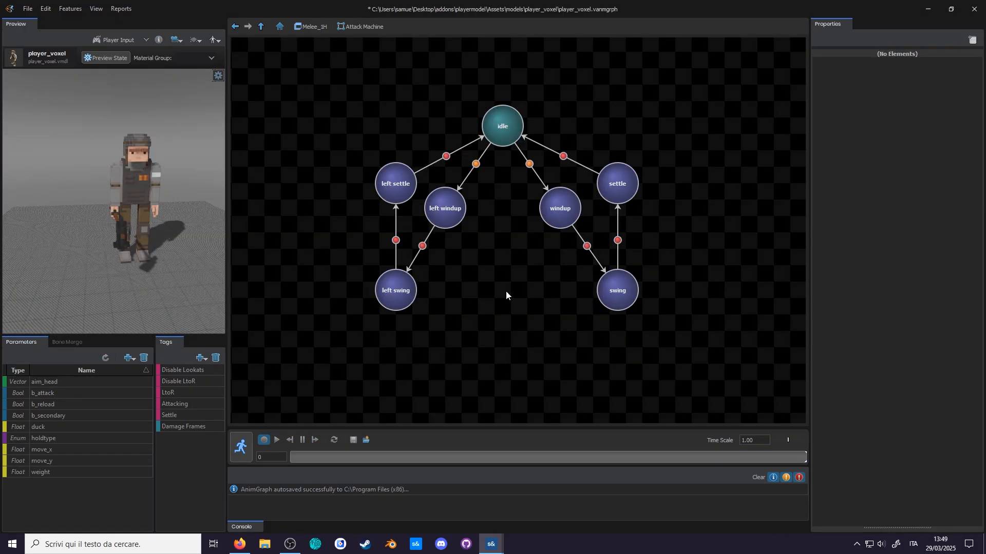
Step: Add a state named followup to the Attack Machine, between left swing and swing
{"action": "right_click", "coordinate": [506, 292]}
{"action": "left_click", "coordinate": [514, 296]}
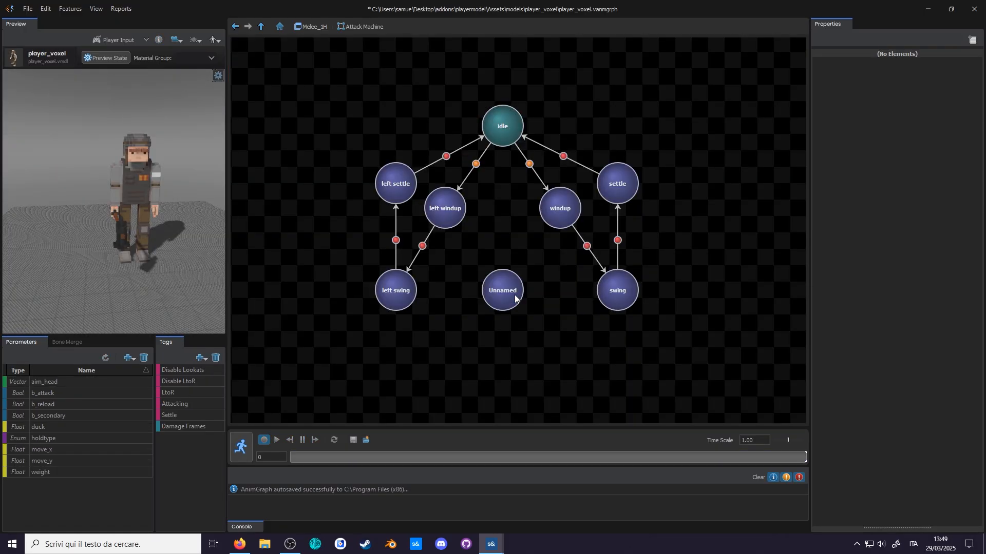
{"action": "left_click_drag", "start_coordinate": [514, 296], "coordinate": [514, 305]}
{"action": "double_click", "coordinate": [940, 63]}
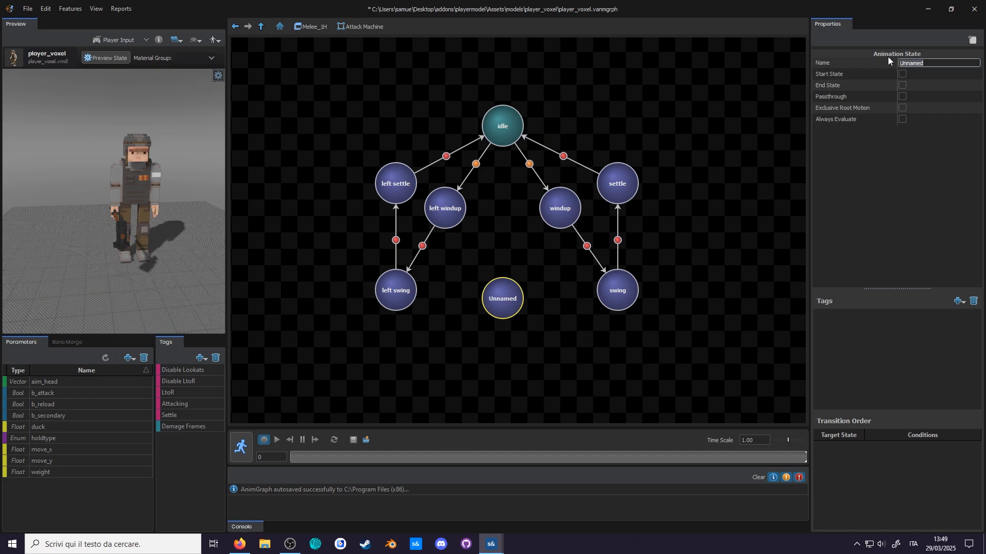
{"action": "type", "text": "followup"}
{"action": "key", "text": "Return"}
Step: Link swing to followup and followup to left swing, align followup with them, and give it the Attacking tag
{"action": "left_click_drag", "start_coordinate": [610, 289], "coordinate": [506, 298]}
{"action": "left_click_drag", "start_coordinate": [505, 298], "coordinate": [393, 295]}
{"action": "left_click_drag", "start_coordinate": [503, 304], "coordinate": [503, 296]}
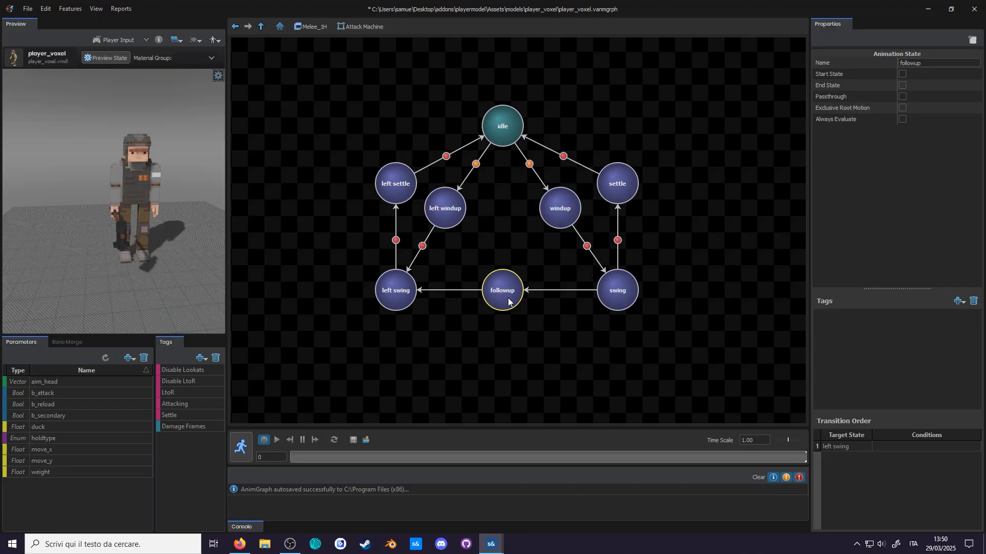
{"action": "left_click", "coordinate": [958, 301]}
{"action": "left_click", "coordinate": [936, 352]}
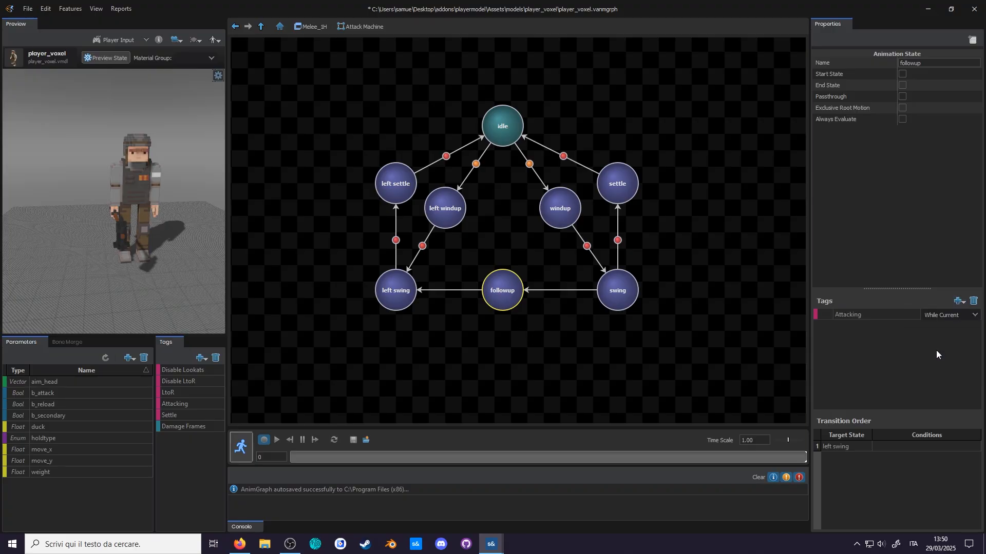
Step: Duplicate followup as a state named left followup below it, linked from left swing and onward to swing
{"action": "key", "text": "ctrl+c"}
{"action": "key", "text": "ctrl+v"}
{"action": "left_click_drag", "start_coordinate": [524, 238], "coordinate": [508, 354]}
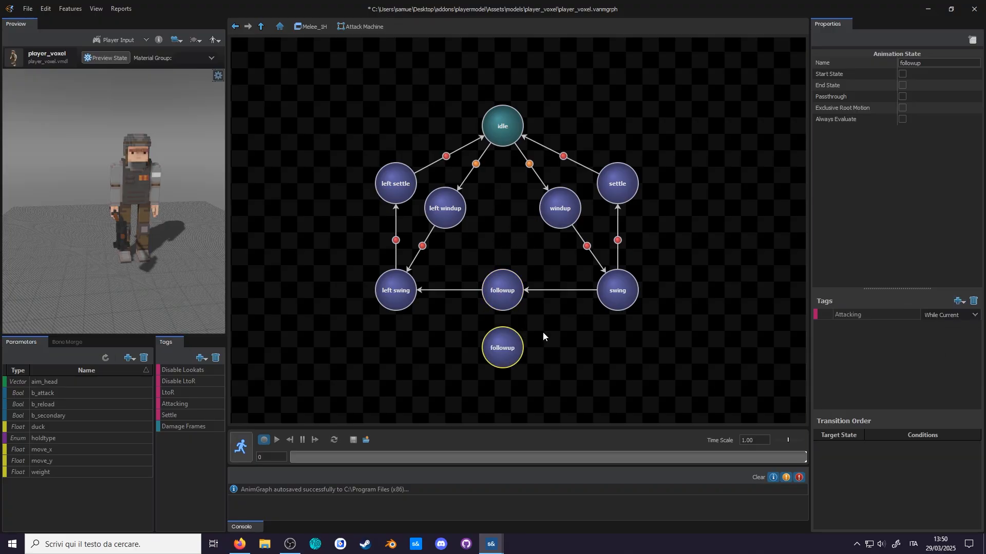
{"action": "left_click_drag", "start_coordinate": [905, 63], "coordinate": [890, 63]}
{"action": "type", "text": "left fo"}
{"action": "key", "text": "Return"}
{"action": "left_click_drag", "start_coordinate": [377, 297], "coordinate": [493, 344]}
{"action": "left_click_drag", "start_coordinate": [520, 341], "coordinate": [612, 289]}
Step: Copy the windup-to-swing transition's On Finished condition to the four transitions entering and leaving followup and left followup
{"action": "left_click", "coordinate": [592, 254]}
{"action": "key", "text": "ctrl+c"}
{"action": "left_click", "coordinate": [568, 290]}
{"action": "key", "text": "ctrl+v"}
{"action": "left_click", "coordinate": [455, 290]}
{"action": "key", "text": "ctrl+v"}
{"action": "left_click", "coordinate": [453, 321]}
{"action": "key", "text": "ctrl+v"}
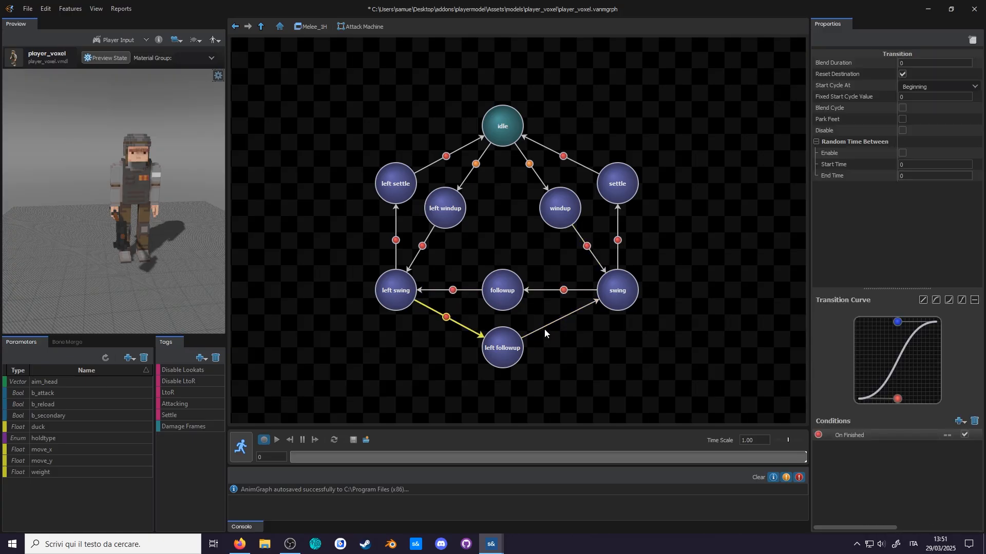
{"action": "left_click", "coordinate": [574, 263]}
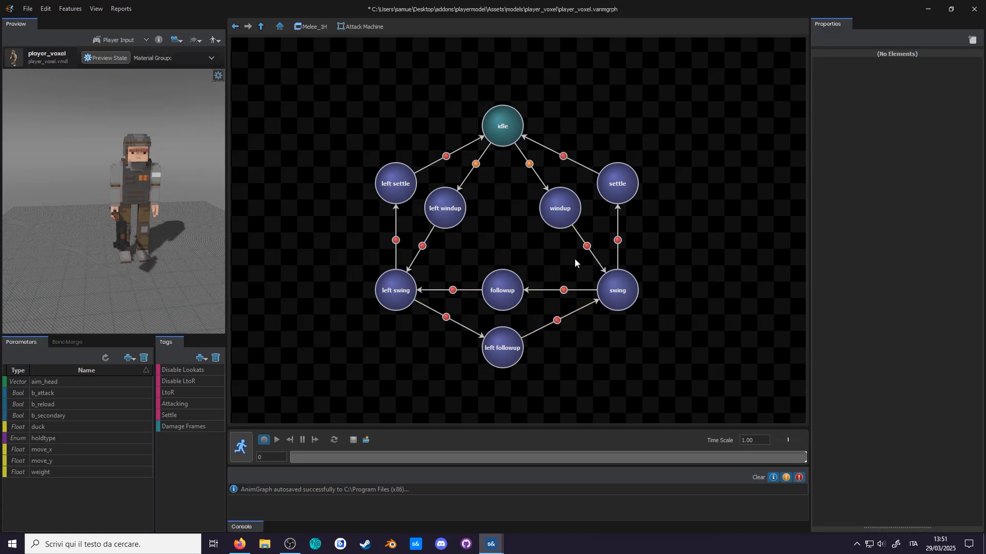
Step: Inspect the swing state's transition order and create an internal tag named Combo
{"action": "left_click", "coordinate": [605, 296]}
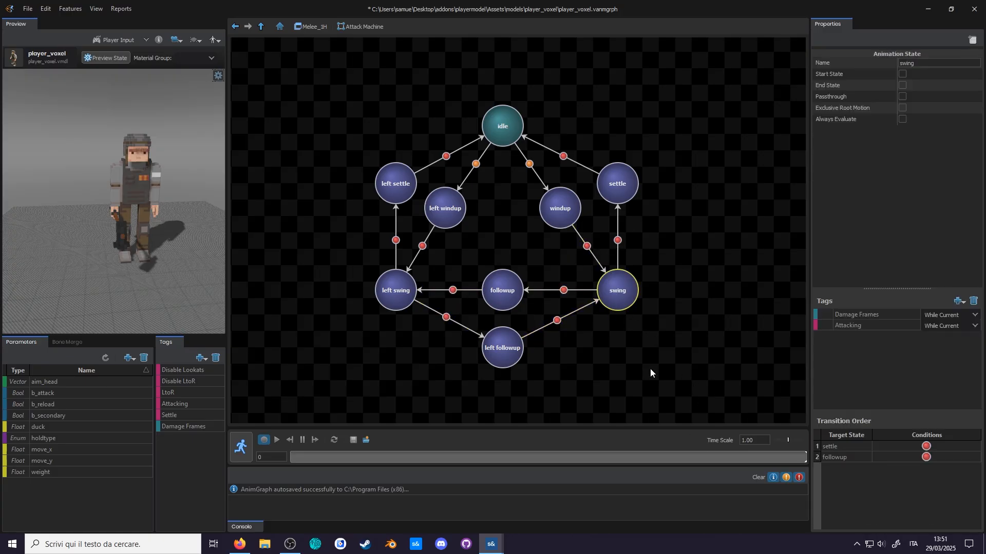
{"action": "left_click", "coordinate": [834, 451]}
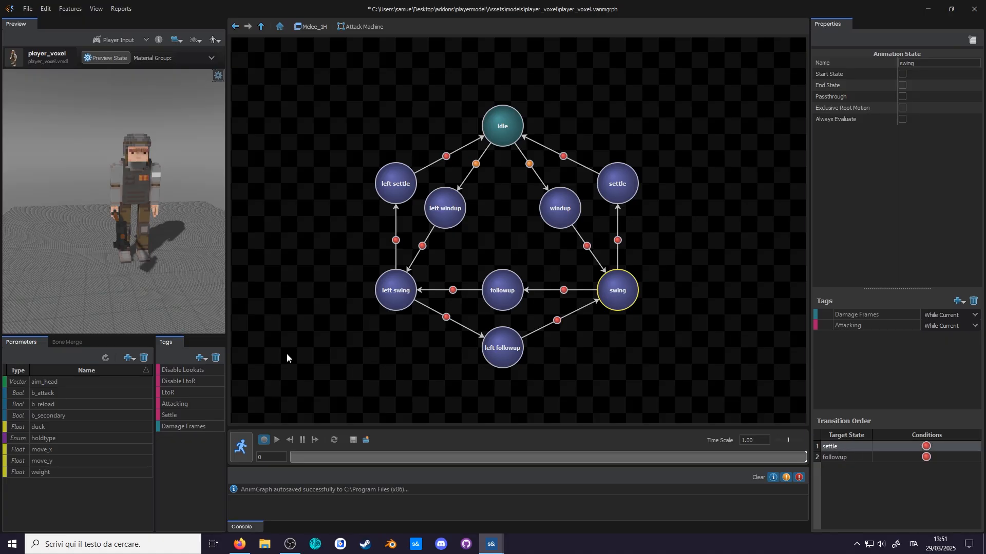
{"action": "left_click", "coordinate": [204, 358]}
{"action": "left_click", "coordinate": [210, 384]}
{"action": "type", "text": "Combo"}
{"action": "key", "text": "Return"}
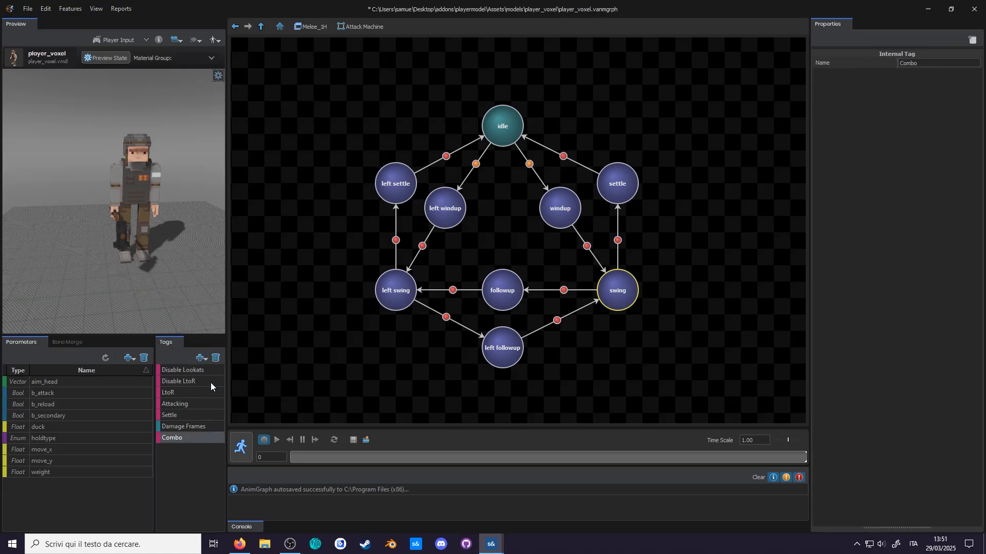
Step: Add a tag condition using Combo to the swing-to-followup transition
{"action": "left_click", "coordinate": [550, 289]}
{"action": "left_click", "coordinate": [958, 421]}
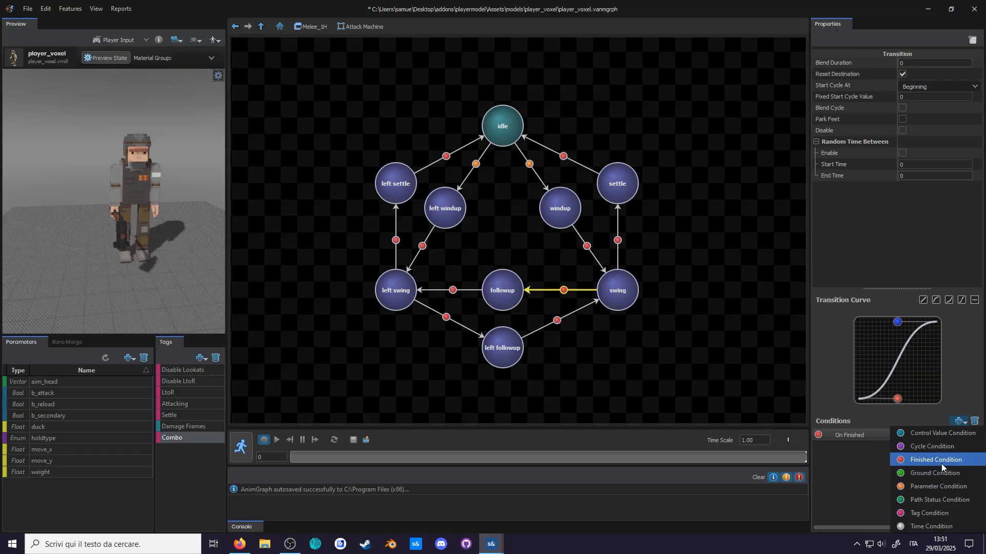
{"action": "left_click", "coordinate": [894, 477]}
{"action": "left_click", "coordinate": [852, 446]}
{"action": "left_click", "coordinate": [854, 499]}
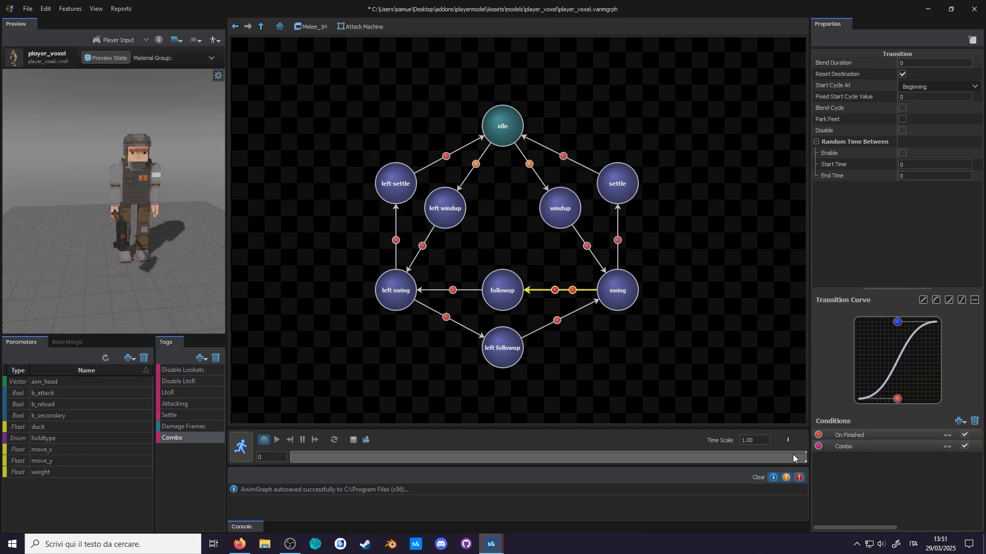
Step: Put the followup transitions ahead of the settle transitions in the transition order of swing and left swing
{"action": "left_click", "coordinate": [616, 299]}
{"action": "left_click_drag", "start_coordinate": [837, 458], "coordinate": [844, 447]}
{"action": "left_click", "coordinate": [391, 284]}
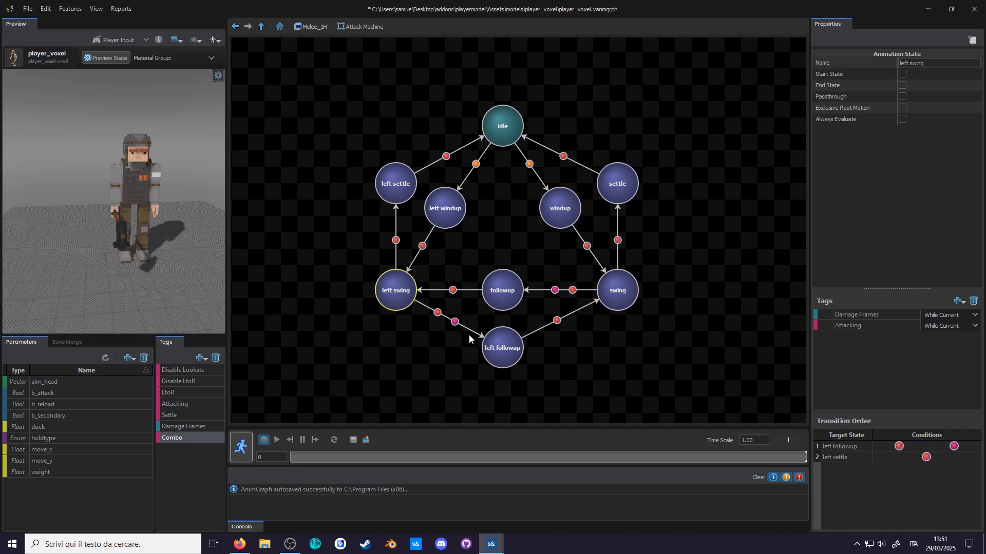
Step: In Melee_1H, duplicate Swing Blend and Left Swing Blend and place the copies below Left Settle Blend
{"action": "double_click", "coordinate": [531, 384]}
{"action": "left_click", "coordinate": [354, 271]}
{"action": "key", "text": "ctrl+c"}
{"action": "key", "text": "ctrl+v"}
{"action": "left_click_drag", "start_coordinate": [548, 235], "coordinate": [354, 378]}
{"action": "left_click", "coordinate": [355, 335]}
{"action": "key", "text": "ctrl+c"}
{"action": "key", "text": "ctrl+v"}
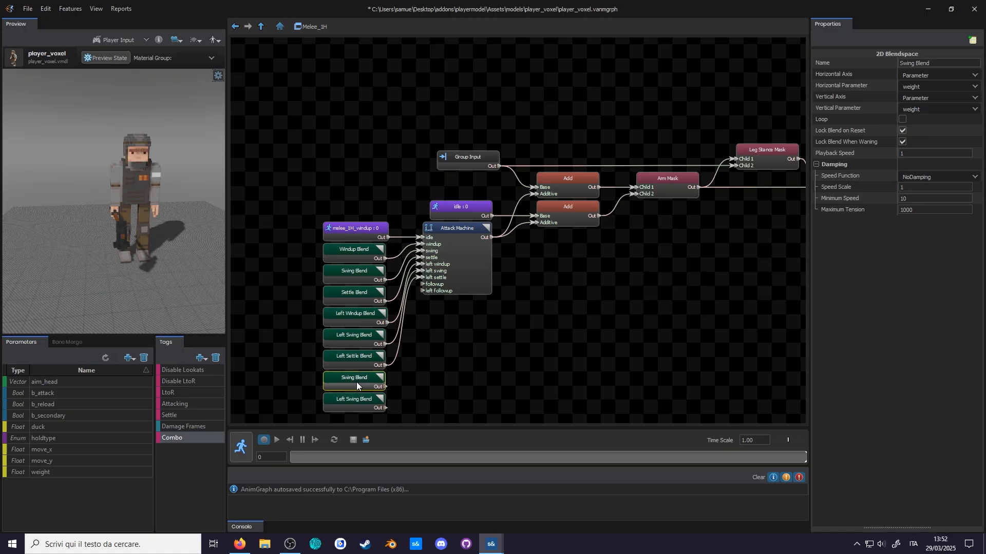
Step: Rename the two copied blendspaces Followup Blend and Left Followup Blend
{"action": "type", "text": "Followup"}
{"action": "mouse_move", "coordinate": [914, 63]}
{"action": "left_mouse_down"}
{"action": "mouse_move", "coordinate": [882, 62]}
{"action": "mouse_move", "coordinate": [910, 63]}
{"action": "left_mouse_up"}
{"action": "key", "text": "Return"}
{"action": "left_click", "coordinate": [354, 400]}
{"action": "type", "text": "Followup"}
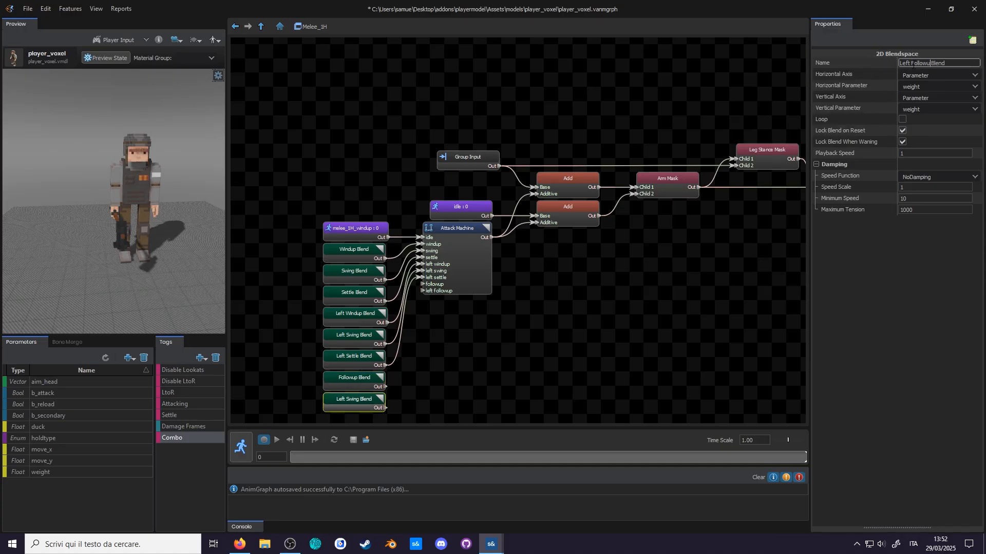
{"action": "key", "text": "Return"}
Step: Replace the swing clips in Followup Blend and Left Followup Blend with the matching followup sequences, such as melee_1H_left_followup
{"action": "double_click", "coordinate": [350, 382]}
{"action": "double_click", "coordinate": [295, 72]}
{"action": "left_click", "coordinate": [299, 104]}
{"action": "double_click", "coordinate": [296, 83]}
{"action": "left_click", "coordinate": [298, 104]}
{"action": "double_click", "coordinate": [354, 400]}
{"action": "double_click", "coordinate": [303, 72]}
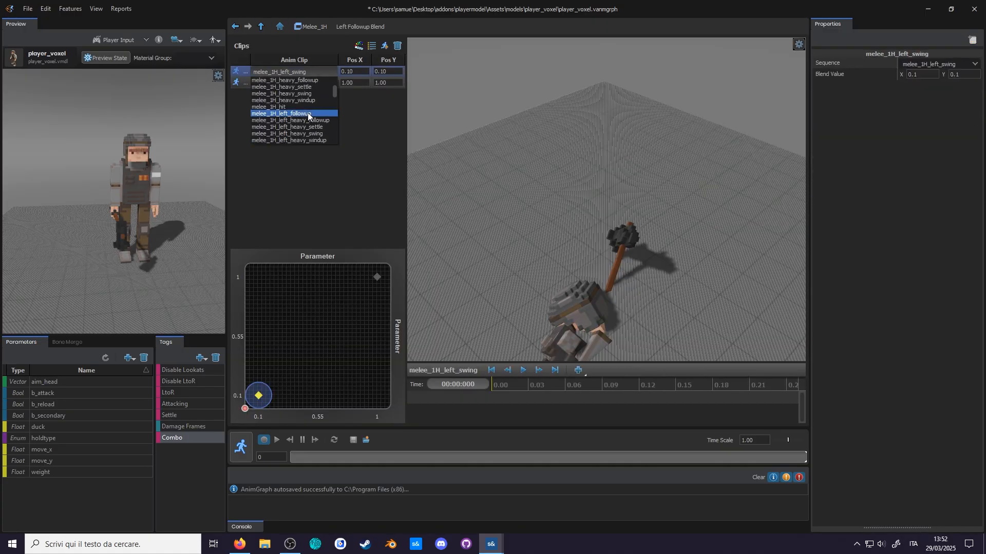
Step: Connect both followup blends to their Attack Machine inputs, and order followup directly after settle in the nodes and state order
{"action": "left_click_drag", "start_coordinate": [386, 385], "coordinate": [423, 283]}
{"action": "left_click_drag", "start_coordinate": [392, 406], "coordinate": [423, 289]}
{"action": "left_click_drag", "start_coordinate": [399, 242], "coordinate": [398, 262]}
{"action": "left_click_drag", "start_coordinate": [386, 321], "coordinate": [386, 238]}
{"action": "left_click_drag", "start_coordinate": [388, 342], "coordinate": [388, 322]}
{"action": "left_click", "coordinate": [486, 152]}
{"action": "left_click_drag", "start_coordinate": [856, 401], "coordinate": [855, 369]}
{"action": "double_click", "coordinate": [486, 153]}
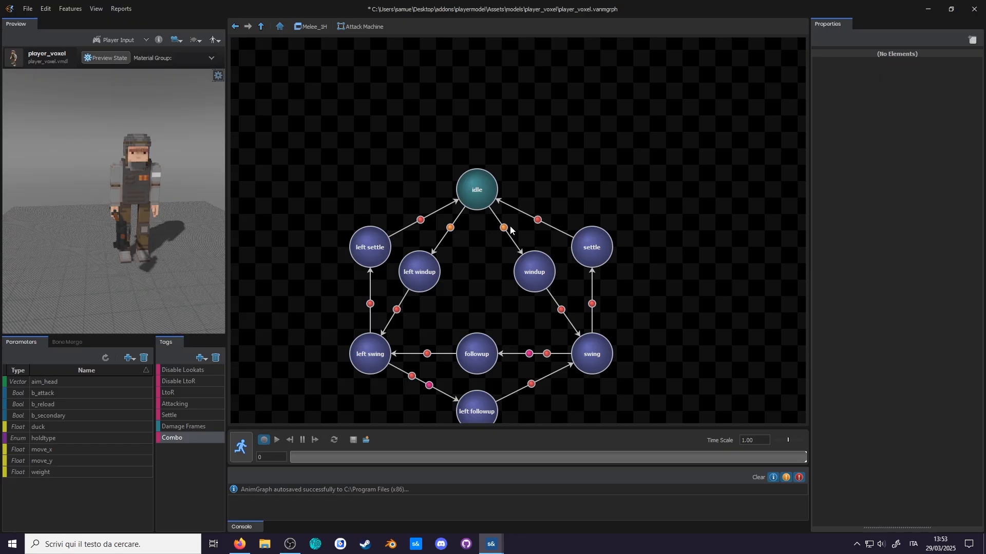
{"action": "left_click", "coordinate": [575, 400]}
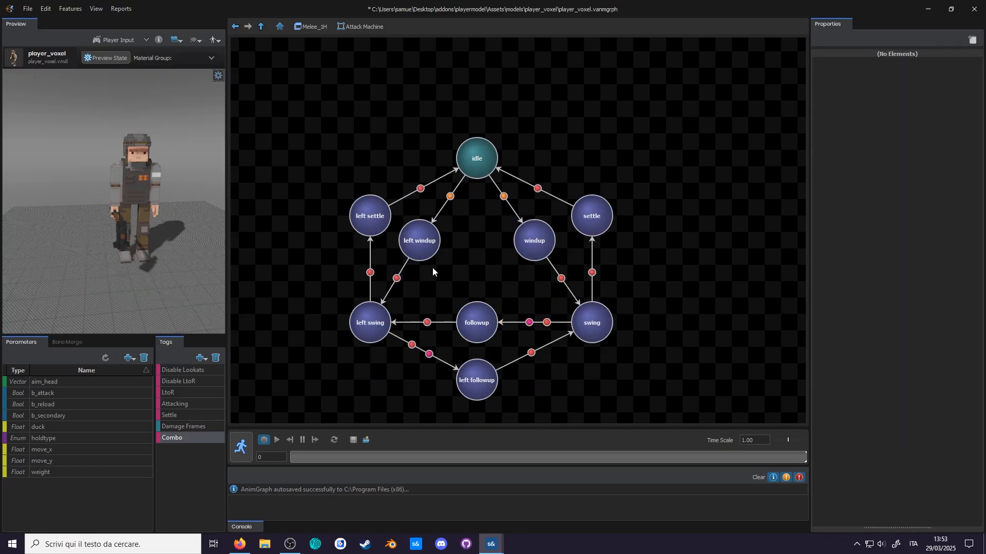
{"action": "left_click", "coordinate": [261, 26]}
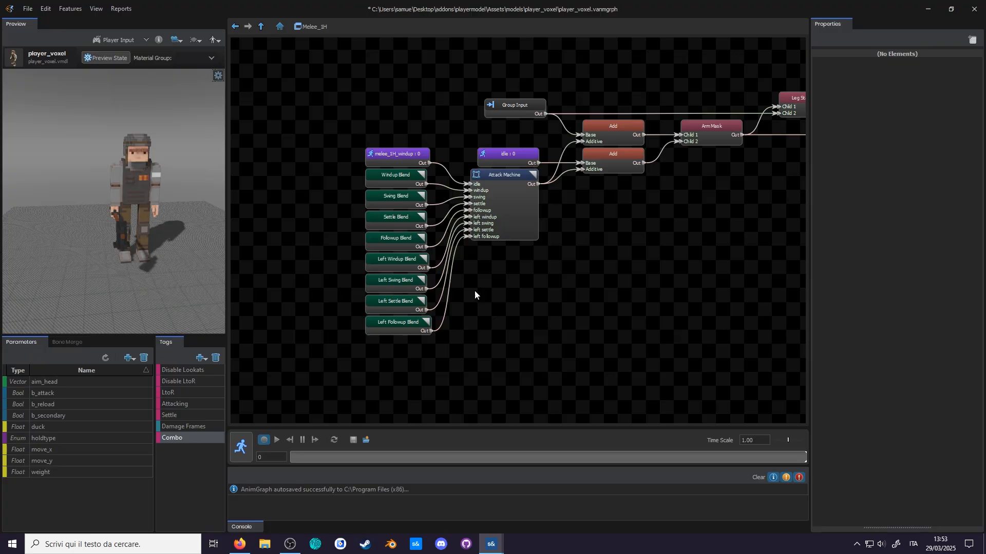
{"action": "left_click", "coordinate": [261, 27]}
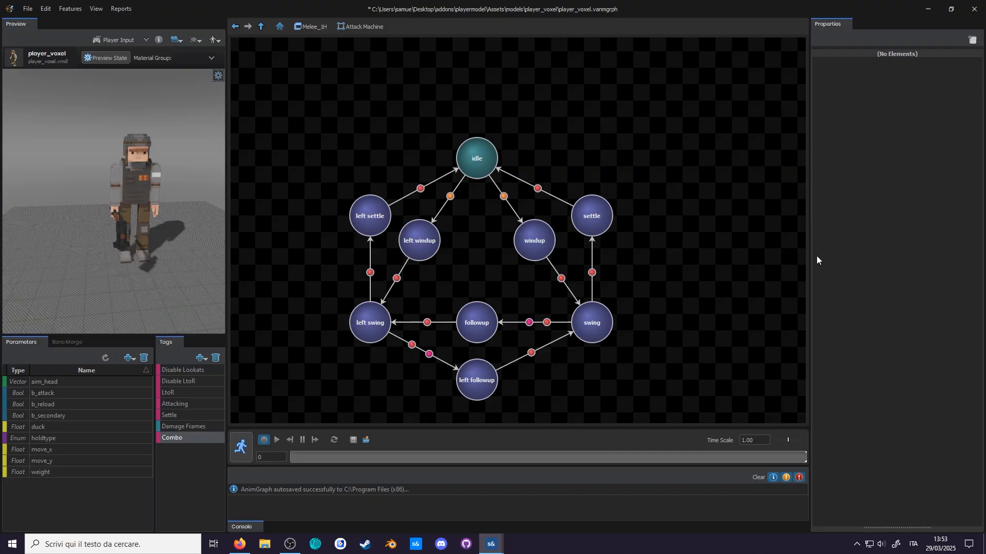
Step: In Melee_1H, add a state machine named Combo Machine between Attack Machine and the Add nodes, feeding their Additive inputs
{"action": "left_click", "coordinate": [261, 26]}
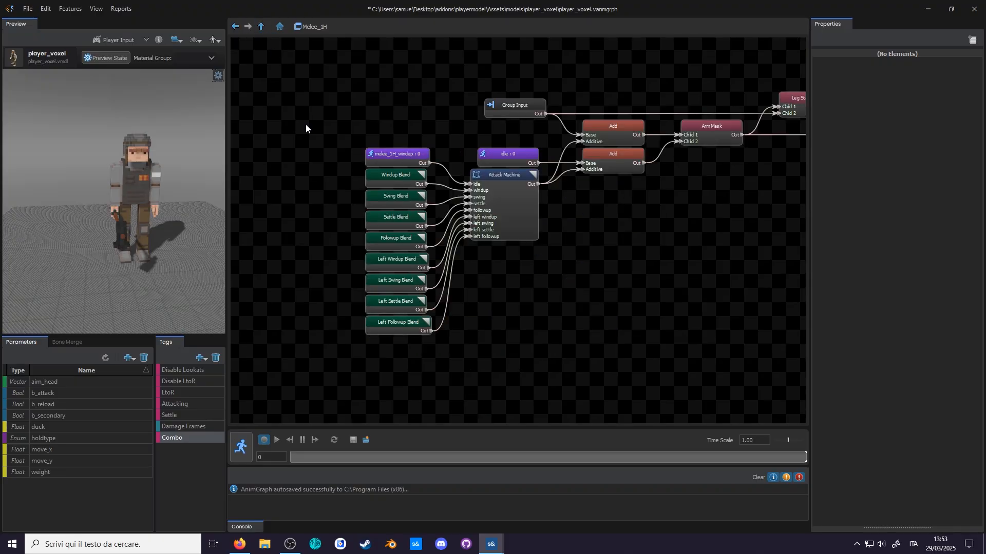
{"action": "right_click", "coordinate": [559, 310]}
{"action": "mouse_move", "coordinate": [635, 316]}
{"action": "left_click", "coordinate": [738, 410]}
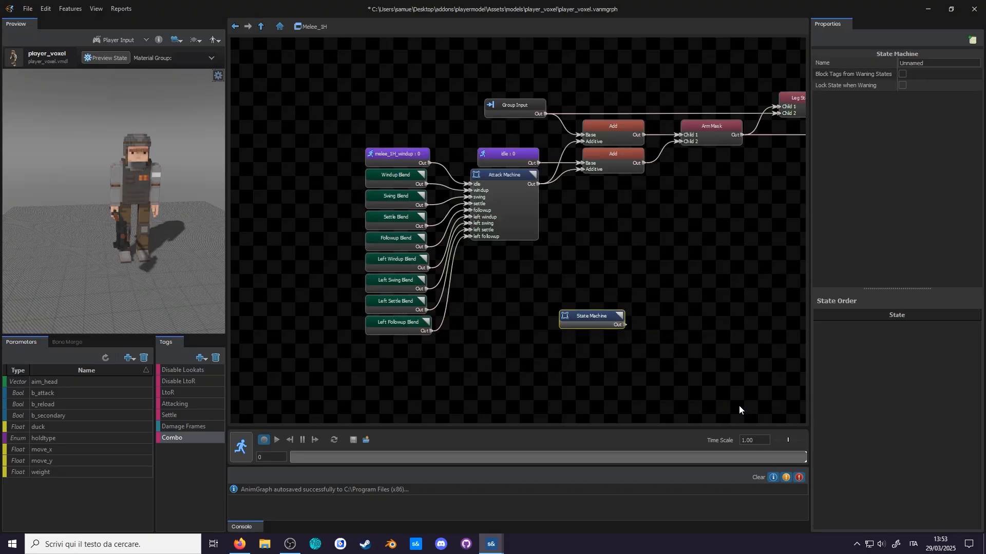
{"action": "left_click", "coordinate": [930, 62]}
{"action": "type", "text": "Combo Machine"}
{"action": "key", "text": "Return"}
{"action": "left_click_drag", "start_coordinate": [337, 161], "coordinate": [472, 339]}
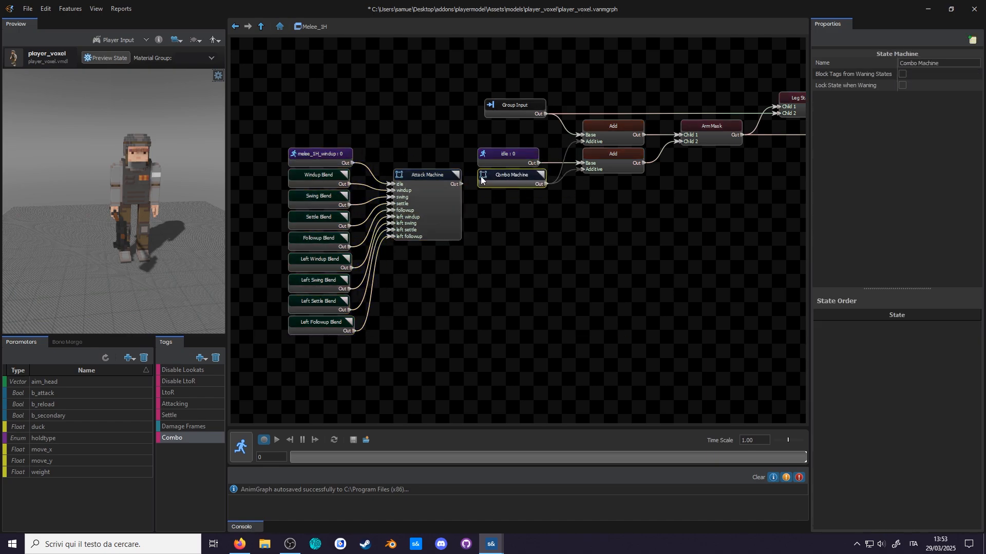
Step: Inside Combo Machine, create a state named idle and make it the start state
{"action": "double_click", "coordinate": [506, 189]}
{"action": "right_click", "coordinate": [507, 189]}
{"action": "left_click", "coordinate": [507, 189]}
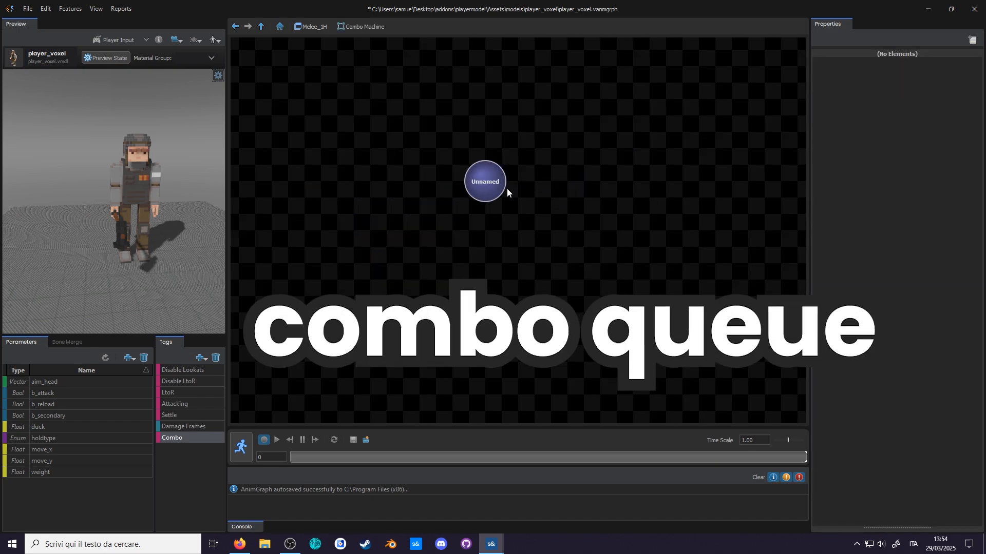
{"action": "left_click_drag", "start_coordinate": [494, 186], "coordinate": [495, 180]}
{"action": "left_click_drag", "start_coordinate": [931, 63], "coordinate": [861, 50]}
{"action": "type", "text": "idle"}
{"action": "key", "text": "Return"}
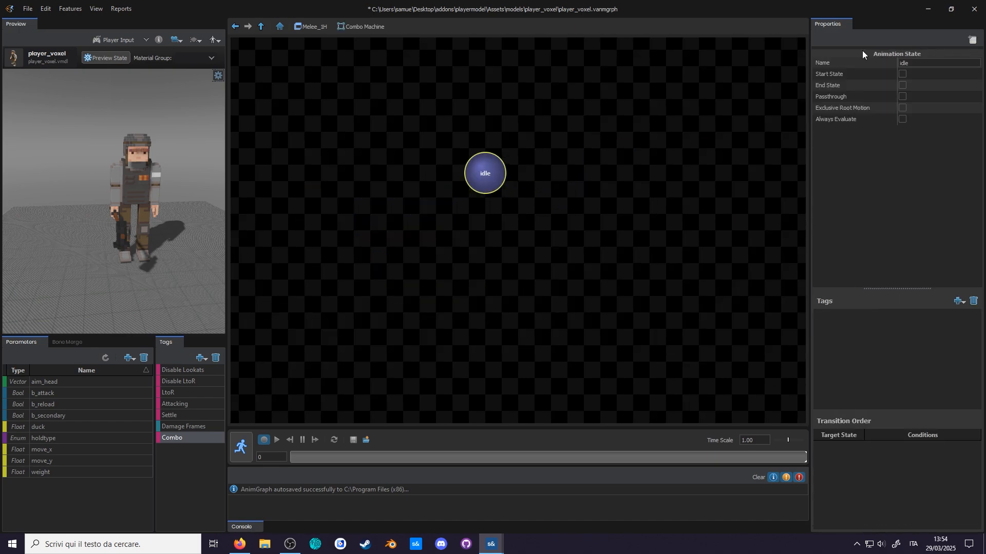
{"action": "left_click", "coordinate": [901, 76]}
Step: Add a state named combo queue below idle and give it the Combo tag
{"action": "right_click", "coordinate": [518, 230]}
{"action": "left_click", "coordinate": [553, 239]}
{"action": "left_click_drag", "start_coordinate": [529, 243], "coordinate": [497, 252]}
{"action": "left_click_drag", "start_coordinate": [930, 63], "coordinate": [880, 60]}
{"action": "type", "text": "combo queue"}
{"action": "key", "text": "Return"}
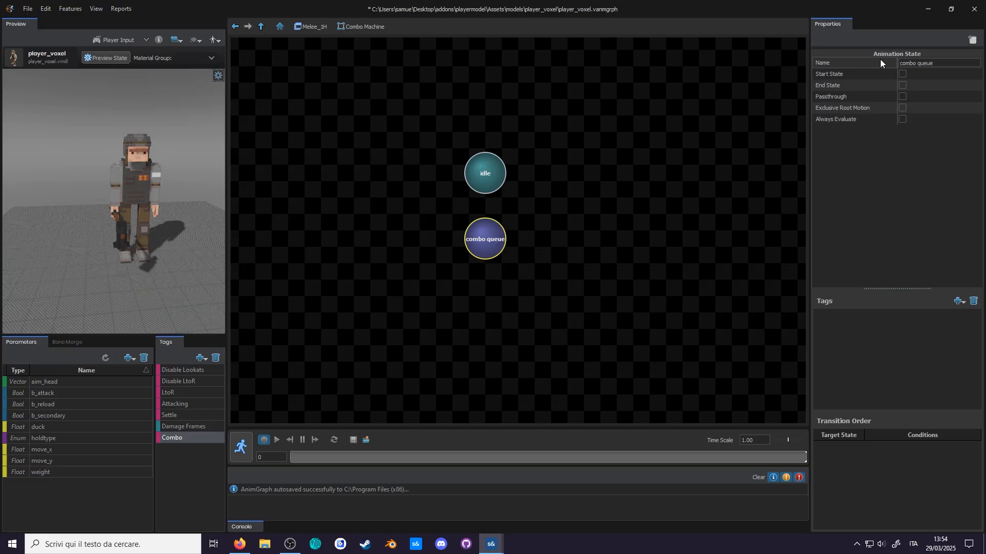
{"action": "left_click", "coordinate": [958, 301]}
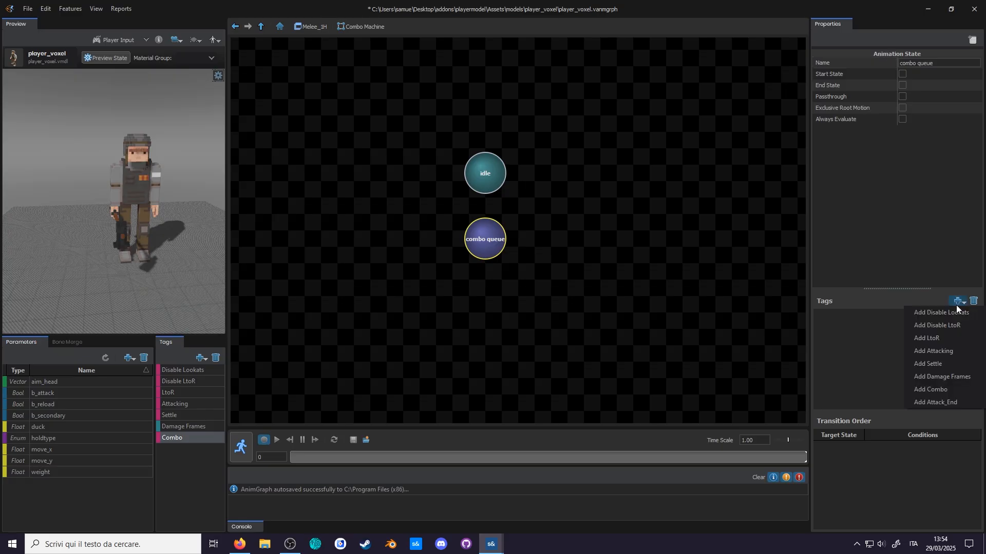
{"action": "left_click", "coordinate": [941, 390]}
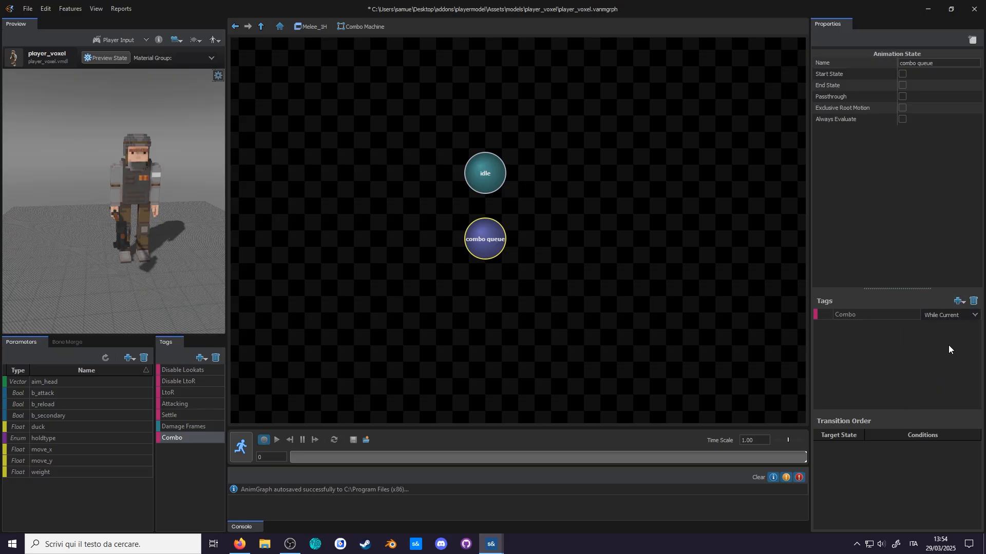
Step: Link idle and combo queue with transitions in both directions and space the two states further apart
{"action": "mouse_move", "coordinate": [484, 180]}
{"action": "right_mouse_down"}
{"action": "mouse_move", "coordinate": [488, 240]}
{"action": "mouse_move", "coordinate": [489, 180]}
{"action": "right_mouse_up"}
{"action": "scroll", "coordinate": [507, 179], "scroll_direction": "down", "scroll_amount": 3}
{"action": "scroll", "coordinate": [507, 179], "scroll_direction": "up", "scroll_amount": 5}
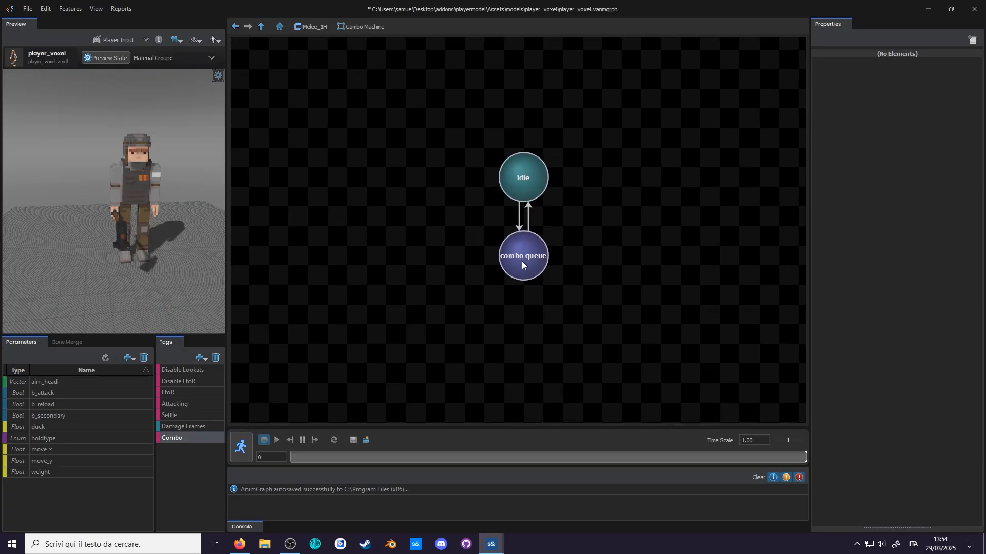
{"action": "left_click", "coordinate": [522, 261]}
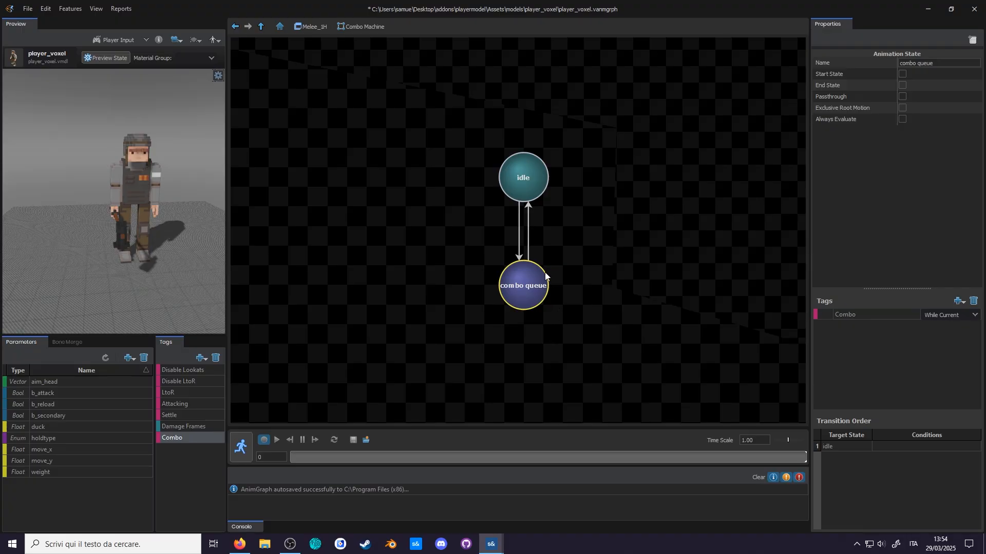
Step: Add a b_attack parameter condition and a tag condition to the idle-to-combo-queue transition, and select the return transition
{"action": "left_click", "coordinate": [520, 245]}
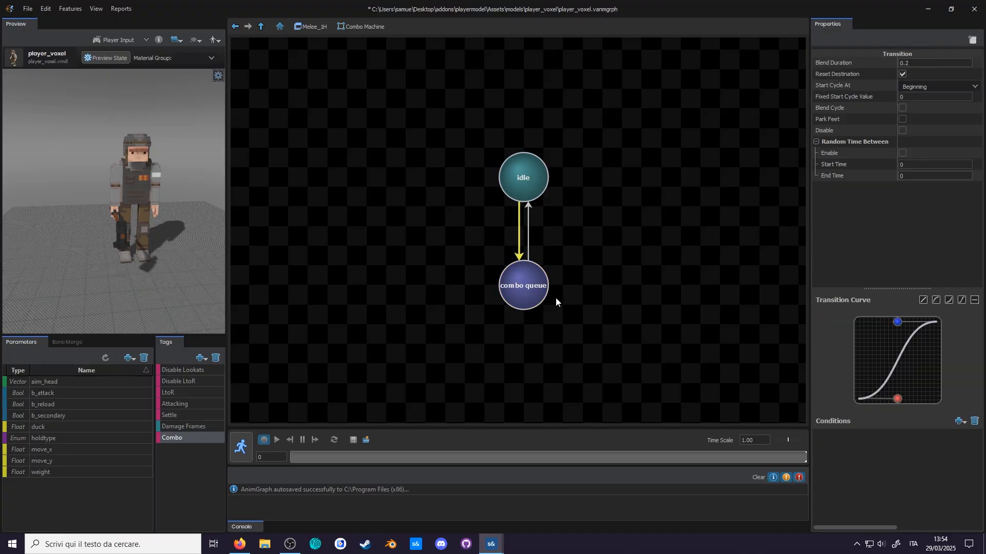
{"action": "left_click", "coordinate": [958, 421]}
{"action": "left_click", "coordinate": [919, 487]}
{"action": "left_click", "coordinate": [852, 435]}
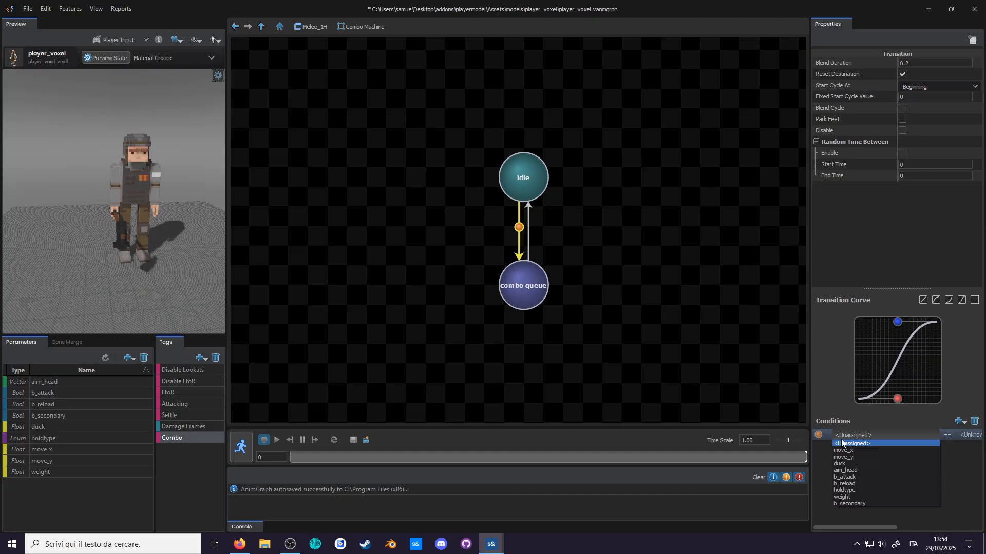
{"action": "left_click", "coordinate": [844, 477]}
{"action": "left_click", "coordinate": [958, 421]}
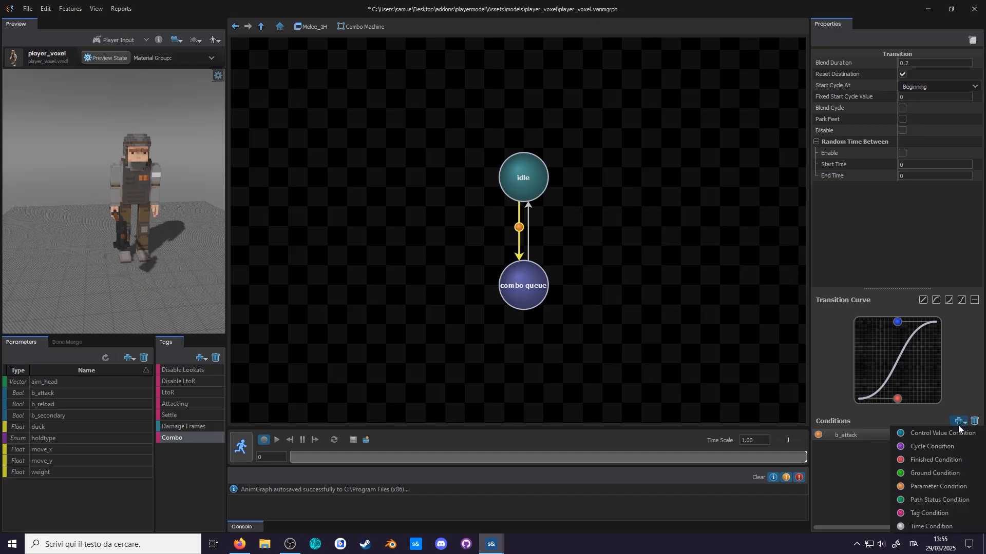
{"action": "left_click", "coordinate": [919, 513]}
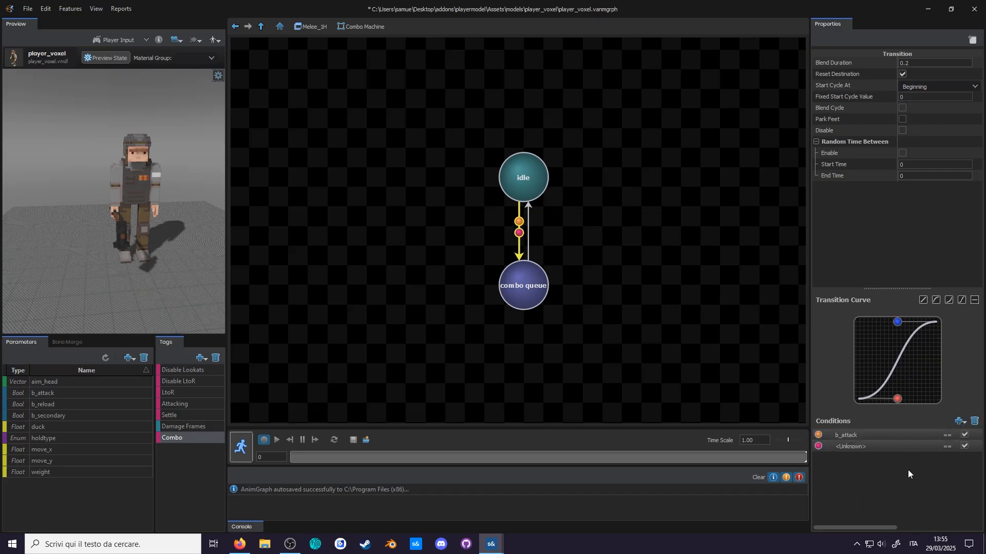
{"action": "left_click", "coordinate": [869, 447]}
{"action": "left_click", "coordinate": [851, 484]}
{"action": "left_click", "coordinate": [529, 245]}
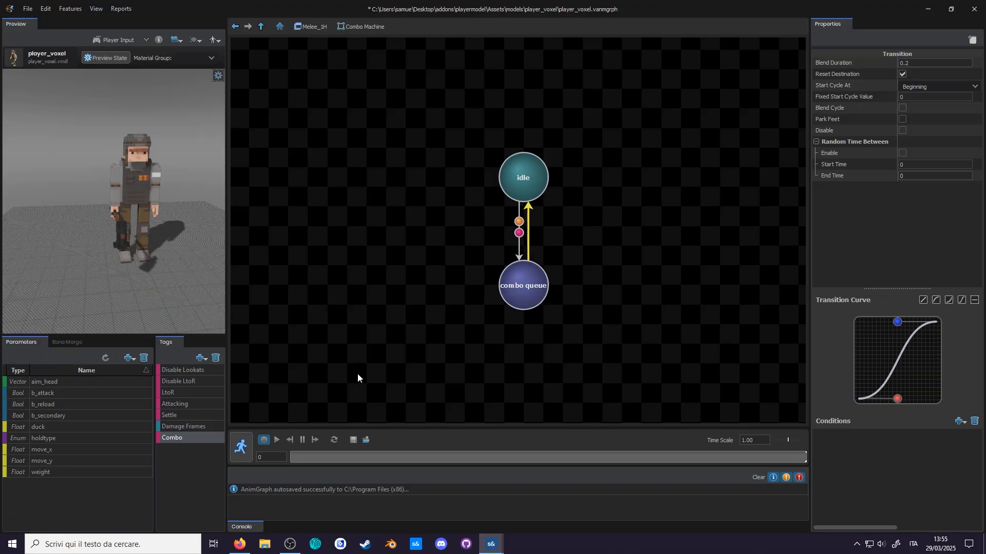
Step: Create an internal tag named Attack_End
{"action": "left_click", "coordinate": [200, 357]}
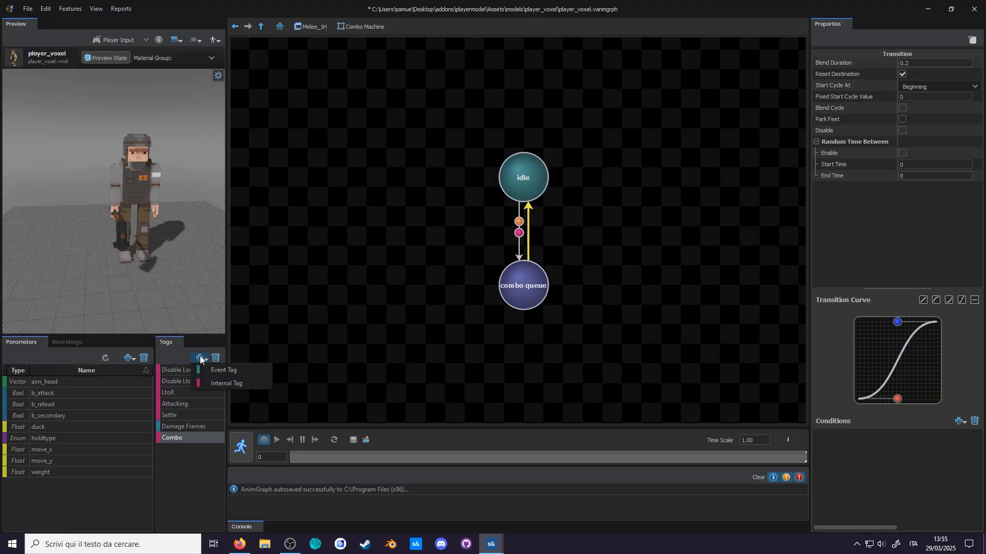
{"action": "left_click", "coordinate": [213, 383]}
{"action": "type", "text": "Attack_End"}
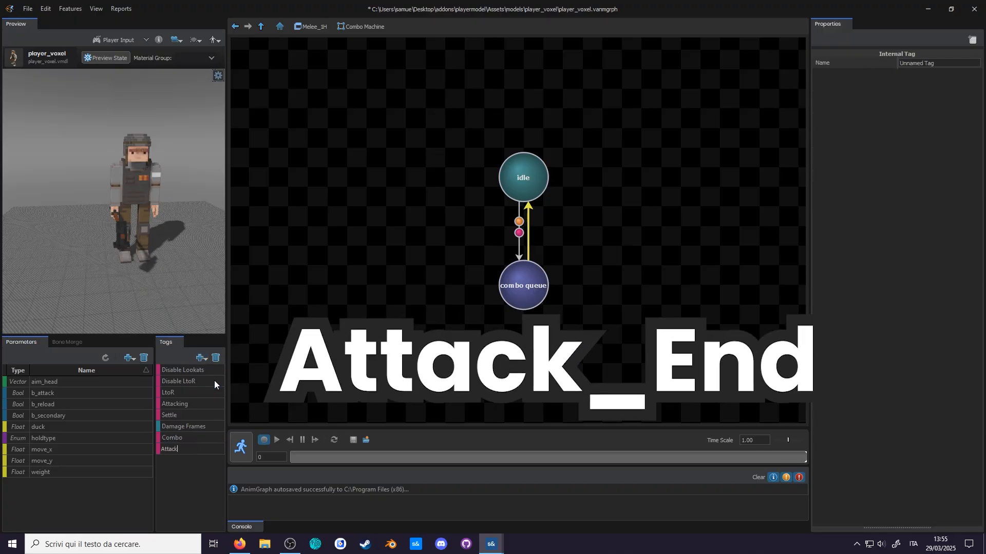
{"action": "key", "text": "Return"}
Step: Add a tag condition using Attack_End to the combo-queue-to-idle transition, and select both transitions
{"action": "scroll", "coordinate": [492, 223], "scroll_direction": "down", "scroll_amount": 1}
{"action": "left_click", "coordinate": [489, 223]}
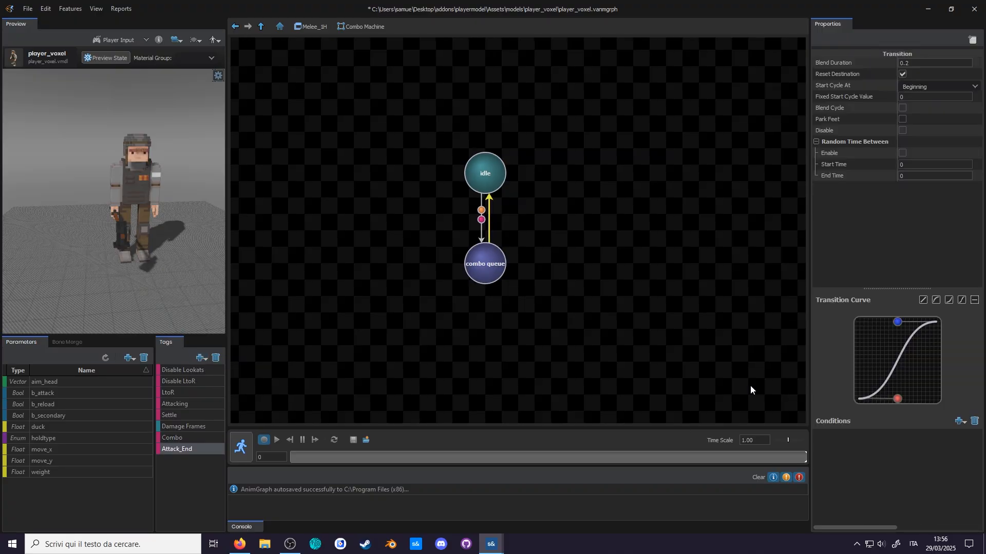
{"action": "left_click", "coordinate": [958, 427]}
{"action": "left_click", "coordinate": [924, 460]}
{"action": "left_click", "coordinate": [849, 434]}
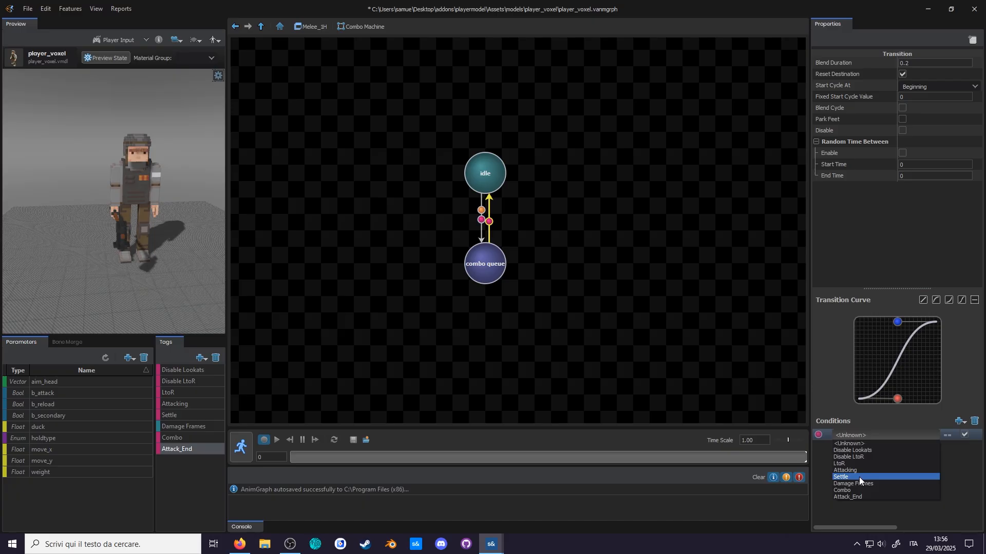
{"action": "left_click", "coordinate": [858, 496]}
{"action": "left_click_drag", "start_coordinate": [512, 210], "coordinate": [472, 225]}
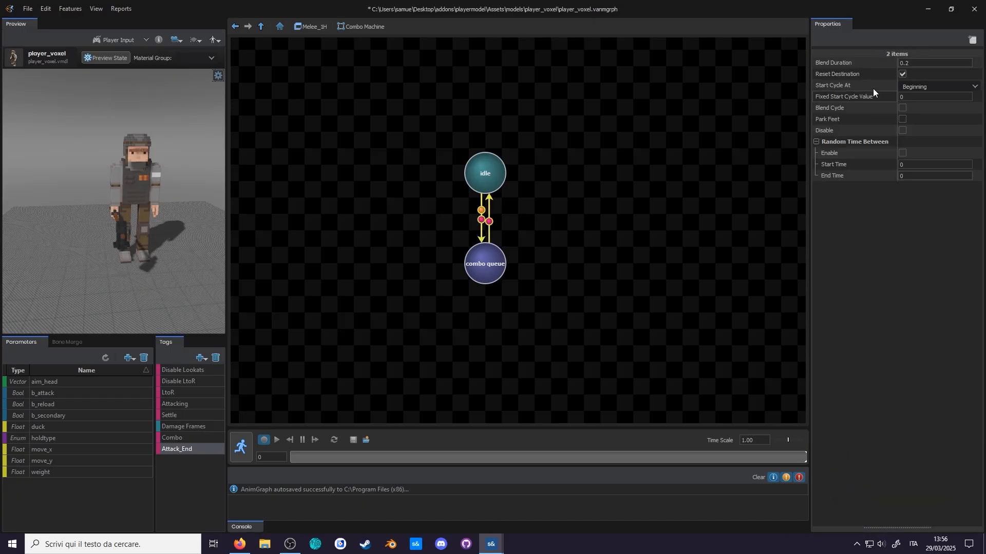
Step: In the Attack Machine, add the Attack_End tag to the swing state and set it to trigger On Exit
{"action": "left_click", "coordinate": [261, 29]}
{"action": "double_click", "coordinate": [414, 177]}
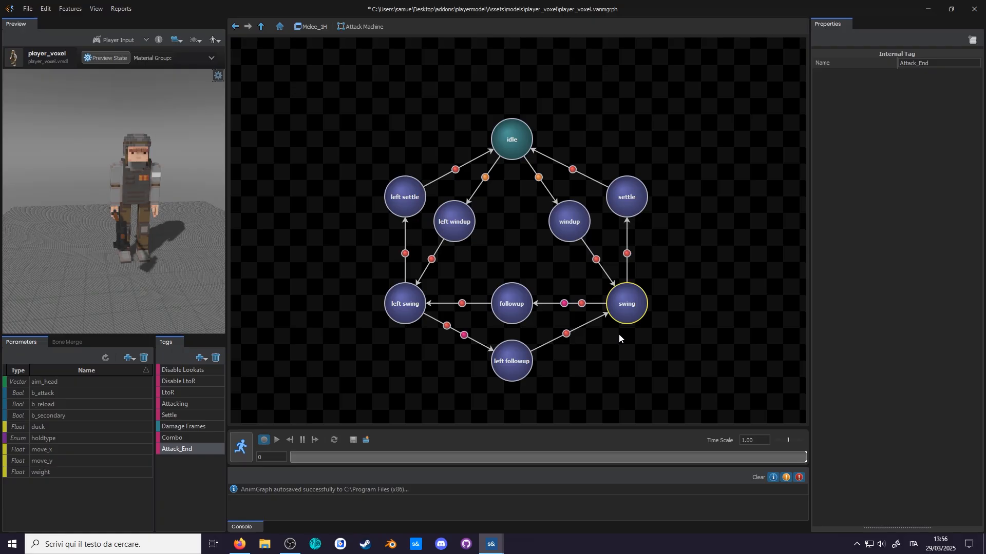
{"action": "left_click", "coordinate": [634, 329]}
{"action": "left_click", "coordinate": [631, 321]}
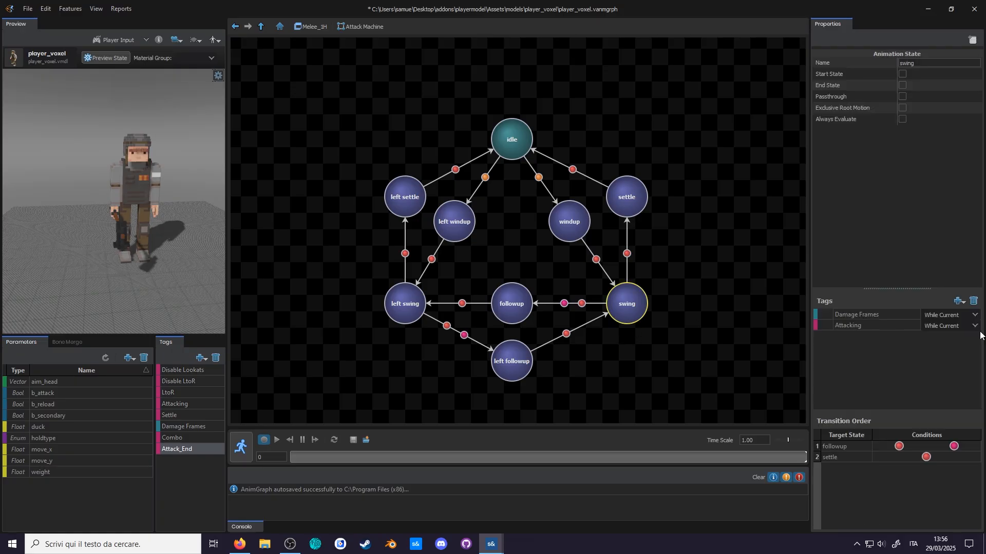
{"action": "left_click", "coordinate": [958, 301]}
{"action": "left_click", "coordinate": [947, 397]}
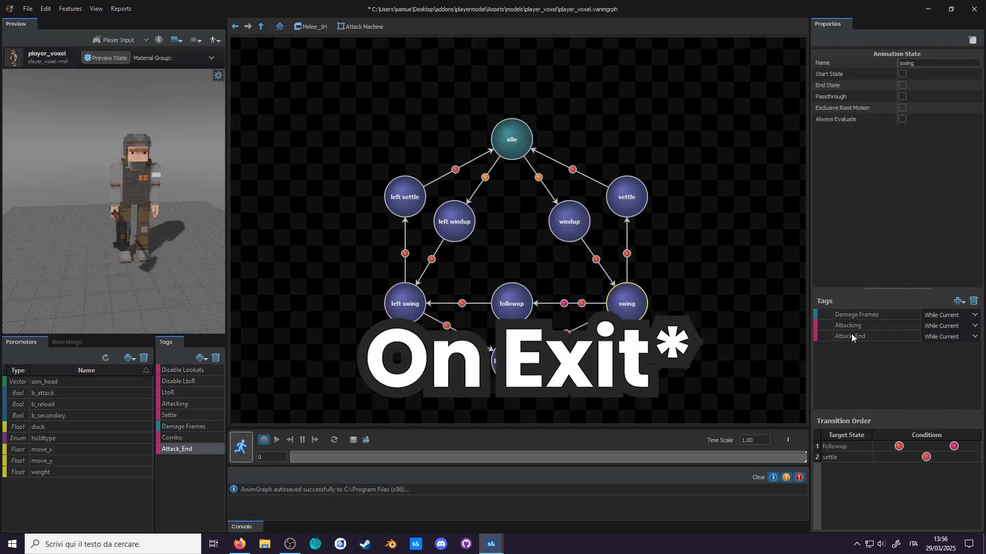
{"action": "left_click", "coordinate": [975, 337]}
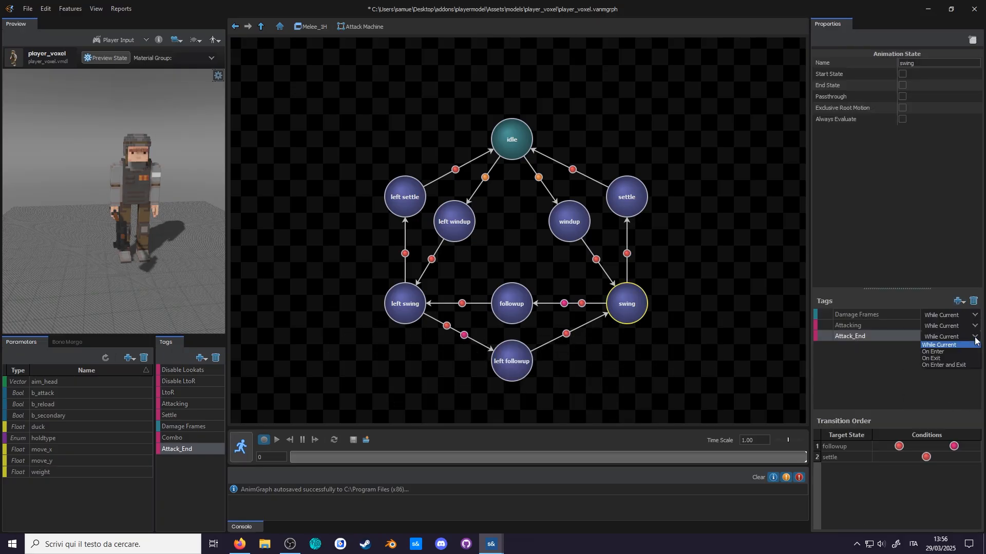
{"action": "left_click", "coordinate": [946, 358]}
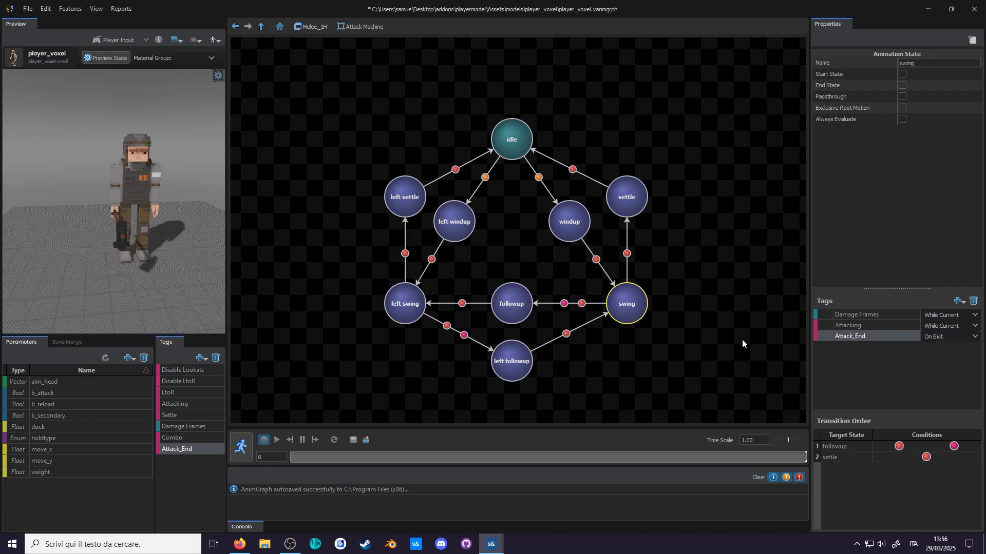
Step: Add the Attack_End tag to the left swing state and set it to trigger On Exit
{"action": "left_click", "coordinate": [423, 305]}
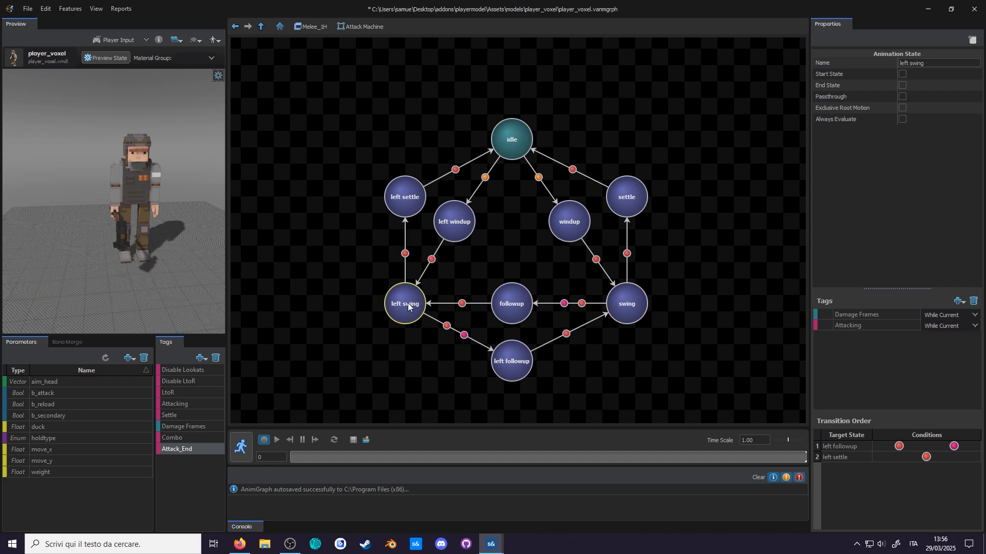
{"action": "left_click", "coordinate": [955, 301]}
{"action": "left_click", "coordinate": [949, 395]}
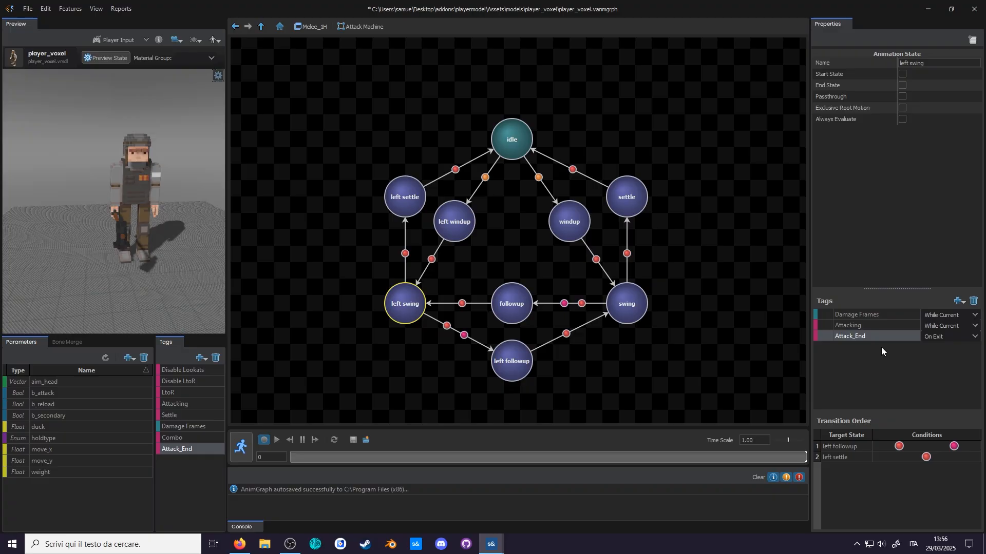
Step: Leave the Attack Machine and trigger b_attack in the preview to test the combo states
{"action": "left_click", "coordinate": [261, 26]}
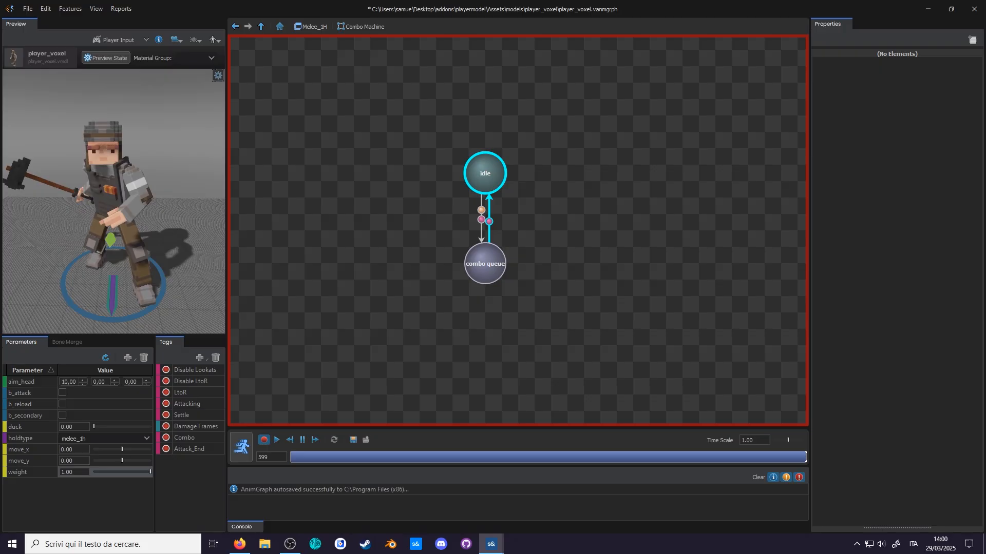
{"action": "left_click", "coordinate": [62, 392]}
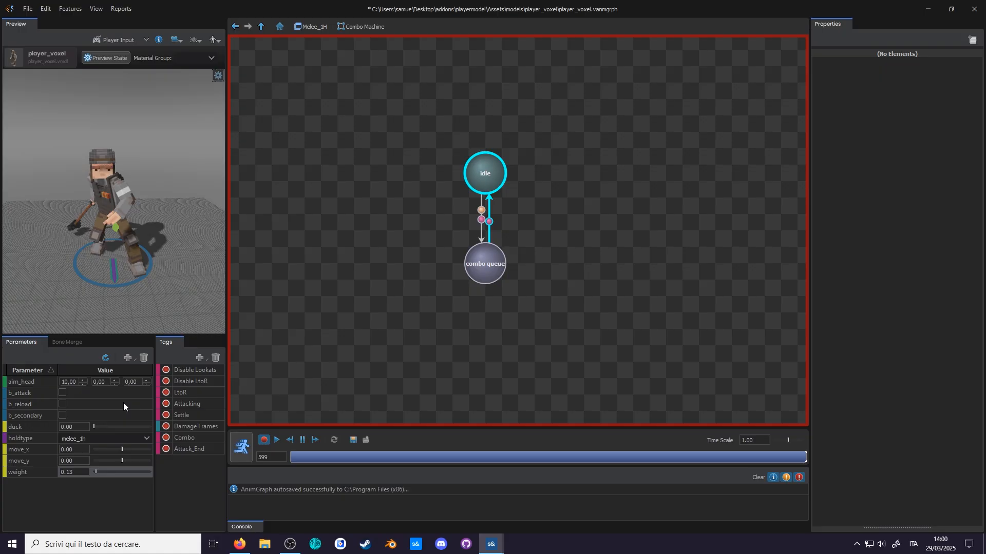
Step: Add a Speed Scale node to Melee_1H between Combo Machine and the Additive inputs of both Add nodes
{"action": "right_click", "coordinate": [521, 303]}
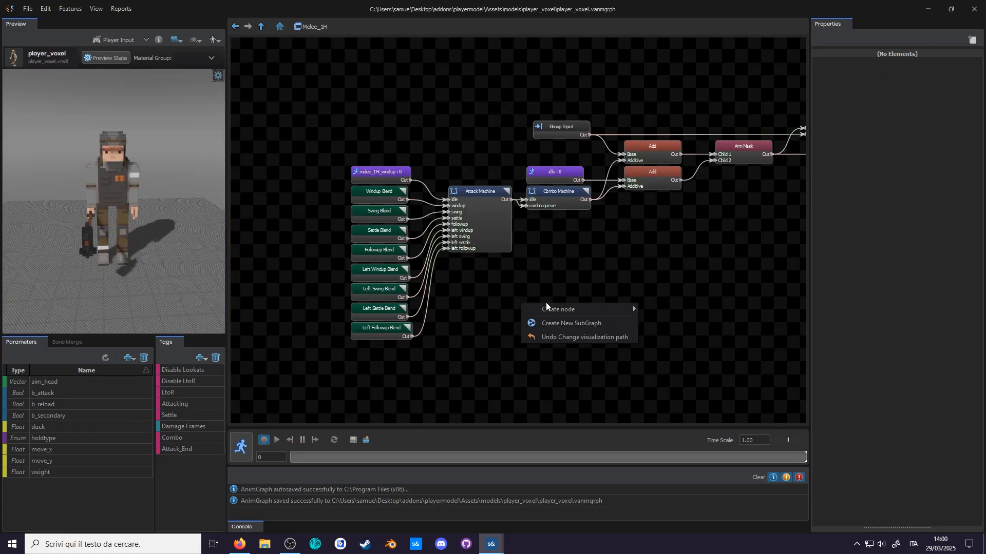
{"action": "mouse_move", "coordinate": [557, 308]}
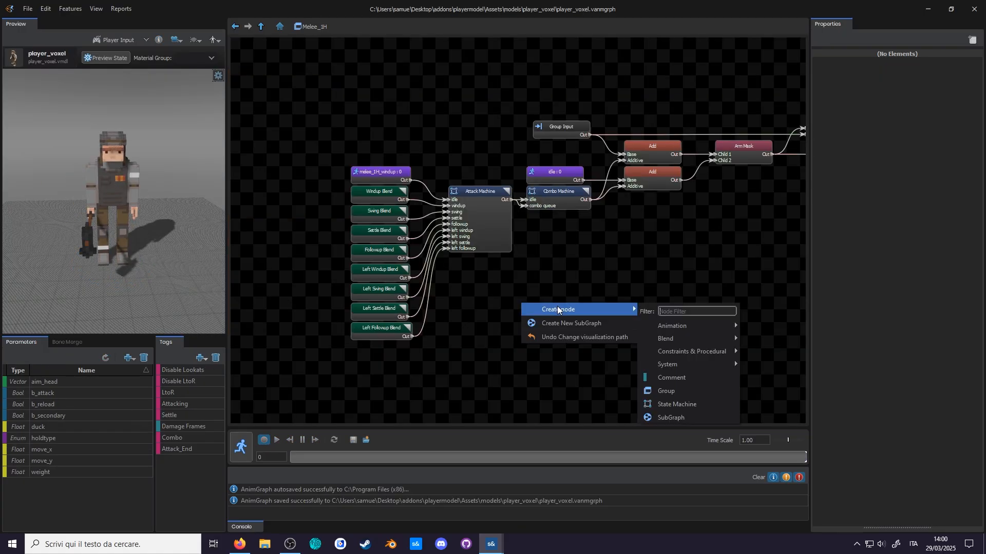
{"action": "type", "text": "speed"}
{"action": "left_click", "coordinate": [678, 326]}
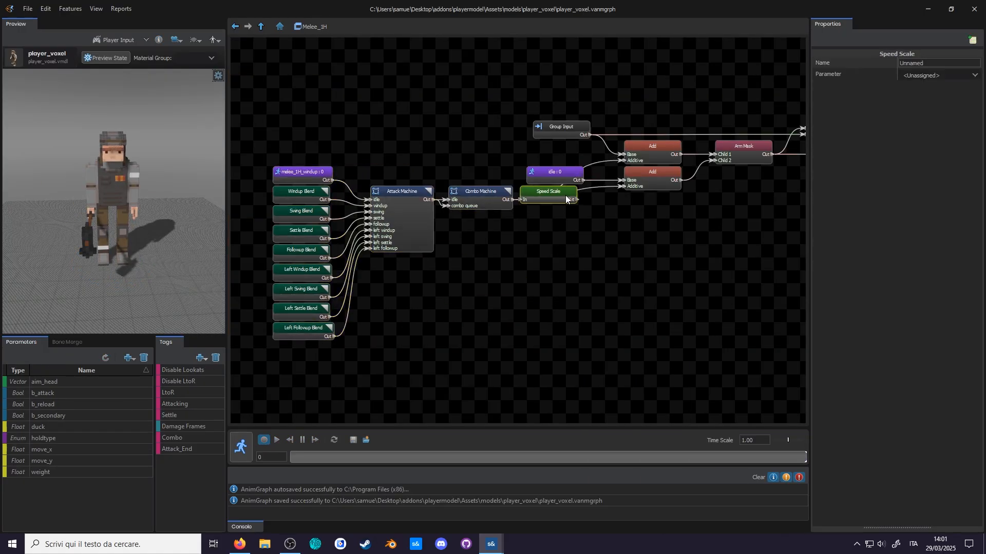
{"action": "left_click_drag", "start_coordinate": [578, 200], "coordinate": [603, 219]}
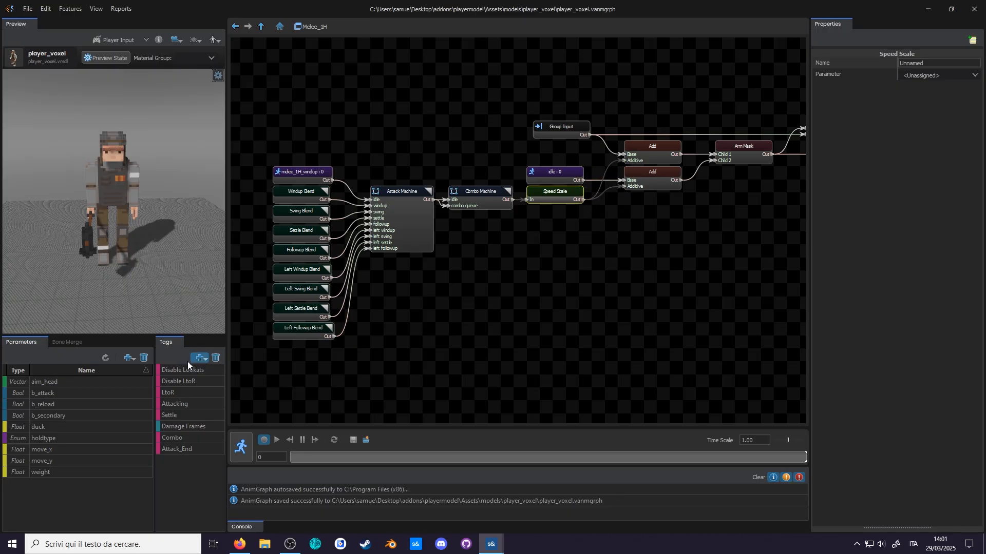
Step: Create a float parameter named attack_speed with a default value of 1 and a maximum value of 2
{"action": "left_click", "coordinate": [128, 357]}
{"action": "left_click", "coordinate": [144, 394]}
{"action": "type", "text": "attack_speed"}
{"action": "key", "text": "Return"}
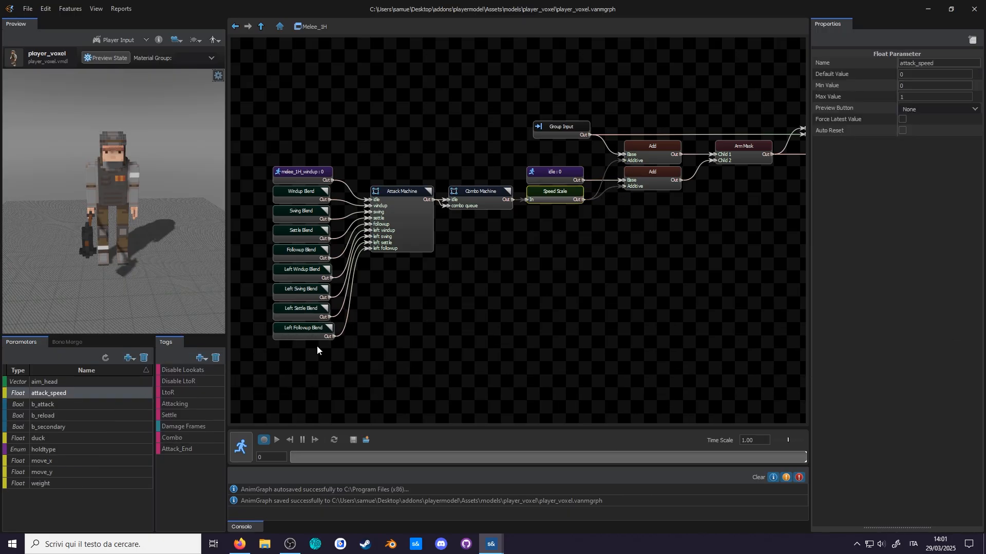
{"action": "left_click_drag", "start_coordinate": [919, 97], "coordinate": [892, 82]}
{"action": "type", "text": "21"}
{"action": "left_click", "coordinate": [920, 232]}
Step: Assign the attack_speed parameter to the Speed Scale node
{"action": "left_click", "coordinate": [559, 199]}
{"action": "left_click", "coordinate": [979, 77]}
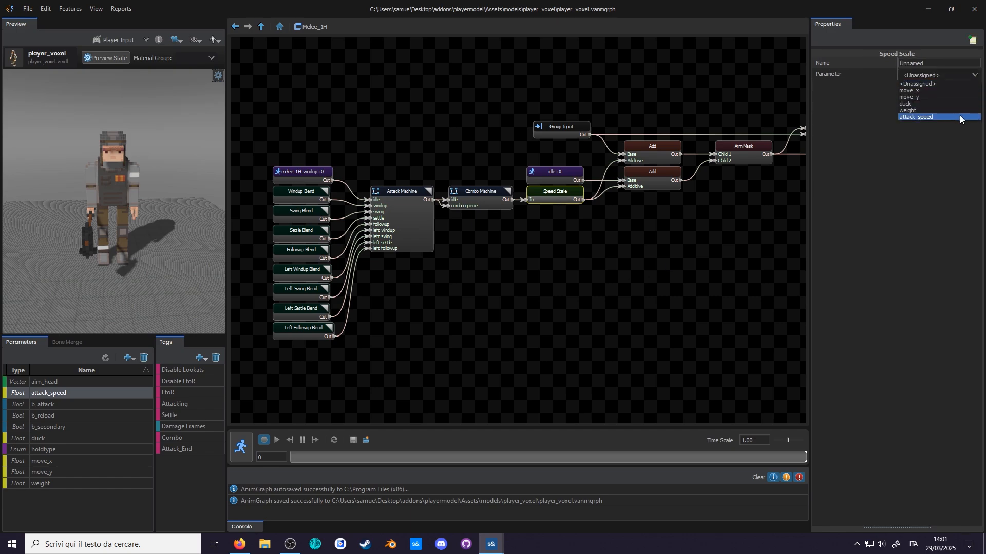
{"action": "left_click", "coordinate": [962, 120]}
Step: Preview attacks with attack_speed at 0.33 and 2.00, and with weight reduced to 0.10
{"action": "left_click", "coordinate": [64, 404]}
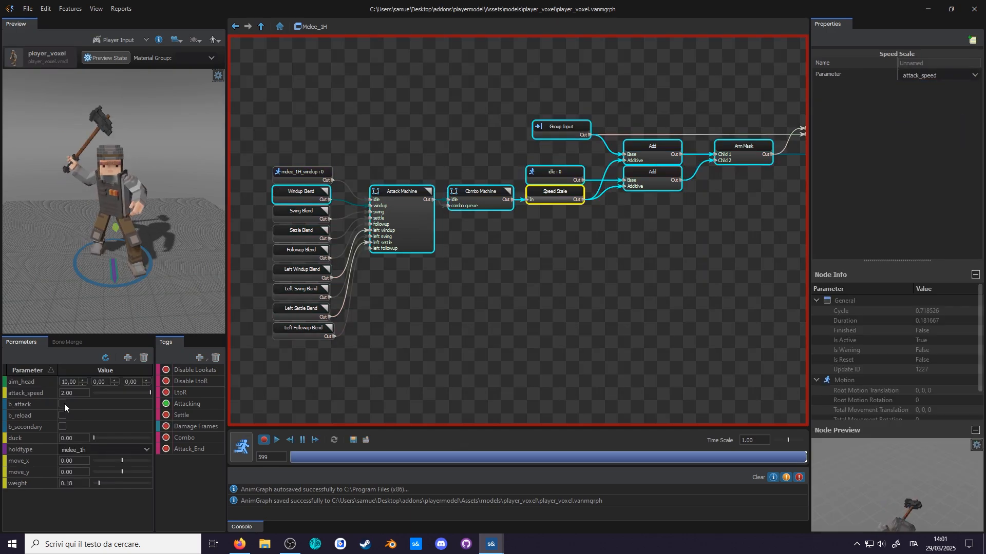
{"action": "left_click_drag", "start_coordinate": [121, 394], "coordinate": [103, 394]}
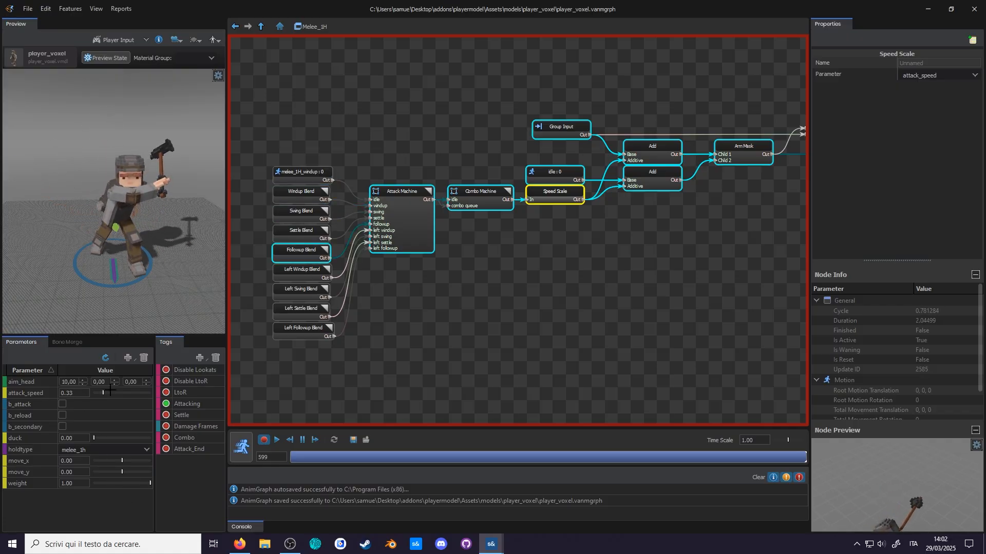
{"action": "left_click_drag", "start_coordinate": [103, 393], "coordinate": [153, 393]}
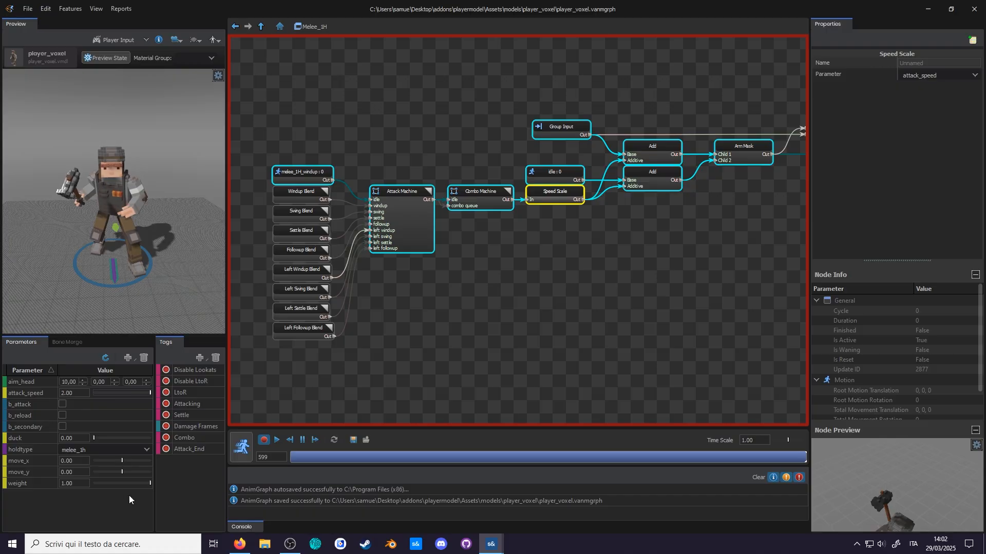
{"action": "left_click_drag", "start_coordinate": [150, 484], "coordinate": [91, 482]}
{"action": "left_click", "coordinate": [63, 404]}
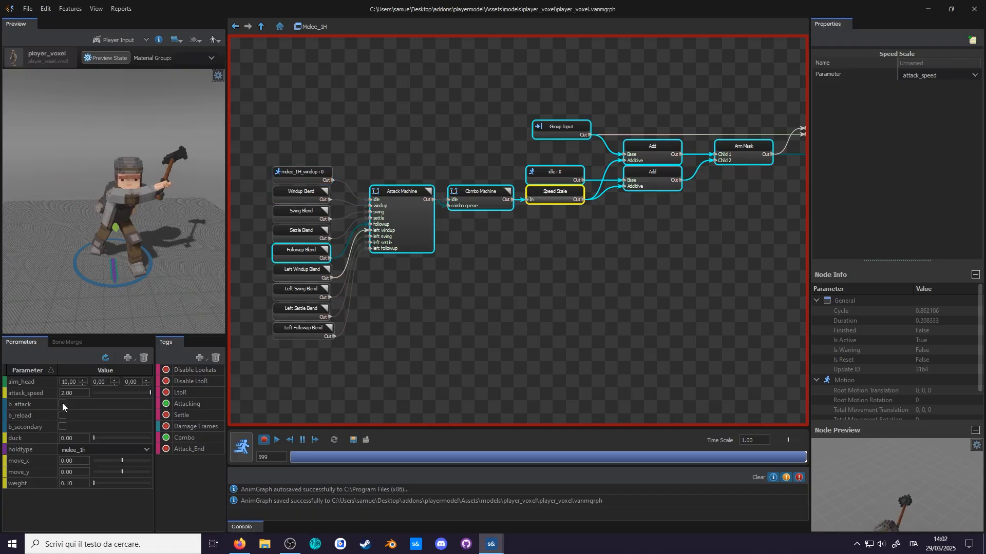
{"action": "middle_click_drag", "start_coordinate": [547, 225], "coordinate": [475, 299]}
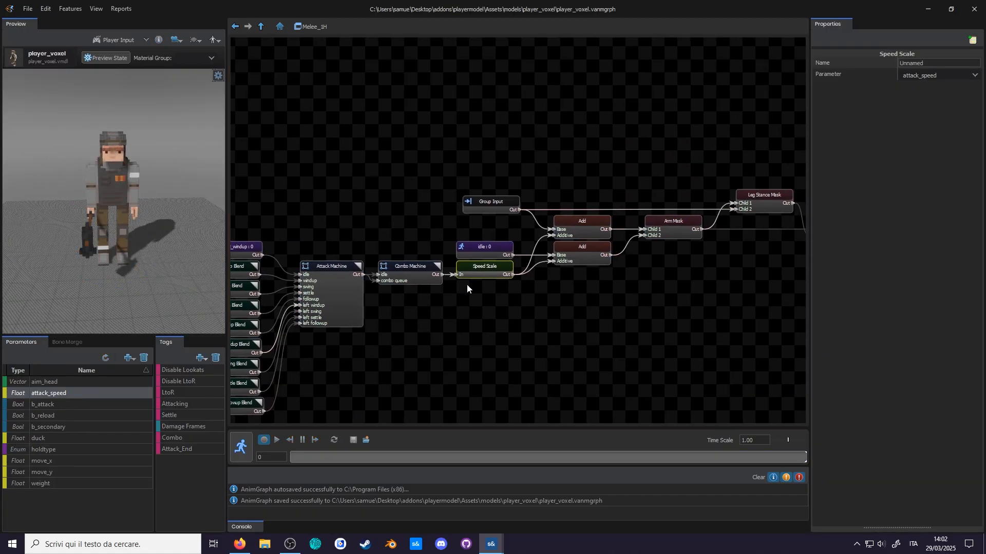
{"action": "middle_click_drag", "start_coordinate": [668, 289], "coordinate": [401, 298]}
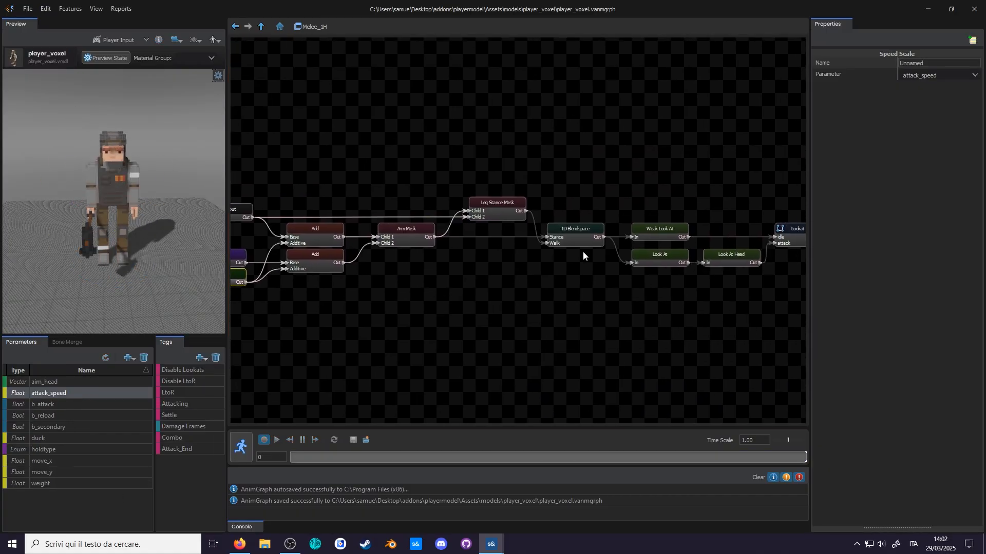
{"action": "middle_click_drag", "start_coordinate": [659, 260], "coordinate": [517, 268]}
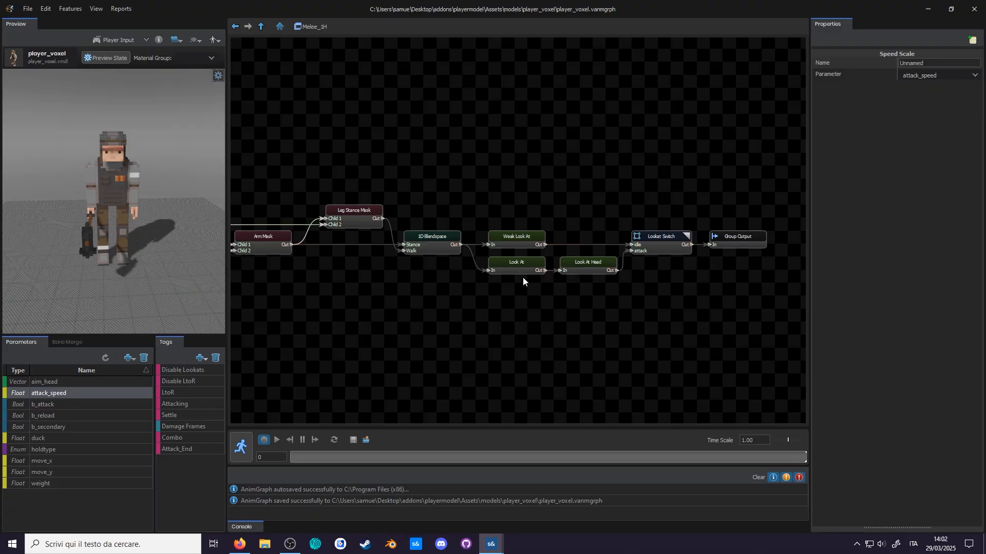
{"action": "middle_click_drag", "start_coordinate": [412, 317], "coordinate": [654, 279]}
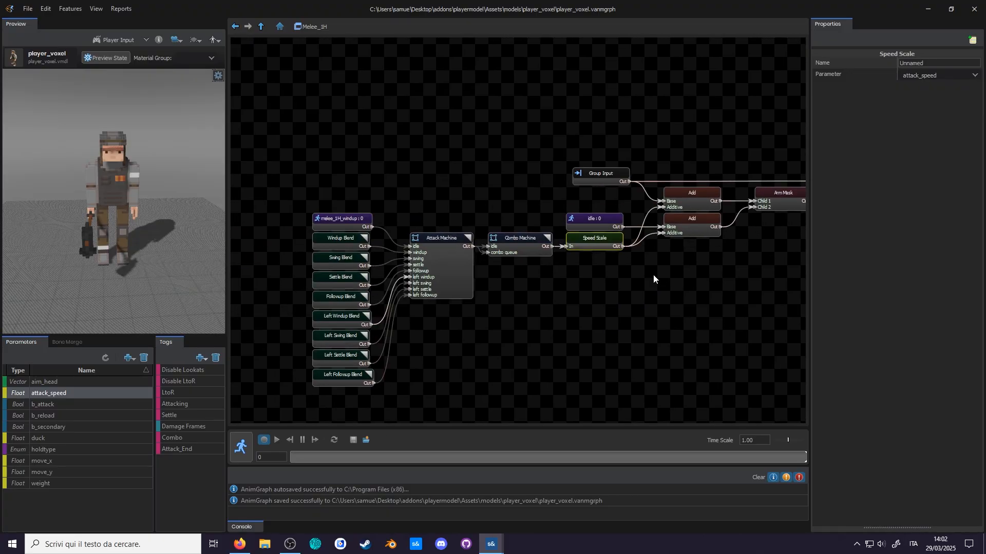
Step: Run the preview again and test attacks while varying attack_speed between 0.53 and 1.14, and stop the preview
{"action": "left_click", "coordinate": [241, 446]}
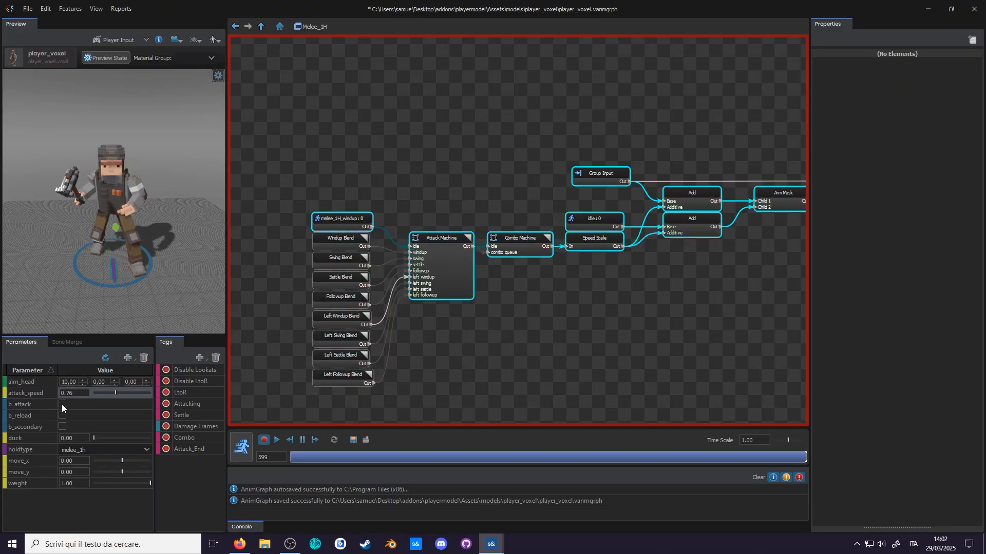
{"action": "left_click", "coordinate": [62, 404]}
{"action": "mouse_move", "coordinate": [115, 393]}
{"action": "left_mouse_down"}
{"action": "mouse_move", "coordinate": [98, 393]}
{"action": "mouse_move", "coordinate": [120, 393]}
{"action": "left_mouse_up"}
{"action": "left_click", "coordinate": [62, 405]}
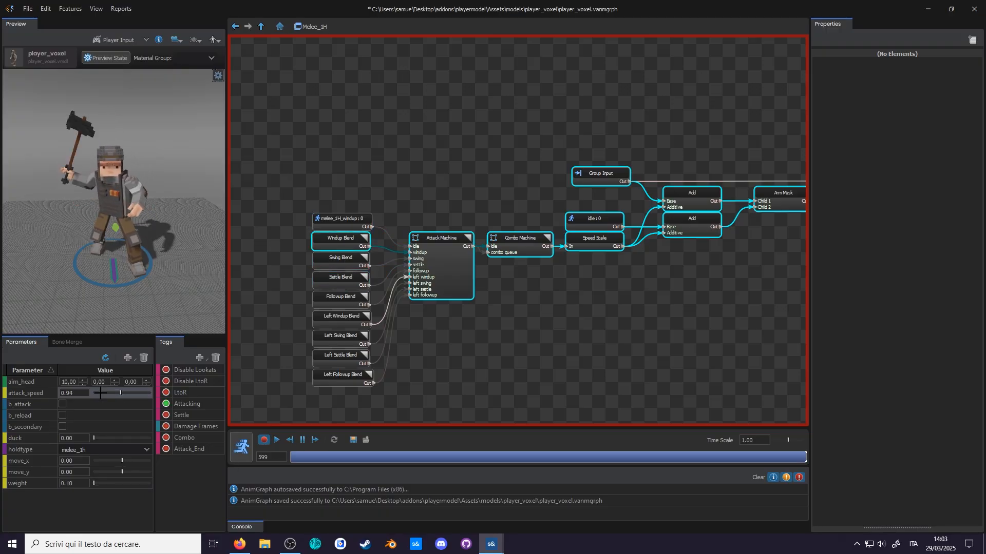
{"action": "mouse_move", "coordinate": [120, 393]}
{"action": "left_mouse_down"}
{"action": "mouse_move", "coordinate": [108, 391]}
{"action": "mouse_move", "coordinate": [118, 393]}
{"action": "left_mouse_up"}
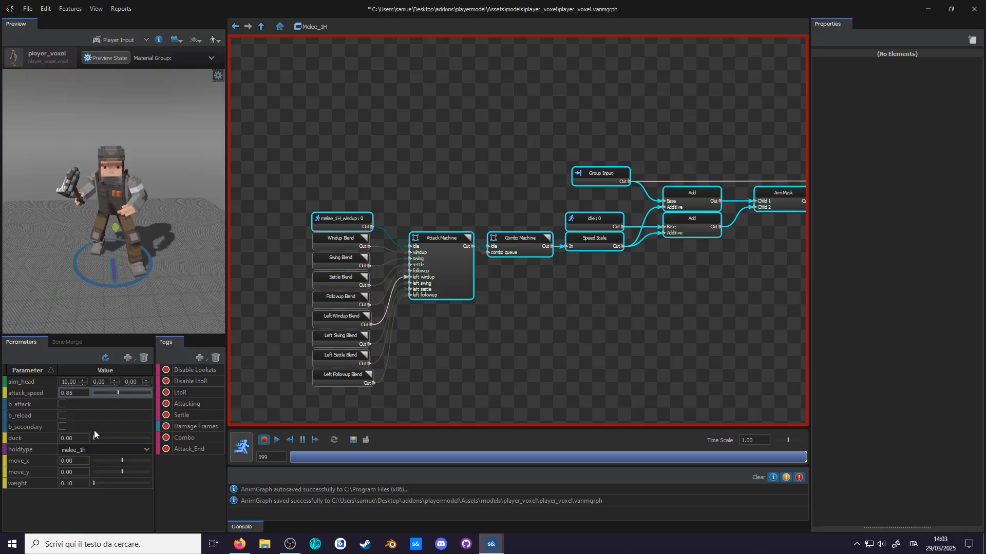
{"action": "left_click", "coordinate": [109, 392]}
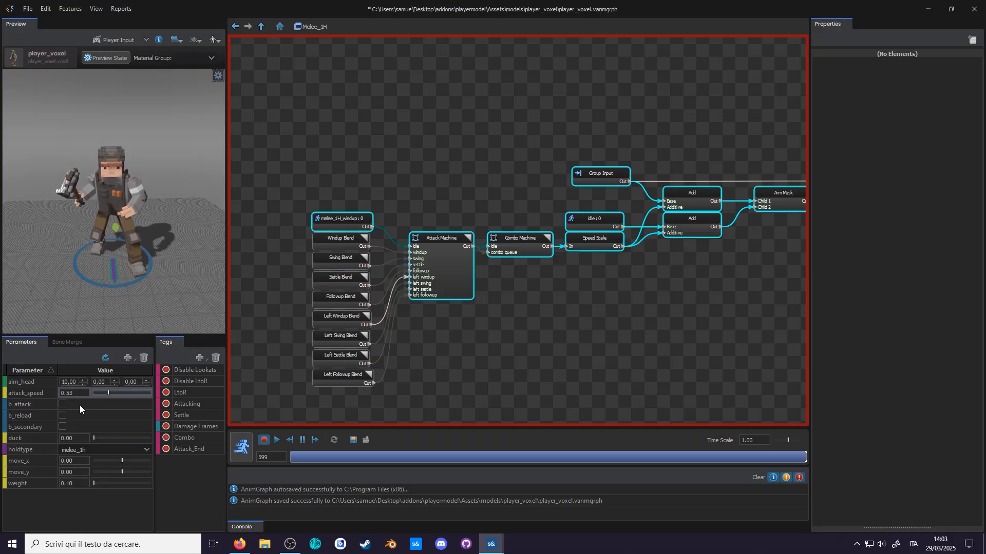
{"action": "left_click", "coordinate": [63, 405]}
{"action": "left_click_drag", "start_coordinate": [103, 394], "coordinate": [125, 394]}
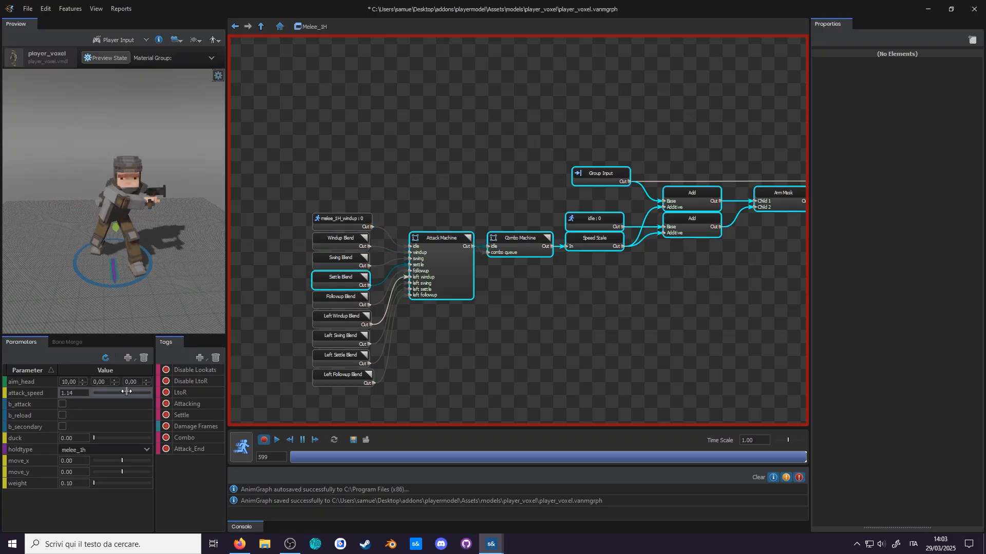
{"action": "left_click", "coordinate": [242, 456]}
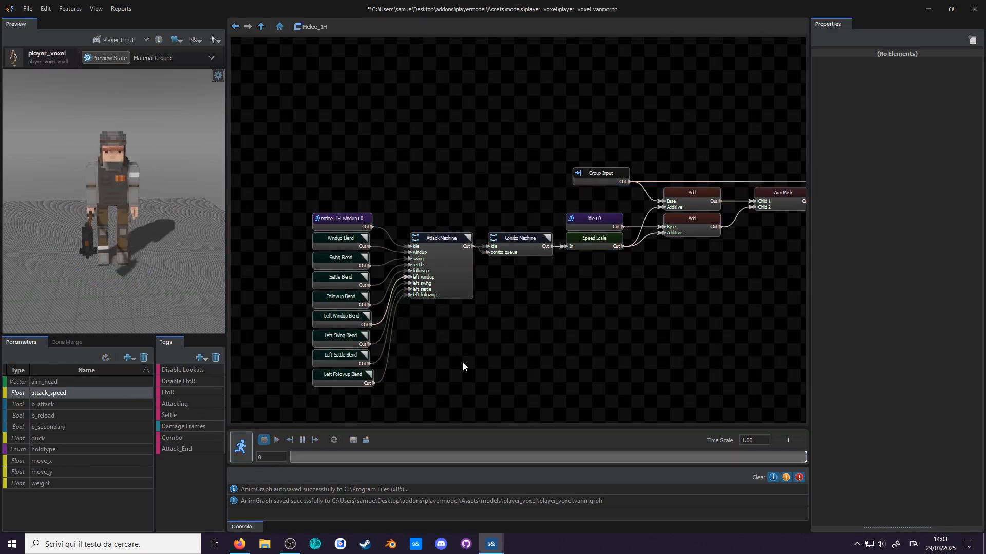
Step: Add a Cycle Control node and wire it between Windup Blend and the Attack Machine's windup input
{"action": "right_click", "coordinate": [469, 337]}
{"action": "mouse_move", "coordinate": [492, 342]}
{"action": "type", "text": "cyc"}
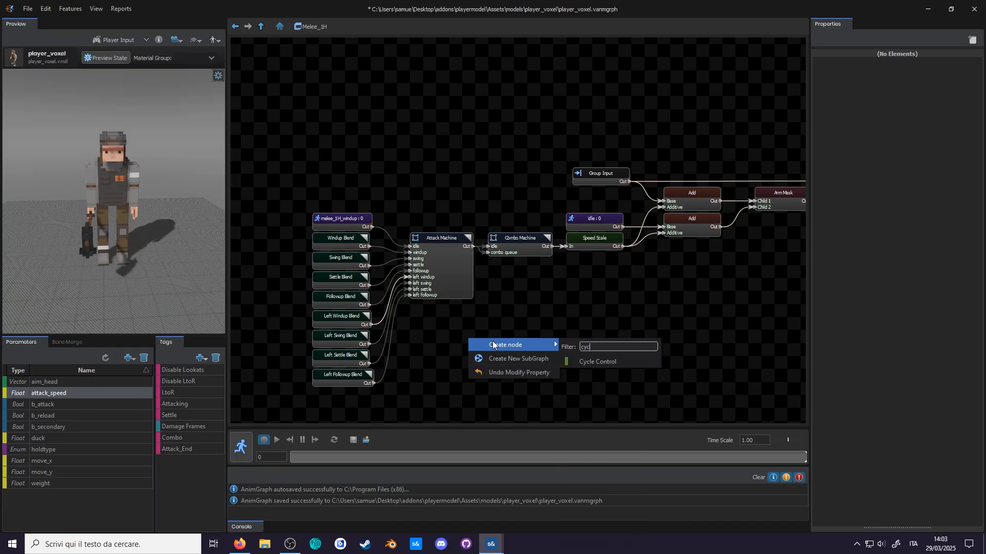
{"action": "left_click", "coordinate": [577, 361]}
{"action": "left_click_drag", "start_coordinate": [505, 343], "coordinate": [498, 350]}
{"action": "middle_click_drag", "start_coordinate": [495, 351], "coordinate": [698, 326]}
{"action": "left_click_drag", "start_coordinate": [698, 326], "coordinate": [665, 312]}
{"action": "left_click_drag", "start_coordinate": [544, 212], "coordinate": [421, 212]}
{"action": "left_click_drag", "start_coordinate": [657, 310], "coordinate": [540, 213]}
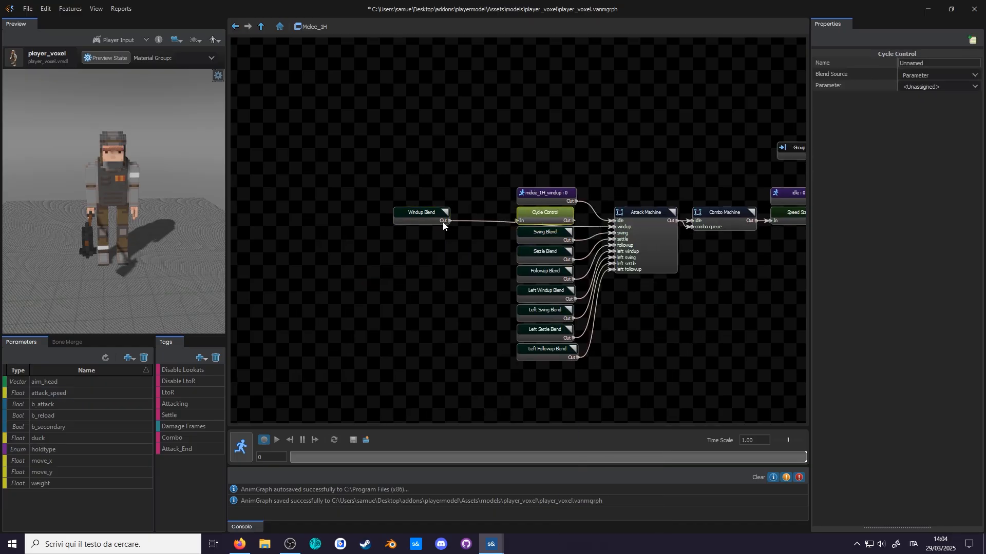
{"action": "left_click_drag", "start_coordinate": [448, 221], "coordinate": [518, 221]}
{"action": "left_click_drag", "start_coordinate": [573, 221], "coordinate": [614, 227]}
{"action": "left_click_drag", "start_coordinate": [421, 212], "coordinate": [467, 212]}
Step: Create a float parameter named charge_cycle
{"action": "left_click", "coordinate": [544, 212]}
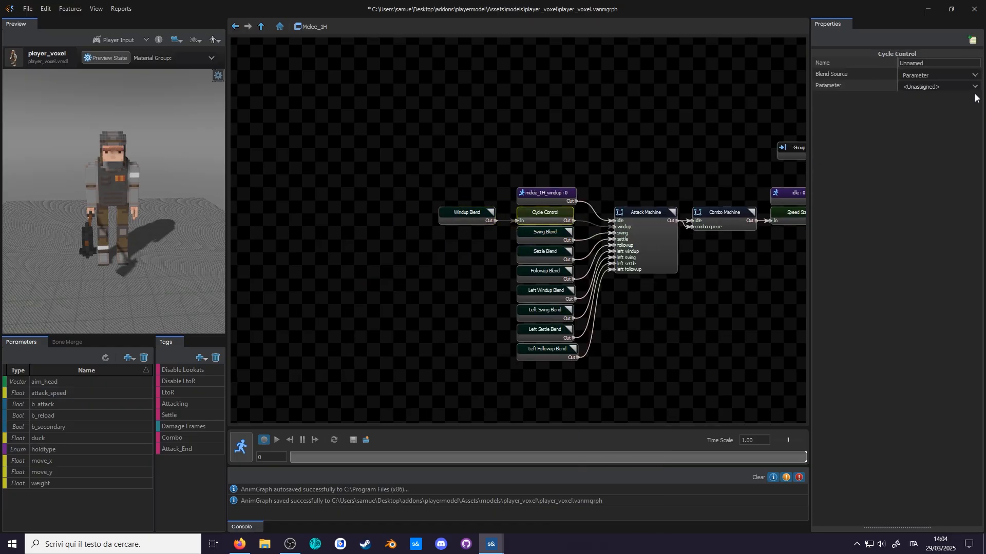
{"action": "left_click", "coordinate": [127, 359]}
{"action": "left_click", "coordinate": [147, 397]}
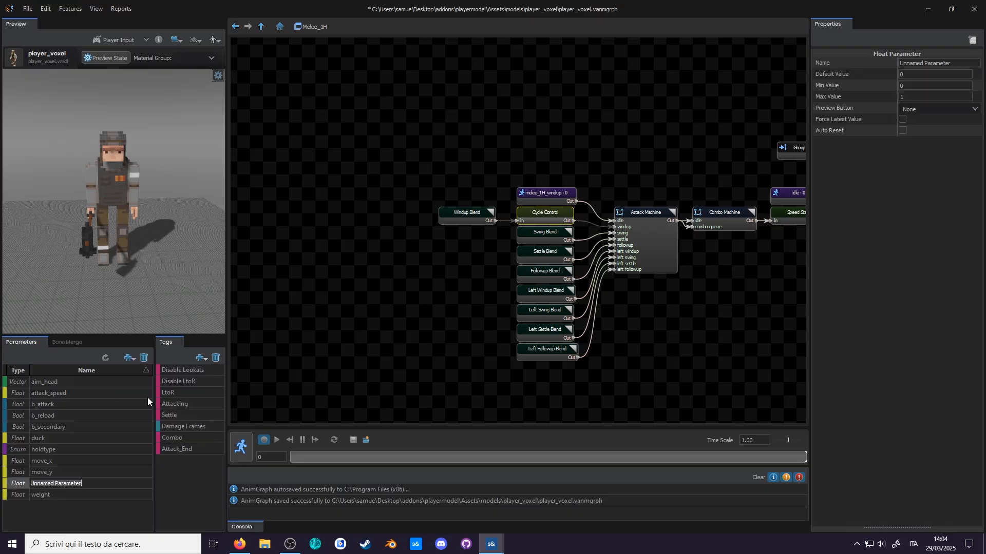
{"action": "type", "text": "charge_cycle"}
{"action": "key", "text": "Return"}
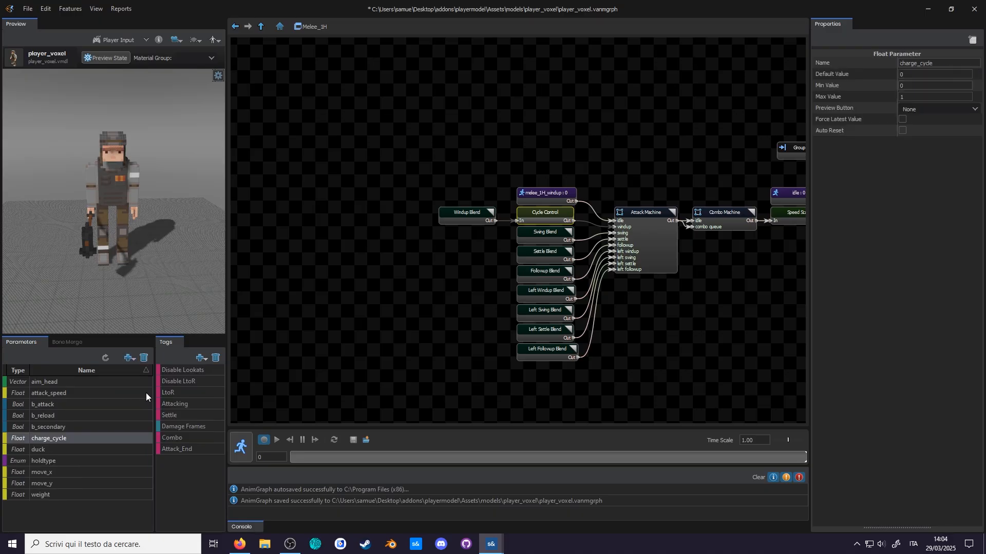
Step: Assign the charge_cycle parameter to the Cycle Control node
{"action": "left_click", "coordinate": [545, 212]}
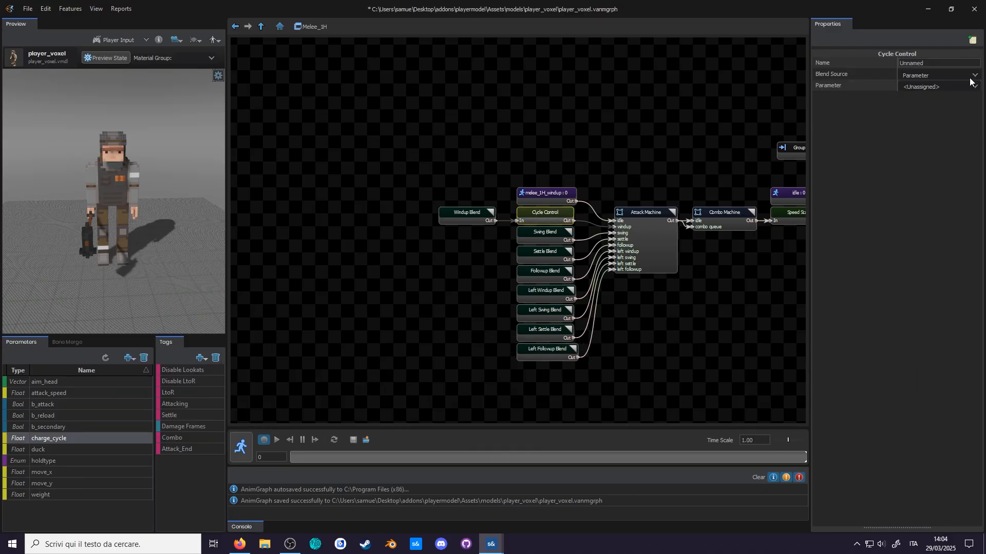
{"action": "left_click", "coordinate": [973, 87]}
{"action": "left_click", "coordinate": [948, 137]}
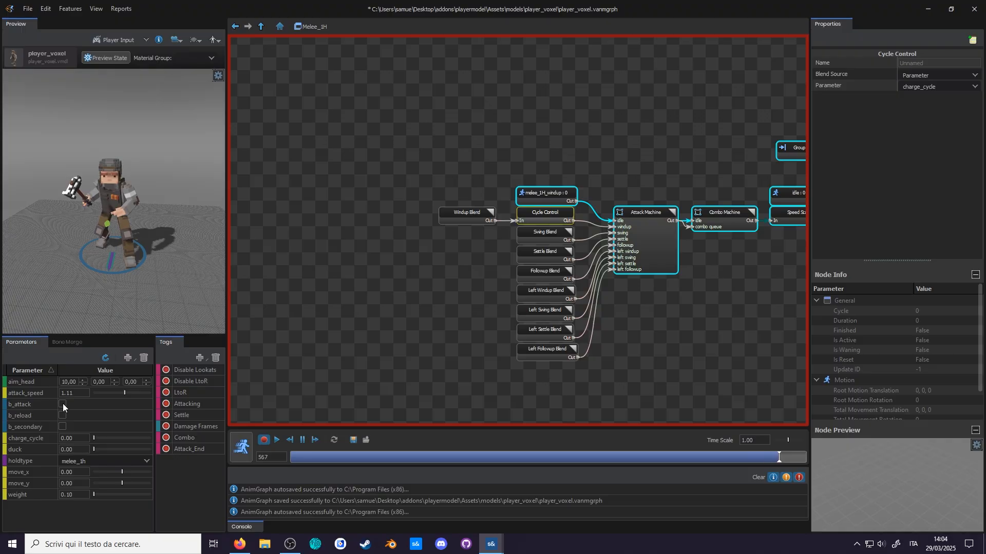
Step: Preview an attack while varying charge_cycle up to 1.00, check the Attack Machine's windup-to-swing transition, and stop the preview
{"action": "left_click", "coordinate": [63, 403]}
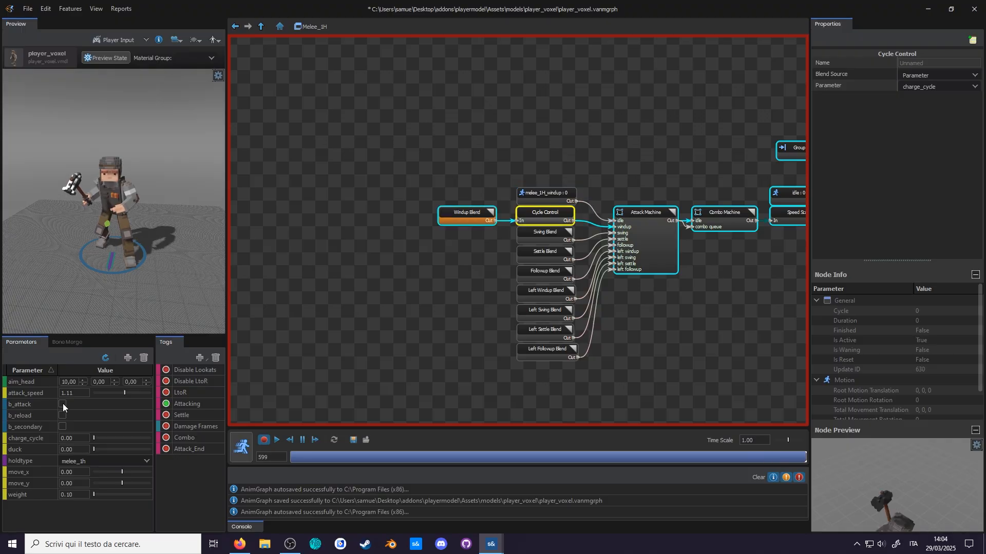
{"action": "left_click_drag", "start_coordinate": [94, 438], "coordinate": [154, 427]}
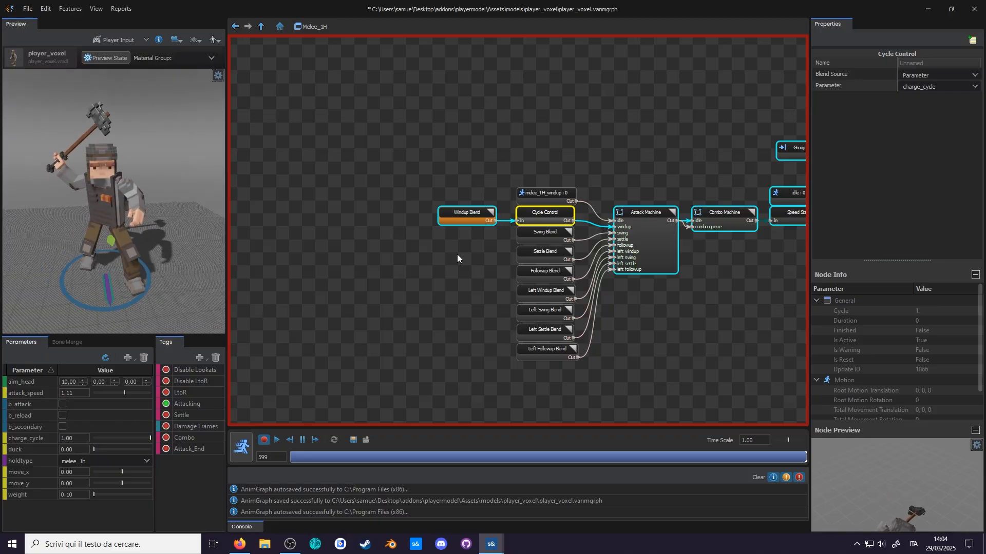
{"action": "double_click", "coordinate": [645, 212]}
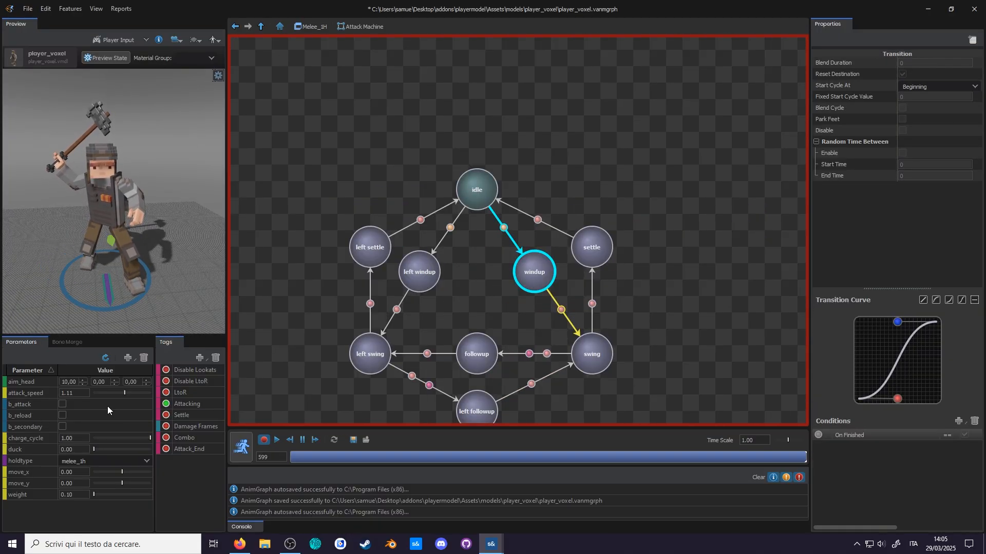
{"action": "mouse_move", "coordinate": [149, 438]}
{"action": "left_mouse_down"}
{"action": "mouse_move", "coordinate": [106, 439]}
{"action": "mouse_move", "coordinate": [146, 438]}
{"action": "left_mouse_up"}
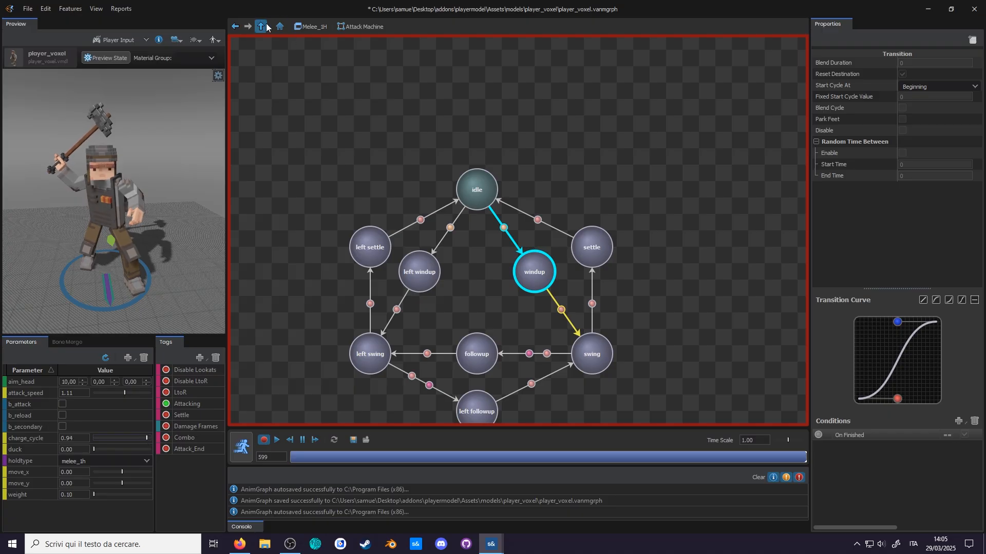
{"action": "left_click", "coordinate": [261, 26]}
{"action": "left_click", "coordinate": [241, 457]}
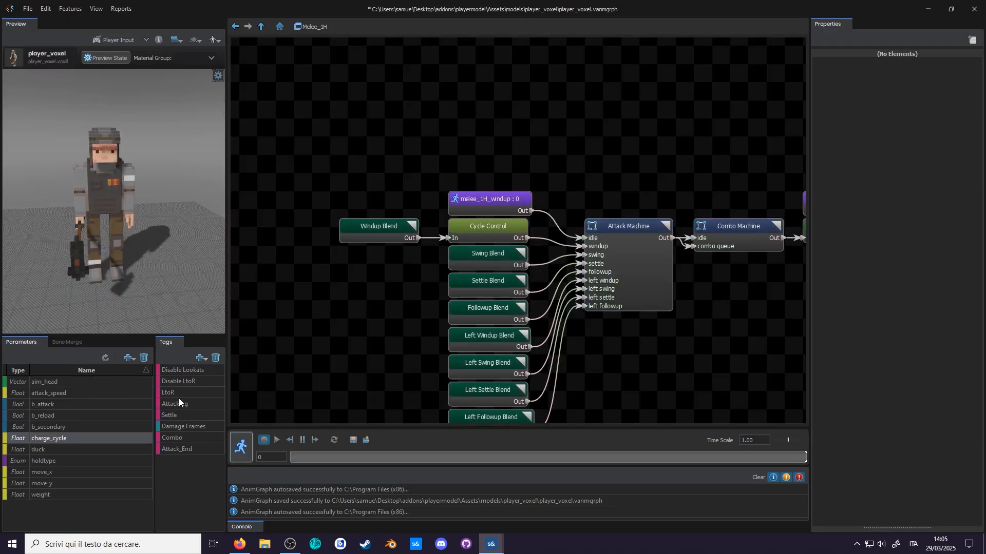
Step: Create a bool parameter named charge
{"action": "left_click", "coordinate": [128, 361]}
{"action": "left_click", "coordinate": [138, 375]}
{"action": "type", "text": "charge"}
{"action": "key", "text": "Return"}
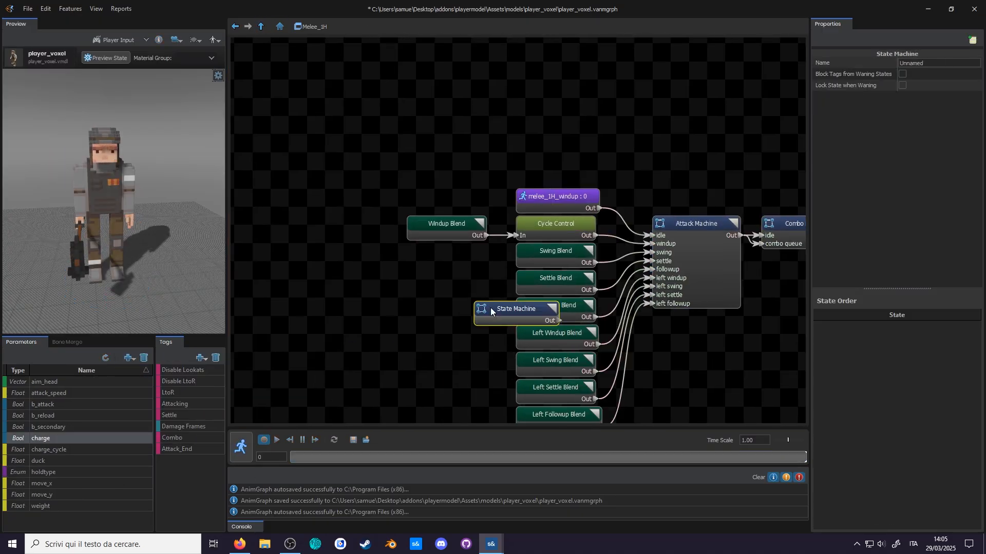
Step: Build a state machine named Charge Machine with regular as start state and a charge state, linked by transitions both ways
{"action": "type", "text": "Charge Machine"}
{"action": "double_click", "coordinate": [447, 315]}
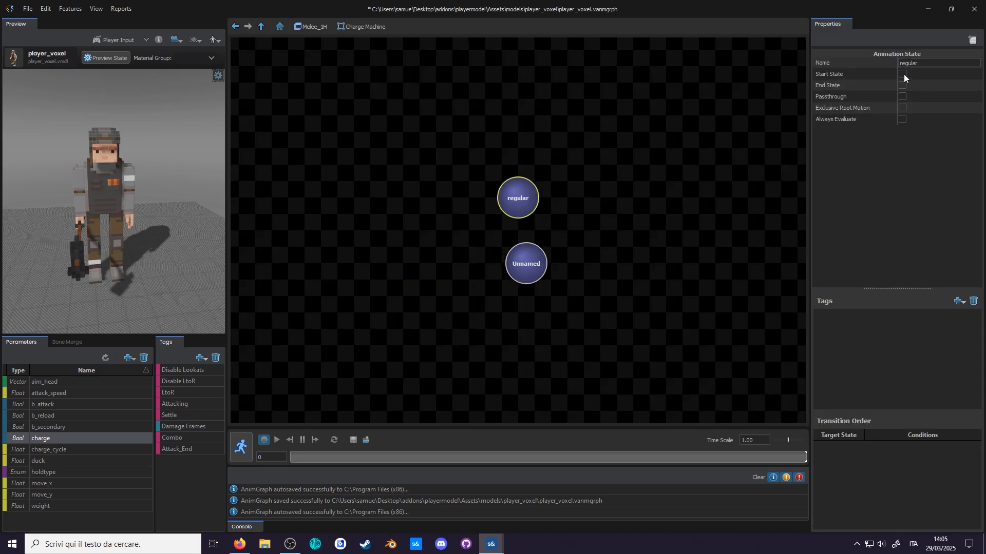
{"action": "left_click", "coordinate": [902, 74]}
{"action": "left_click", "coordinate": [523, 286]}
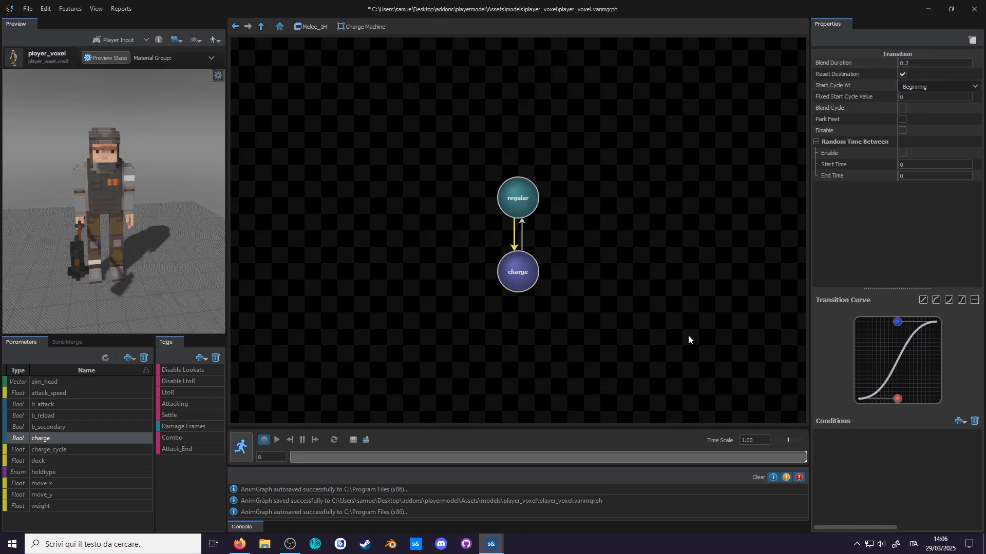
Step: Add a charge parameter condition to the transition into the charge state, and paste it onto the return transition with the value false
{"action": "left_click", "coordinate": [958, 420]}
{"action": "left_click", "coordinate": [940, 500]}
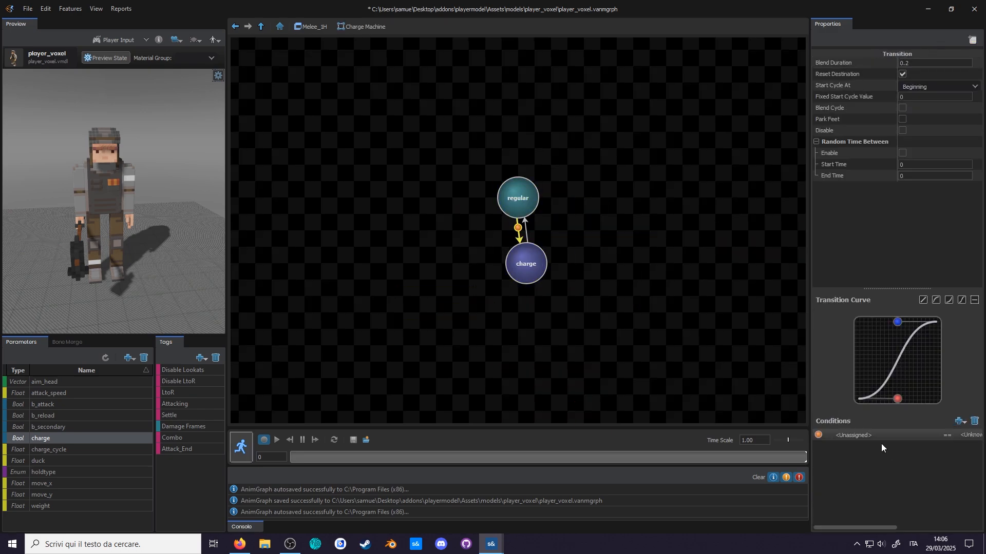
{"action": "left_click", "coordinate": [873, 436]}
{"action": "left_click", "coordinate": [861, 524]}
{"action": "left_click", "coordinate": [964, 436]}
{"action": "left_click_drag", "start_coordinate": [514, 273], "coordinate": [527, 288]}
{"action": "left_click", "coordinate": [513, 245]}
{"action": "left_click", "coordinate": [522, 246]}
{"action": "key", "text": "ctrl+v"}
{"action": "left_click_drag", "start_coordinate": [529, 214], "coordinate": [532, 214]}
Step: Set the blend duration of both Charge Machine transitions to 0
{"action": "left_click", "coordinate": [531, 241]}
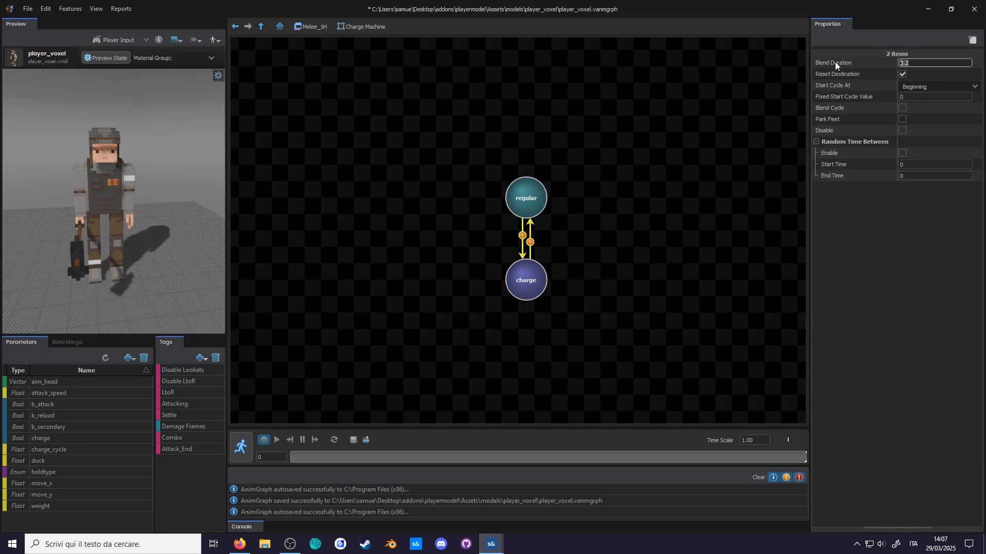
{"action": "type", "text": "0"}
{"action": "left_click", "coordinate": [609, 311]}
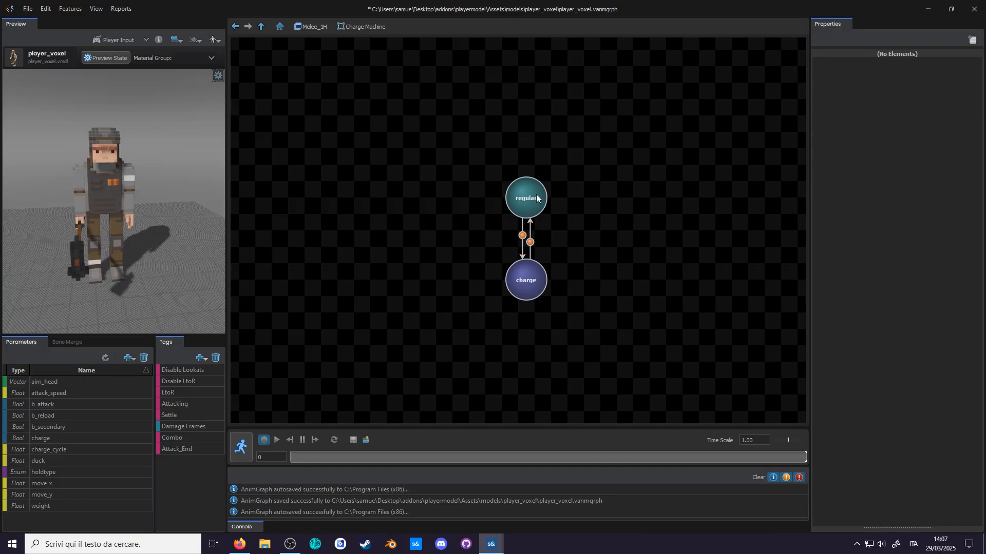
{"action": "left_click", "coordinate": [530, 242]}
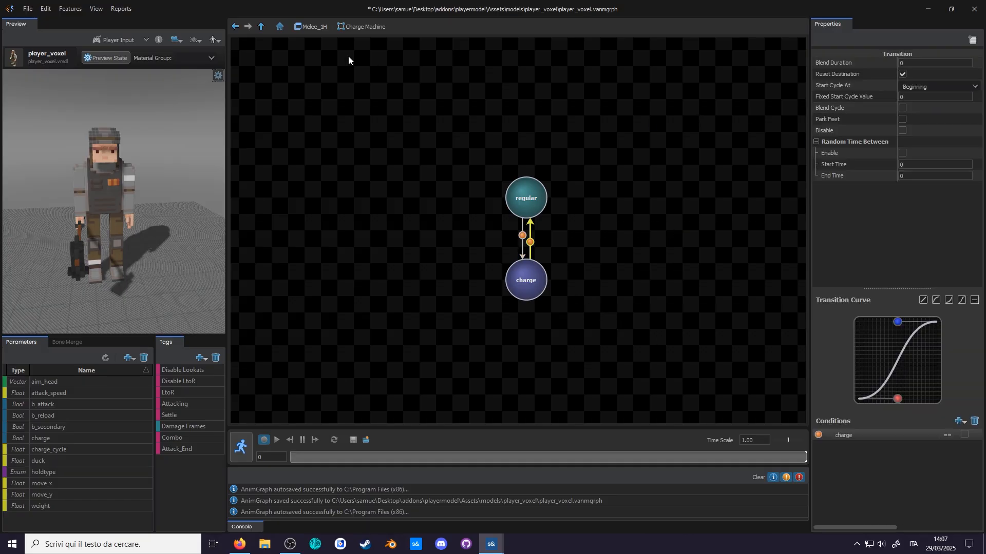
Step: Place the Charge Machine near Windup Blend and change the Start Cycle At option on its charge-to-regular transition
{"action": "left_click", "coordinate": [260, 27]}
{"action": "left_click_drag", "start_coordinate": [460, 326], "coordinate": [437, 204]}
{"action": "double_click", "coordinate": [464, 205]}
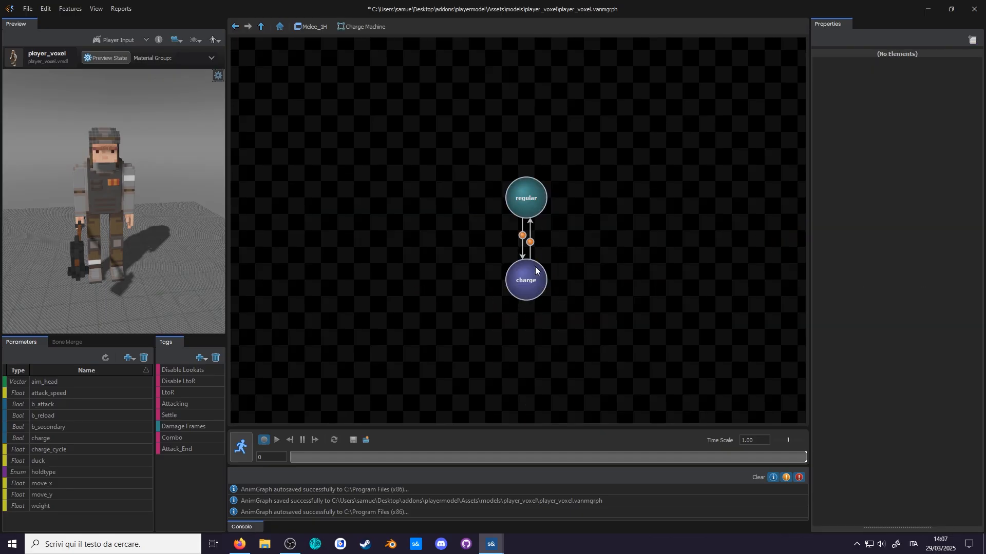
{"action": "left_click", "coordinate": [532, 246]}
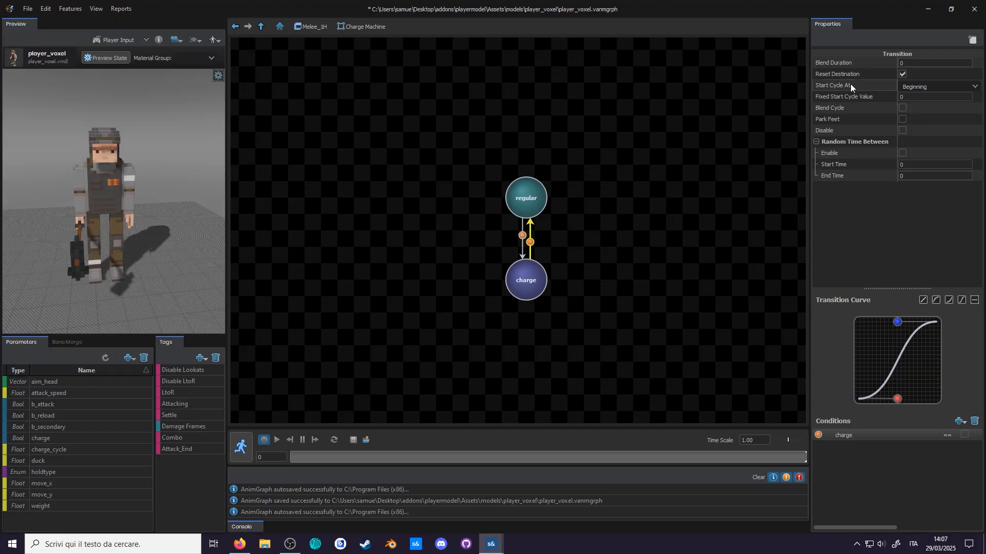
{"action": "left_click", "coordinate": [975, 88]}
{"action": "left_click", "coordinate": [959, 101]}
Step: Wire Windup Blend into the Charge Machine's regular input and through Cycle Control into charge, with its output feeding the Attack Machine's windup
{"action": "left_click", "coordinate": [310, 26]}
{"action": "left_click_drag", "start_coordinate": [415, 205], "coordinate": [416, 208]}
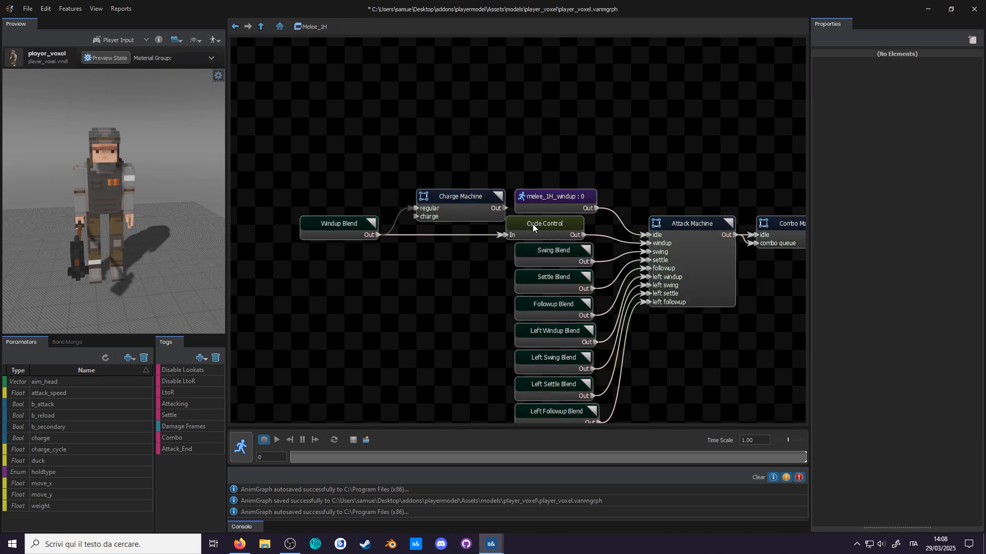
{"action": "left_click_drag", "start_coordinate": [532, 224], "coordinate": [407, 269]}
{"action": "left_click_drag", "start_coordinate": [494, 216], "coordinate": [648, 243]}
{"action": "middle_click_drag", "start_coordinate": [508, 259], "coordinate": [508, 222]}
{"action": "left_click_drag", "start_coordinate": [508, 221], "coordinate": [575, 395]}
{"action": "left_click_drag", "start_coordinate": [555, 225], "coordinate": [555, 233]}
{"action": "left_click_drag", "start_coordinate": [427, 242], "coordinate": [445, 224]}
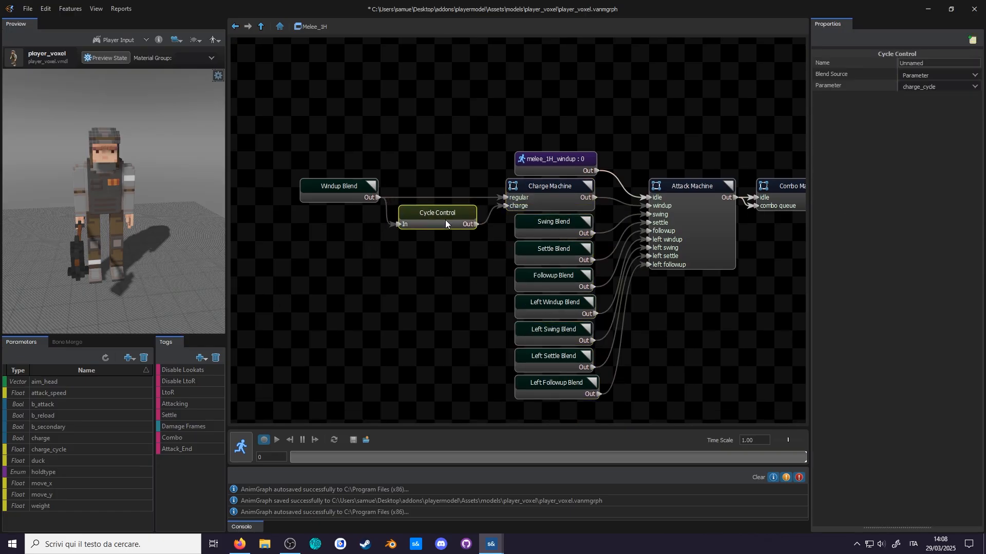
{"action": "left_click", "coordinate": [447, 279]}
Step: Preview an attack with charge enabled, raise charge_cycle to 1.00, and release charge
{"action": "left_click", "coordinate": [240, 446]}
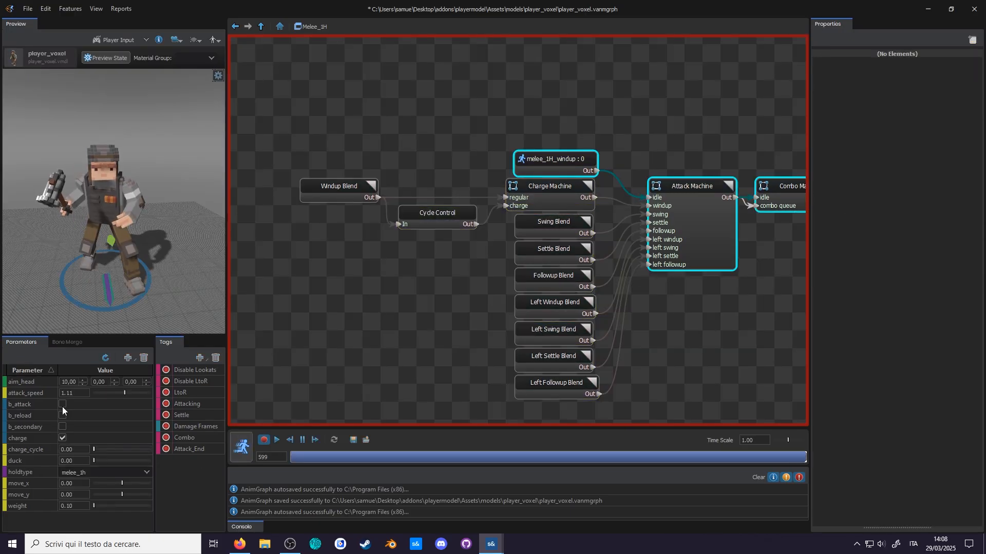
{"action": "left_click", "coordinate": [63, 405]}
{"action": "left_click_drag", "start_coordinate": [94, 450], "coordinate": [160, 450]}
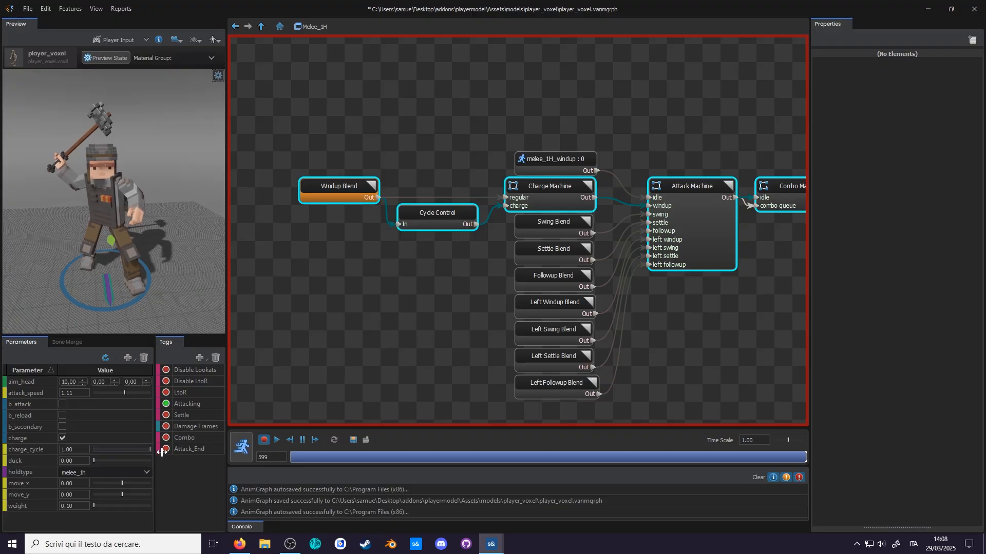
{"action": "left_click", "coordinate": [63, 438]}
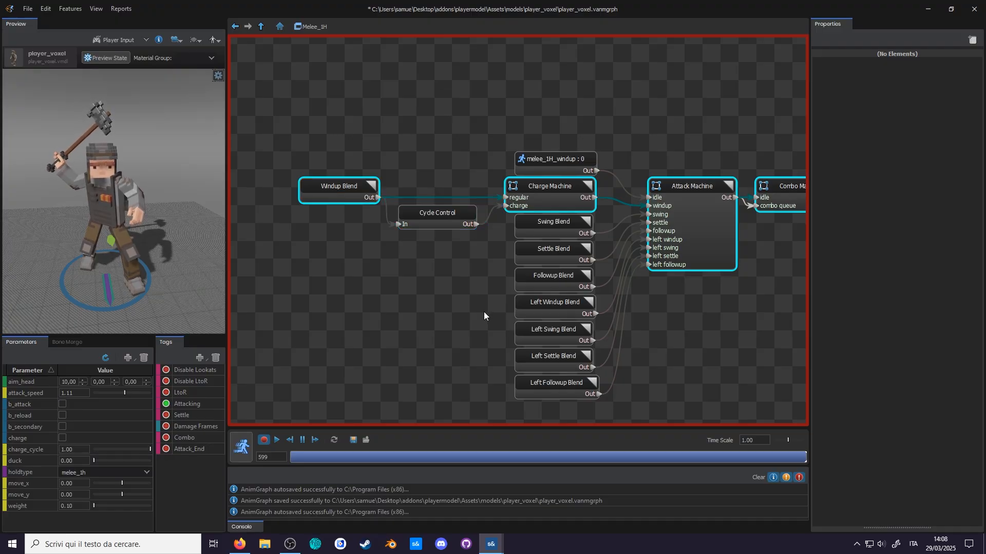
Step: Inspect the windup-to-swing transition inside the Attack Machine during the preview, and stop the preview
{"action": "middle_click_drag", "start_coordinate": [646, 253], "coordinate": [558, 288]}
{"action": "double_click", "coordinate": [560, 288]}
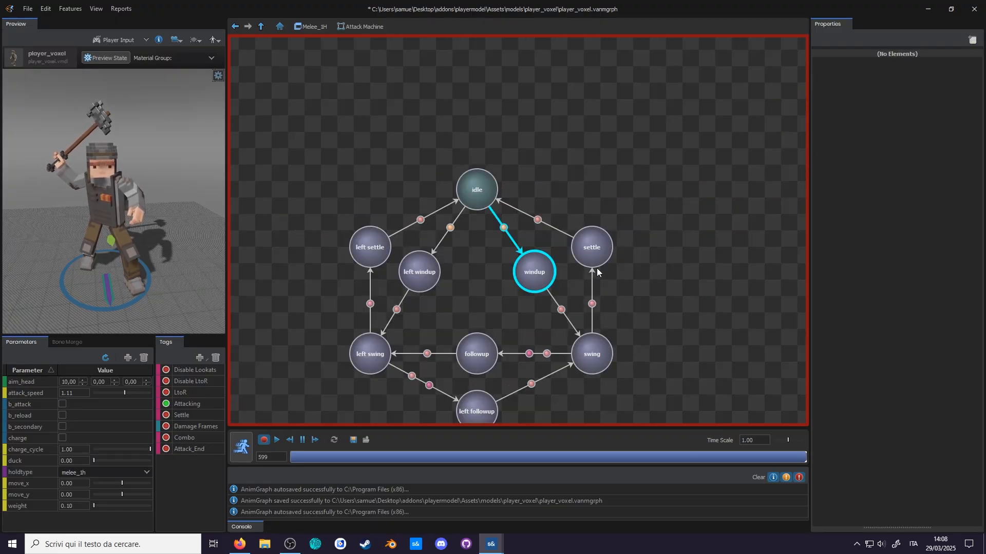
{"action": "left_click", "coordinate": [560, 310]}
{"action": "left_click", "coordinate": [261, 27]}
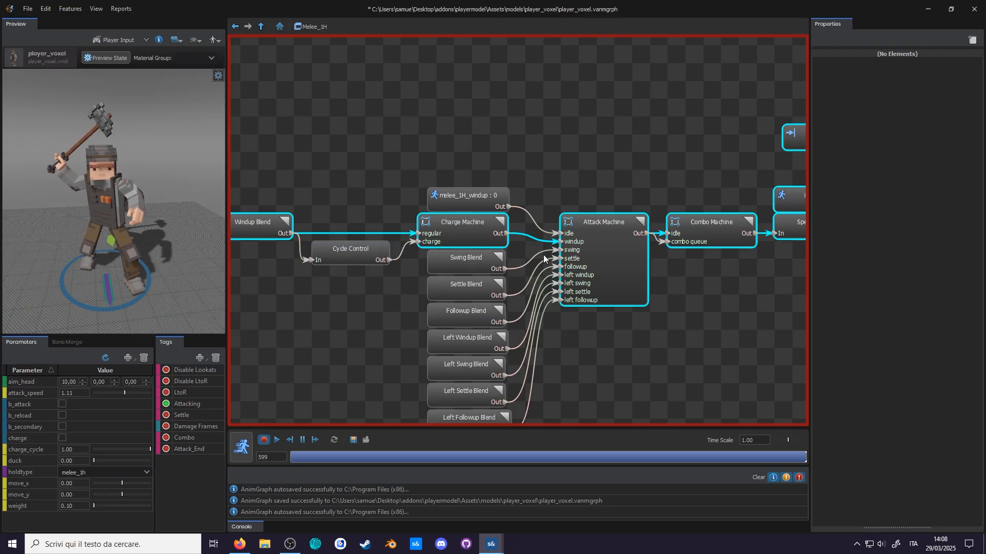
{"action": "left_click", "coordinate": [242, 452]}
Step: Mark the Charge Machine's regular state as an end state and return to the Melee_1H graph
{"action": "double_click", "coordinate": [451, 237]}
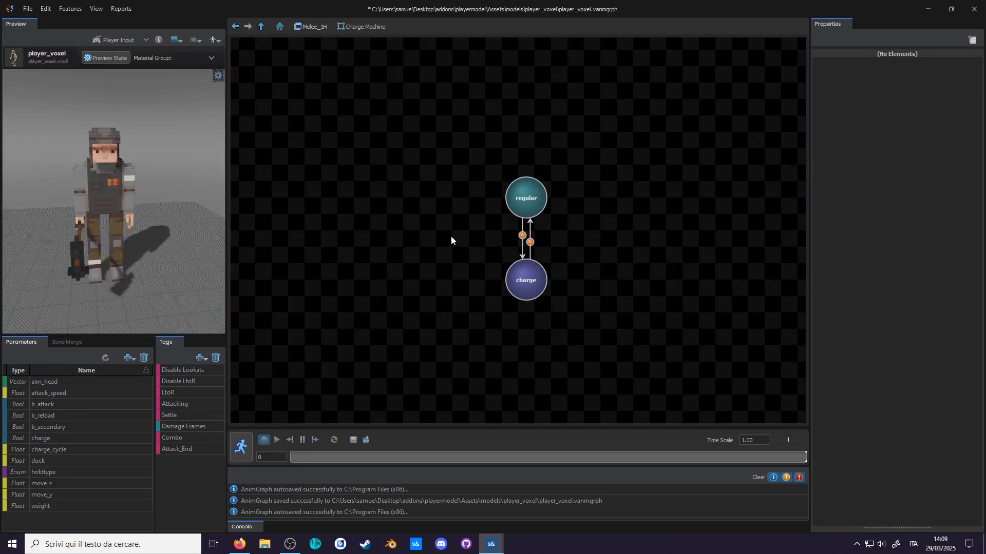
{"action": "left_click", "coordinate": [529, 280]}
{"action": "left_click", "coordinate": [537, 211]}
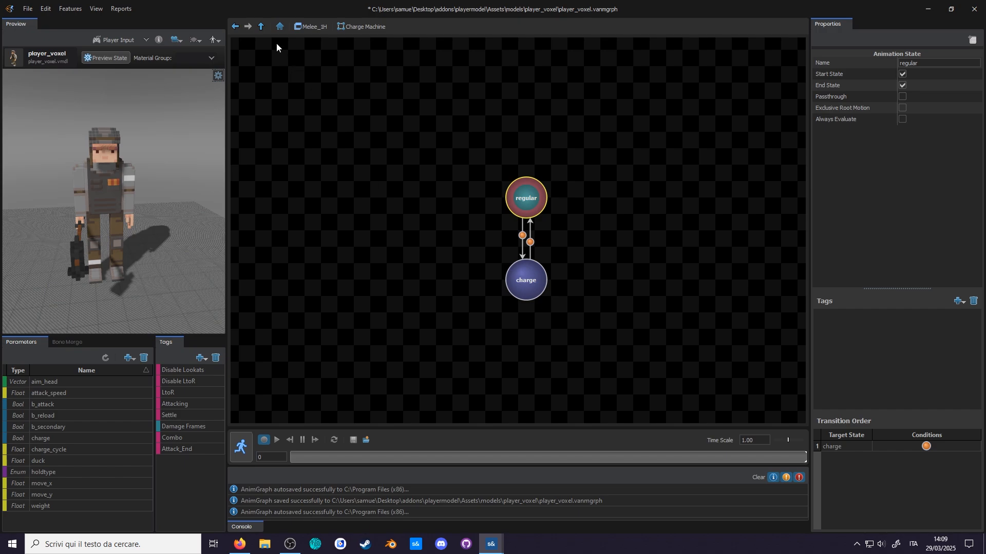
{"action": "left_click", "coordinate": [261, 28]}
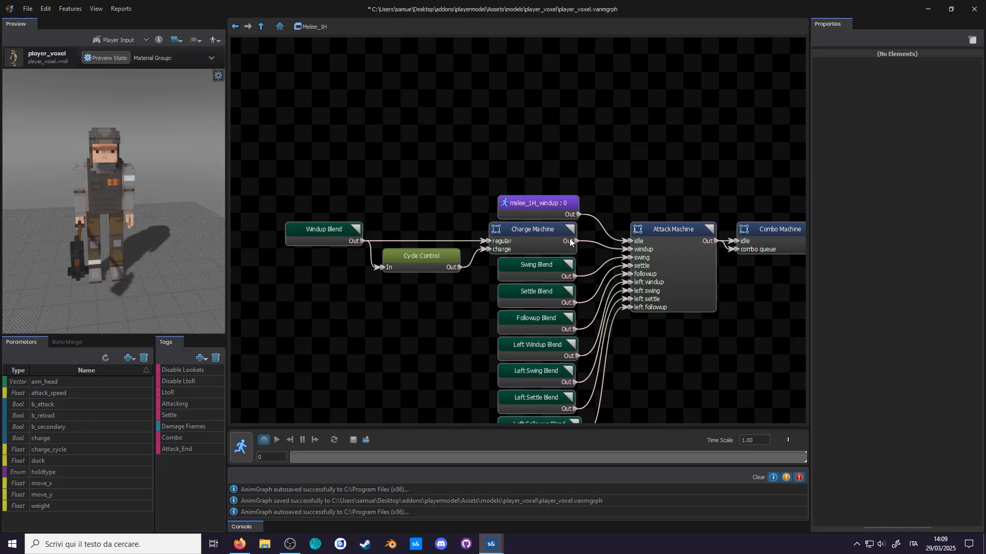
Step: Preview a charged attack again by enabling charge during the windup and releasing it
{"action": "left_click", "coordinate": [265, 441]}
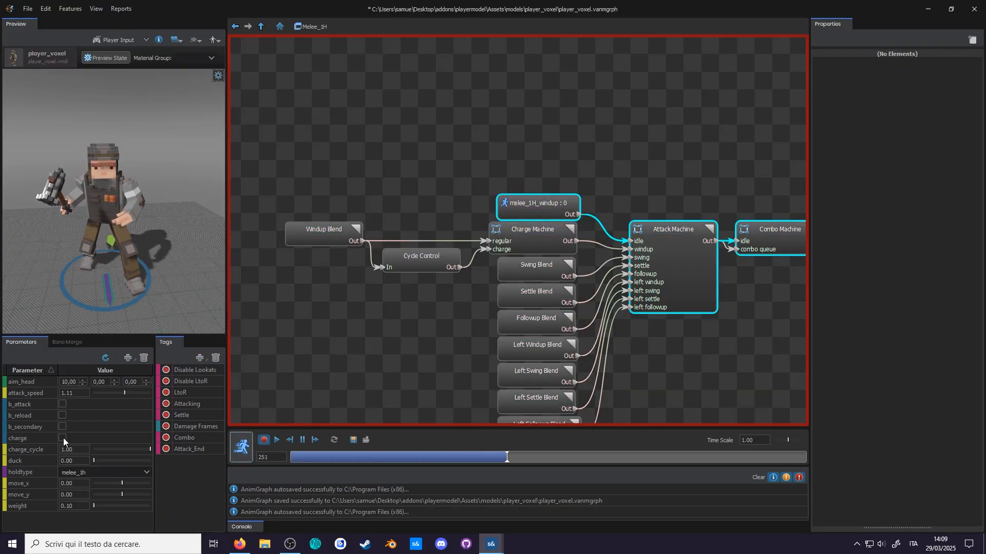
{"action": "left_click", "coordinate": [63, 439]}
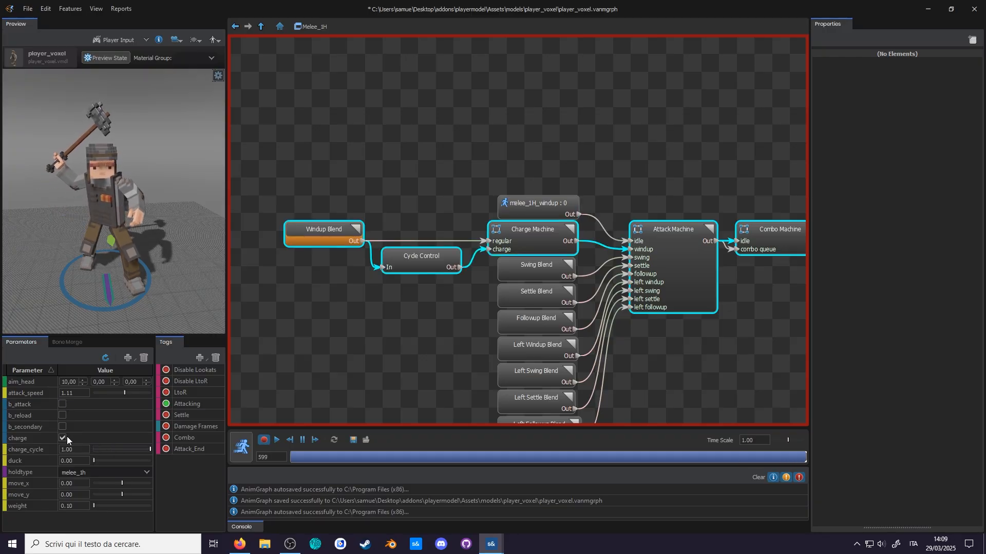
{"action": "left_click", "coordinate": [65, 439]}
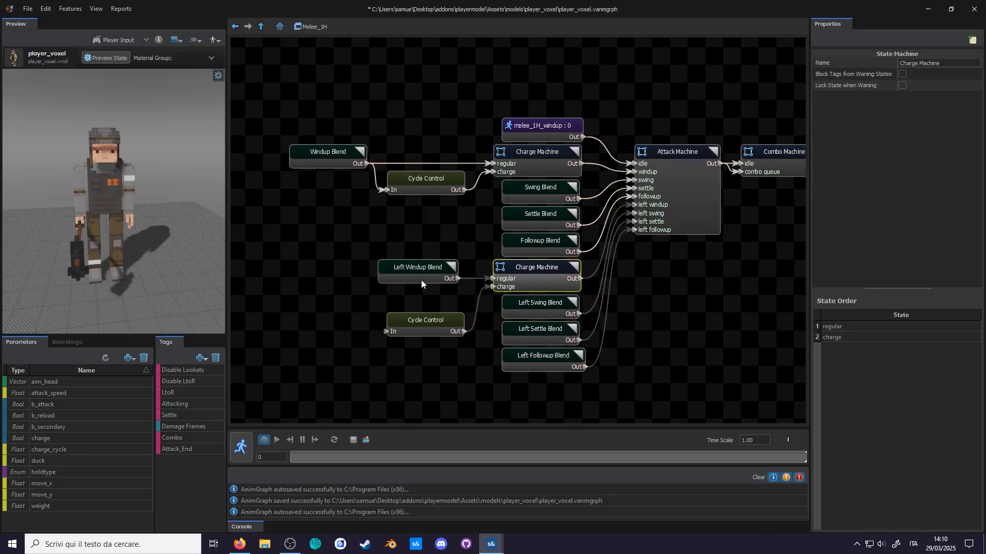
Step: Connect Left Windup Blend to the second Cycle Control and align both nodes beside the left Charge Machine
{"action": "left_click_drag", "start_coordinate": [421, 279], "coordinate": [341, 279]}
{"action": "left_click_drag", "start_coordinate": [379, 278], "coordinate": [387, 331]}
{"action": "left_click_drag", "start_coordinate": [425, 325], "coordinate": [425, 298]}
{"action": "left_click_drag", "start_coordinate": [336, 273], "coordinate": [318, 273]}
{"action": "left_click", "coordinate": [632, 349]}
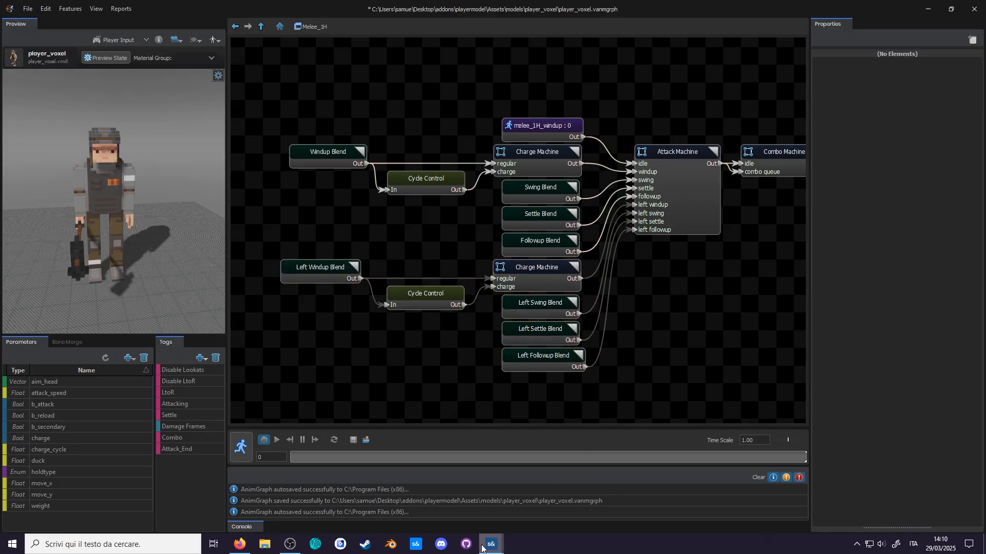
Step: Switch to ModelDoc, add the hold_sway.fbx animation to player_voxel, and compile the model
{"action": "mouse_move", "coordinate": [491, 544]}
{"action": "left_click", "coordinate": [431, 503]}
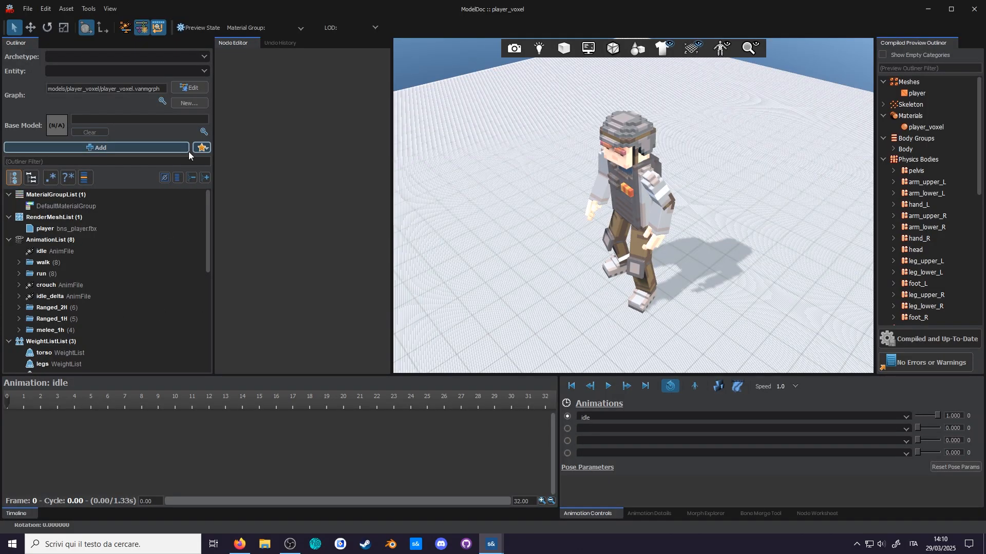
{"action": "left_click", "coordinate": [202, 148]}
{"action": "left_click", "coordinate": [235, 176]}
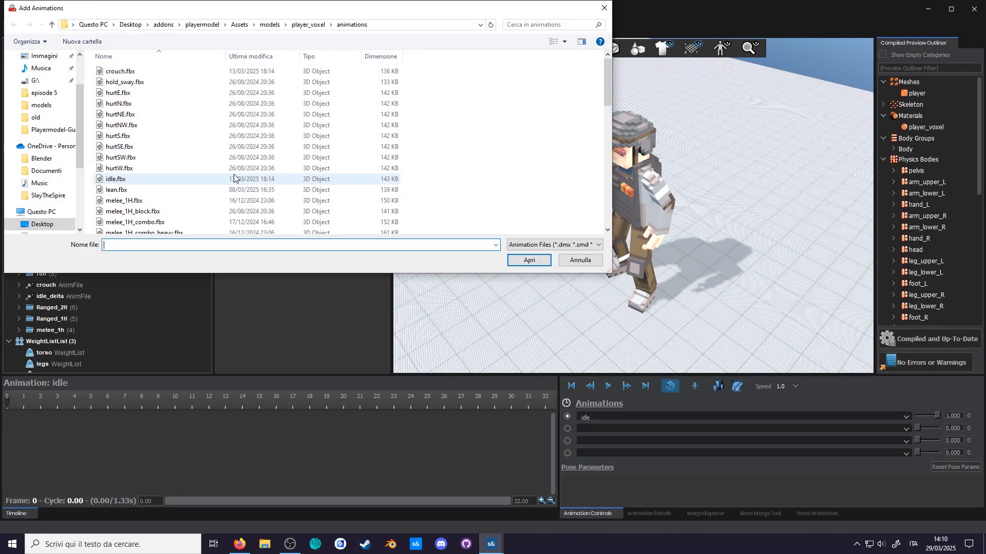
{"action": "double_click", "coordinate": [147, 86]}
{"action": "left_click", "coordinate": [928, 339]}
Step: Preview the imported hold_sway animation, modify its entry in the animation list, and recompile the model
{"action": "double_click", "coordinate": [52, 342]}
{"action": "right_click_drag", "start_coordinate": [634, 205], "coordinate": [633, 226]}
{"action": "mouse_move", "coordinate": [559, 224]}
{"action": "right_mouse_down"}
{"action": "mouse_move", "coordinate": [559, 205]}
{"action": "mouse_move", "coordinate": [575, 224]}
{"action": "mouse_move", "coordinate": [559, 224]}
{"action": "right_mouse_up"}
{"action": "right_click", "coordinate": [48, 341]}
{"action": "left_click", "coordinate": [92, 234]}
{"action": "left_click", "coordinate": [902, 341]}
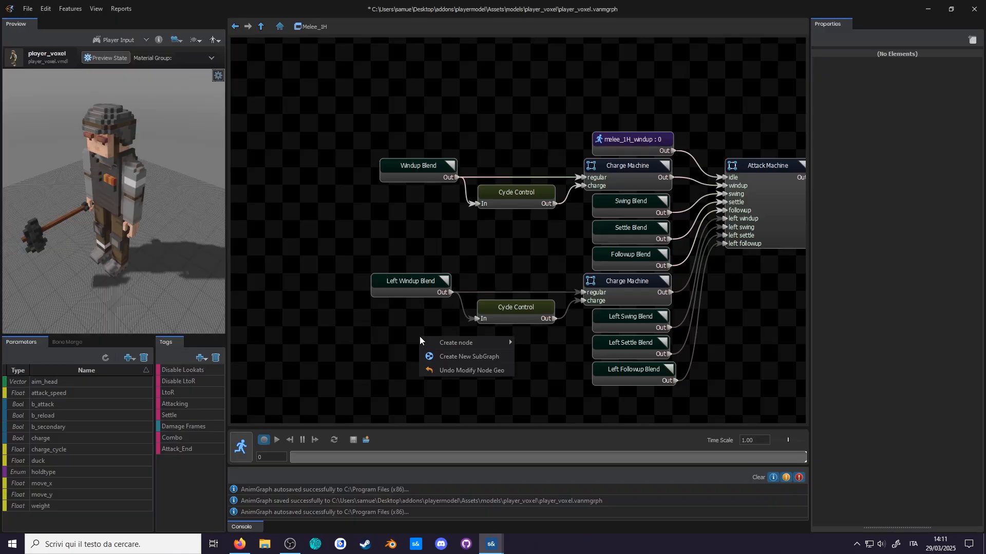
Step: Add an Animation Clip node to the Melee_1H graph, assign the hold_sway sequence, and enable Loop
{"action": "left_click", "coordinate": [627, 358]}
{"action": "left_click", "coordinate": [950, 73]}
{"action": "type", "text": "hold_sway"}
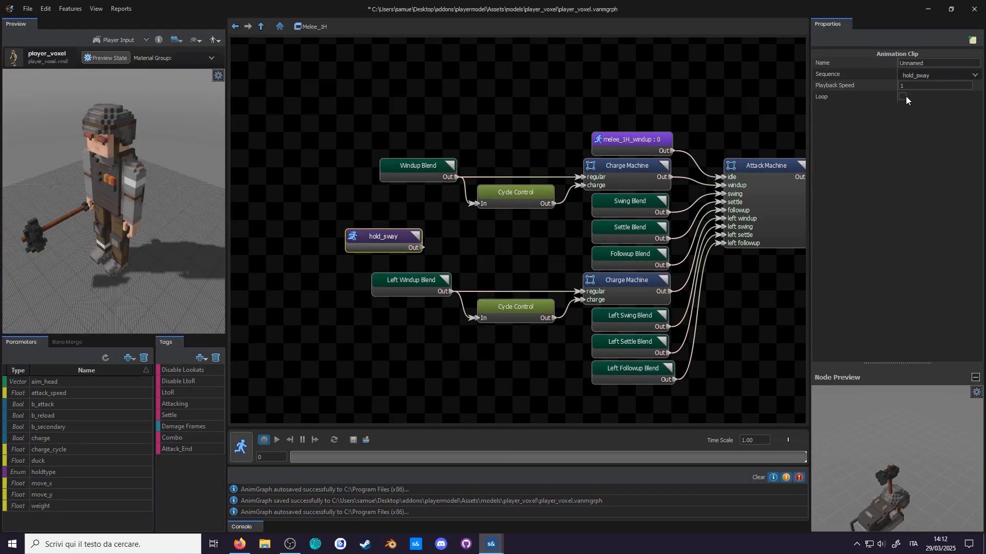
{"action": "left_click", "coordinate": [904, 96]}
Step: Move Windup Blend and its Cycle Control away from the upper Charge Machine, and place a new State Machine node in the gap
{"action": "left_click_drag", "start_coordinate": [534, 223], "coordinate": [428, 169]}
{"action": "left_click_drag", "start_coordinate": [493, 199], "coordinate": [405, 199]}
{"action": "right_click", "coordinate": [516, 240]}
{"action": "left_click", "coordinate": [635, 318]}
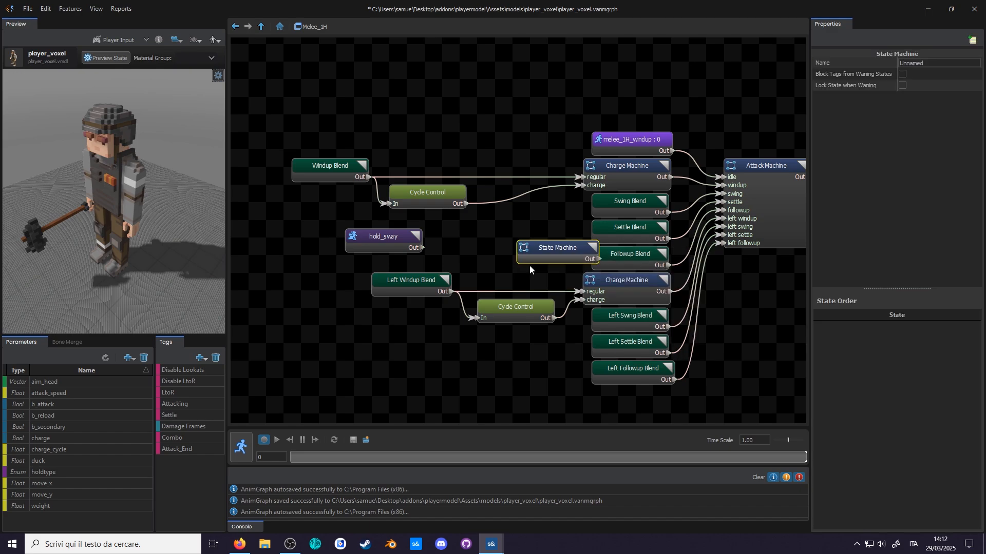
{"action": "left_click_drag", "start_coordinate": [527, 243], "coordinate": [494, 223]}
Step: Create two states inside the State Machine, name the upper one idle, and mark it as the start state
{"action": "double_click", "coordinate": [494, 224]}
{"action": "right_click", "coordinate": [495, 223]}
{"action": "left_click", "coordinate": [507, 231]}
{"action": "left_click_drag", "start_coordinate": [508, 288], "coordinate": [493, 295]}
{"action": "left_click", "coordinate": [493, 224]}
{"action": "left_click_drag", "start_coordinate": [930, 63], "coordinate": [810, 56]}
{"action": "type", "text": "idle"}
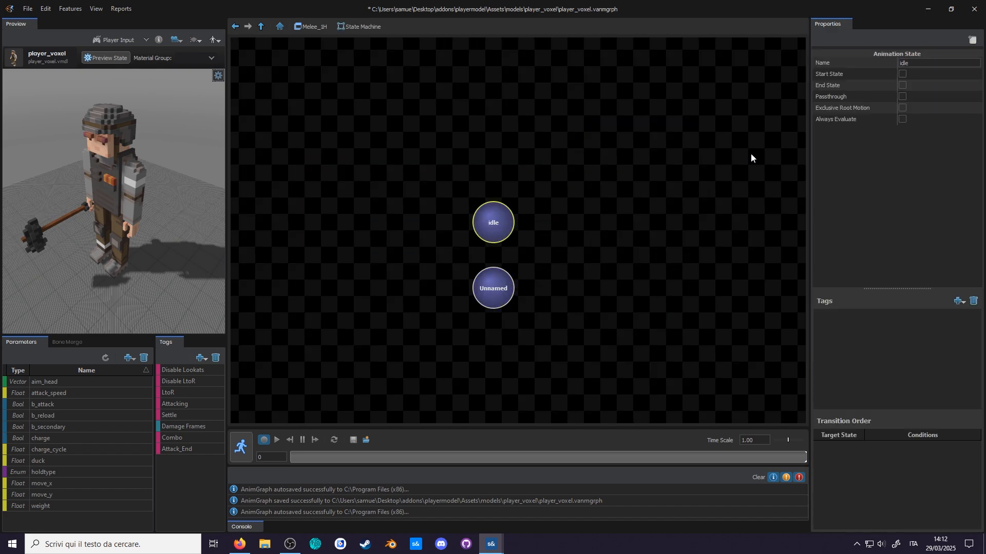
{"action": "key", "text": "Return"}
{"action": "left_click", "coordinate": [902, 74]}
Step: Link idle and hold_sway with transitions both ways, and add a Cycle condition equal to 1 on the idle-to-hold_sway transition
{"action": "mouse_move", "coordinate": [492, 242]}
{"action": "left_mouse_down"}
{"action": "mouse_move", "coordinate": [491, 288]}
{"action": "mouse_move", "coordinate": [495, 226]}
{"action": "left_mouse_up"}
{"action": "left_click_drag", "start_coordinate": [493, 222], "coordinate": [494, 198]}
{"action": "left_click", "coordinate": [836, 446]}
{"action": "left_click", "coordinate": [959, 421]}
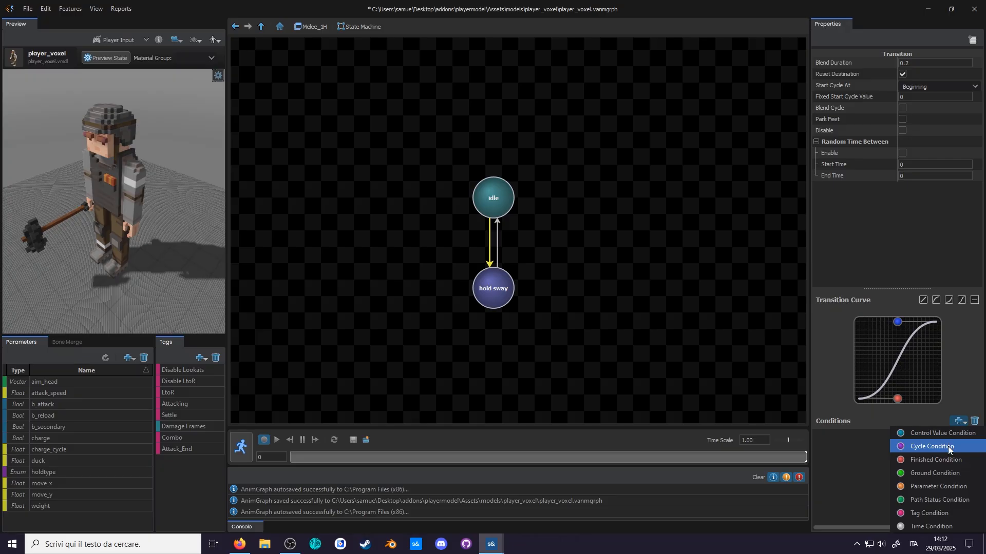
{"action": "left_click", "coordinate": [929, 442]}
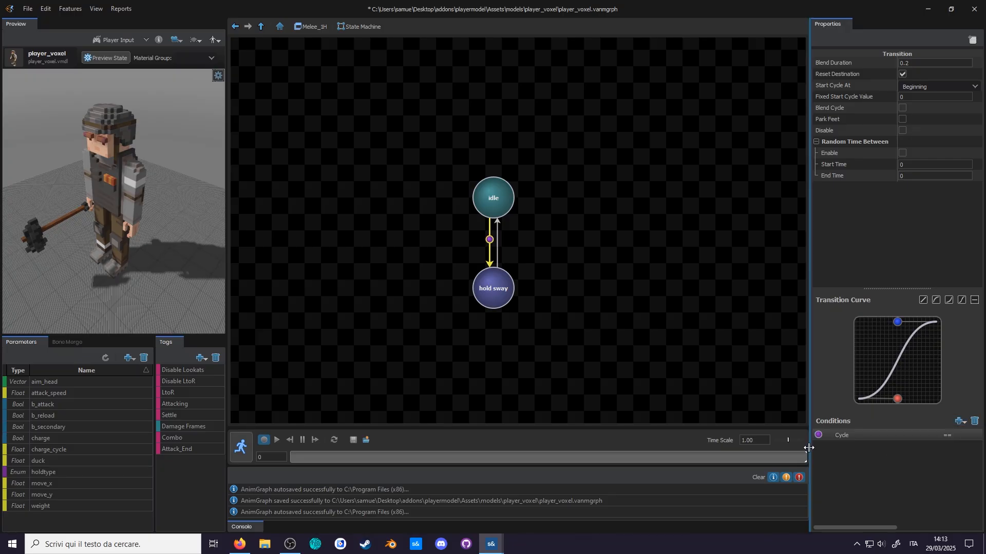
{"action": "left_click_drag", "start_coordinate": [809, 447], "coordinate": [766, 444]}
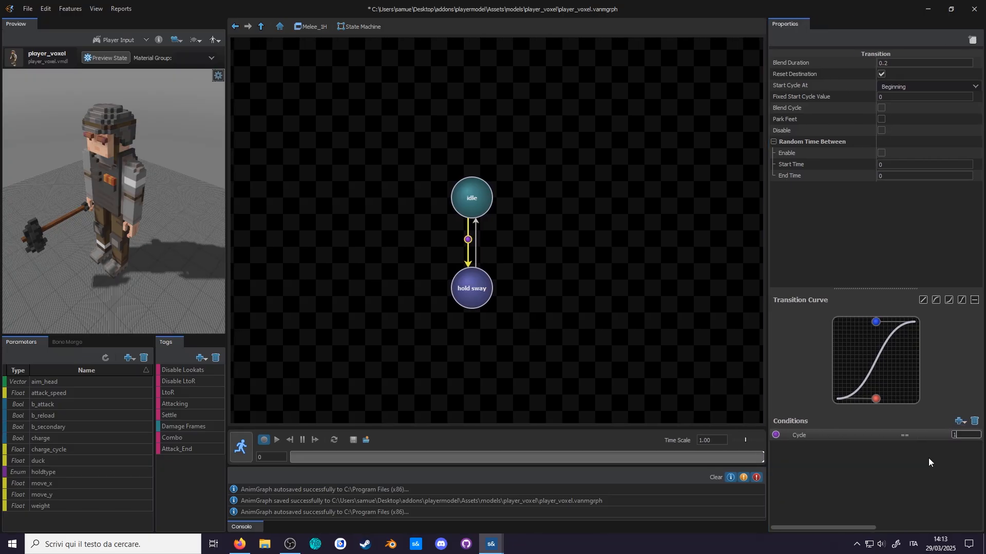
{"action": "type", "text": "1"}
{"action": "key", "text": "Return"}
Step: Set up the Cycle condition's comparison on the hold_sway-to-idle transition and turn off its Reset Destination option
{"action": "left_click", "coordinate": [476, 251]}
{"action": "left_click", "coordinate": [904, 435]}
{"action": "left_click", "coordinate": [906, 451]}
{"action": "left_click", "coordinate": [883, 73]}
Step: Give the idle-to-hold_sway transition a blend duration of 5, turn off Reset Destination, and apply the linear transition curve
{"action": "left_click", "coordinate": [469, 240]}
{"action": "left_click", "coordinate": [893, 63]}
{"action": "type", "text": "5"}
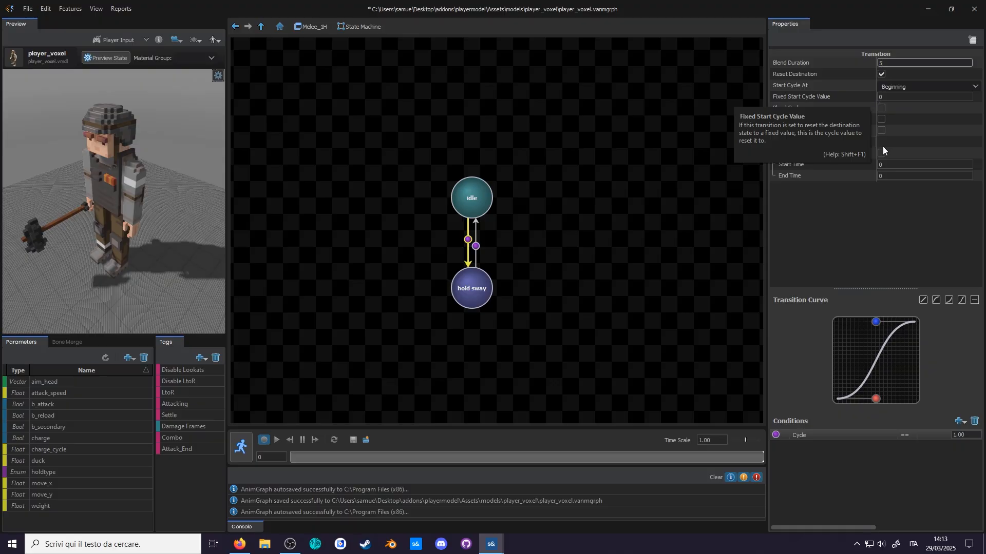
{"action": "key", "text": "Return"}
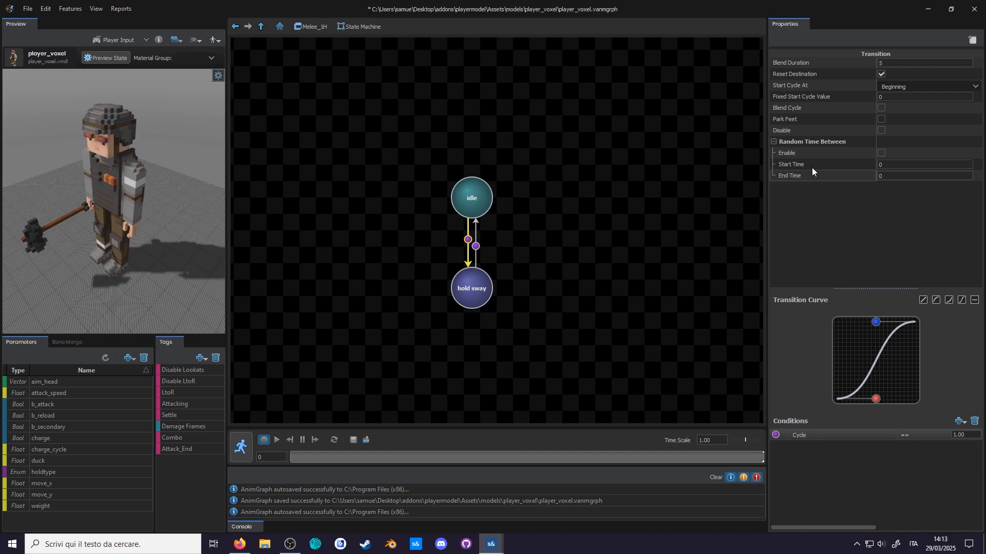
{"action": "left_click", "coordinate": [881, 74]}
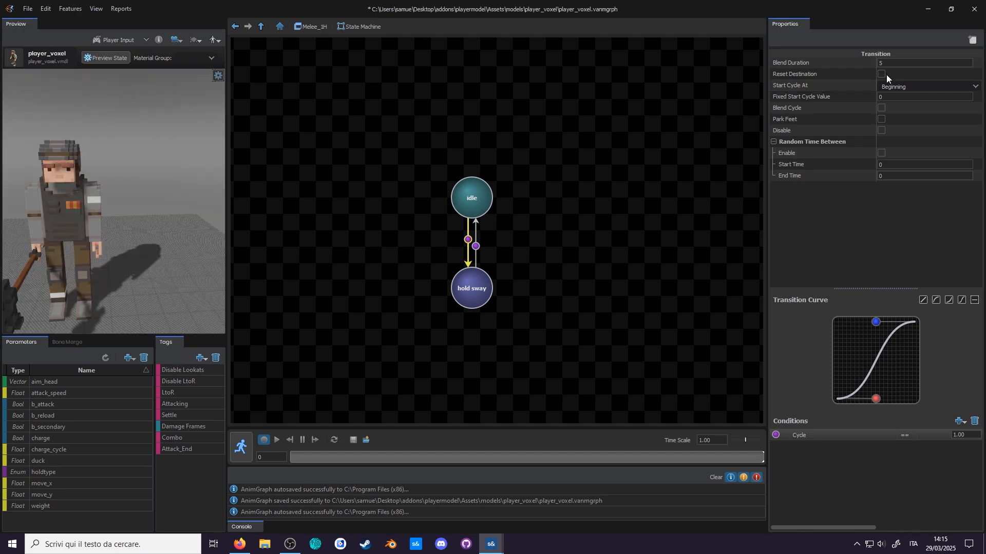
{"action": "left_click", "coordinate": [923, 300]}
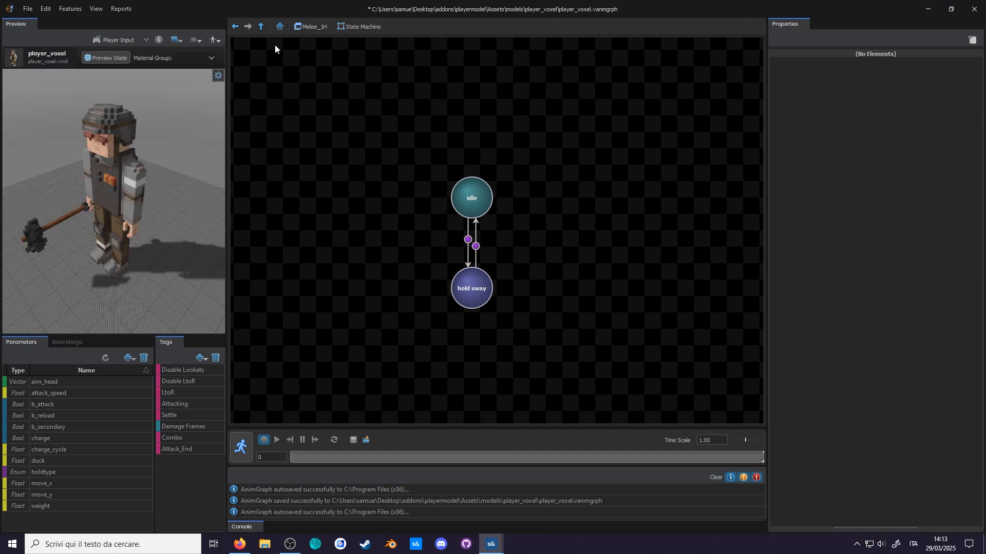
Step: Back in the Melee_1H graph, create an Add node beside the State Machine and wire the State Machine into the upper Charge Machine's charge input
{"action": "left_click", "coordinate": [262, 26]}
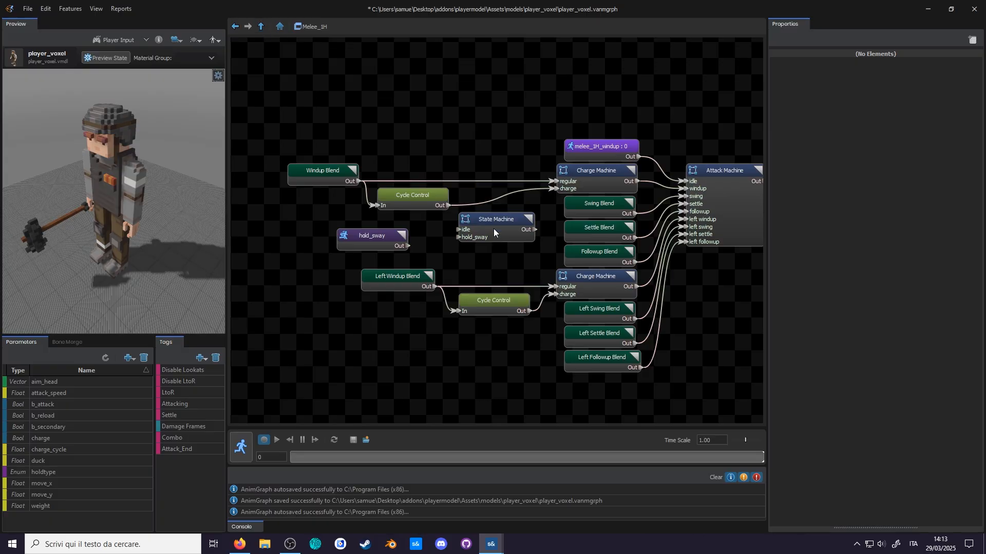
{"action": "right_click", "coordinate": [442, 256]}
{"action": "mouse_move", "coordinate": [457, 261]}
{"action": "left_click", "coordinate": [571, 262]}
{"action": "left_click_drag", "start_coordinate": [383, 240], "coordinate": [317, 239]}
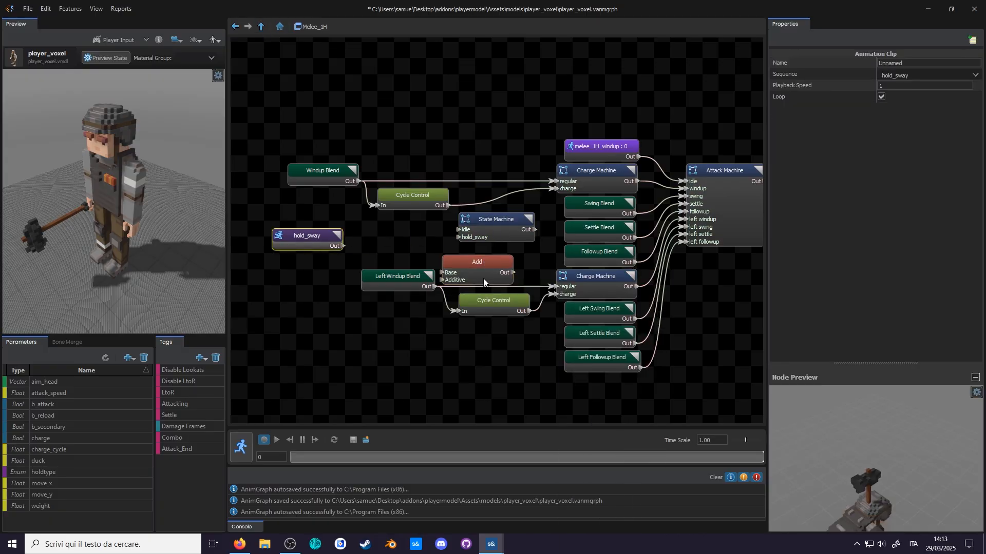
{"action": "left_click_drag", "start_coordinate": [481, 278], "coordinate": [474, 212]}
{"action": "left_click_drag", "start_coordinate": [555, 188], "coordinate": [555, 188]}
{"action": "middle_click_drag", "start_coordinate": [283, 147], "coordinate": [328, 146]}
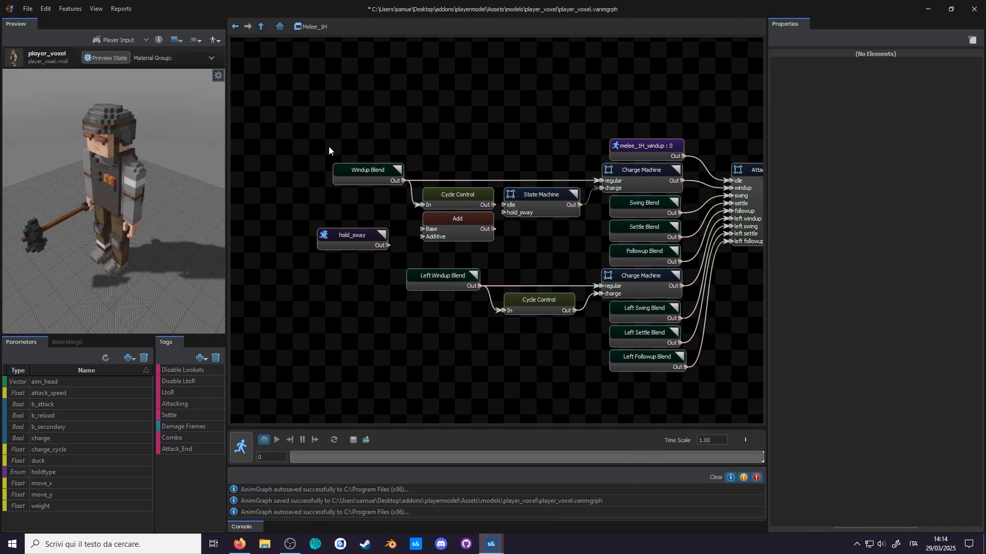
Step: Wire Cycle Control to the State Machine's idle and Add's Base, hold_sway to Additive, and Add to the State Machine's hold_sway input
{"action": "left_click_drag", "start_coordinate": [328, 146], "coordinate": [444, 195]}
{"action": "left_click_drag", "start_coordinate": [444, 191], "coordinate": [436, 191]}
{"action": "left_click_drag", "start_coordinate": [478, 222], "coordinate": [503, 213]}
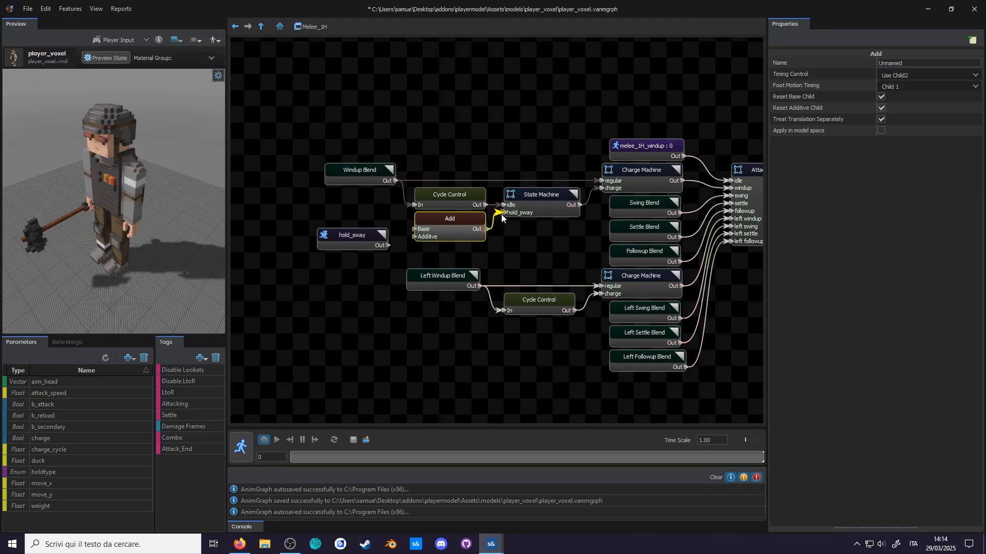
{"action": "left_click_drag", "start_coordinate": [324, 138], "coordinate": [363, 201]}
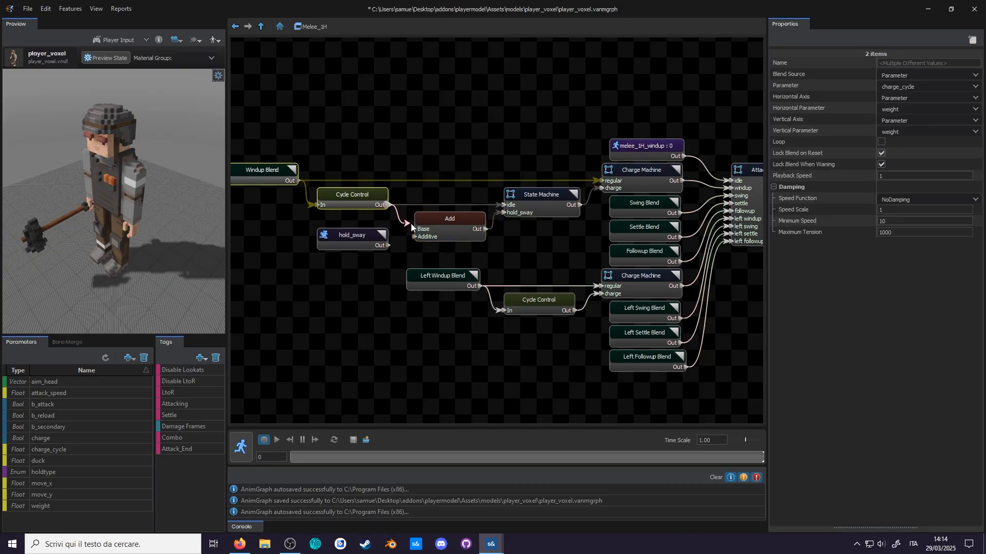
{"action": "left_click_drag", "start_coordinate": [386, 246], "coordinate": [368, 236]}
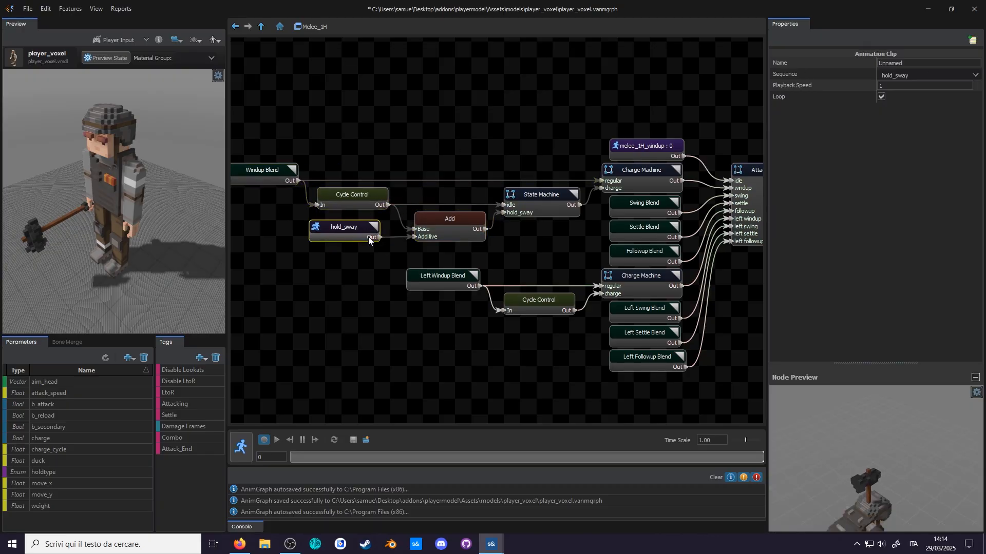
{"action": "left_click", "coordinate": [525, 254]}
Step: Preview the charged windup, stop the preview, and set the Add node's Timing Control to Use Child1
{"action": "left_click", "coordinate": [243, 460]}
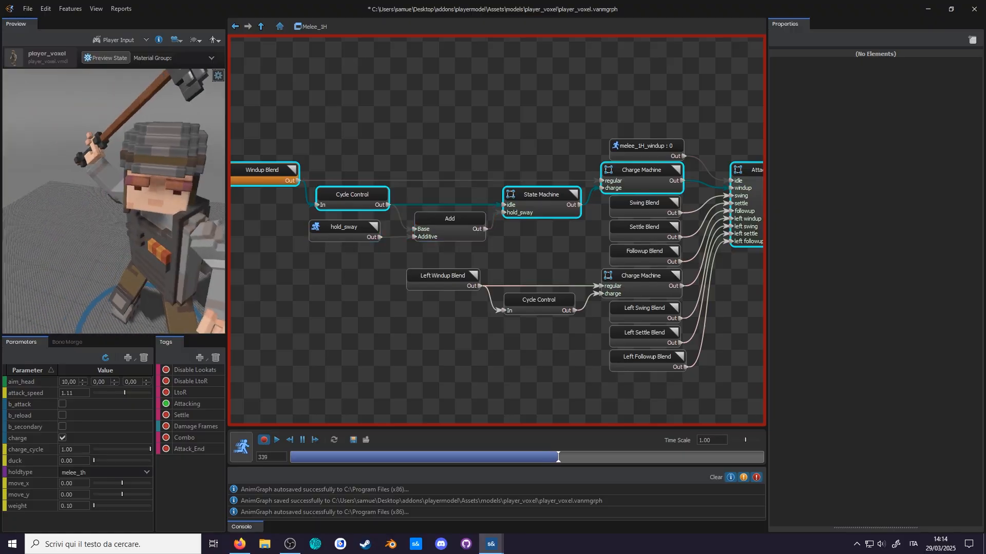
{"action": "left_click", "coordinate": [242, 448]}
{"action": "left_click", "coordinate": [444, 232]}
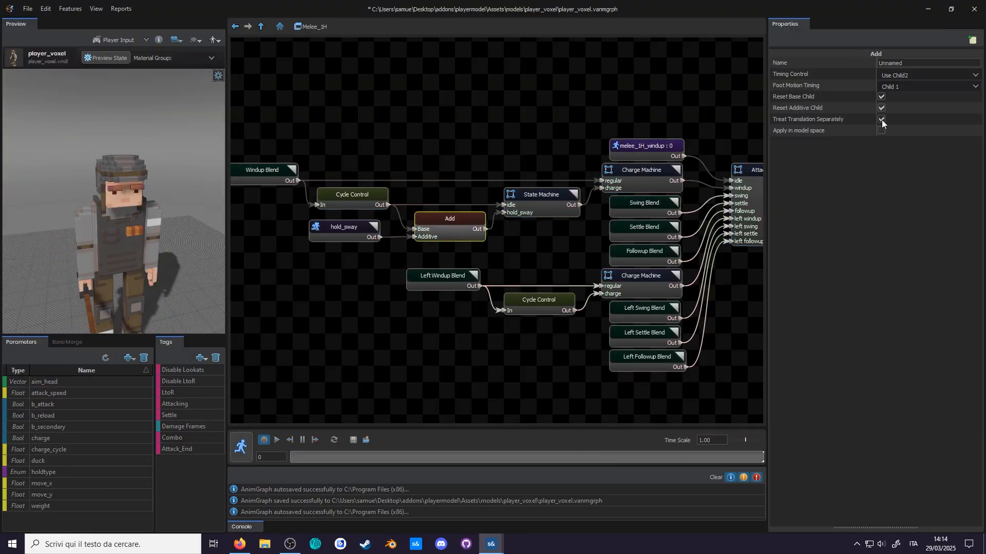
{"action": "left_click", "coordinate": [975, 76]}
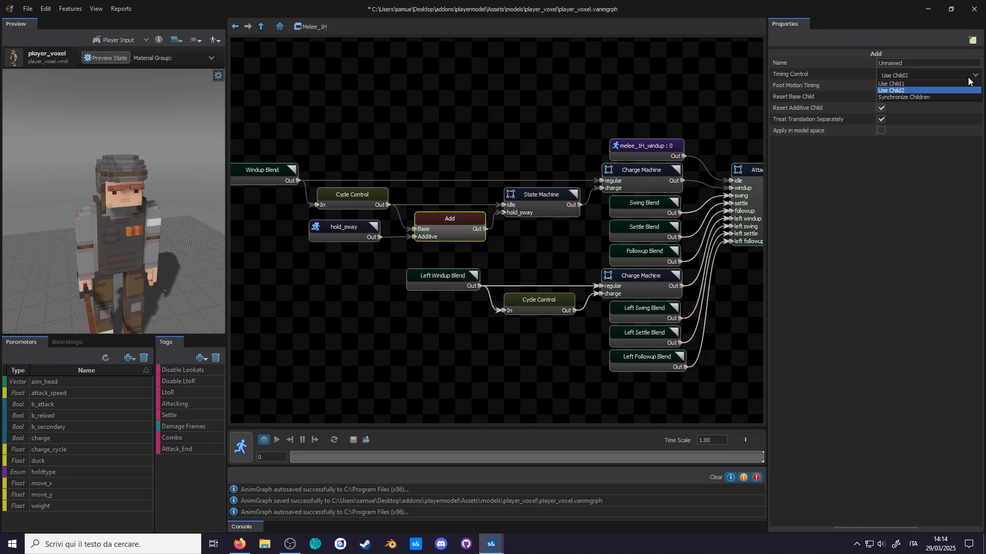
{"action": "left_click", "coordinate": [903, 83]}
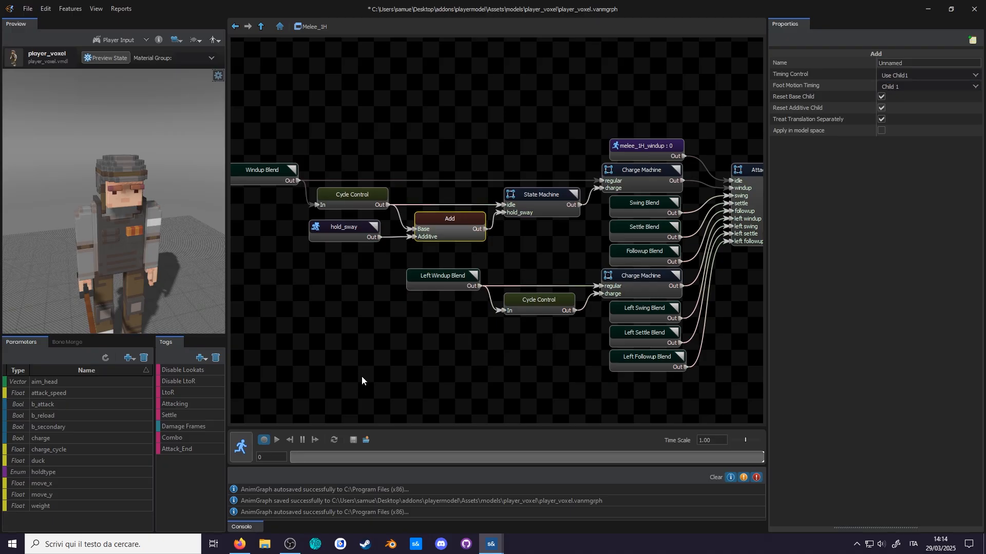
Step: Preview the charged windup again with the hold_sway additive driven by the new timing control
{"action": "left_click", "coordinate": [242, 447]}
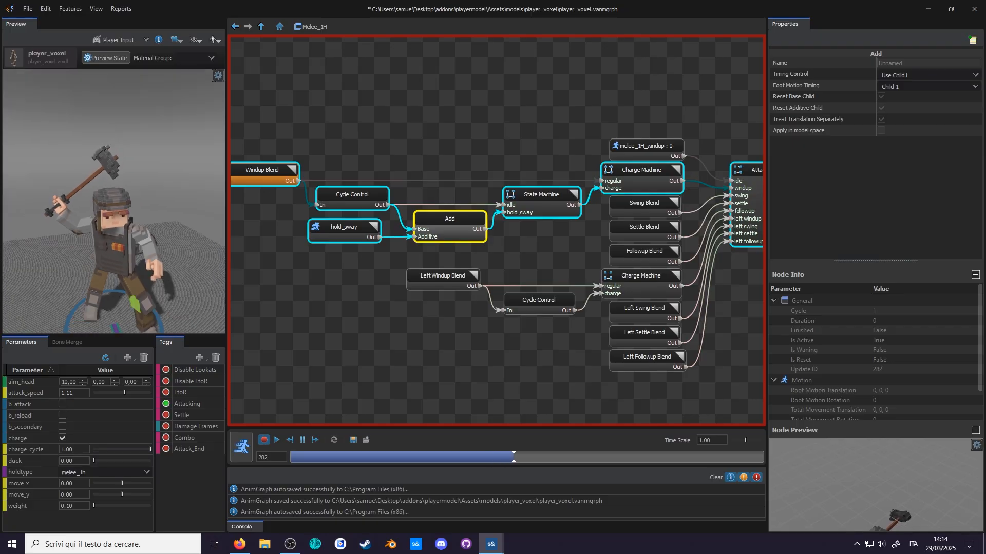
{"action": "key", "text": "w"}
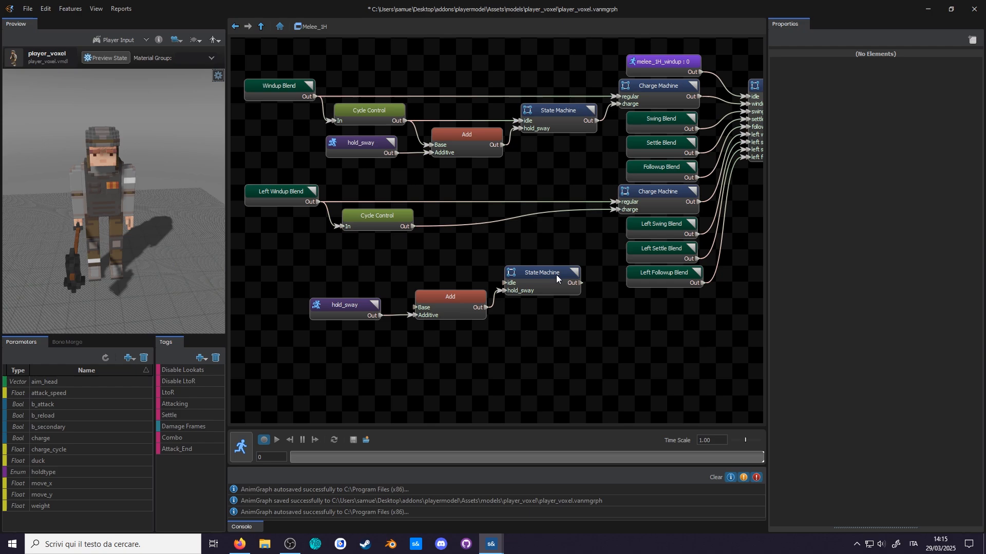
Step: Wire the copied State Machine, Add and hold_sway nodes between the left Cycle Control and the left Charge Machine's charge input
{"action": "left_click_drag", "start_coordinate": [558, 279], "coordinate": [574, 221]}
{"action": "left_click_drag", "start_coordinate": [597, 227], "coordinate": [619, 209]}
{"action": "left_click_drag", "start_coordinate": [414, 227], "coordinate": [520, 227]}
{"action": "left_click_drag", "start_coordinate": [413, 227], "coordinate": [432, 251]}
{"action": "left_click_drag", "start_coordinate": [372, 303], "coordinate": [403, 248]}
Step: Review the complete Melee_1H node graph from the windup blends through to the group output
{"action": "middle_click_drag", "start_coordinate": [303, 244], "coordinate": [374, 264]}
{"action": "scroll", "coordinate": [609, 341], "scroll_direction": "down", "scroll_amount": 2}
{"action": "scroll", "coordinate": [609, 341], "scroll_direction": "down", "scroll_amount": 2}
{"action": "middle_click_drag", "start_coordinate": [609, 341], "coordinate": [506, 347]}
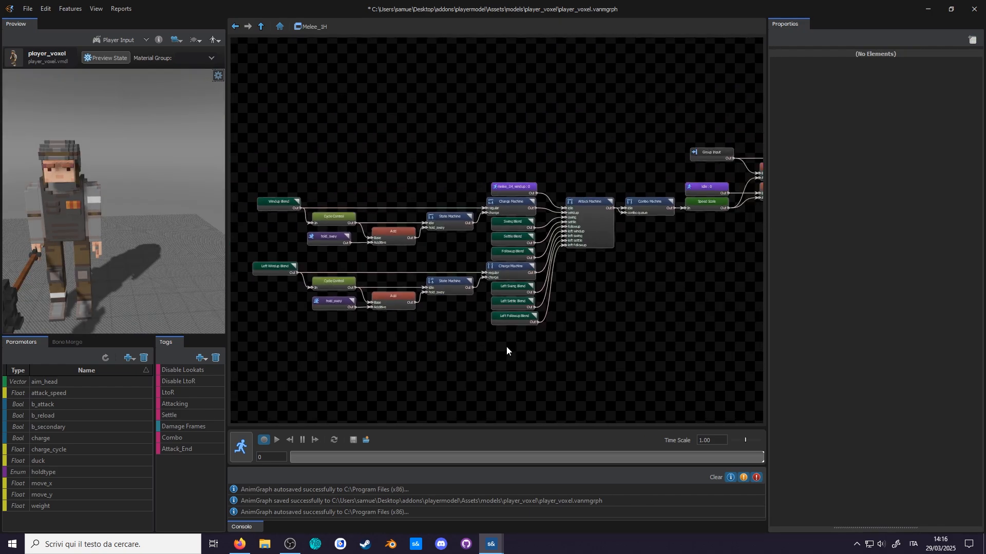
{"action": "scroll", "coordinate": [506, 347], "scroll_direction": "down", "scroll_amount": 3}
{"action": "middle_click_drag", "start_coordinate": [570, 332], "coordinate": [668, 322]}
{"action": "scroll", "coordinate": [410, 324], "scroll_direction": "down", "scroll_amount": 3}
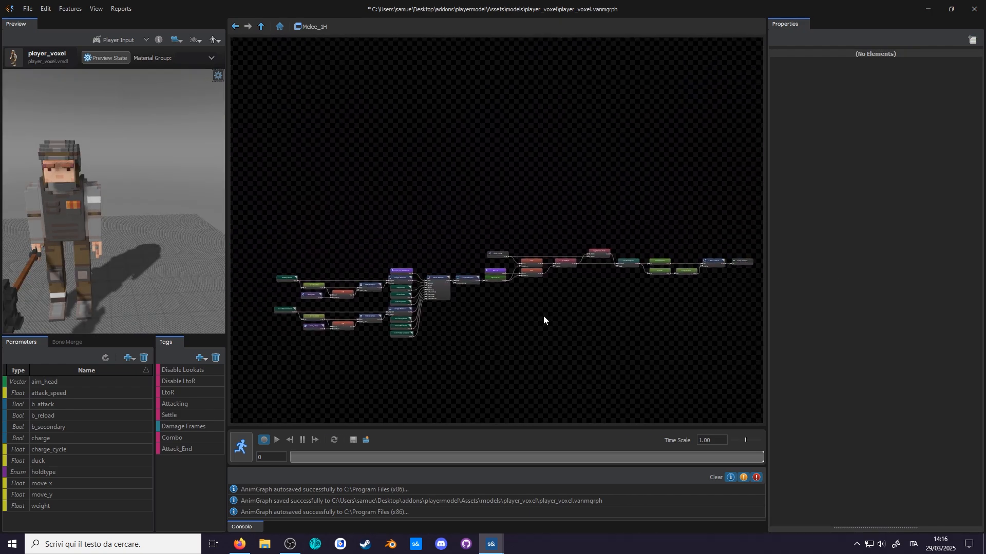
{"action": "scroll", "coordinate": [442, 338], "scroll_direction": "up", "scroll_amount": 2}
{"action": "scroll", "coordinate": [485, 324], "scroll_direction": "up", "scroll_amount": 1}
{"action": "middle_click_drag", "start_coordinate": [486, 324], "coordinate": [632, 300]}
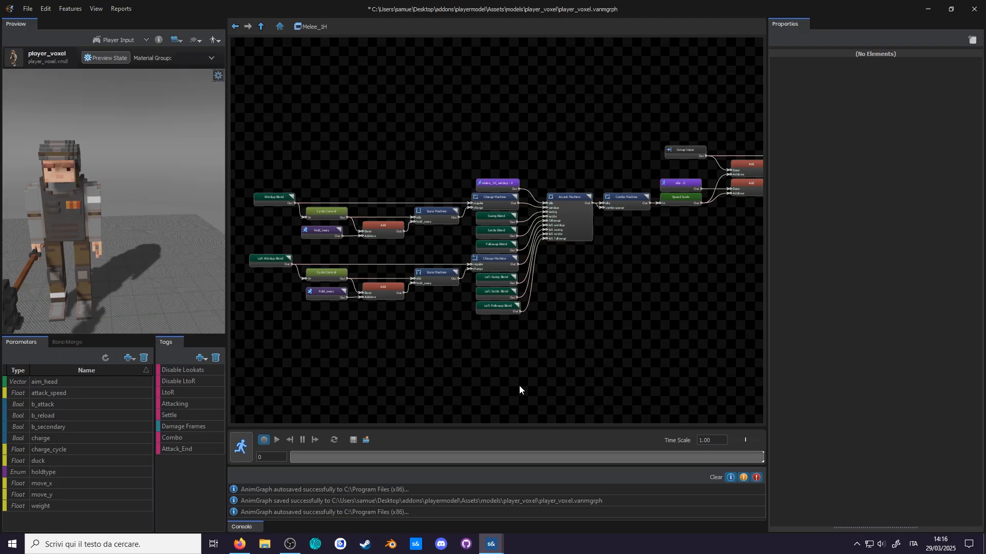
Step: Add a state machine named Hit Machine to the Melee_1H graph and give it idle and hit states linked in both directions
{"action": "right_click", "coordinate": [605, 340]}
{"action": "mouse_move", "coordinate": [639, 344]}
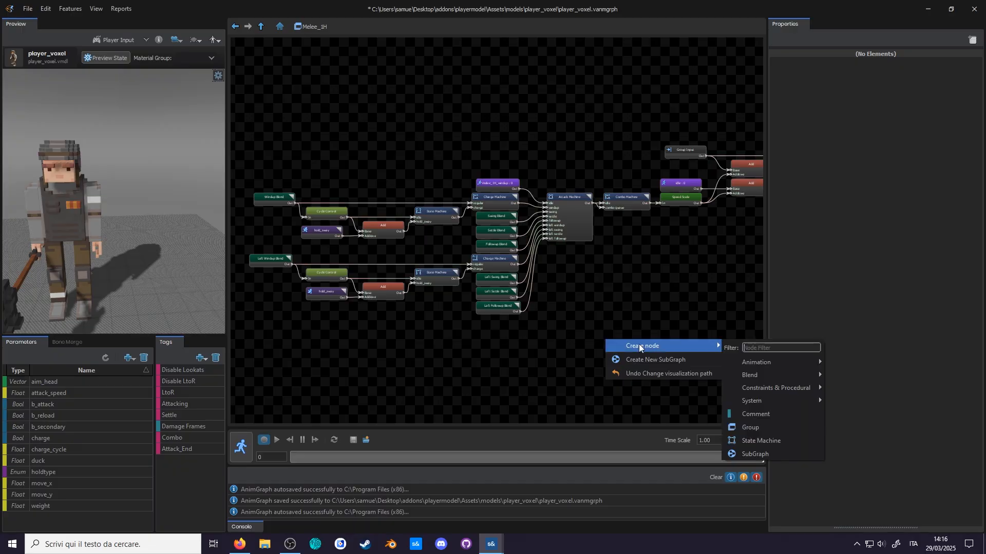
{"action": "left_click", "coordinate": [789, 440]}
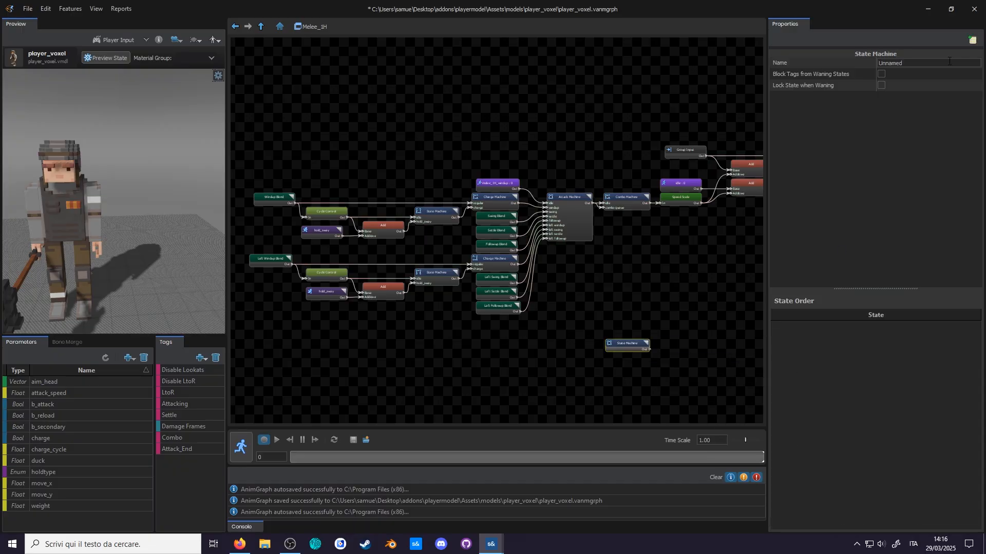
{"action": "type", "text": "Hit Machine"}
{"action": "double_click", "coordinate": [626, 344]}
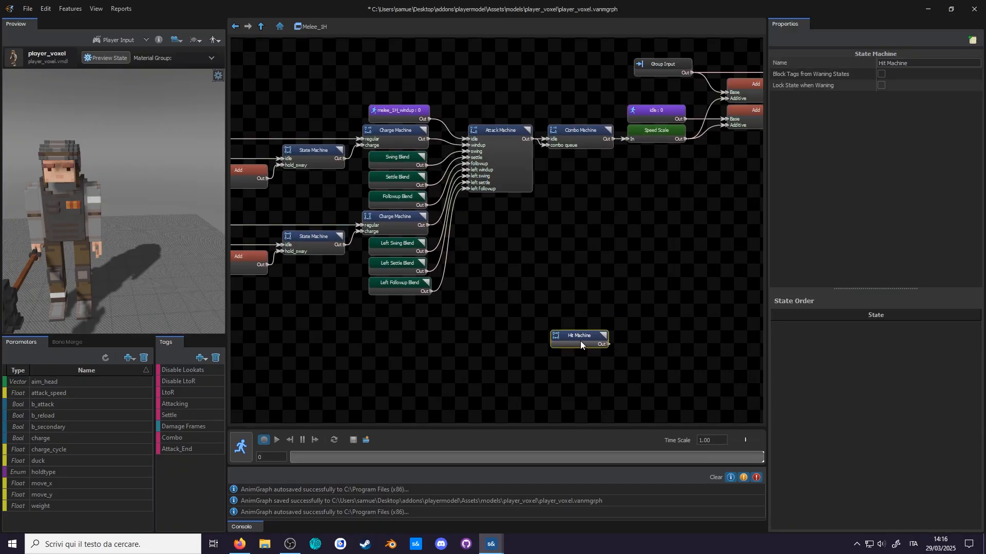
Step: Add a parameter condition to the idle-to-hit transition
{"action": "left_click", "coordinate": [504, 220]}
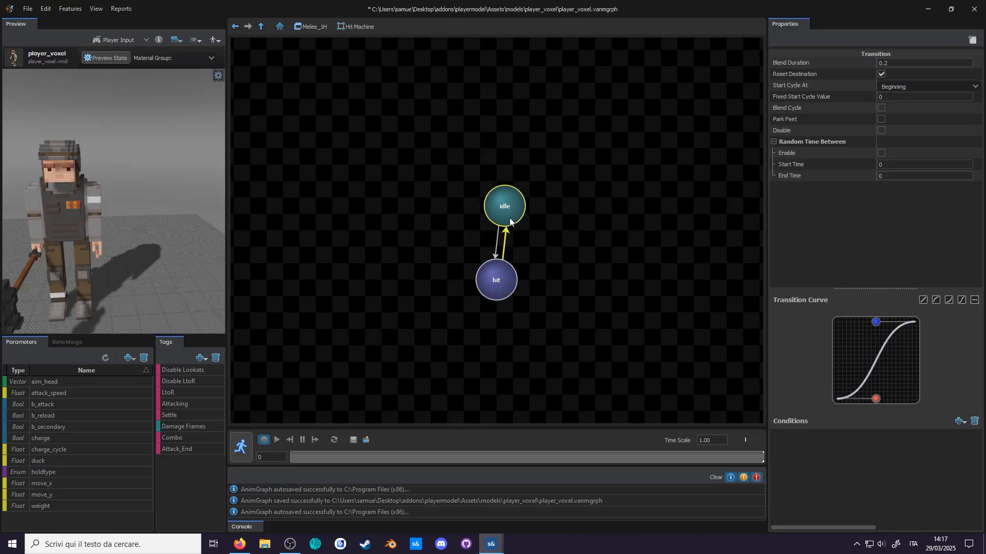
{"action": "left_click", "coordinate": [957, 420]}
{"action": "left_click", "coordinate": [939, 486]}
Step: Create a bool parameter named b_hit with Auto Reset enabled
{"action": "left_click", "coordinate": [129, 358]}
{"action": "left_click", "coordinate": [144, 373]}
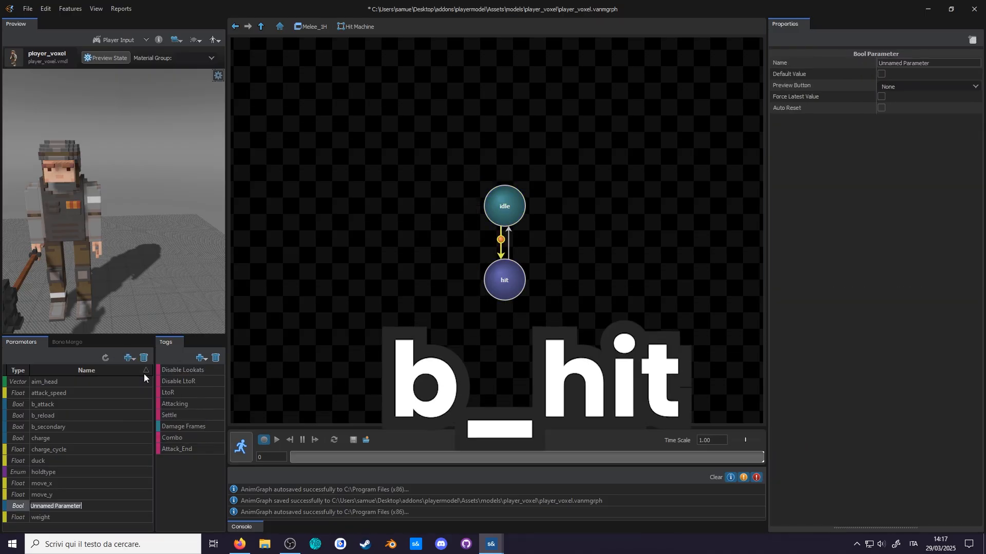
{"action": "type", "text": "b_hit"}
{"action": "key", "text": "Return"}
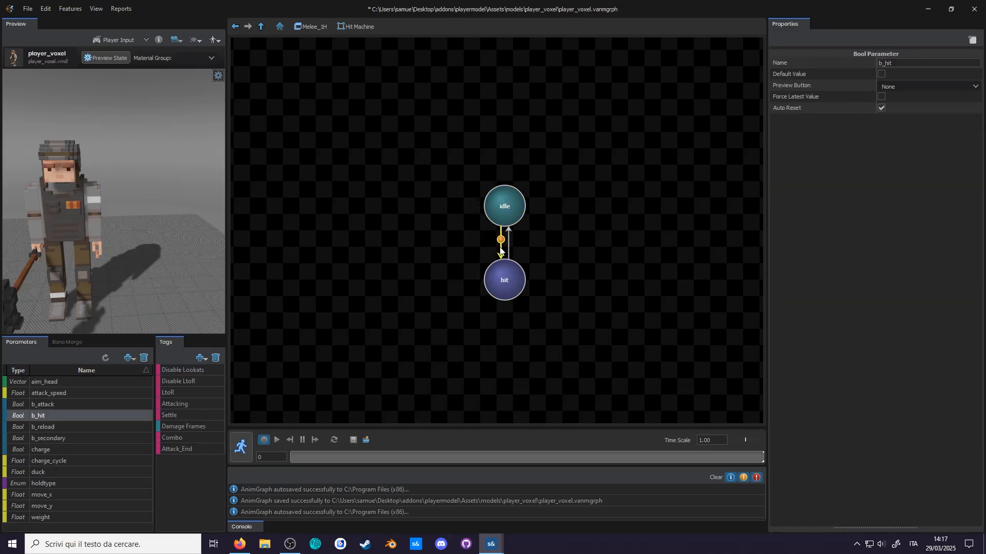
Step: Set the idle-to-hit transition's parameter condition to require b_hit to be true
{"action": "left_click", "coordinate": [498, 243]}
{"action": "left_click", "coordinate": [903, 435]}
{"action": "left_click", "coordinate": [805, 469]}
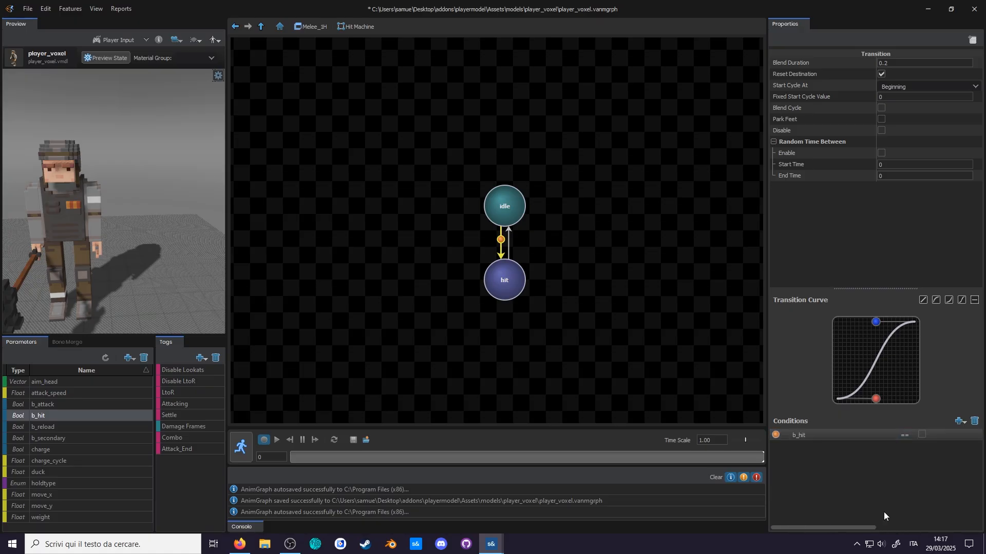
Step: Add a Damage Frames tag condition to the idle-to-hit transition and set its blend duration to 0.05 with an ease-out curve
{"action": "left_click", "coordinate": [960, 422]}
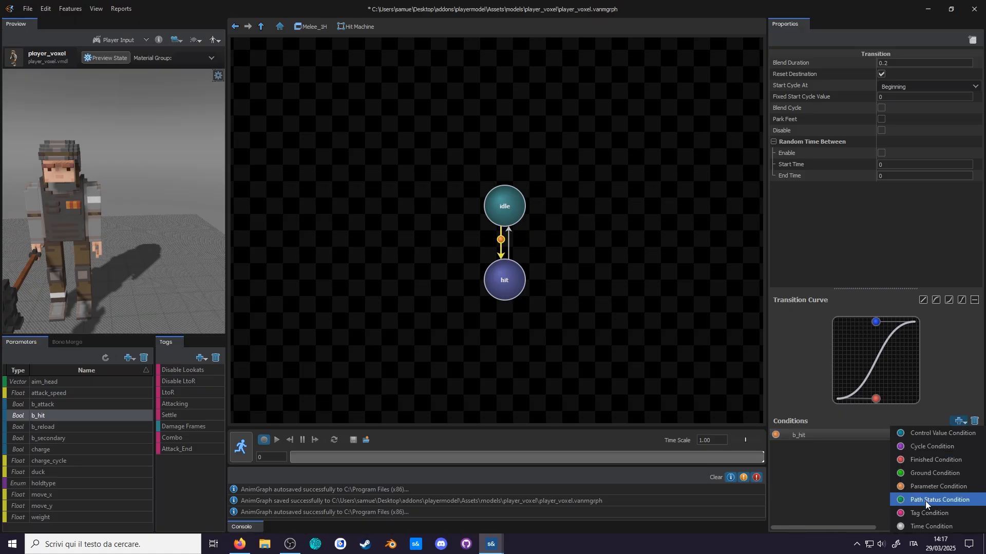
{"action": "left_click", "coordinate": [925, 501]}
{"action": "left_click", "coordinate": [802, 448]}
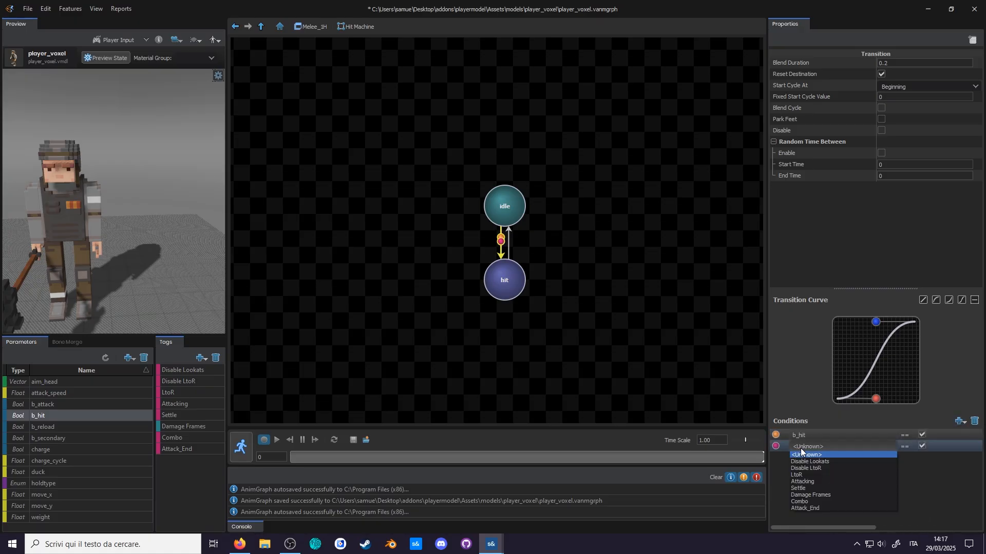
{"action": "left_click", "coordinate": [811, 495]}
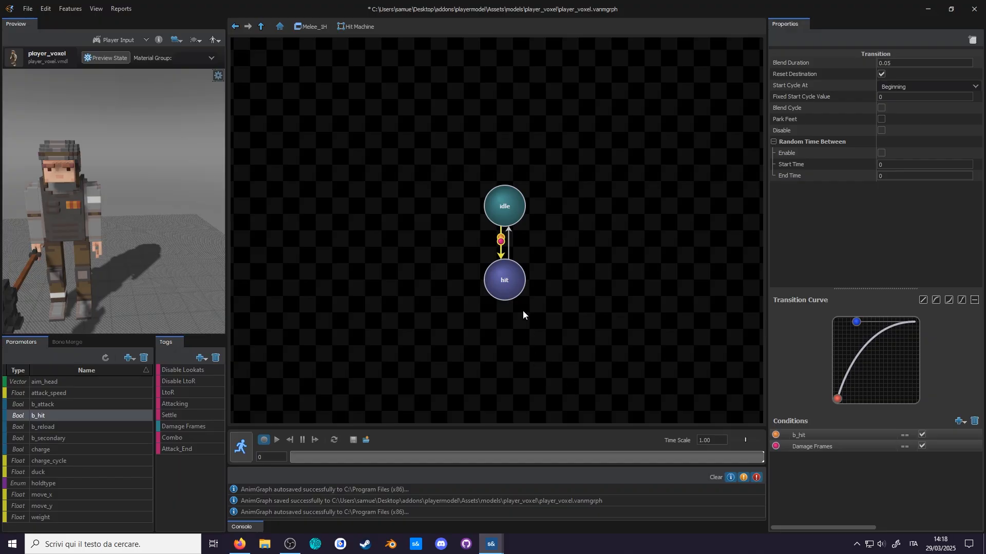
Step: Add a Finished condition to the hit-to-idle transition
{"action": "left_click", "coordinate": [511, 247]}
{"action": "left_click", "coordinate": [957, 421]}
{"action": "left_click", "coordinate": [932, 467]}
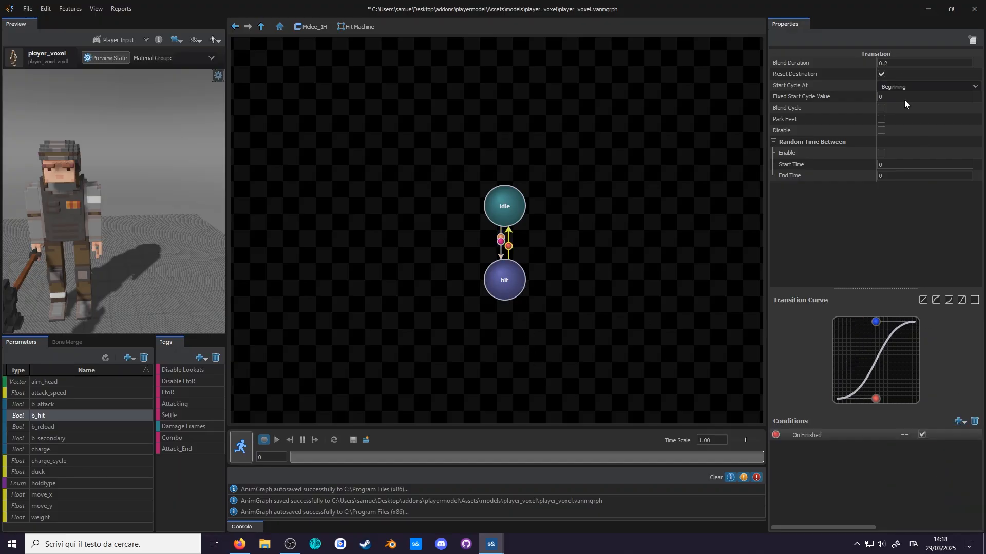
{"action": "key", "text": "Return"}
Step: Add an Animation Clip node using the melee_1H_hit sequence in the Melee_1H graph and connect it to the Hit Machine's hit input
{"action": "left_click", "coordinate": [261, 26]}
{"action": "left_click_drag", "start_coordinate": [578, 338], "coordinate": [576, 246]}
{"action": "right_click", "coordinate": [512, 343]}
{"action": "mouse_move", "coordinate": [535, 347]}
{"action": "mouse_move", "coordinate": [639, 367]}
{"action": "left_click", "coordinate": [733, 366]}
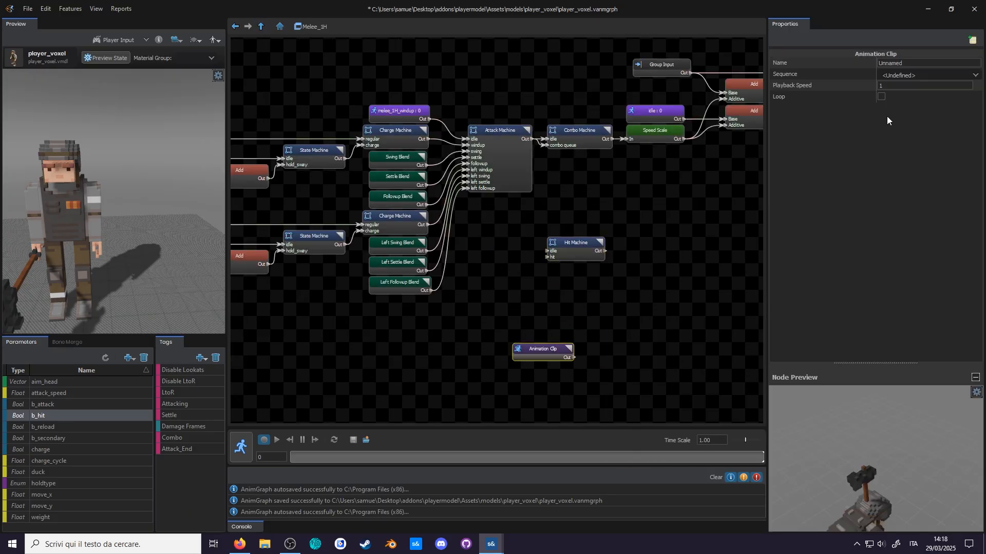
{"action": "left_click", "coordinate": [897, 84]}
{"action": "left_click_drag", "start_coordinate": [573, 358], "coordinate": [548, 257]}
Step: Wire the Hit Machine between the Combo Machine and the Speed Scale node, and tidy the surrounding node layout
{"action": "left_click_drag", "start_coordinate": [667, 71], "coordinate": [240, 239]}
{"action": "left_click_drag", "start_coordinate": [621, 234], "coordinate": [676, 121]}
{"action": "left_click_drag", "start_coordinate": [586, 350], "coordinate": [537, 190]}
{"action": "scroll", "coordinate": [519, 208], "scroll_direction": "down", "scroll_amount": 3}
{"action": "left_click_drag", "start_coordinate": [635, 303], "coordinate": [247, 120]}
{"action": "left_click_drag", "start_coordinate": [621, 164], "coordinate": [660, 150]}
{"action": "left_click_drag", "start_coordinate": [594, 201], "coordinate": [599, 169]}
{"action": "scroll", "coordinate": [655, 279], "scroll_direction": "up", "scroll_amount": 1}
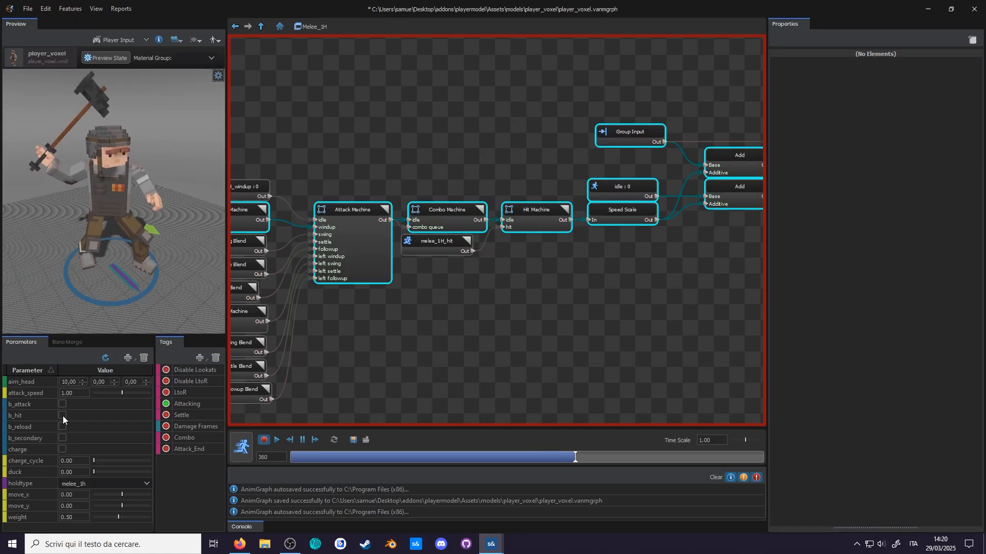
Step: Trigger b_hit and b_attack in the preview to test how the hit animation interrupts the attack
{"action": "left_click", "coordinate": [63, 416]}
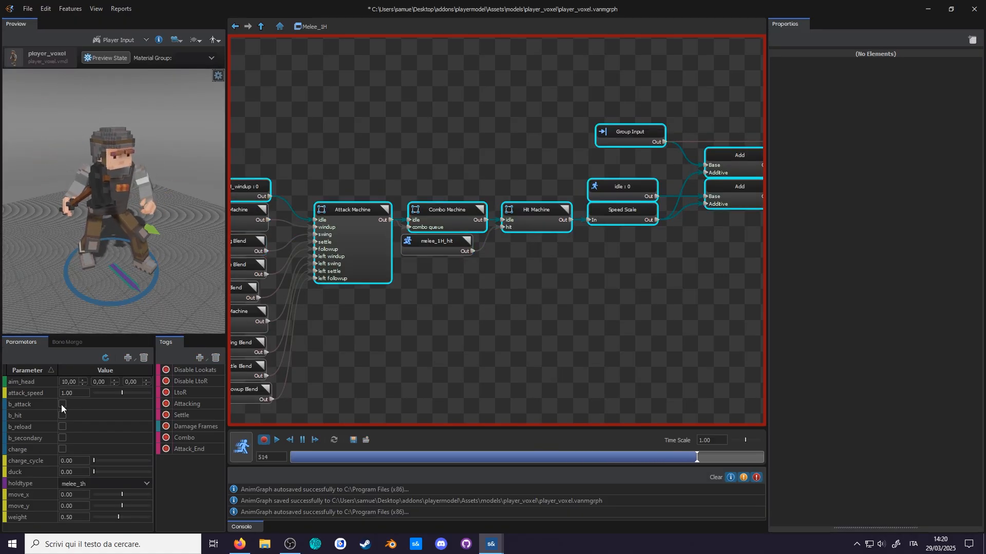
{"action": "left_click", "coordinate": [61, 405]}
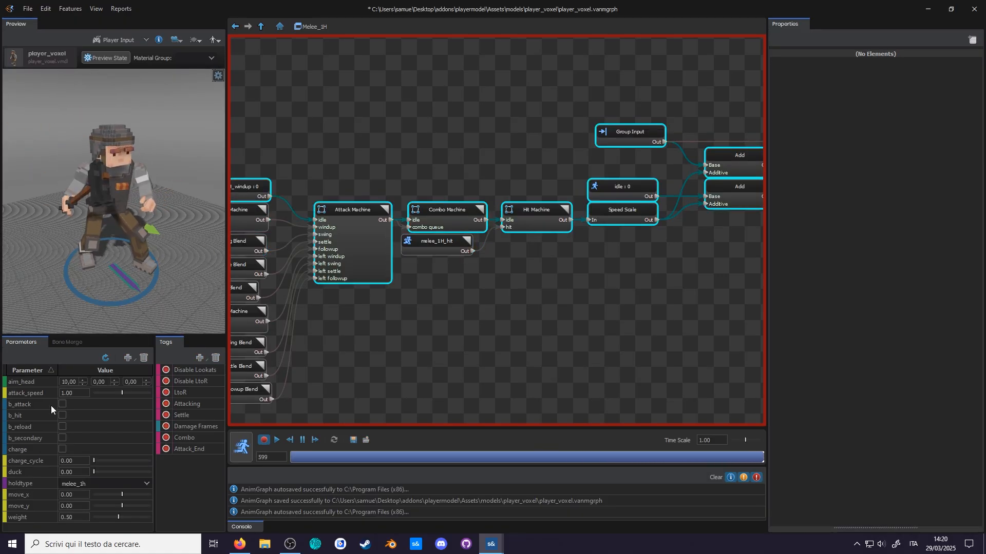
{"action": "left_click", "coordinate": [62, 405]}
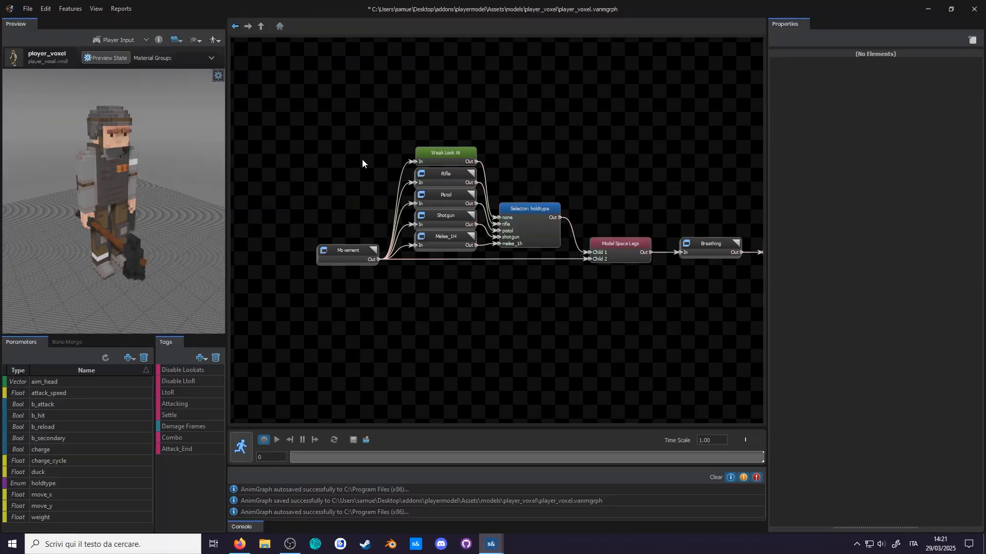
Step: Paste the Disable Lookats state machine into the Melee_1H graph and connect its enabled input and output between Lookat Switch and Group Output
{"action": "middle_click_drag", "start_coordinate": [662, 296], "coordinate": [309, 260]}
{"action": "scroll", "coordinate": [309, 260], "scroll_direction": "down", "scroll_amount": 1}
{"action": "key", "text": "ctrl+v"}
{"action": "middle_click_drag", "start_coordinate": [544, 288], "coordinate": [429, 326]}
{"action": "left_click_drag", "start_coordinate": [415, 275], "coordinate": [533, 187]}
{"action": "left_click_drag", "start_coordinate": [550, 238], "coordinate": [626, 238]}
{"action": "left_click_drag", "start_coordinate": [501, 193], "coordinate": [503, 244]}
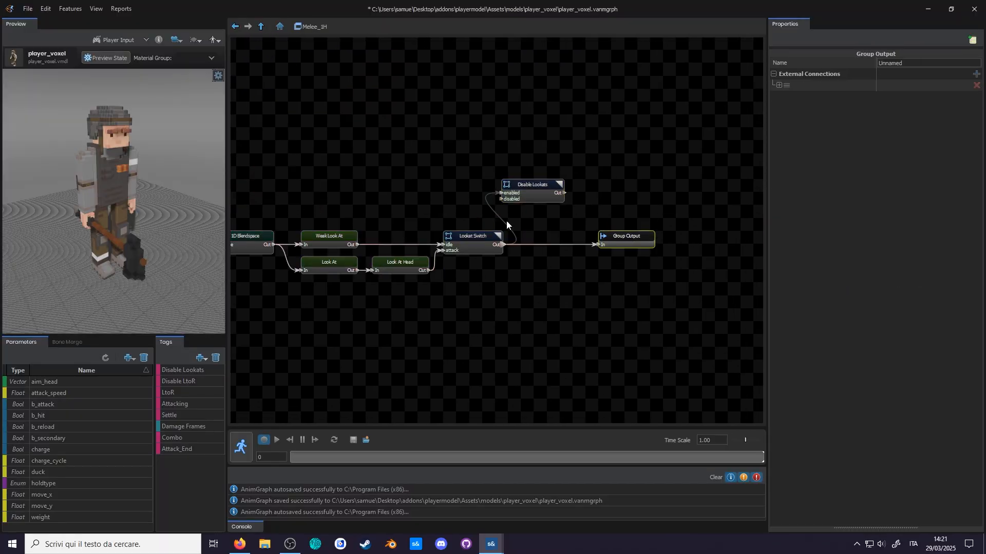
{"action": "left_click_drag", "start_coordinate": [562, 193], "coordinate": [600, 244]}
{"action": "left_click_drag", "start_coordinate": [547, 191], "coordinate": [636, 240]}
Step: Connect the 1D Blendspace output to the disabled input of Disable Lookats and rearrange the look-at and output nodes around it
{"action": "middle_click_drag", "start_coordinate": [428, 264], "coordinate": [525, 232]}
{"action": "left_click_drag", "start_coordinate": [370, 214], "coordinate": [624, 219]}
{"action": "left_click_drag", "start_coordinate": [397, 275], "coordinate": [592, 168]}
{"action": "left_click_drag", "start_coordinate": [568, 222], "coordinate": [568, 183]}
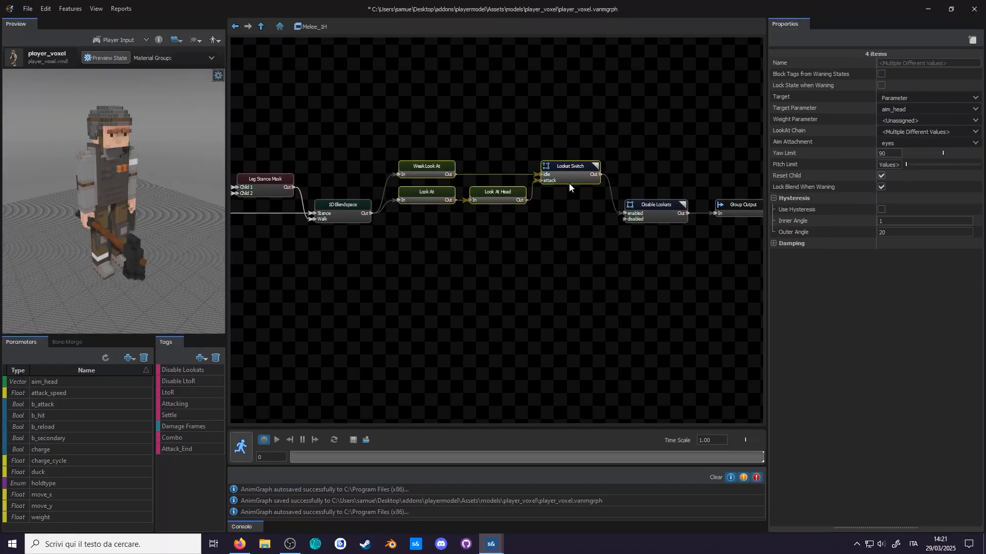
{"action": "left_click", "coordinate": [611, 236]}
{"action": "left_click_drag", "start_coordinate": [659, 210], "coordinate": [660, 205]}
{"action": "left_click_drag", "start_coordinate": [724, 207], "coordinate": [717, 201]}
{"action": "middle_click_drag", "start_coordinate": [709, 216], "coordinate": [611, 200]}
Step: Check the enabled-to-disabled transition of Disable Lookats and add the Disable Lookats tag to the Hit Machine's hit state
{"action": "double_click", "coordinate": [557, 186]}
{"action": "left_click", "coordinate": [509, 204]}
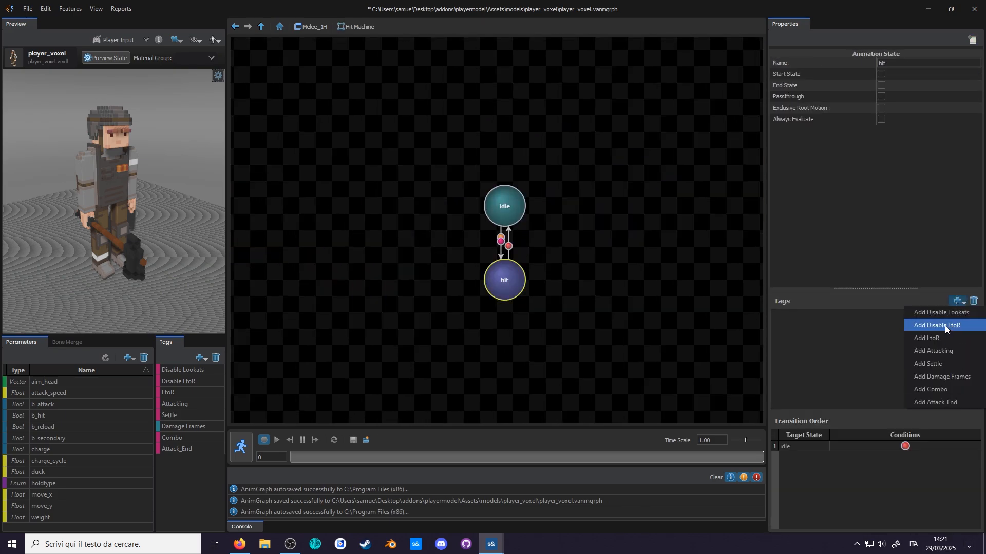
{"action": "left_click", "coordinate": [944, 326]}
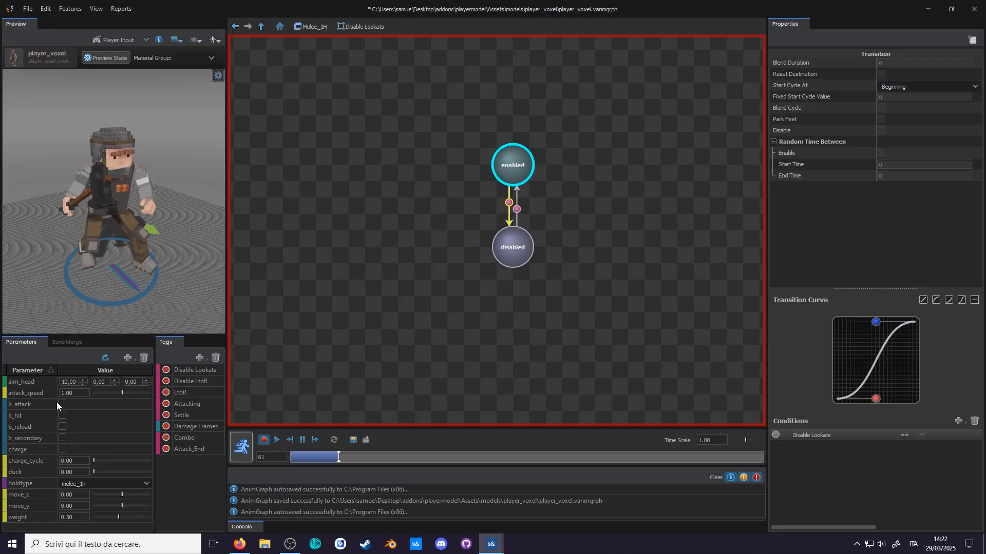
Step: Preview attacks interrupted by hits by triggering b_attack and b_hit, and examine how the hit animation starts
{"action": "left_click", "coordinate": [61, 404]}
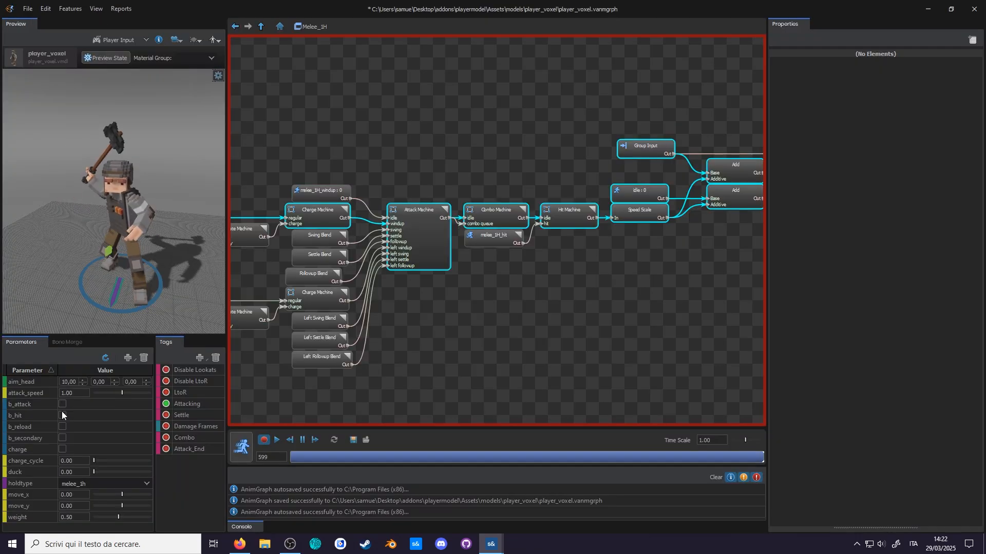
{"action": "left_click", "coordinate": [62, 413]}
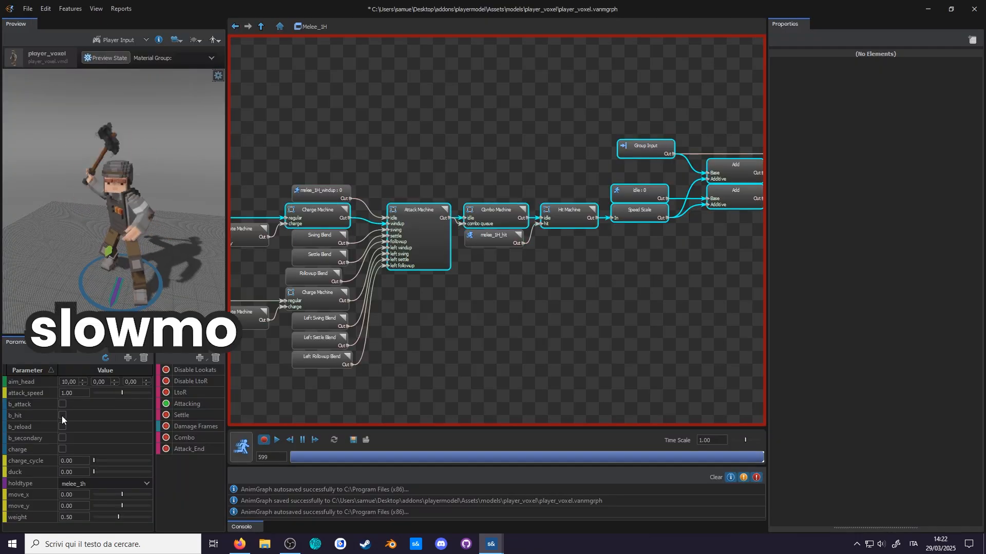
{"action": "left_click", "coordinate": [61, 416]}
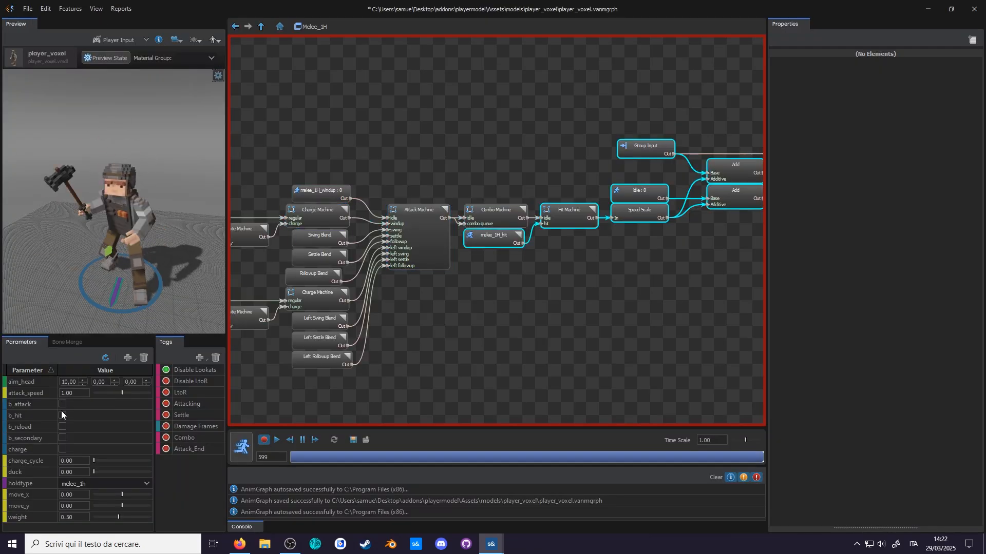
{"action": "left_click", "coordinate": [62, 396]}
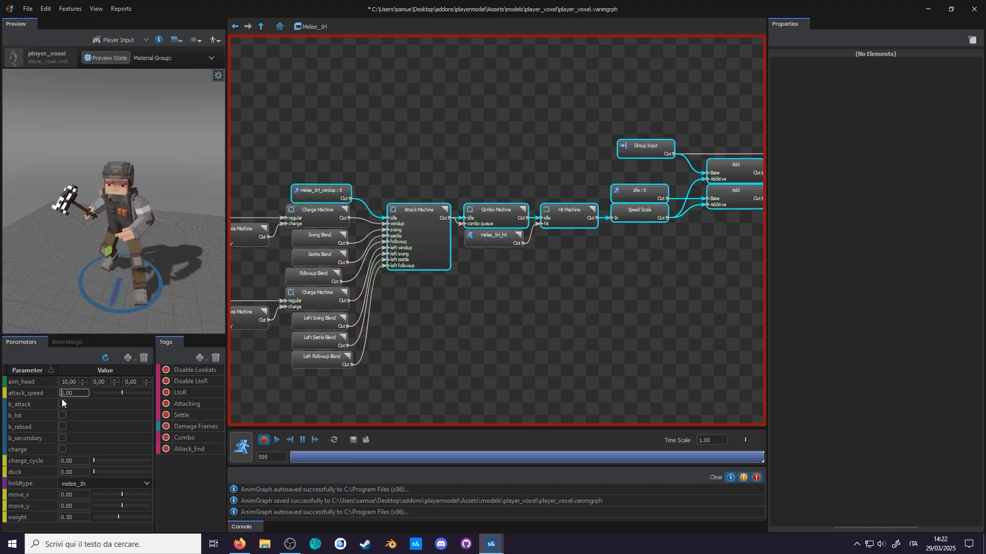
{"action": "left_click", "coordinate": [62, 403]}
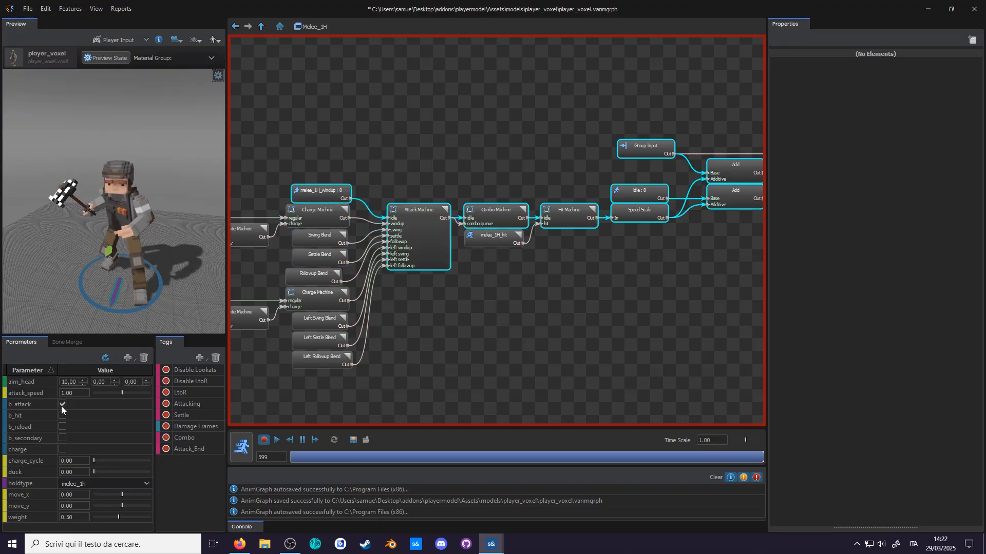
{"action": "left_click", "coordinate": [61, 415]}
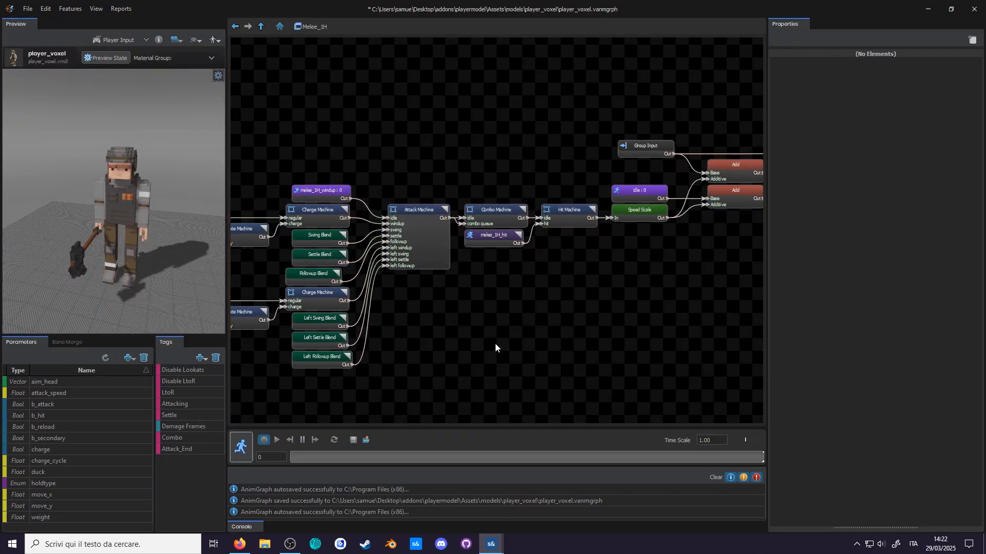
Step: Set the Hit Machine's idle-to-hit transition to start its cycle at FixedValue with a fixed start cycle value of 0.1
{"action": "double_click", "coordinate": [577, 217]}
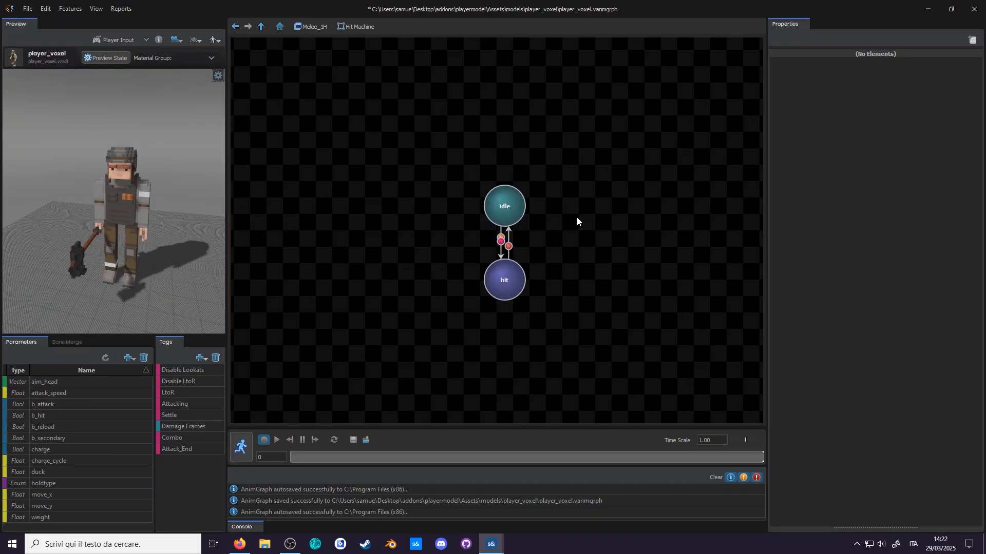
{"action": "left_click", "coordinate": [500, 242]}
{"action": "left_click", "coordinate": [975, 87]}
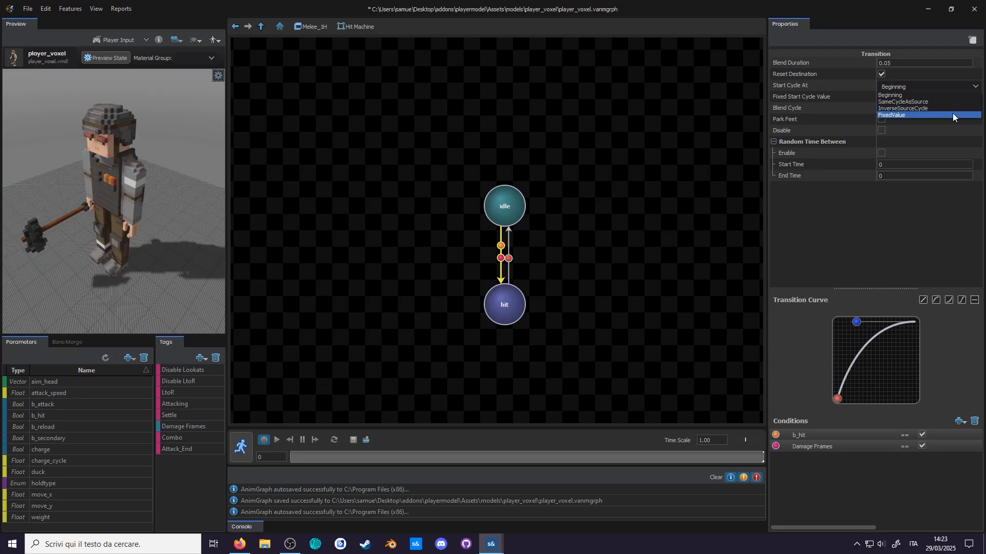
{"action": "left_click", "coordinate": [952, 115]}
{"action": "left_click", "coordinate": [894, 96]}
Step: Run the preview and trigger b_attack and b_hit repeatedly, including at a time scale of 0.29, to examine the hit transition
{"action": "left_click", "coordinate": [244, 450]}
{"action": "left_click", "coordinate": [61, 405]}
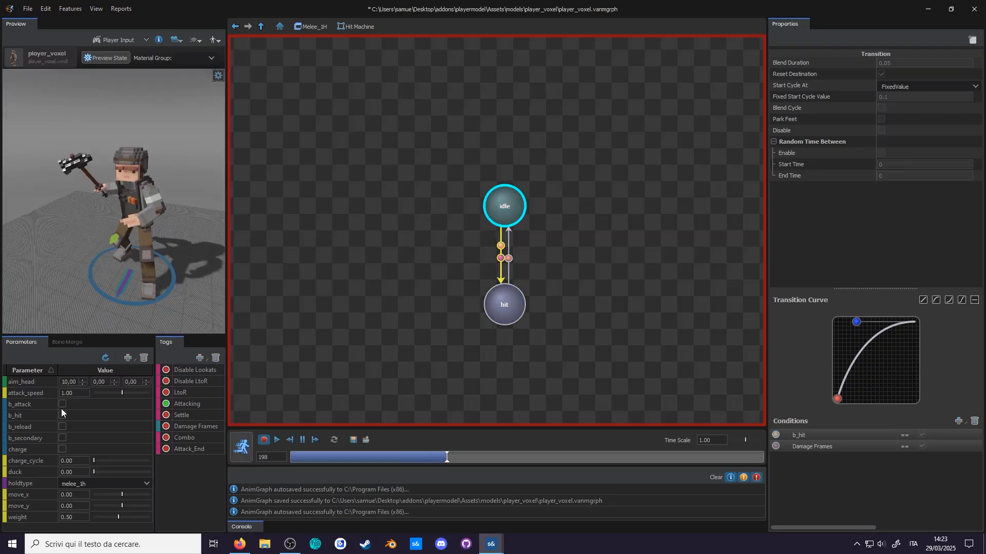
{"action": "left_click", "coordinate": [63, 412]}
{"action": "left_click", "coordinate": [61, 403]}
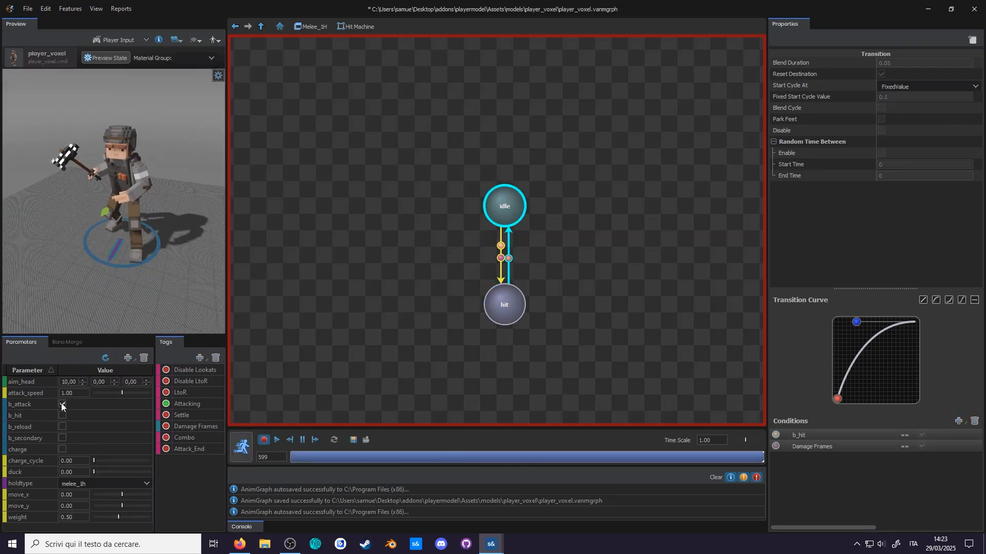
{"action": "left_click", "coordinate": [61, 402]}
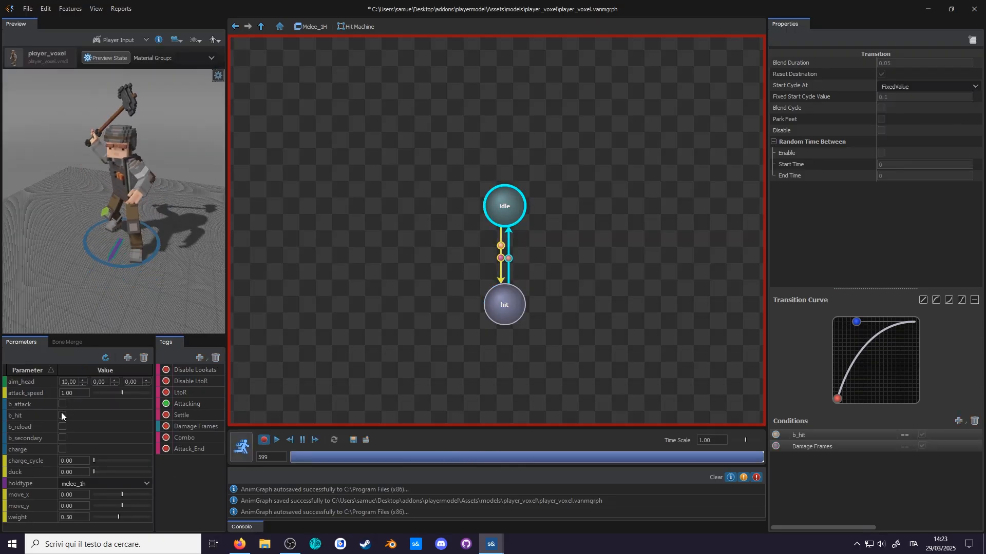
{"action": "left_click", "coordinate": [61, 412]}
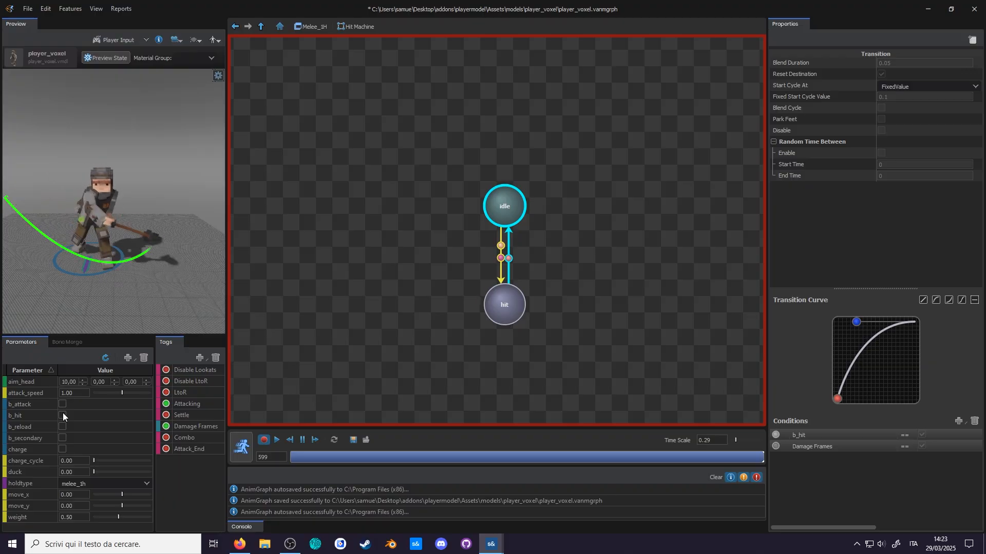
{"action": "left_click", "coordinate": [63, 413]}
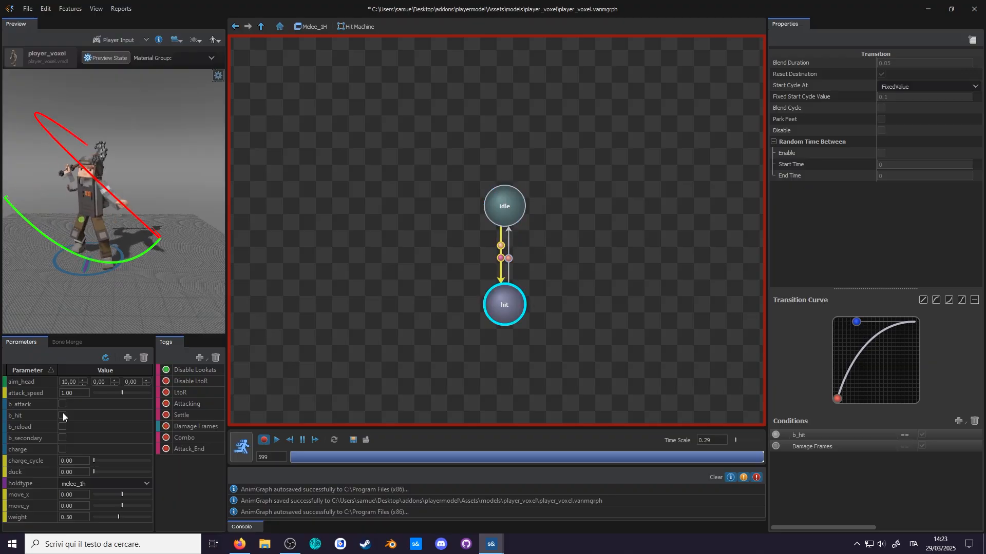
{"action": "left_click", "coordinate": [247, 447]}
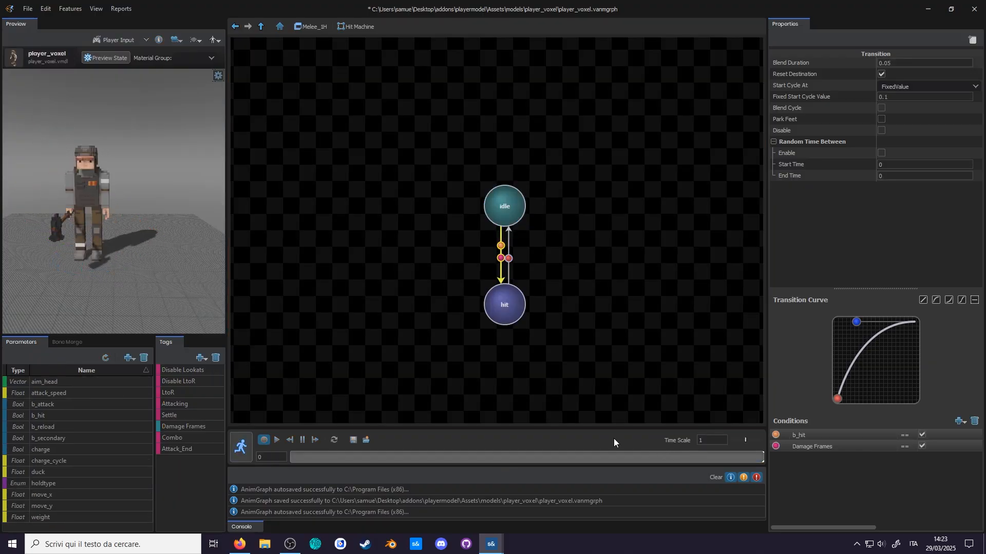
Step: Set the Hit Machine's idle-to-hit transition to start its cycle at InverseSourceCycle
{"action": "left_click", "coordinate": [975, 87]}
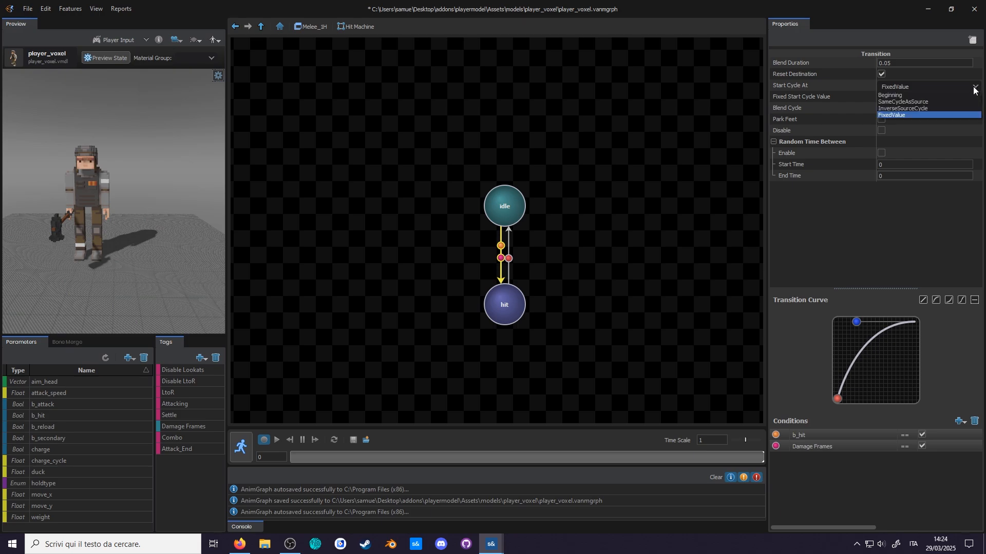
{"action": "left_click", "coordinate": [902, 108]}
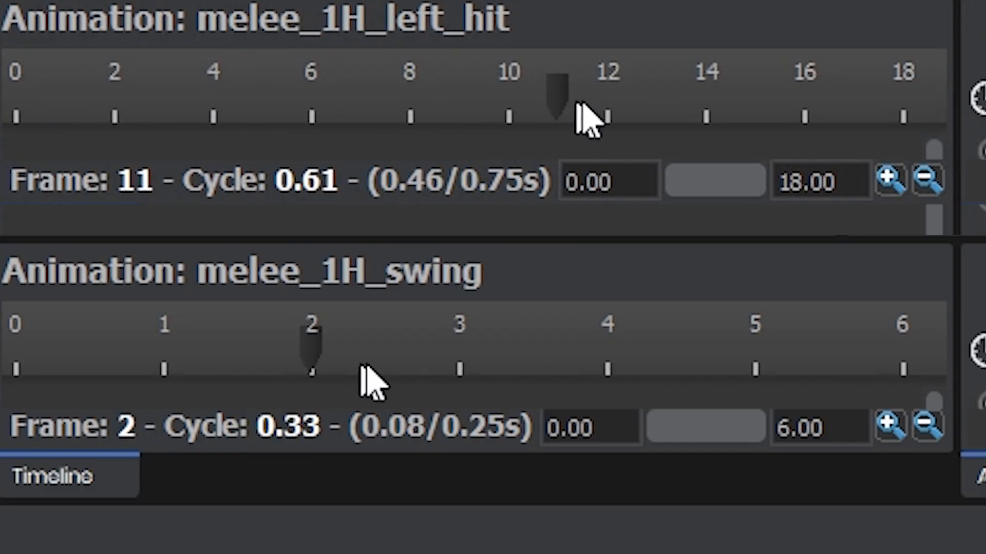
Step: Compare the cycle positions of melee_1H_left_hit and melee_1H_swing, and preview the hit transition by triggering b_hit during an attack
{"action": "left_click_drag", "start_coordinate": [903, 127], "coordinate": [125, 110]}
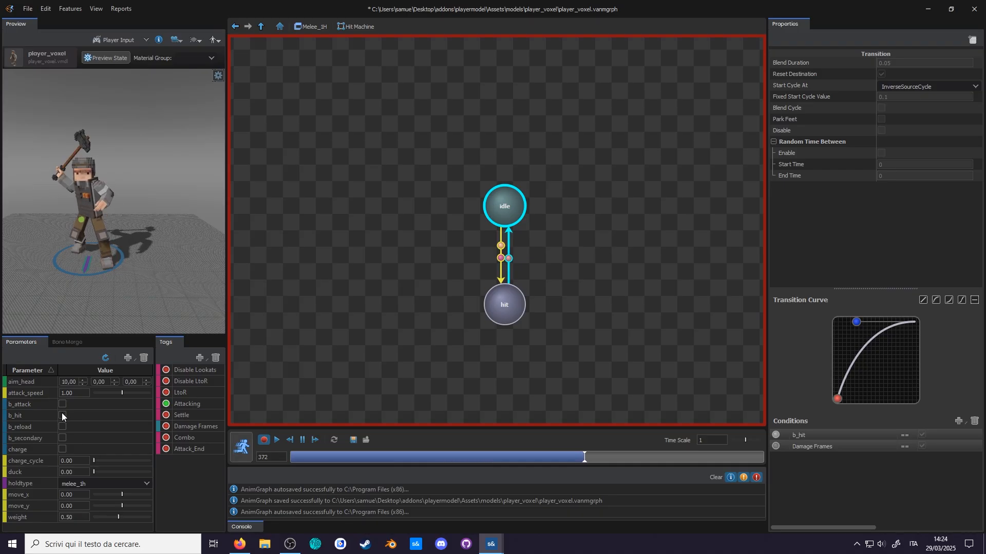
{"action": "left_click", "coordinate": [63, 414]}
{"action": "left_click", "coordinate": [62, 413]}
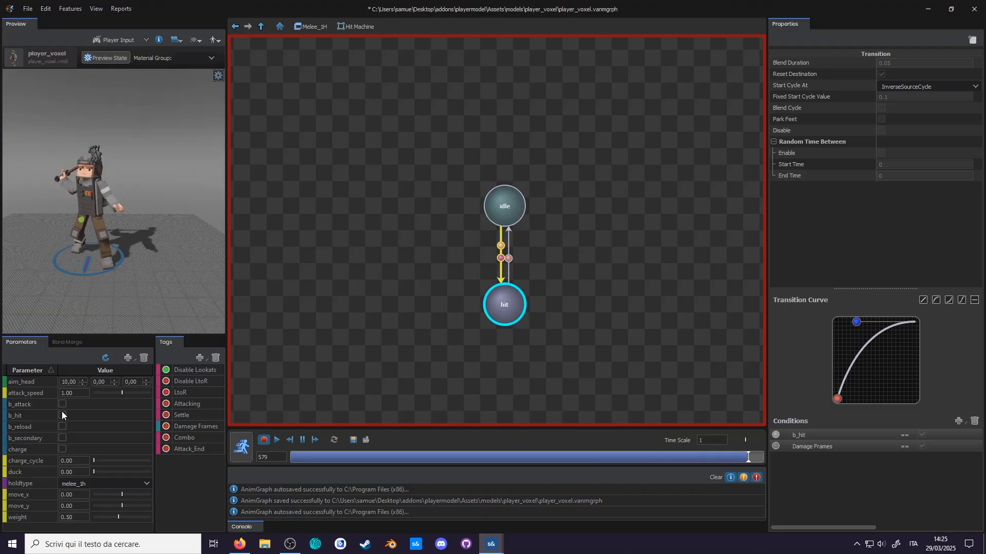
{"action": "left_click", "coordinate": [234, 447]}
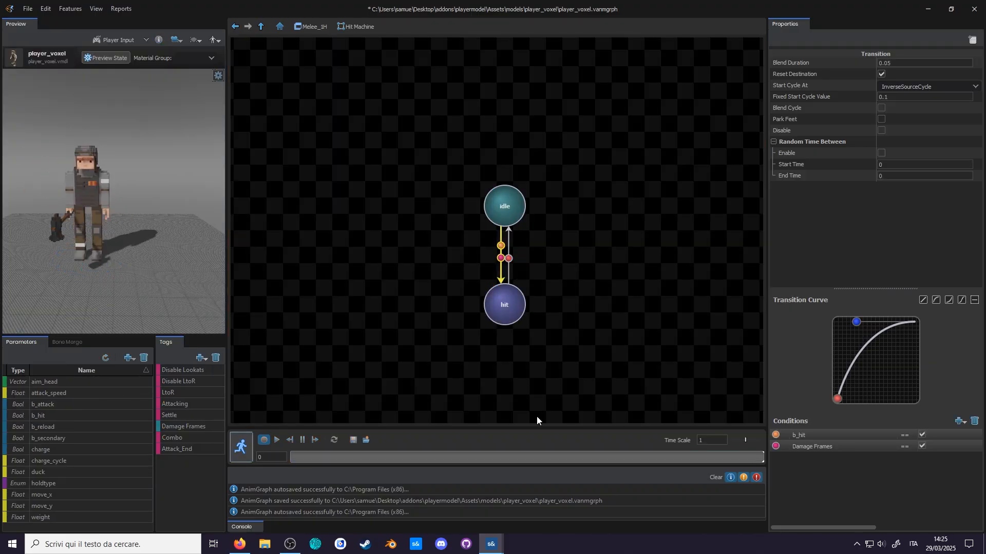
Step: In ModelDoc, duplicate the melee_1H_hit animation in the melee_1h folder and trim the original to end at frame 3
{"action": "left_click", "coordinate": [492, 543]}
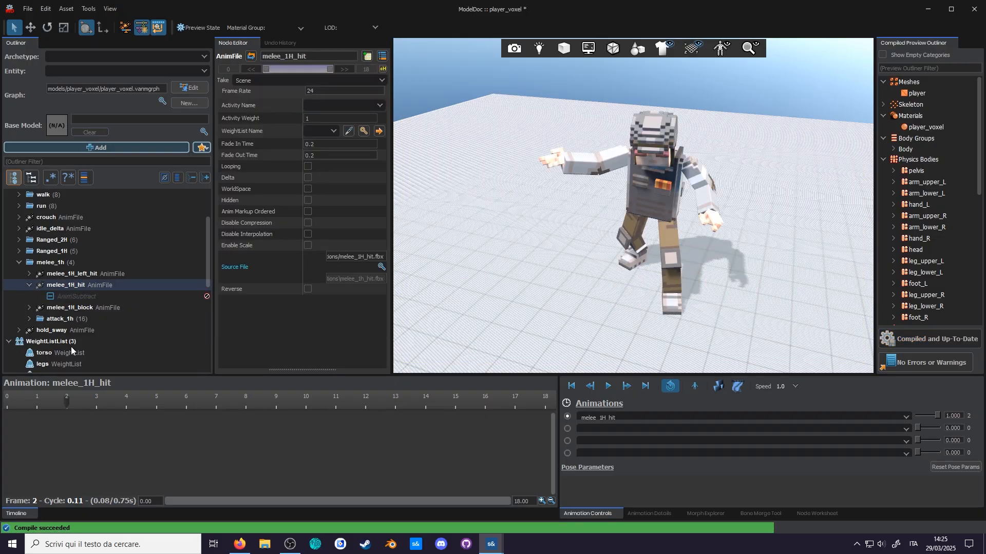
{"action": "key", "text": "ctrl+d"}
{"action": "left_click_drag", "start_coordinate": [94, 329], "coordinate": [99, 301]}
{"action": "left_click", "coordinate": [29, 308]}
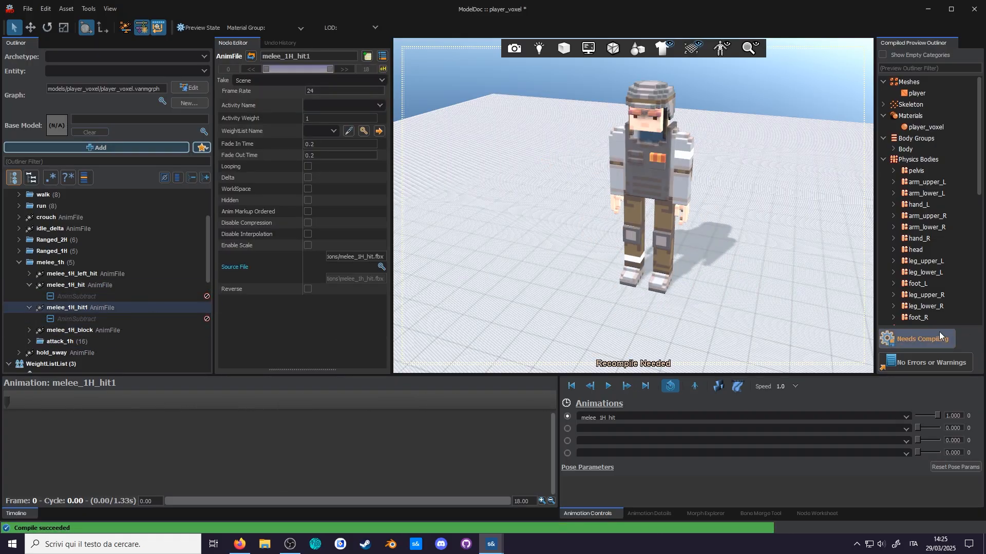
{"action": "left_click", "coordinate": [939, 336]}
{"action": "left_click_drag", "start_coordinate": [272, 73], "coordinate": [282, 81]}
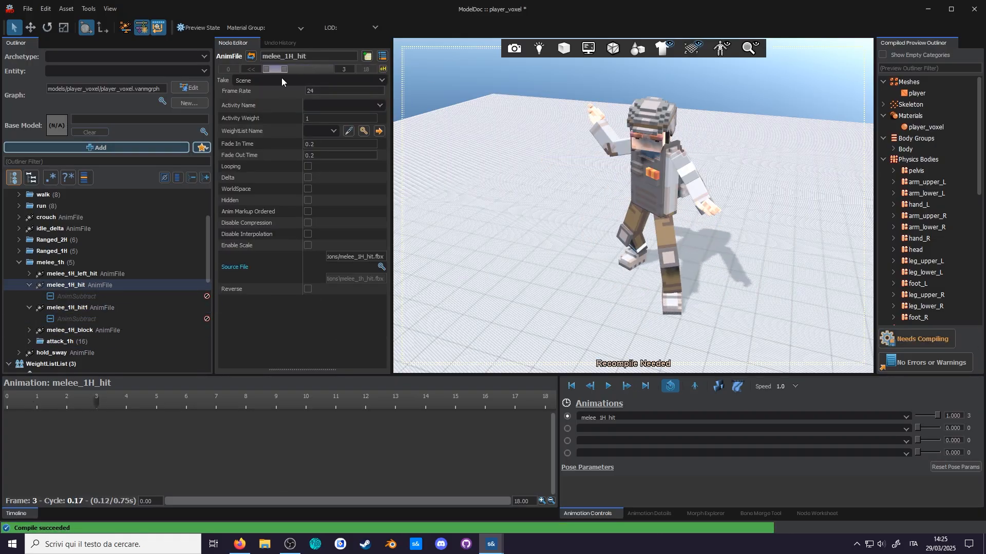
{"action": "left_click", "coordinate": [105, 308]}
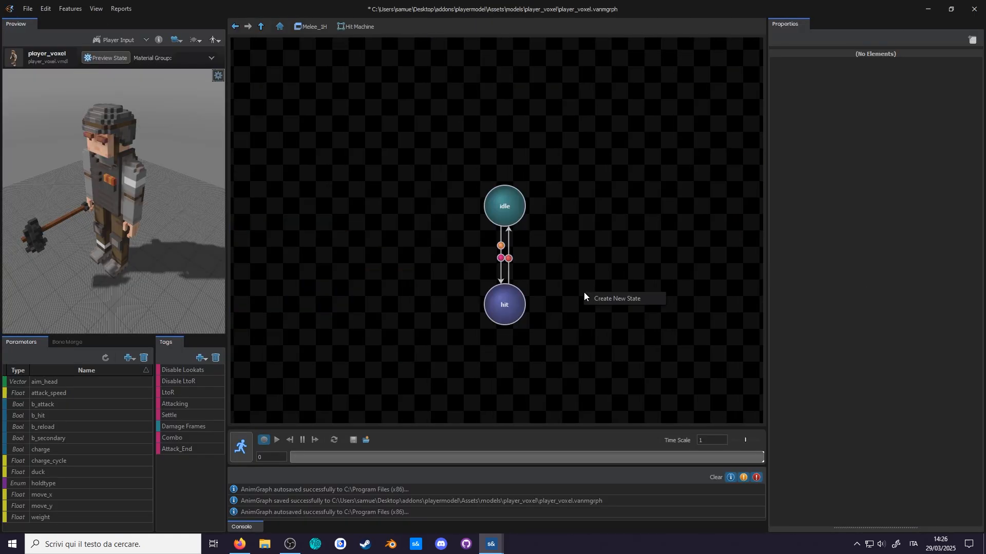
Step: Back in the animation graph, create a new state named recoil in the Hit Machine
{"action": "left_click", "coordinate": [637, 298]}
{"action": "left_click_drag", "start_coordinate": [916, 61], "coordinate": [845, 63]}
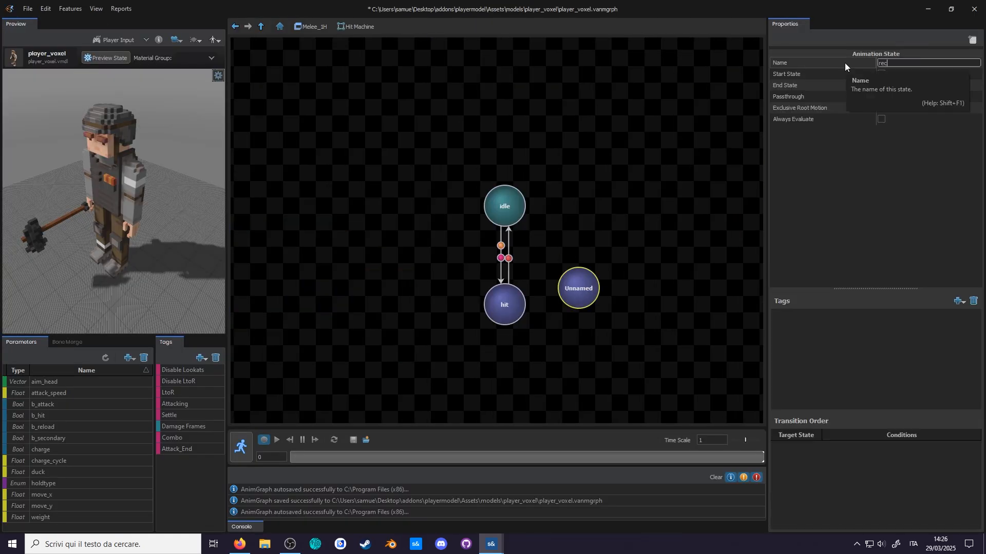
{"action": "type", "text": "recoil"}
{"action": "key", "text": "Return"}
{"action": "double_click", "coordinate": [674, 362]}
{"action": "left_click_drag", "start_coordinate": [502, 244], "coordinate": [546, 230], "text": "shift"}
{"action": "type", "text": "recoil"}
{"action": "key", "text": "Return"}
{"action": "double_click", "coordinate": [571, 217]}
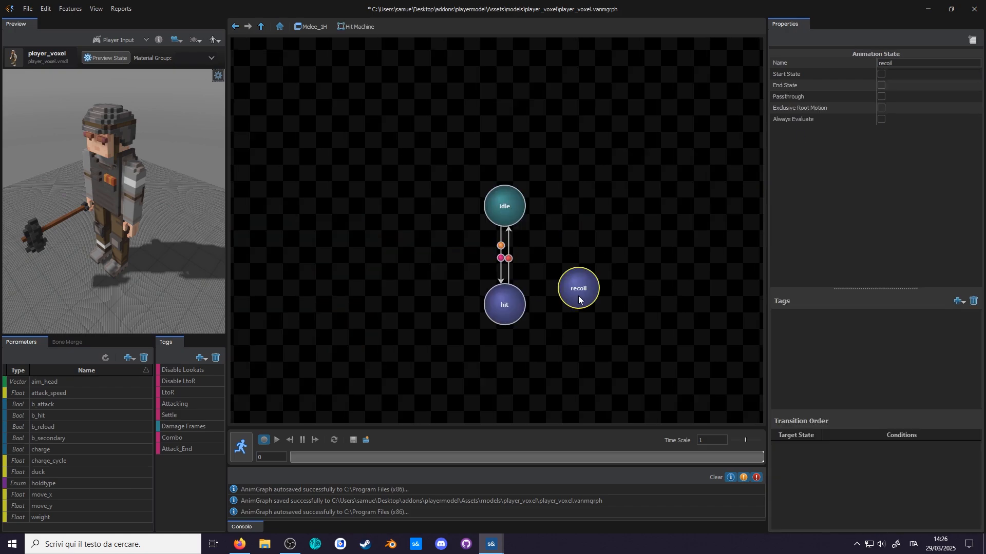
Step: Position the recoil state between hit and idle, and add transitions from hit to recoil and from recoil to idle
{"action": "left_click_drag", "start_coordinate": [578, 300], "coordinate": [587, 269]}
{"action": "left_click_drag", "start_coordinate": [519, 308], "coordinate": [515, 219]}
Step: Copy the hit-to-idle transition's settings onto the hit-to-recoil transition and delete the direct hit-to-idle transition
{"action": "left_click", "coordinate": [510, 251]}
{"action": "key", "text": "ctrl+c"}
{"action": "left_click", "coordinate": [542, 282]}
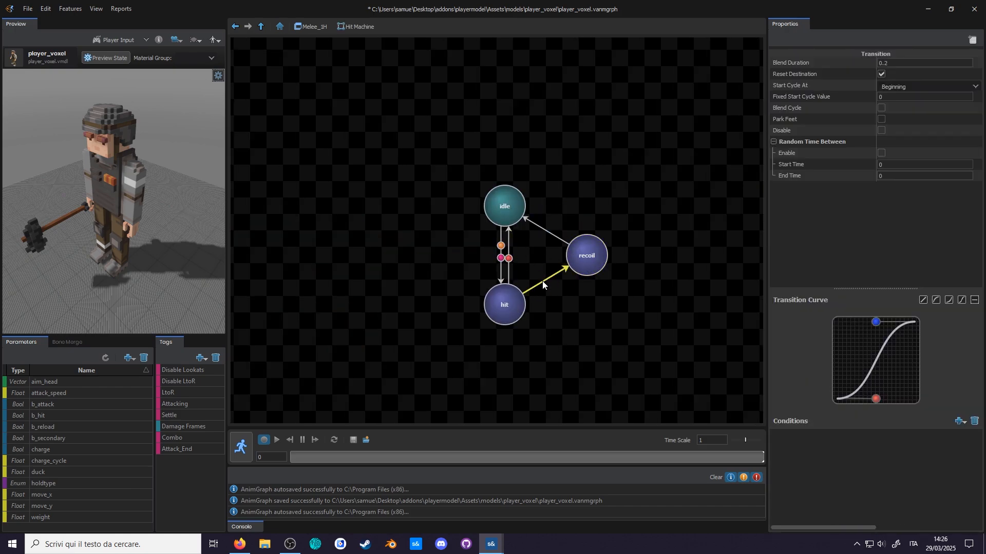
{"action": "key", "text": "ctrl+v"}
{"action": "left_click", "coordinate": [508, 251]}
{"action": "key", "text": "Delete"}
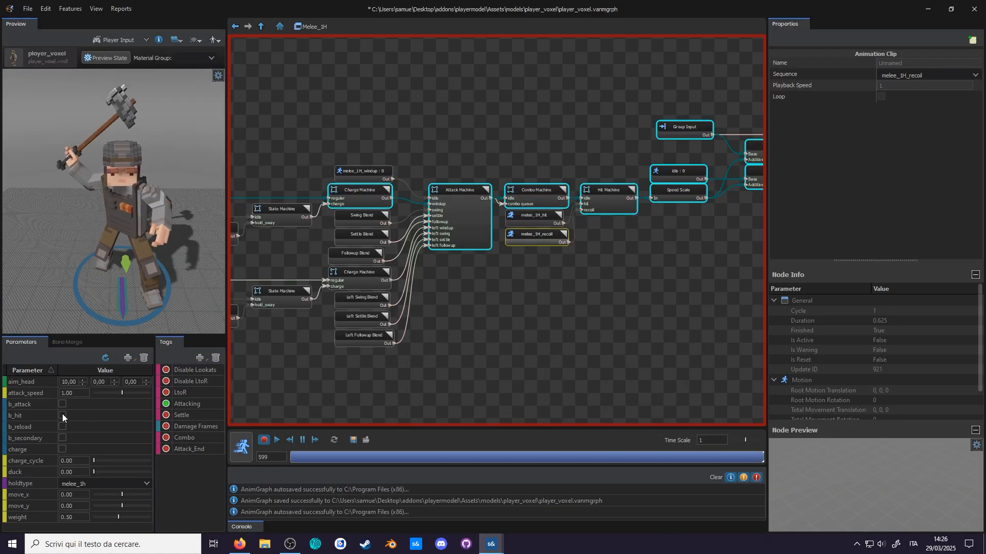
Step: Trigger b_hit and b_attack in the running preview to examine how the hit leads into the recoil
{"action": "left_click", "coordinate": [63, 414]}
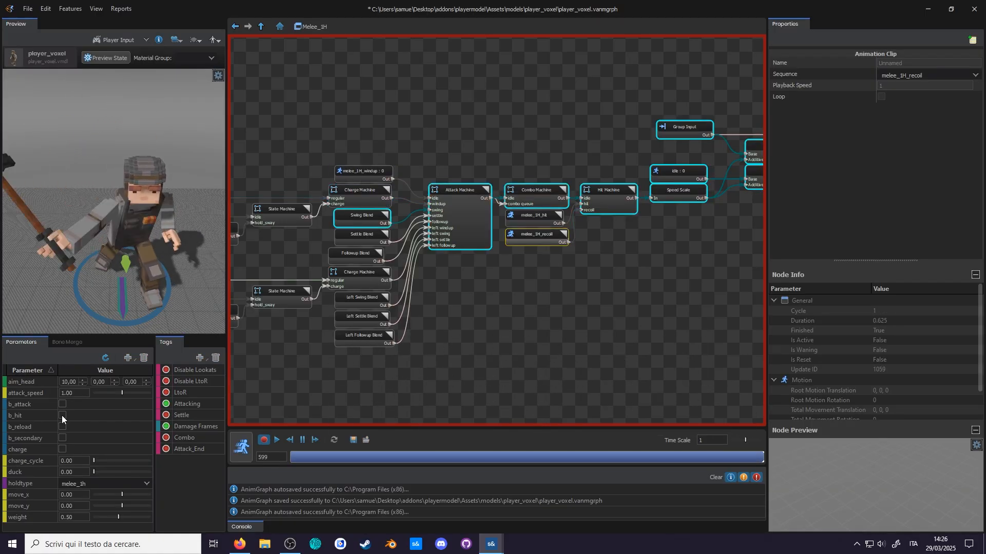
{"action": "left_click", "coordinate": [63, 404]}
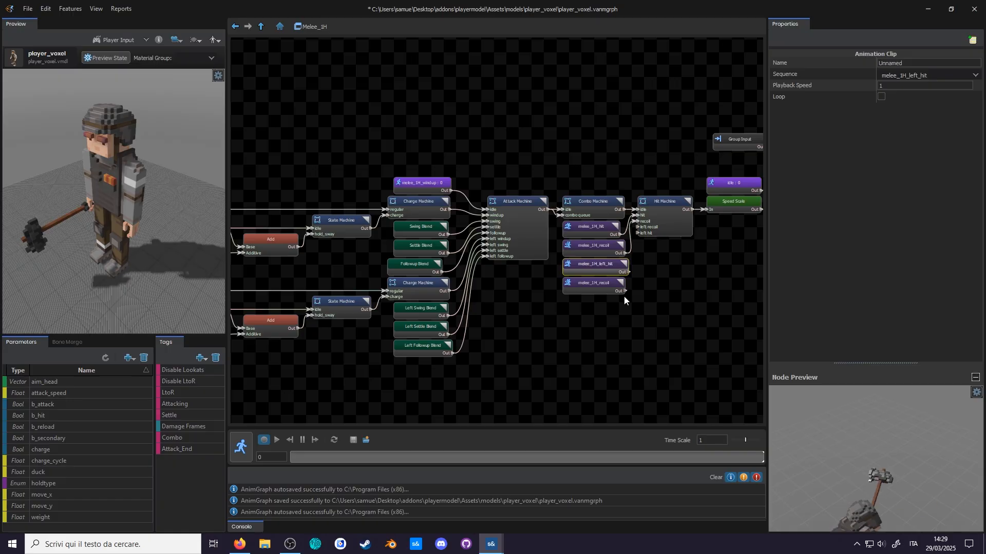
Step: Set the fourth hit clip's sequence to melee_1H_left_recoil and connect the left hit and left recoil clips to the Hit Machine
{"action": "left_click", "coordinate": [594, 283]}
{"action": "left_click", "coordinate": [909, 75]}
{"action": "type", "text": "left_"}
{"action": "left_click_drag", "start_coordinate": [629, 272], "coordinate": [638, 233]}
{"action": "scroll", "coordinate": [665, 249], "scroll_direction": "down", "scroll_amount": 4}
{"action": "left_click_drag", "start_coordinate": [636, 291], "coordinate": [676, 221]}
{"action": "scroll", "coordinate": [667, 269], "scroll_direction": "up", "scroll_amount": 5}
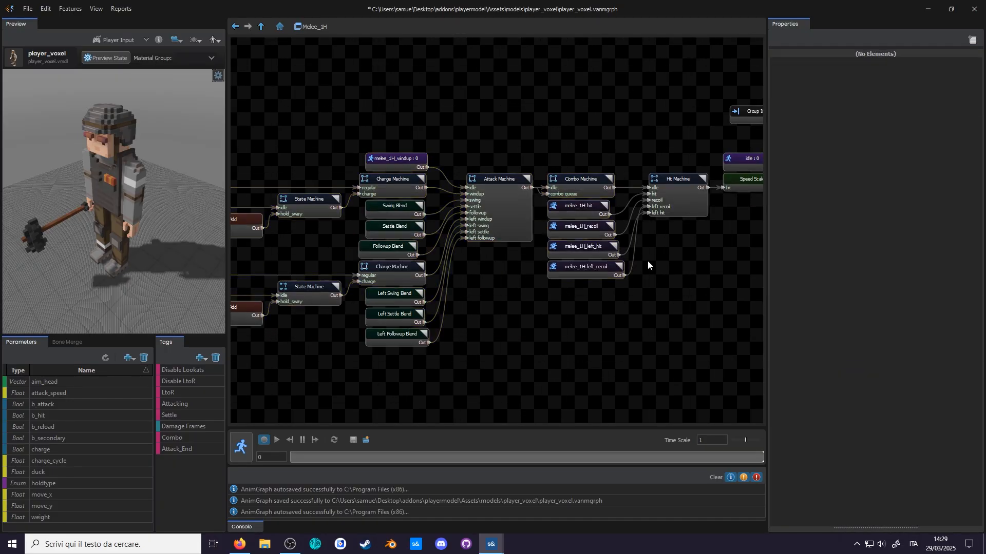
Step: Create an internal tag named Attack_Left
{"action": "double_click", "coordinate": [677, 196]}
{"action": "left_click", "coordinate": [480, 247]}
{"action": "left_click", "coordinate": [201, 358]}
{"action": "left_click", "coordinate": [206, 373]}
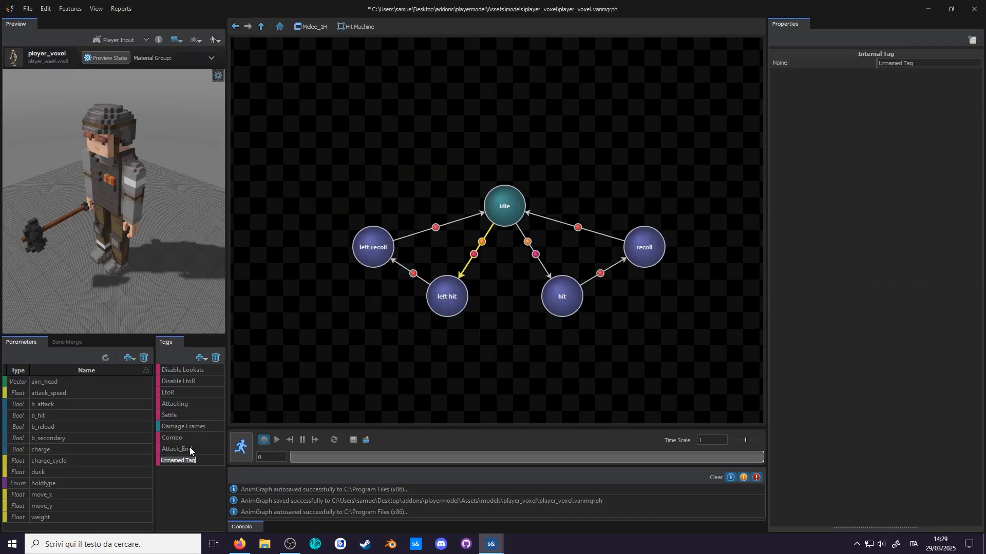
{"action": "type", "text": "Attack_Left"}
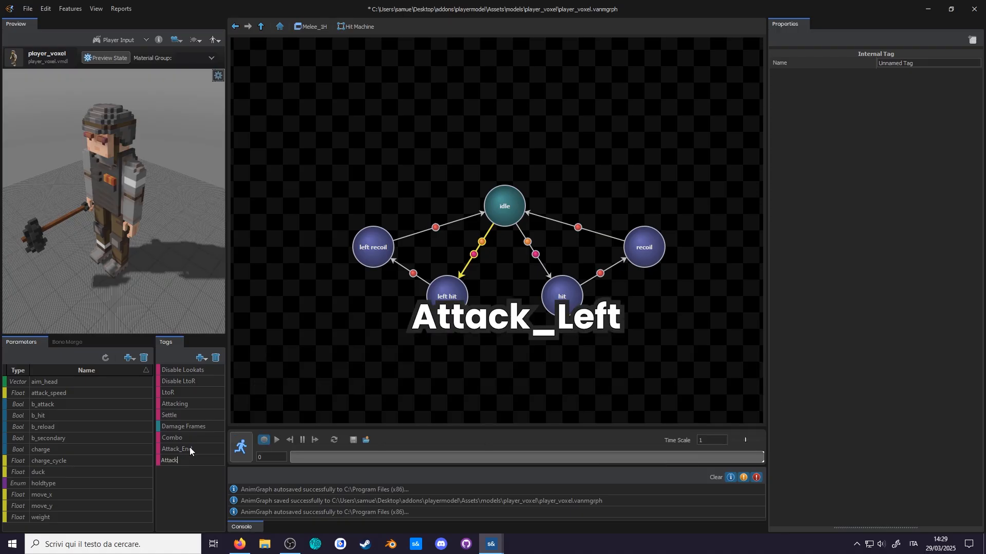
Step: Add an Attack_Left tag condition to the Hit Machine's idle-to-left-hit transition and place it first in idle's transition order
{"action": "left_click", "coordinate": [476, 254]}
{"action": "left_click", "coordinate": [476, 254]}
{"action": "left_click", "coordinate": [959, 421]}
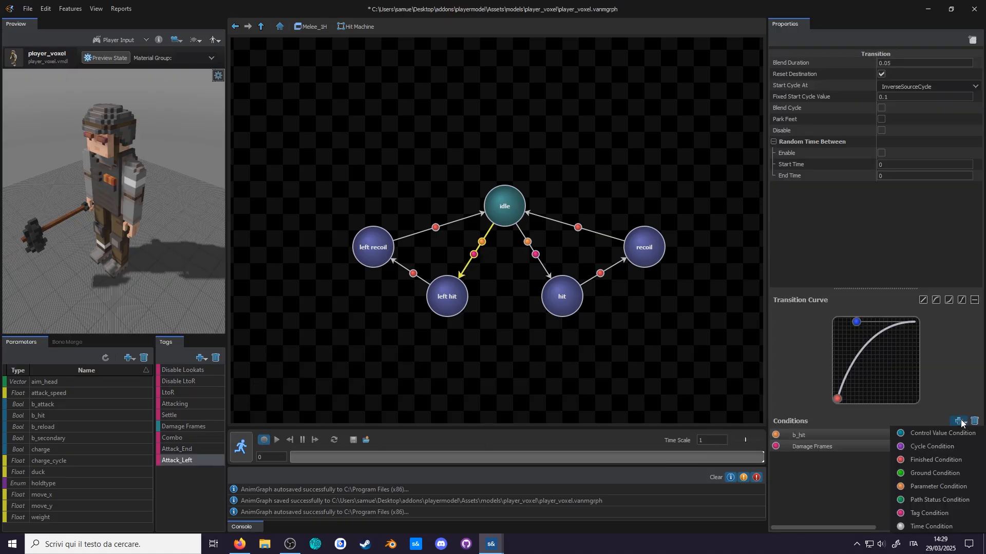
{"action": "left_click", "coordinate": [935, 512]}
{"action": "left_click", "coordinate": [829, 458]}
{"action": "left_click", "coordinate": [818, 525]}
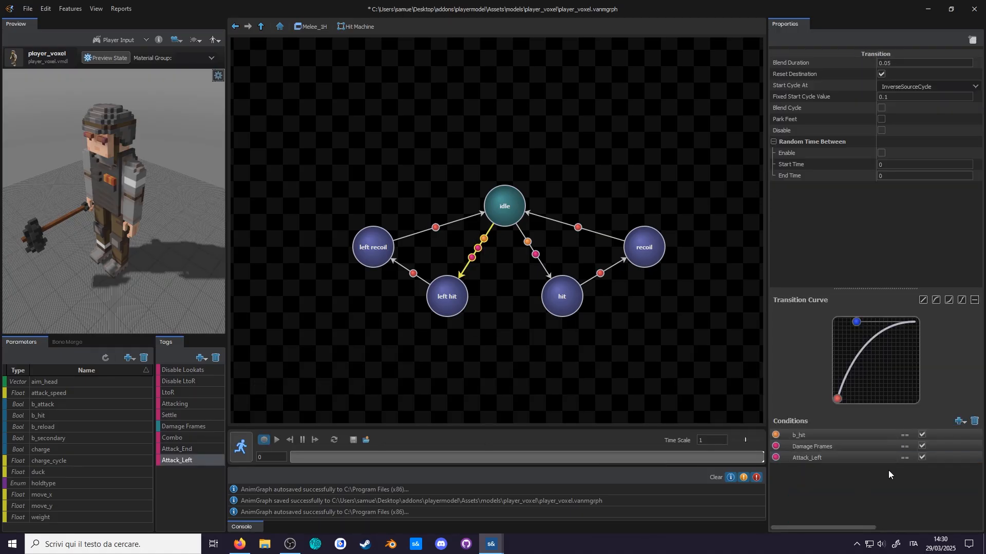
{"action": "left_click", "coordinate": [519, 214]}
{"action": "left_click_drag", "start_coordinate": [819, 457], "coordinate": [817, 442]}
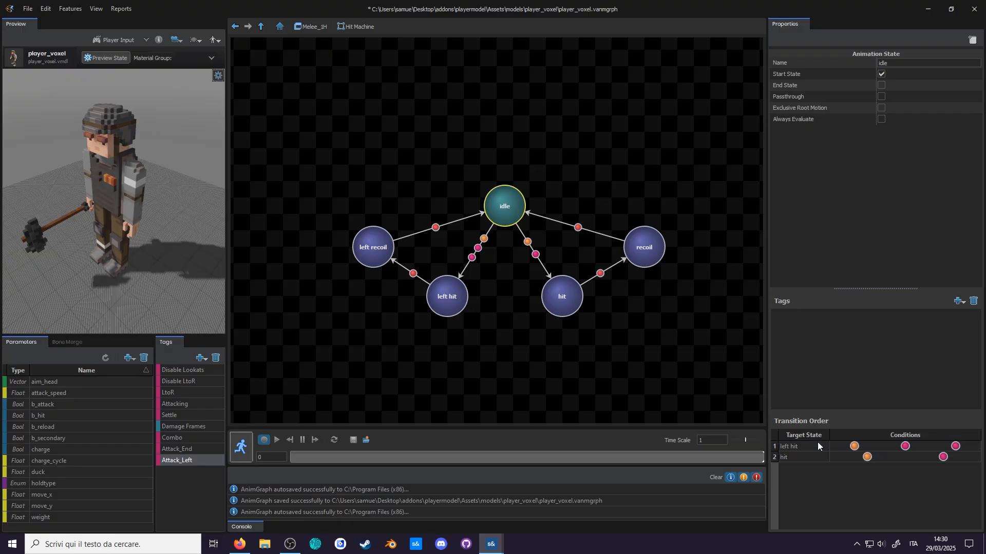
Step: Add the Attack_Left tag to the left swing and followup states of the Attack Machine
{"action": "left_click", "coordinate": [259, 28]}
{"action": "double_click", "coordinate": [504, 227]}
{"action": "middle_click_drag", "start_coordinate": [479, 327], "coordinate": [507, 290]}
{"action": "left_click", "coordinate": [376, 319]}
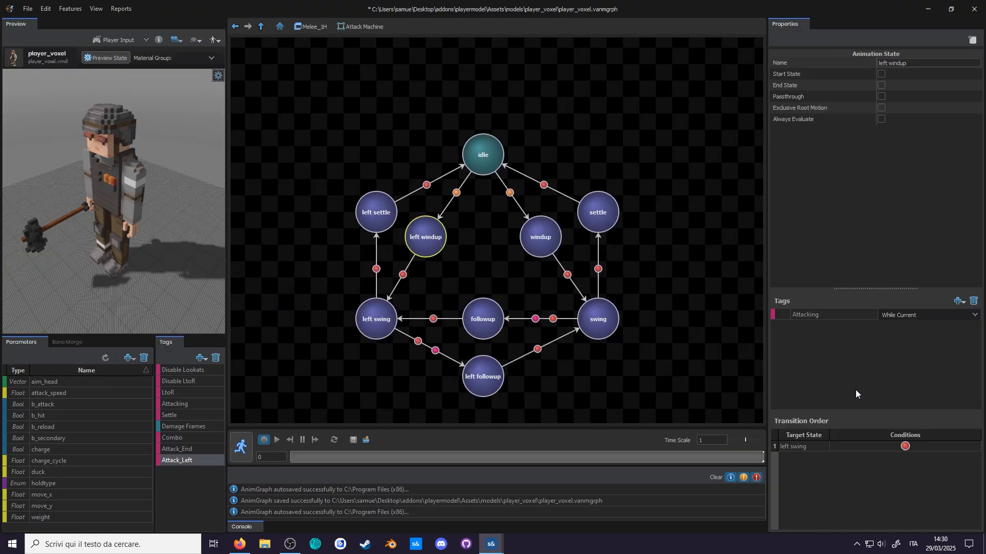
{"action": "left_click", "coordinate": [957, 301]}
{"action": "left_click", "coordinate": [933, 351]}
{"action": "left_click", "coordinate": [958, 301]}
{"action": "middle_click_drag", "start_coordinate": [483, 323], "coordinate": [456, 358]}
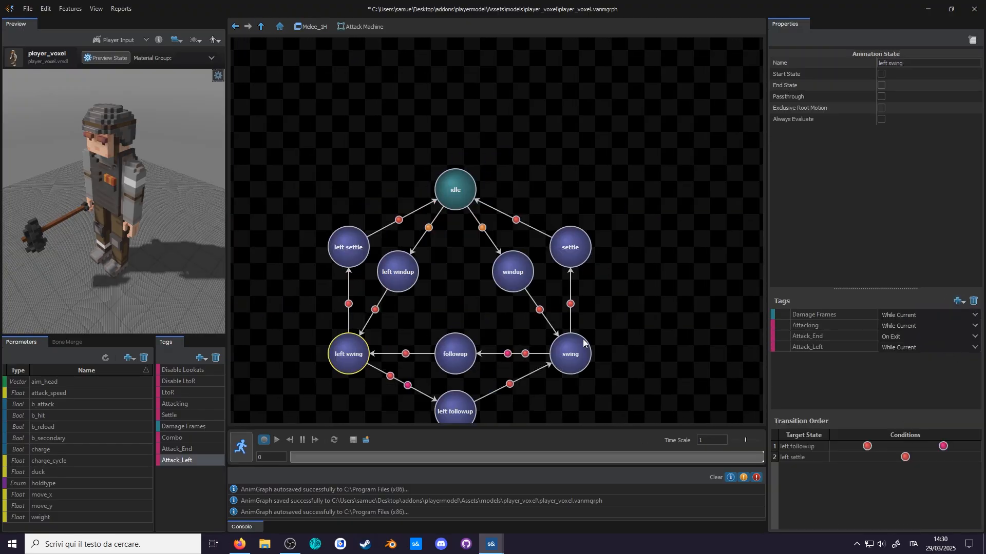
{"action": "left_click", "coordinate": [456, 358]}
{"action": "left_click", "coordinate": [956, 302]}
{"action": "left_click", "coordinate": [934, 415]}
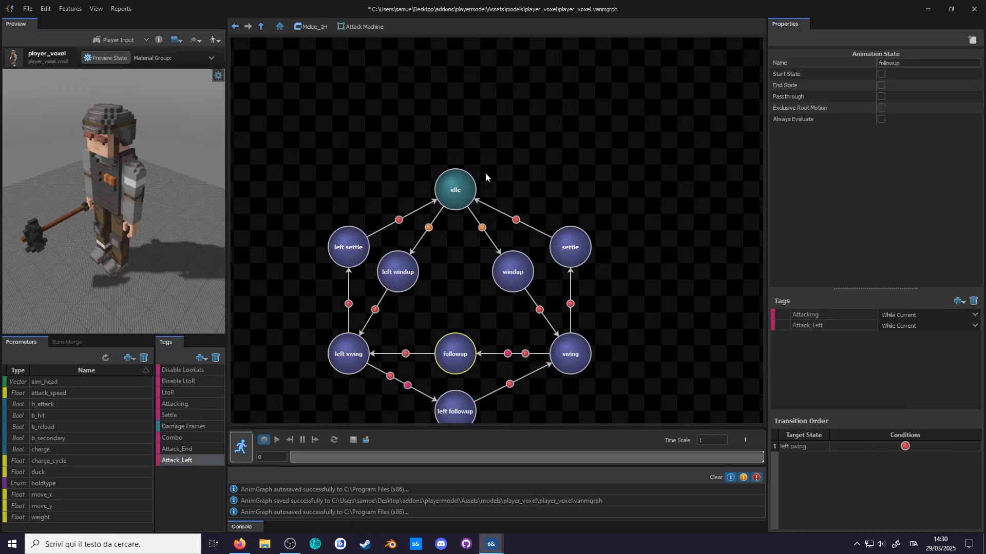
Step: Run the preview and trigger b_secondary followed by b_hit repeatedly to examine the left hit and recoil reaction
{"action": "left_click", "coordinate": [261, 26]}
{"action": "left_click", "coordinate": [242, 447]}
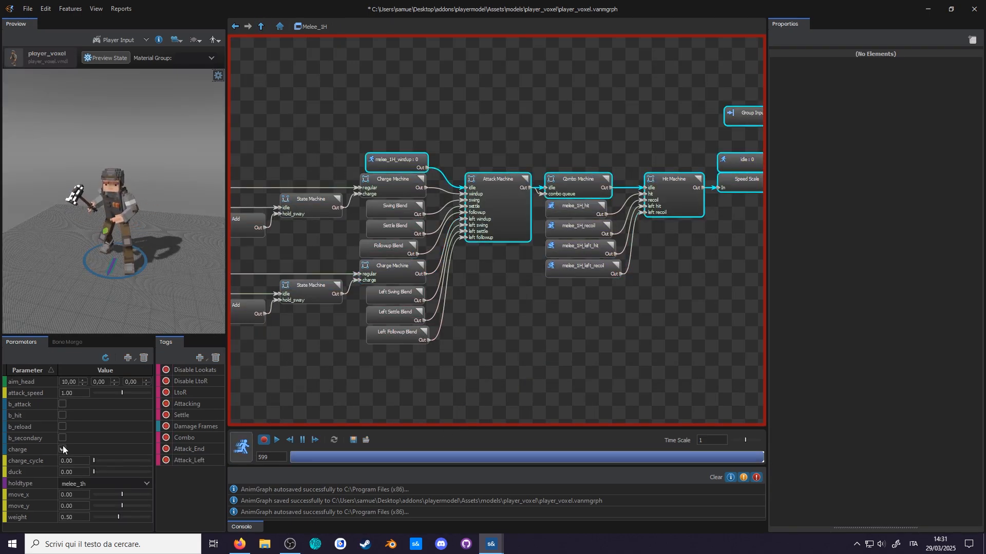
{"action": "left_click", "coordinate": [63, 437]}
{"action": "left_click", "coordinate": [63, 415]}
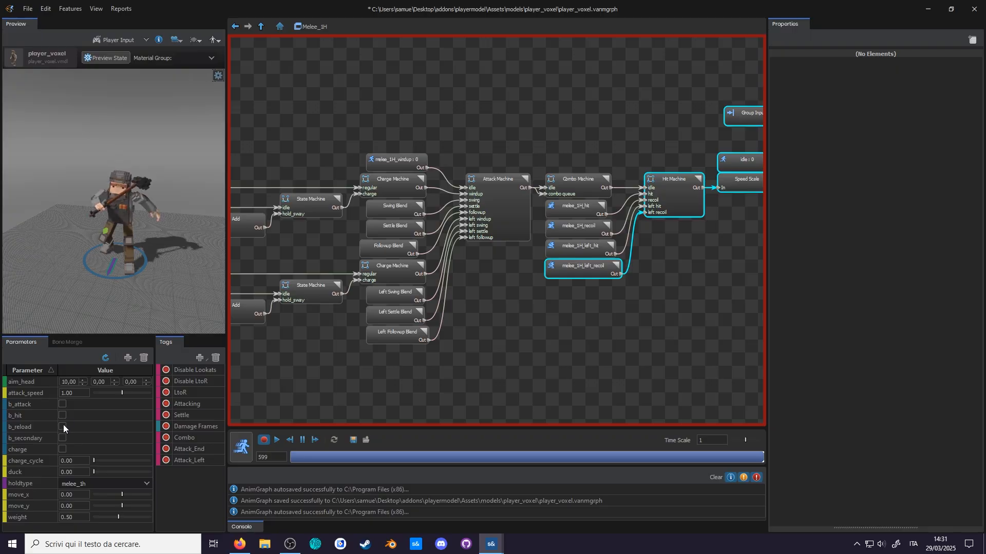
{"action": "left_click", "coordinate": [62, 437]}
{"action": "left_click", "coordinate": [63, 414]}
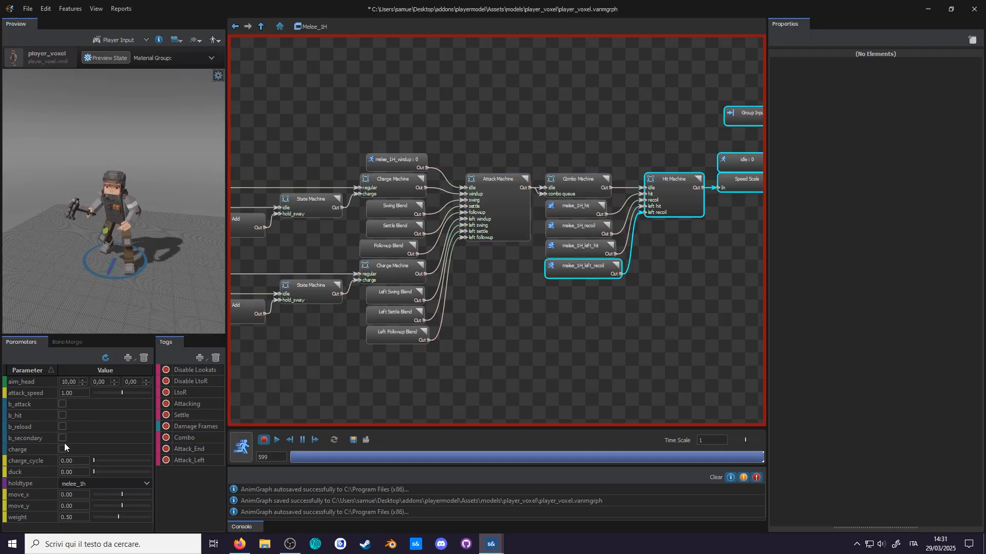
{"action": "left_click", "coordinate": [63, 440]}
{"action": "left_click", "coordinate": [63, 414]}
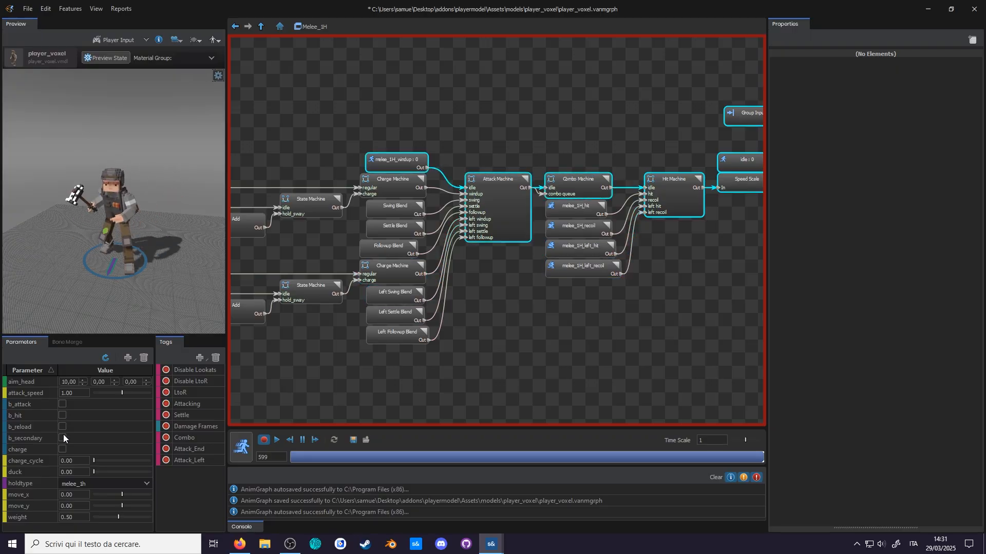
{"action": "left_click", "coordinate": [63, 435]}
{"action": "left_click", "coordinate": [62, 415]}
{"action": "left_click", "coordinate": [63, 435]}
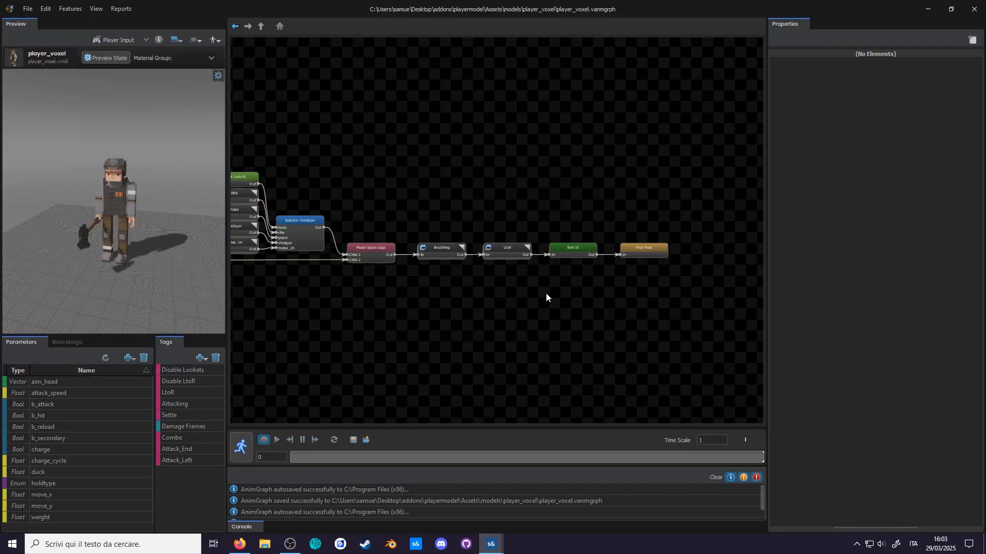
Step: Create a node in the root graph by filtering the node list for "hit"
{"action": "right_click", "coordinate": [546, 294]}
{"action": "mouse_move", "coordinate": [565, 295]}
{"action": "type", "text": "hi"}
{"action": "key", "text": "BackSpace"}
{"action": "key", "text": "BackSpace"}
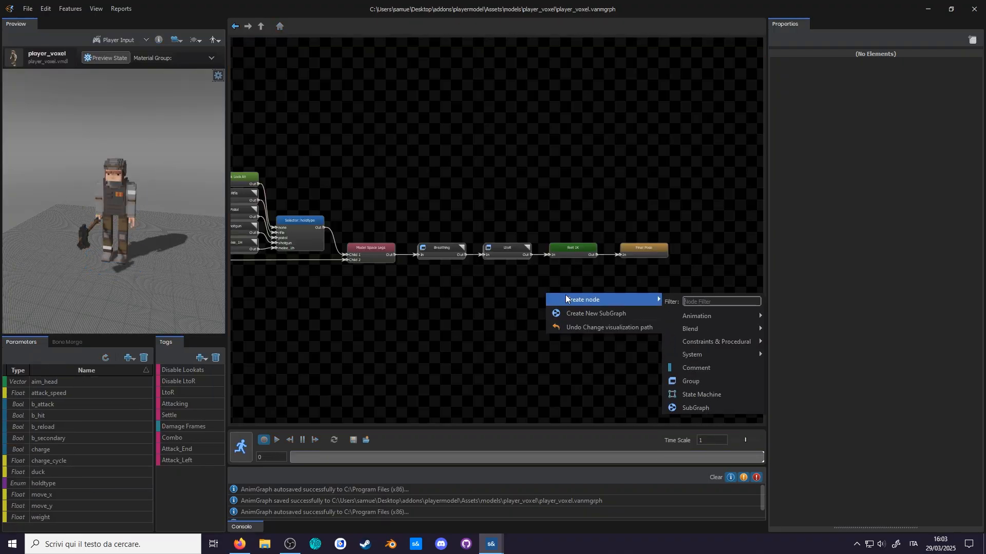
{"action": "type", "text": "hit"}
{"action": "left_click", "coordinate": [677, 315]}
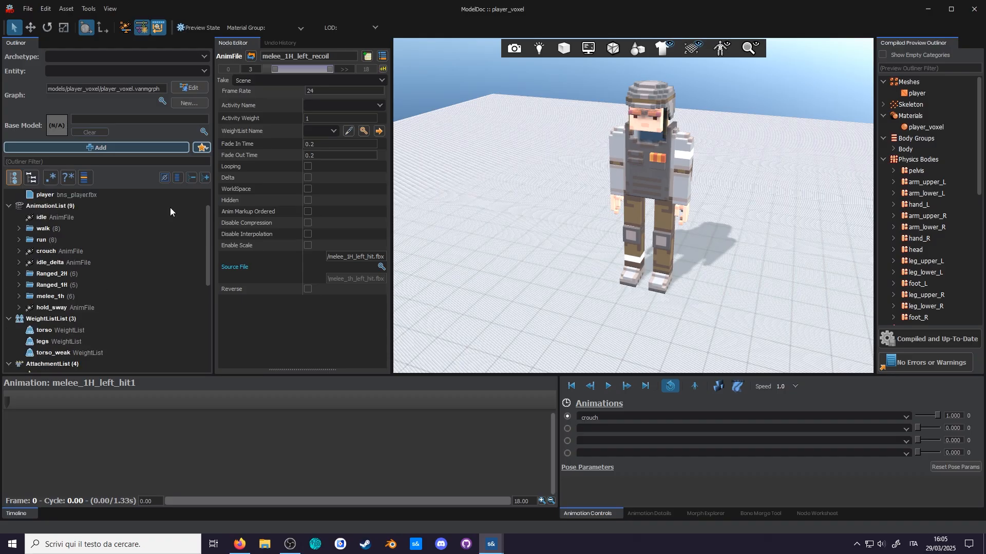
Step: In ModelDoc, import the eight directional hurt animations (hurtE to hurtW) as AnimFiles and preview several of them
{"action": "left_click_drag", "start_coordinate": [147, 95], "coordinate": [149, 168]}
{"action": "left_click", "coordinate": [529, 260]}
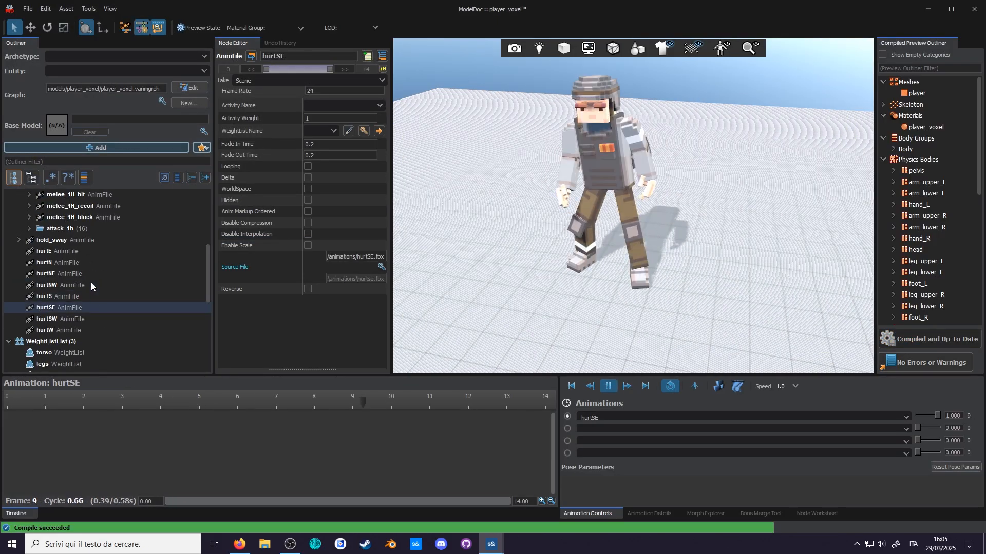
{"action": "left_click", "coordinate": [91, 274]}
{"action": "left_click", "coordinate": [89, 308]}
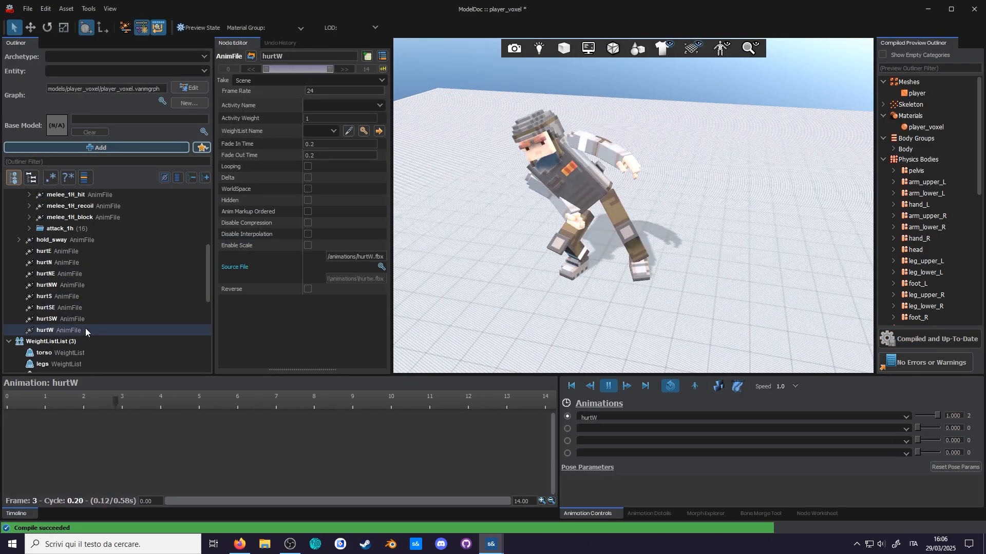
{"action": "left_click", "coordinate": [88, 285]}
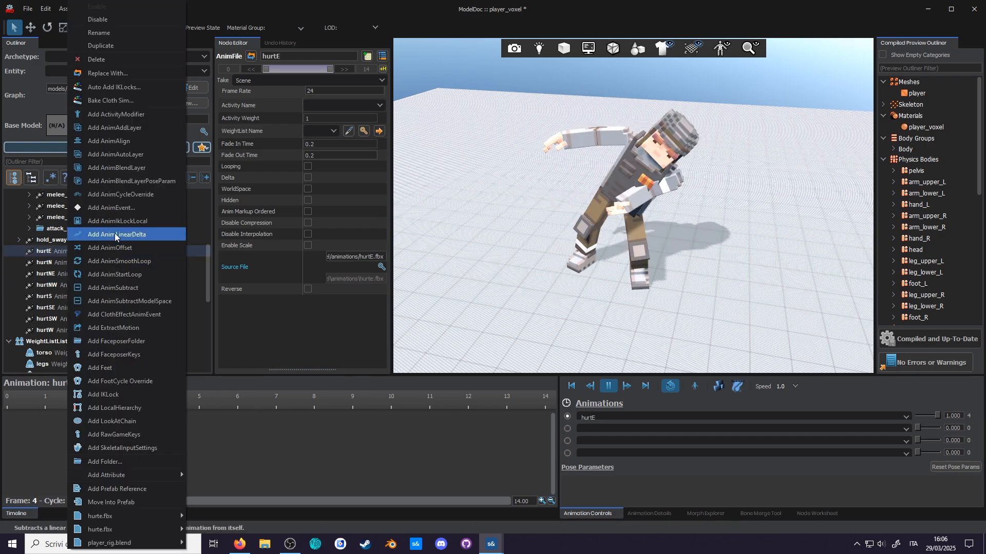
Step: Add an AnimSubtractModelSpace node to hurtE and copy it to the other seven hurt animations
{"action": "left_click", "coordinate": [131, 300]}
{"action": "left_click", "coordinate": [47, 342]}
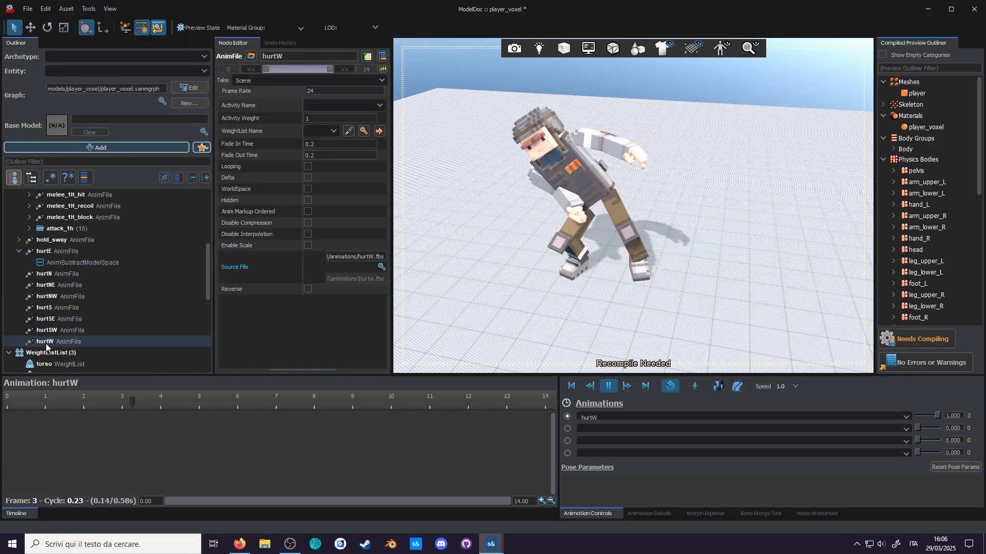
{"action": "key", "text": "ctrl+v"}
{"action": "left_click", "coordinate": [52, 308]}
{"action": "key", "text": "ctrl+v"}
{"action": "left_click", "coordinate": [55, 275]}
{"action": "key", "text": "ctrl+v"}
Step: Assign a hurt animation as the Anim Name in each AnimSubtractModelSpace node, from hurtE through hurtW
{"action": "left_click", "coordinate": [82, 263]}
{"action": "left_click", "coordinate": [311, 72]}
{"action": "left_click", "coordinate": [77, 285]}
{"action": "left_click", "coordinate": [62, 309]}
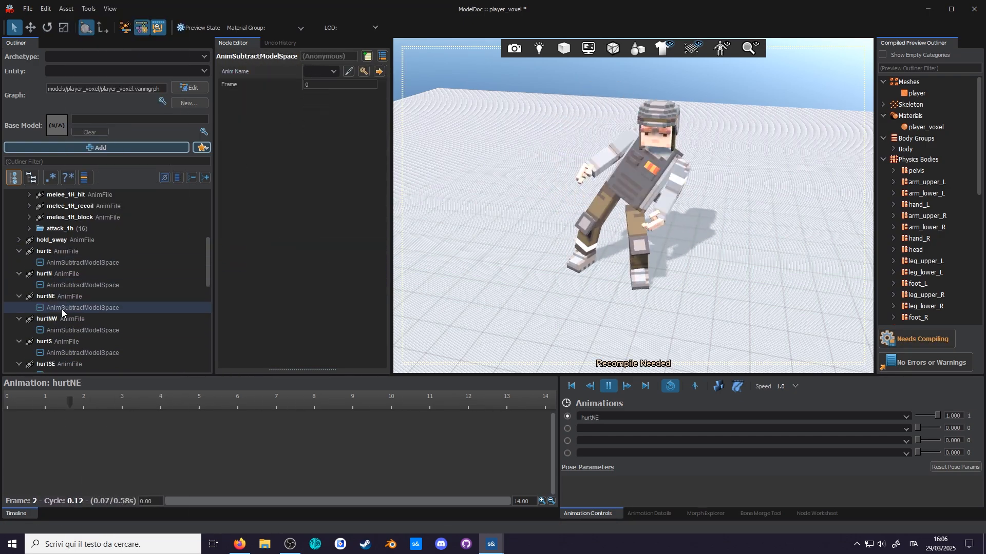
{"action": "left_click", "coordinate": [77, 330]}
{"action": "type", "text": "hu"}
{"action": "left_click", "coordinate": [85, 353]}
{"action": "scroll", "coordinate": [123, 297], "scroll_direction": "down", "scroll_amount": 2}
{"action": "left_click", "coordinate": [93, 330]}
{"action": "type", "text": "h"}
{"action": "left_click", "coordinate": [82, 353]}
{"action": "left_click", "coordinate": [312, 72]}
{"action": "type", "text": "h"}
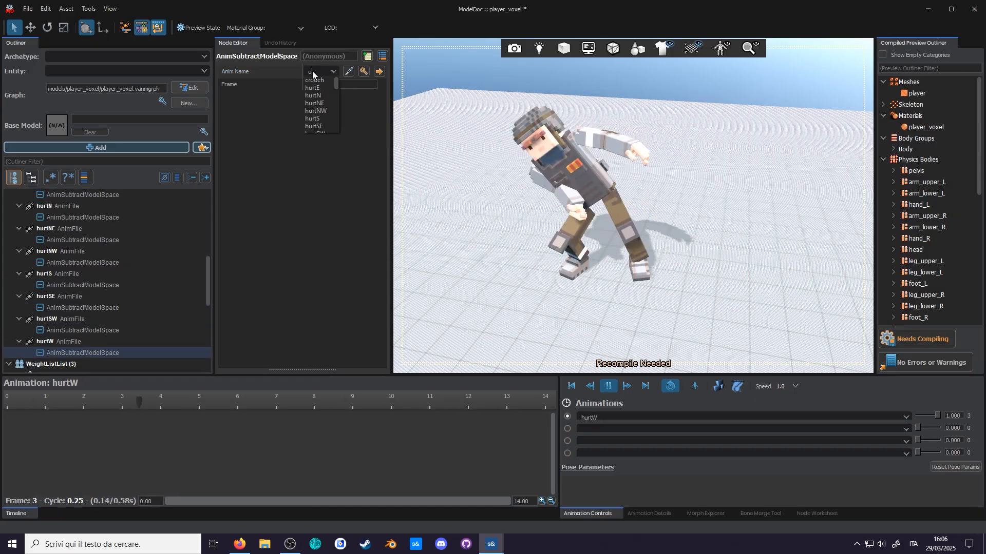
Step: Collapse the entries of the hurt animations in the outliner and group the selected hurt animations
{"action": "left_click", "coordinate": [19, 342]}
{"action": "left_click", "coordinate": [19, 318]}
{"action": "left_click", "coordinate": [47, 217]}
{"action": "left_click", "coordinate": [49, 296], "text": "shift"}
{"action": "right_click", "coordinate": [51, 295]}
{"action": "key", "text": "Return"}
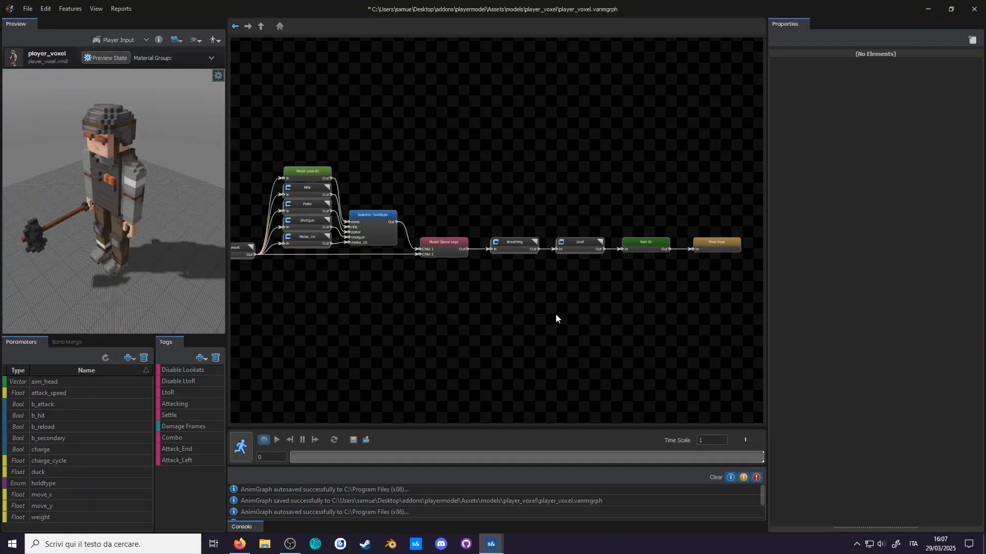
Step: In the AnimGraph editor, create a group node named Flinching in the root graph
{"action": "right_click", "coordinate": [556, 313]}
{"action": "mouse_move", "coordinate": [574, 319]}
{"action": "left_click", "coordinate": [667, 403]}
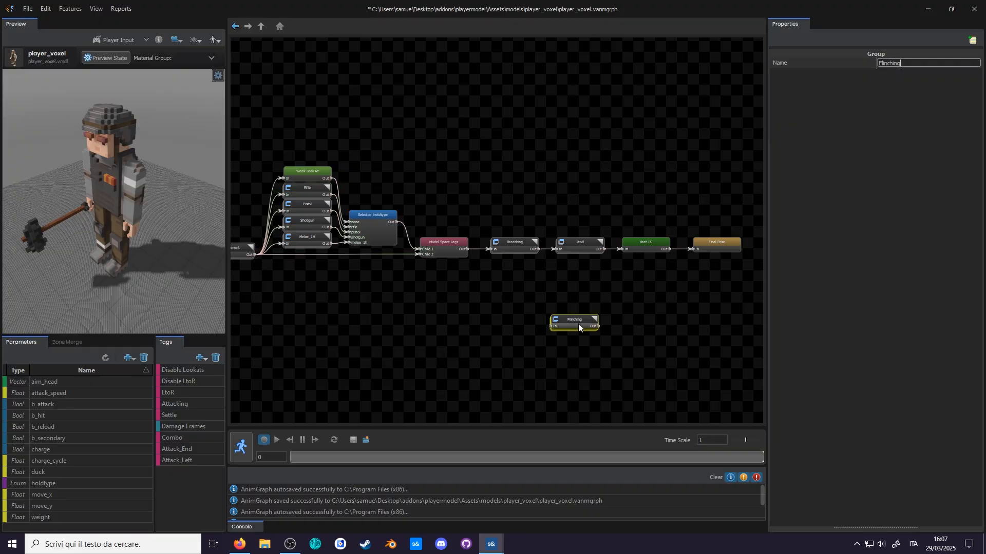
{"action": "type", "text": "Flinching"}
Step: Inside the Flinching group, add a state machine named Hurt Machine between Group Input and Group Output
{"action": "double_click", "coordinate": [578, 324]}
{"action": "left_click_drag", "start_coordinate": [350, 246], "coordinate": [306, 256]}
{"action": "right_click", "coordinate": [500, 277]}
{"action": "mouse_move", "coordinate": [529, 282]}
{"action": "left_click", "coordinate": [683, 390]}
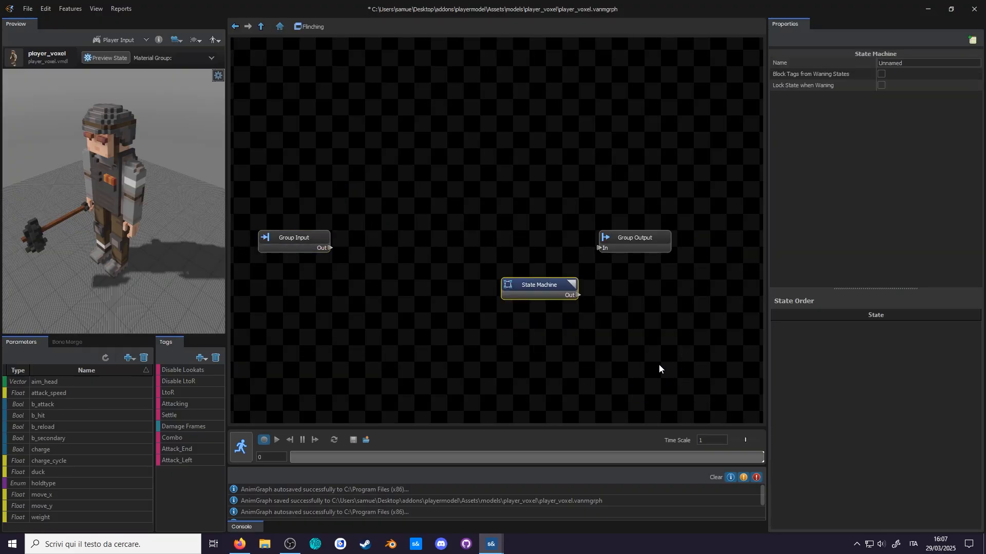
{"action": "left_click_drag", "start_coordinate": [539, 286], "coordinate": [468, 239]}
{"action": "left_click_drag", "start_coordinate": [911, 63], "coordinate": [791, 57]}
{"action": "type", "text": "Hurt Machine"}
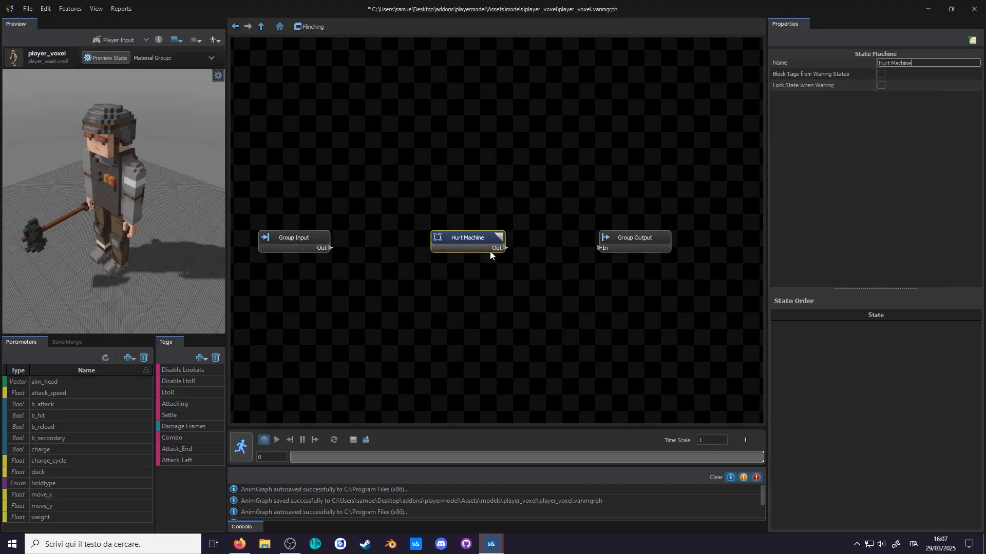
Step: In the Hurt Machine, create an idle start state and a hurt state with transitions in both directions
{"action": "double_click", "coordinate": [467, 238]}
{"action": "right_click", "coordinate": [515, 263]}
{"action": "left_click", "coordinate": [533, 266]}
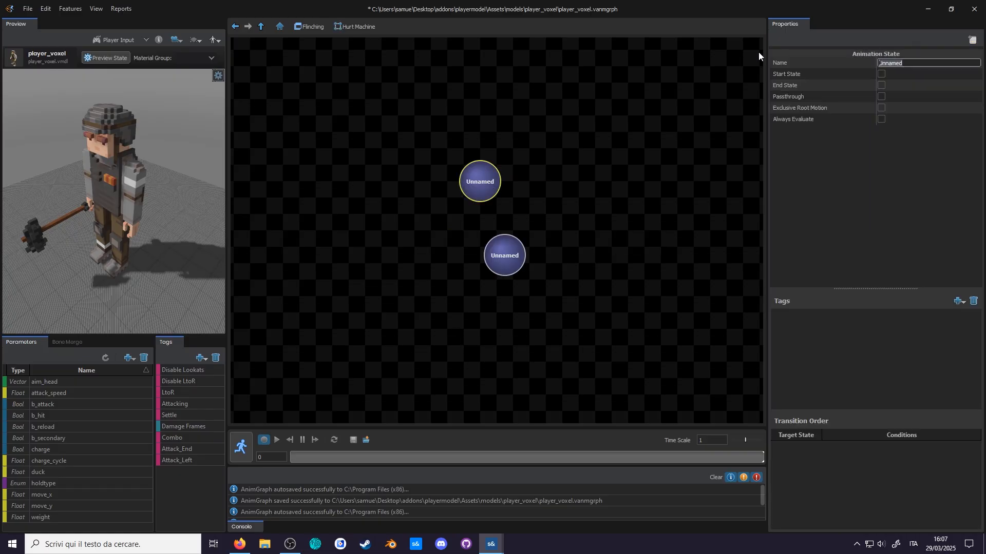
{"action": "left_click_drag", "start_coordinate": [503, 257], "coordinate": [479, 257]}
{"action": "left_click_drag", "start_coordinate": [919, 64], "coordinate": [770, 52]}
{"action": "type", "text": "hurt"}
{"action": "left_click_drag", "start_coordinate": [479, 201], "coordinate": [480, 241]}
{"action": "left_click_drag", "start_coordinate": [480, 235], "coordinate": [480, 197]}
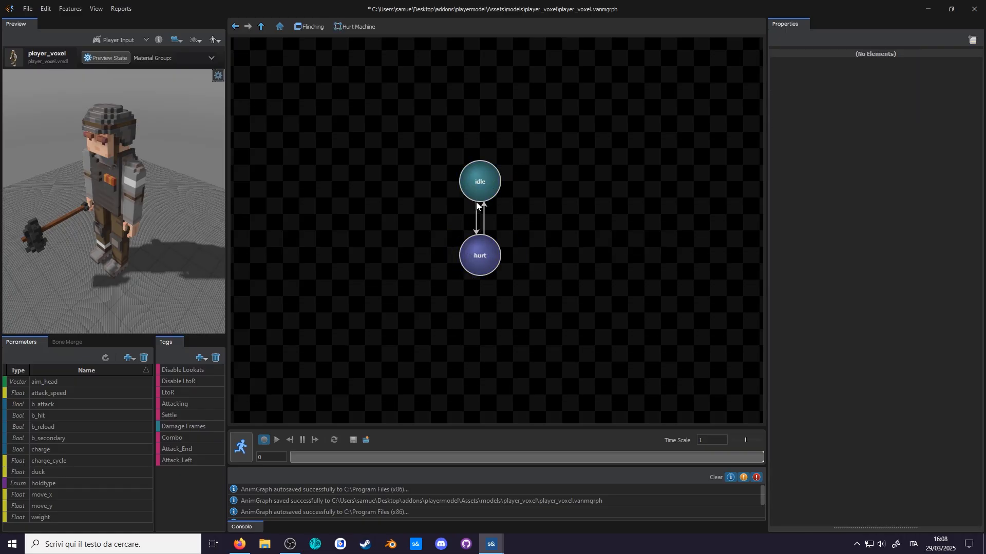
Step: Add a Bool parameter named hurt
{"action": "left_click", "coordinate": [476, 218]}
{"action": "left_click", "coordinate": [123, 359]}
{"action": "left_click", "coordinate": [144, 370]}
{"action": "type", "text": "hurt"}
{"action": "key", "text": "Return"}
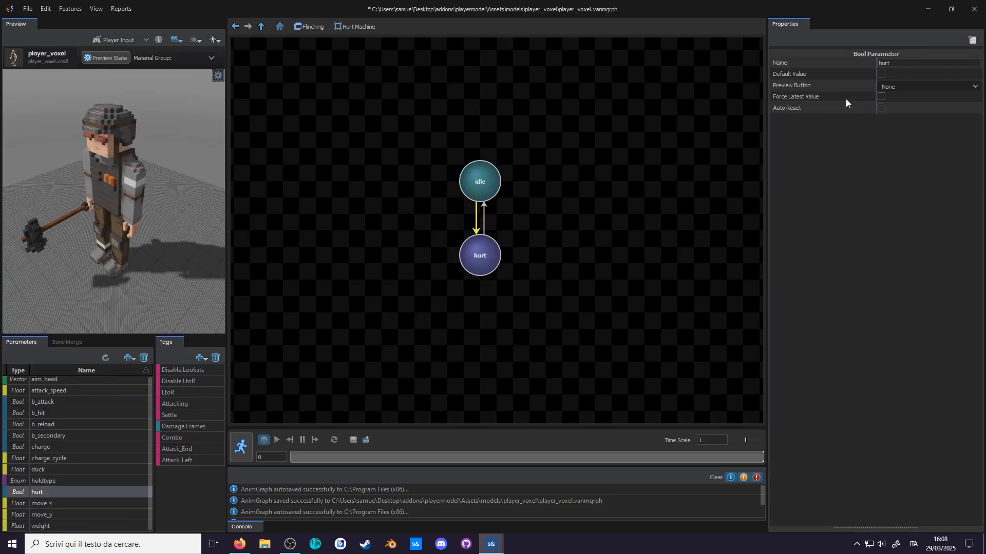
Step: Add a parameter condition based on hurt to the transition from idle to hurt
{"action": "left_click", "coordinate": [476, 221]}
{"action": "left_click", "coordinate": [960, 421]}
{"action": "left_click", "coordinate": [924, 480]}
{"action": "left_click", "coordinate": [818, 436]}
{"action": "left_click", "coordinate": [817, 508]}
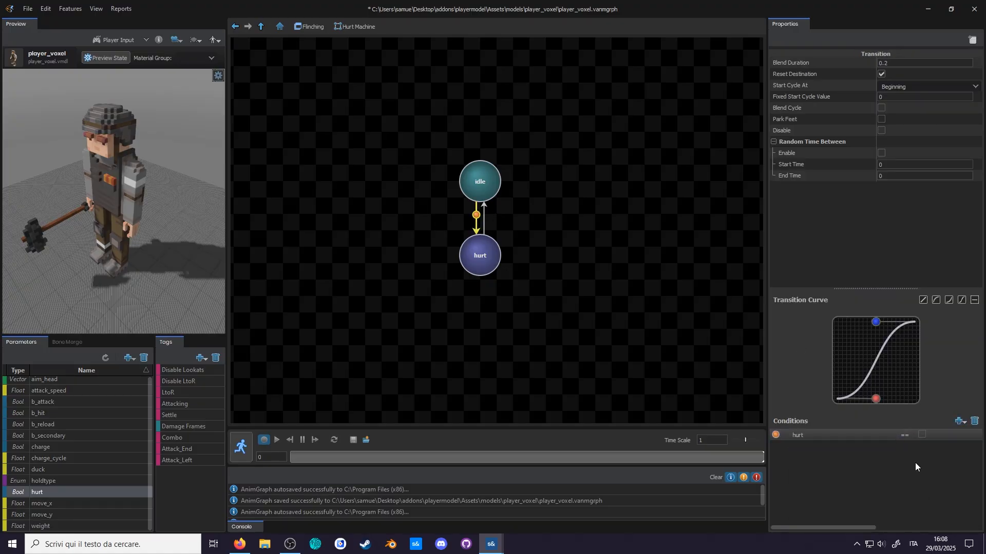
Step: Add an On Finished condition to the transition from hurt back to idle
{"action": "left_click", "coordinate": [484, 223]}
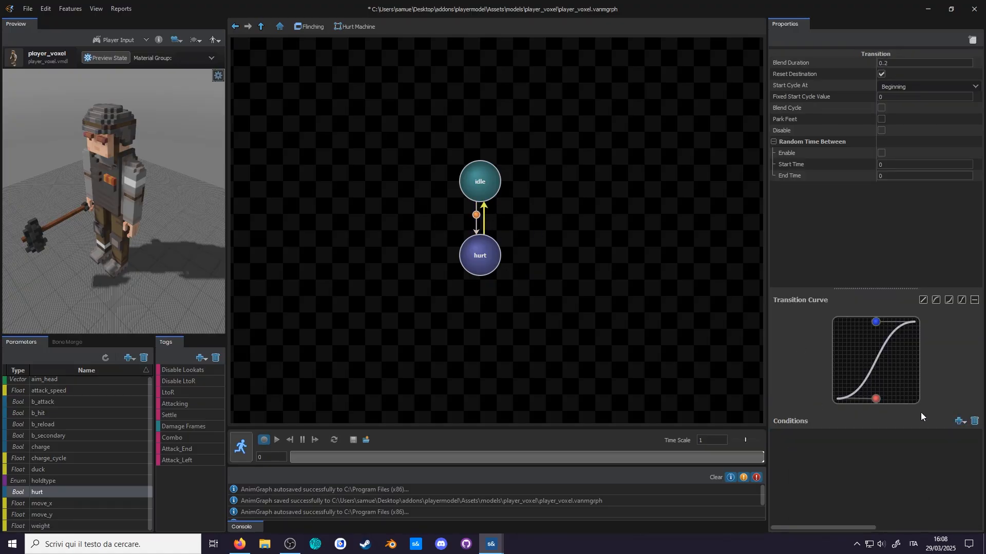
{"action": "left_click", "coordinate": [960, 421]}
{"action": "left_click", "coordinate": [923, 463]}
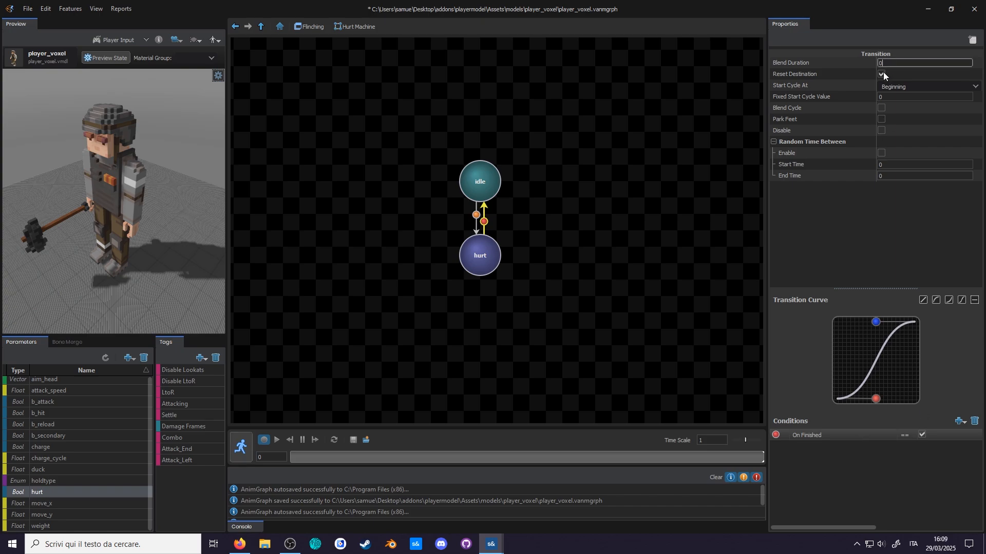
{"action": "left_click", "coordinate": [486, 191]}
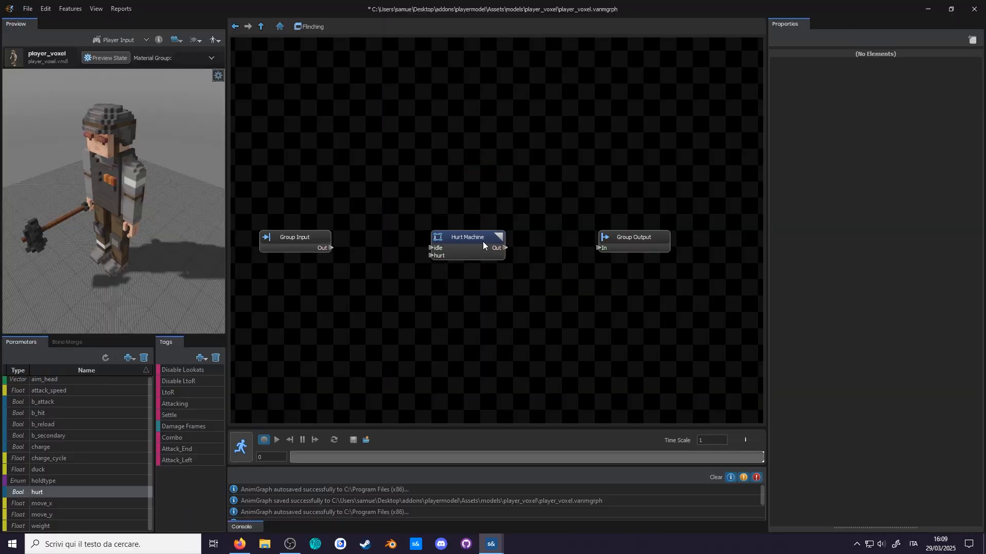
Step: Back in the Flinching group, move the Hurt Machine close to Group Output and connect its output to it
{"action": "middle_click_drag", "start_coordinate": [483, 243], "coordinate": [587, 209]}
{"action": "left_click_drag", "start_coordinate": [659, 214], "coordinate": [664, 211]}
{"action": "left_click_drag", "start_coordinate": [545, 215], "coordinate": [594, 215]}
Step: Create an Add node between Group Input and the Hurt Machine's hurt input, and connect Group Input to idle
{"action": "right_click", "coordinate": [565, 250]}
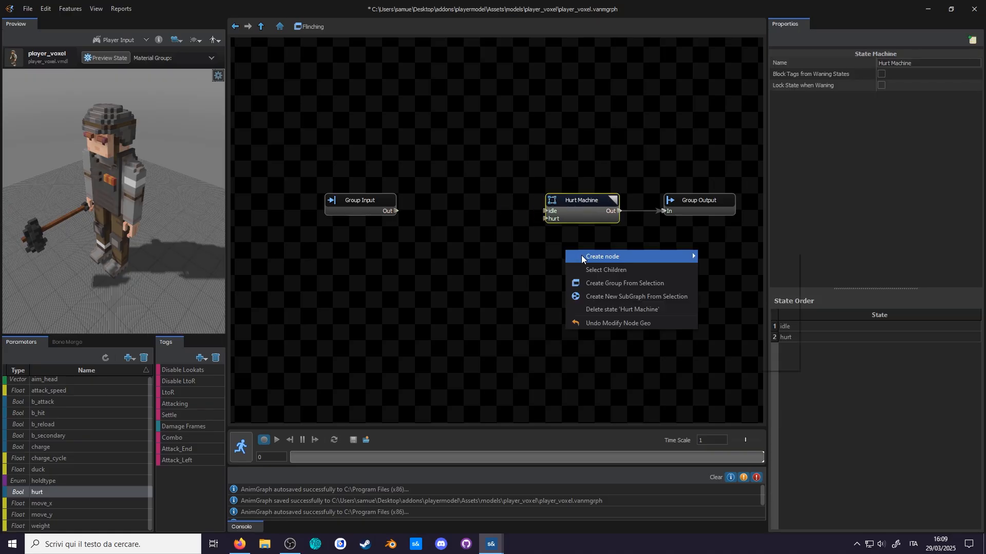
{"action": "mouse_move", "coordinate": [583, 258]}
{"action": "type", "text": "add"}
{"action": "left_click", "coordinate": [718, 272]}
{"action": "left_click_drag", "start_coordinate": [617, 267], "coordinate": [445, 260]}
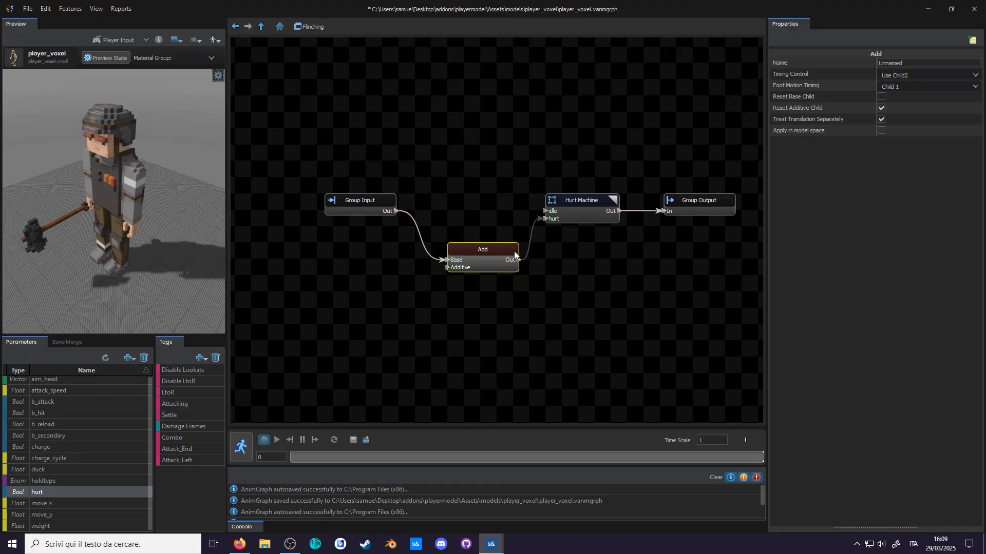
{"action": "left_click_drag", "start_coordinate": [496, 260], "coordinate": [488, 243]}
{"action": "left_click_drag", "start_coordinate": [545, 211], "coordinate": [399, 210]}
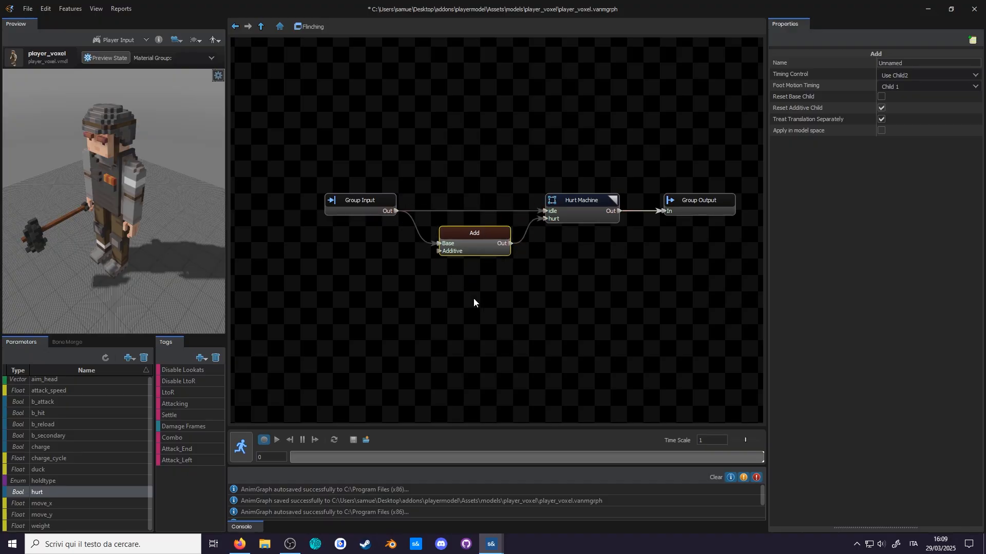
Step: Create a 2D Blendspace node and connect it to the Additive input of the Add node
{"action": "right_click", "coordinate": [475, 298]}
{"action": "left_click", "coordinate": [648, 321]}
{"action": "left_click_drag", "start_coordinate": [513, 300], "coordinate": [440, 251]}
{"action": "middle_click_drag", "start_coordinate": [420, 265], "coordinate": [480, 276]}
Step: Open the 2D Blendspace and add all eight hurt clips, hurtE to hurtW
{"action": "double_click", "coordinate": [424, 257]}
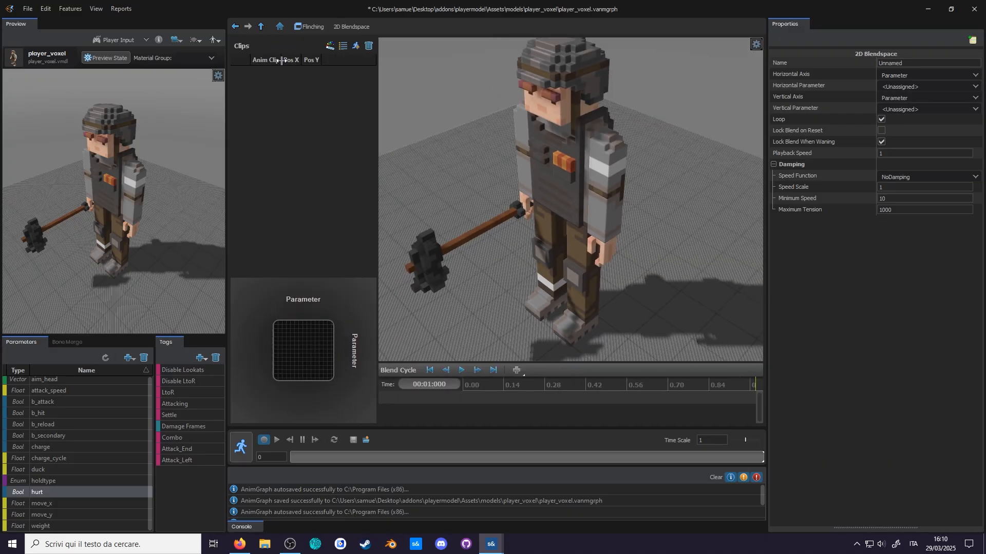
{"action": "left_click", "coordinate": [329, 46]}
{"action": "left_click", "coordinate": [446, 218]}
{"action": "left_click", "coordinate": [446, 299], "text": "shift"}
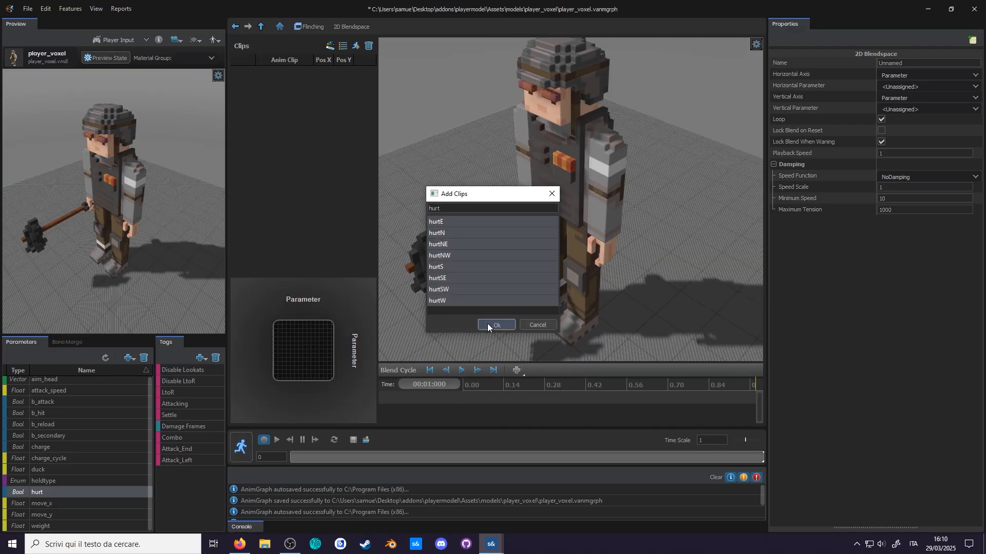
{"action": "left_click", "coordinate": [488, 323]}
Step: Reassign the blendspace clips to run clockwise: hurtN, hurtNE, hurtE, hurtSE, hurtS, hurtSW, hurtW, hurtNW
{"action": "left_click", "coordinate": [270, 192]}
{"action": "left_click", "coordinate": [272, 72]}
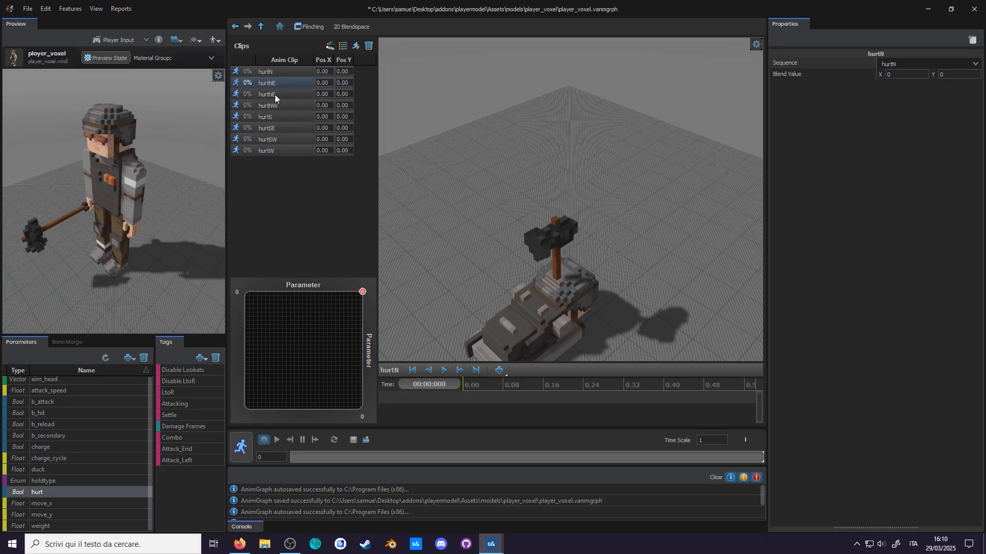
{"action": "double_click", "coordinate": [272, 106]}
{"action": "double_click", "coordinate": [277, 139]}
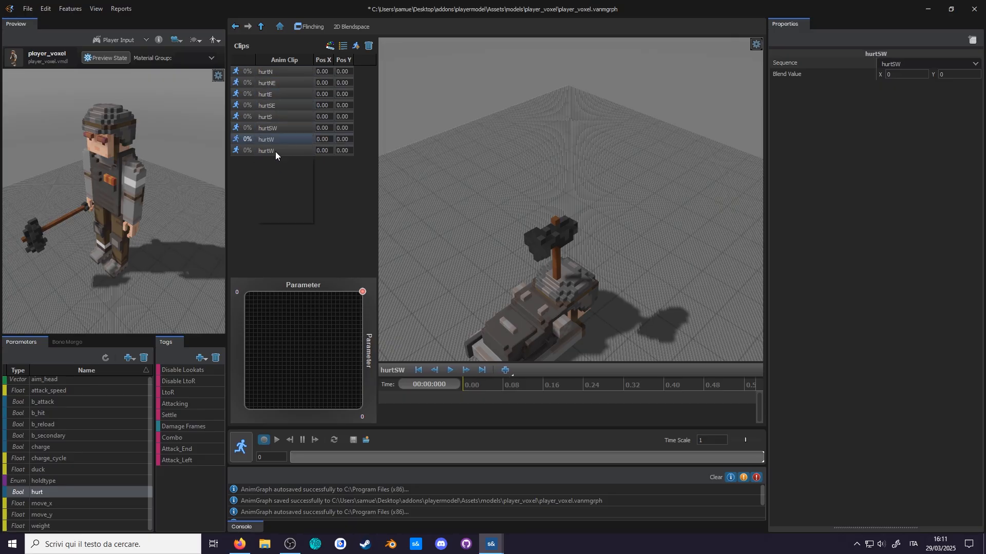
Step: Add a Float parameter named hurt_direction with a maximum value of 360
{"action": "left_click", "coordinate": [129, 358]}
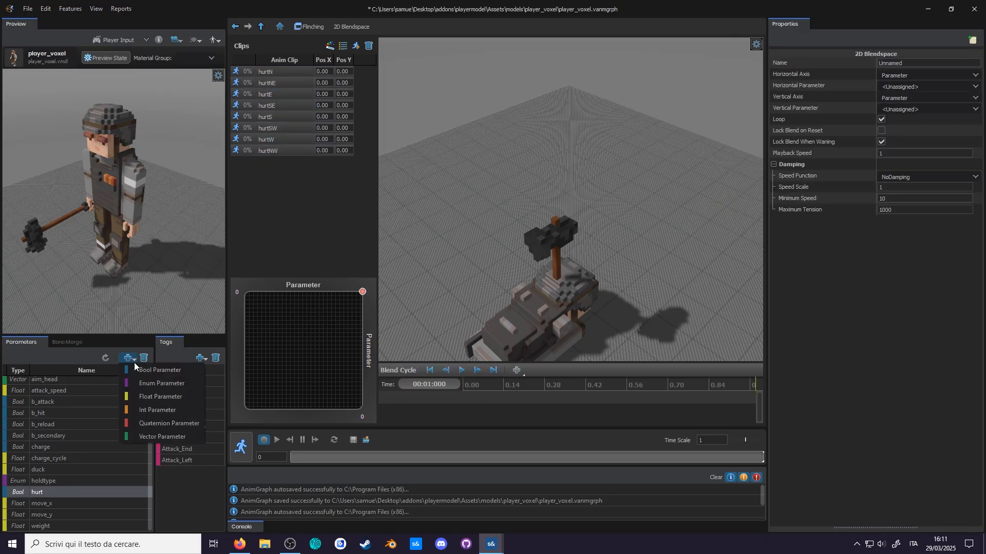
{"action": "left_click", "coordinate": [149, 396]}
{"action": "type", "text": "hurt_direction"}
{"action": "key", "text": "Return"}
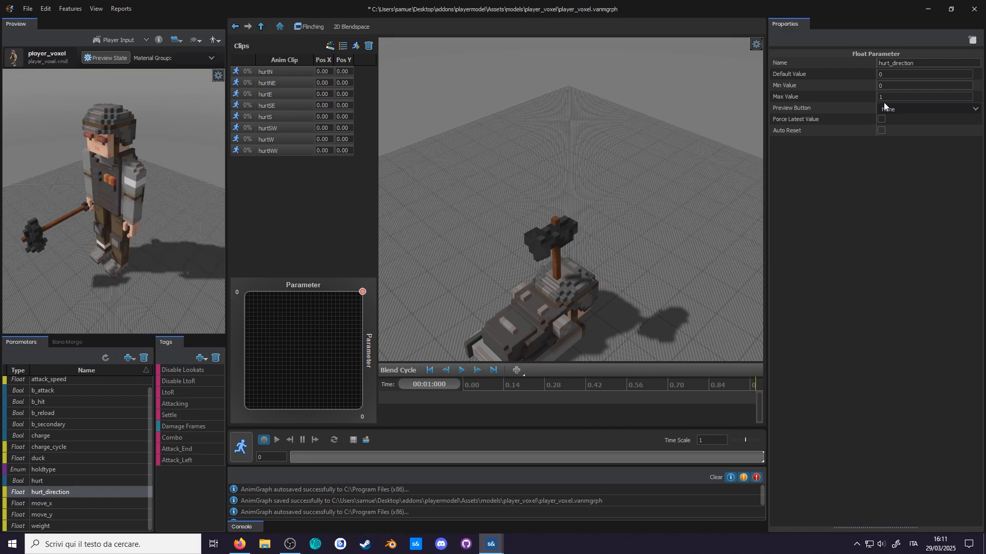
{"action": "left_click", "coordinate": [898, 96]}
{"action": "type", "text": "360"}
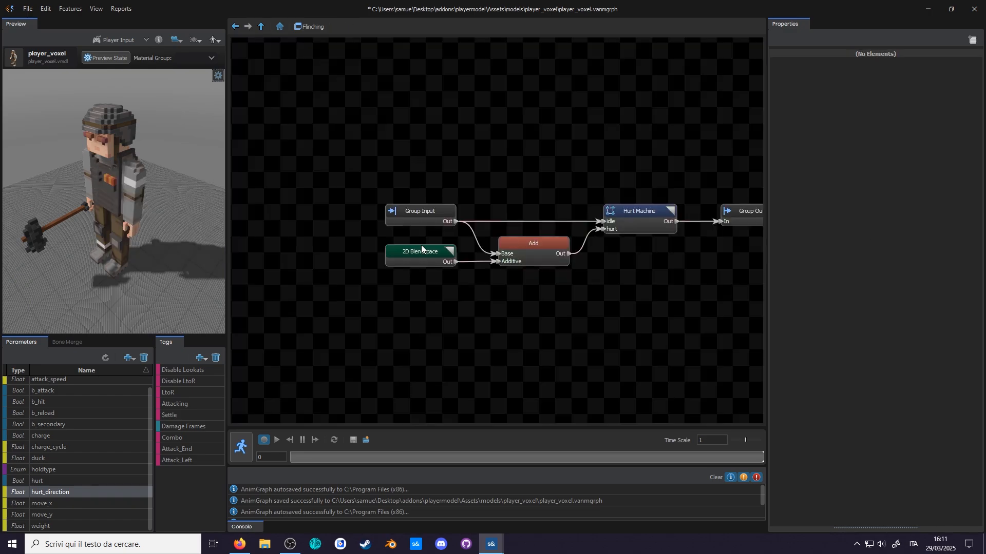
Step: Set both the horizontal and vertical parameters of the 2D Blendspace to hurt_direction
{"action": "double_click", "coordinate": [421, 245]}
{"action": "left_click", "coordinate": [974, 87]}
{"action": "left_click", "coordinate": [950, 145]}
{"action": "left_click", "coordinate": [974, 108]}
{"action": "left_click", "coordinate": [940, 169]}
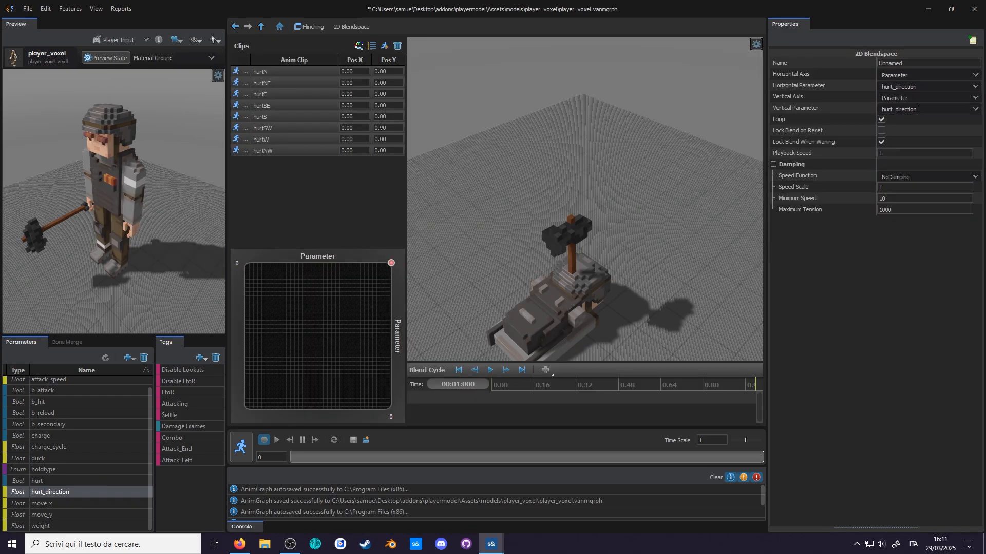
Step: Set the clips' X and Y positions in 45-degree increments, from 45 for hurtNE to 315 for hurtNW
{"action": "left_click", "coordinate": [388, 82]}
{"action": "type", "text": "135"}
{"action": "key", "text": "Tab"}
{"action": "type", "text": "135"}
{"action": "key", "text": "Tab"}
{"action": "type", "text": "18"}
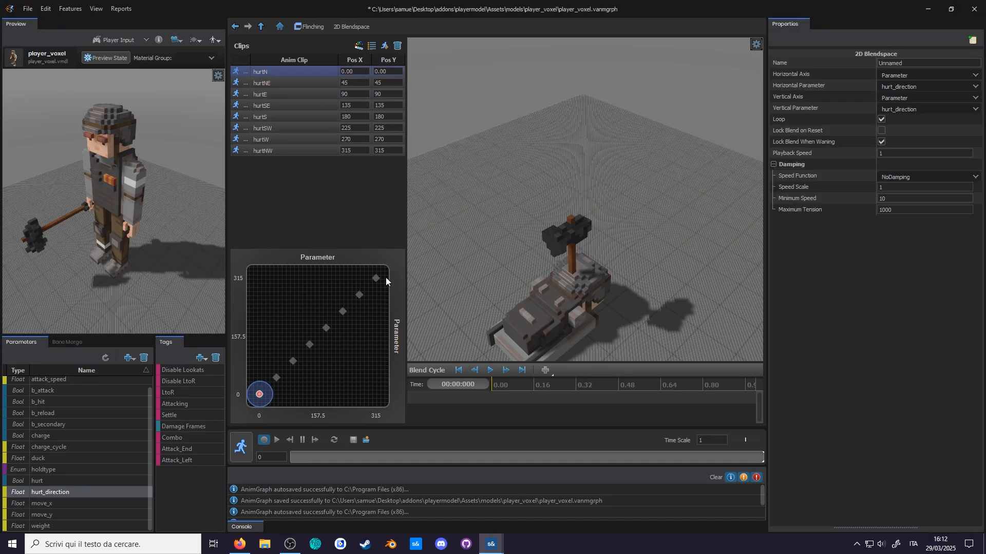
Step: Add a second hurtN clip to the blendspace and position it at 360
{"action": "left_click", "coordinate": [384, 46]}
{"action": "left_click", "coordinate": [283, 161]}
{"action": "left_click", "coordinate": [337, 184]}
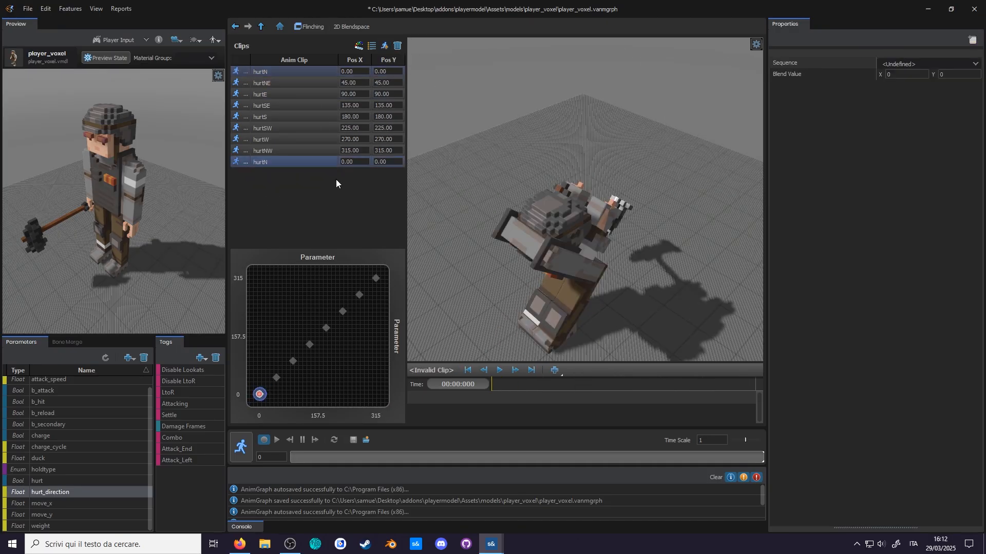
{"action": "type", "text": "360"}
{"action": "key", "text": "Return"}
Step: In the root graph, insert the Flinching group between Breathing and LtoR and line up the nodes
{"action": "left_click", "coordinate": [280, 26]}
{"action": "middle_click_drag", "start_coordinate": [565, 299], "coordinate": [443, 301]}
{"action": "left_click_drag", "start_coordinate": [666, 184], "coordinate": [436, 247]}
{"action": "left_click_drag", "start_coordinate": [461, 239], "coordinate": [568, 233]}
{"action": "left_click_drag", "start_coordinate": [449, 291], "coordinate": [464, 274]}
{"action": "left_click_drag", "start_coordinate": [426, 240], "coordinate": [433, 282]}
{"action": "left_click_drag", "start_coordinate": [494, 281], "coordinate": [535, 234]}
{"action": "left_click_drag", "start_coordinate": [487, 273], "coordinate": [501, 232]}
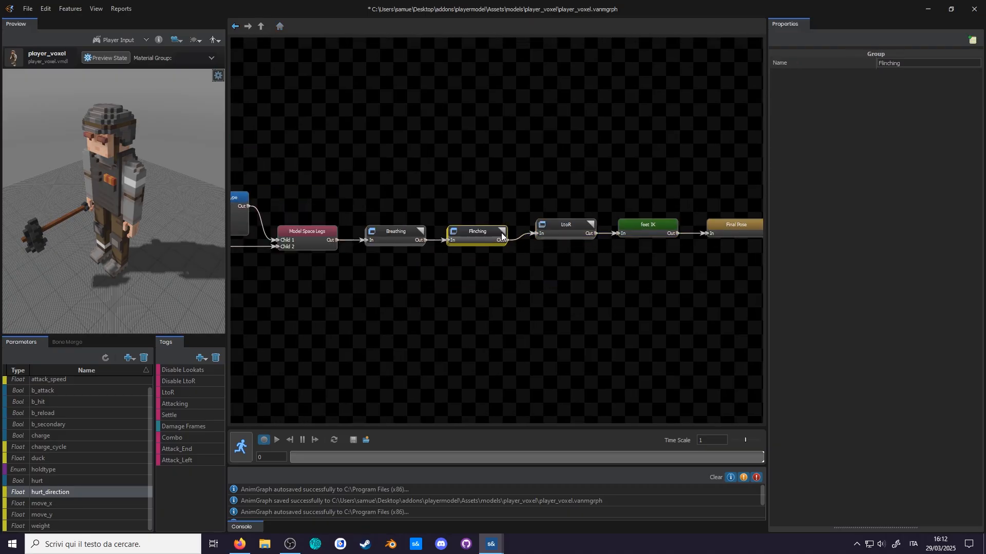
{"action": "left_click_drag", "start_coordinate": [739, 198], "coordinate": [560, 256]}
{"action": "left_click_drag", "start_coordinate": [567, 225], "coordinate": [567, 232]}
Step: Run the preview and examine the hurt reaction inside the Flinching group
{"action": "left_click", "coordinate": [242, 447]}
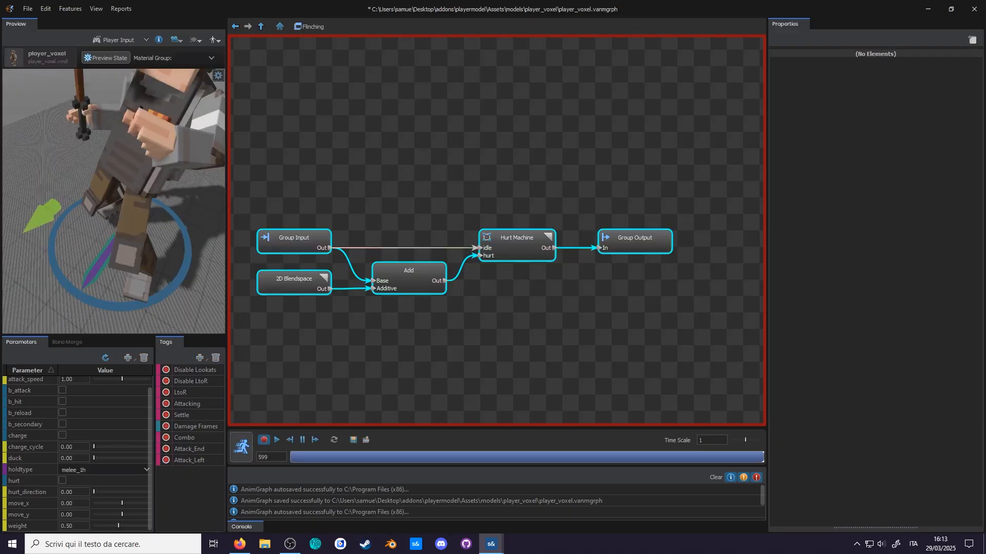
{"action": "scroll", "coordinate": [113, 215], "scroll_direction": "down", "scroll_amount": 3}
{"action": "left_click", "coordinate": [241, 447]}
Step: Turn off Loop on the 2D Blendspace and preview the hurt reaction with hurt_direction at 104.40
{"action": "left_click", "coordinate": [303, 281]}
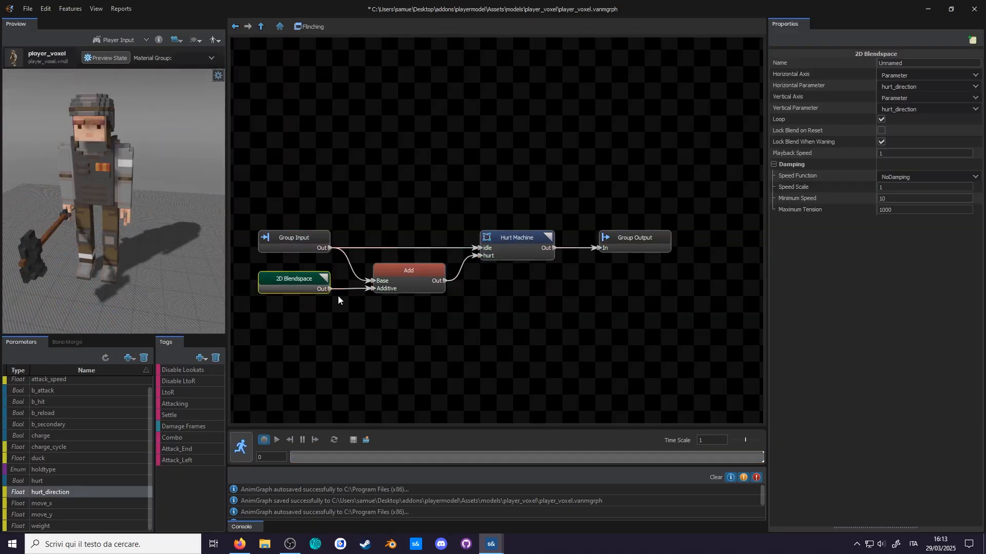
{"action": "left_click", "coordinate": [241, 447]}
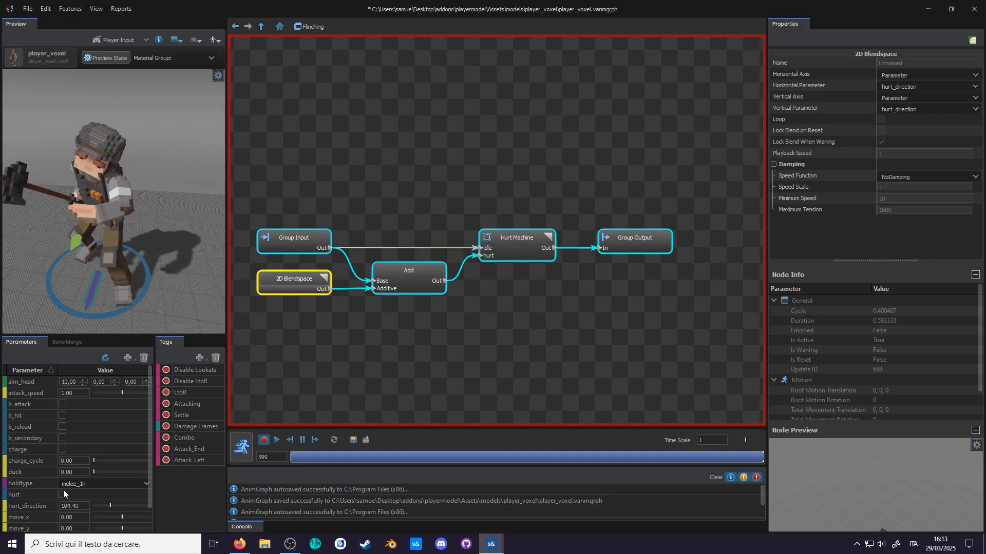
{"action": "left_click", "coordinate": [241, 447]}
Step: Enable Apply in model space on the Add node and restart the preview
{"action": "left_click", "coordinate": [394, 289]}
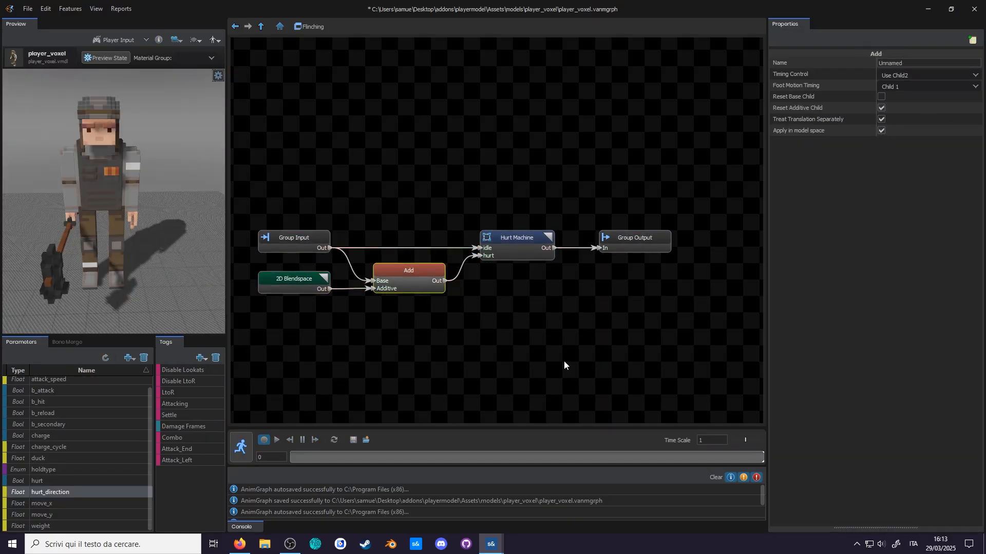
{"action": "left_click", "coordinate": [241, 447]}
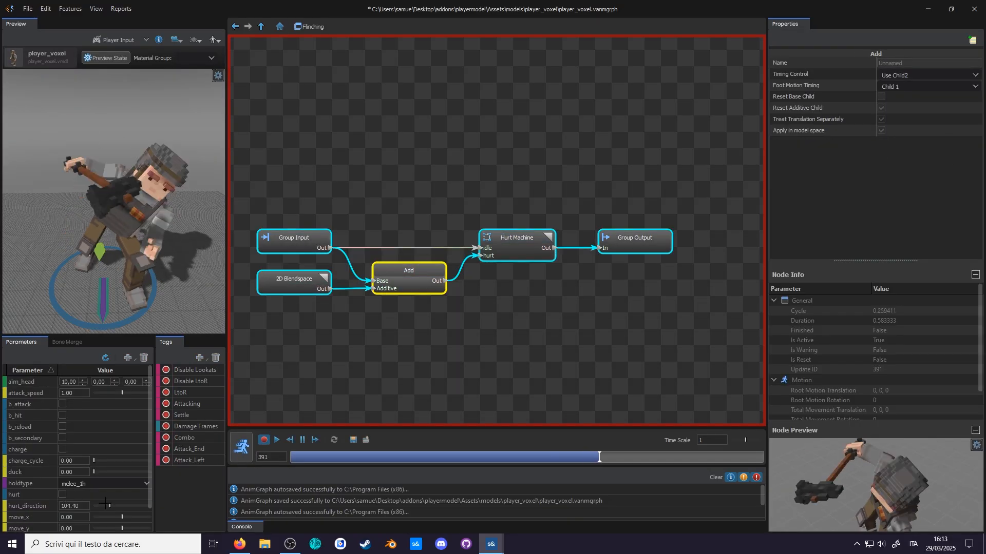
Step: Lower hurt_direction to 0 and trigger hurt repeatedly to examine the flinch reaction
{"action": "left_click_drag", "start_coordinate": [127, 506], "coordinate": [91, 505]}
{"action": "left_click", "coordinate": [63, 496]}
{"action": "left_click", "coordinate": [64, 495]}
{"action": "left_click", "coordinate": [63, 495]}
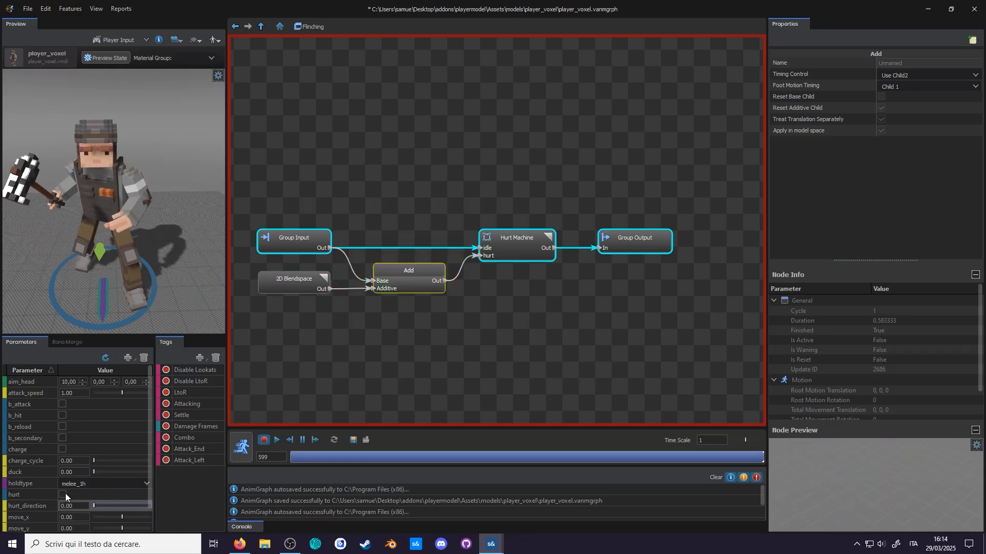
{"action": "left_click", "coordinate": [63, 495]}
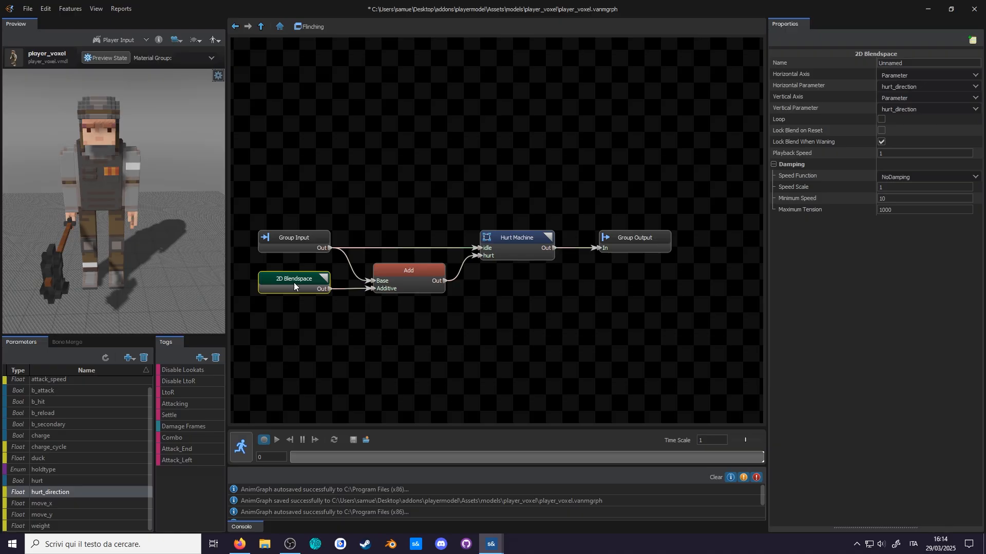
Step: Enable Lock Blend on Reset on the 2D Blendspace and preview the hurt reaction with hurt_direction at 68.40 and 39.24
{"action": "left_click", "coordinate": [365, 440]}
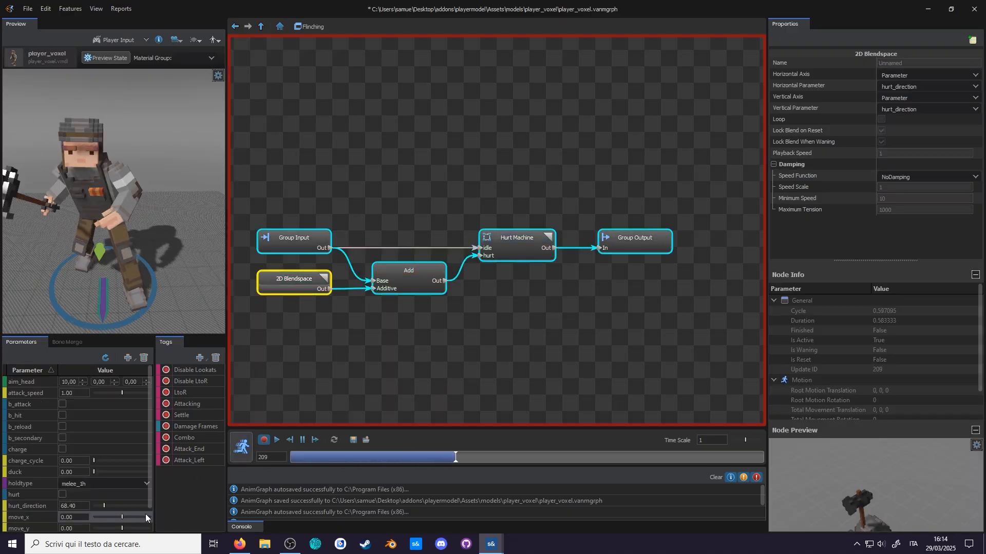
{"action": "left_click", "coordinate": [100, 506]}
{"action": "left_click", "coordinate": [62, 495]}
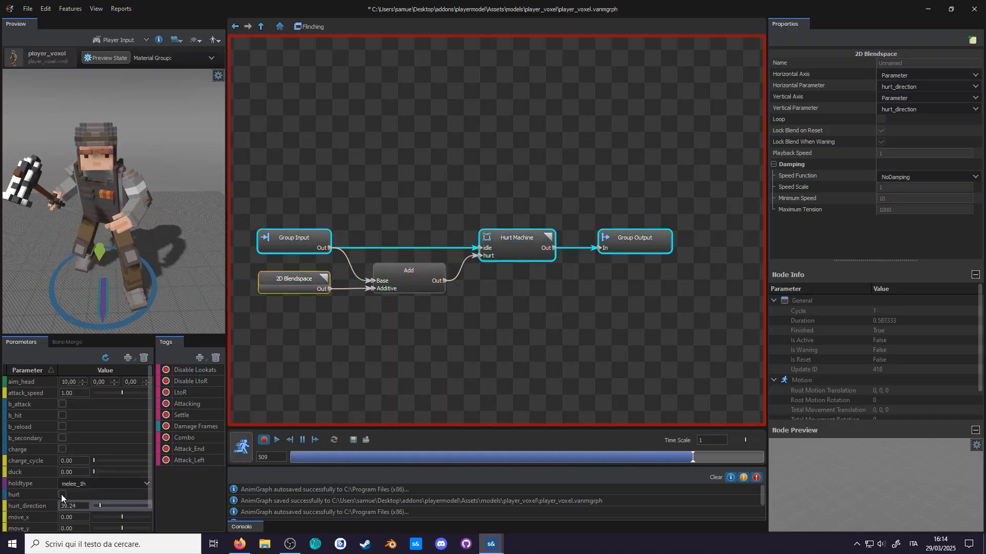
{"action": "left_click", "coordinate": [241, 447]}
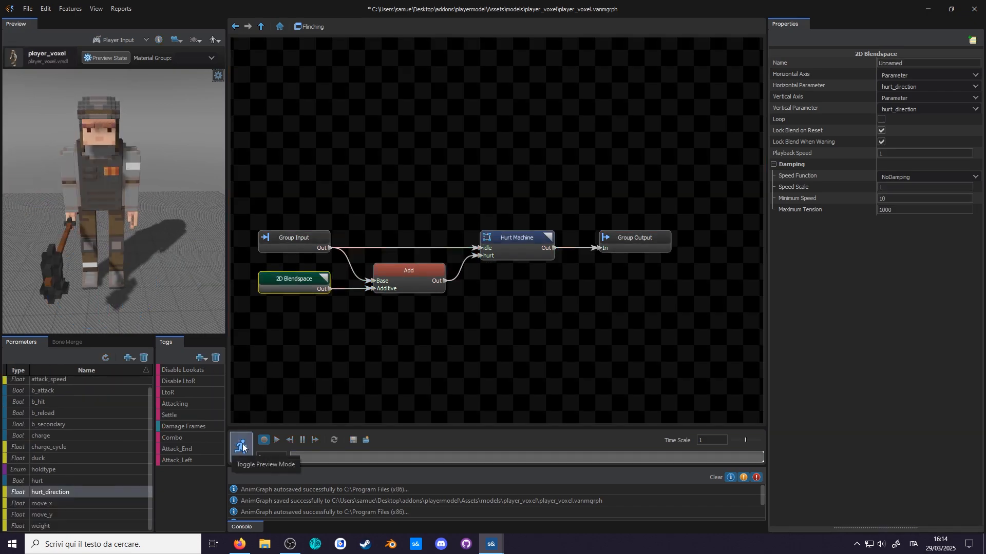
{"action": "left_click", "coordinate": [421, 379]}
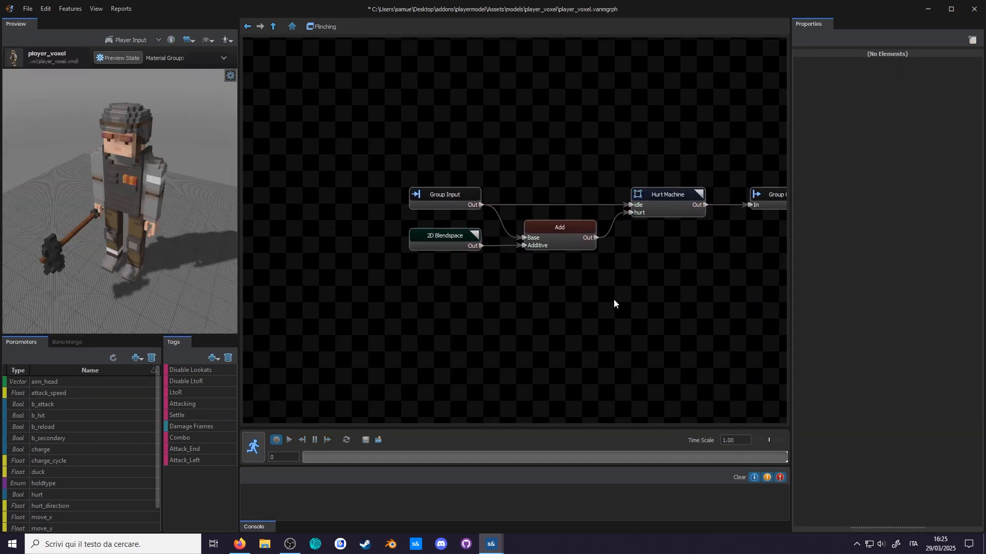
Step: Create a 1D Blendspace node in the Flinching group and place it below the Add node
{"action": "right_click", "coordinate": [538, 308]}
{"action": "mouse_move", "coordinate": [573, 315]}
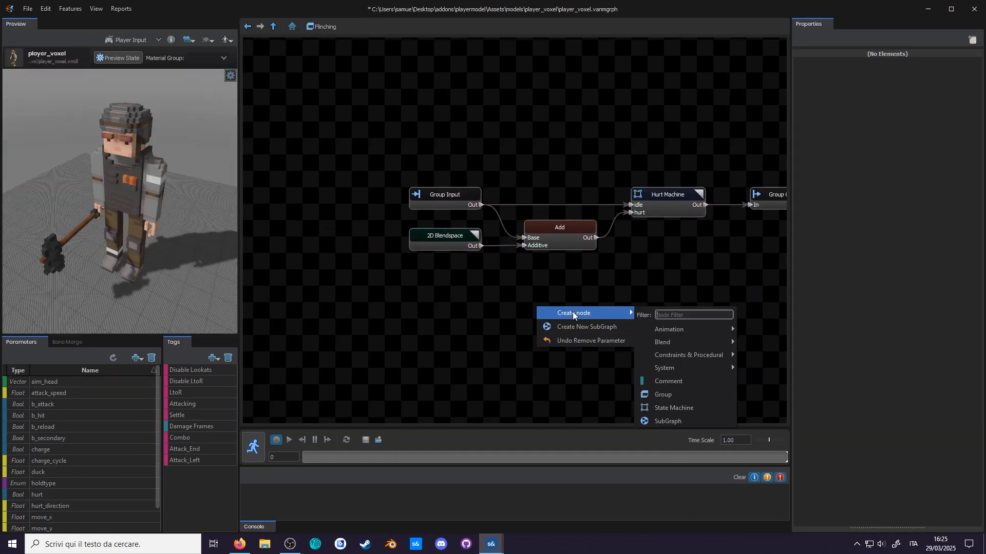
{"action": "type", "text": "1d"}
{"action": "left_click", "coordinate": [661, 330]}
{"action": "left_click_drag", "start_coordinate": [584, 321], "coordinate": [530, 291]}
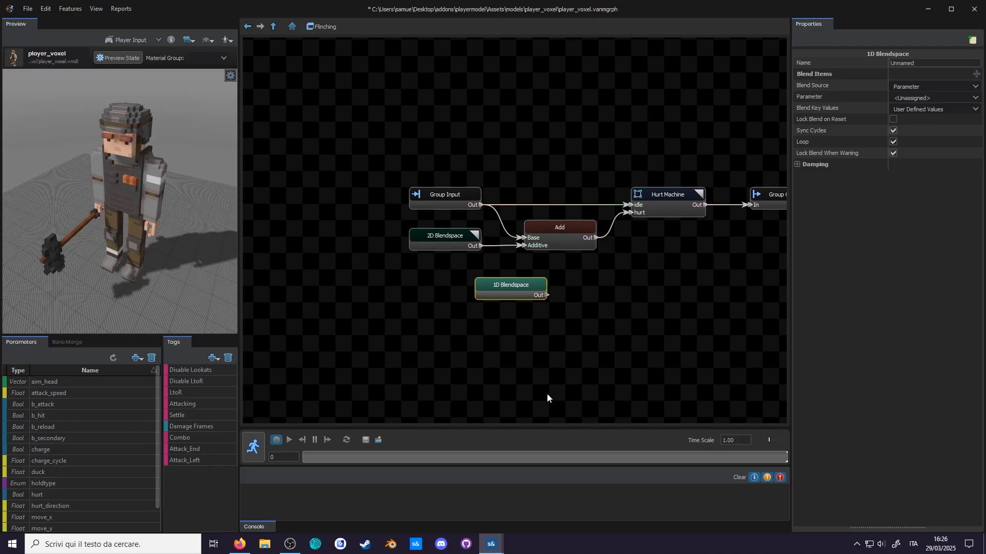
Step: Create a float parameter named hurt_damage with a maximum value of 100
{"action": "left_click", "coordinate": [135, 358]}
{"action": "left_click", "coordinate": [144, 393]}
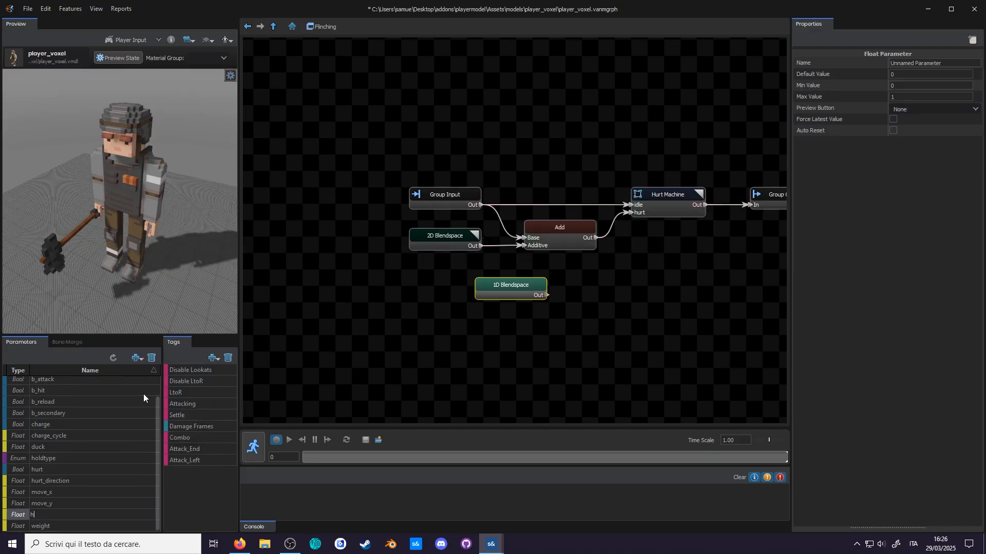
{"action": "type", "text": "hurt_damage"}
{"action": "key", "text": "Return"}
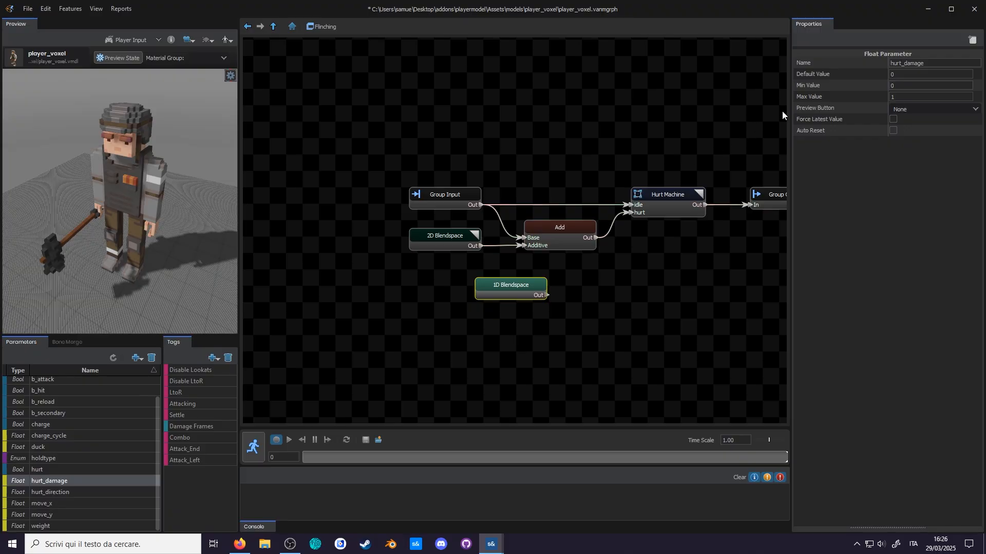
{"action": "left_click", "coordinate": [895, 98]}
{"action": "type", "text": "00"}
{"action": "left_click", "coordinate": [894, 74]}
Step: Assign hurt_damage as the 1D Blendspace's parameter
{"action": "left_click", "coordinate": [531, 286]}
{"action": "left_click", "coordinate": [976, 98]}
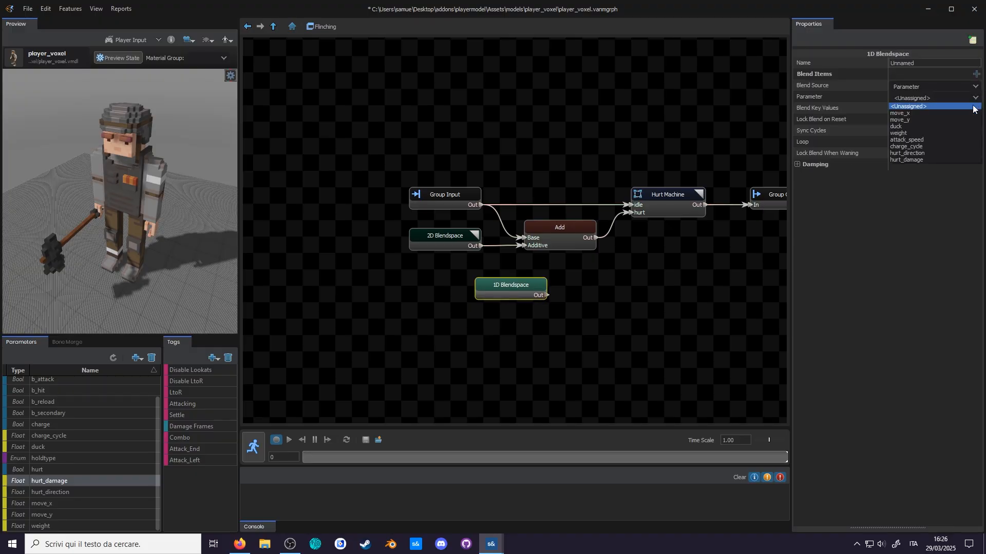
{"action": "left_click", "coordinate": [942, 162]}
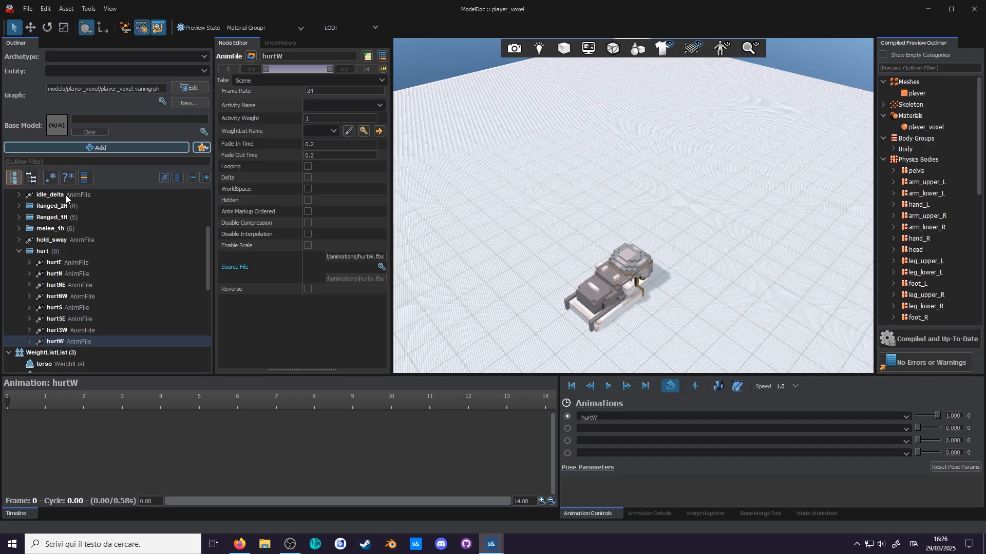
Step: Switch to ModelDoc and duplicate idle_delta as hurt_delta, limited to frame 0 and held for 14 frames, in the hurt folder
{"action": "left_click", "coordinate": [65, 195]}
{"action": "key", "text": "ctrl+d"}
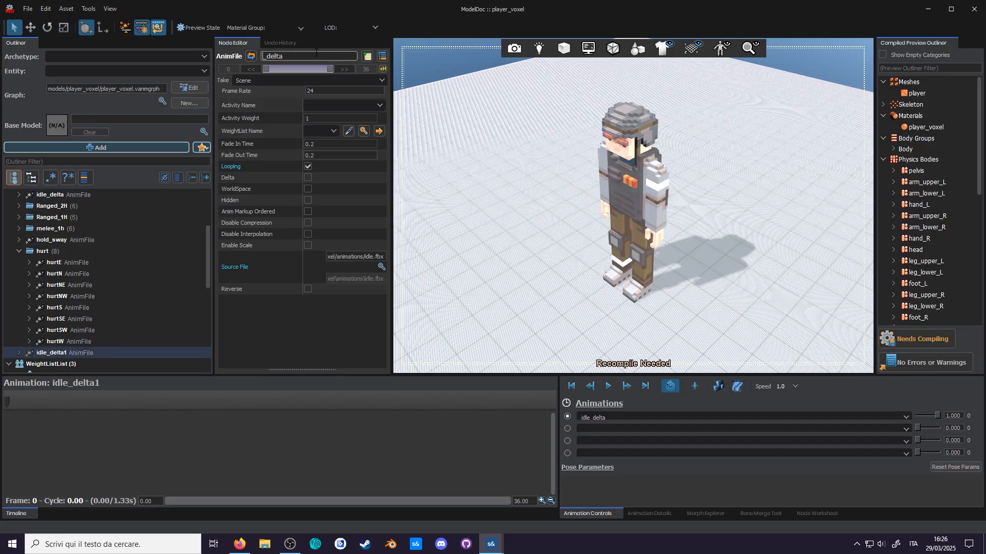
{"action": "left_click_drag", "start_coordinate": [334, 69], "coordinate": [276, 69]}
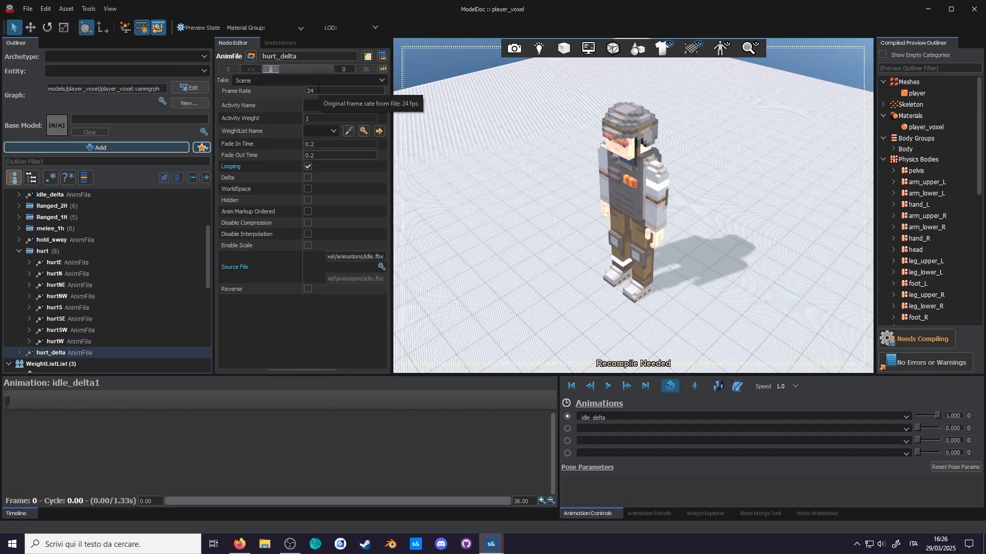
{"action": "left_click", "coordinate": [98, 341]}
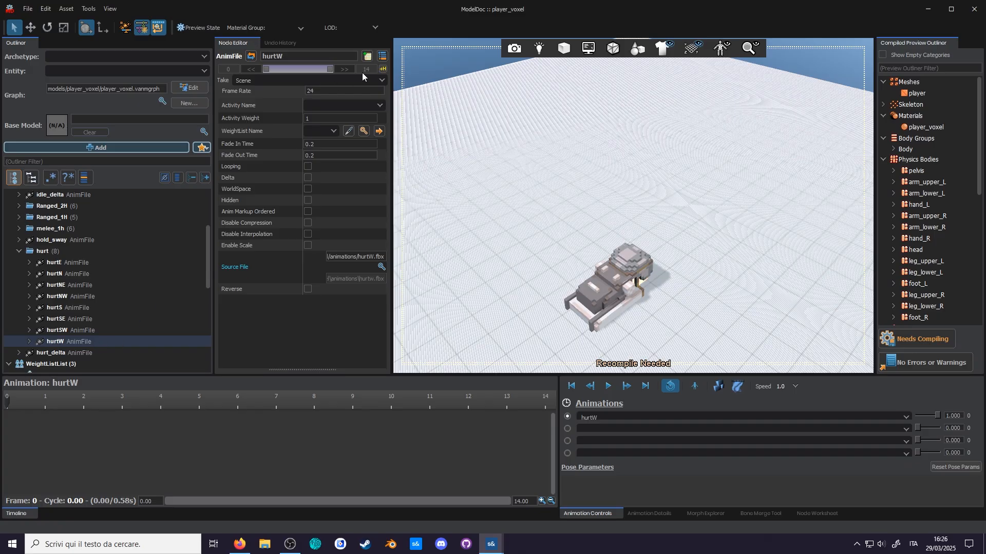
{"action": "left_click", "coordinate": [95, 353]}
{"action": "left_click", "coordinate": [383, 68]}
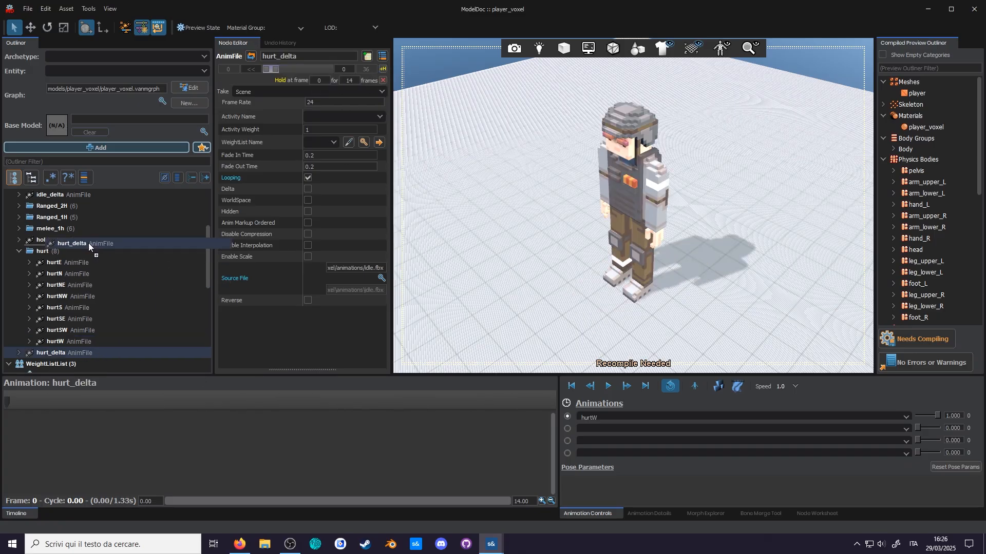
Step: Back in the animation graph, add an Animation Clip node using the hurt_delta sequence and place it before the 1D Blendspace
{"action": "right_click", "coordinate": [472, 331]}
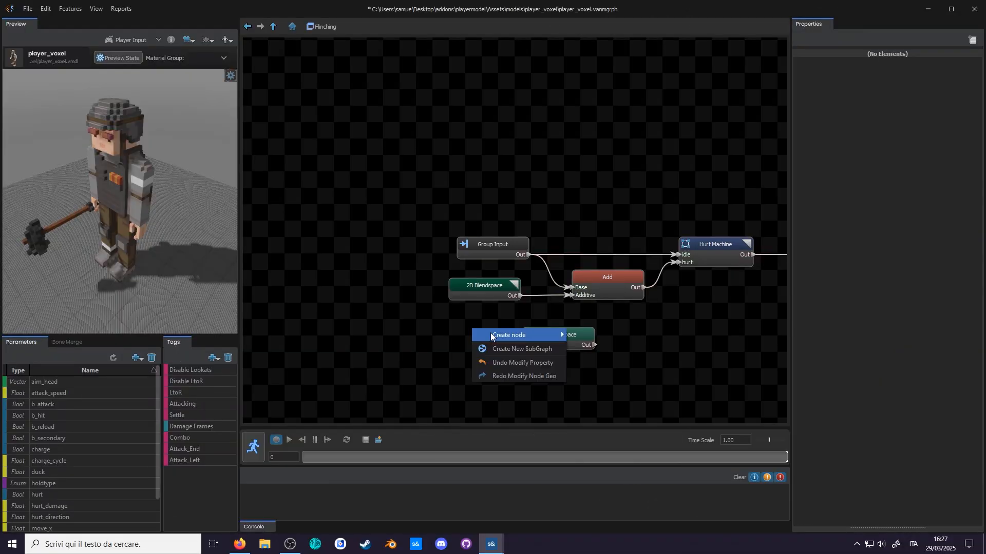
{"action": "mouse_move", "coordinate": [491, 334]}
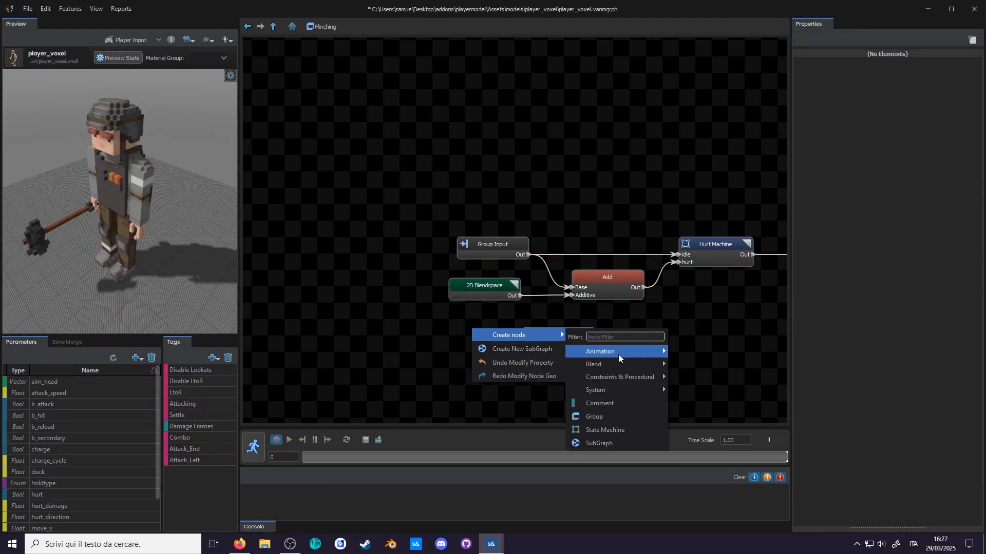
{"action": "mouse_move", "coordinate": [618, 354]}
{"action": "left_click", "coordinate": [671, 352]}
{"action": "left_click", "coordinate": [919, 75]}
{"action": "left_click", "coordinate": [909, 98]}
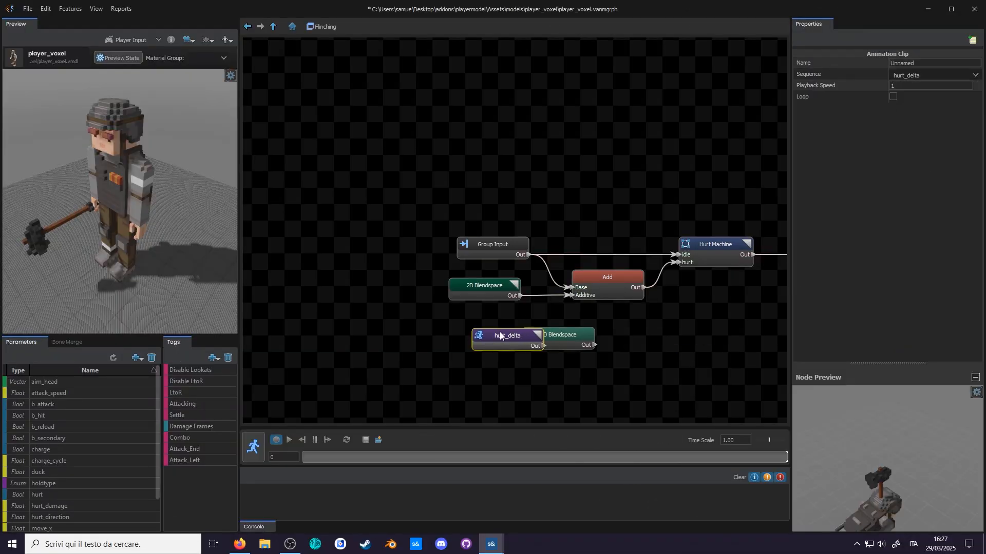
{"action": "left_click_drag", "start_coordinate": [519, 336], "coordinate": [428, 334]}
Step: Add two blend items to the 1D Blendspace with blend values 0 and 100
{"action": "left_click", "coordinate": [541, 342]}
{"action": "left_click", "coordinate": [976, 75]}
{"action": "left_click", "coordinate": [976, 74]}
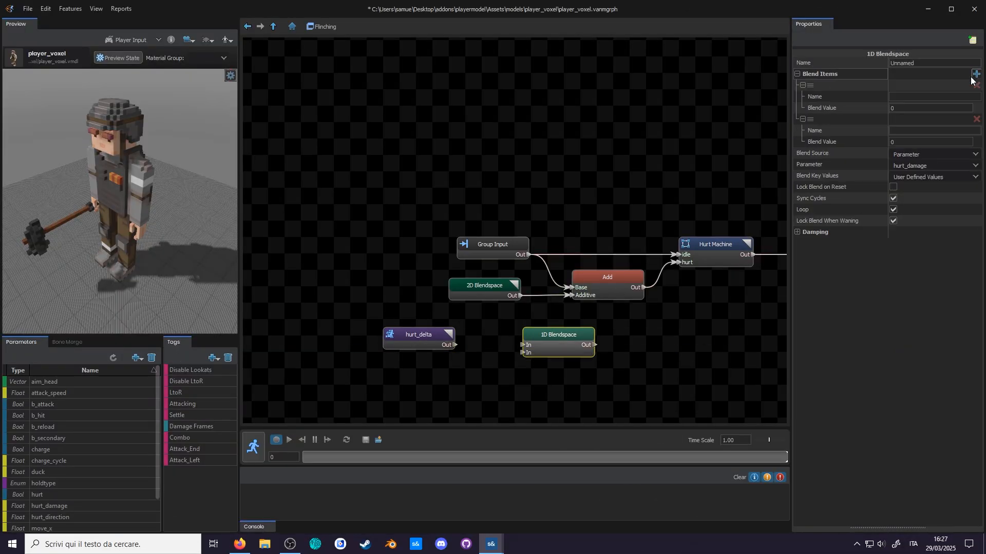
{"action": "left_click_drag", "start_coordinate": [917, 142], "coordinate": [862, 140]}
{"action": "type", "text": "100"}
{"action": "left_click", "coordinate": [871, 269]}
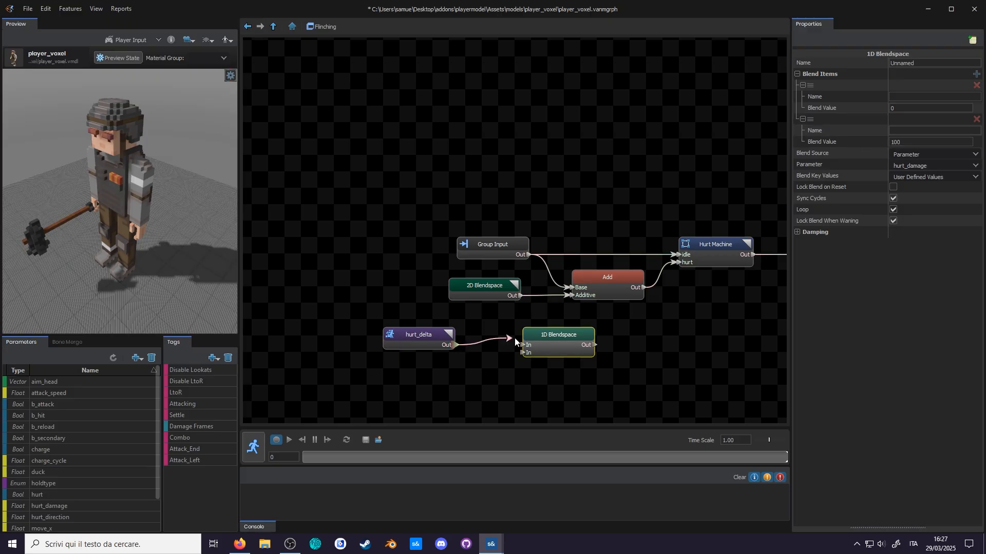
Step: Connect hurt_delta and the 2D Blendspace to the 1D Blendspace's first and second inputs, and its output to the Add node's Additive input
{"action": "left_click_drag", "start_coordinate": [515, 338], "coordinate": [523, 353]}
{"action": "left_click_drag", "start_coordinate": [507, 292], "coordinate": [450, 361]}
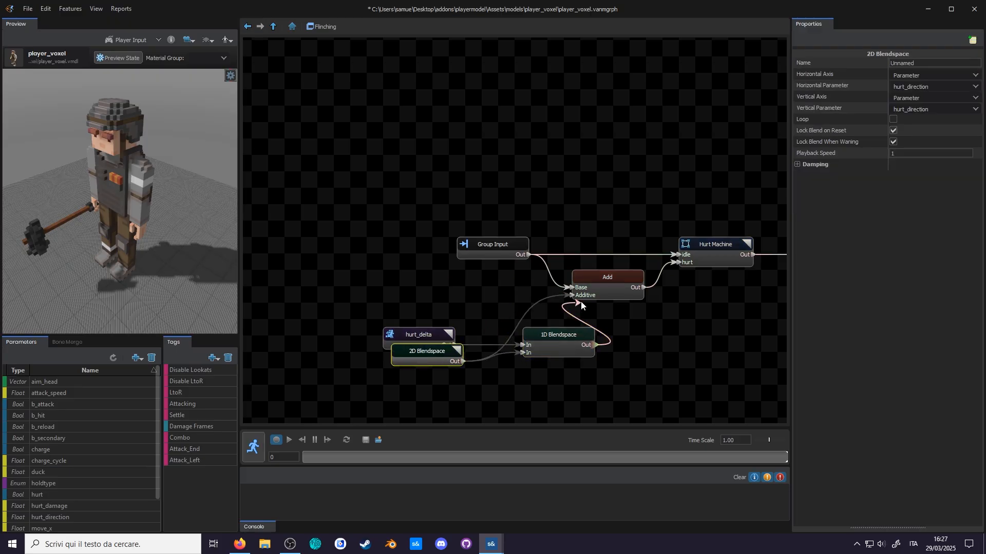
{"action": "left_click_drag", "start_coordinate": [581, 304], "coordinate": [573, 296]}
Step: Arrange the 1D Blendspace beside the Add node, with hurt_delta and the 2D Blendspace stacked before it
{"action": "left_click_drag", "start_coordinate": [565, 341], "coordinate": [529, 296]}
{"action": "left_click_drag", "start_coordinate": [413, 335], "coordinate": [388, 286]}
{"action": "left_click_drag", "start_coordinate": [416, 358], "coordinate": [384, 318]}
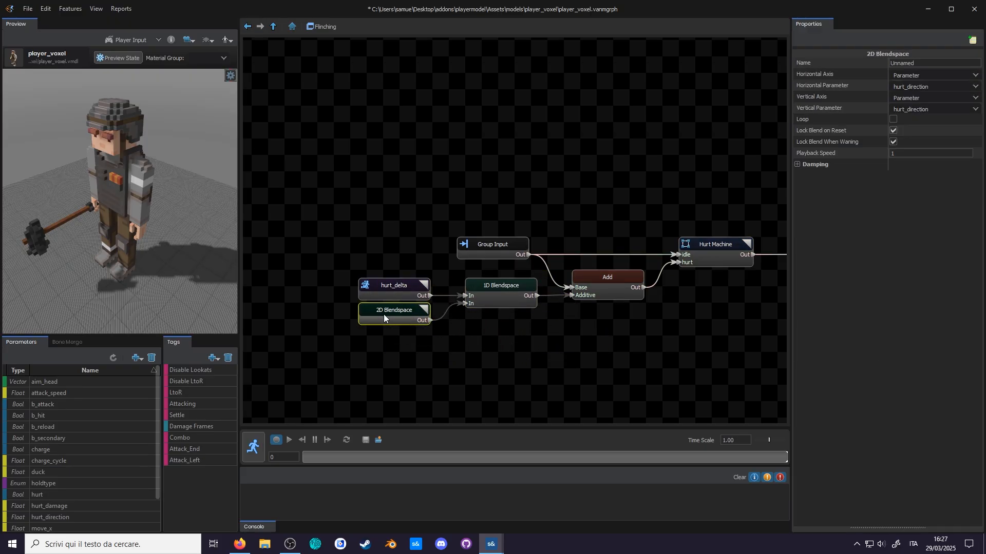
{"action": "left_click", "coordinate": [549, 350]}
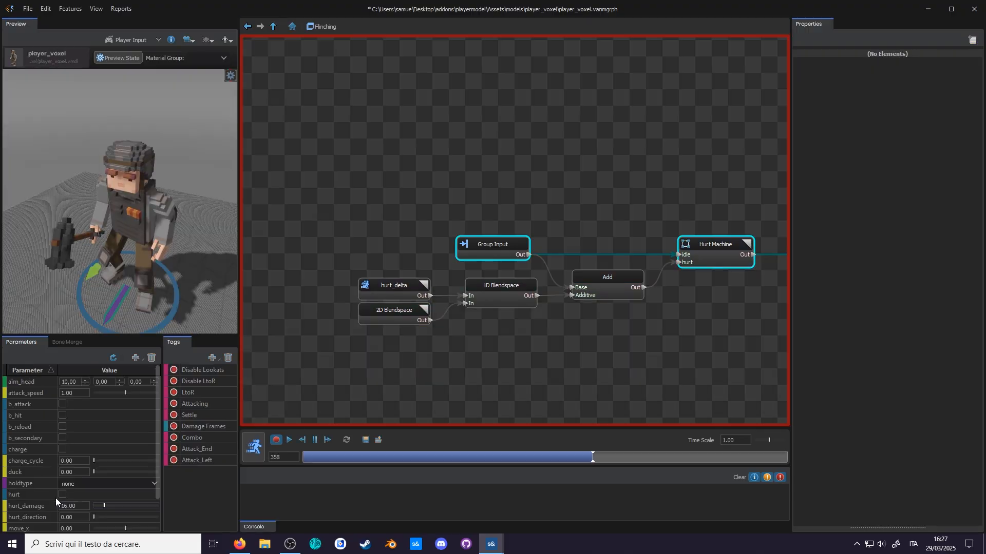
Step: Preview the hurt reaction at low and full hurt_damage, including 16 and 100, with hurt_direction at 0, 149.76 and 31.68
{"action": "left_click", "coordinate": [61, 494]}
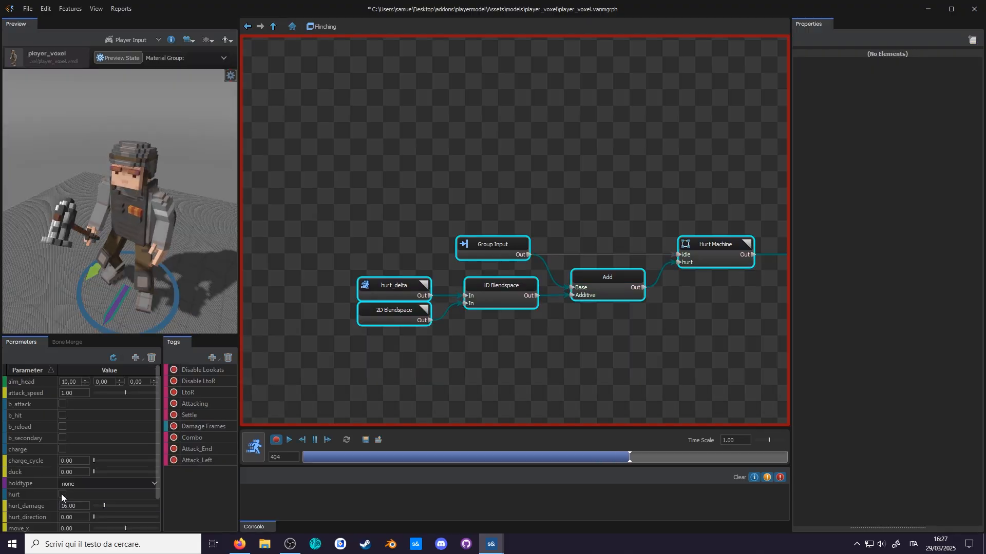
{"action": "left_click_drag", "start_coordinate": [104, 506], "coordinate": [179, 506]}
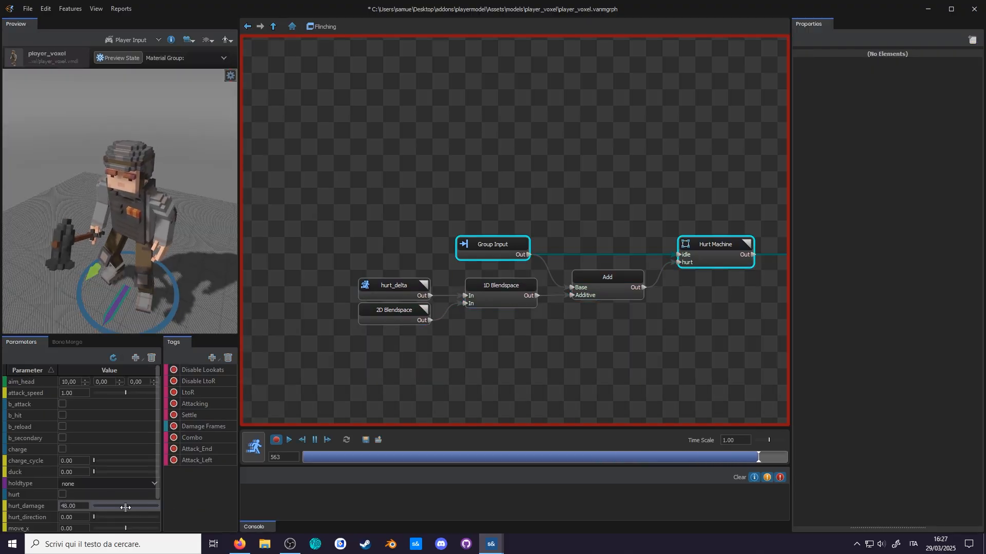
{"action": "left_click", "coordinate": [61, 495]}
{"action": "left_click_drag", "start_coordinate": [94, 517], "coordinate": [121, 516]}
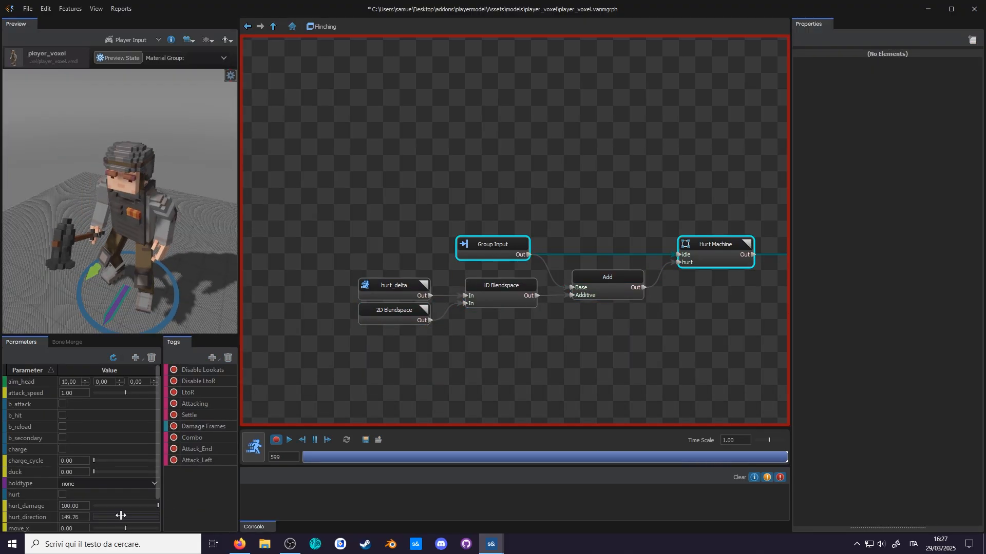
{"action": "left_click", "coordinate": [63, 494]}
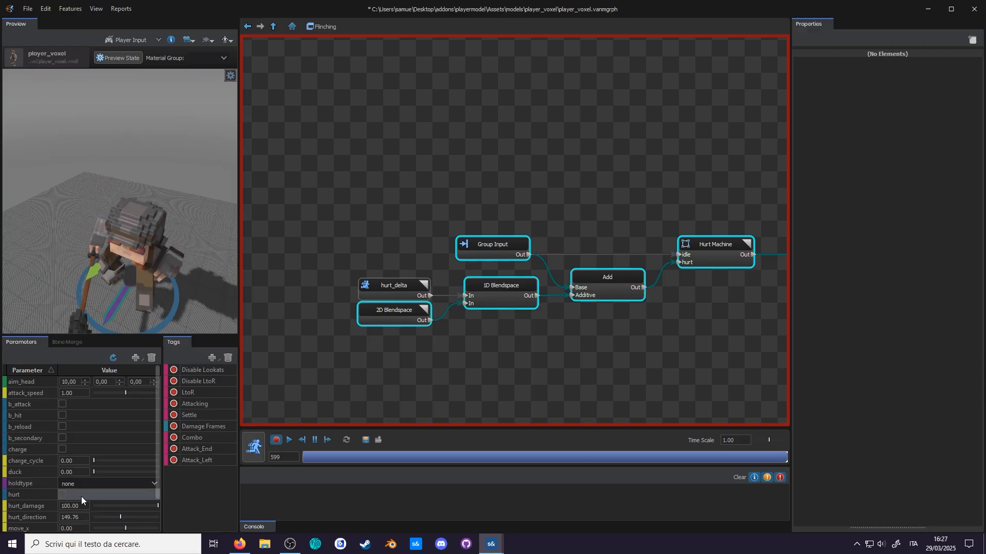
{"action": "left_click", "coordinate": [122, 506]}
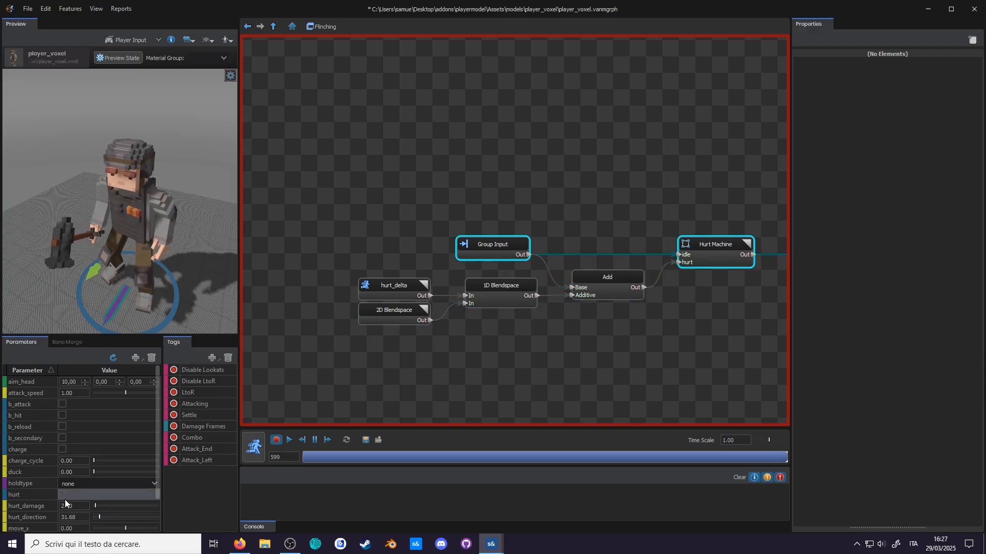
{"action": "left_click", "coordinate": [276, 440]}
Step: Switch to ModelDoc, set hurt_delta's frame hold to 28 frames and recompile the model
{"action": "left_click", "coordinate": [503, 295]}
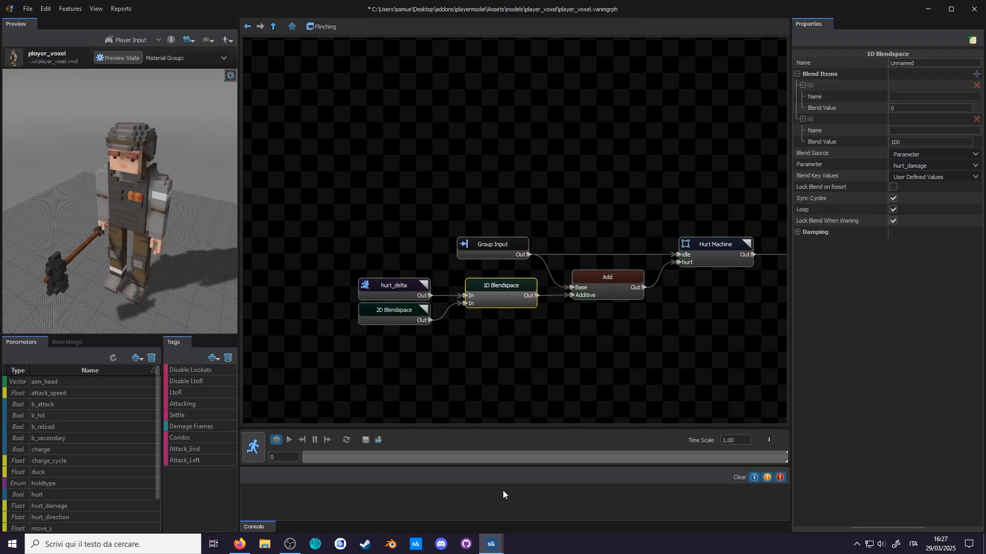
{"action": "mouse_move", "coordinate": [490, 544]}
{"action": "left_click", "coordinate": [642, 496]}
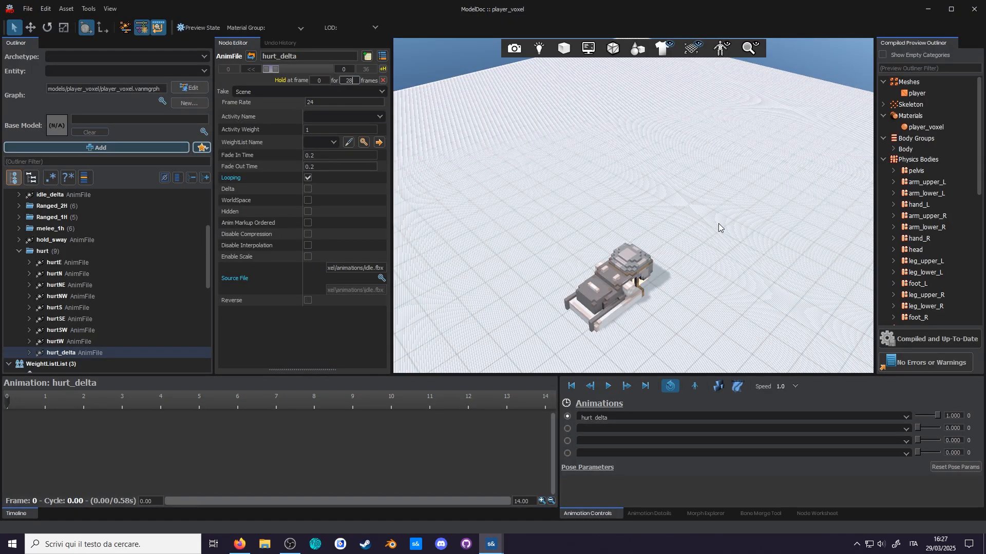
{"action": "left_click", "coordinate": [913, 341]}
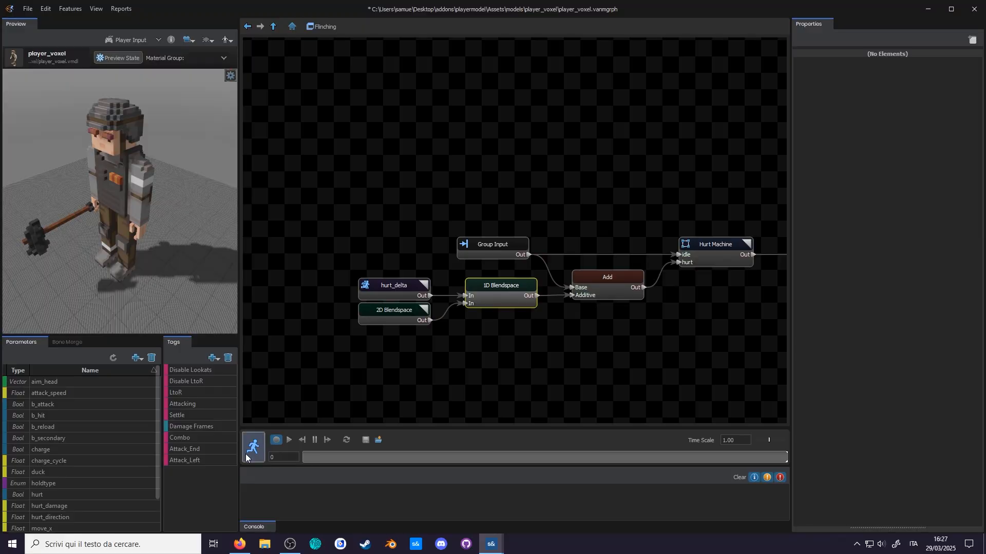
Step: Preview the hurt reaction in the graph with hurt_damage at 11.20, 100, 6.40 and 14.40, and hurt_direction at 92.16 and 0
{"action": "left_click", "coordinate": [251, 452]}
{"action": "left_click", "coordinate": [62, 493]}
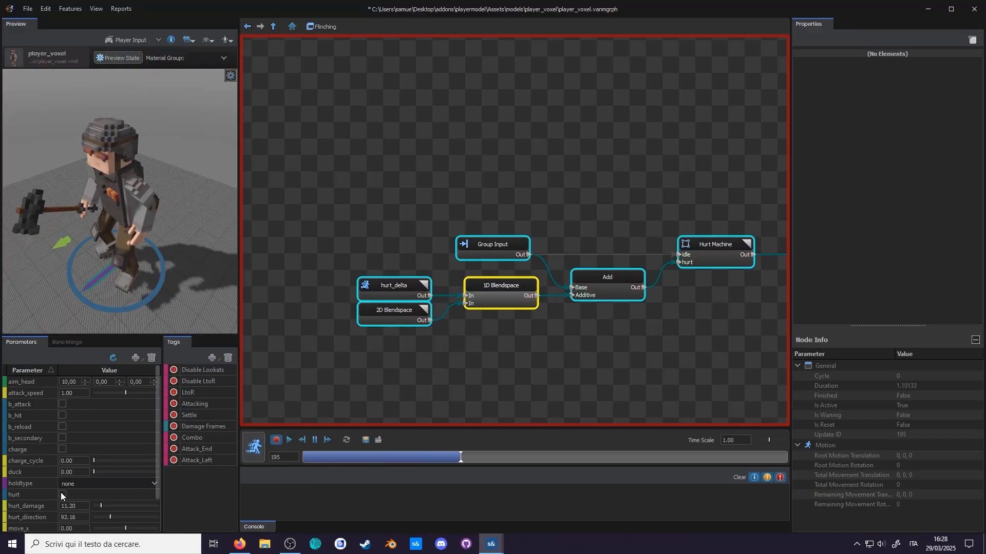
{"action": "left_click_drag", "start_coordinate": [125, 506], "coordinate": [191, 506]}
{"action": "left_click", "coordinate": [63, 494]}
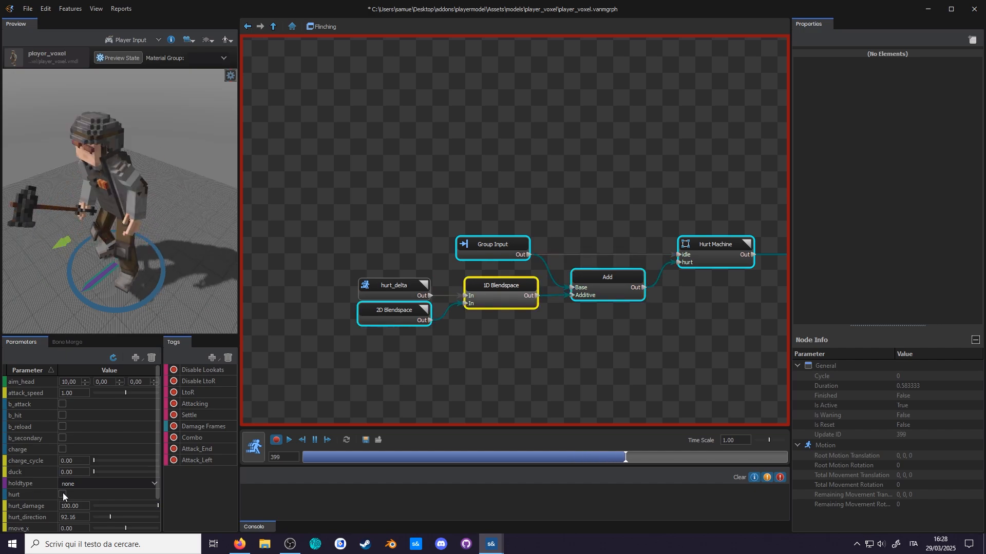
{"action": "left_click_drag", "start_coordinate": [114, 506], "coordinate": [99, 506]}
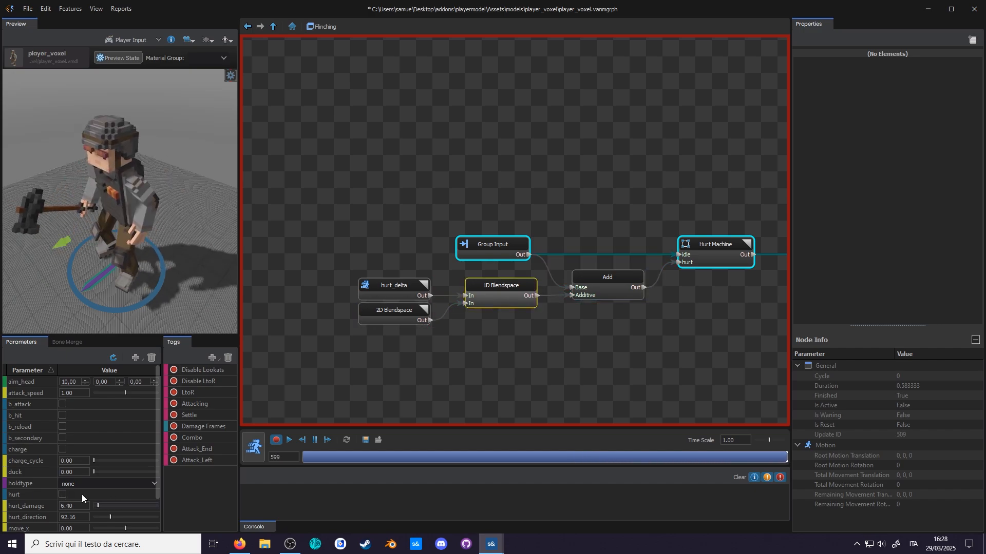
{"action": "left_click", "coordinate": [63, 493]}
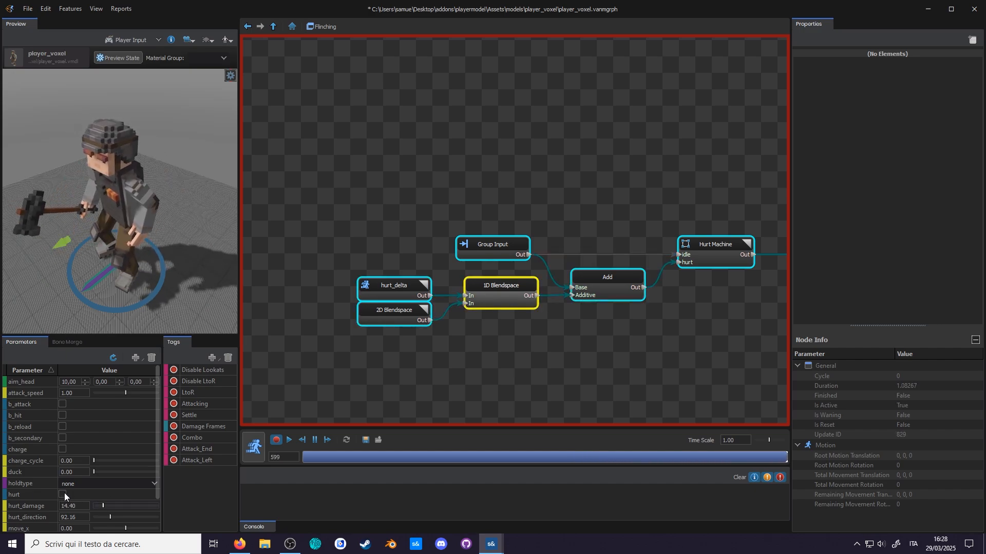
{"action": "left_click_drag", "start_coordinate": [111, 517], "coordinate": [90, 517]}
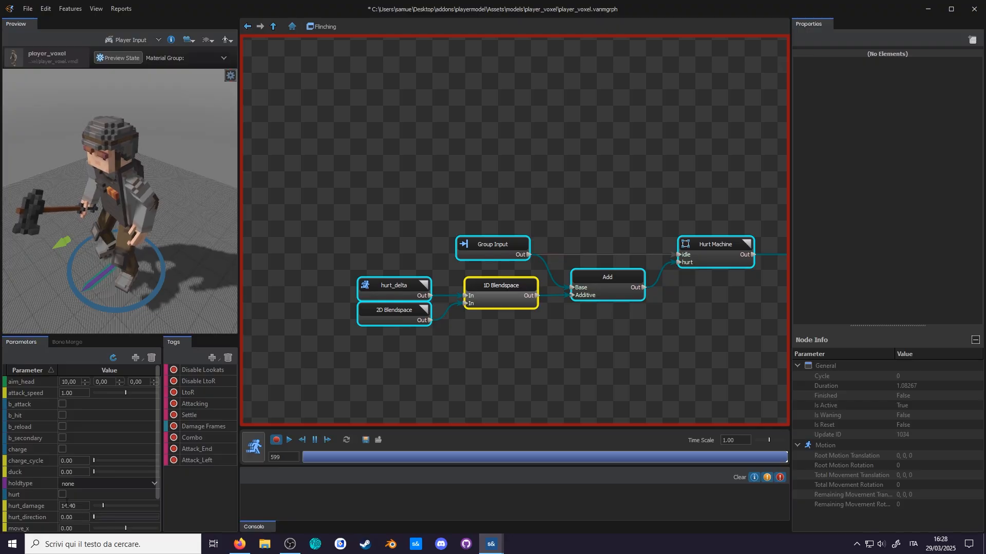
Step: Trigger the hurt reaction once more in the graph preview with hurt_damage at 14.40 and hurt_direction at 0
{"action": "left_click", "coordinate": [62, 494]}
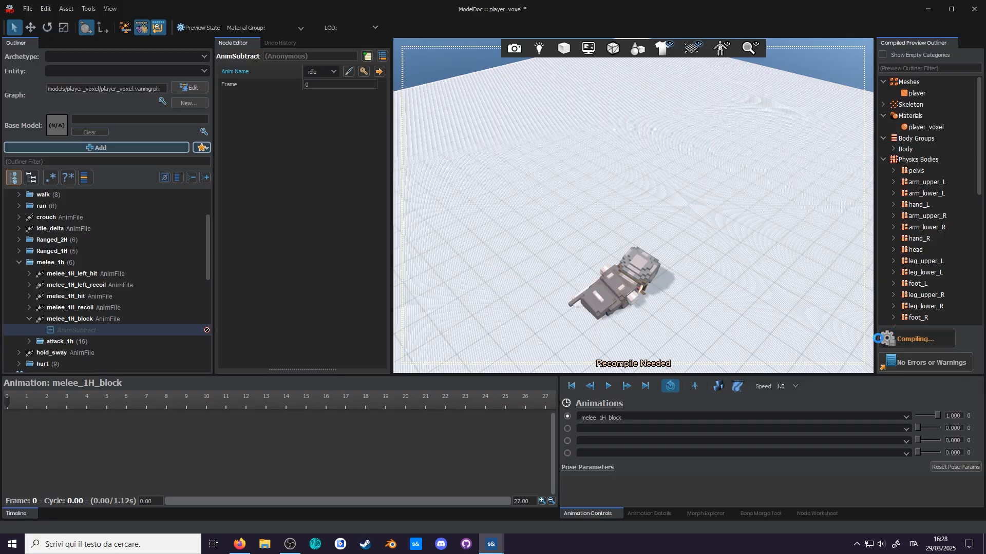
Step: In ModelDoc, play the melee_1H_block animation and trim its end frame to 14
{"action": "left_click", "coordinate": [109, 320]}
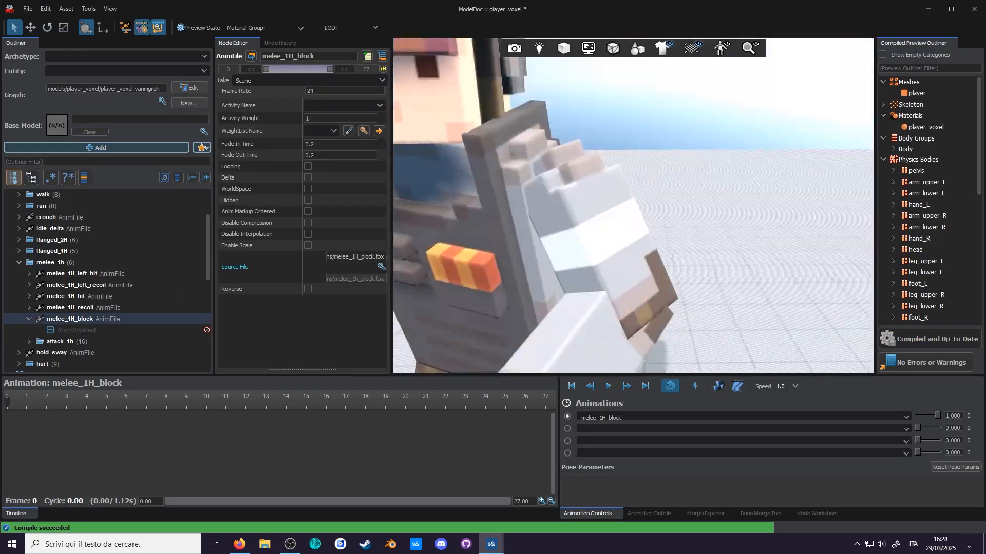
{"action": "key", "text": "space"}
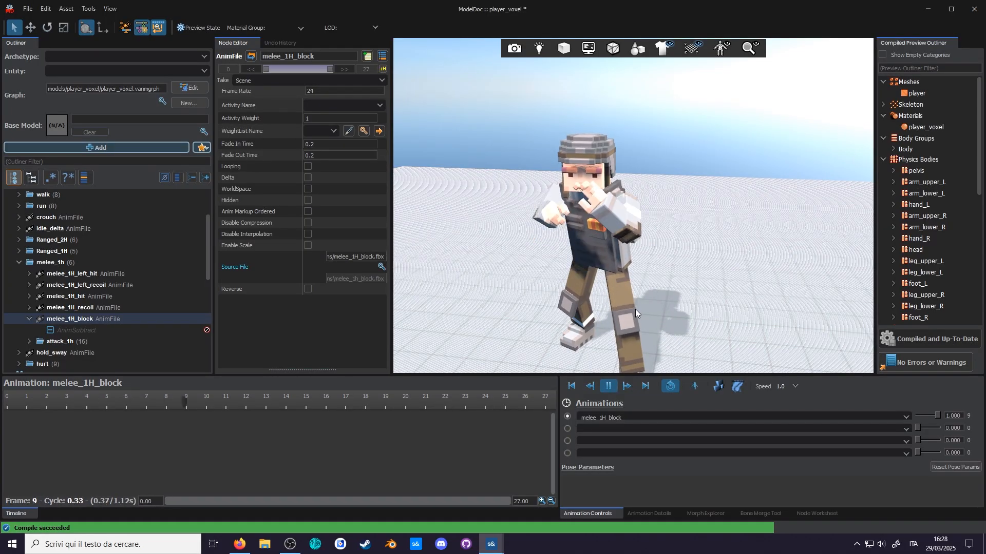
{"action": "key", "text": "space"}
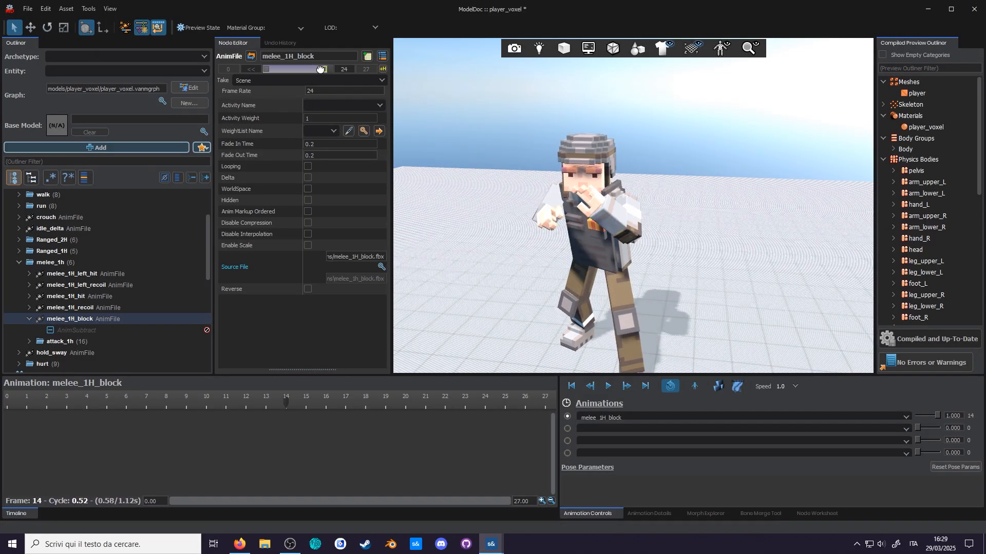
{"action": "left_click_drag", "start_coordinate": [303, 71], "coordinate": [302, 69]}
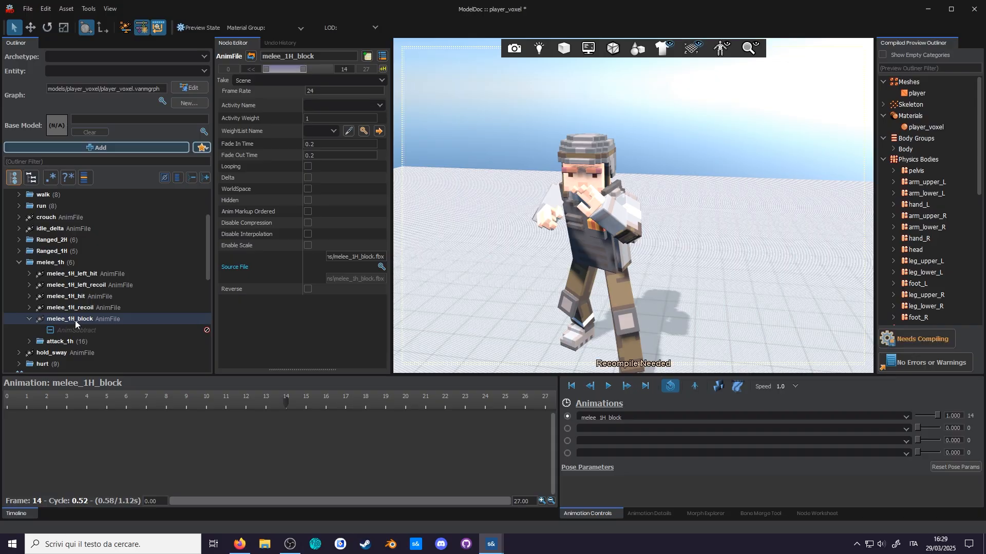
Step: Re-enable the AnimSubtract under melee_1H_block and recompile the model
{"action": "right_click", "coordinate": [75, 329]}
{"action": "left_click", "coordinate": [87, 337]}
{"action": "left_click", "coordinate": [901, 341]}
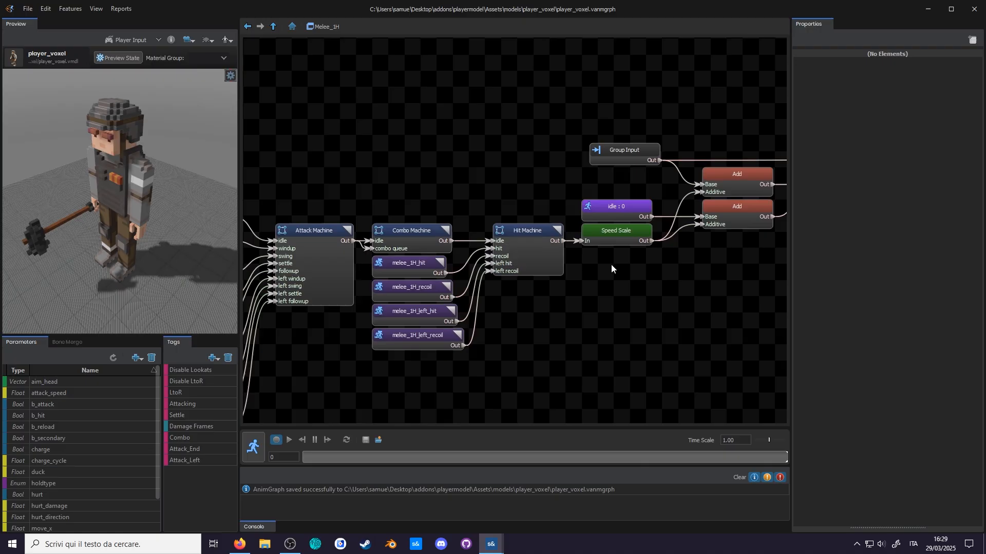
Step: In the animation graph's Melee_1H group, shift the Hit Machine and all nodes feeding it away from Speed Scale to make room
{"action": "scroll", "coordinate": [611, 264], "scroll_direction": "down", "scroll_amount": 4}
{"action": "left_click_drag", "start_coordinate": [677, 195], "coordinate": [297, 408]}
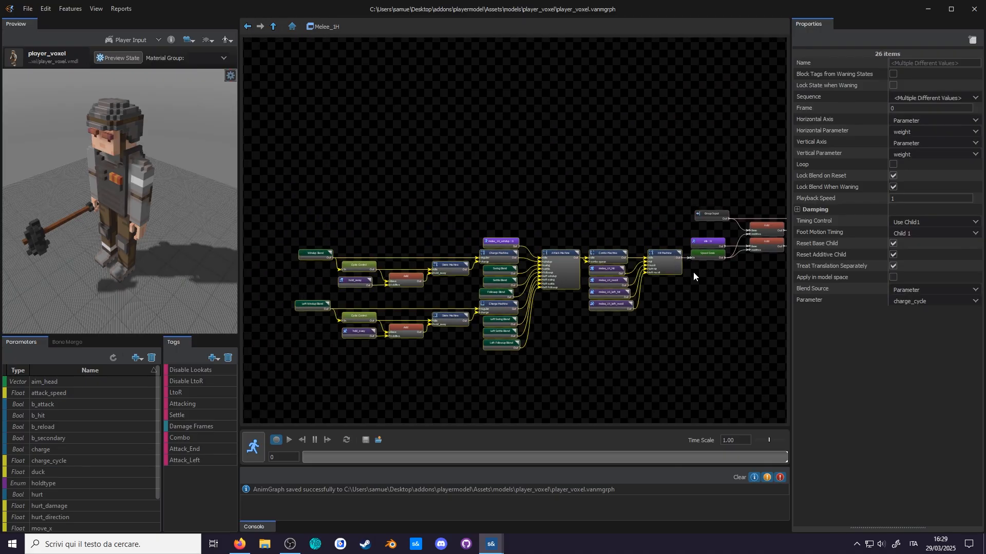
{"action": "left_click_drag", "start_coordinate": [669, 263], "coordinate": [603, 264]}
{"action": "left_click", "coordinate": [657, 285]}
{"action": "scroll", "coordinate": [658, 285], "scroll_direction": "up", "scroll_amount": 3}
{"action": "middle_click_drag", "start_coordinate": [658, 285], "coordinate": [614, 285]}
Step: Add a State Machine node near Speed Scale and name it Block Machine
{"action": "right_click", "coordinate": [615, 250]}
{"action": "mouse_move", "coordinate": [662, 256]}
{"action": "left_click", "coordinate": [759, 352]}
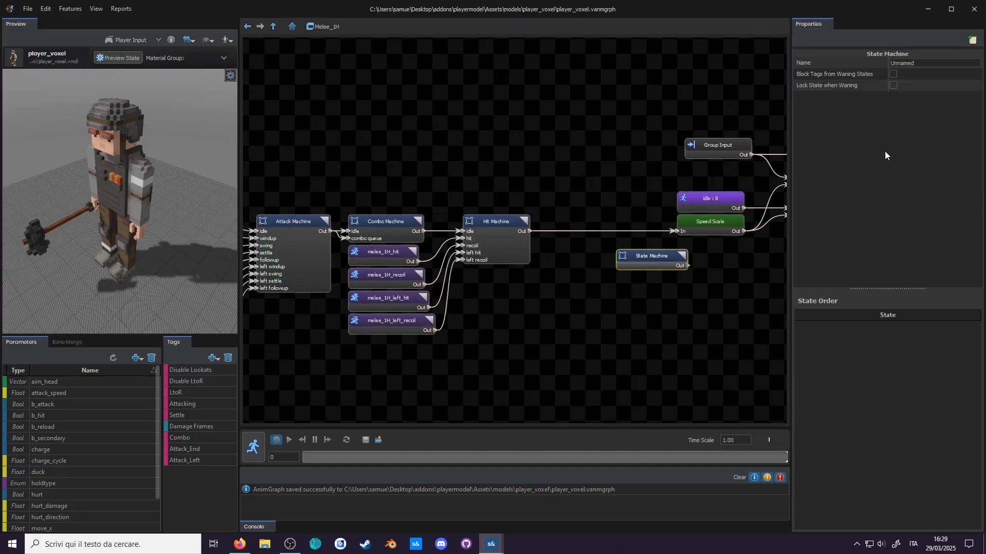
{"action": "type", "text": "Block Machine"}
{"action": "key", "text": "Return"}
Step: Inside Block Machine, add a state named idle and make it the start state
{"action": "double_click", "coordinate": [648, 258]}
{"action": "right_click", "coordinate": [452, 150]}
{"action": "left_click", "coordinate": [475, 157]}
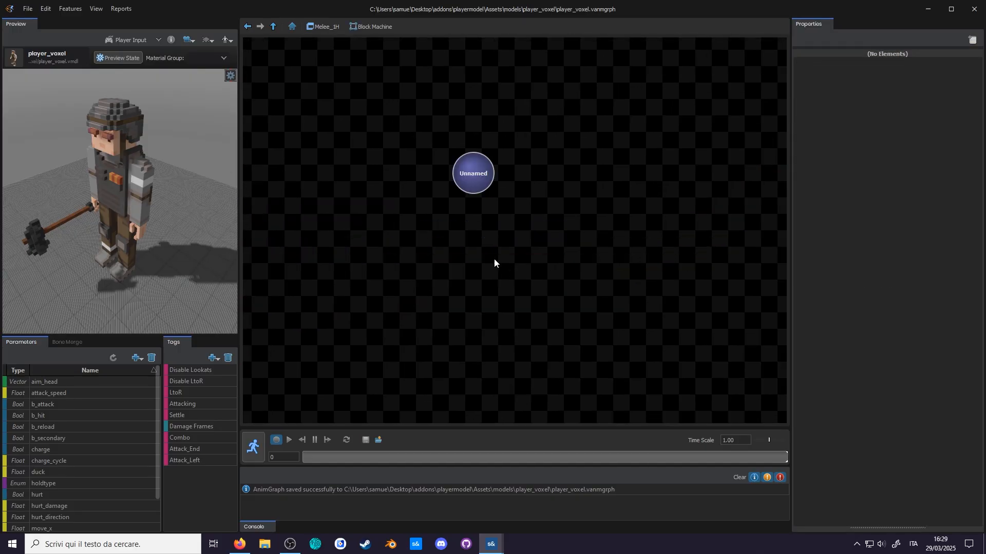
{"action": "left_click_drag", "start_coordinate": [475, 175], "coordinate": [484, 184]}
{"action": "left_click", "coordinate": [841, 64]}
{"action": "type", "text": "idle"}
{"action": "key", "text": "Return"}
Step: Add a second state named blocking below idle and connect the two with transitions in both directions
{"action": "right_click", "coordinate": [436, 307]}
{"action": "left_click", "coordinate": [445, 315]}
{"action": "left_click_drag", "start_coordinate": [447, 307], "coordinate": [496, 273]}
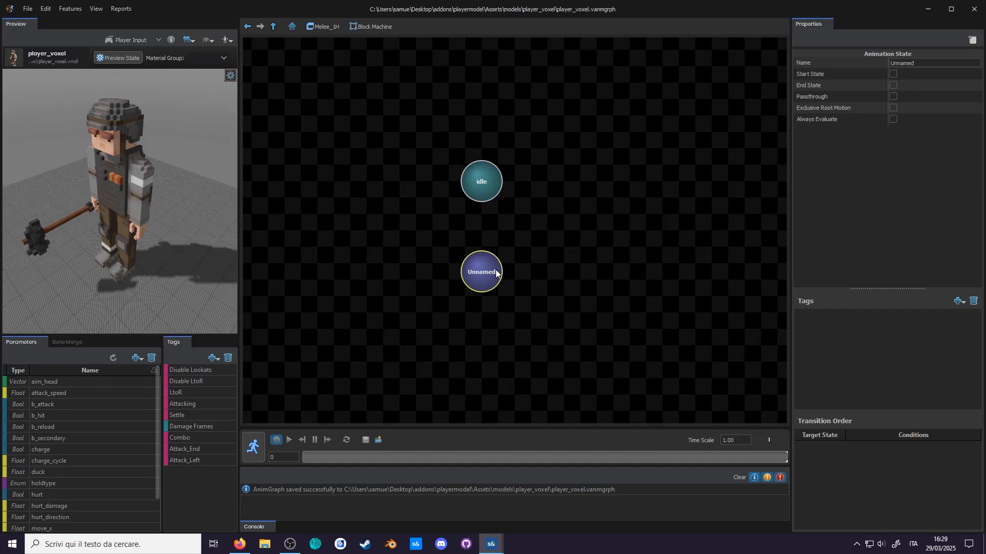
{"action": "type", "text": "blocking"}
{"action": "key", "text": "Return"}
{"action": "mouse_move", "coordinate": [480, 200]}
{"action": "left_mouse_down"}
{"action": "mouse_move", "coordinate": [475, 246]}
{"action": "mouse_move", "coordinate": [485, 201]}
{"action": "left_mouse_up"}
{"action": "left_click", "coordinate": [486, 226]}
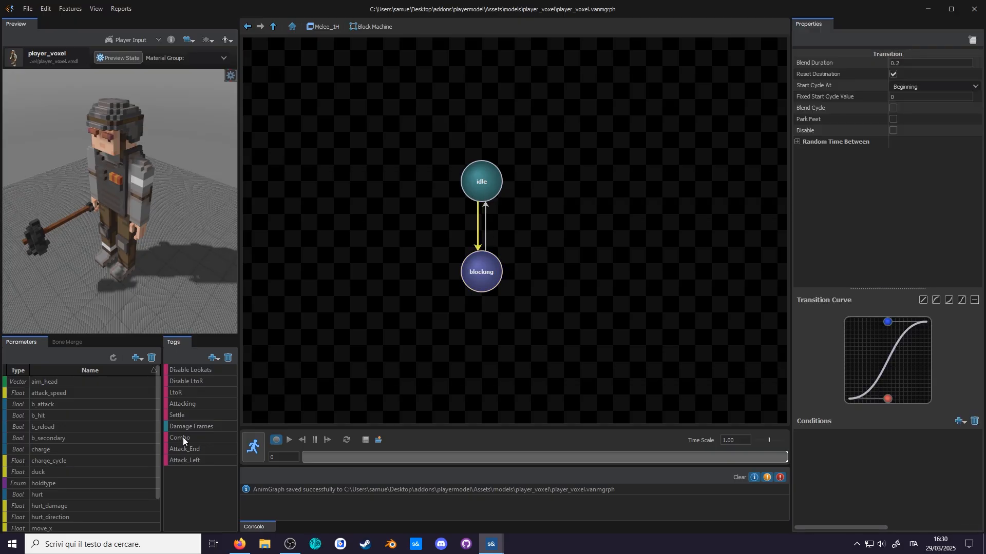
Step: Create a bool parameter named b_block and require it to be true on the idle-to-blocking transition
{"action": "left_click", "coordinate": [137, 358]}
{"action": "left_click", "coordinate": [148, 368]}
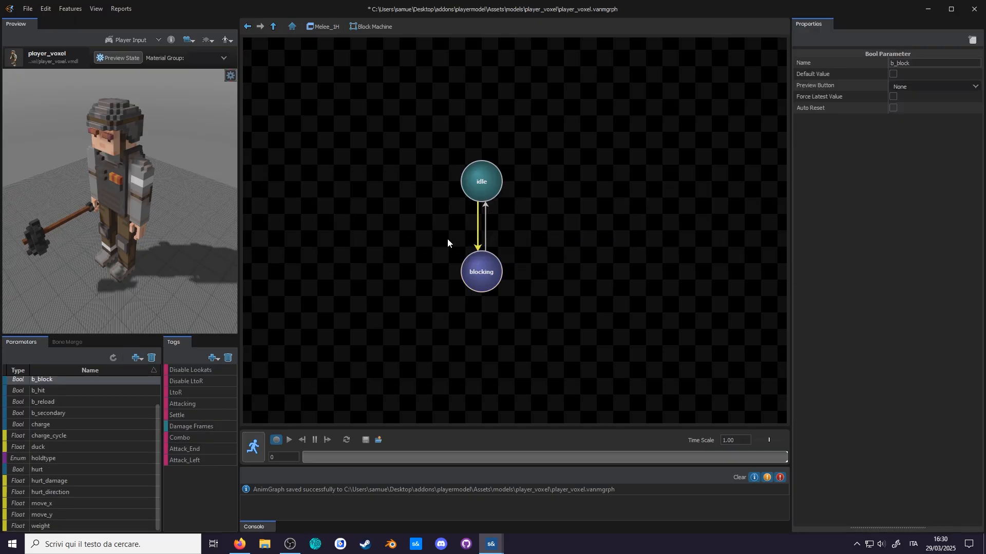
{"action": "left_click", "coordinate": [478, 239]}
{"action": "left_click", "coordinate": [957, 421]}
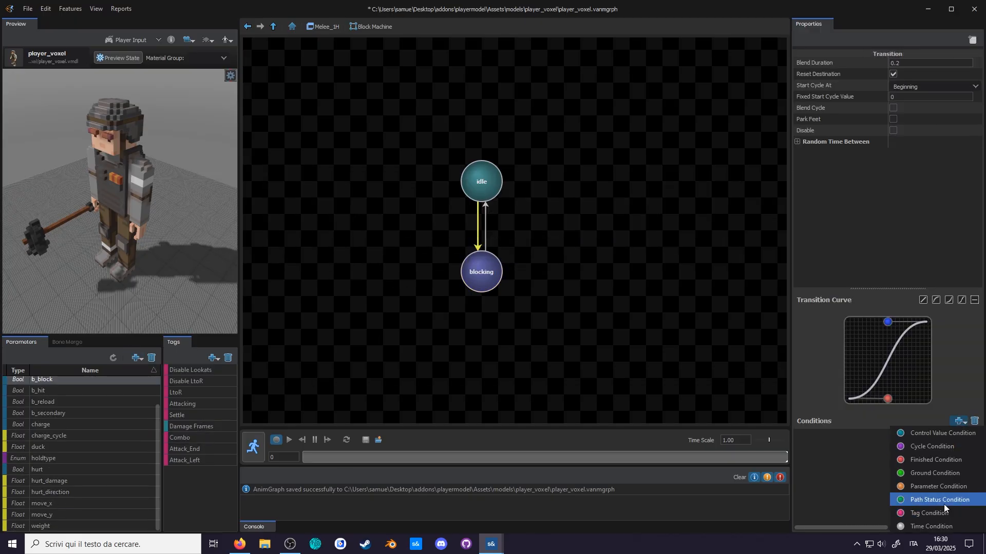
{"action": "left_click", "coordinate": [939, 487]}
{"action": "left_click", "coordinate": [833, 435]}
{"action": "left_click", "coordinate": [833, 429]}
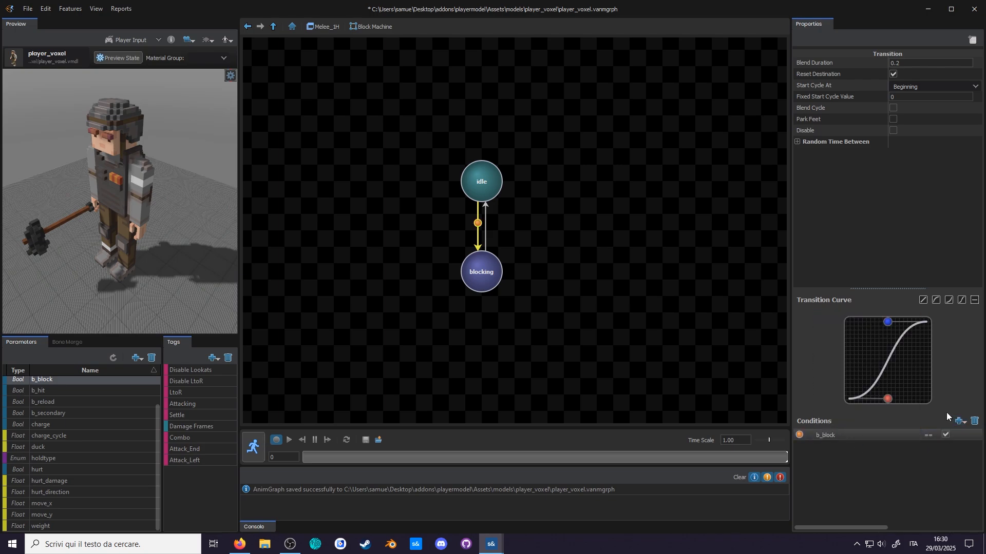
Step: Add a tag condition to the idle-to-blocking transition requiring Damage Frames to be false
{"action": "left_click", "coordinate": [958, 421]}
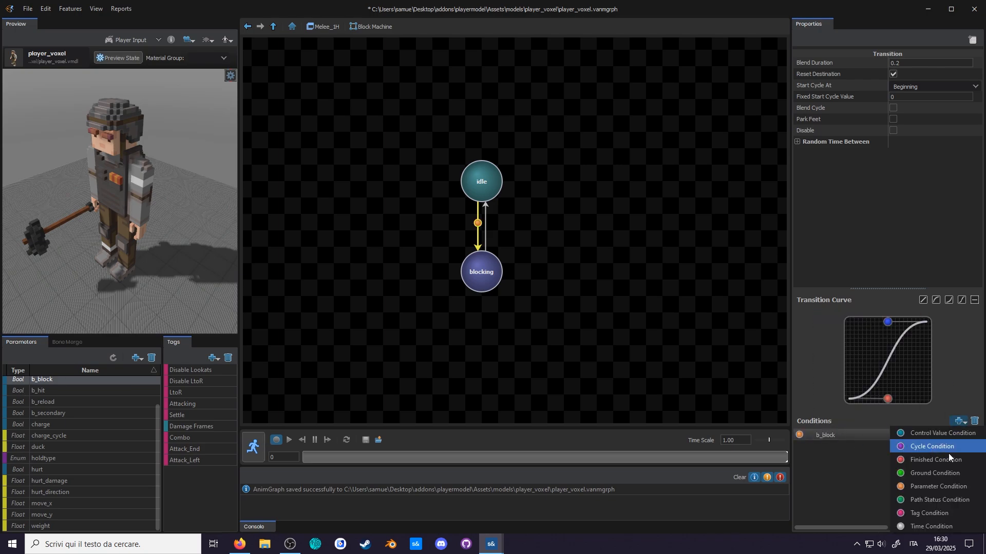
{"action": "left_click", "coordinate": [923, 513]}
{"action": "left_click", "coordinate": [832, 446]}
{"action": "left_click", "coordinate": [868, 498]}
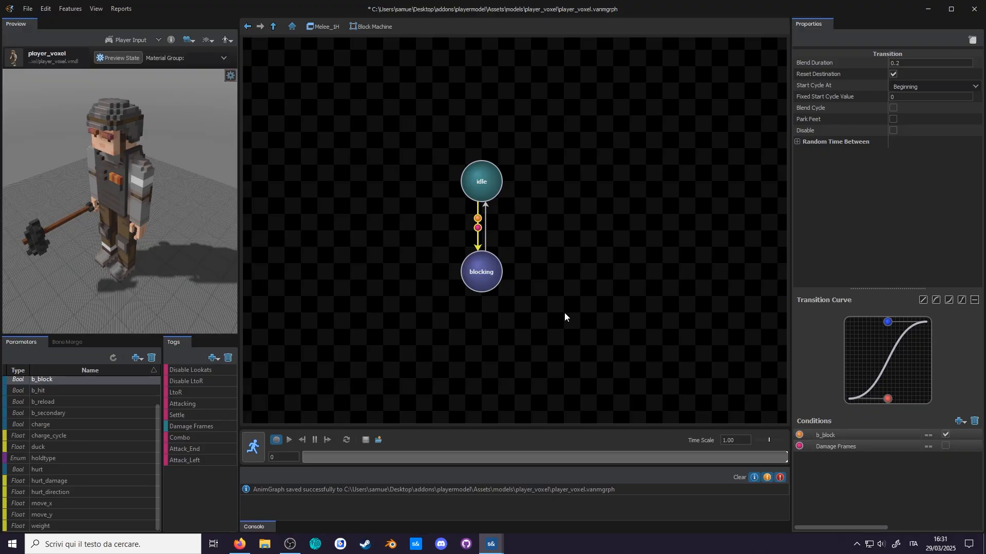
Step: Add a parameter condition on b_block to the transition from blocking back to idle
{"action": "left_click", "coordinate": [486, 241]}
{"action": "left_click", "coordinate": [958, 422]}
{"action": "left_click", "coordinate": [931, 488]}
{"action": "left_click", "coordinate": [832, 434]}
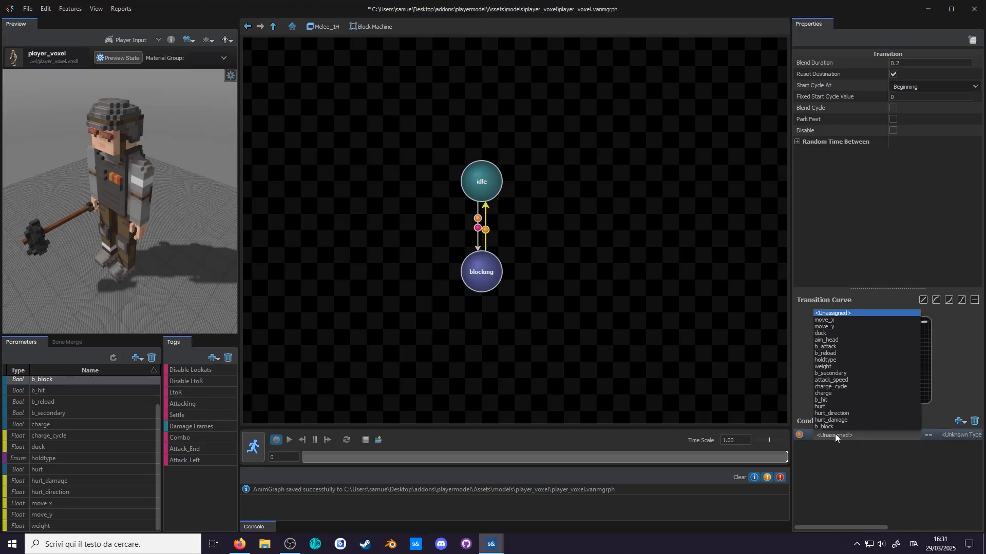
{"action": "left_click", "coordinate": [833, 429]}
Step: Back in Melee_1H, wire Block Machine between Hit Machine and Speed Scale through its idle input and align it with them
{"action": "left_click", "coordinate": [274, 26]}
{"action": "left_click_drag", "start_coordinate": [530, 230], "coordinate": [577, 260]}
{"action": "left_click_drag", "start_coordinate": [611, 251], "coordinate": [612, 221]}
Step: Add an Animation Clip node using melee_1H_block, connect it to Block Machine's blocking input and place it below Hit Machine
{"action": "right_click", "coordinate": [631, 296]}
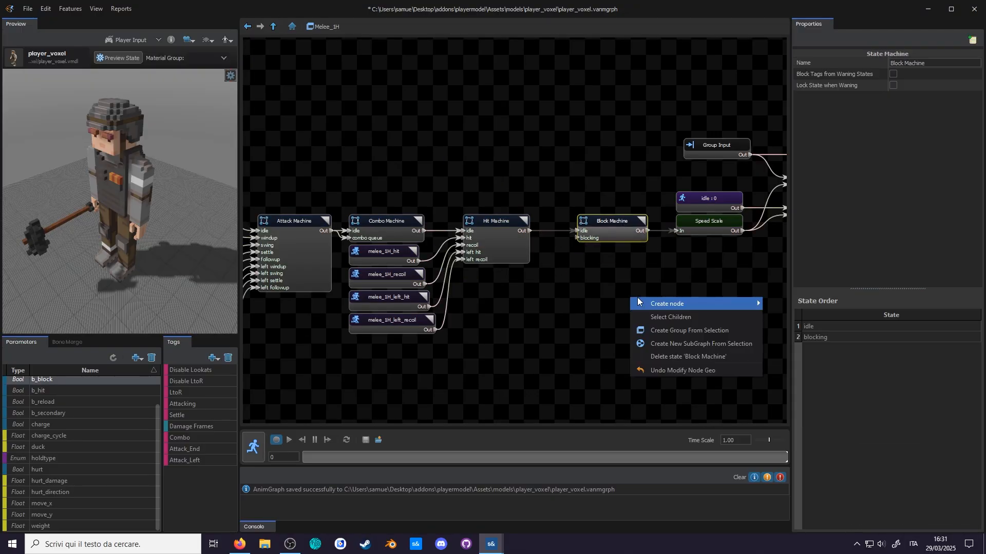
{"action": "left_click", "coordinate": [934, 76]}
{"action": "left_click", "coordinate": [906, 84]}
{"action": "left_click_drag", "start_coordinate": [704, 312], "coordinate": [577, 237]}
{"action": "left_click_drag", "start_coordinate": [667, 303], "coordinate": [493, 275]}
{"action": "middle_click_drag", "start_coordinate": [399, 372], "coordinate": [475, 368]}
Step: Preview the graph with holdtype melee_1h, toggling b_block on and off repeatedly to check the block, and end the preview
{"action": "left_click", "coordinate": [253, 447]}
{"action": "left_click", "coordinate": [61, 414]}
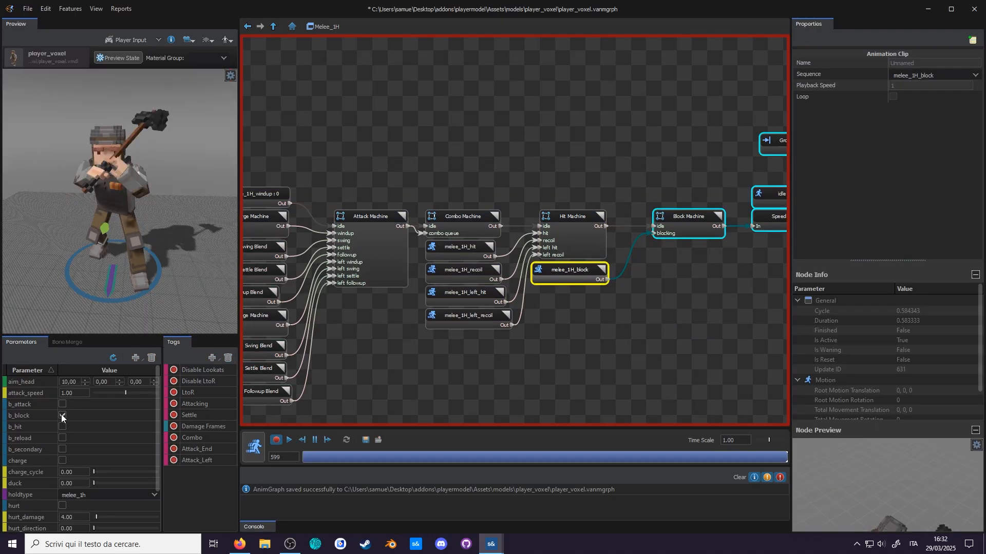
{"action": "left_click", "coordinate": [60, 415]}
{"action": "left_click", "coordinate": [60, 414]}
{"action": "left_click", "coordinate": [60, 414]}
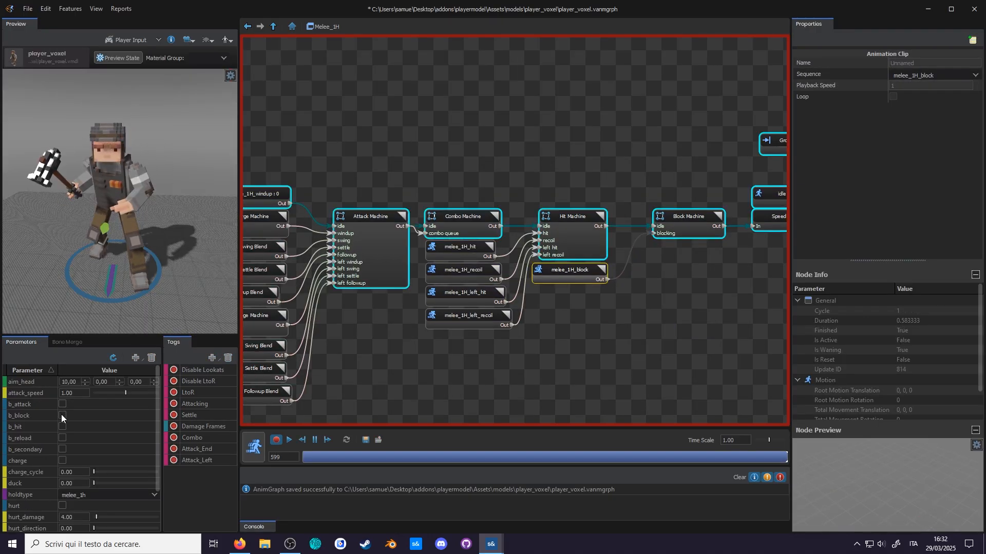
{"action": "left_click", "coordinate": [61, 414]}
{"action": "left_click", "coordinate": [60, 414]}
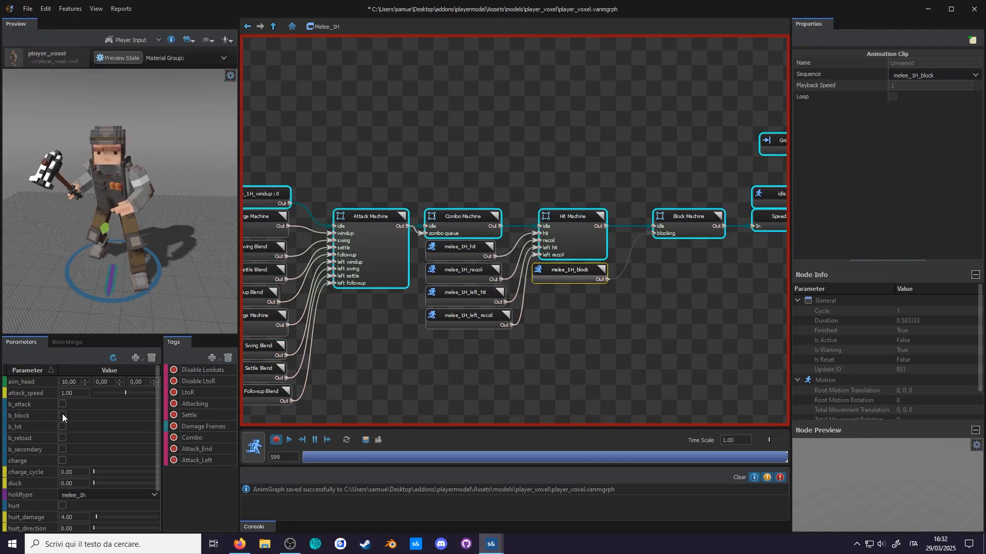
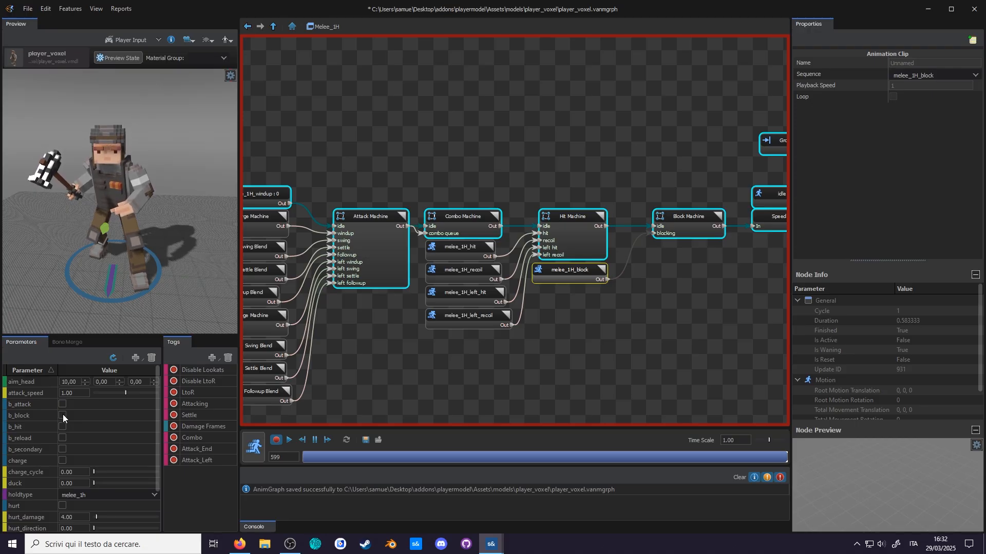
{"action": "left_click", "coordinate": [63, 415]}
{"action": "left_click", "coordinate": [63, 414]}
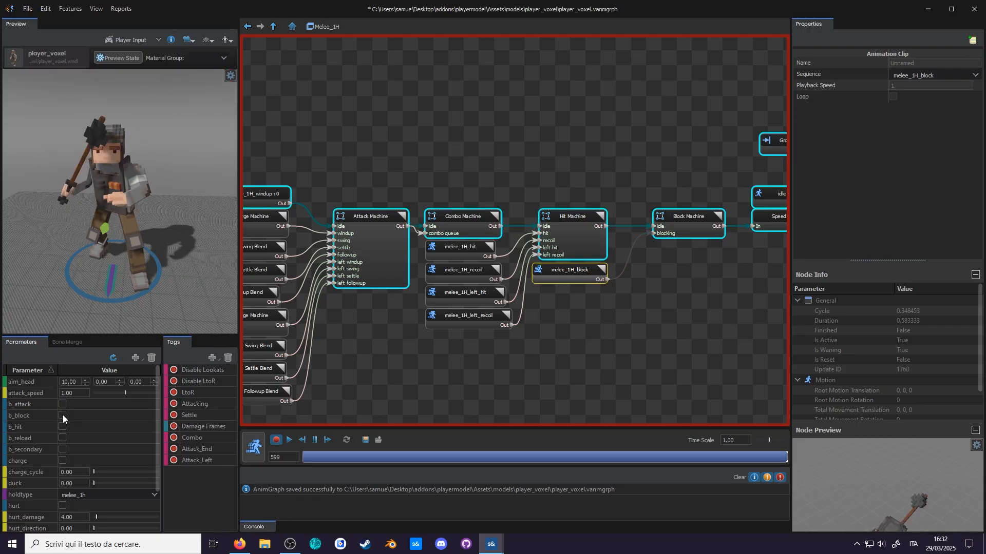
{"action": "left_click", "coordinate": [63, 414]}
{"action": "left_click", "coordinate": [62, 415]}
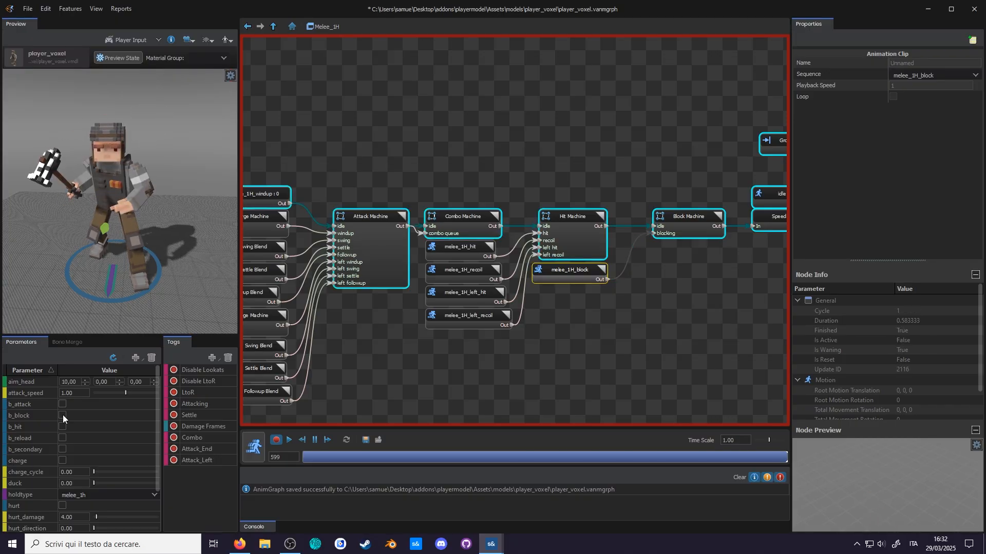
{"action": "left_click", "coordinate": [63, 415]}
{"action": "left_click", "coordinate": [63, 415]}
{"action": "left_click", "coordinate": [63, 414]}
{"action": "left_click", "coordinate": [63, 414]}
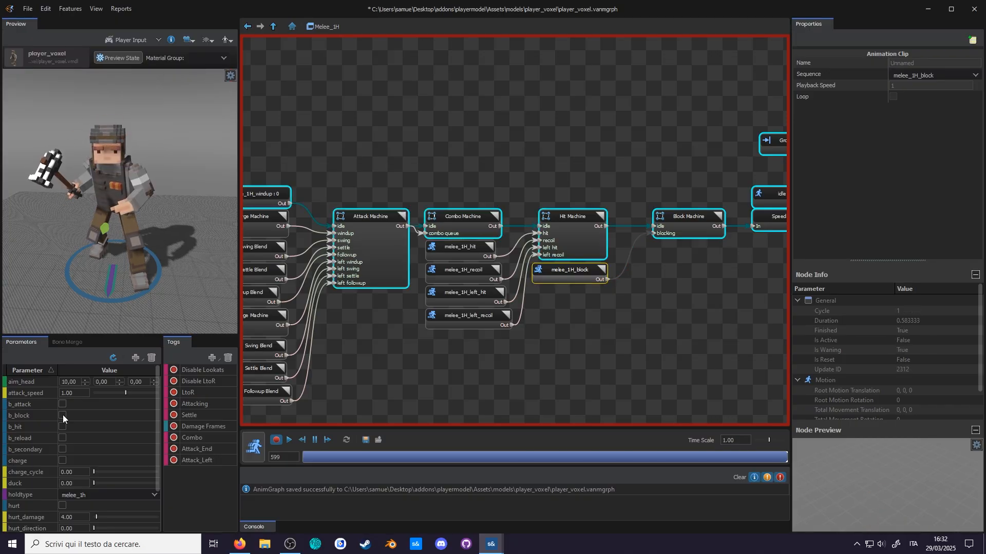
{"action": "left_click", "coordinate": [276, 440]}
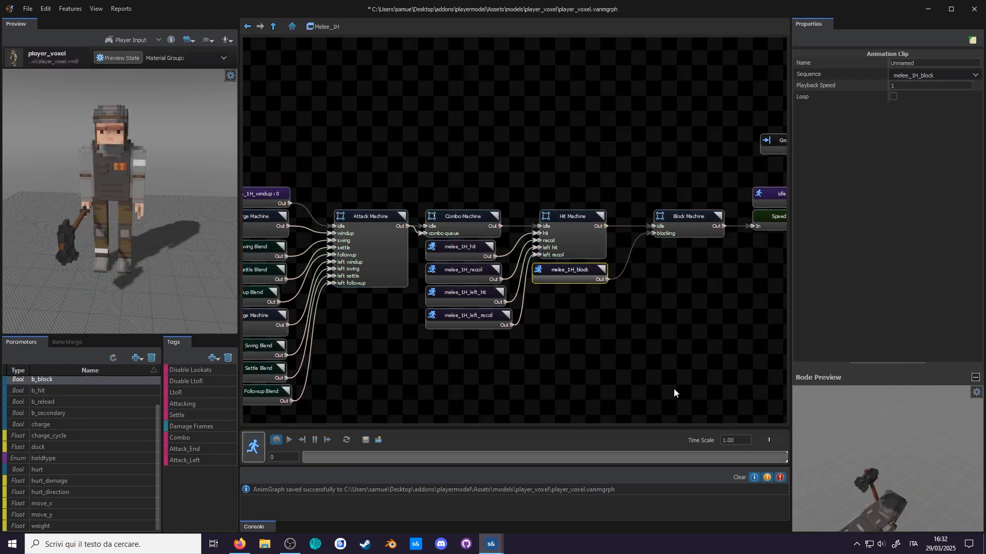
Step: In Block Machine, add a state named quick block beside idle and give it a copy of the idle-to-blocking transition leading to blocking
{"action": "double_click", "coordinate": [683, 221]}
{"action": "right_click", "coordinate": [638, 238]}
{"action": "left_click", "coordinate": [648, 245]}
{"action": "left_click_drag", "start_coordinate": [647, 244], "coordinate": [500, 265]}
{"action": "left_click", "coordinate": [479, 229]}
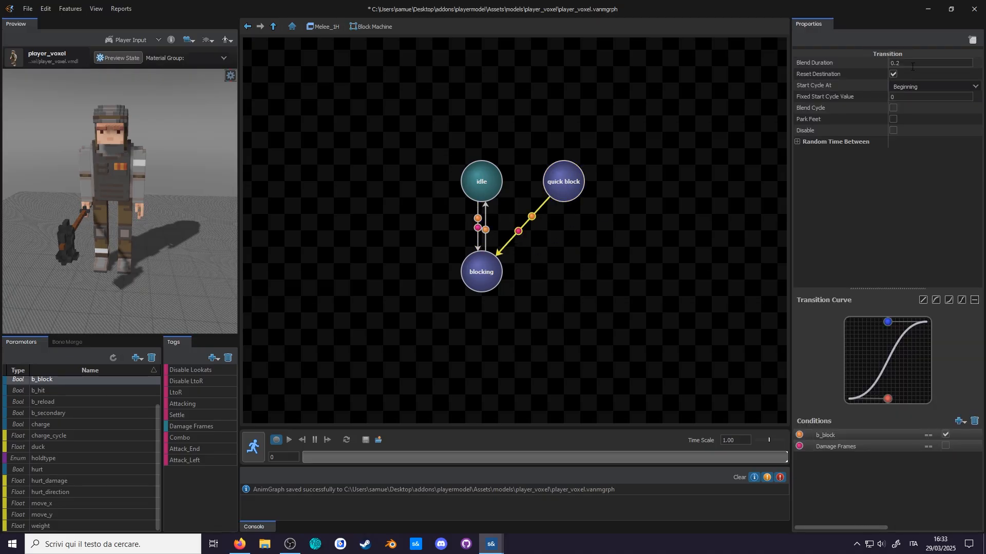
Step: On the quick block-to-blocking transition, set Blend Duration to 0, Start Cycle At to FixedValue and Fixed Start Cycle Value to 1
{"action": "left_click", "coordinate": [974, 87]}
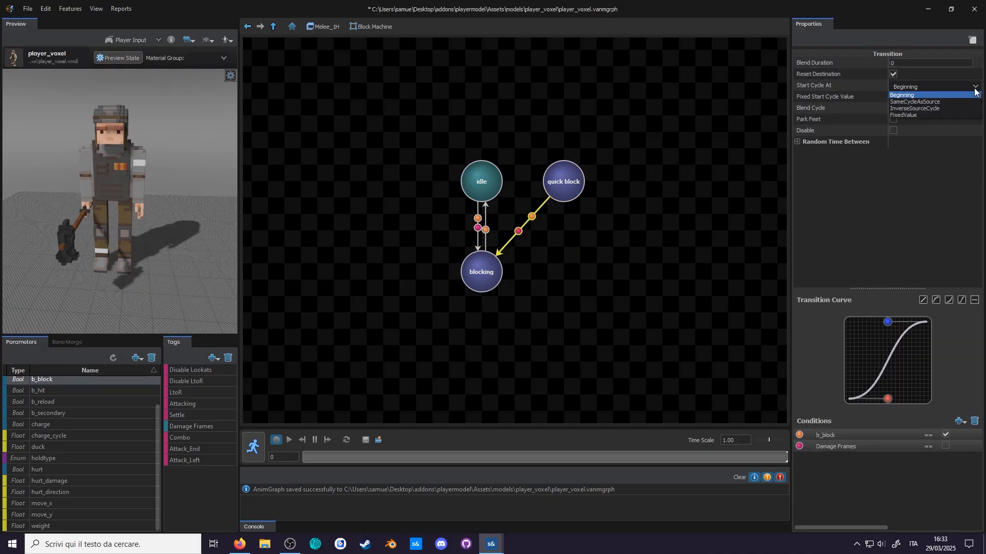
{"action": "left_click", "coordinate": [950, 114]}
{"action": "left_click", "coordinate": [904, 96]}
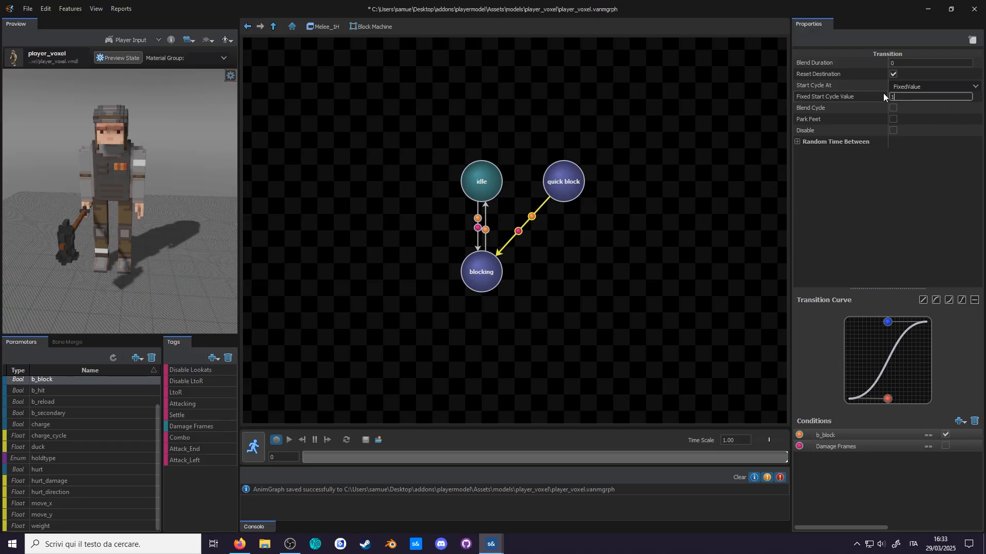
Step: Add a third, parameter-based condition to the quick block-to-blocking transition and enable Always Evaluate on the quick block state
{"action": "left_click", "coordinate": [894, 207]}
{"action": "left_click", "coordinate": [959, 421]}
{"action": "left_click", "coordinate": [918, 461]}
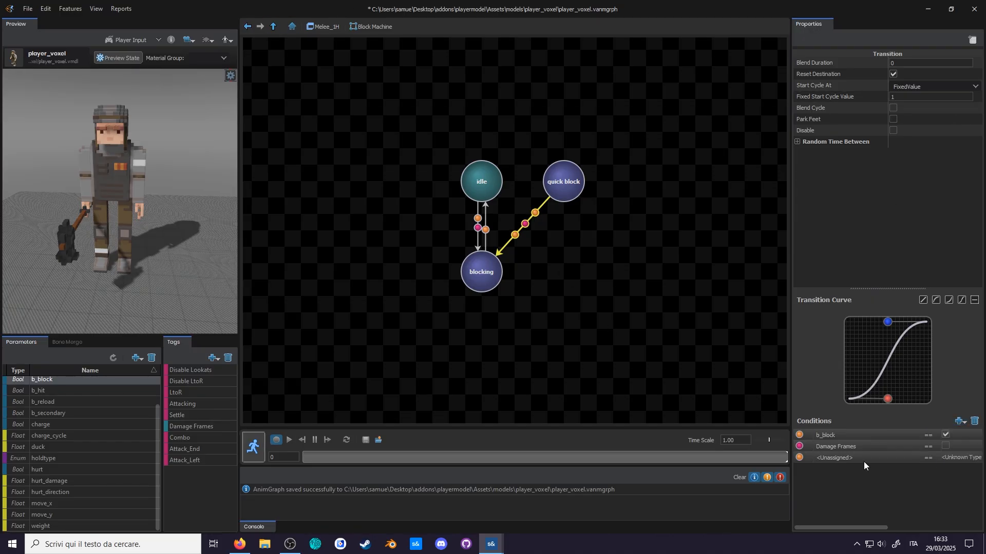
{"action": "left_click", "coordinate": [847, 458]}
{"action": "left_click", "coordinate": [846, 432]}
{"action": "left_click", "coordinate": [581, 190]}
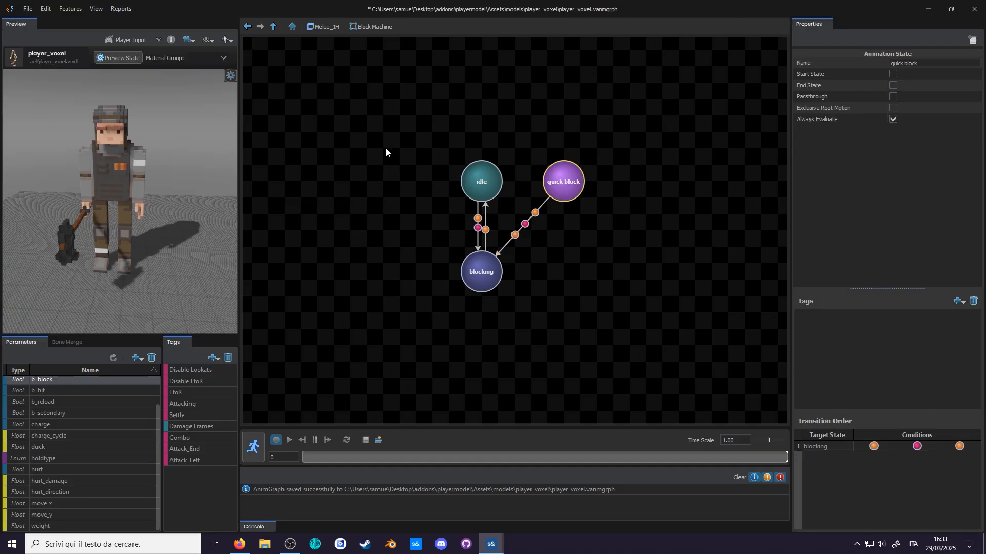
Step: In Melee_1H, connect Hit Machine's output to Block Machine's quick block input and order quick block before blocking
{"action": "left_click", "coordinate": [273, 27]}
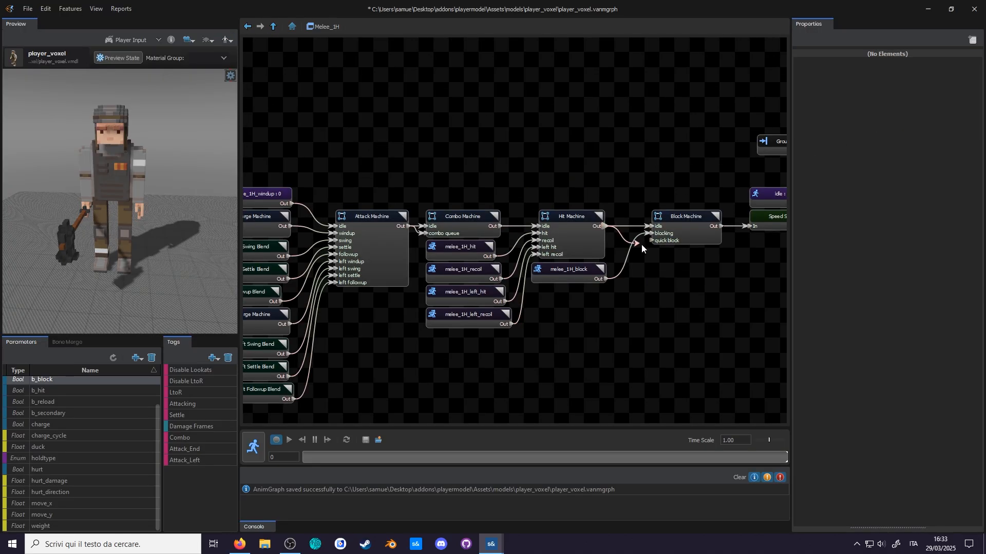
{"action": "left_click", "coordinate": [663, 241]}
{"action": "left_click_drag", "start_coordinate": [814, 347], "coordinate": [815, 332]}
{"action": "left_click", "coordinate": [720, 339]}
Step: Preview the block in the graph by toggling b_block and varying attack_speed, including 0.21 and 0.16
{"action": "left_click", "coordinate": [262, 436]}
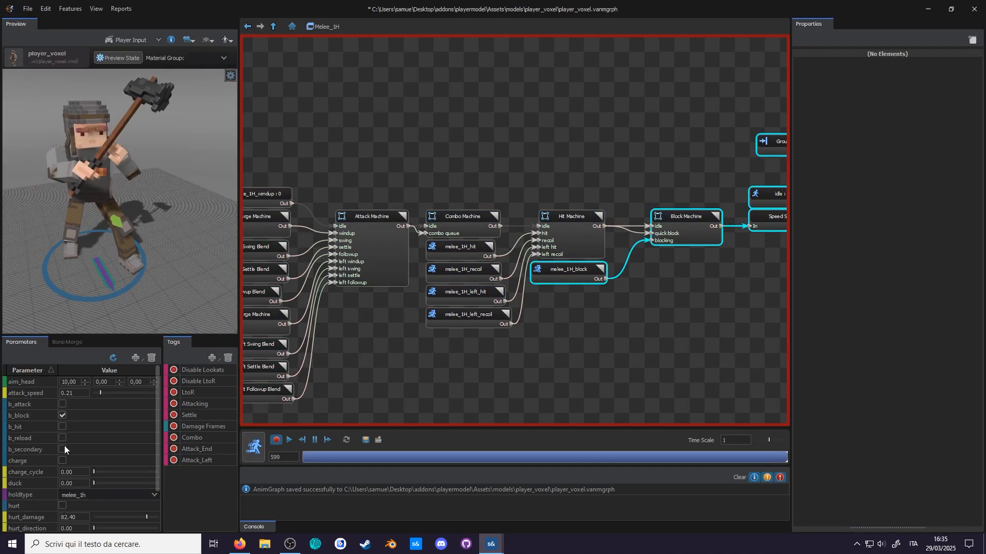
{"action": "left_click", "coordinate": [64, 414]}
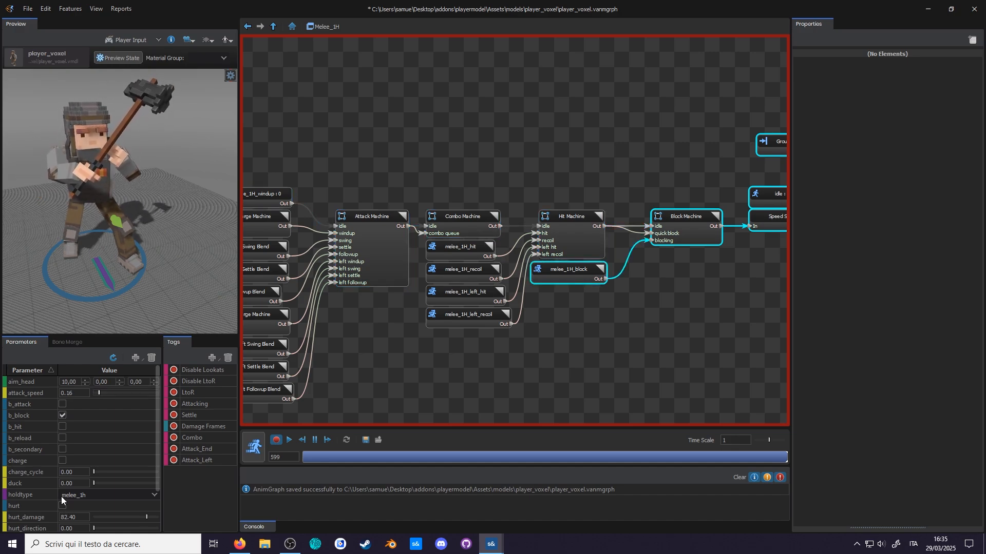
{"action": "left_click_drag", "start_coordinate": [98, 392], "coordinate": [147, 407]}
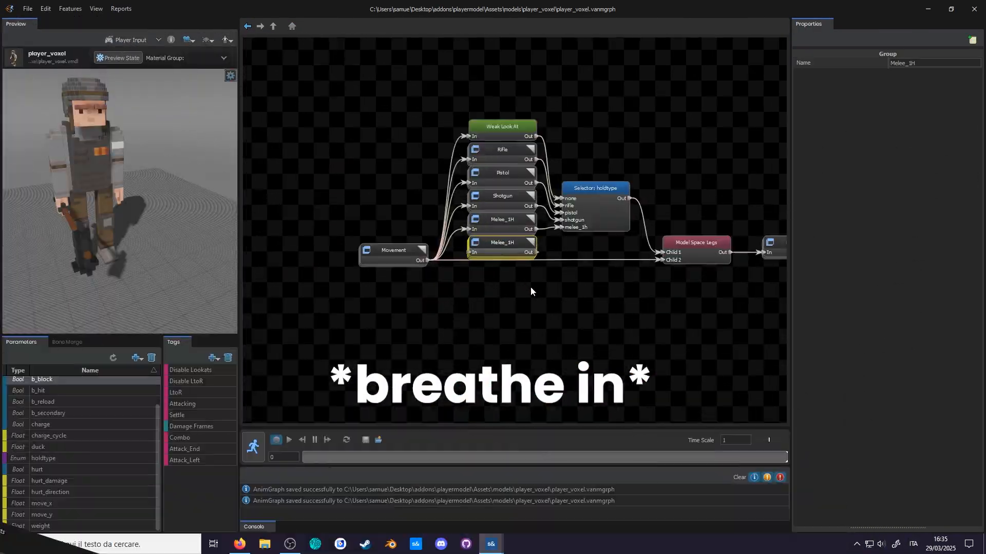
Step: Rename the duplicated Melee_1H group to Melee_2H and add a melee_2h value to the holdtype enum
{"action": "scroll", "coordinate": [530, 291], "scroll_direction": "up", "scroll_amount": 2}
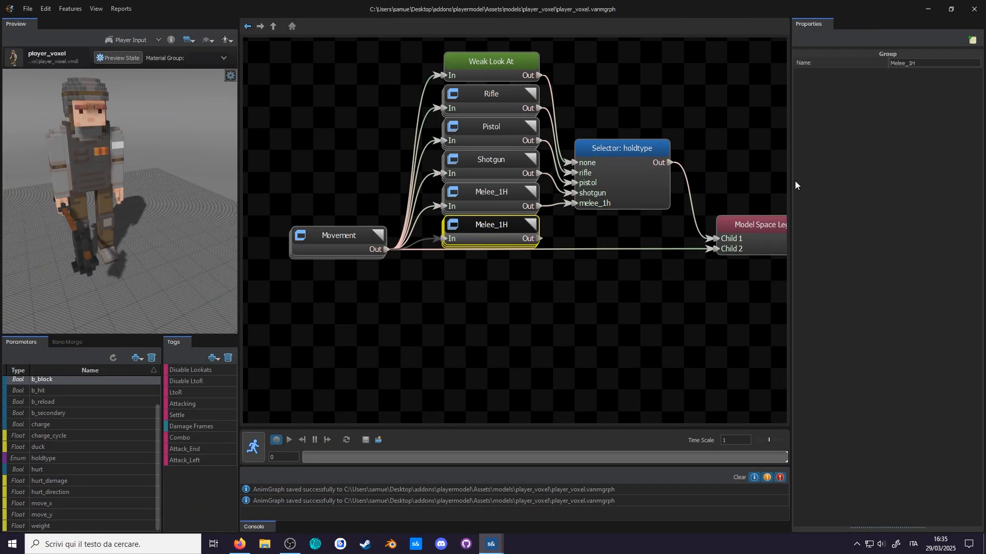
{"action": "left_click", "coordinate": [43, 458]}
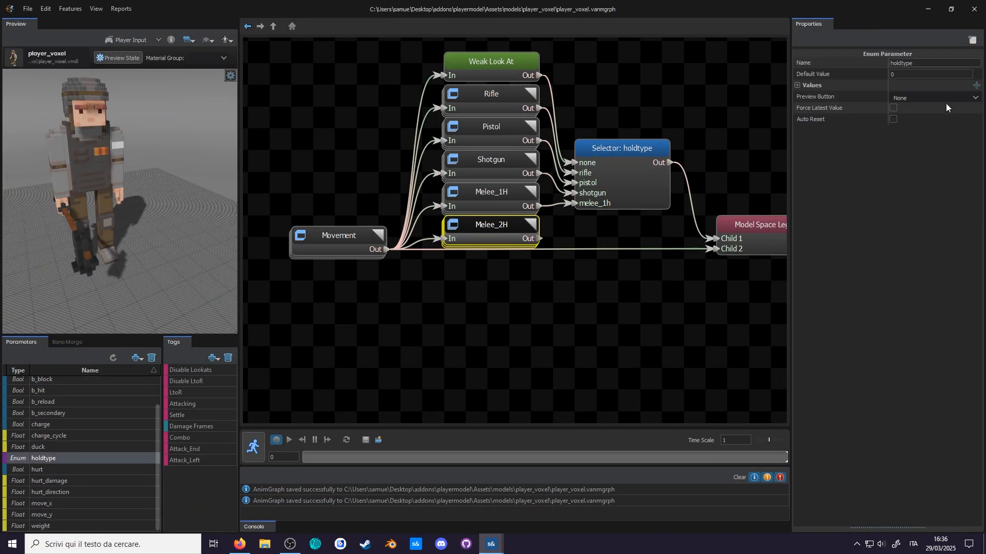
Step: Connect Melee_2H to the holdtype selector's melee_2h input and assign a tag to the melee_2h option
{"action": "left_click_drag", "start_coordinate": [539, 238], "coordinate": [574, 213]}
{"action": "mouse_move", "coordinate": [627, 214]}
{"action": "left_mouse_down"}
{"action": "mouse_move", "coordinate": [620, 230]}
{"action": "mouse_move", "coordinate": [638, 214]}
{"action": "left_mouse_up"}
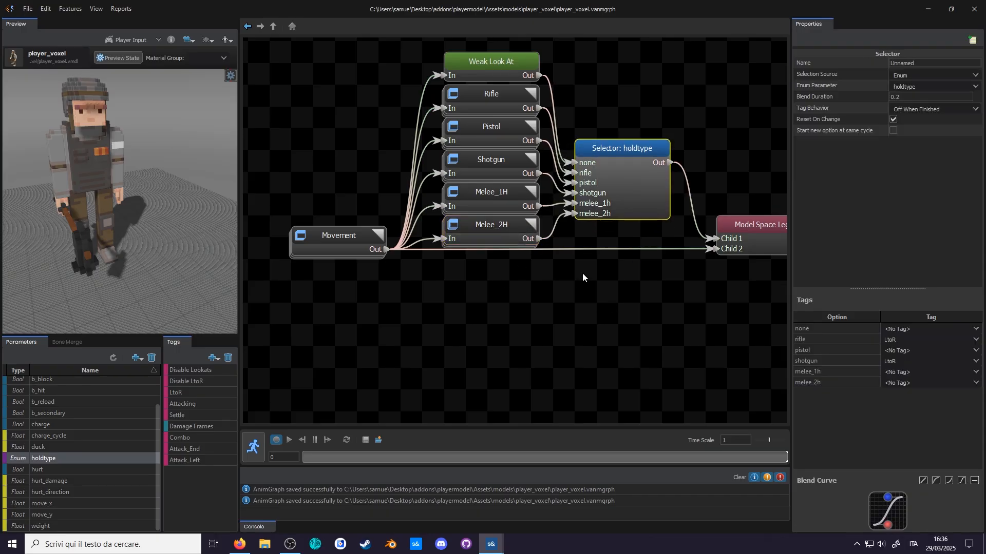
{"action": "left_click", "coordinate": [965, 386]}
{"action": "left_click", "coordinate": [930, 417]}
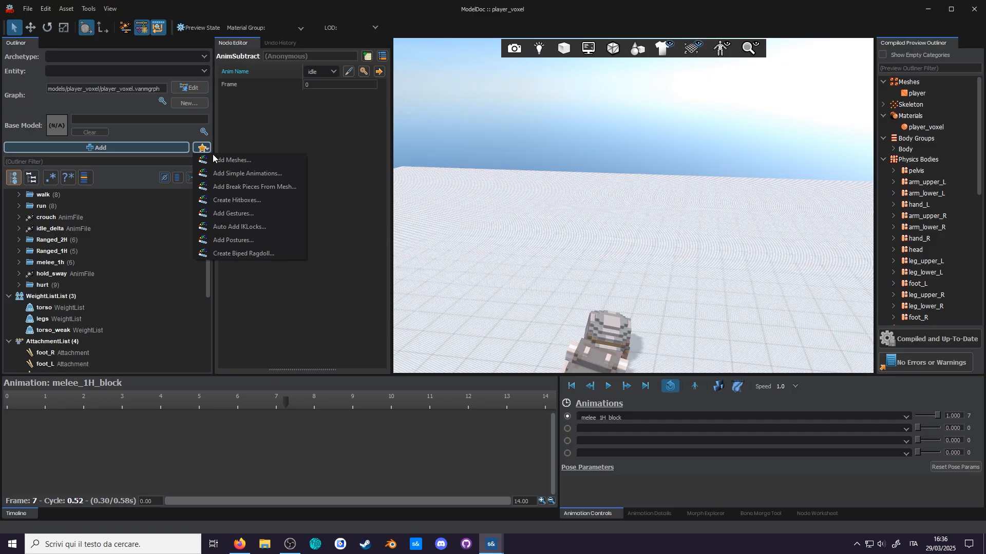
Step: In ModelDoc, import the 2H melee animation files from melee_2H.fbx through melee_2H_left_hit.fbx
{"action": "left_click", "coordinate": [237, 240]}
{"action": "double_click", "coordinate": [119, 72]}
{"action": "scroll", "coordinate": [194, 176], "scroll_direction": "down", "scroll_amount": 5}
{"action": "left_click", "coordinate": [124, 109]}
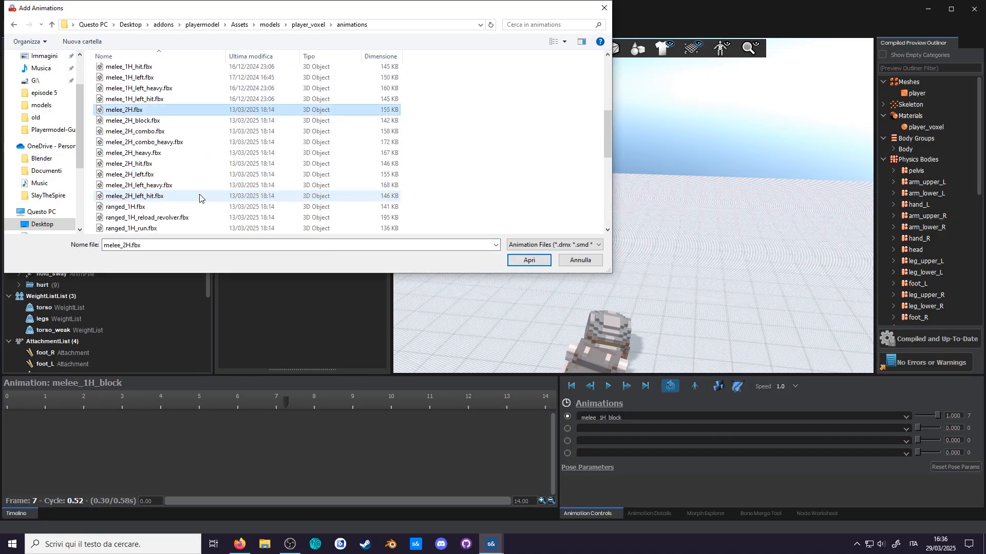
{"action": "left_click", "coordinate": [177, 195], "text": "shift"}
{"action": "left_click", "coordinate": [529, 260]}
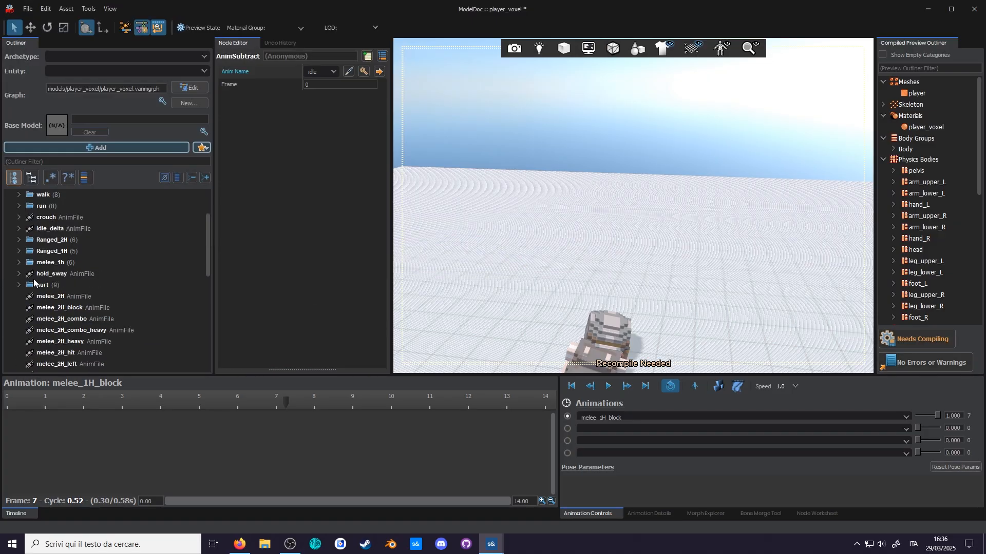
Step: Group the imported animations in a melee_2h folder and create an attack_2h subfolder inside it
{"action": "scroll", "coordinate": [57, 240], "scroll_direction": "down", "scroll_amount": 2}
{"action": "right_click", "coordinate": [57, 240]}
{"action": "left_click", "coordinate": [96, 409]}
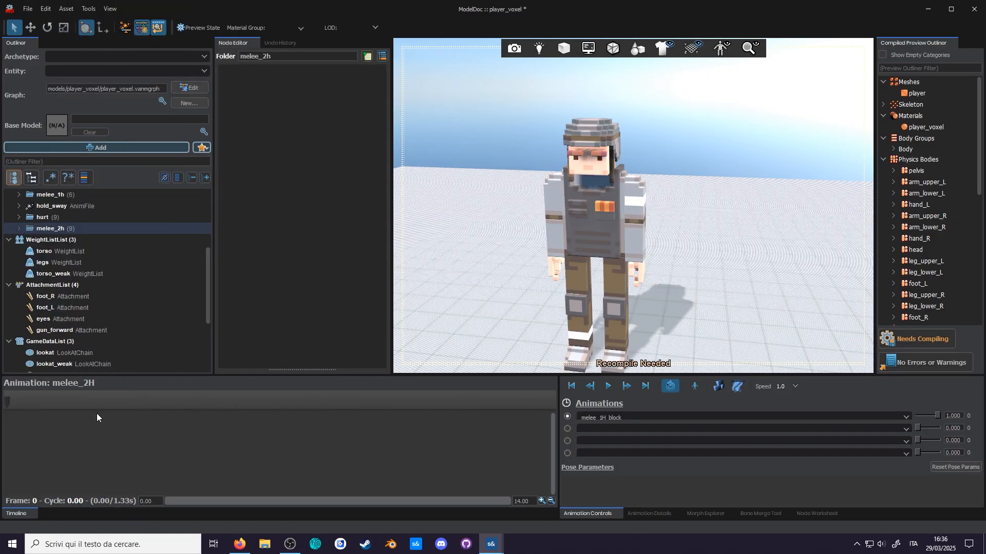
{"action": "left_click", "coordinate": [20, 228]}
{"action": "right_click", "coordinate": [41, 229]}
{"action": "left_click", "coordinate": [85, 354]}
{"action": "type", "text": "attack_2h"}
{"action": "key", "text": "Return"}
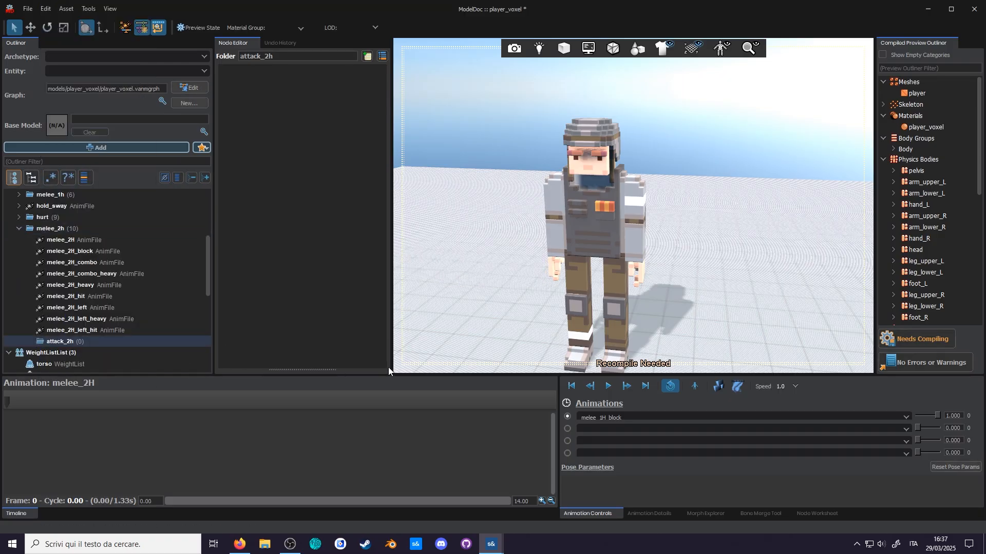
Step: Move melee_2H, its combo, heavy and left attack animations, including combo_heavy and left_heavy, into the attack_2h folder
{"action": "left_click", "coordinate": [74, 320]}
{"action": "left_click", "coordinate": [78, 308], "text": "ctrl"}
{"action": "left_click", "coordinate": [83, 286], "text": "ctrl"}
{"action": "left_click", "coordinate": [86, 275], "text": "ctrl"}
{"action": "left_click", "coordinate": [88, 263], "text": "ctrl"}
{"action": "left_click", "coordinate": [87, 241], "text": "ctrl"}
{"action": "left_click_drag", "start_coordinate": [86, 317], "coordinate": [74, 341]}
{"action": "scroll", "coordinate": [77, 328], "scroll_direction": "down", "scroll_amount": 1}
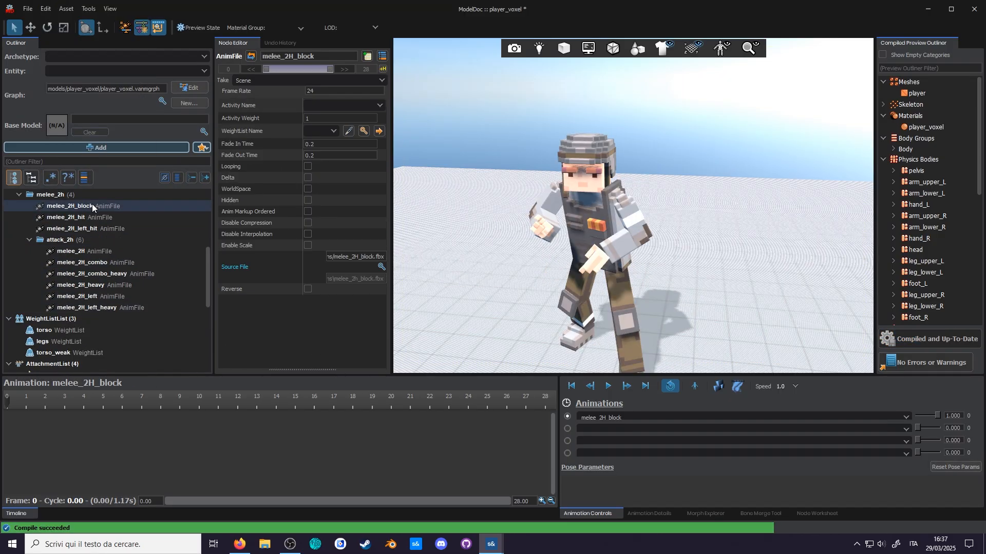
Step: Duplicate melee_2H_hit as melee_2H_recoil and melee_2H_left_hit as melee_2H_left_recoil
{"action": "left_click", "coordinate": [104, 219]}
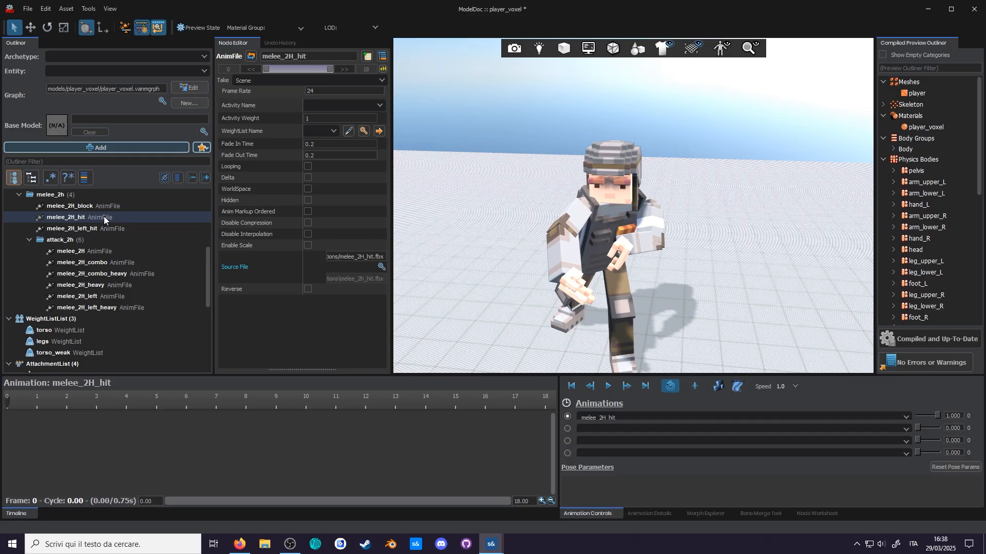
{"action": "key", "text": "ctrl+d"}
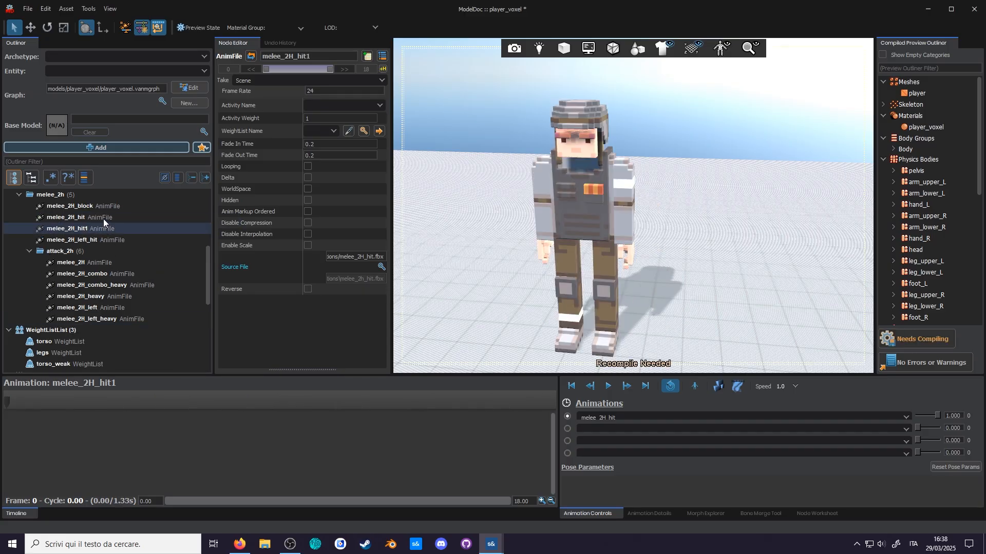
{"action": "left_click", "coordinate": [104, 219]}
{"action": "left_click", "coordinate": [127, 228]}
{"action": "left_click", "coordinate": [89, 240]}
{"action": "key", "text": "ctrl+d"}
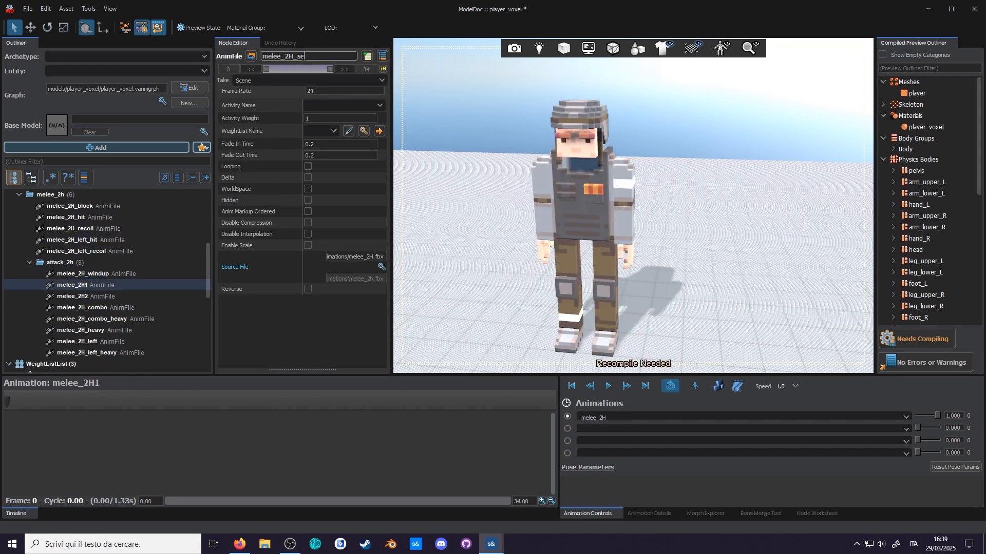
Step: Name the two melee_2H copies melee_2H_swing and melee_2H_settle, and recompile the model
{"action": "type", "text": "ttle"}
{"action": "key", "text": "Return"}
{"action": "left_click", "coordinate": [916, 339]}
Step: Trim melee_2H_windup to end at frame 12 and melee_2H_swing to frames 12 to 20
{"action": "left_click", "coordinate": [134, 274]}
{"action": "left_click_drag", "start_coordinate": [7, 402], "coordinate": [197, 403]}
{"action": "left_click_drag", "start_coordinate": [330, 69], "coordinate": [289, 69]}
{"action": "left_click", "coordinate": [113, 286]}
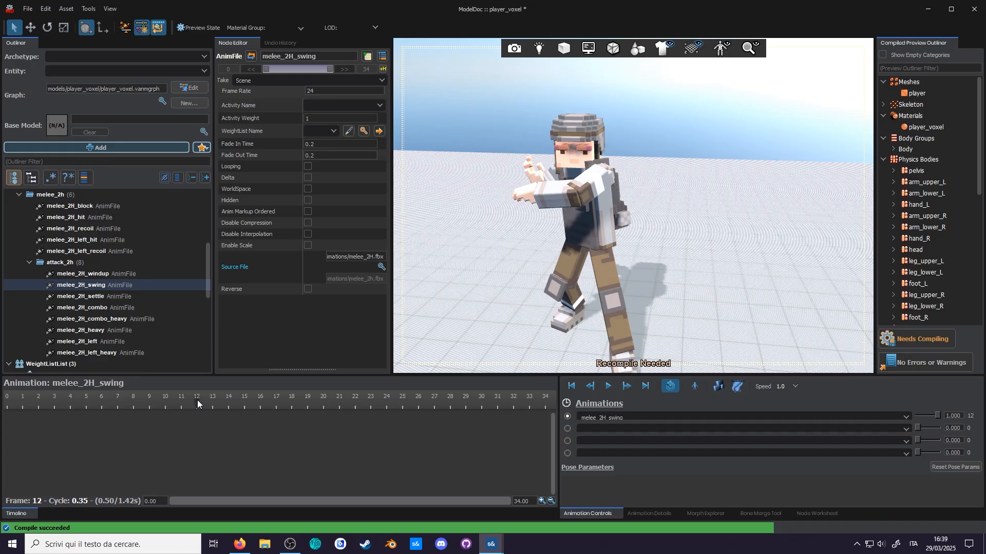
{"action": "left_click_drag", "start_coordinate": [198, 403], "coordinate": [355, 403]}
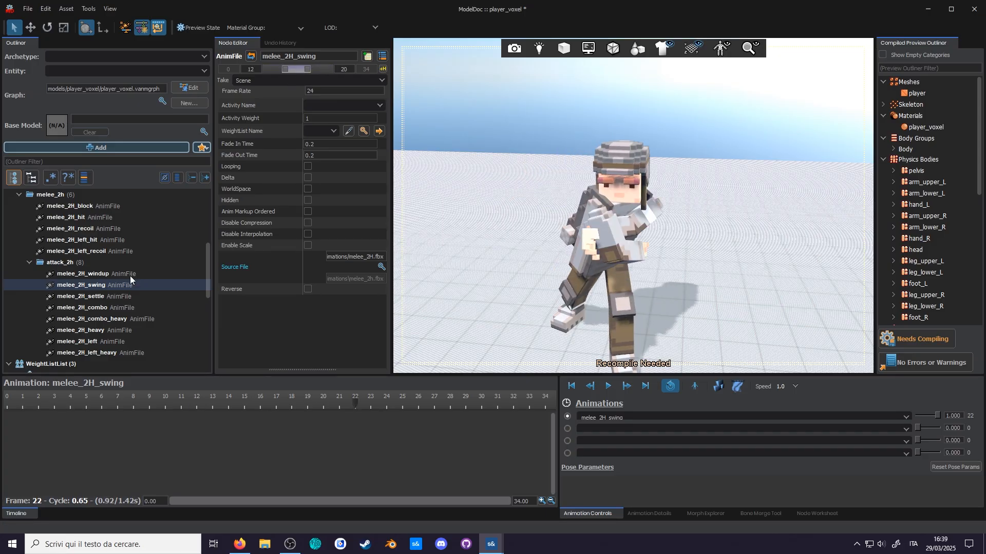
{"action": "left_click", "coordinate": [103, 297]}
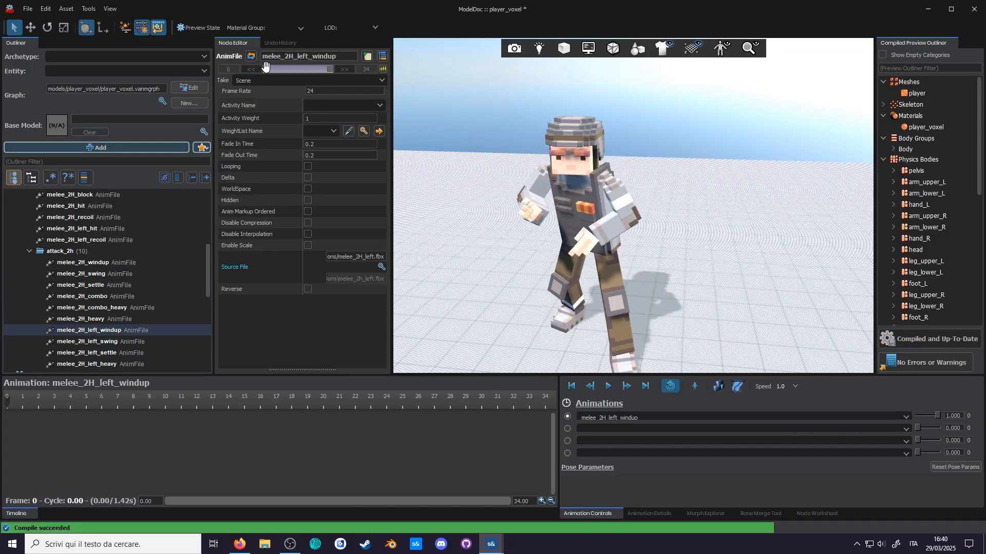
Step: Rename melee_2H_combo to melee_2H_followup and place a duplicate of it directly below
{"action": "type", "text": "owup1"}
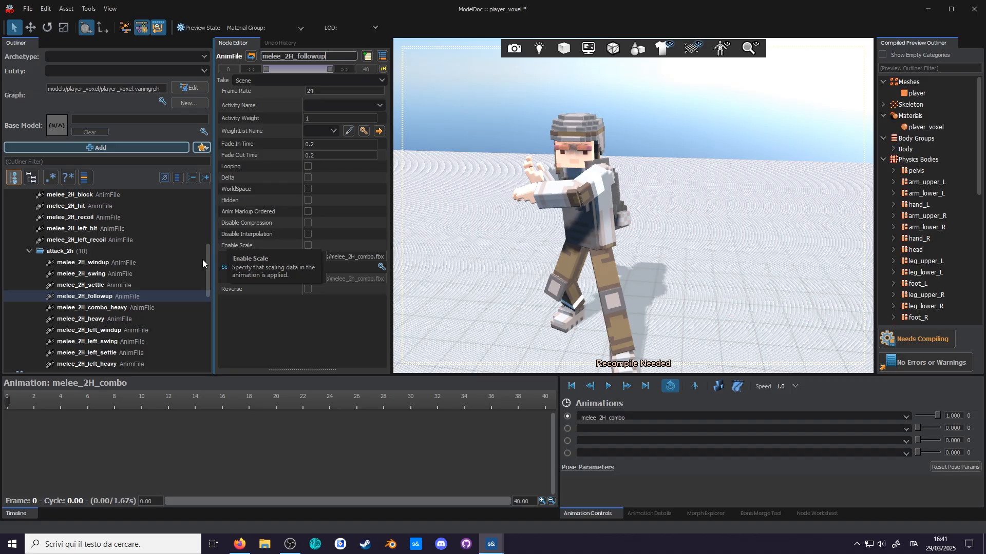
{"action": "key", "text": "Return"}
{"action": "left_click", "coordinate": [103, 342]}
{"action": "left_click_drag", "start_coordinate": [103, 341], "coordinate": [134, 267]}
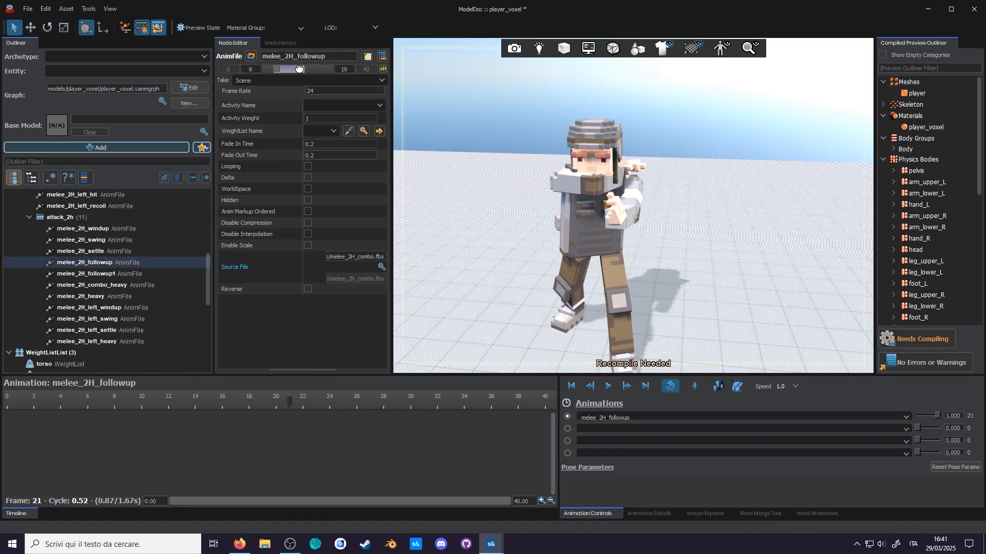
Step: Rename the followup copy to melee_2H_left_followup and trim its start past the first combo strike
{"action": "key", "text": "Down"}
{"action": "left_click_drag", "start_coordinate": [359, 409], "coordinate": [385, 409]}
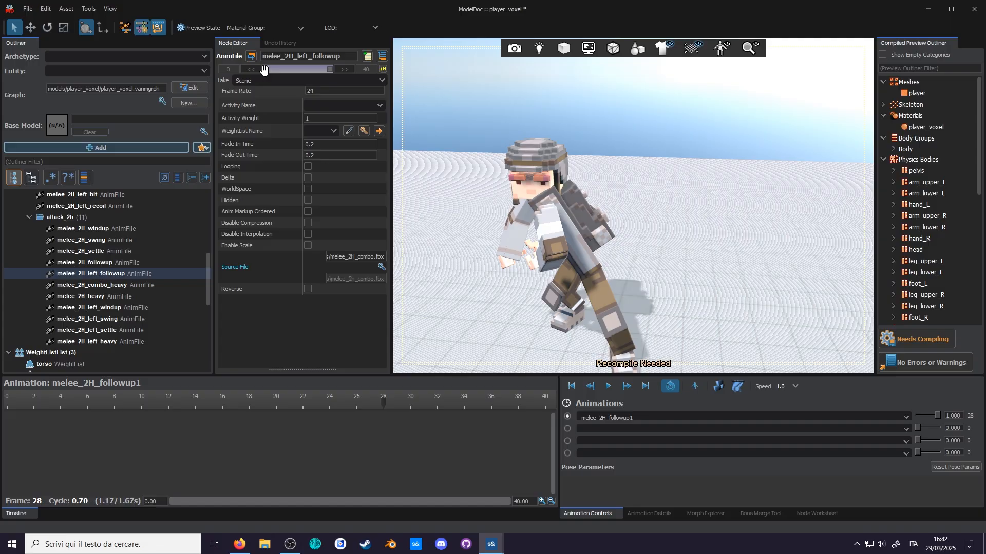
{"action": "left_click_drag", "start_coordinate": [265, 69], "coordinate": [309, 70]}
Step: Duplicate melee_2H_heavy twice and name the three clips melee_2H_heavy_windup, melee_2H_heavy_swing and melee_2H_heavy_settle
{"action": "left_click_drag", "start_coordinate": [109, 297], "coordinate": [112, 281]}
{"action": "key", "text": "ctrl+d"}
{"action": "key", "text": "ctrl+d"}
{"action": "left_click", "coordinate": [102, 353], "text": "shift"}
{"action": "left_click_drag", "start_coordinate": [103, 357], "coordinate": [128, 295]}
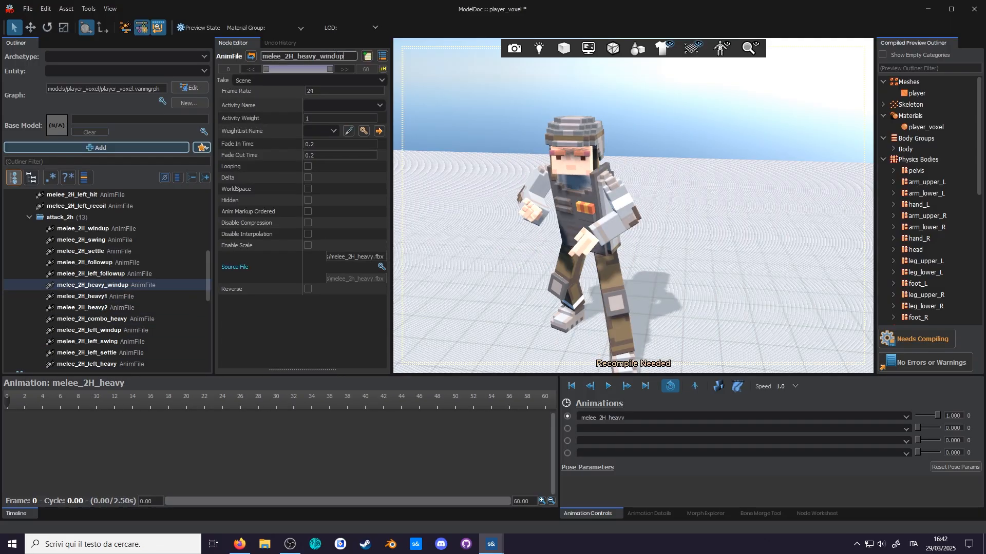
{"action": "key", "text": "Down"}
{"action": "key", "text": "Down"}
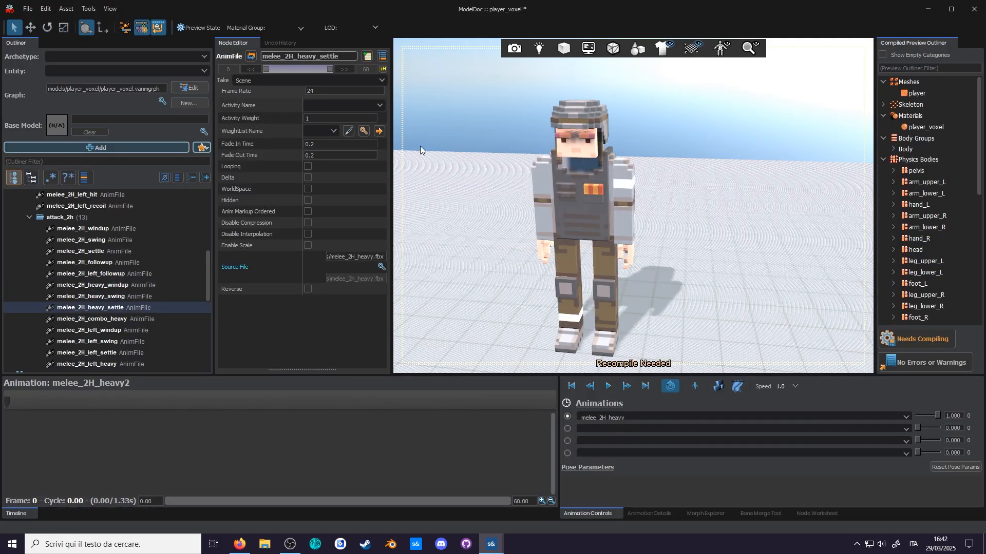
Step: Trim the heavy clips into consecutive ranges, with melee_2H_heavy_windup ending and melee_2H_heavy_swing starting at frame 24
{"action": "left_click", "coordinate": [93, 286]}
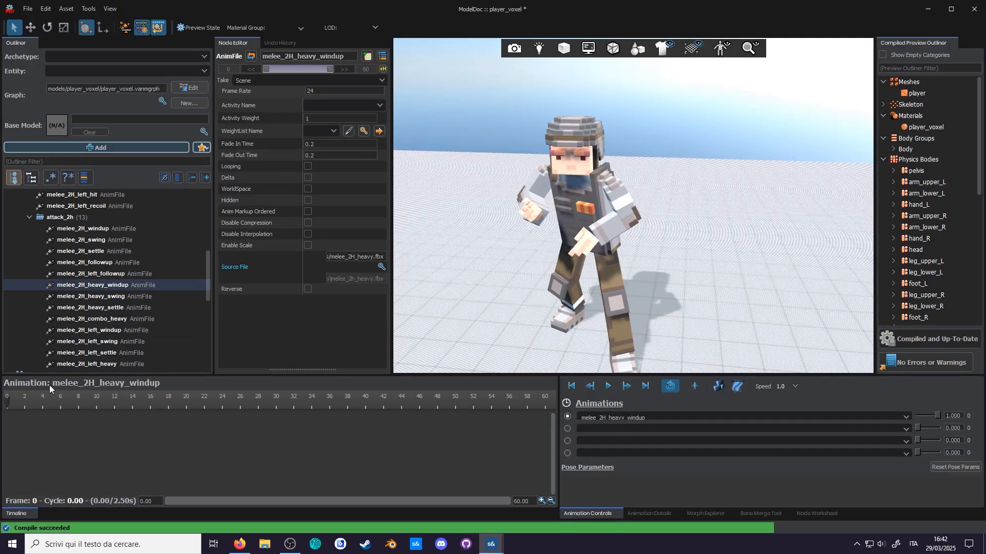
{"action": "left_click_drag", "start_coordinate": [51, 398], "coordinate": [223, 411]}
{"action": "left_click_drag", "start_coordinate": [329, 69], "coordinate": [295, 74]}
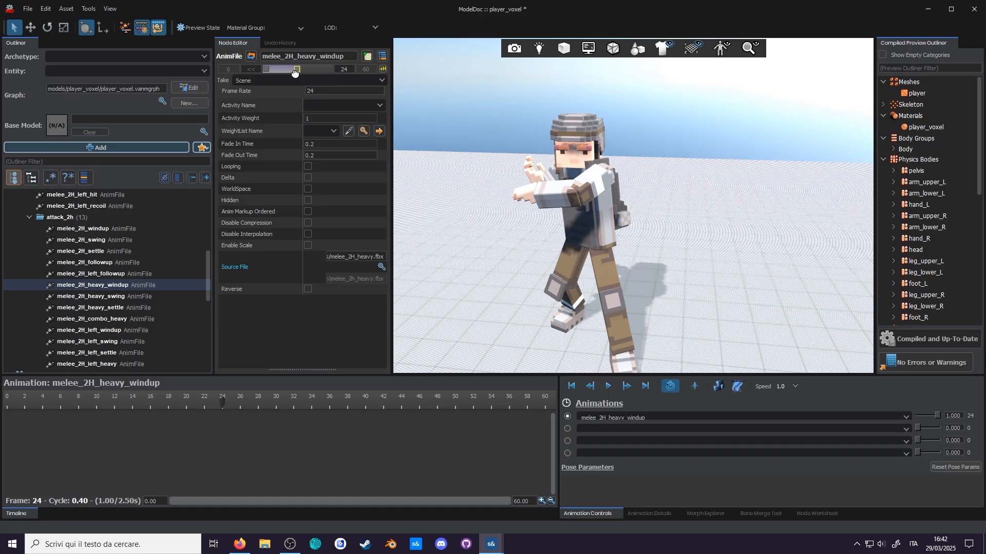
{"action": "key", "text": "Down"}
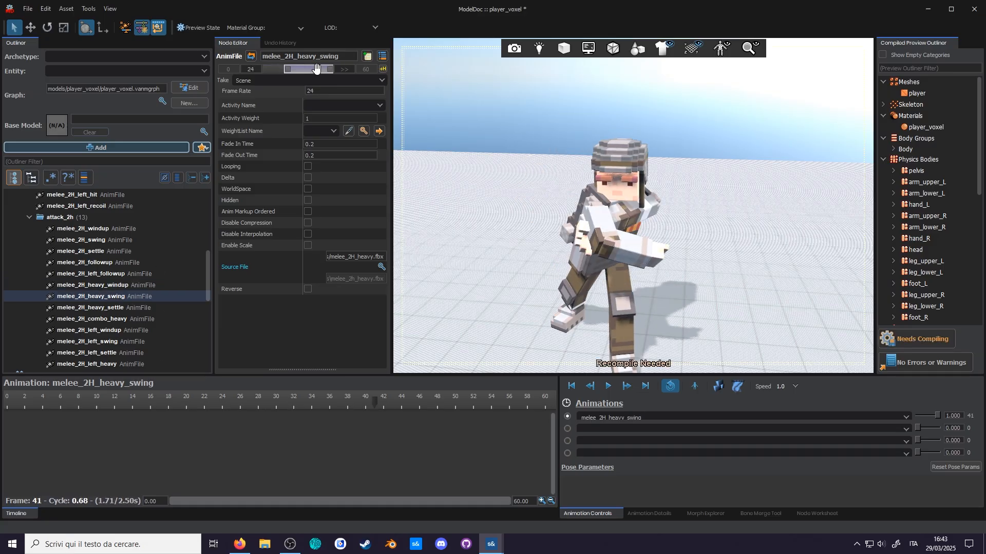
{"action": "key", "text": "Down"}
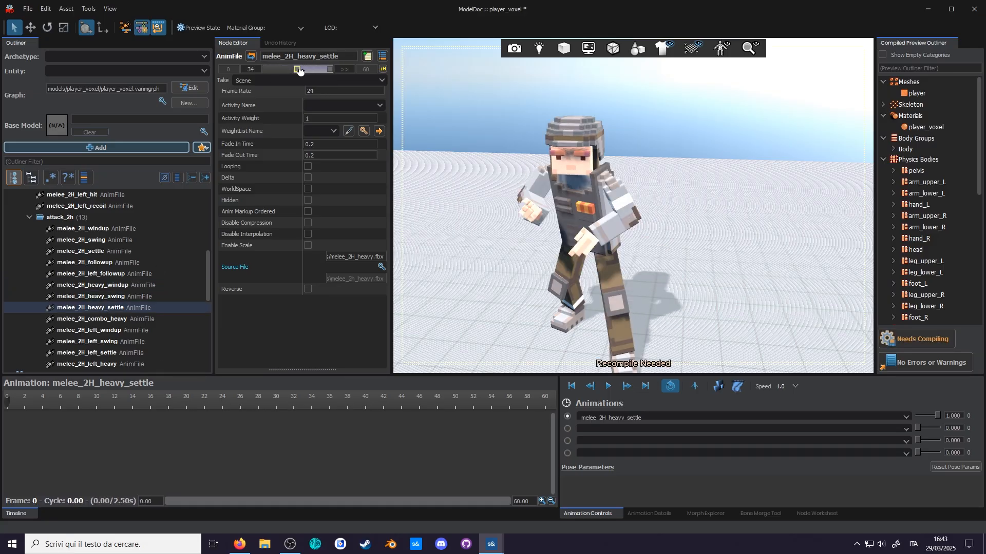
Step: Split melee_2H_left_heavy into melee_2H_left_heavy_windup, melee_2H_left_heavy_swing and melee_2H_left_heavy_settle, trimming their frame ranges
{"action": "key", "text": "Down"}
{"action": "key", "text": "Down"}
{"action": "key", "text": "Down"}
{"action": "key", "text": "Down"}
{"action": "key", "text": "Down"}
{"action": "key", "text": "Down"}
{"action": "key", "text": "Down"}
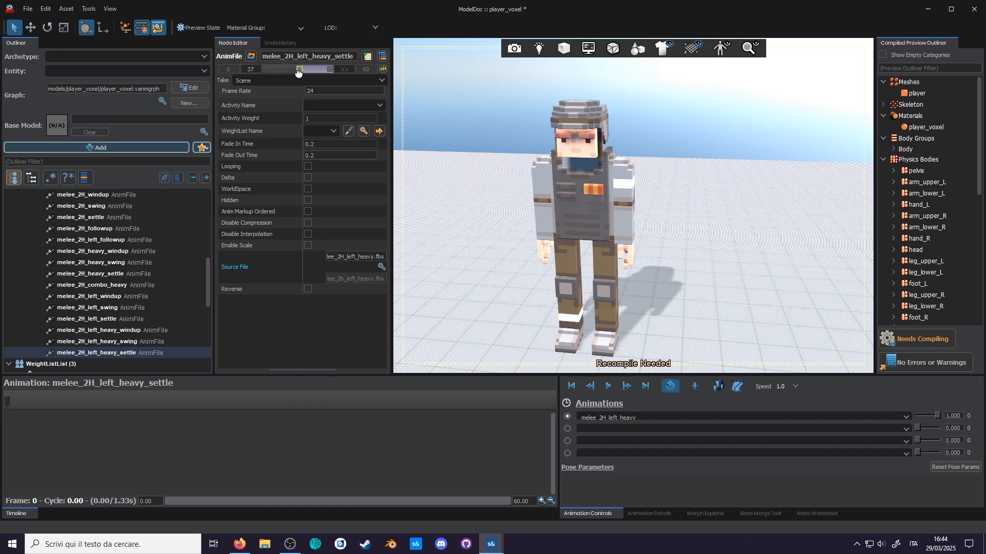
Step: Move melee_2H_combo_heavy to the end of attack_2h, duplicate it and name the clips melee_2H_heavy_followup and melee_2H_left_heavy_followup
{"action": "scroll", "coordinate": [103, 285], "scroll_direction": "down", "scroll_amount": 1}
{"action": "left_click_drag", "start_coordinate": [98, 251], "coordinate": [129, 324]}
{"action": "key", "text": "ctrl+d"}
{"action": "left_click_drag", "start_coordinate": [298, 57], "coordinate": [359, 57]}
{"action": "type", "text": "heavy_followup"}
{"action": "key", "text": "Return"}
{"action": "left_click", "coordinate": [103, 330]}
{"action": "left_click_drag", "start_coordinate": [297, 56], "coordinate": [367, 60]}
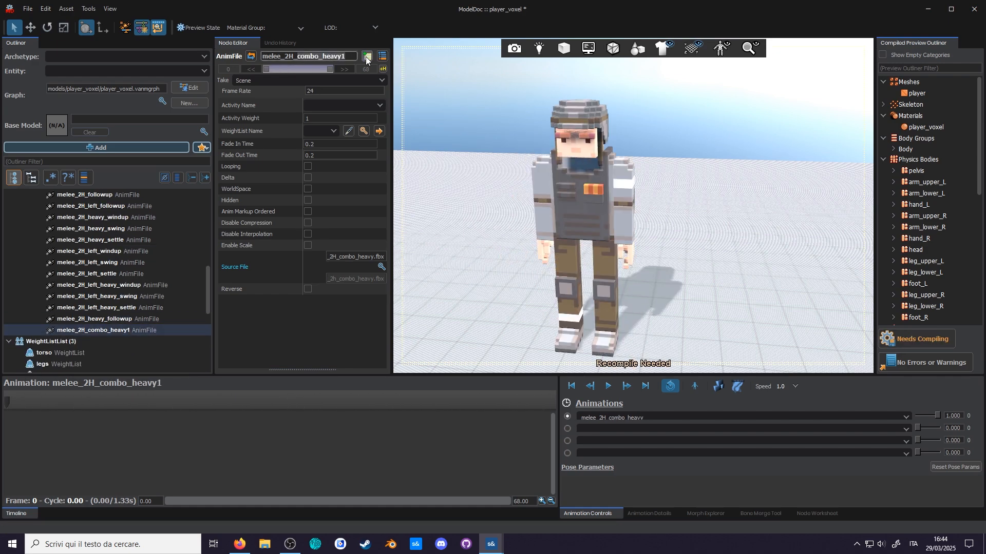
Step: Recompile the model and trim both ends of melee_2H_heavy_followup, starting it at frame 14
{"action": "left_click", "coordinate": [131, 320]}
{"action": "key", "text": "F5"}
{"action": "left_click_drag", "start_coordinate": [7, 402], "coordinate": [118, 402]}
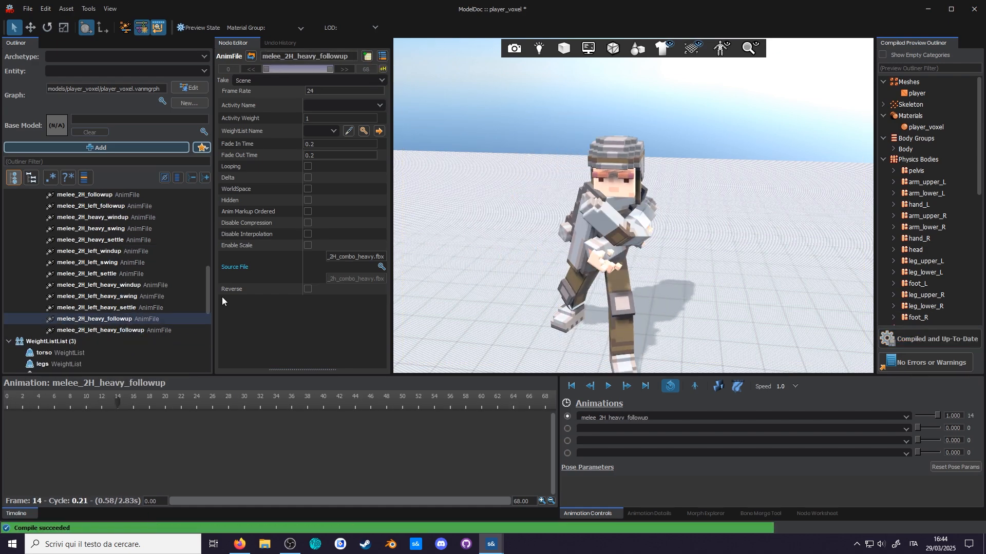
{"action": "left_click_drag", "start_coordinate": [266, 68], "coordinate": [274, 70]}
{"action": "left_click_drag", "start_coordinate": [330, 69], "coordinate": [304, 70]}
{"action": "key", "text": "Down"}
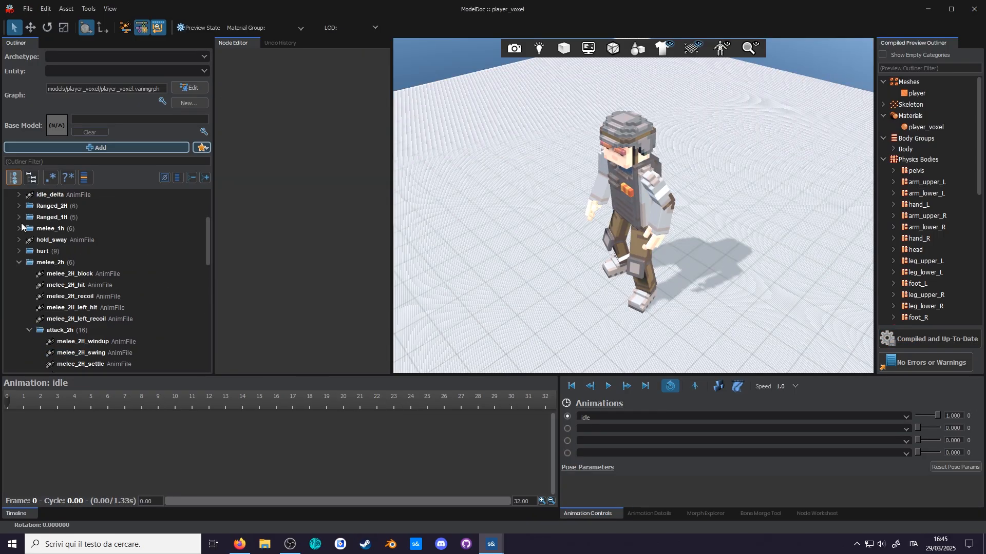
Step: Copy the AnimSubtract from melee_1H_left_hit and add it to the last animation in attack_2h
{"action": "left_click", "coordinate": [20, 226]}
{"action": "left_click", "coordinate": [39, 240]}
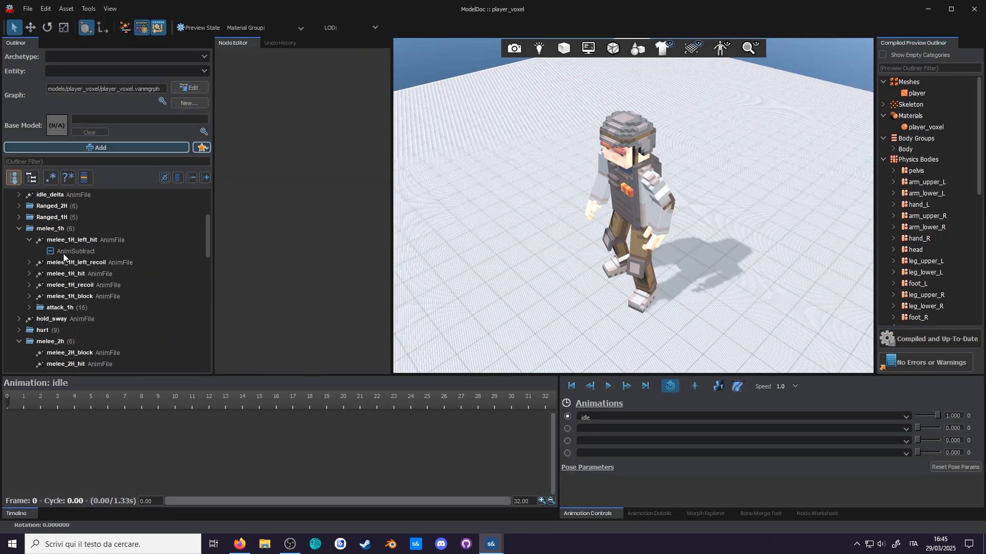
{"action": "left_click", "coordinate": [63, 253]}
{"action": "key", "text": "ctrl+c"}
{"action": "scroll", "coordinate": [62, 262], "scroll_direction": "down", "scroll_amount": 7}
{"action": "left_click", "coordinate": [92, 307]}
{"action": "key", "text": "ctrl+v"}
Step: Add the copied AnimSubtract to each of the remaining melee_2H animations
{"action": "left_click", "coordinate": [112, 285]}
{"action": "key", "text": "Up"}
{"action": "key", "text": "Up"}
{"action": "key", "text": "Up"}
{"action": "key", "text": "Up"}
{"action": "key", "text": "Up"}
{"action": "key", "text": "Up"}
{"action": "key", "text": "Up"}
{"action": "key", "text": "Up"}
{"action": "key", "text": "Up"}
{"action": "key", "text": "Up"}
{"action": "key", "text": "Up"}
{"action": "key", "text": "Up"}
{"action": "key", "text": "Up"}
{"action": "key", "text": "Up"}
{"action": "key", "text": "Up"}
{"action": "key", "text": "Up"}
{"action": "key", "text": "Up"}
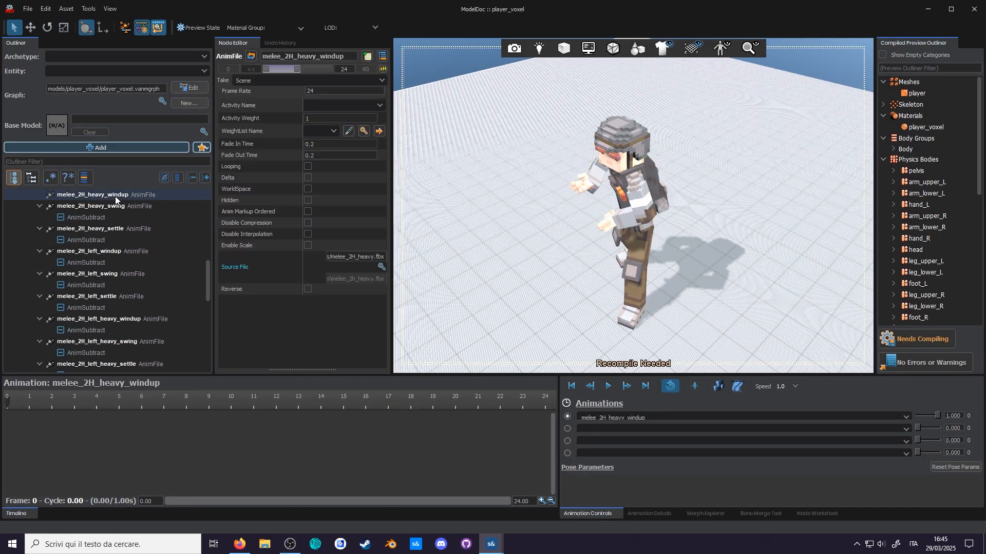
{"action": "key", "text": "Up"}
{"action": "key", "text": "Up"}
{"action": "key", "text": "Up"}
{"action": "key", "text": "Up"}
{"action": "key", "text": "Up"}
{"action": "key", "text": "Up"}
{"action": "key", "text": "Up"}
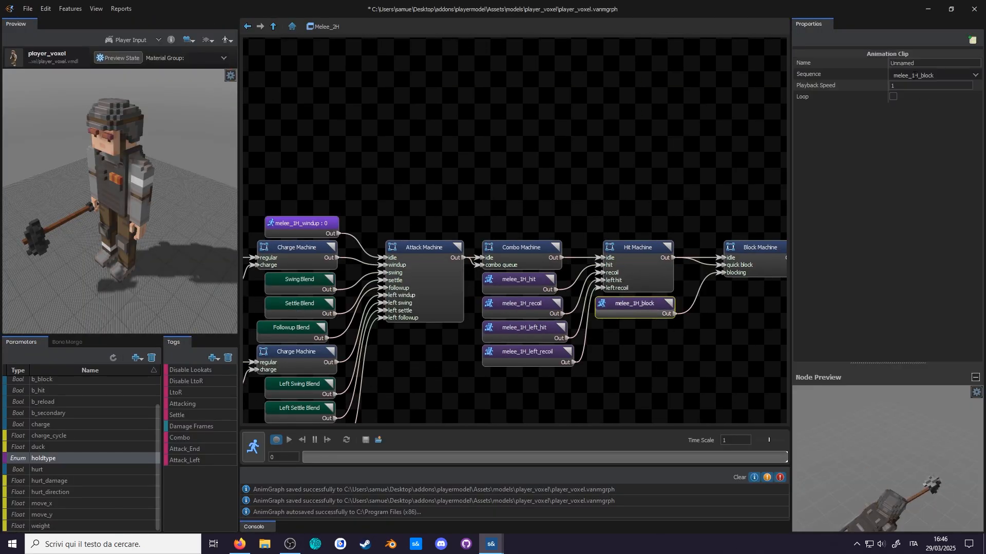
Step: In the Melee_2H group, switch the block and hit clips to the melee_2H_block and melee_2H_hit sequences
{"action": "left_click", "coordinate": [915, 75]}
{"action": "key", "text": "BackSpace"}
{"action": "type", "text": "2"}
{"action": "key", "text": "Return"}
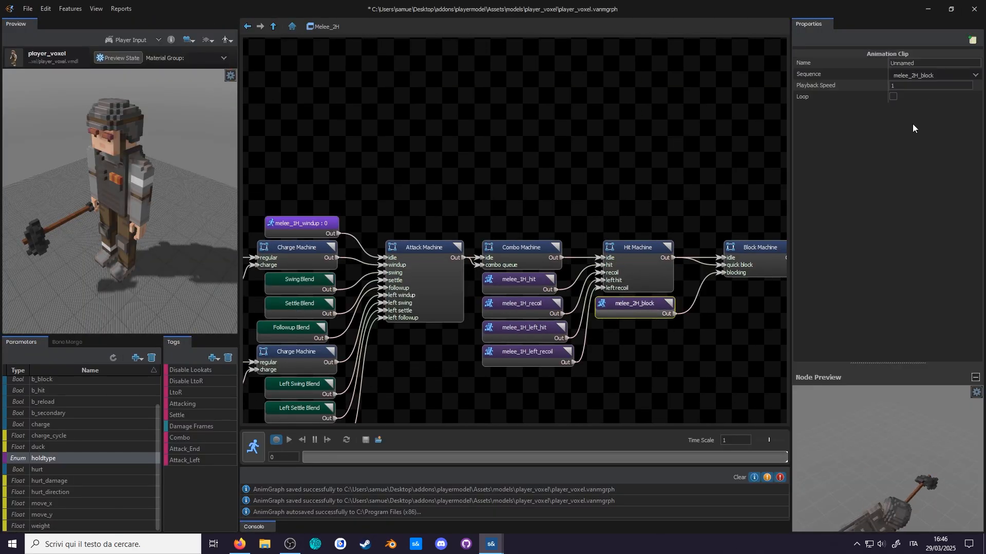
{"action": "left_click", "coordinate": [524, 280]}
Step: Switch the recoil and left hit clips to the melee_2H_recoil and melee_2H_left_hit sequences
{"action": "left_click", "coordinate": [503, 312]}
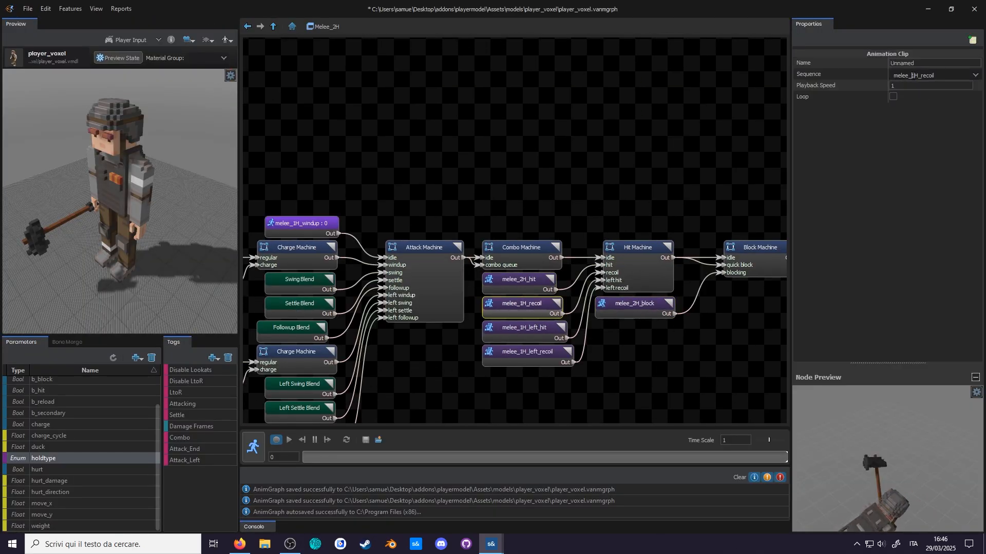
{"action": "left_click", "coordinate": [916, 77]}
{"action": "left_click", "coordinate": [915, 77]}
{"action": "key", "text": "BackSpace"}
{"action": "type", "text": "2"}
{"action": "left_click", "coordinate": [521, 333]}
{"action": "left_click", "coordinate": [916, 77]}
{"action": "key", "text": "BackSpace"}
{"action": "type", "text": "2"}
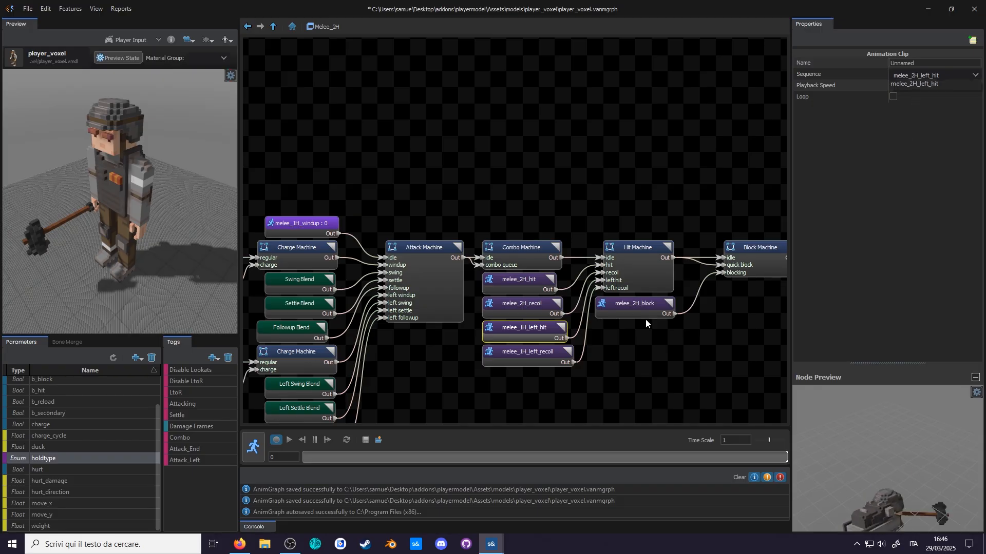
Step: Switch the left recoil clip to the melee_2H_left_recoil sequence and the windup single frame to melee_2H_windup
{"action": "left_click", "coordinate": [521, 355]}
{"action": "left_click", "coordinate": [915, 76]}
{"action": "key", "text": "BackSpace"}
{"action": "type", "text": "2H_left_recoil"}
{"action": "middle_click_drag", "start_coordinate": [452, 355], "coordinate": [658, 293]}
{"action": "left_click", "coordinate": [514, 164]}
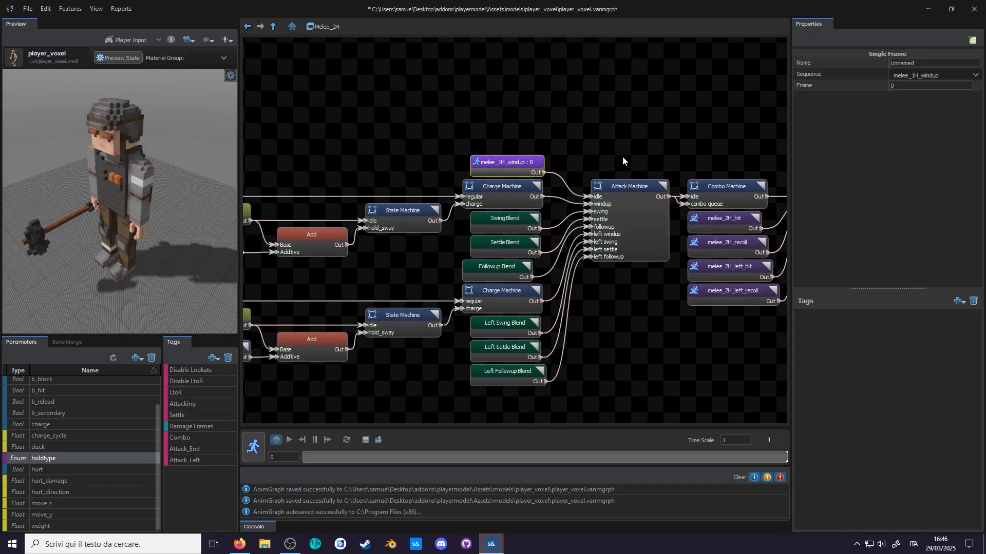
Step: In the Melee_2H Windup Blend, use melee_2H_windup and melee_2H_heavy_windup, and set the regular windup clip's position to 0.3, 0.3
{"action": "middle_click_drag", "start_coordinate": [376, 290], "coordinate": [534, 297]}
{"action": "double_click", "coordinate": [271, 196]}
{"action": "double_click", "coordinate": [288, 72]}
{"action": "scroll", "coordinate": [301, 110], "scroll_direction": "down", "scroll_amount": 6}
{"action": "left_click", "coordinate": [300, 113]}
{"action": "double_click", "coordinate": [308, 84]}
{"action": "scroll", "coordinate": [312, 108], "scroll_direction": "down", "scroll_amount": 8}
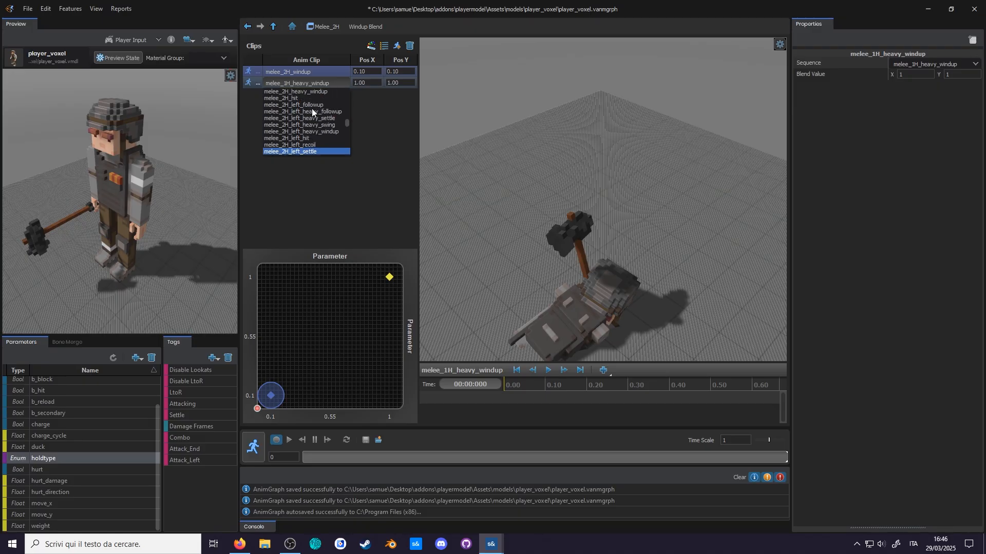
{"action": "left_click", "coordinate": [312, 110]}
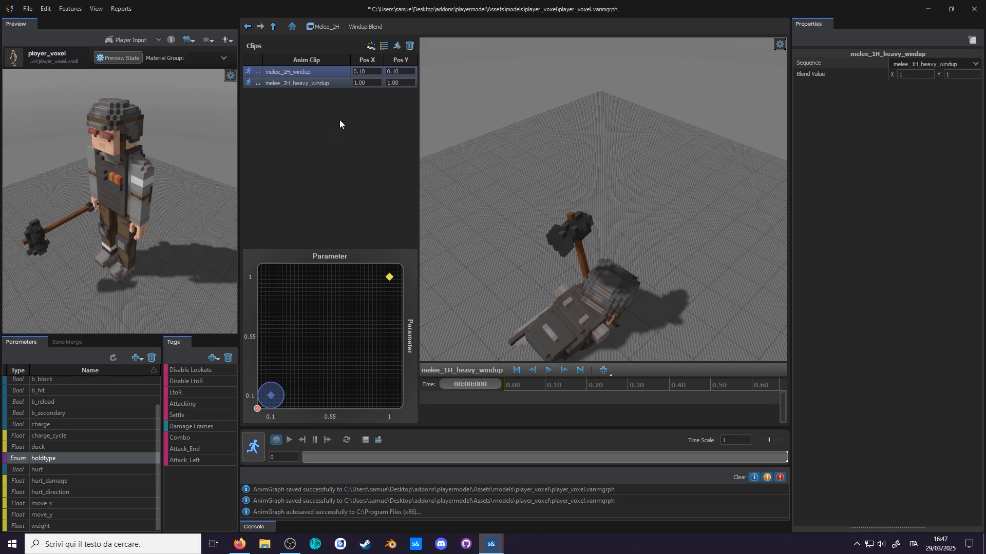
{"action": "left_click", "coordinate": [392, 95]}
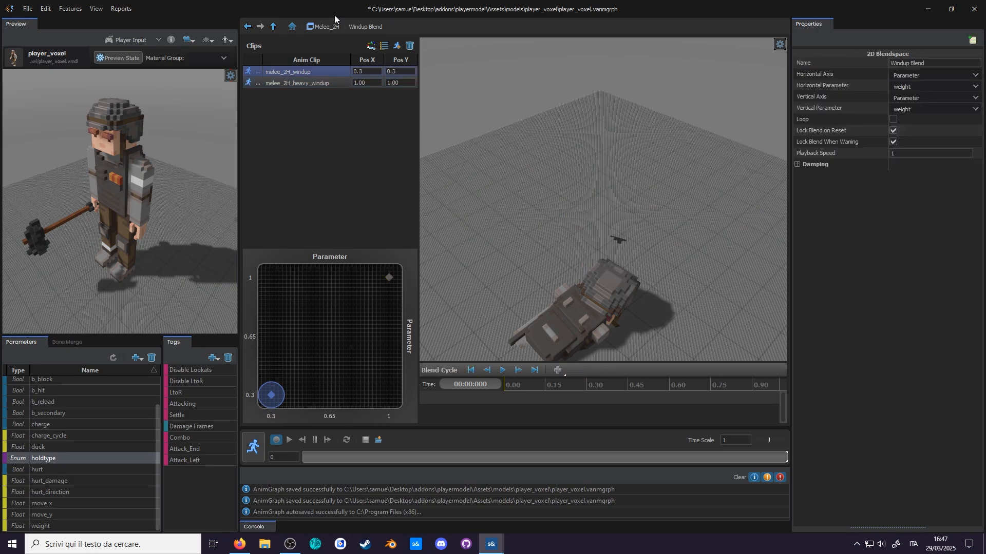
{"action": "left_click", "coordinate": [273, 26]}
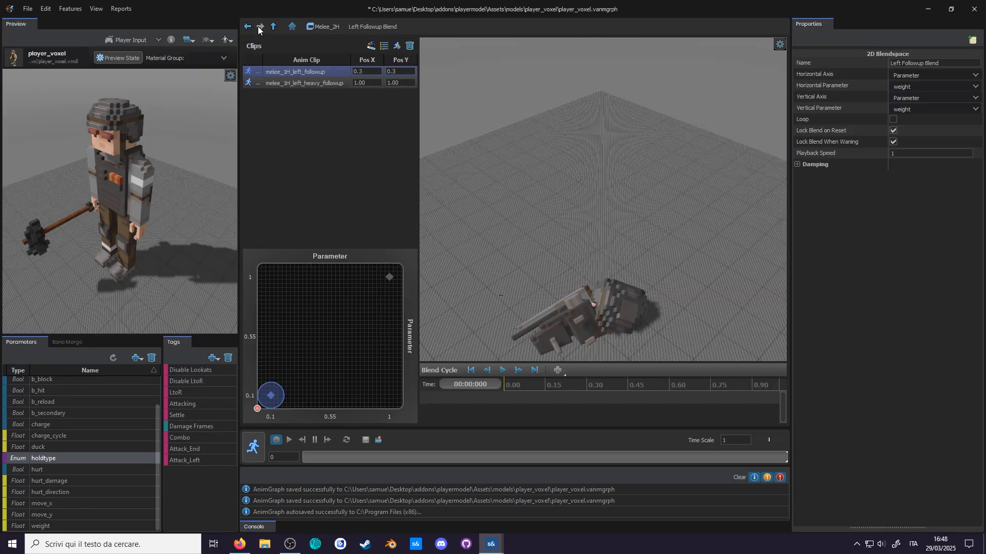
Step: In the Melee_1H group's Windup Blend, set the heavy windup clip's position to 0.8
{"action": "left_click", "coordinate": [273, 27]}
{"action": "left_click", "coordinate": [274, 27]}
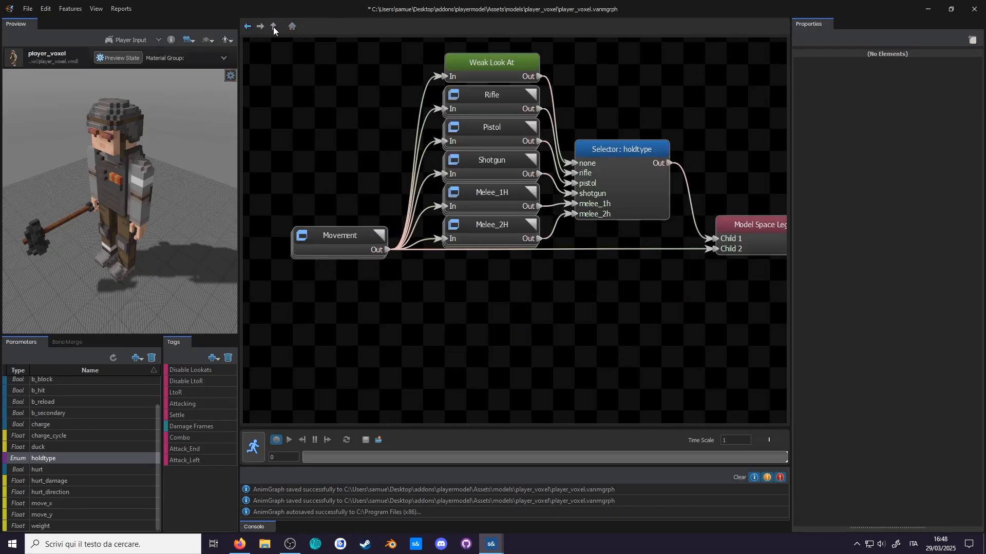
{"action": "double_click", "coordinate": [455, 197]}
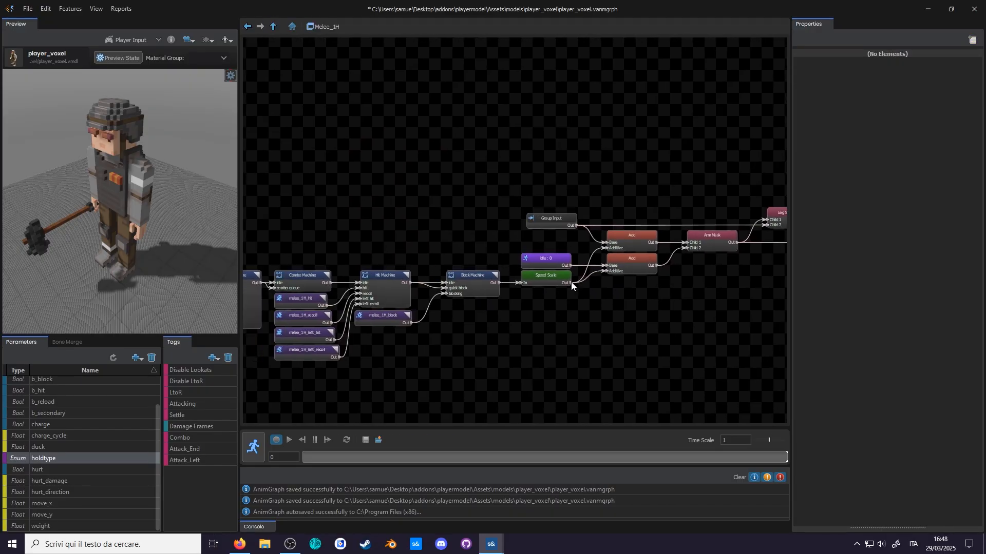
{"action": "middle_click_drag", "start_coordinate": [573, 294], "coordinate": [610, 288]}
{"action": "mouse_move", "coordinate": [435, 303]}
{"action": "middle_mouse_down"}
{"action": "mouse_move", "coordinate": [583, 302]}
{"action": "mouse_move", "coordinate": [545, 284]}
{"action": "middle_mouse_up"}
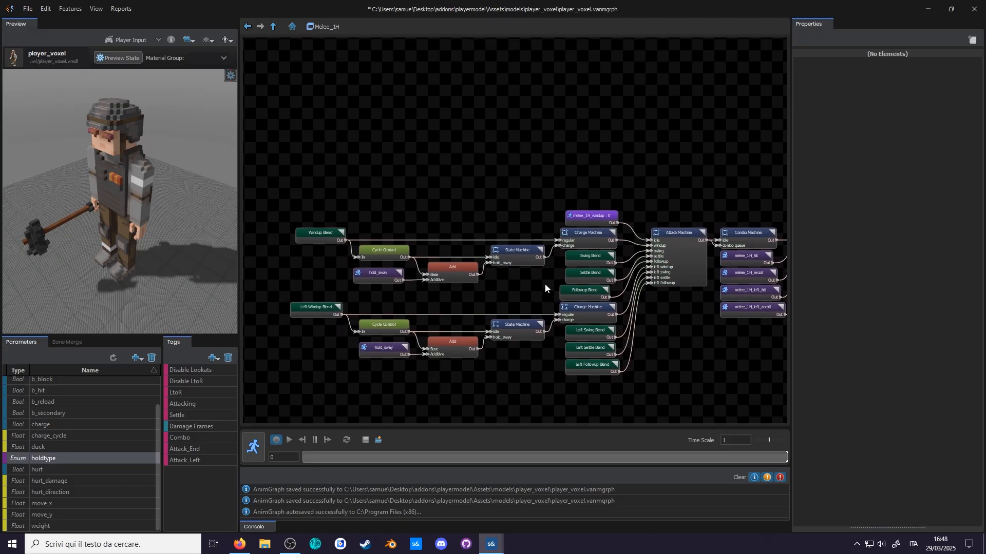
{"action": "double_click", "coordinate": [315, 231]}
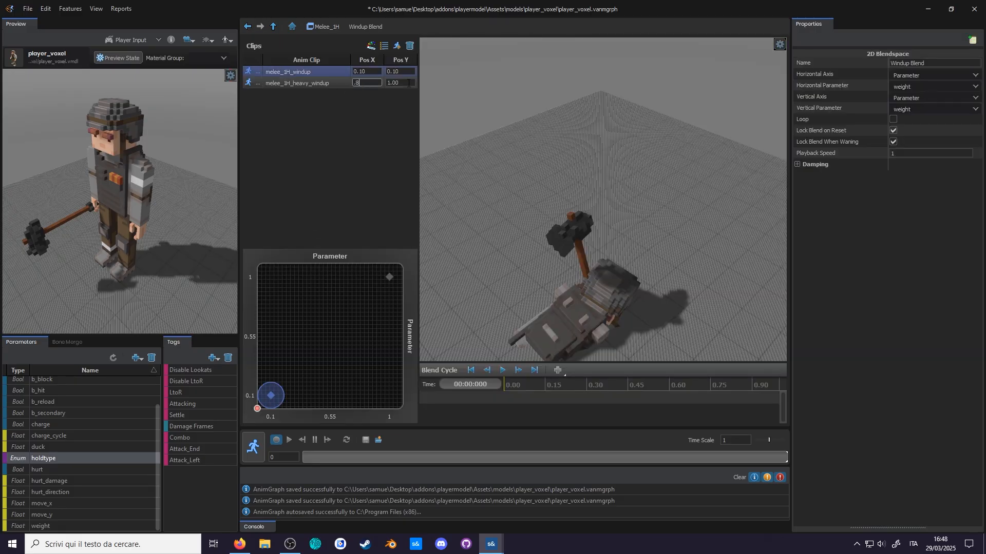
{"action": "left_click", "coordinate": [273, 26]}
Step: Set the heavy clip's X and Y positions to 0.8 in the remaining Melee_1H blends, including the Followup Blend
{"action": "double_click", "coordinate": [316, 257]}
{"action": "left_click", "coordinate": [273, 27]}
{"action": "double_click", "coordinate": [315, 256]}
{"action": "left_click", "coordinate": [273, 26]}
{"action": "double_click", "coordinate": [315, 257]}
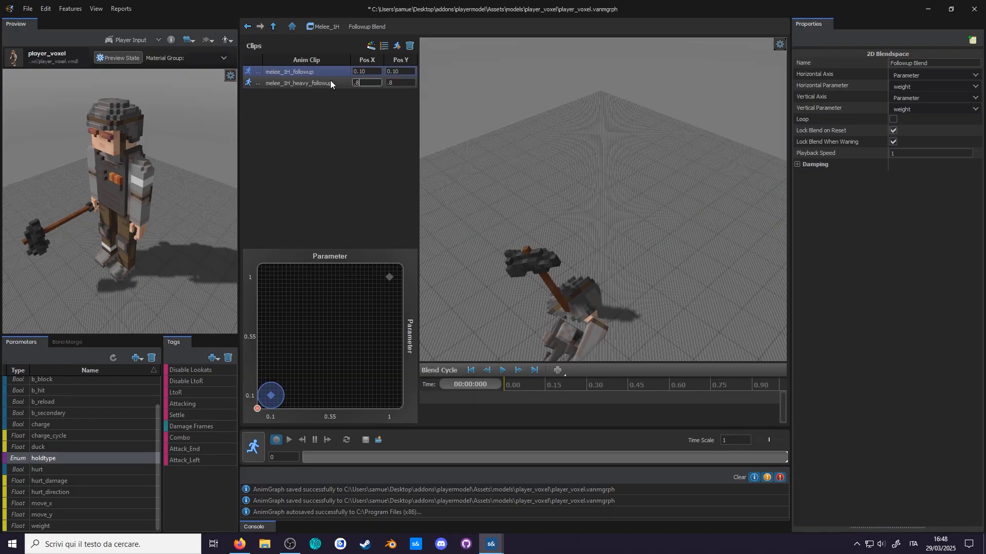
{"action": "double_click", "coordinate": [366, 82]}
{"action": "type", "text": ".8"}
{"action": "left_click", "coordinate": [273, 26]}
Step: In the Melee_2H group's Swing Blend, switch the regular and heavy clips to melee_2H_swing and melee_2H_heavy_swing
{"action": "double_click", "coordinate": [518, 321]}
{"action": "left_click", "coordinate": [273, 27]}
{"action": "double_click", "coordinate": [308, 332]}
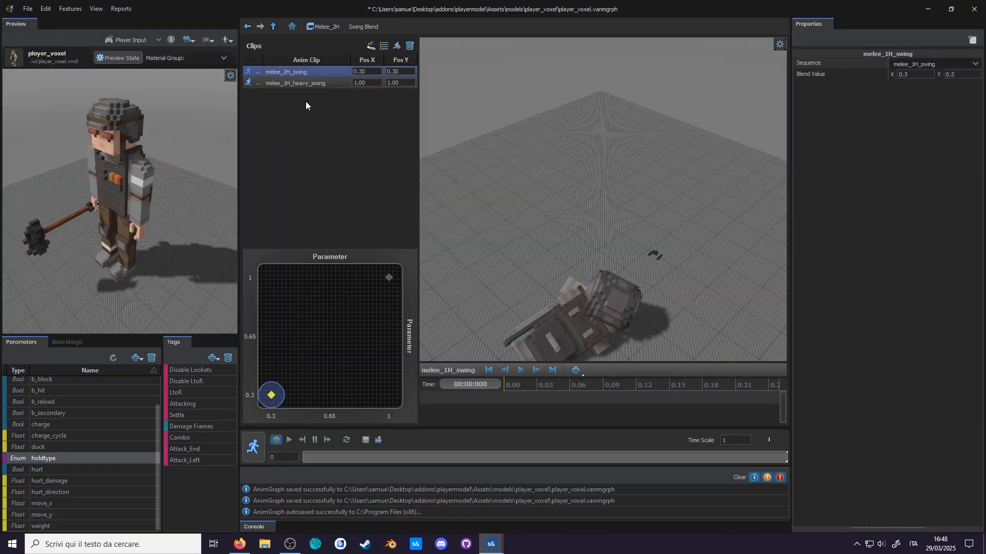
{"action": "left_click", "coordinate": [273, 26]}
{"action": "double_click", "coordinate": [308, 332]}
{"action": "double_click", "coordinate": [308, 82]}
{"action": "left_click", "coordinate": [273, 26]}
Step: Switch the regular and heavy clips of the Melee_2H Settle and Followup blends to their melee_2H sequences
{"action": "double_click", "coordinate": [673, 282]}
{"action": "double_click", "coordinate": [308, 82]}
{"action": "left_click", "coordinate": [273, 26]}
{"action": "double_click", "coordinate": [374, 301]}
{"action": "left_click", "coordinate": [273, 26]}
Step: Switch the regular and heavy clips of the Left Swing, Left Settle and Left Followup blends to their melee_2H_left sequences
{"action": "double_click", "coordinate": [653, 333]}
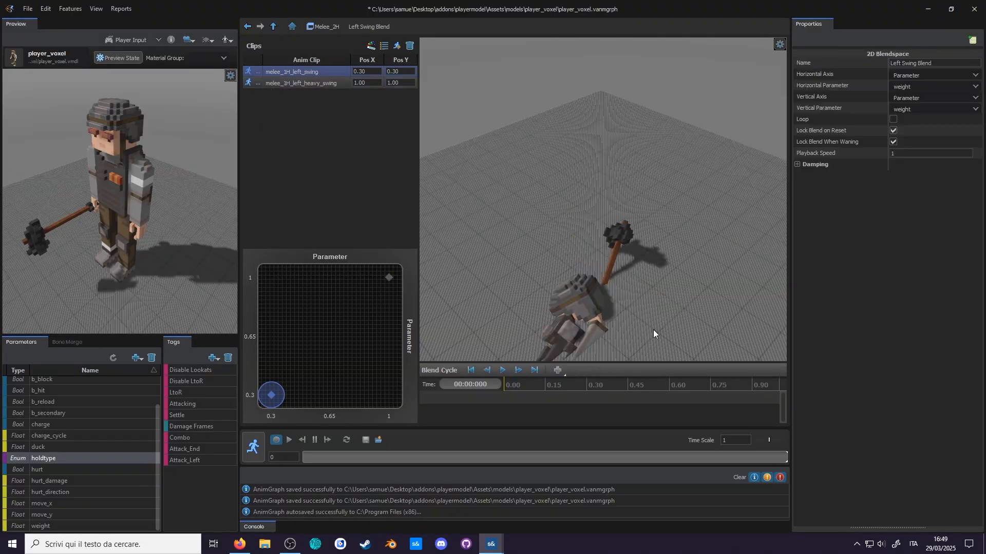
{"action": "left_click", "coordinate": [273, 26]}
{"action": "double_click", "coordinate": [673, 326]}
{"action": "left_click", "coordinate": [273, 26]}
{"action": "double_click", "coordinate": [673, 345]}
{"action": "left_click", "coordinate": [273, 26]}
{"action": "double_click", "coordinate": [676, 364]}
{"action": "double_click", "coordinate": [325, 83]}
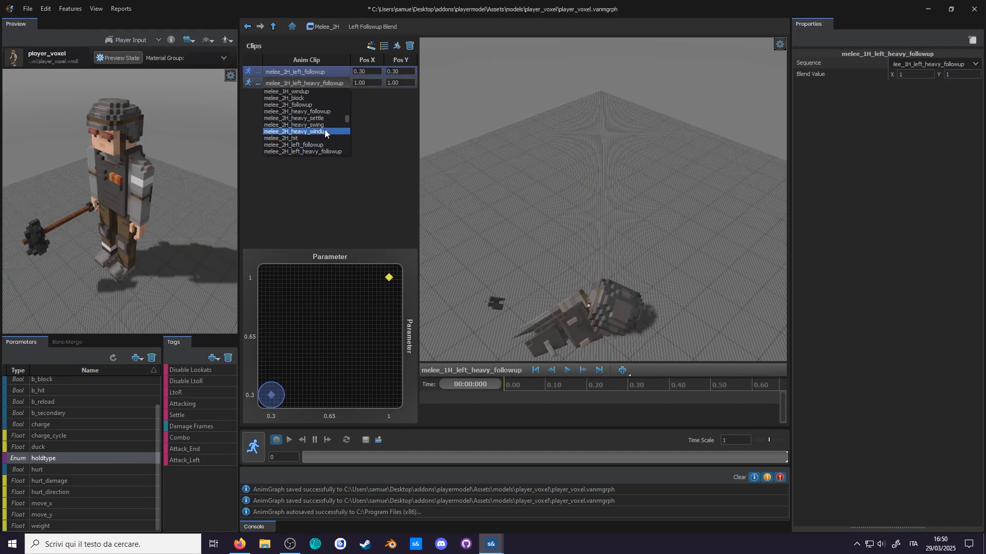
{"action": "left_click", "coordinate": [273, 26]}
Step: Disable the bone-merged hammer on the preview model and add the larger two-handed hammer model instead
{"action": "left_click", "coordinate": [66, 342]}
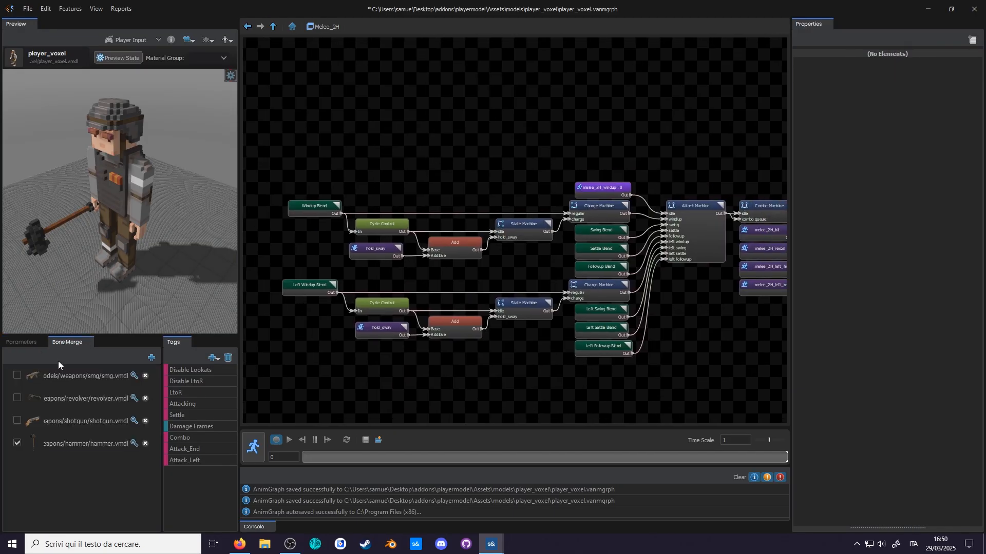
{"action": "left_click", "coordinate": [17, 444]}
{"action": "left_click", "coordinate": [151, 358]}
{"action": "left_click", "coordinate": [136, 466]}
{"action": "left_click", "coordinate": [346, 152]}
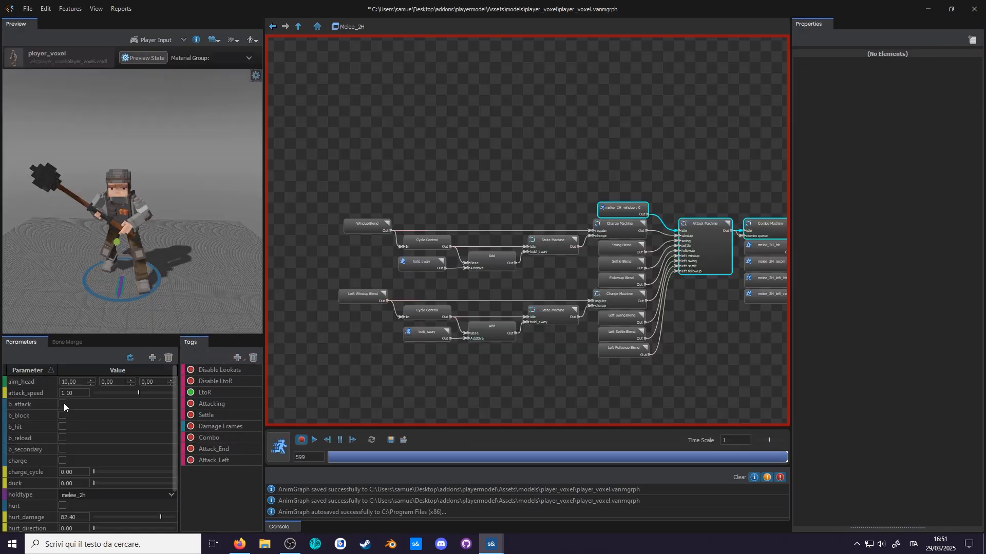
Step: Test the melee_2h holdtype in the preview by toggling the b_attack and b_block parameters
{"action": "left_click", "coordinate": [64, 405]}
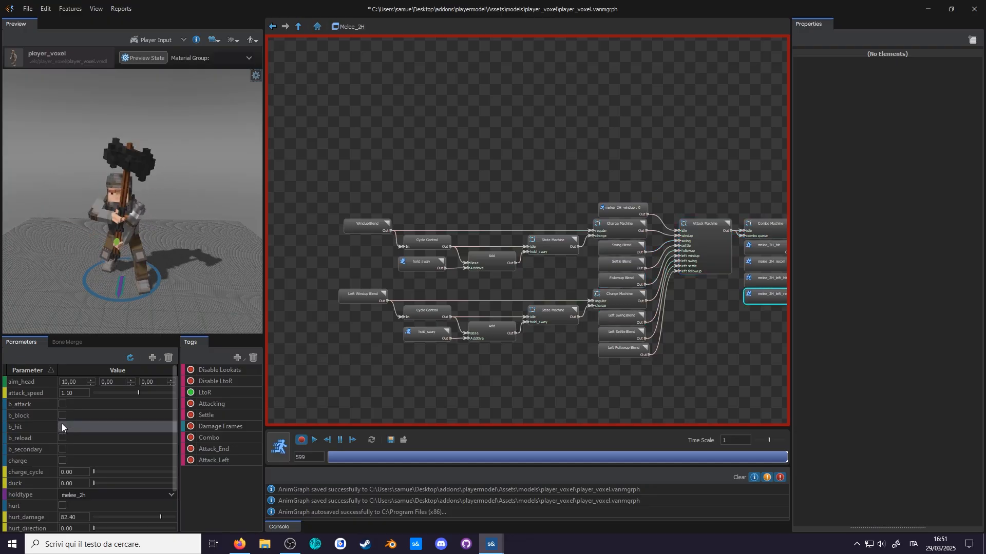
{"action": "left_click", "coordinate": [62, 415]}
{"action": "left_click", "coordinate": [61, 415]}
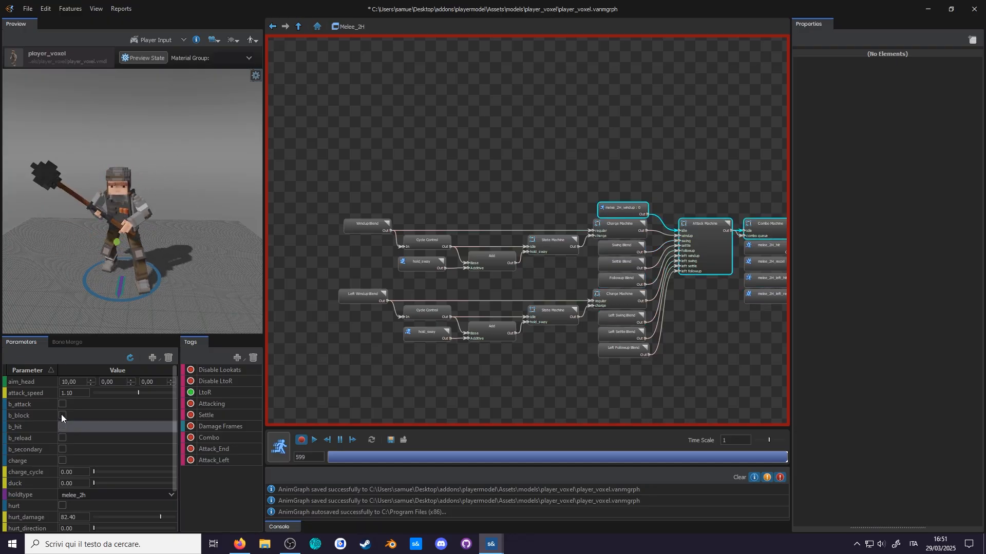
{"action": "left_click", "coordinate": [62, 415]}
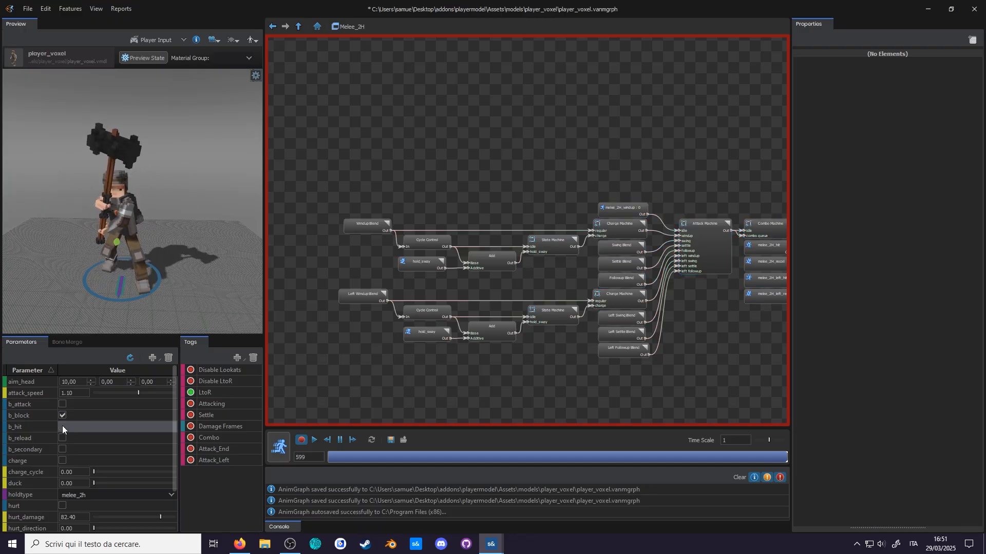
{"action": "left_click", "coordinate": [62, 413]}
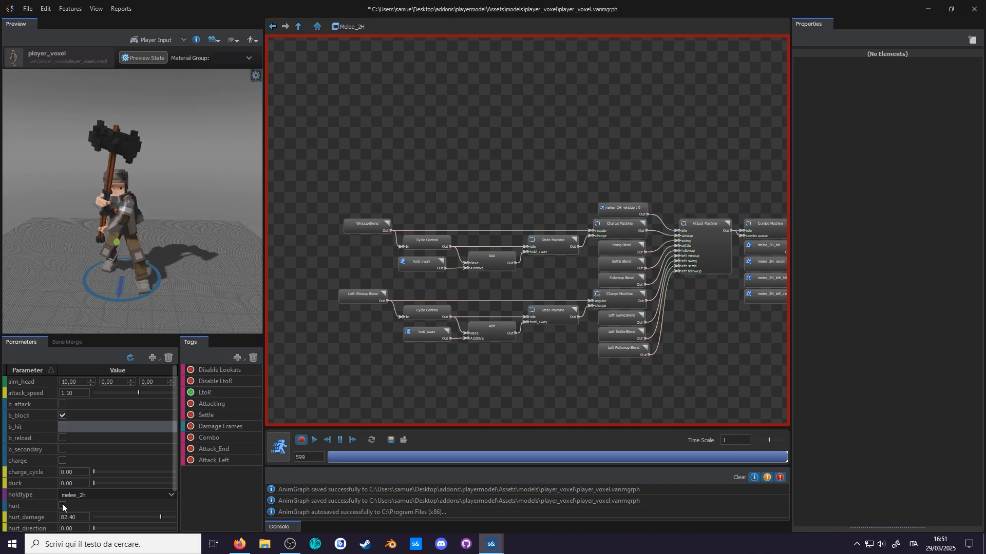
{"action": "left_click", "coordinate": [62, 415]}
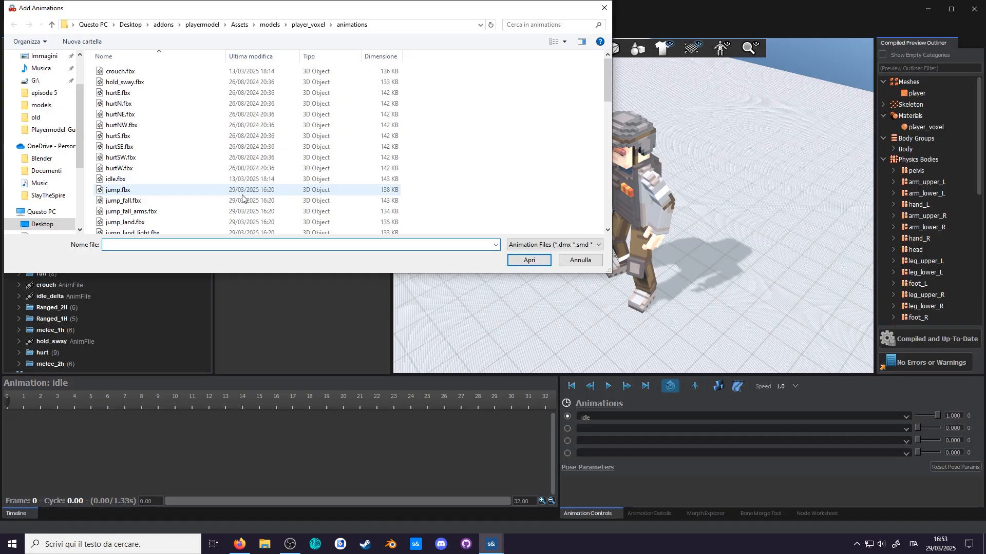
Step: Import the five jump animations, from jump.fbx to jump_land_light.fbx, into the player_voxel model
{"action": "scroll", "coordinate": [147, 168], "scroll_direction": "down", "scroll_amount": 3}
{"action": "left_click", "coordinate": [147, 168]}
{"action": "left_click", "coordinate": [142, 208], "text": "shift"}
{"action": "left_click", "coordinate": [528, 260]}
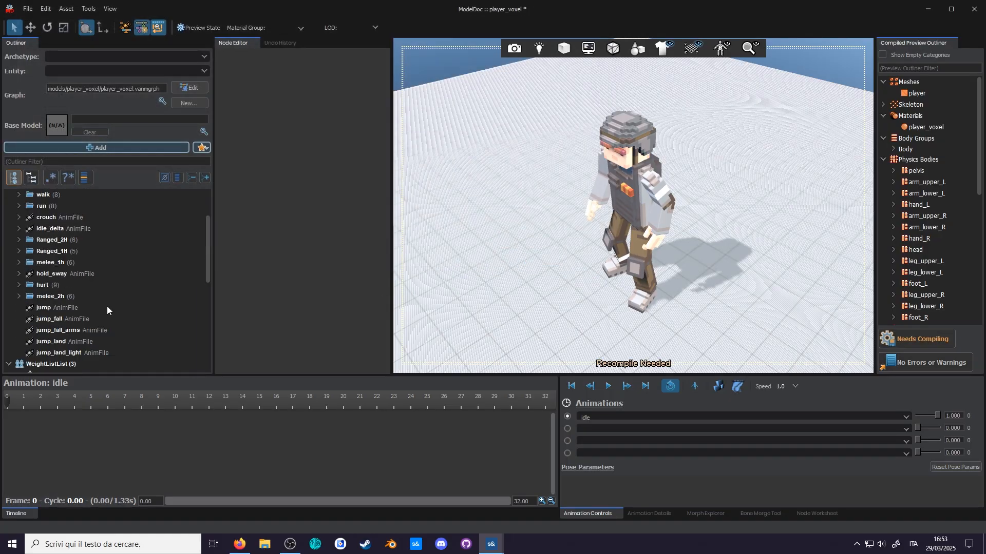
Step: Group the five imported jump animations into a new folder named jump
{"action": "scroll", "coordinate": [108, 308], "scroll_direction": "down", "scroll_amount": 2}
{"action": "left_click", "coordinate": [57, 262]}
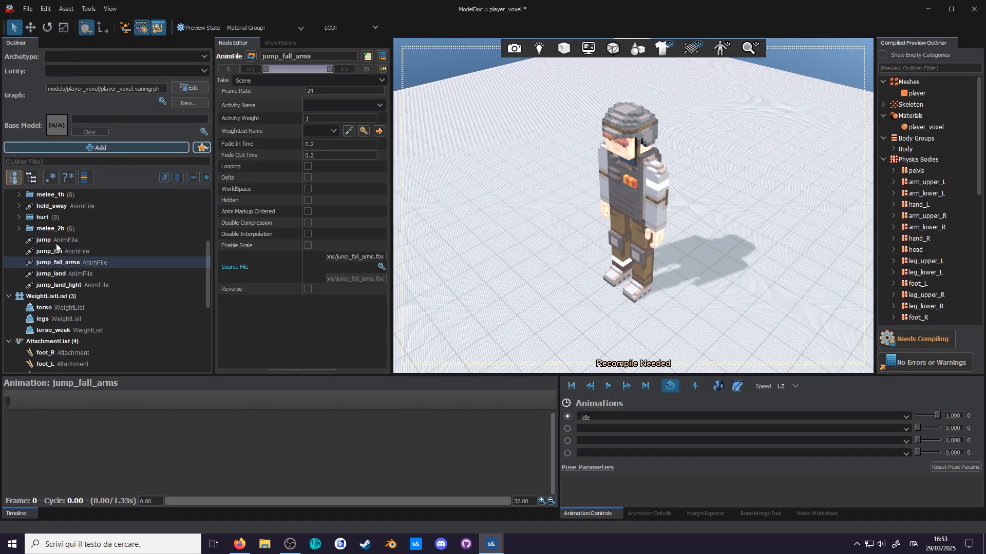
{"action": "left_click", "coordinate": [56, 241]}
{"action": "left_click", "coordinate": [70, 285], "text": "shift"}
{"action": "right_click", "coordinate": [68, 285]}
{"action": "left_click", "coordinate": [98, 438]}
{"action": "type", "text": "jump"}
{"action": "key", "text": "Return"}
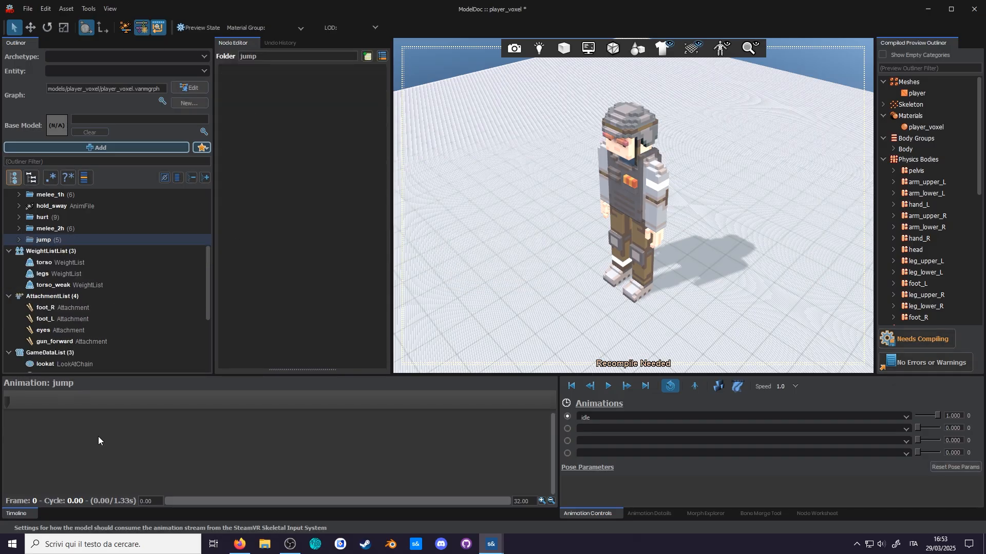
Step: Reorder the animation list so that crouch sits above walk and the jump and hurt folders follow run
{"action": "scroll", "coordinate": [73, 308], "scroll_direction": "up", "scroll_amount": 3}
{"action": "left_click_drag", "start_coordinate": [51, 307], "coordinate": [57, 335]}
{"action": "left_click_drag", "start_coordinate": [44, 341], "coordinate": [72, 245]}
{"action": "left_click_drag", "start_coordinate": [43, 318], "coordinate": [69, 337]}
Step: Play the jump animation in the model preview and scrub through its frames
{"action": "left_click", "coordinate": [54, 285]}
{"action": "left_click", "coordinate": [608, 386]}
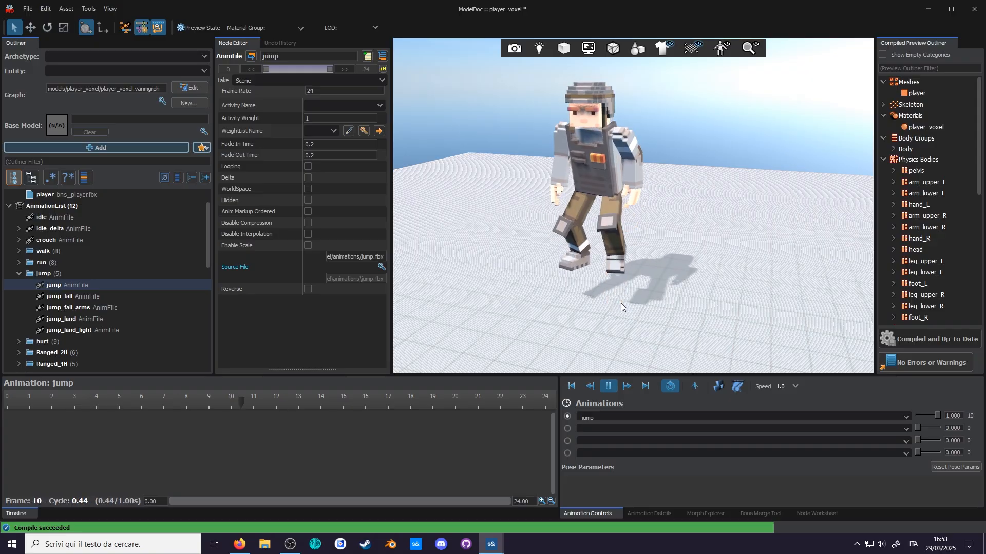
{"action": "key", "text": "space"}
{"action": "left_click_drag", "start_coordinate": [7, 395], "coordinate": [42, 429]}
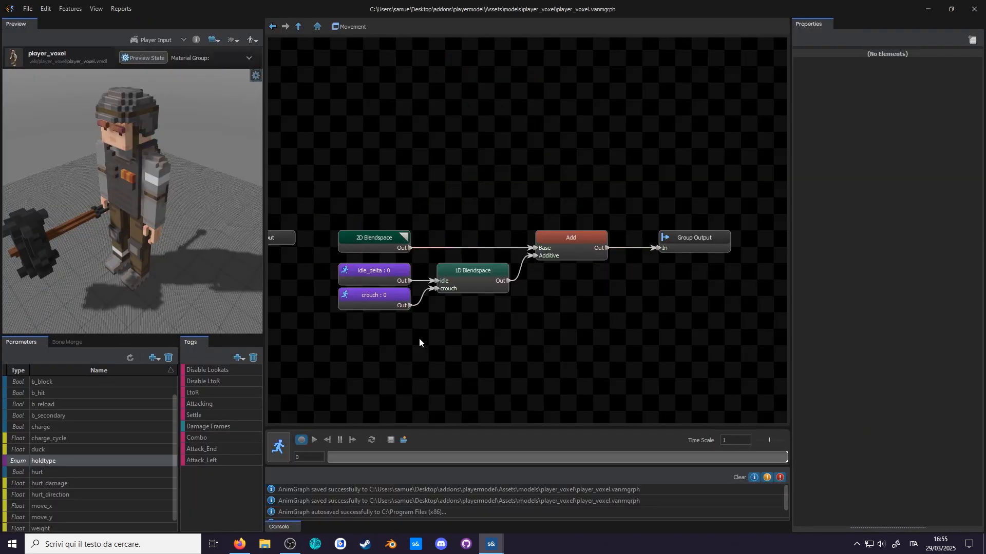
Step: Create a state machine node named Jump Machine in the Movement group
{"action": "right_click", "coordinate": [540, 385]}
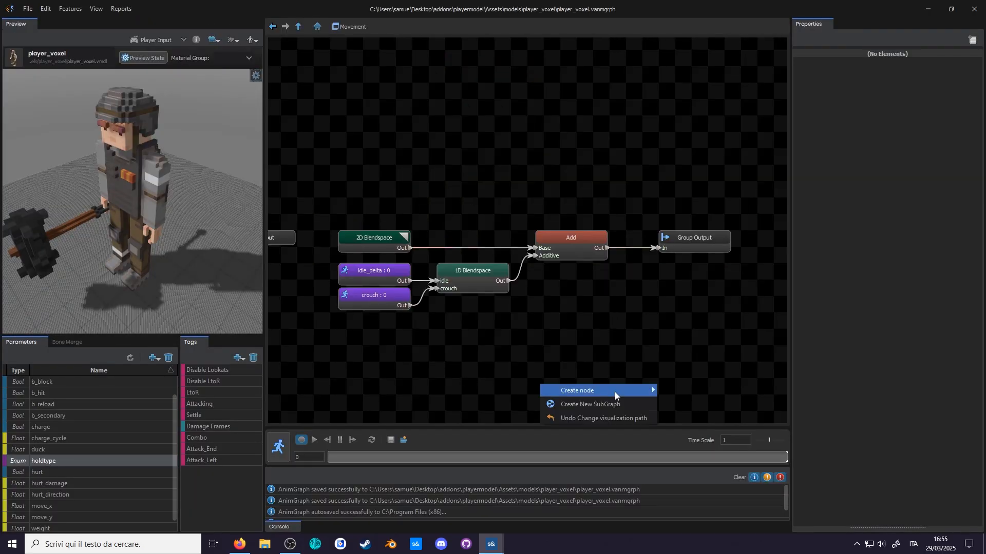
{"action": "mouse_move", "coordinate": [632, 386]}
{"action": "left_click", "coordinate": [749, 480]}
{"action": "type", "text": "Jump Machine"}
{"action": "key", "text": "Return"}
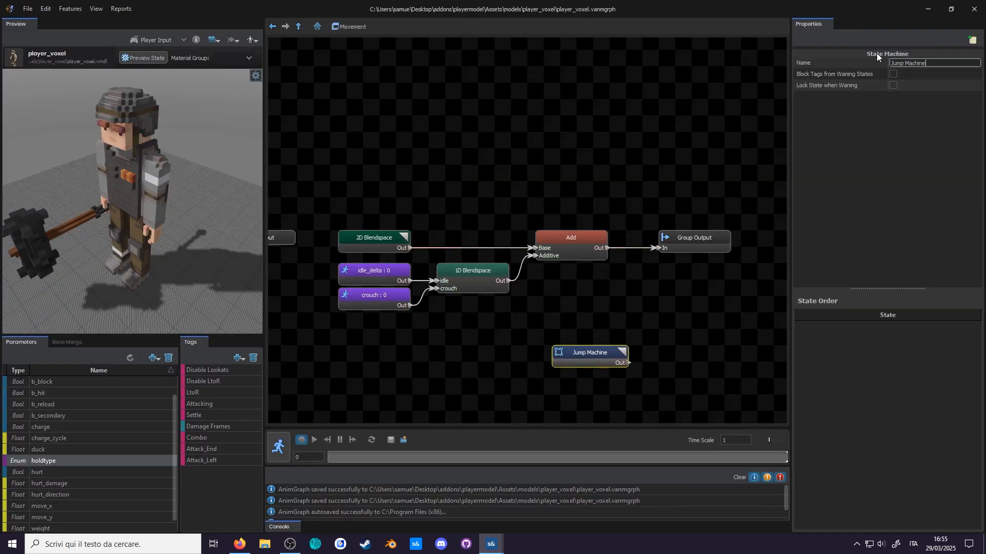
Step: Create four states arranged in a diamond inside the Jump Machine
{"action": "double_click", "coordinate": [593, 353]}
{"action": "right_click", "coordinate": [516, 182]}
{"action": "left_click", "coordinate": [524, 191]}
{"action": "right_click", "coordinate": [516, 306]}
{"action": "left_click", "coordinate": [524, 315]}
{"action": "right_click", "coordinate": [609, 240]}
{"action": "left_click", "coordinate": [618, 249]}
{"action": "right_click", "coordinate": [420, 242]}
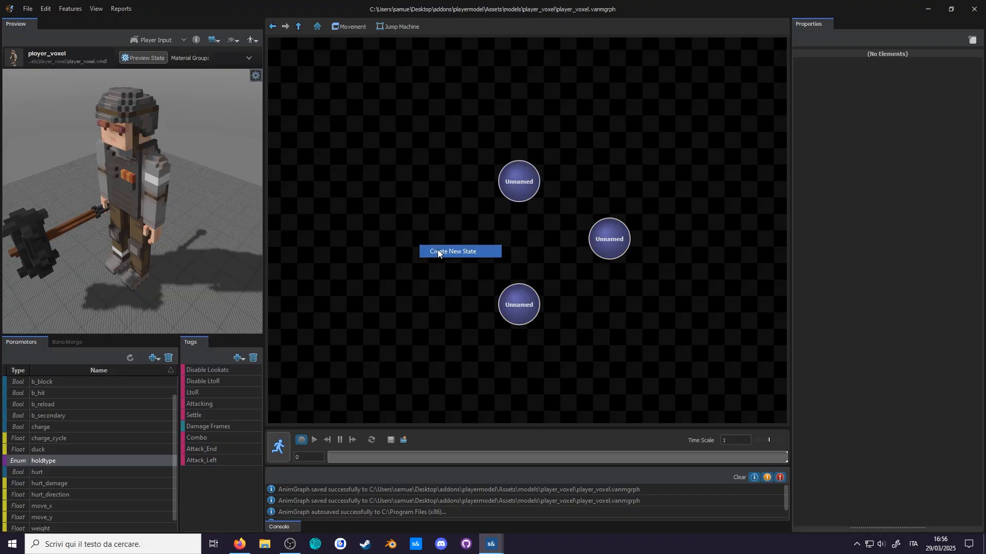
{"action": "left_click", "coordinate": [438, 251]}
Step: Name the four states idle, jump, fall and land, going clockwise from the uppermost one
{"action": "left_click", "coordinate": [519, 185]}
{"action": "left_click_drag", "start_coordinate": [928, 63], "coordinate": [820, 60]}
{"action": "type", "text": "idle"}
{"action": "left_click", "coordinate": [609, 240]}
{"action": "left_click_drag", "start_coordinate": [930, 62], "coordinate": [818, 62]}
{"action": "type", "text": "jump"}
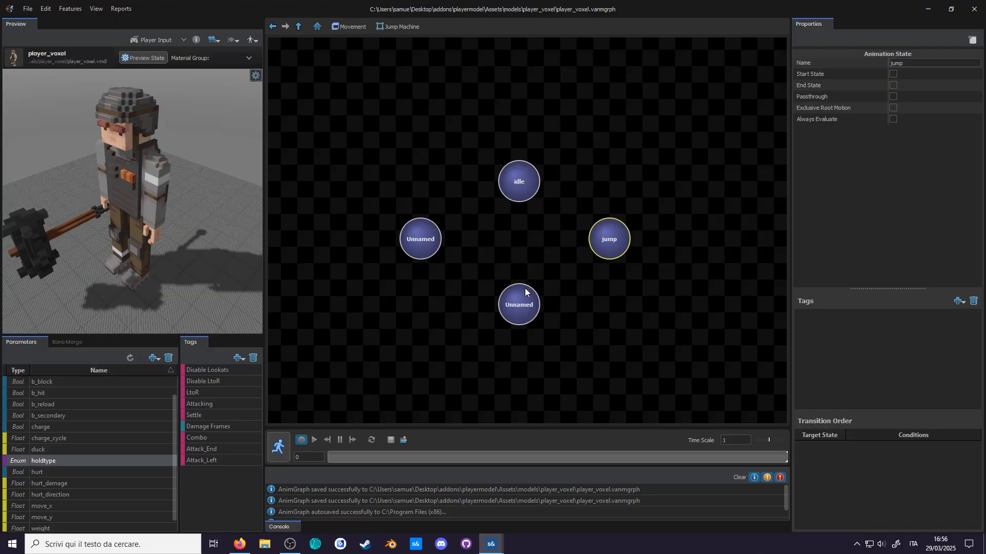
{"action": "left_click", "coordinate": [522, 302]}
{"action": "type", "text": "fall"}
{"action": "left_click", "coordinate": [421, 240]}
{"action": "type", "text": "land"}
Step: Make idle the start state and connect transitions idle-jump-fall-land-idle, plus one directly from idle to fall
{"action": "left_click", "coordinate": [519, 183]}
{"action": "left_click", "coordinate": [892, 74]}
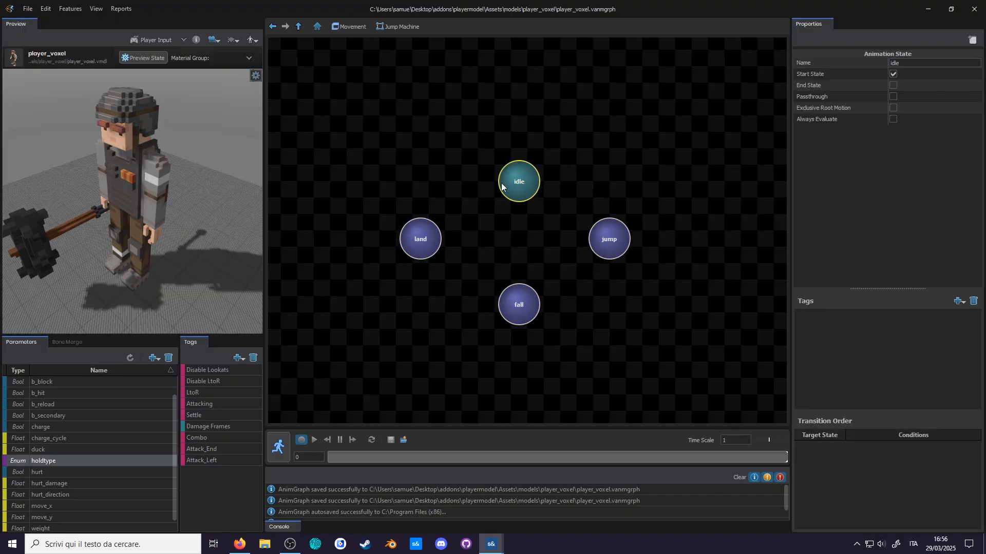
{"action": "left_click_drag", "start_coordinate": [502, 185], "coordinate": [520, 201]}
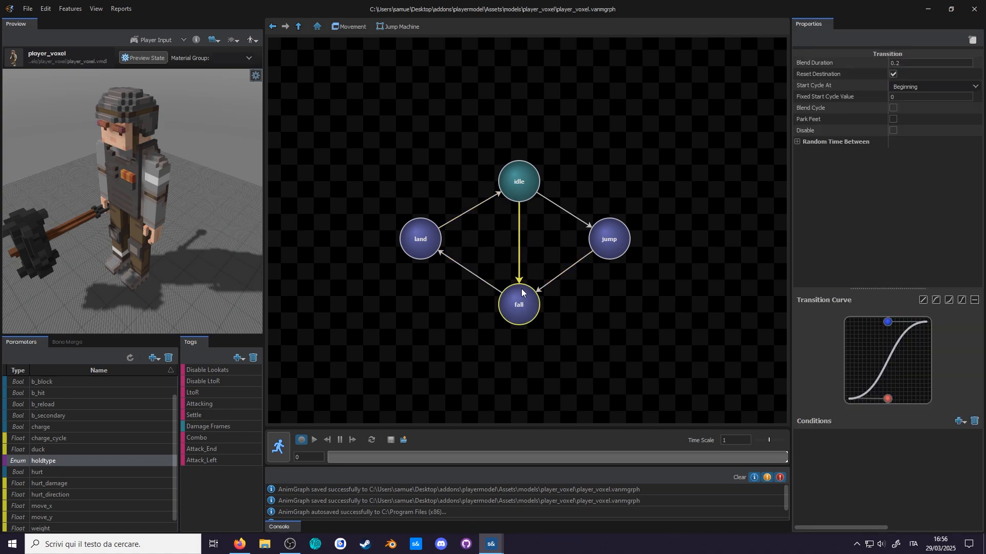
{"action": "left_click", "coordinate": [531, 271]}
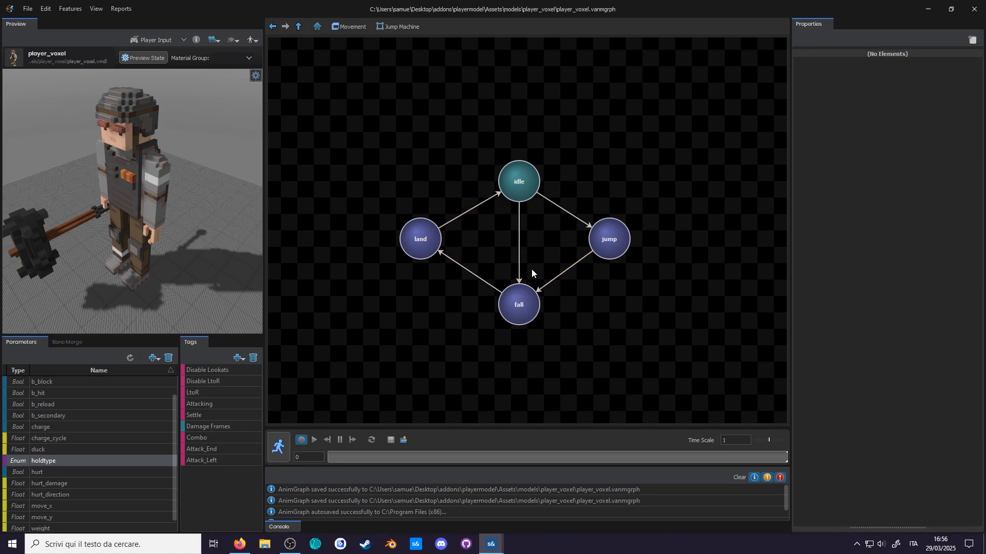
Step: Create a bool parameter named b_jump
{"action": "left_click", "coordinate": [158, 358]}
{"action": "left_click", "coordinate": [172, 374]}
{"action": "type", "text": "b_jump"}
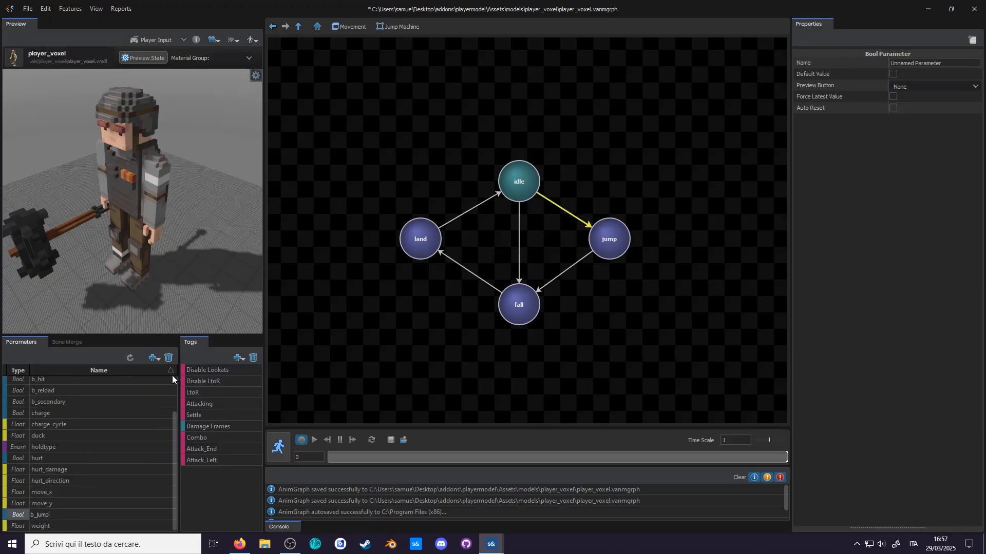
{"action": "key", "text": "Return"}
Step: Add a parameter condition using b_jump to the idle-to-jump transition, and select the jump-to-fall transition
{"action": "left_click", "coordinate": [959, 421]}
{"action": "left_click", "coordinate": [904, 456]}
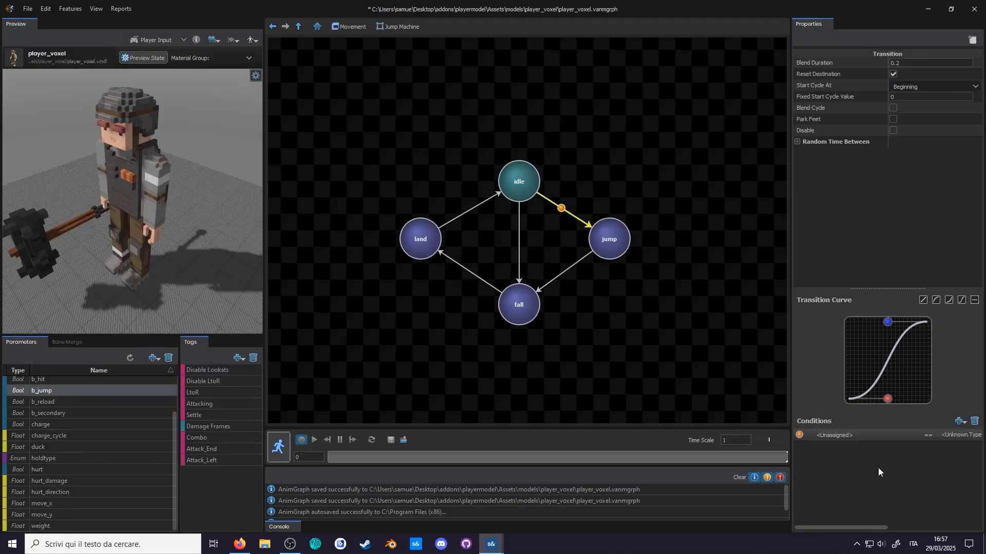
{"action": "left_click", "coordinate": [848, 435]}
{"action": "left_click", "coordinate": [846, 356]}
{"action": "left_click", "coordinate": [948, 434]}
{"action": "left_click", "coordinate": [570, 266]}
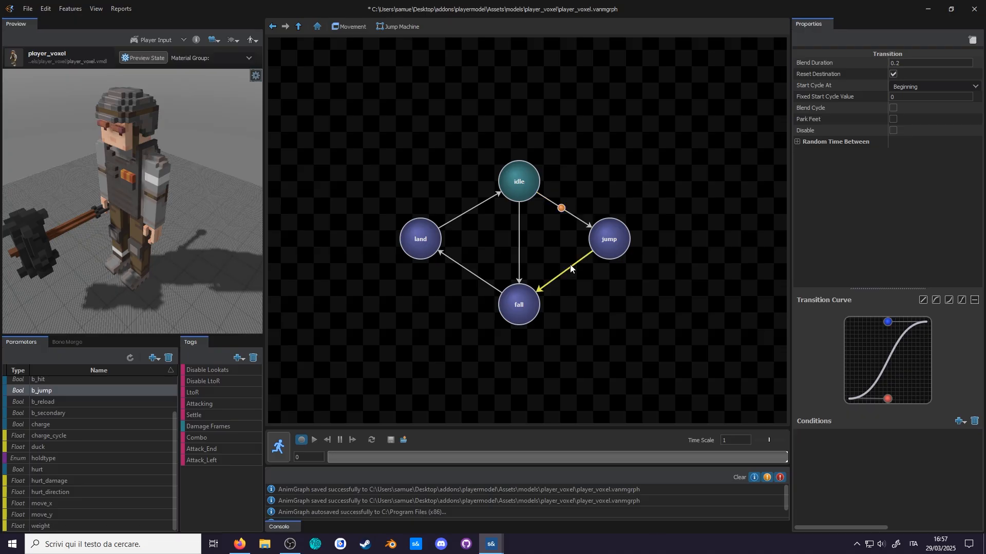
Step: Add a finished condition to the jump-to-fall transition and select the fall-to-land transition
{"action": "left_click", "coordinate": [958, 421]}
{"action": "left_click", "coordinate": [945, 459]}
{"action": "left_click", "coordinate": [469, 271]}
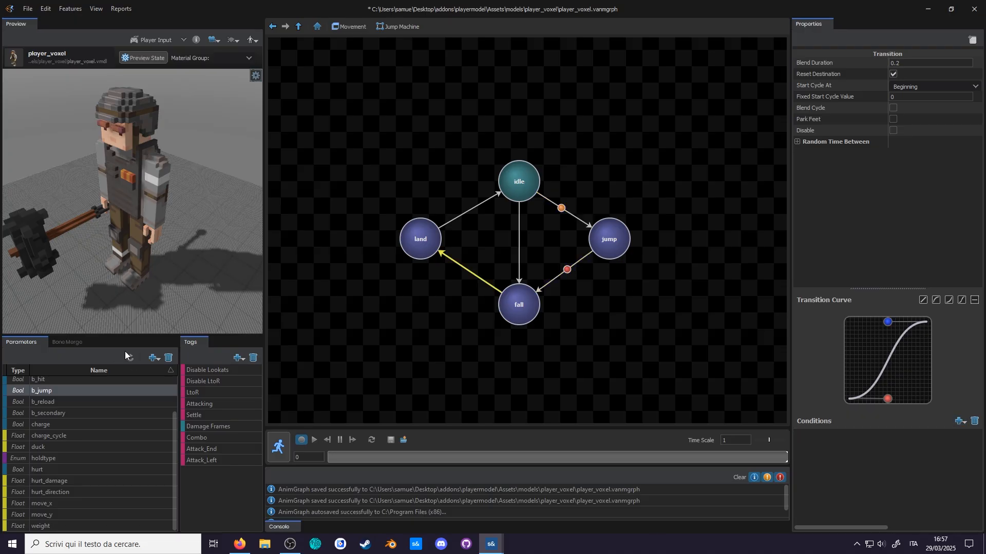
Step: Create a bool parameter named b_grounded with its default value enabled
{"action": "left_click", "coordinate": [153, 358]}
{"action": "left_click", "coordinate": [158, 369]}
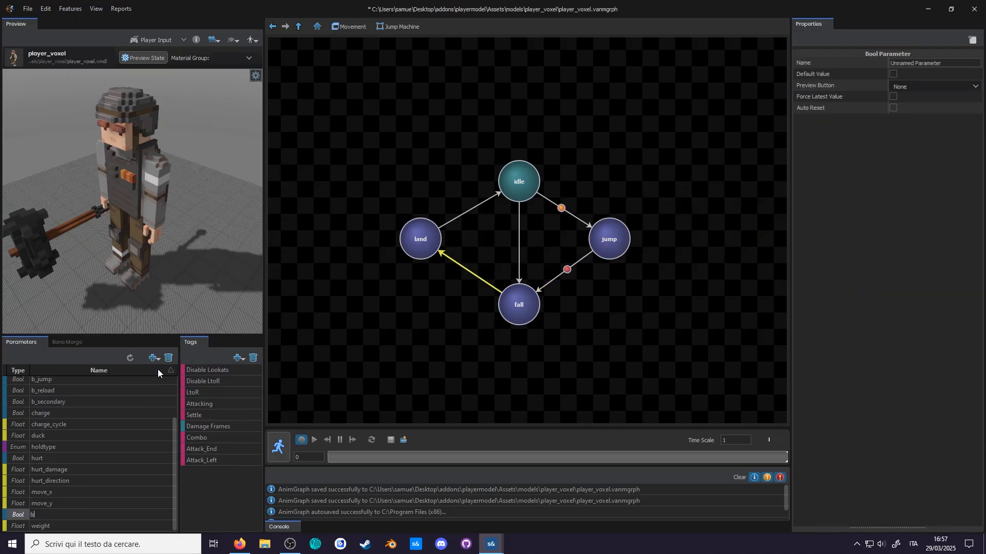
{"action": "scroll", "coordinate": [79, 493], "scroll_direction": "up", "scroll_amount": 2}
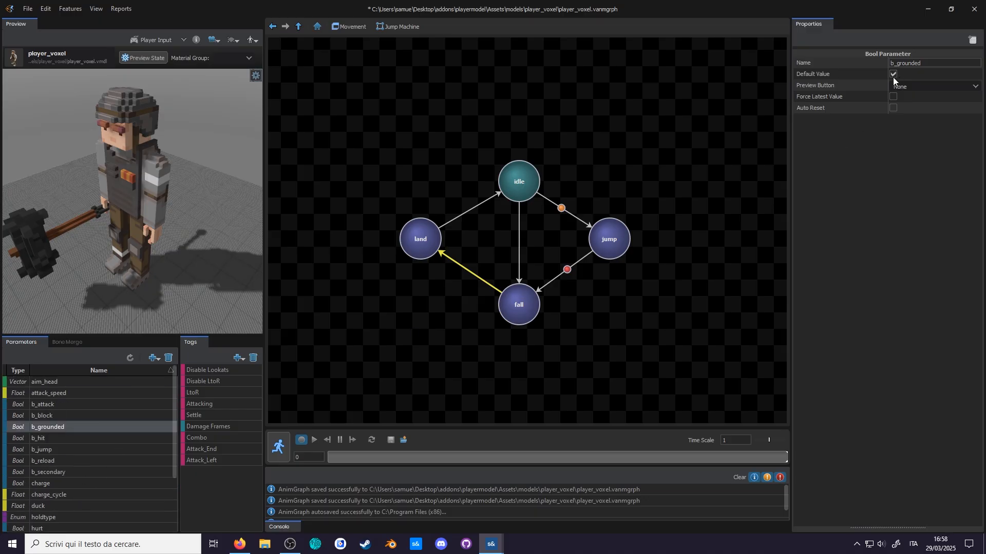
Step: Add b_grounded parameter conditions, set to true on the fall-to-land transition and false on the idle-to-fall transition
{"action": "left_click", "coordinate": [479, 285]}
{"action": "left_click", "coordinate": [959, 422]}
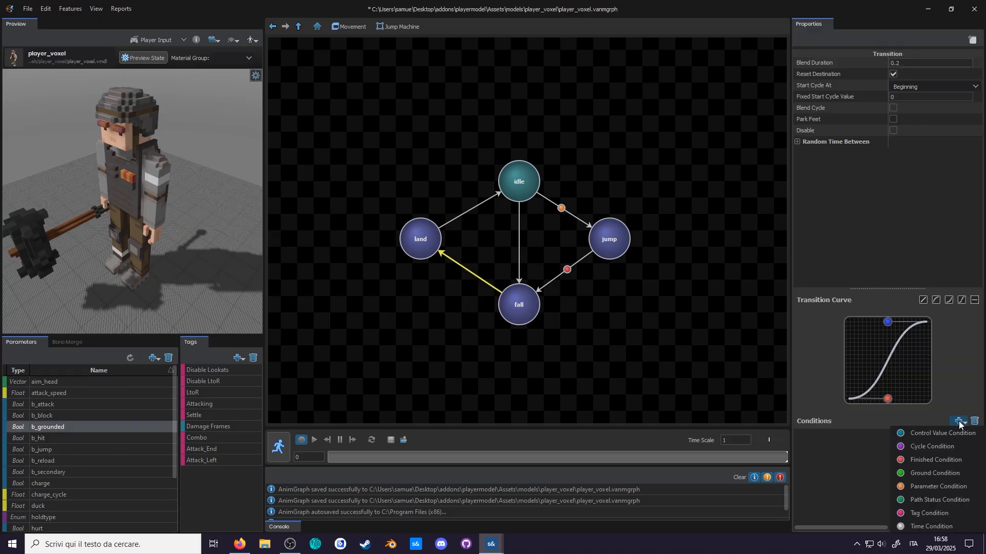
{"action": "left_click", "coordinate": [943, 487]}
{"action": "left_click", "coordinate": [851, 437]}
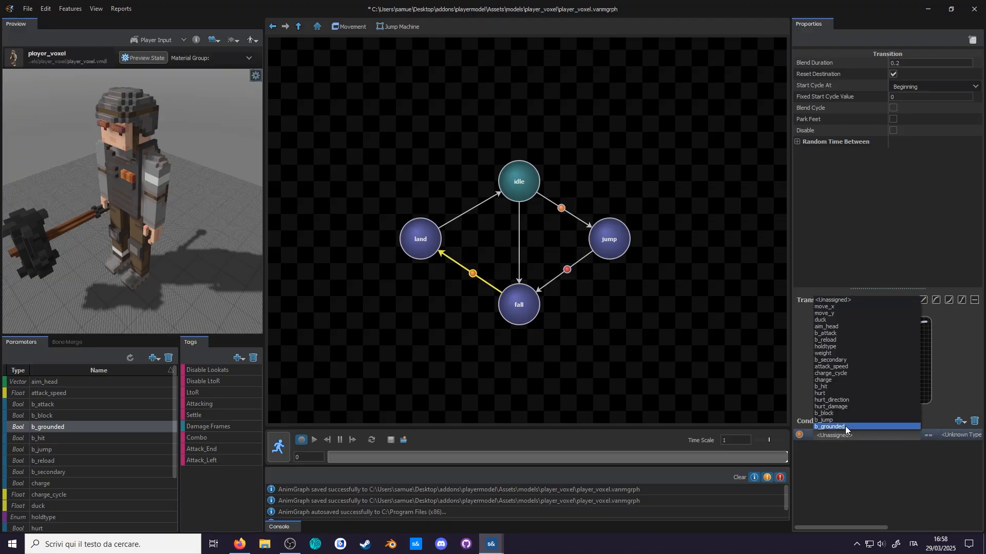
{"action": "left_click", "coordinate": [845, 426]}
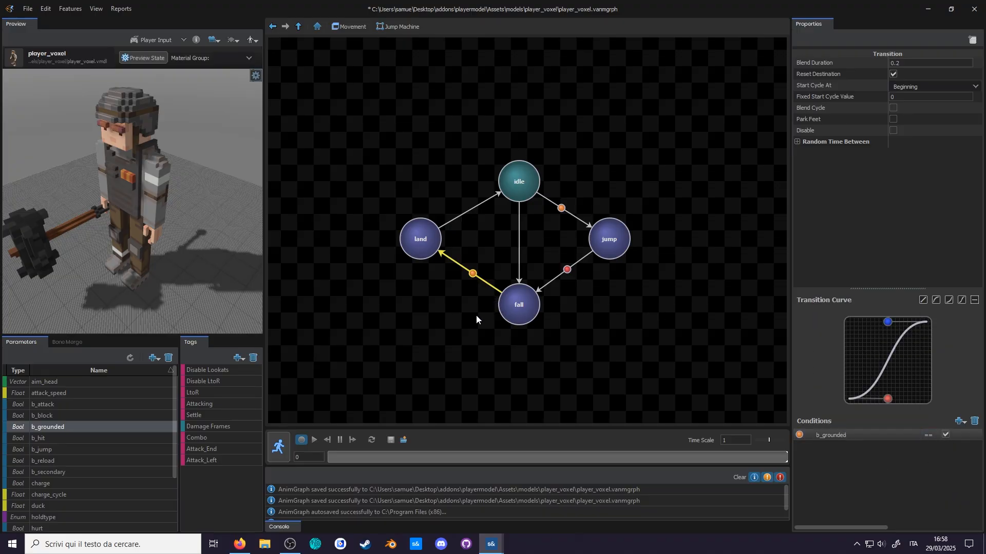
{"action": "left_click", "coordinate": [520, 260]}
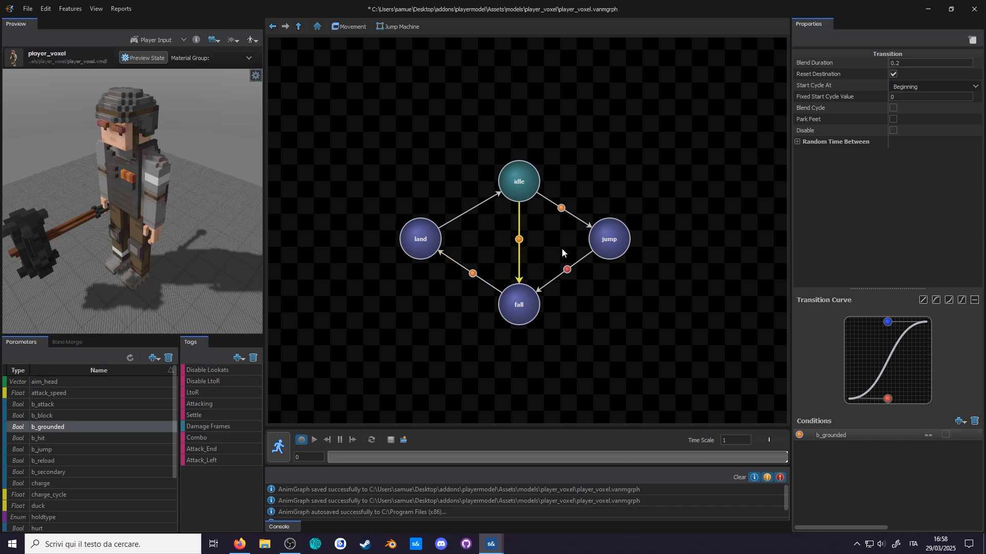
Step: Give the land-to-idle transition the same On Finished condition as the jump-to-fall transition
{"action": "left_click", "coordinate": [566, 272]}
{"action": "left_click", "coordinate": [450, 221]}
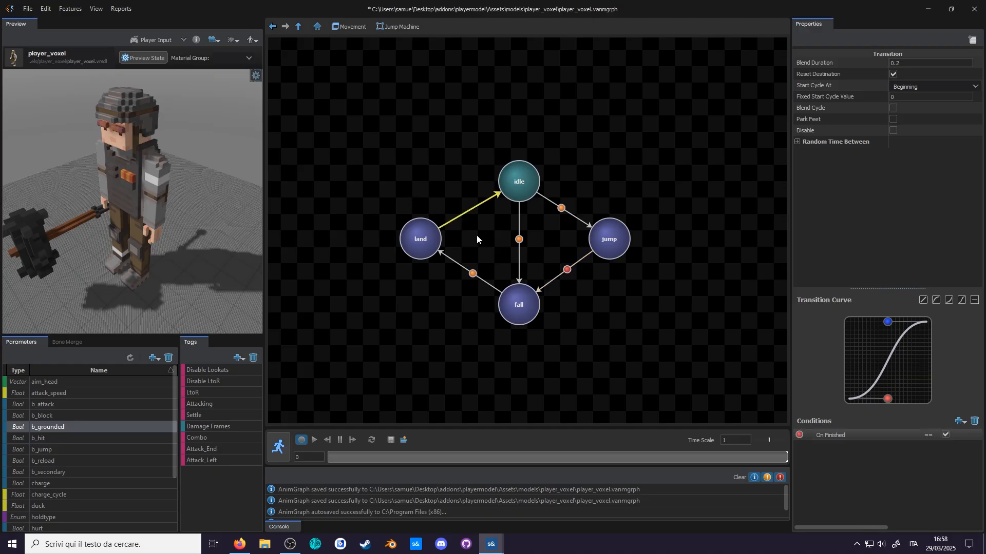
{"action": "left_click", "coordinate": [476, 235]}
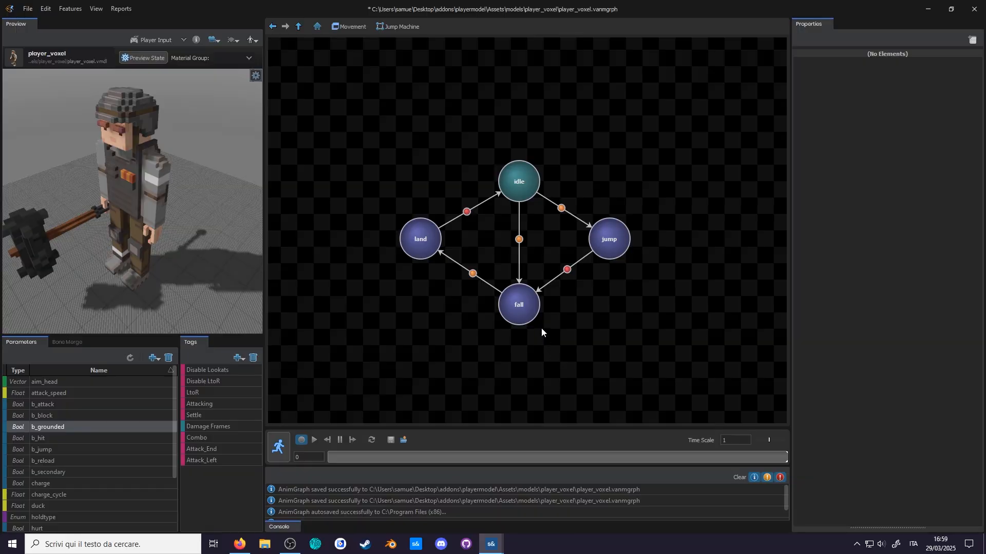
Step: Make the fall state a passthrough state
{"action": "left_click", "coordinate": [534, 314]}
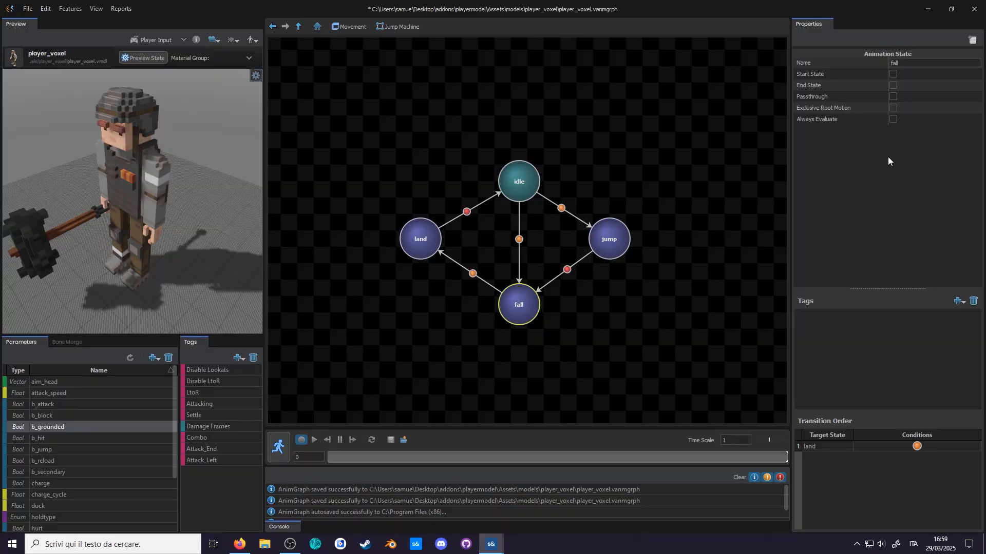
{"action": "left_click", "coordinate": [895, 96]}
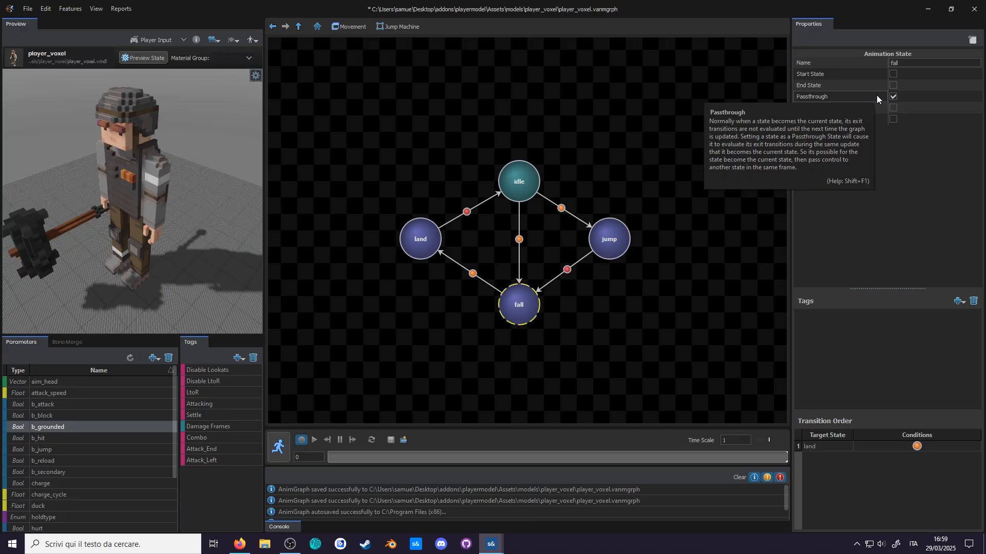
{"action": "left_click", "coordinate": [478, 281]}
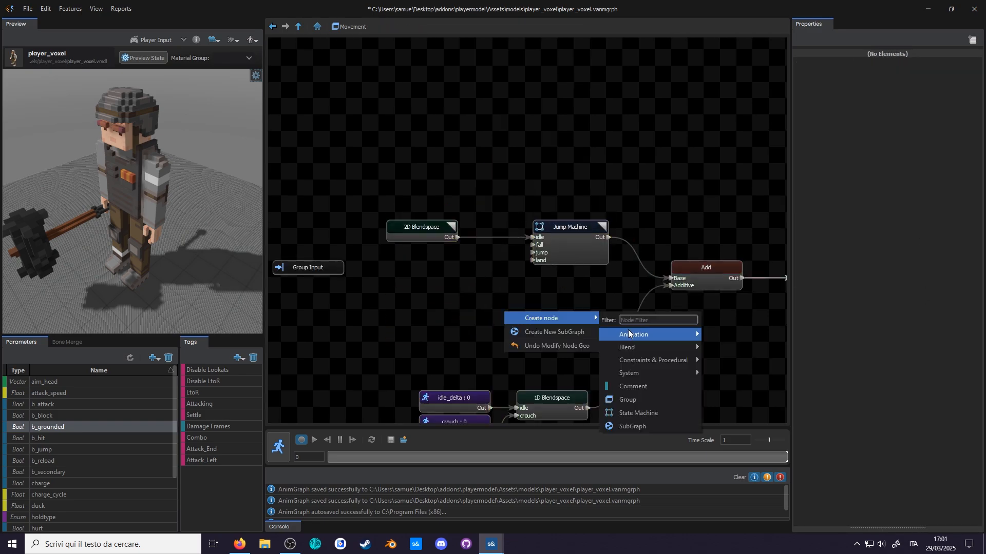
{"action": "left_click", "coordinate": [695, 356]}
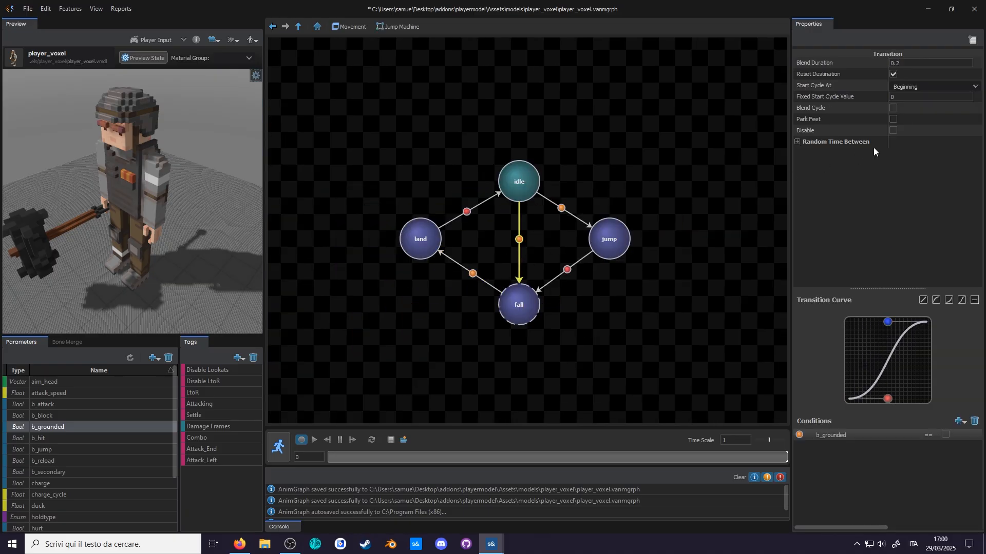
{"action": "left_click", "coordinate": [636, 314]}
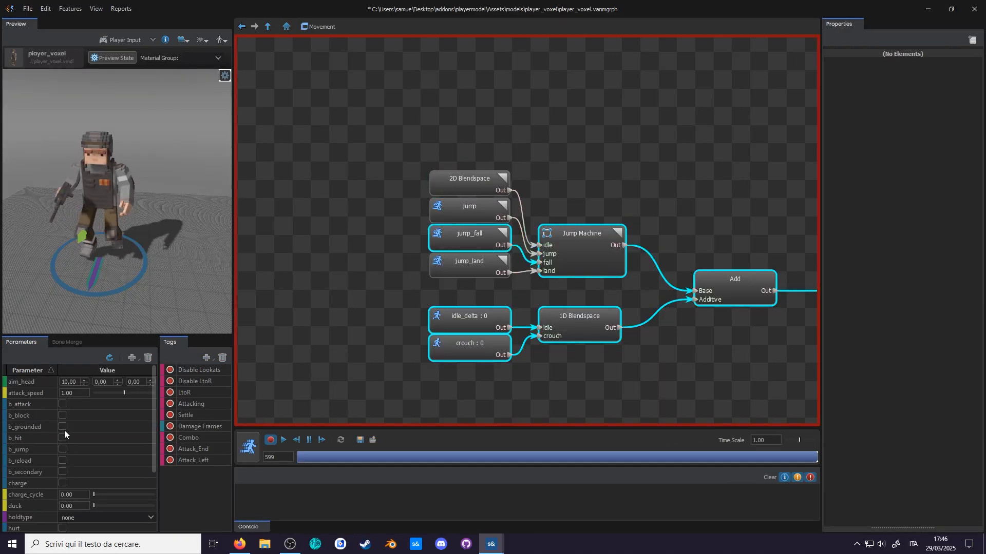
Step: Stop the graph preview, open the Jump Machine and give the jump-to-fall transition a linear curve
{"action": "left_click", "coordinate": [271, 440]}
{"action": "left_click", "coordinate": [581, 251]}
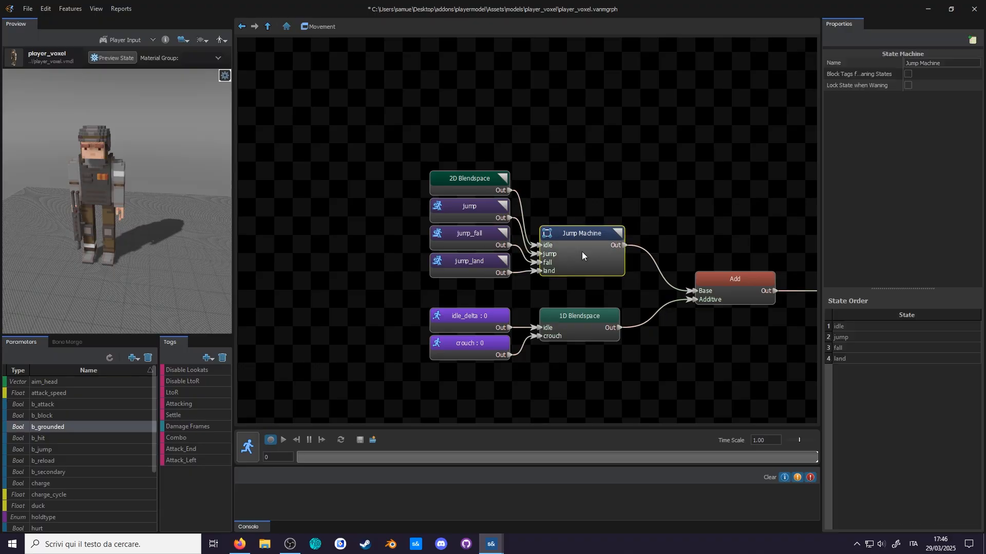
{"action": "double_click", "coordinate": [582, 255]}
{"action": "left_click", "coordinate": [582, 293]}
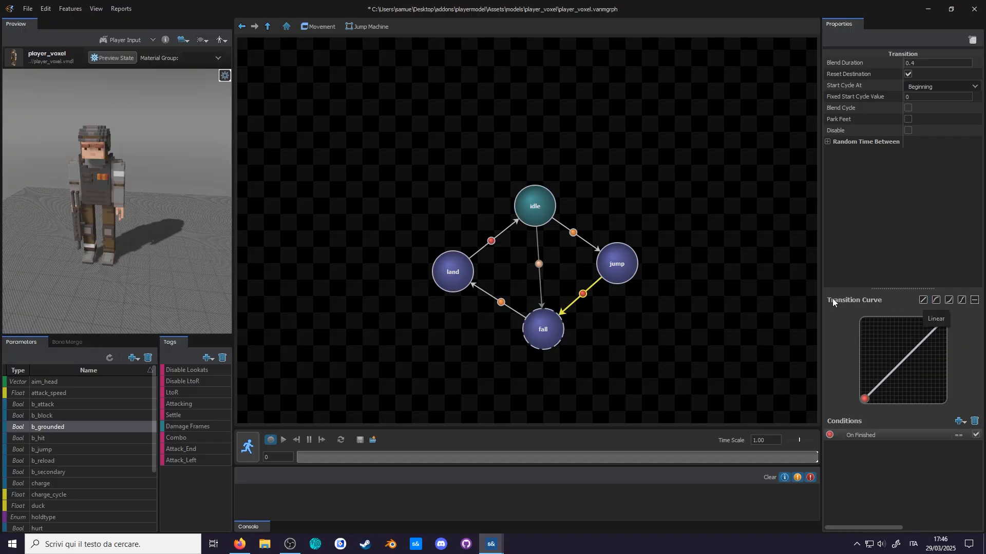
{"action": "left_click", "coordinate": [923, 299]}
{"action": "left_click", "coordinate": [271, 440]}
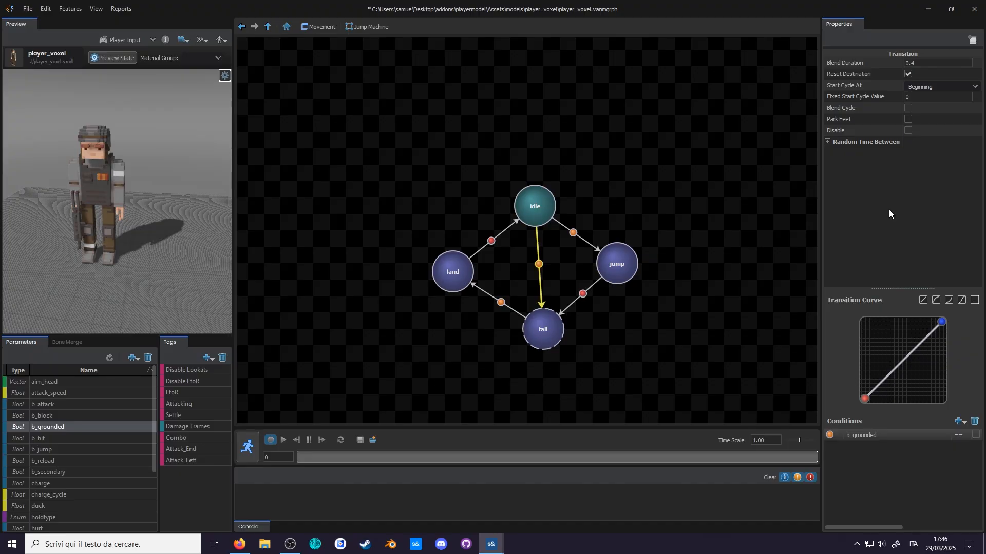
Step: Preview the Jump Machine and toggle b_grounded repeatedly to test the fall and land states
{"action": "left_click", "coordinate": [270, 439]}
{"action": "left_click", "coordinate": [63, 427]}
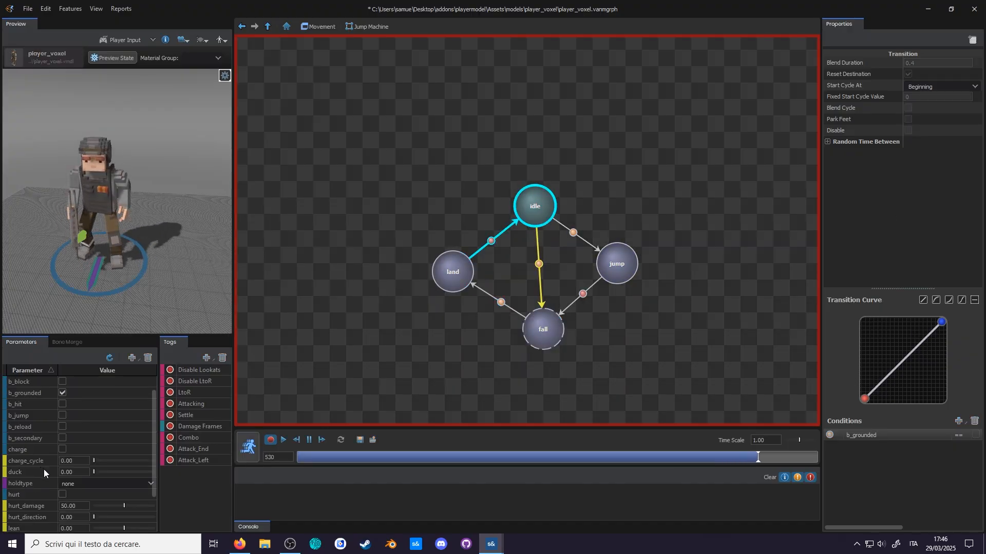
{"action": "left_click", "coordinate": [60, 426]}
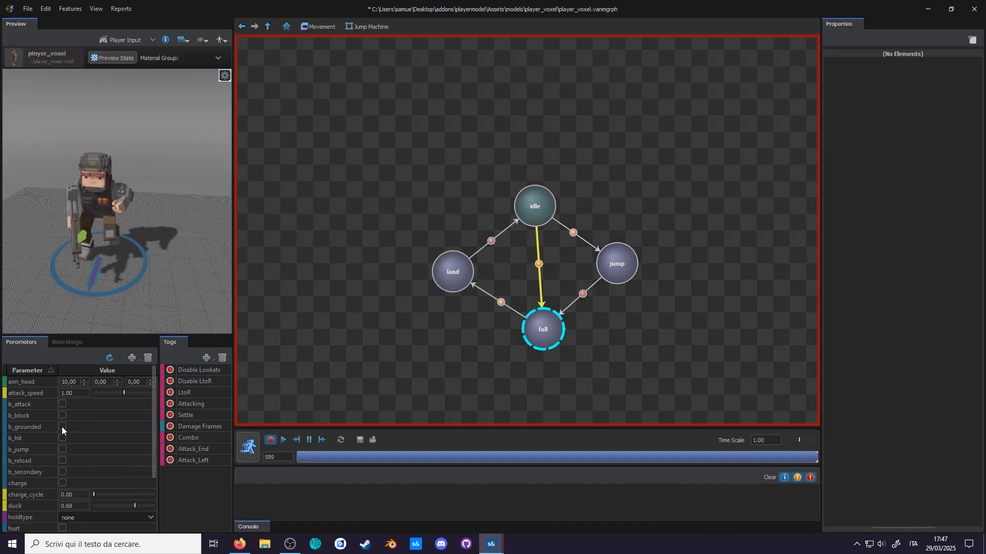
{"action": "left_click", "coordinate": [62, 426]}
{"action": "left_click", "coordinate": [62, 427]}
{"action": "left_click", "coordinate": [63, 426]}
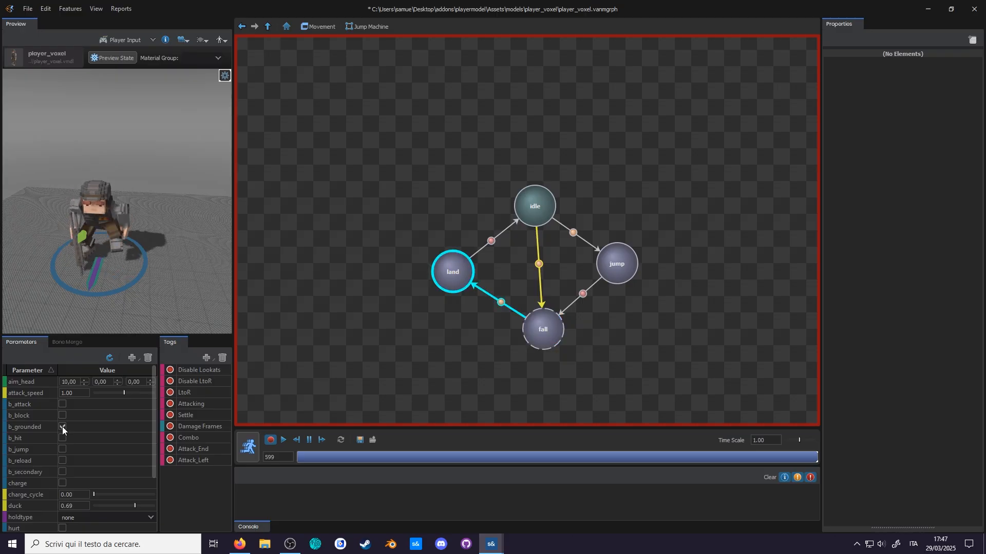
{"action": "left_click", "coordinate": [62, 426]}
{"action": "left_click", "coordinate": [63, 426]}
{"action": "left_click", "coordinate": [62, 427]}
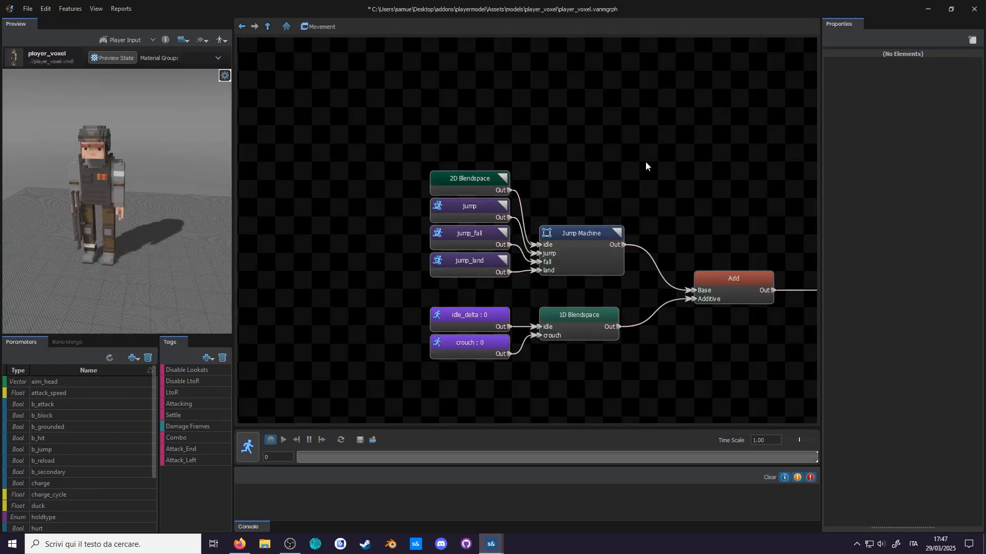
Step: Add a 1D Blendspace node to the Movement group and create a float parameter named air_time with a maximum of 5
{"action": "right_click", "coordinate": [645, 161]}
{"action": "left_click", "coordinate": [682, 169]}
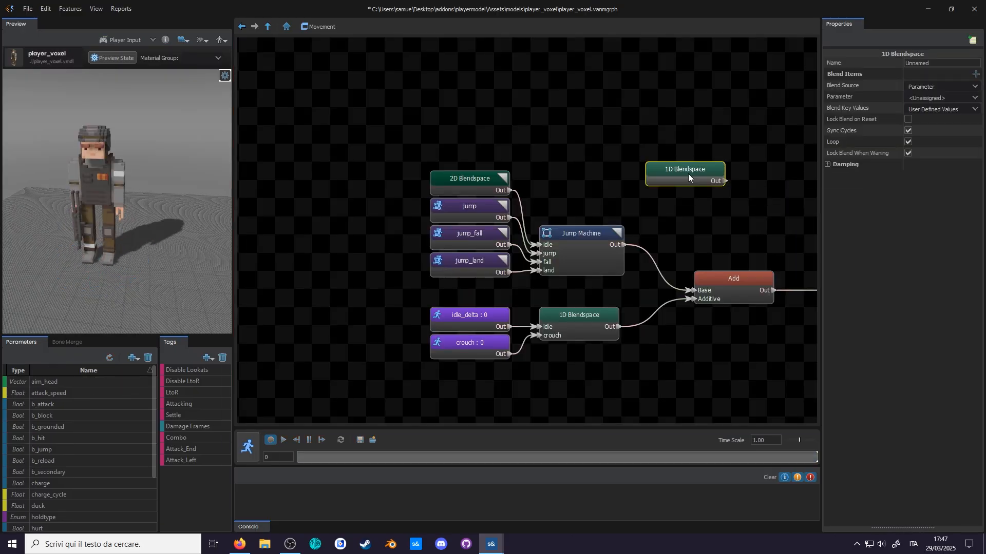
{"action": "left_click", "coordinate": [133, 358]}
{"action": "left_click", "coordinate": [153, 398]}
{"action": "type", "text": "air_time"}
{"action": "key", "text": "Return"}
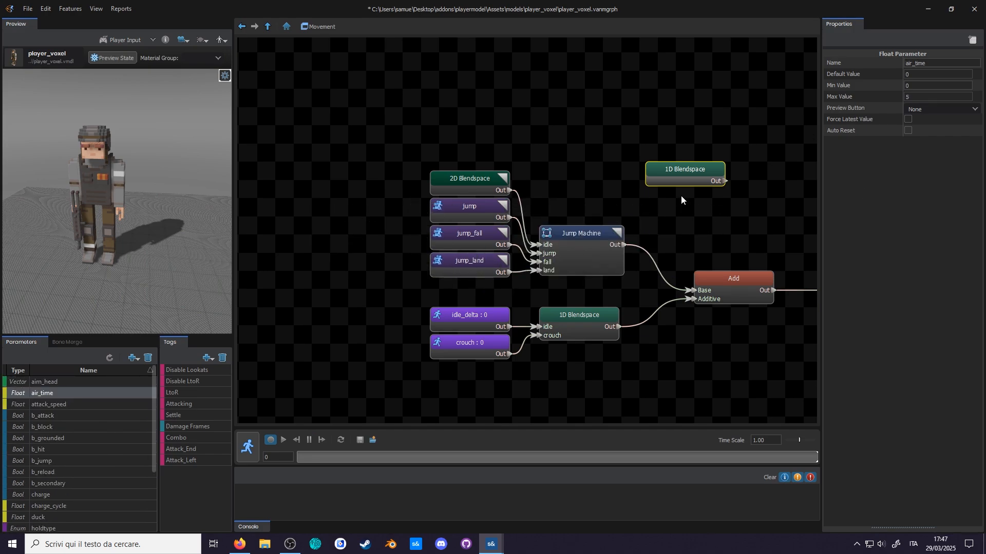
Step: Drive the new 1D Blendspace with air_time and add two blend items, the second with a blend value of 5
{"action": "left_click", "coordinate": [685, 175]}
{"action": "left_click", "coordinate": [972, 96]}
{"action": "left_click", "coordinate": [945, 165]}
{"action": "double_click", "coordinate": [975, 75]}
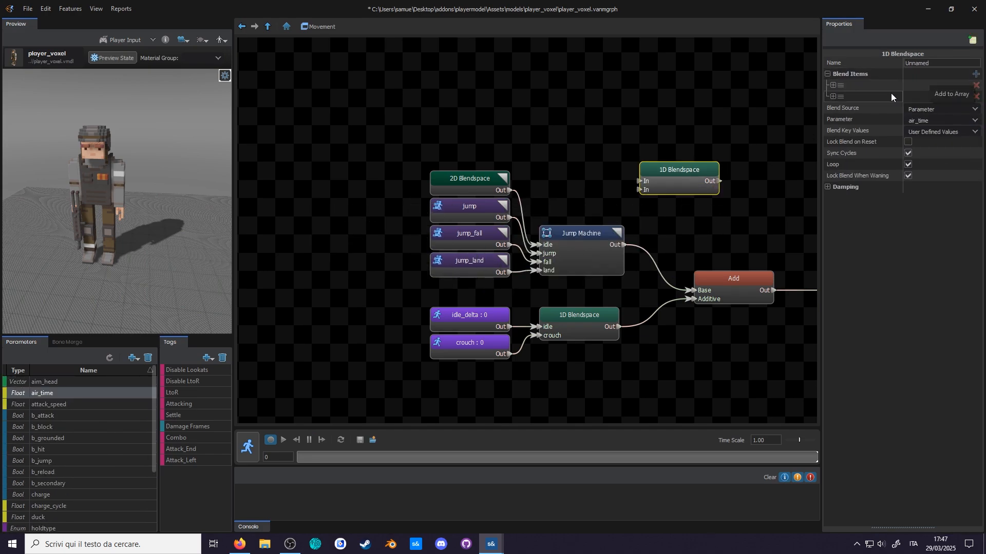
{"action": "left_click", "coordinate": [891, 96]}
Step: Insert the new 1D Blendspace before the Jump Machine's land input, with jump_land feeding its second input
{"action": "left_click_drag", "start_coordinate": [680, 171], "coordinate": [378, 279]}
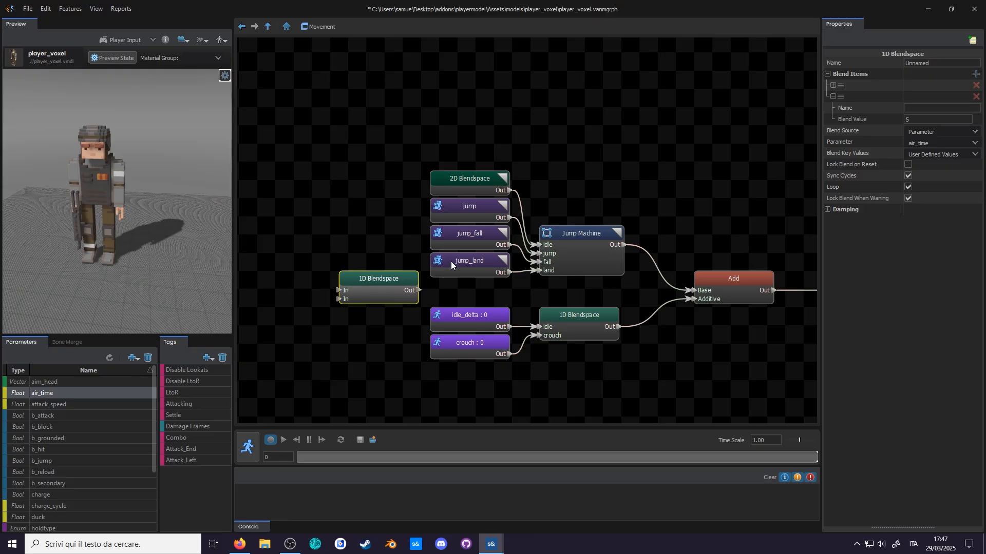
{"action": "left_click_drag", "start_coordinate": [509, 276], "coordinate": [339, 299]}
{"action": "left_click_drag", "start_coordinate": [419, 291], "coordinate": [484, 267]}
{"action": "left_click_drag", "start_coordinate": [282, 303], "coordinate": [373, 294]}
Step: Duplicate the jump_land clip, set the copy's sequence to jump_land_light and connect it to the blendspace's first input
{"action": "key", "text": "ctrl+c"}
{"action": "key", "text": "ctrl+v"}
{"action": "left_click_drag", "start_coordinate": [566, 226], "coordinate": [355, 249]}
{"action": "left_click", "coordinate": [939, 75]}
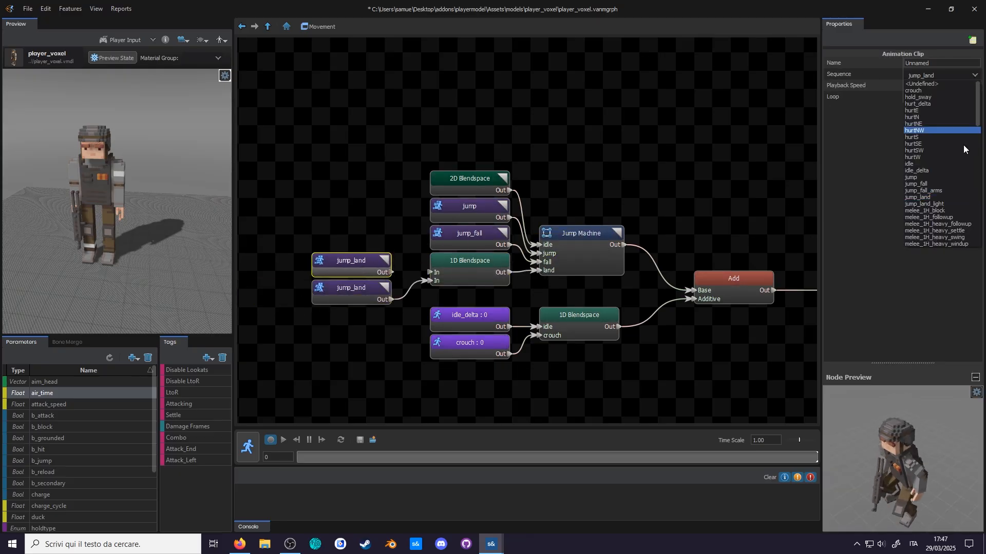
{"action": "left_click", "coordinate": [929, 207]}
{"action": "left_click_drag", "start_coordinate": [403, 272], "coordinate": [431, 273]}
{"action": "left_click", "coordinate": [451, 276]}
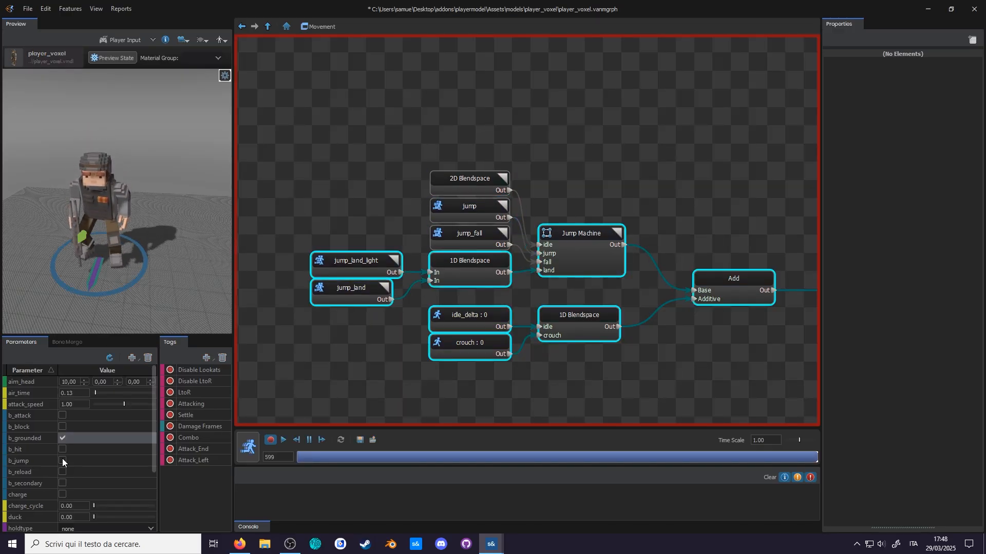
Step: Test the light and heavy landings in the preview by triggering b_jump and toggling b_grounded at different air_time values
{"action": "left_click", "coordinate": [63, 460]}
{"action": "left_click", "coordinate": [64, 436]}
{"action": "left_click", "coordinate": [63, 436]}
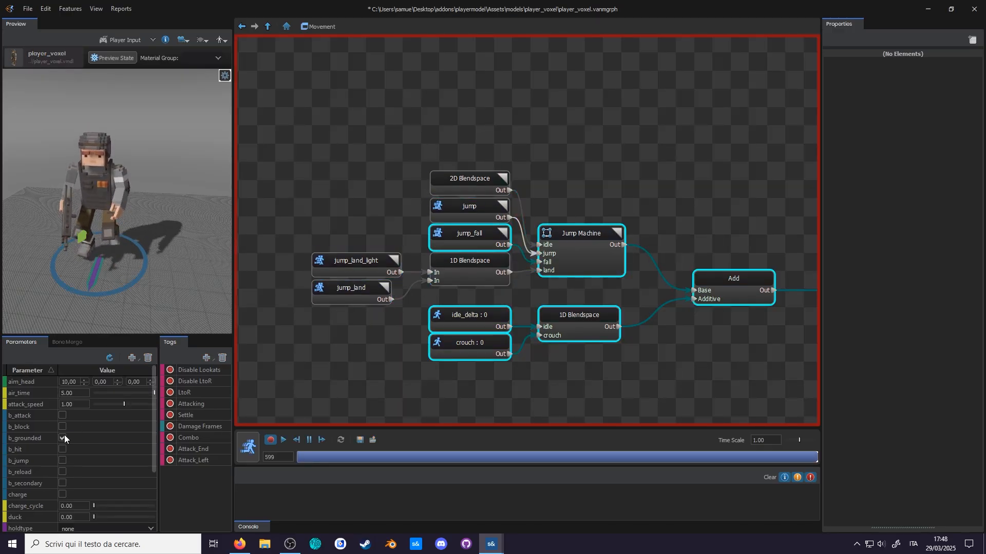
{"action": "left_click", "coordinate": [63, 435]}
{"action": "left_click", "coordinate": [64, 435]}
Step: Create an Add node and place it above the Jump Machine
{"action": "right_click", "coordinate": [647, 161]}
{"action": "mouse_move", "coordinate": [722, 167]}
{"action": "type", "text": "add"}
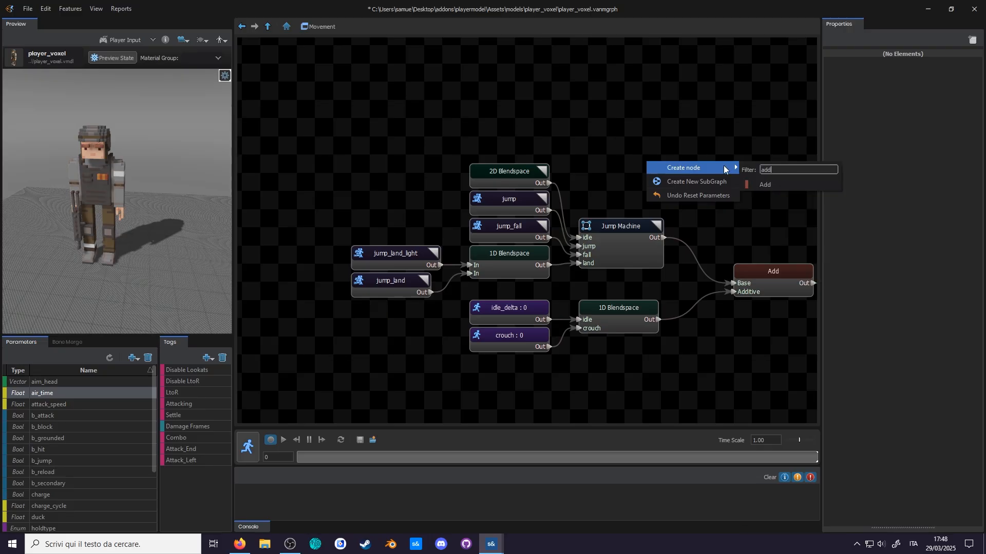
{"action": "left_click", "coordinate": [764, 185]}
{"action": "left_click_drag", "start_coordinate": [679, 173], "coordinate": [654, 172]}
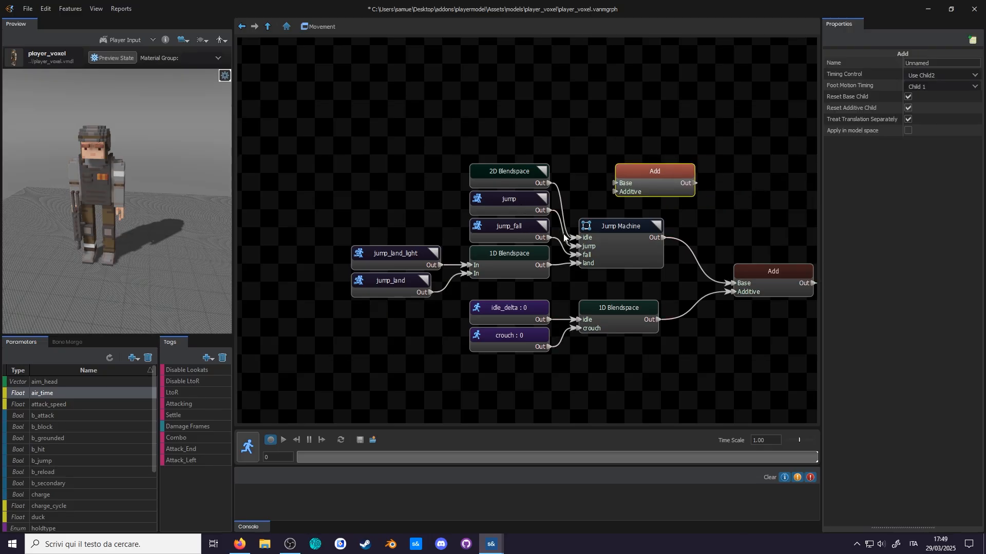
Step: Connect the new Add node to the Jump Machine's fall input and rearrange the fall and land nodes around it
{"action": "left_click_drag", "start_coordinate": [513, 226], "coordinate": [404, 227]}
{"action": "left_click_drag", "start_coordinate": [695, 183], "coordinate": [579, 254]}
{"action": "left_click_drag", "start_coordinate": [655, 175], "coordinate": [508, 231]}
{"action": "left_click_drag", "start_coordinate": [508, 254], "coordinate": [509, 264]}
{"action": "left_click_drag", "start_coordinate": [331, 263], "coordinate": [410, 293]}
{"action": "left_click_drag", "start_coordinate": [398, 281], "coordinate": [398, 291]}
{"action": "left_click", "coordinate": [421, 234]}
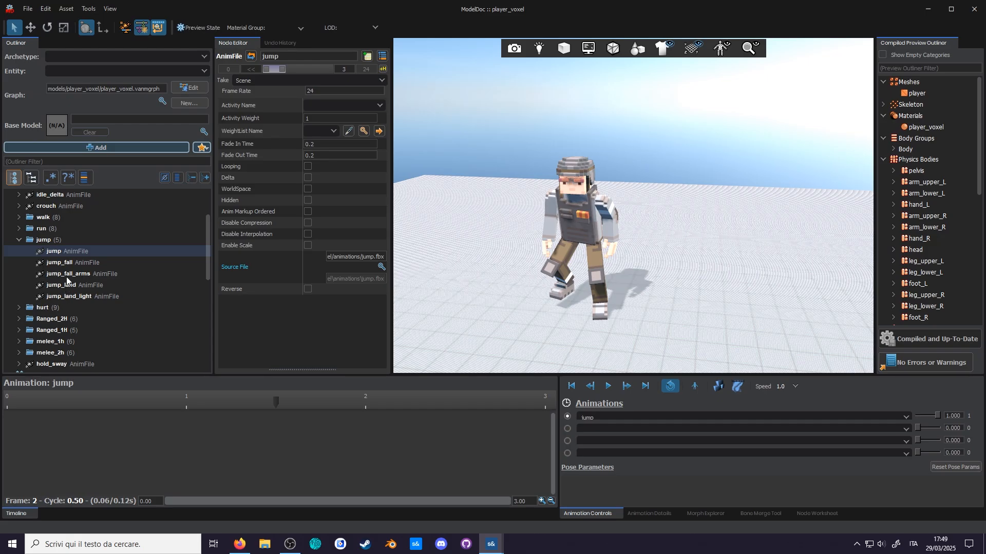
Step: In ModelDoc, add an AnimSubtract to the jump_fall_arms animation and set its Anim Name to jump_fall
{"action": "left_click", "coordinate": [69, 274]}
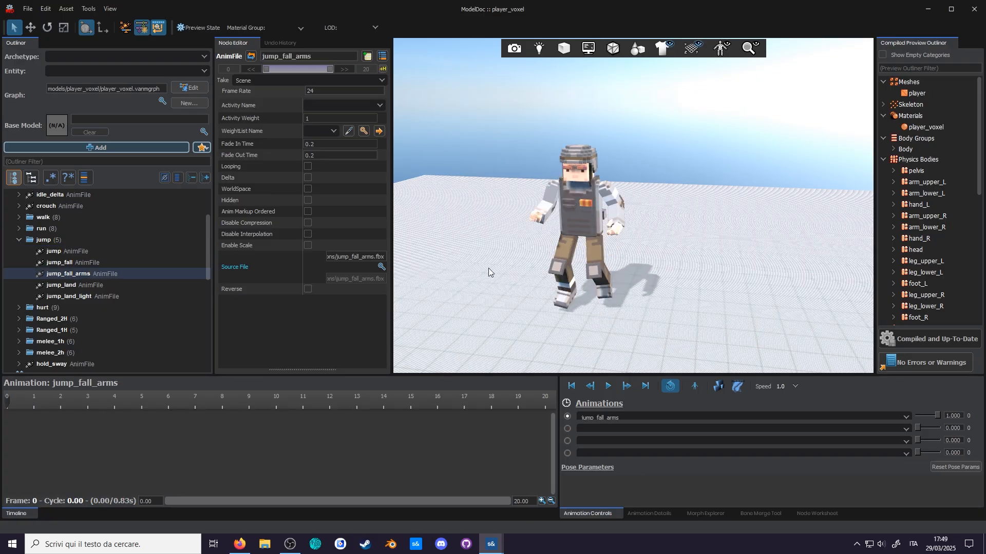
{"action": "right_click", "coordinate": [72, 272]}
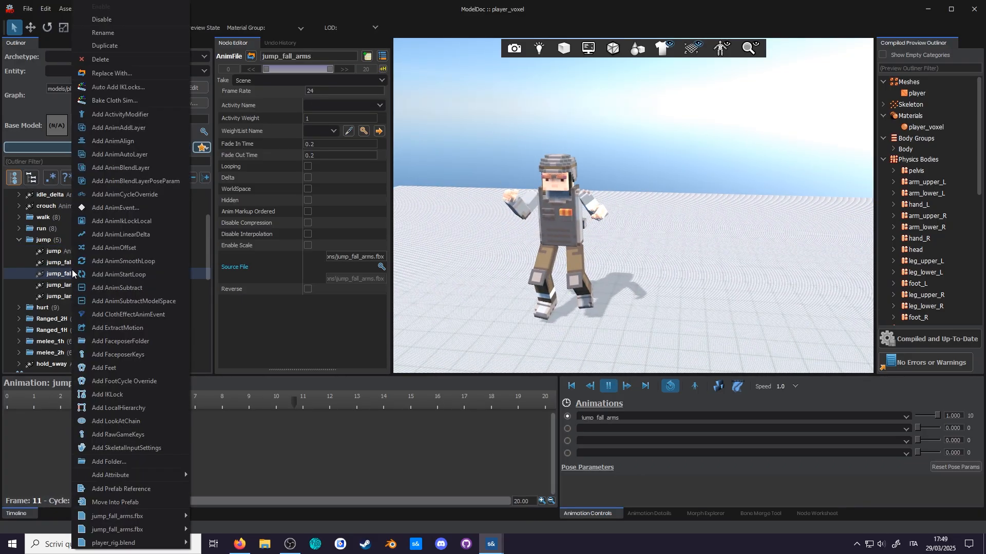
{"action": "left_click", "coordinate": [155, 286]}
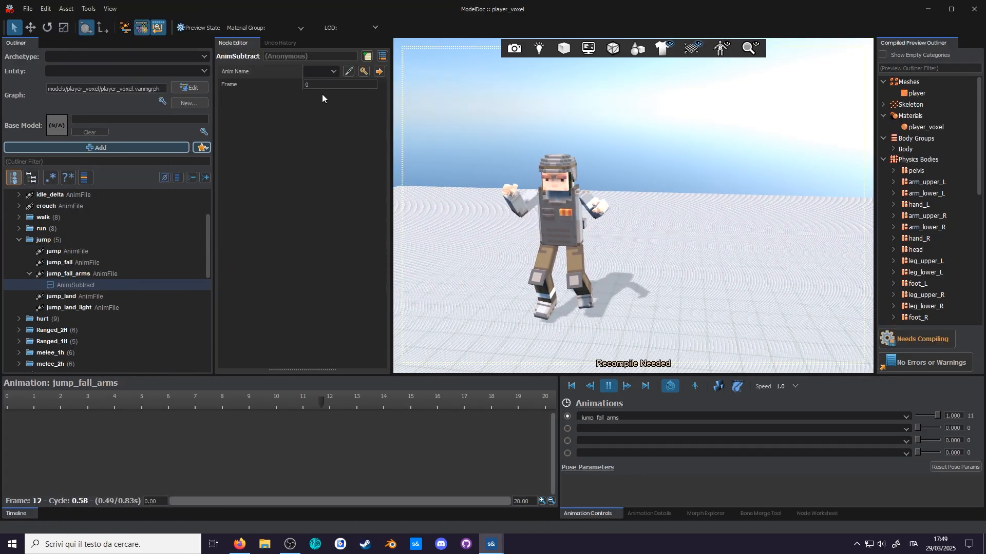
{"action": "left_click", "coordinate": [331, 72]}
{"action": "type", "text": "fa"}
{"action": "left_click", "coordinate": [318, 80]}
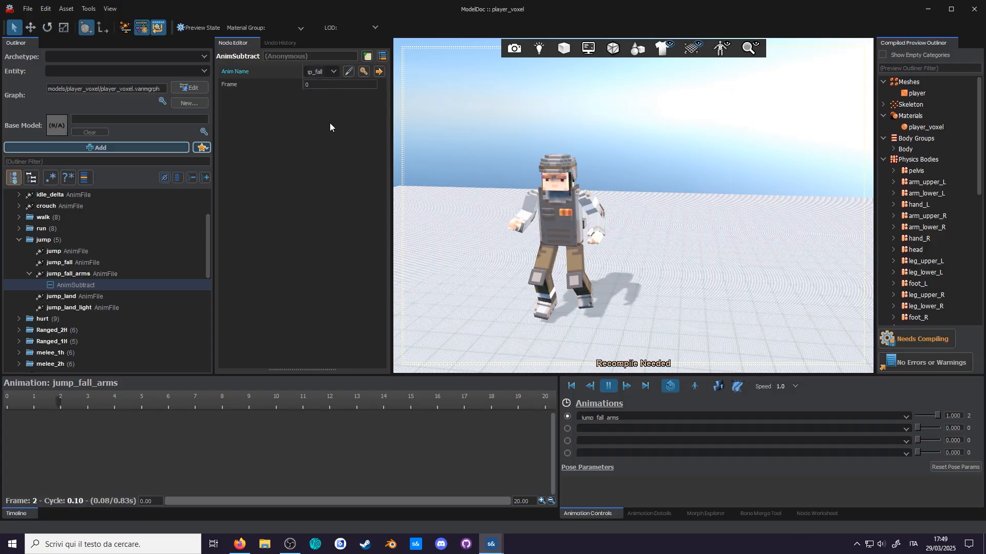
Step: Compile the player_voxel model in ModelDoc and switch back to the animation graph editor
{"action": "left_click", "coordinate": [909, 339]}
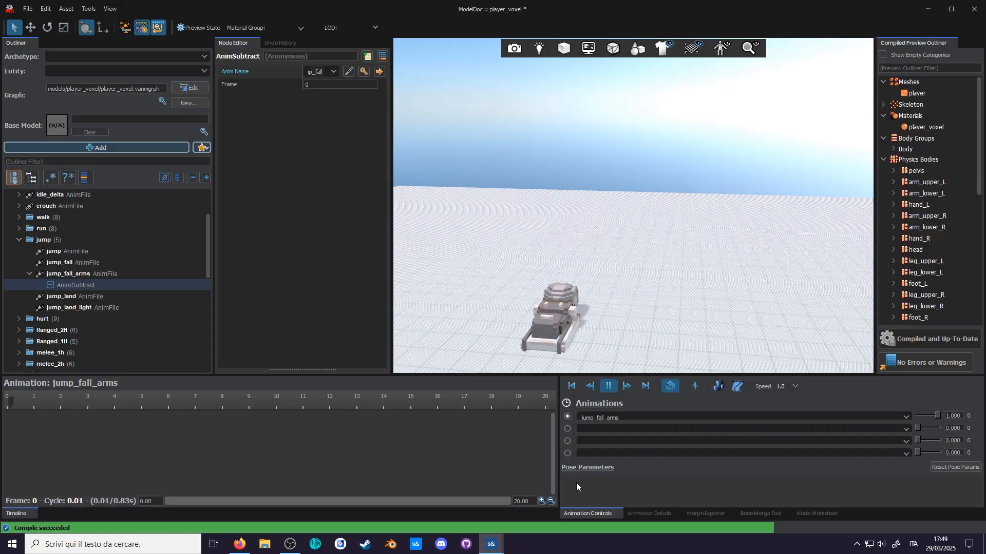
{"action": "mouse_move", "coordinate": [491, 545]}
{"action": "left_click", "coordinate": [511, 508]}
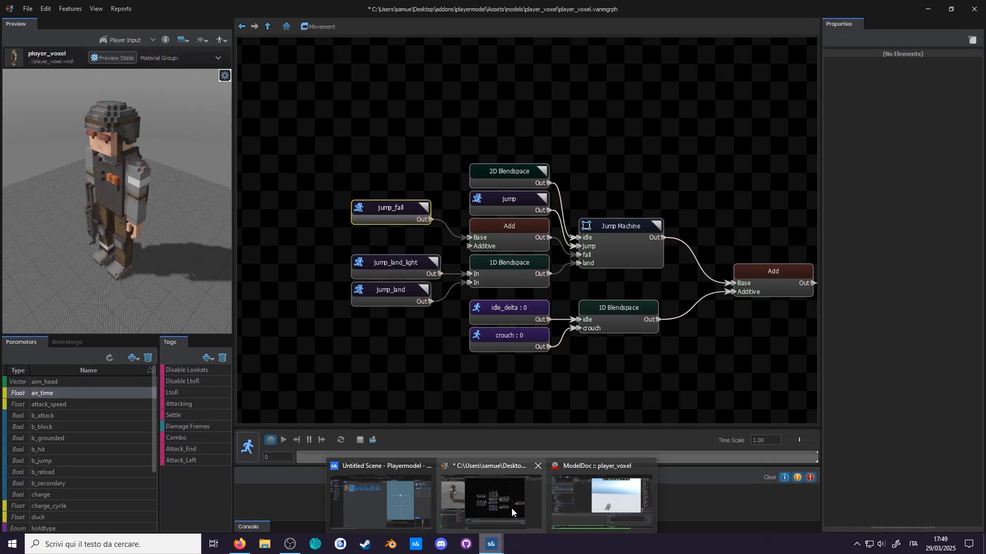
Step: Connect a jump_fall_arms Animation Clip with playback speed 0.3 to the Add node's Additive input and preview it by toggling b_grounded
{"action": "right_click", "coordinate": [406, 241]}
{"action": "mouse_move", "coordinate": [451, 245]}
{"action": "mouse_move", "coordinate": [561, 257]}
{"action": "left_click", "coordinate": [662, 258]}
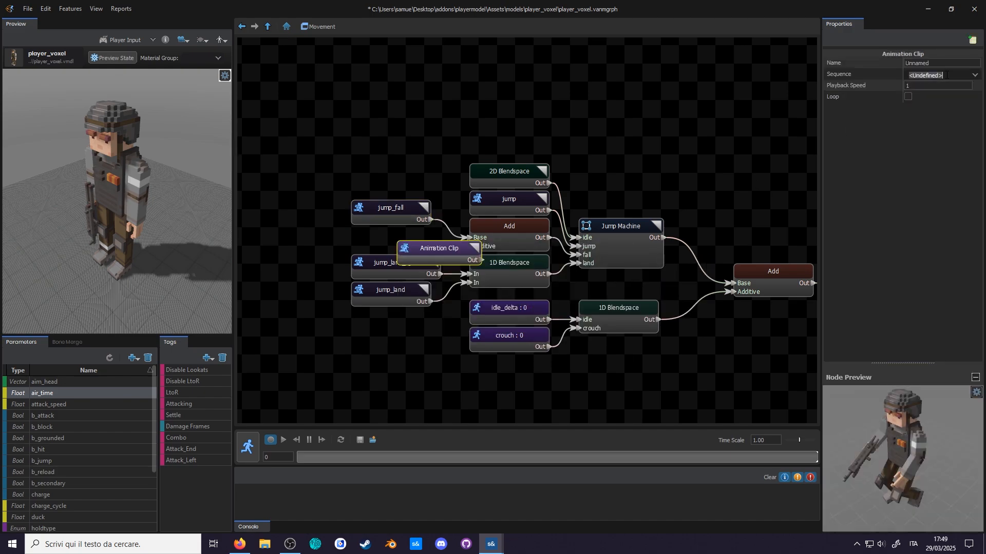
{"action": "left_click", "coordinate": [923, 91]}
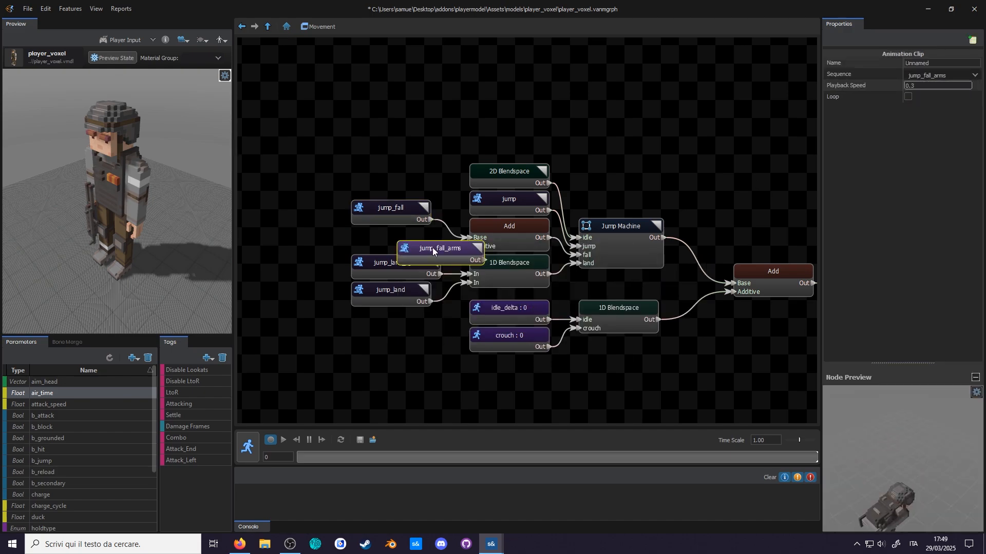
{"action": "left_click_drag", "start_coordinate": [448, 254], "coordinate": [402, 240]}
{"action": "left_click_drag", "start_coordinate": [476, 250], "coordinate": [470, 246]}
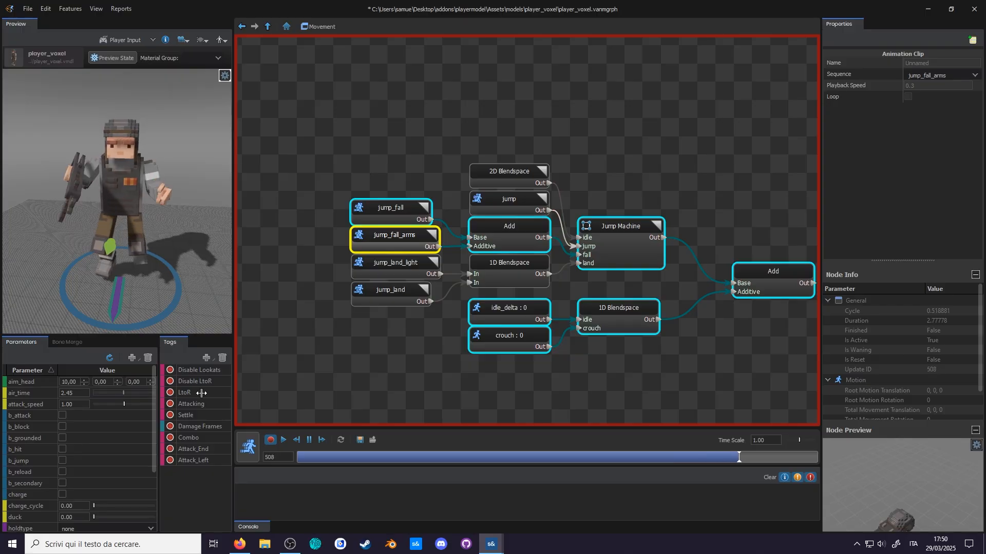
{"action": "left_click", "coordinate": [63, 439]}
{"action": "left_click", "coordinate": [62, 439]}
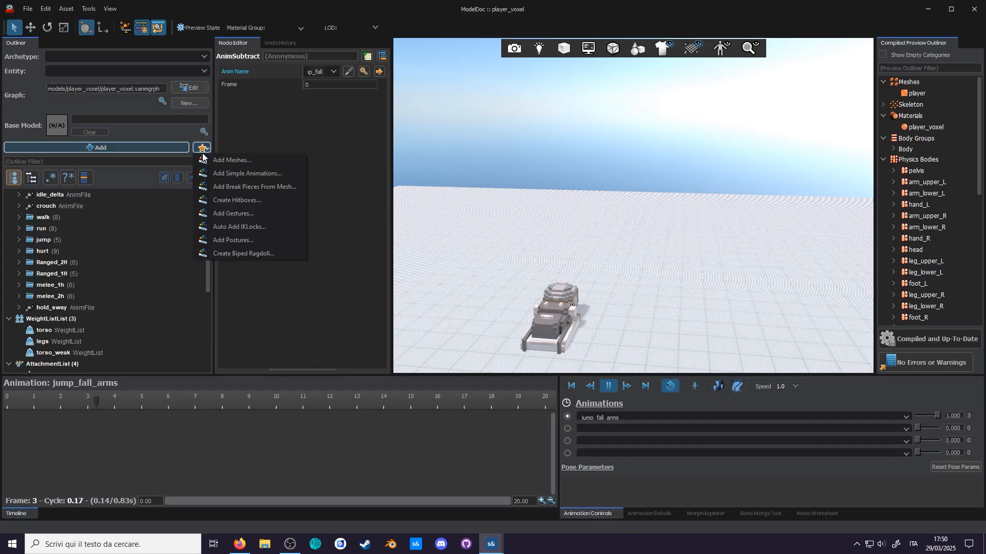
Step: In ModelDoc, import lean.fbx as a simple animation and collapse the jump folder
{"action": "left_click", "coordinate": [242, 169]}
{"action": "left_click", "coordinate": [135, 152]}
{"action": "double_click", "coordinate": [135, 155]}
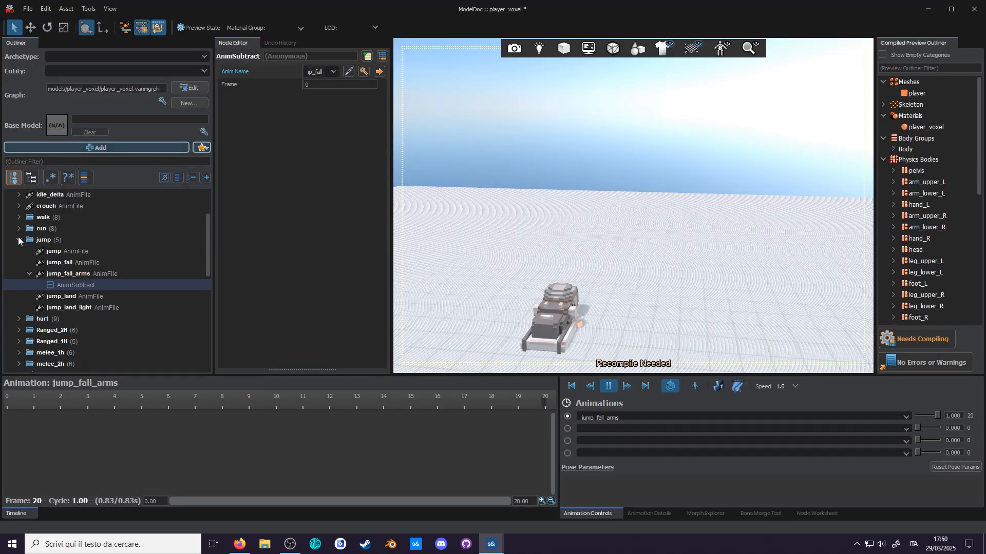
{"action": "left_click", "coordinate": [19, 239]}
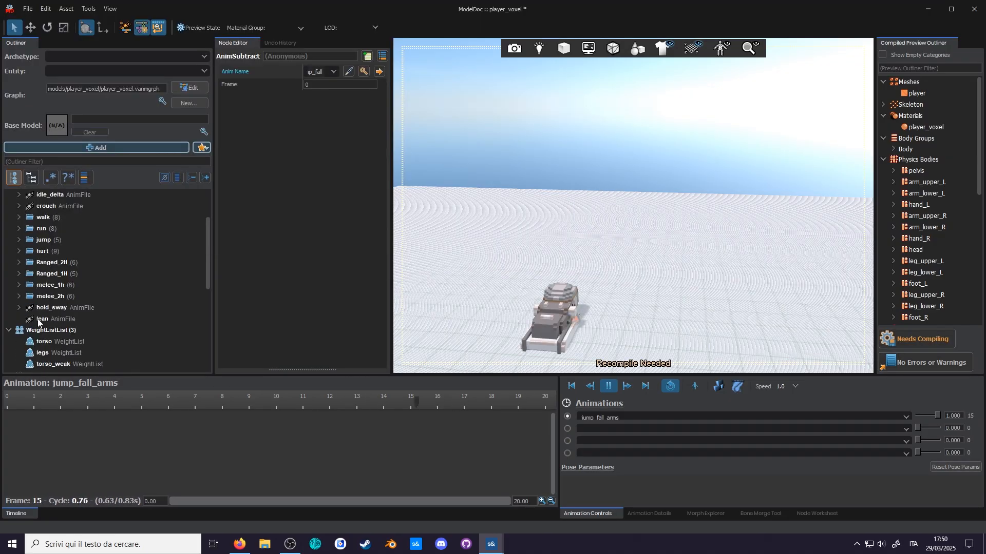
Step: Select the lean animation and scrub through its frames in the preview
{"action": "left_click", "coordinate": [38, 319]}
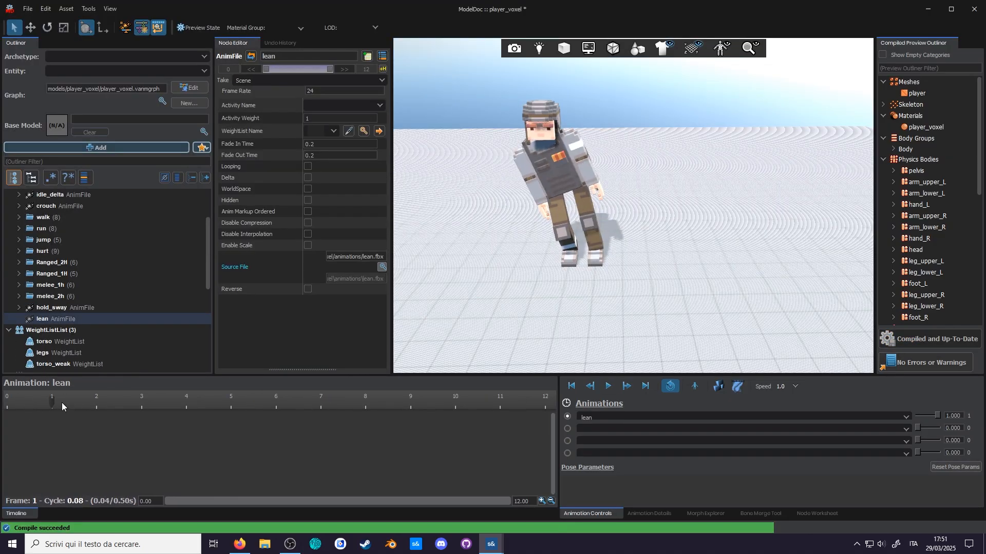
{"action": "left_click_drag", "start_coordinate": [62, 406], "coordinate": [277, 429]}
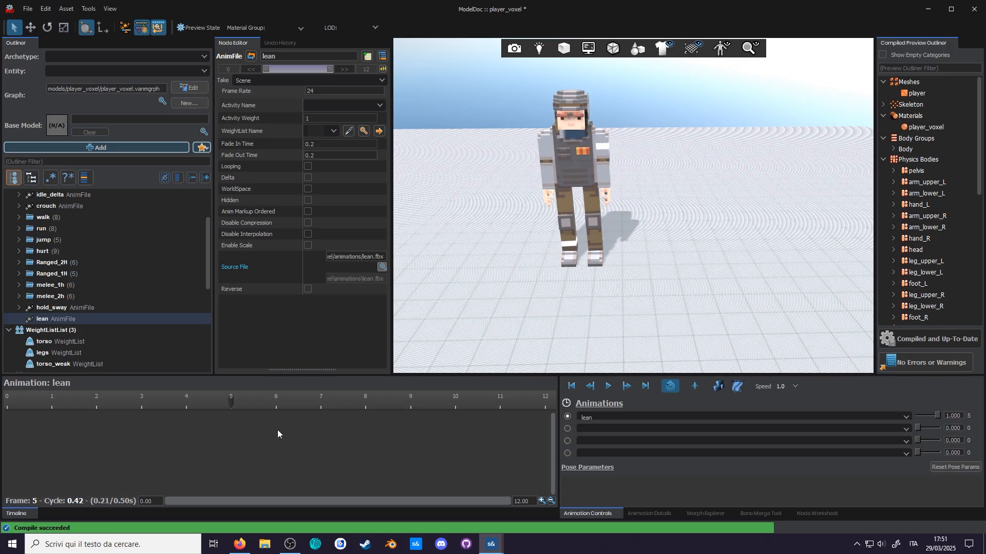
{"action": "right_click_drag", "start_coordinate": [562, 131], "coordinate": [598, 141]}
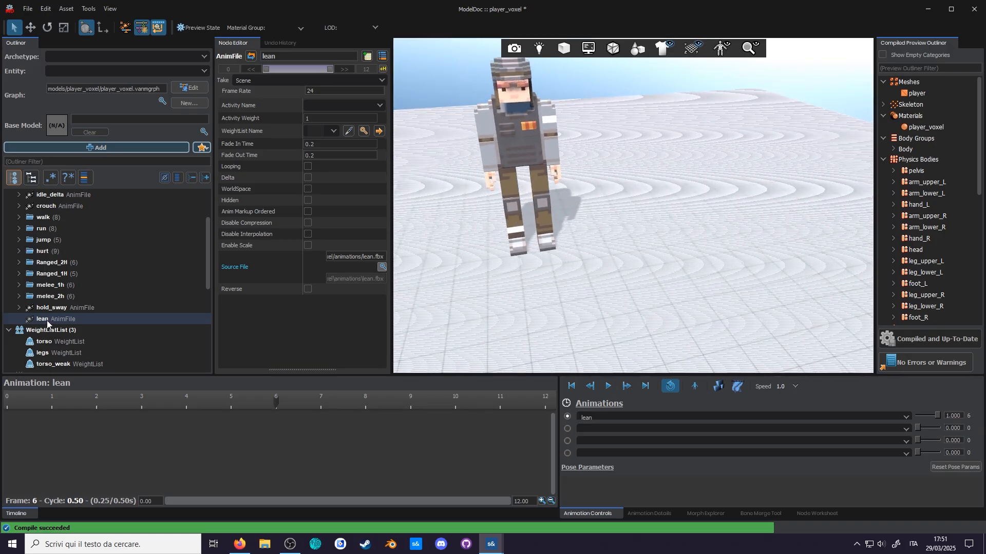
Step: Add an AnimSubtractModelSpace to the lean animation, set its Anim Name to lean, and compile the model
{"action": "right_click", "coordinate": [46, 320]}
{"action": "left_click", "coordinate": [77, 301]}
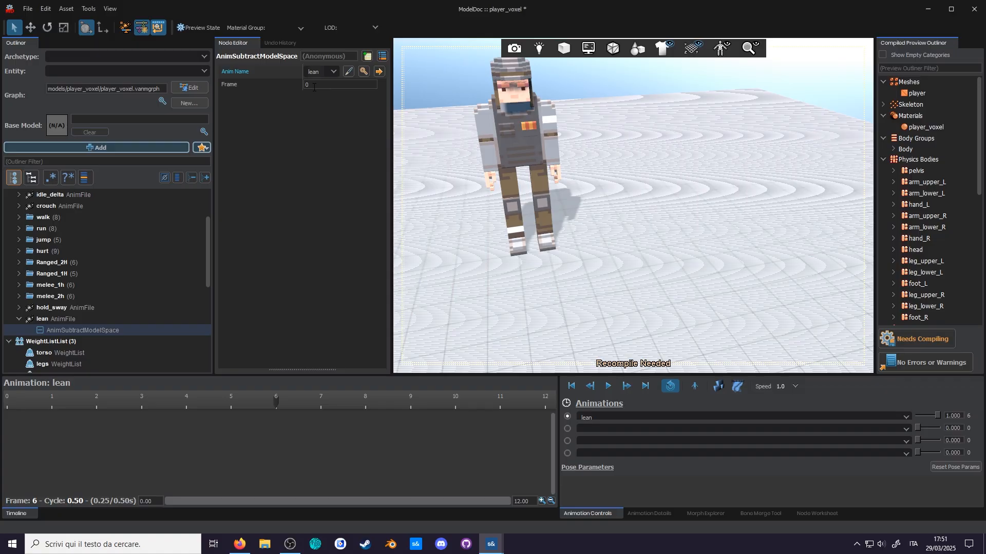
{"action": "left_click", "coordinate": [928, 354]}
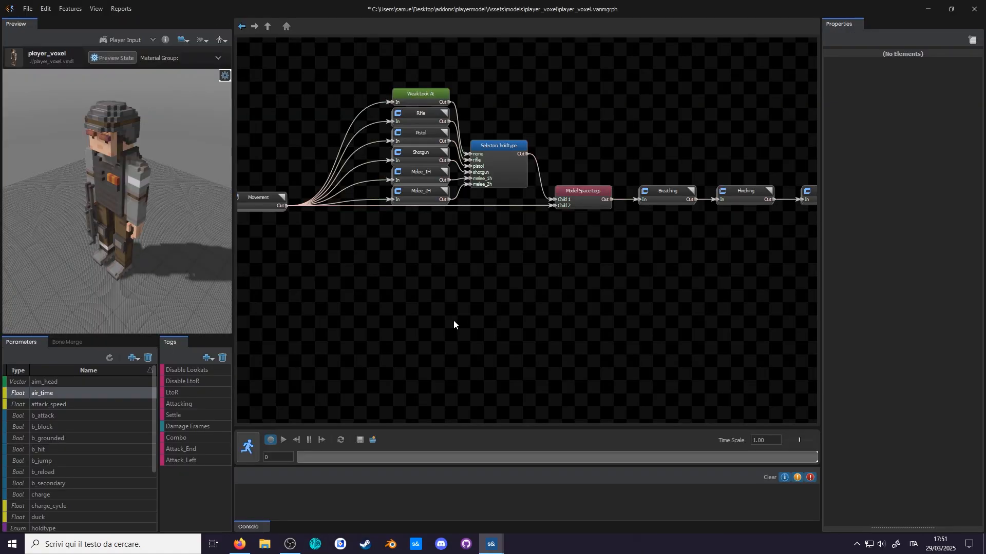
Step: In the animation graph's root level, create an Add node and insert it between Movement and Weak Look At
{"action": "middle_click_drag", "start_coordinate": [386, 300], "coordinate": [171, 321]}
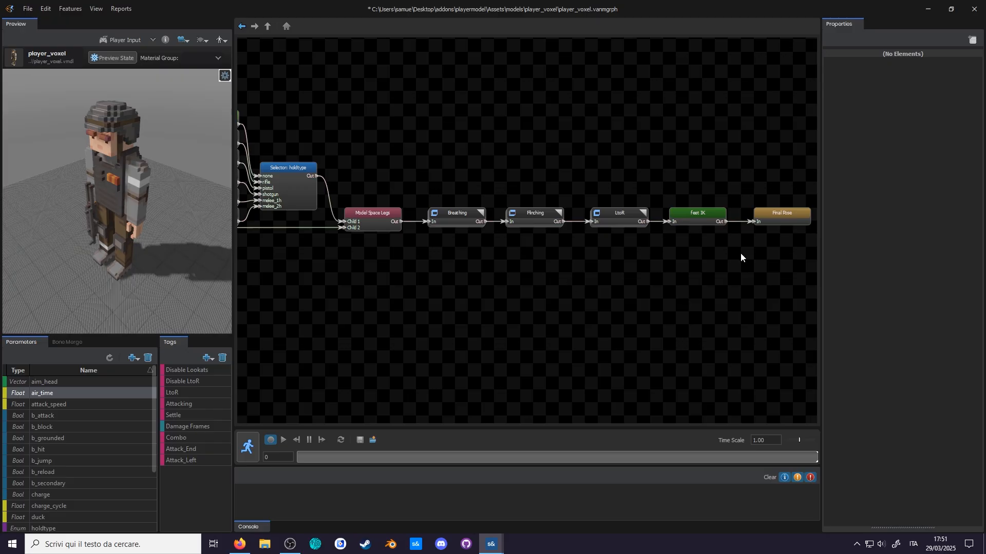
{"action": "middle_click_drag", "start_coordinate": [387, 281], "coordinate": [723, 321]}
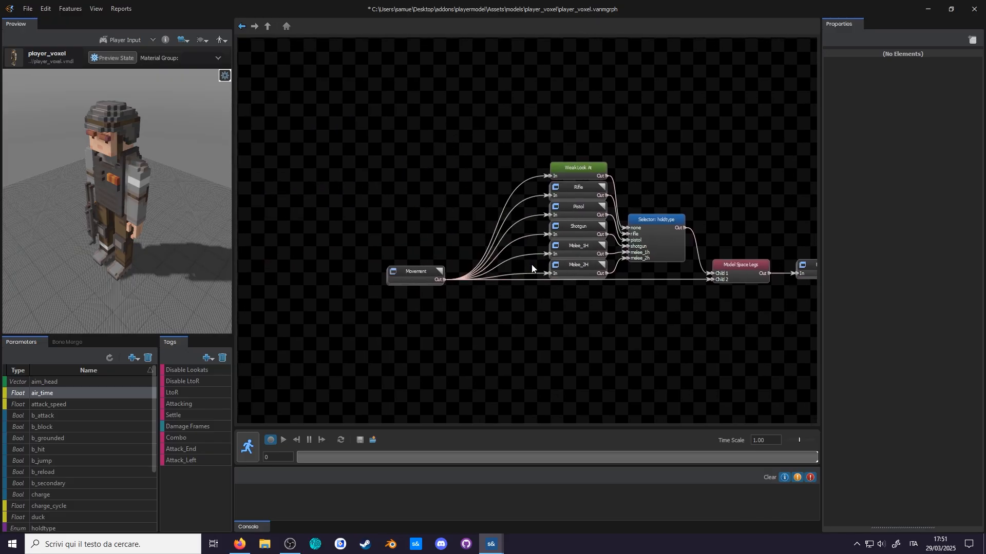
{"action": "scroll", "coordinate": [513, 181], "scroll_direction": "up", "scroll_amount": 2}
{"action": "left_click", "coordinate": [577, 165]}
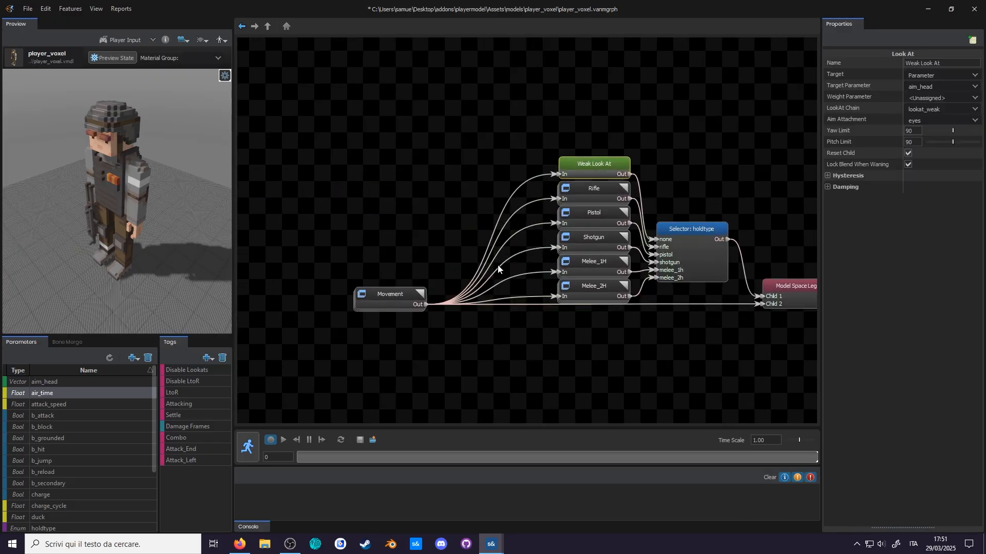
{"action": "middle_click_drag", "start_coordinate": [498, 265], "coordinate": [520, 286]}
{"action": "left_click", "coordinate": [468, 226]}
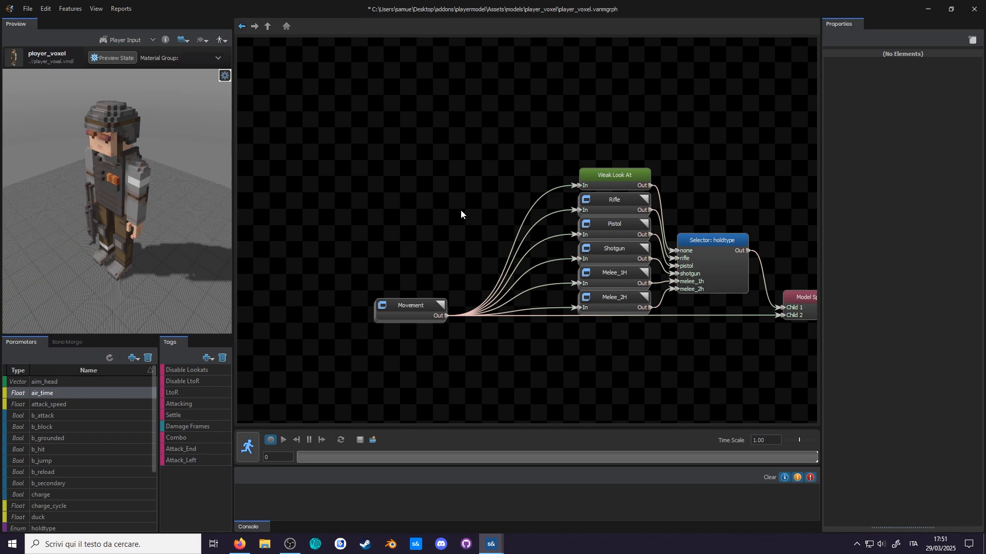
{"action": "right_click", "coordinate": [460, 210]}
{"action": "mouse_move", "coordinate": [475, 218]}
{"action": "type", "text": "add"}
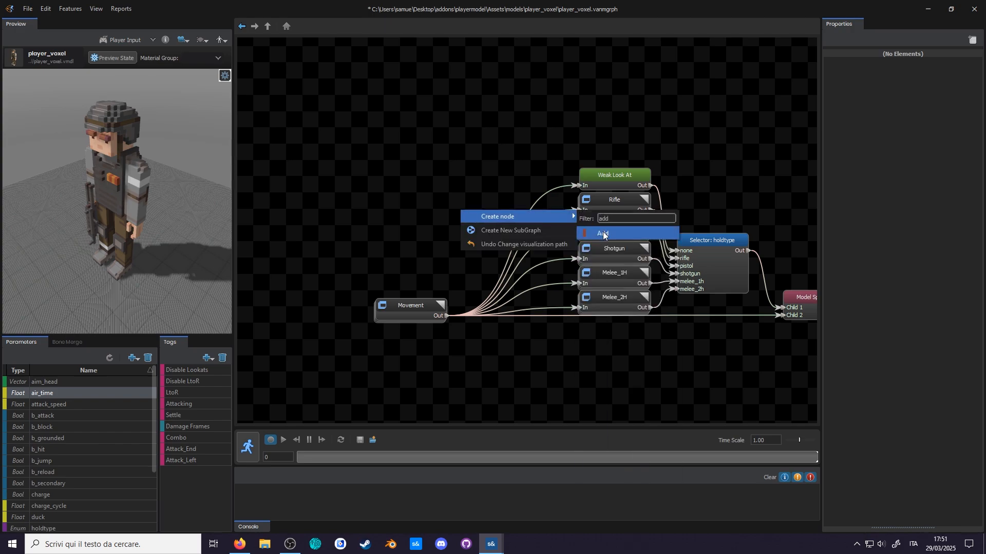
{"action": "left_click", "coordinate": [600, 234]}
{"action": "left_click_drag", "start_coordinate": [488, 232], "coordinate": [472, 203]}
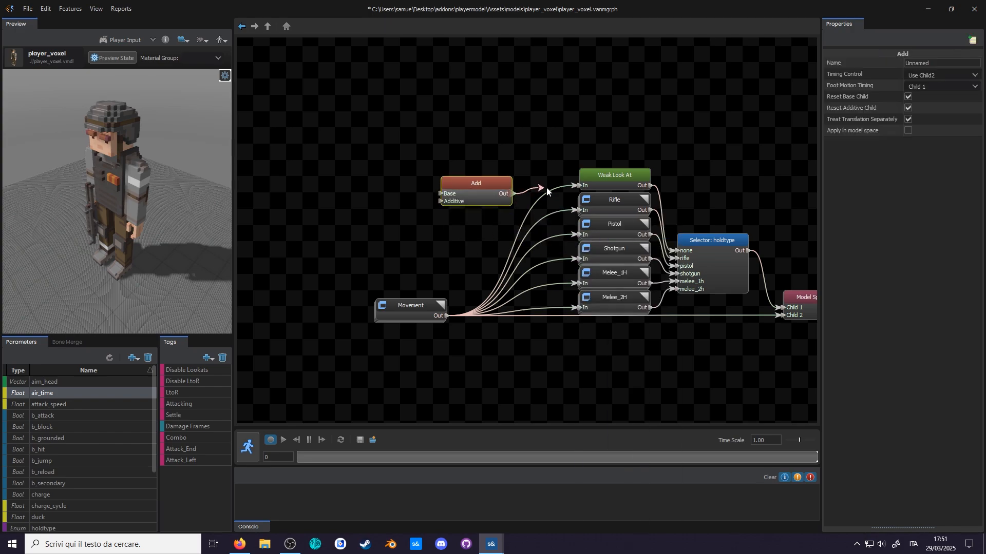
{"action": "left_click_drag", "start_coordinate": [547, 188], "coordinate": [581, 185]}
{"action": "left_click_drag", "start_coordinate": [498, 201], "coordinate": [498, 194]}
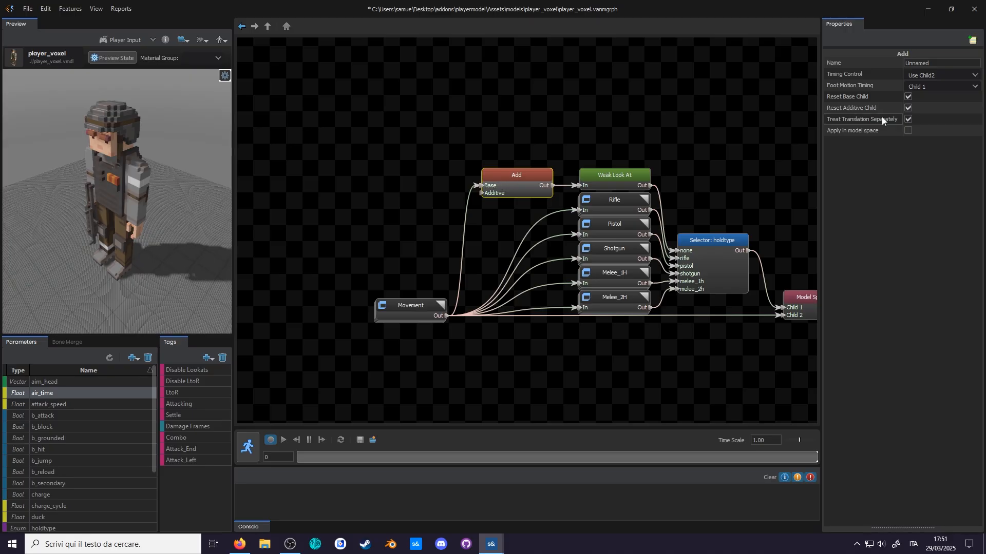
Step: Create an Animation Clip node for the lean sequence beside the new Add node
{"action": "right_click", "coordinate": [354, 218]}
{"action": "left_click", "coordinate": [586, 238]}
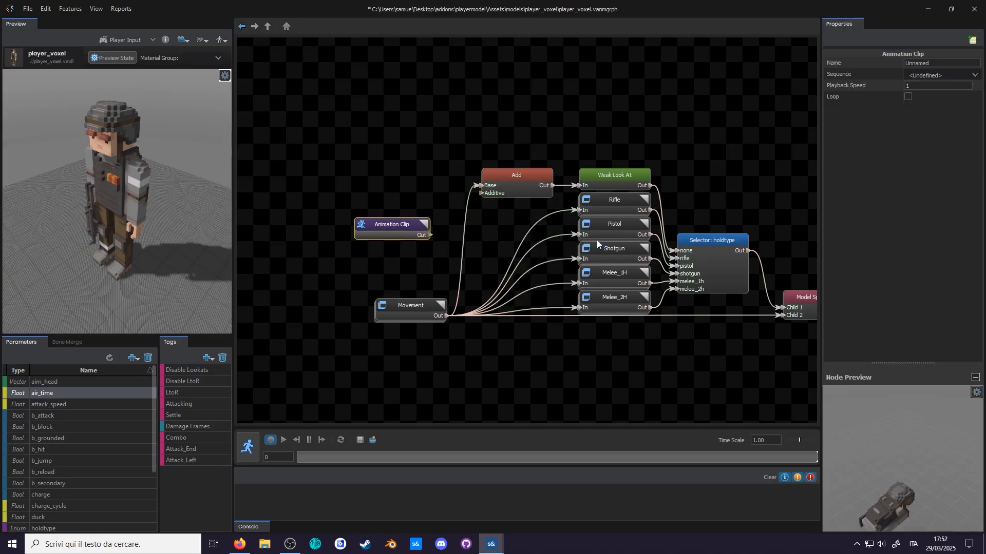
{"action": "left_click_drag", "start_coordinate": [389, 224], "coordinate": [417, 235]}
Step: Create a Cycle Control node and wire the lean clip through it into the Add node's Additive input
{"action": "right_click", "coordinate": [450, 233]}
{"action": "left_click", "coordinate": [611, 257]}
{"action": "left_click_drag", "start_coordinate": [380, 226], "coordinate": [402, 204]}
{"action": "left_click_drag", "start_coordinate": [455, 202], "coordinate": [481, 193]}
{"action": "left_click", "coordinate": [355, 197]}
{"action": "left_click_drag", "start_coordinate": [404, 201], "coordinate": [403, 194], "text": "shift"}
Step: Create a float parameter named lean with default value 0.5, minimum 0 and maximum 1
{"action": "left_click", "coordinate": [134, 358]}
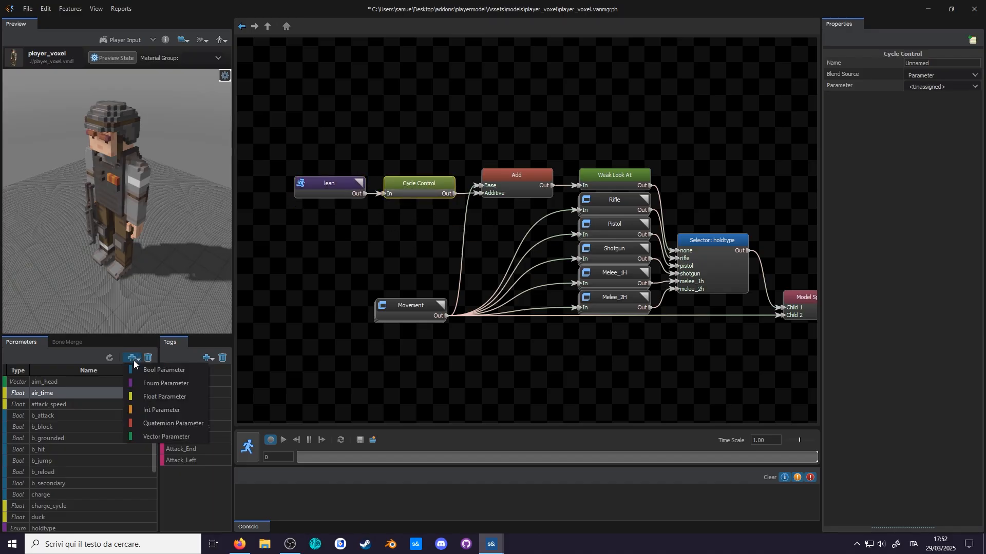
{"action": "left_click", "coordinate": [146, 397]}
{"action": "type", "text": "lean"}
{"action": "key", "text": "Return"}
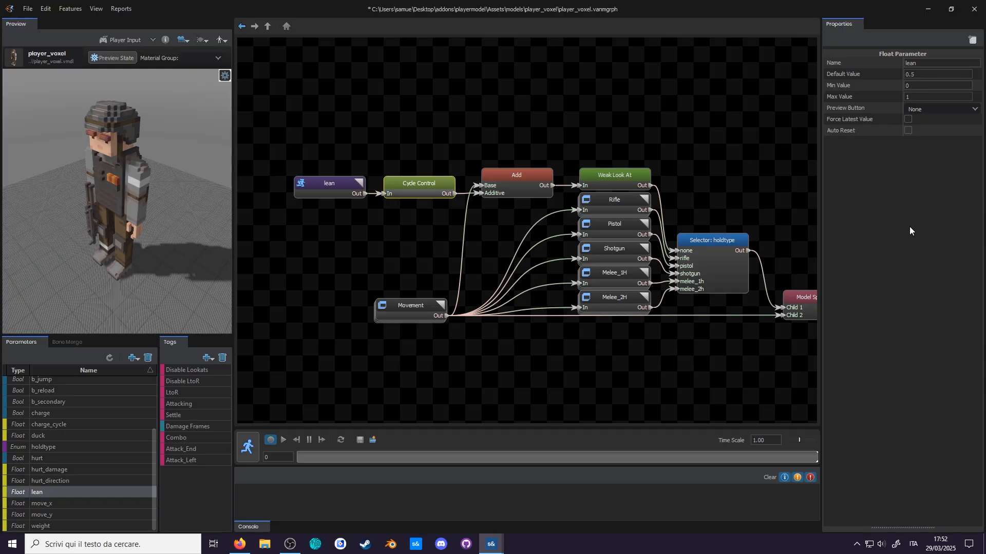
Step: Assign the lean parameter to the Cycle Control node and align it between the clip and the Add node
{"action": "left_click", "coordinate": [420, 188]}
{"action": "left_click_drag", "start_coordinate": [421, 197], "coordinate": [413, 196]}
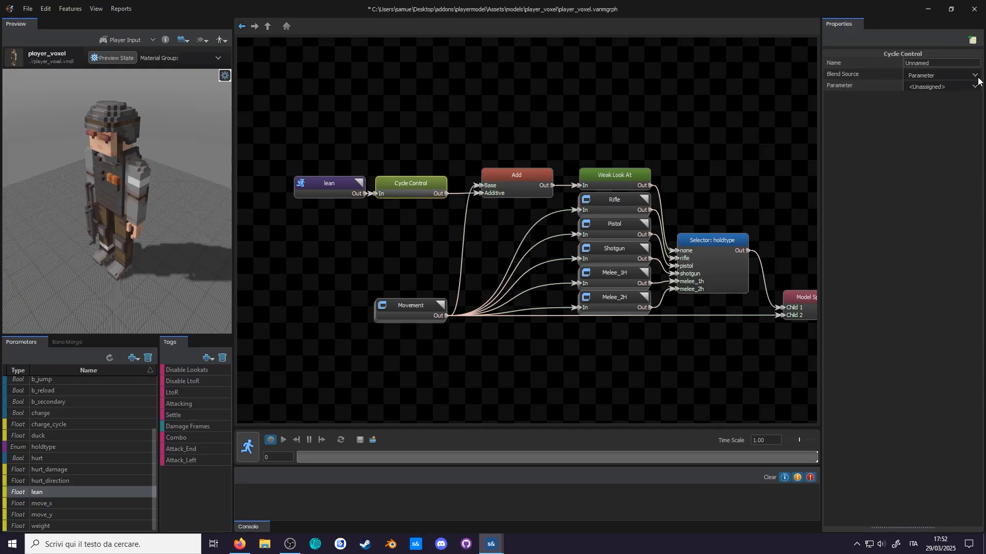
{"action": "left_click", "coordinate": [935, 163]}
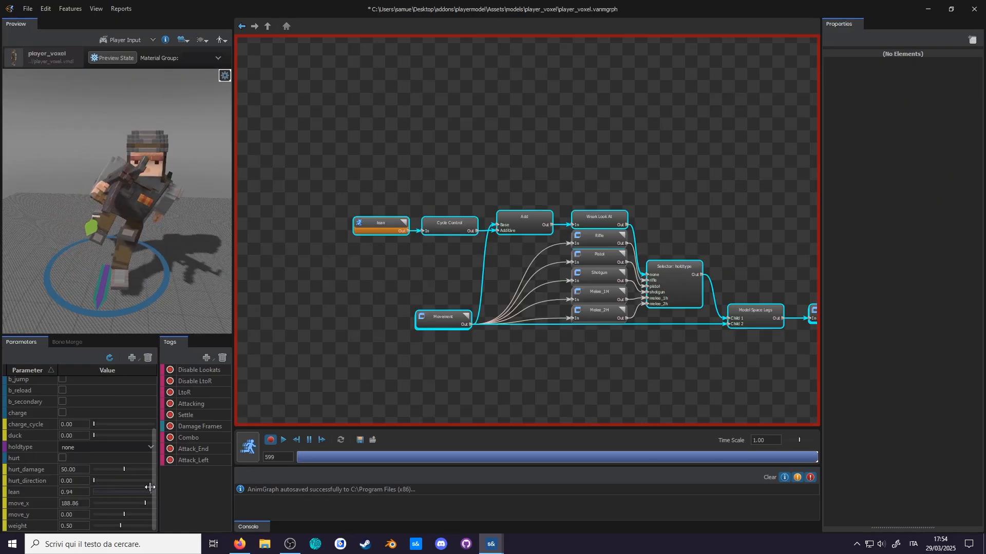
Step: Set holdtype to rifle in the live preview to check the lean with a weapon
{"action": "left_click", "coordinate": [90, 449]}
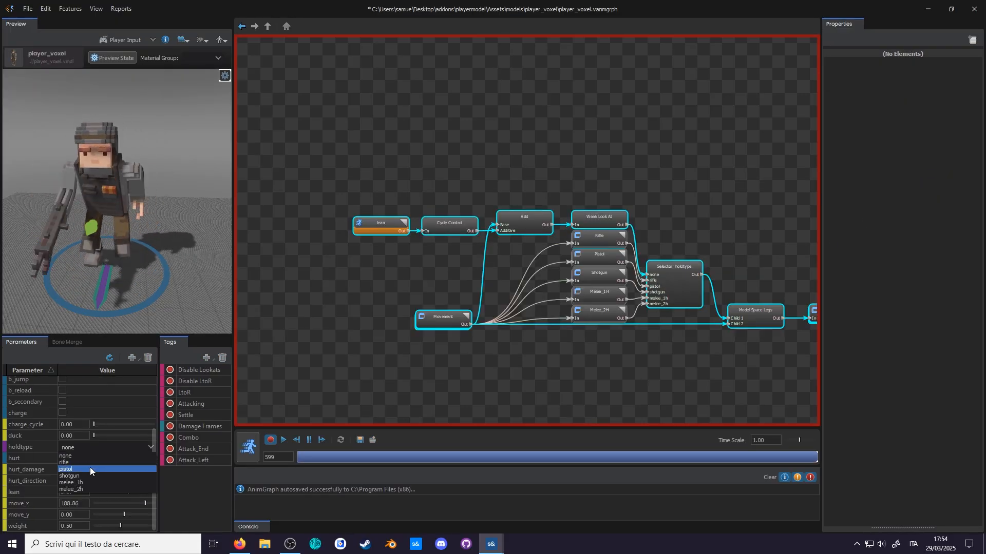
{"action": "left_click", "coordinate": [87, 462]}
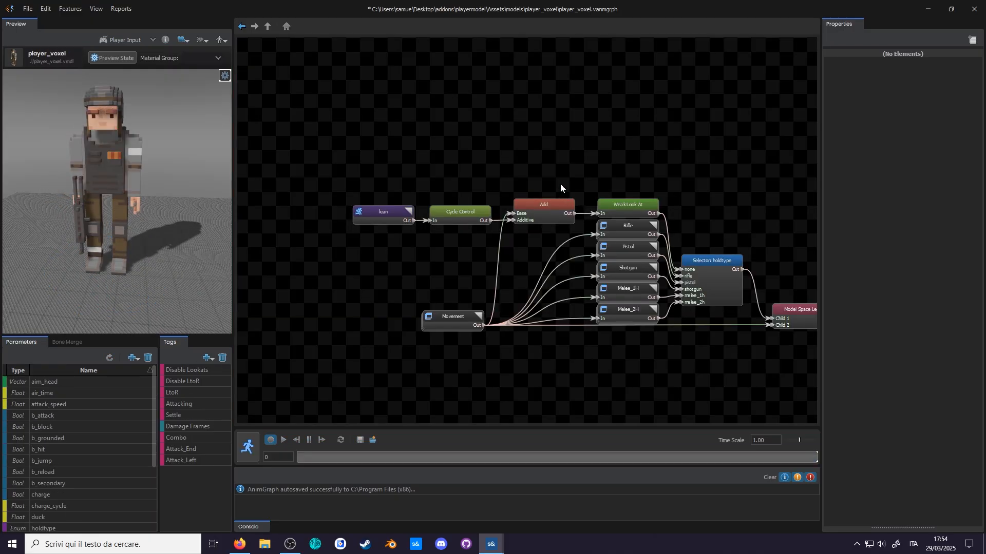
Step: Group the lean clip, Cycle Control and Add nodes and name the group lean
{"action": "left_click_drag", "start_coordinate": [559, 184], "coordinate": [402, 226]}
{"action": "right_click", "coordinate": [540, 212]}
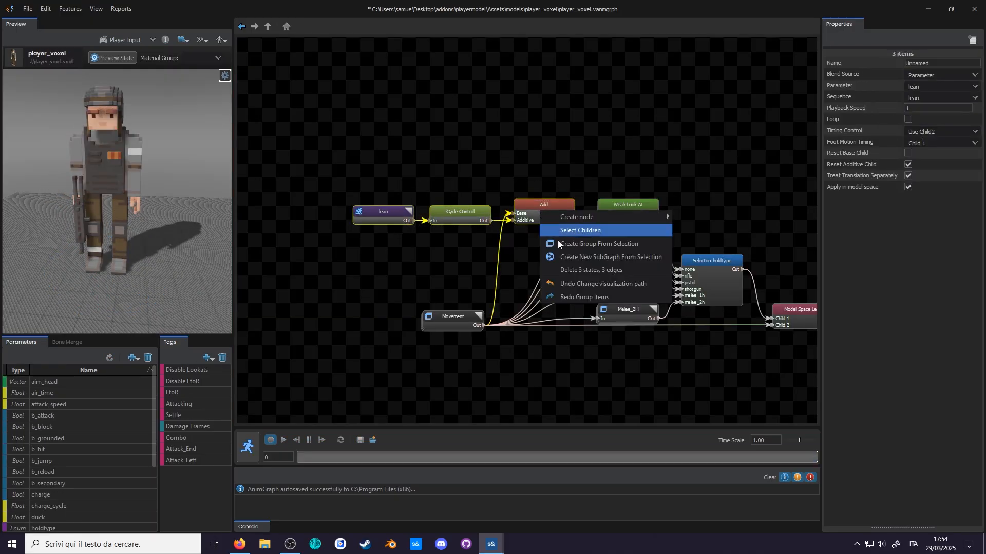
{"action": "left_click", "coordinate": [574, 242]}
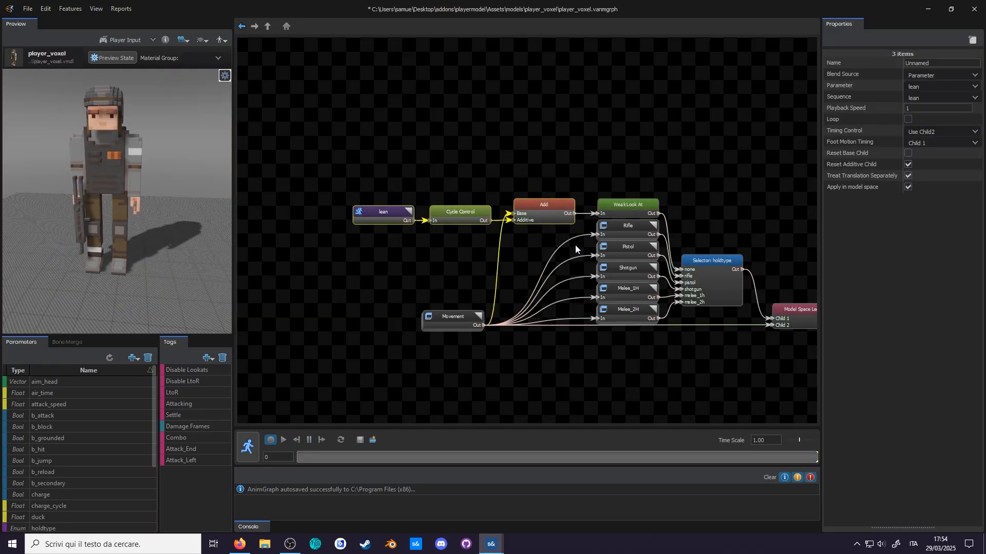
{"action": "double_click", "coordinate": [920, 65]}
{"action": "type", "text": "lean"}
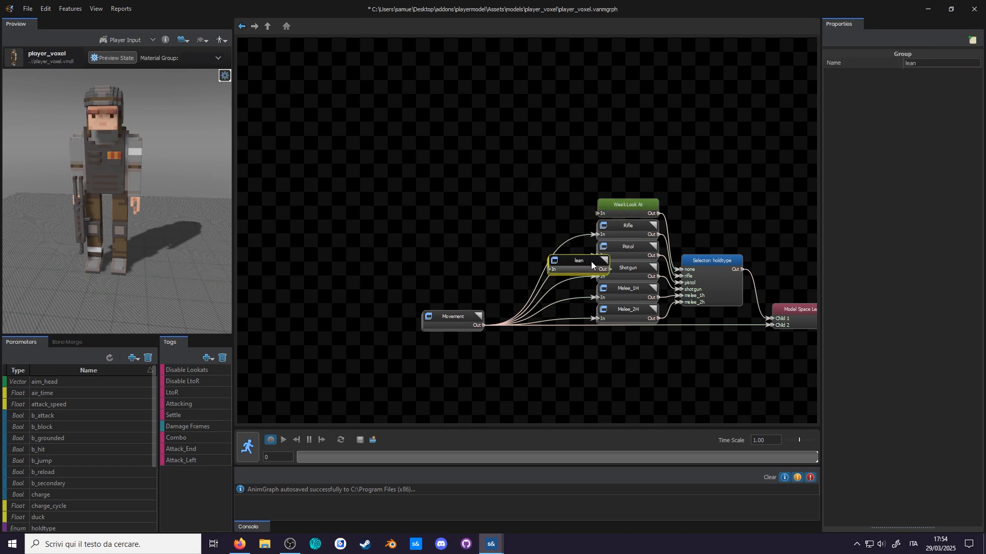
Step: Undo the grouping of the lean nodes
{"action": "key", "text": "ctrl+z"}
{"action": "key", "text": "ctrl+z"}
{"action": "key", "text": "ctrl+z"}
{"action": "key", "text": "ctrl+z"}
{"action": "key", "text": "ctrl+z"}
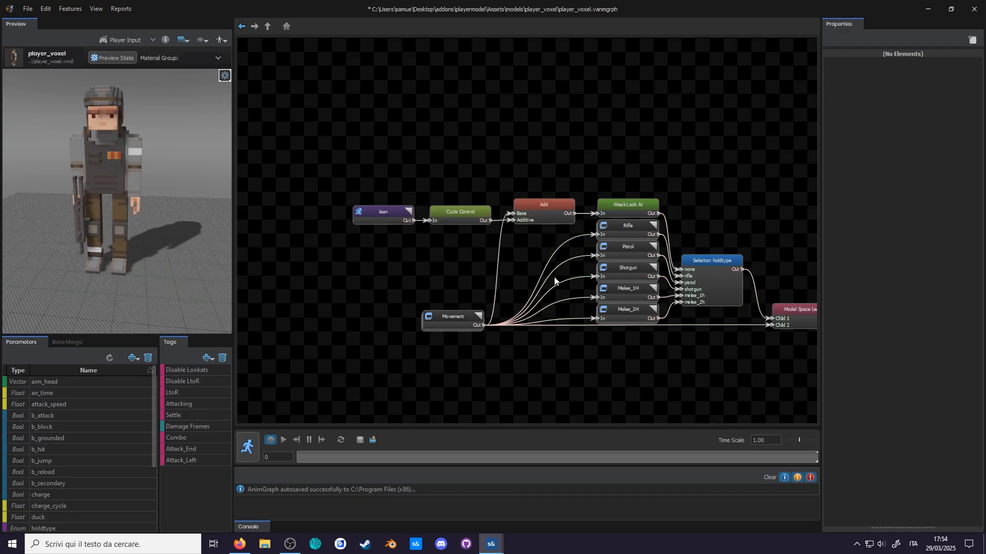
Step: Create a new subgraph from the lean clip, Cycle Control and Add nodes, saving its file as lean
{"action": "scroll", "coordinate": [549, 314], "scroll_direction": "up", "scroll_amount": 1}
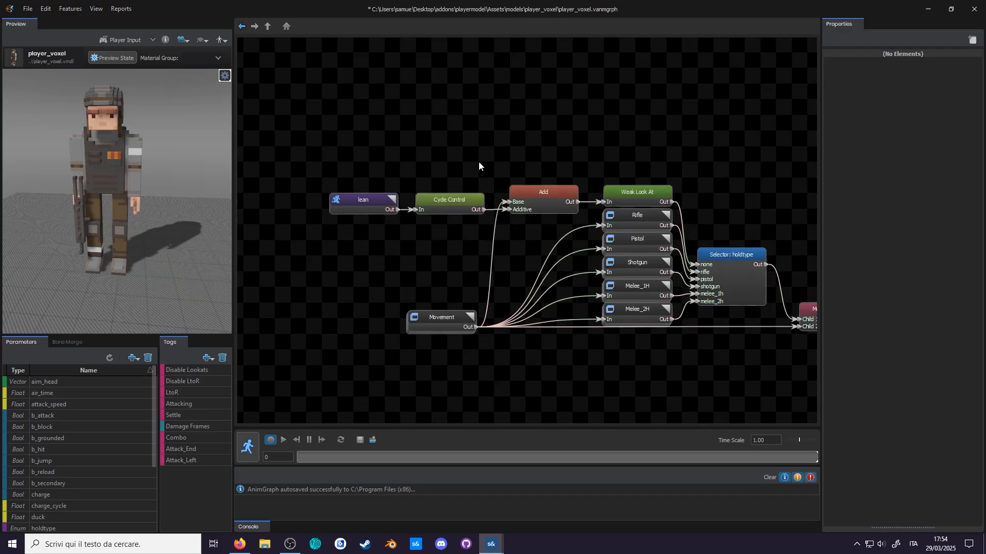
{"action": "left_click_drag", "start_coordinate": [545, 155], "coordinate": [359, 245]}
{"action": "right_click", "coordinate": [547, 203]}
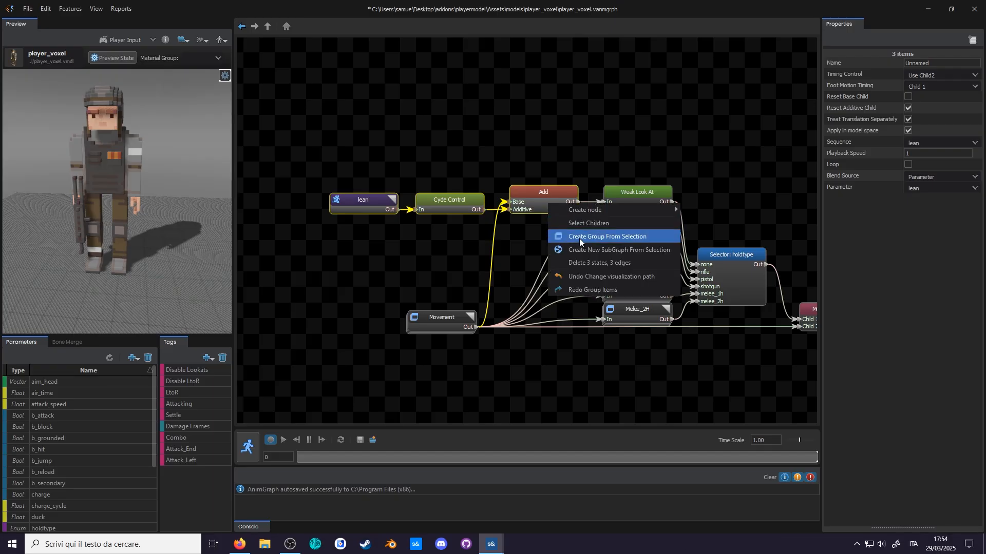
{"action": "left_click", "coordinate": [583, 250]}
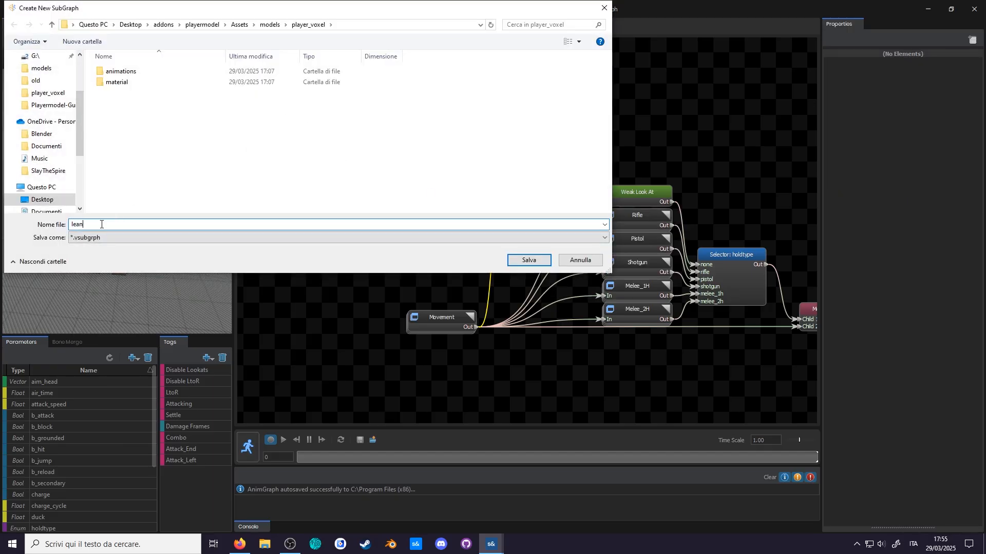
{"action": "key", "text": "Return"}
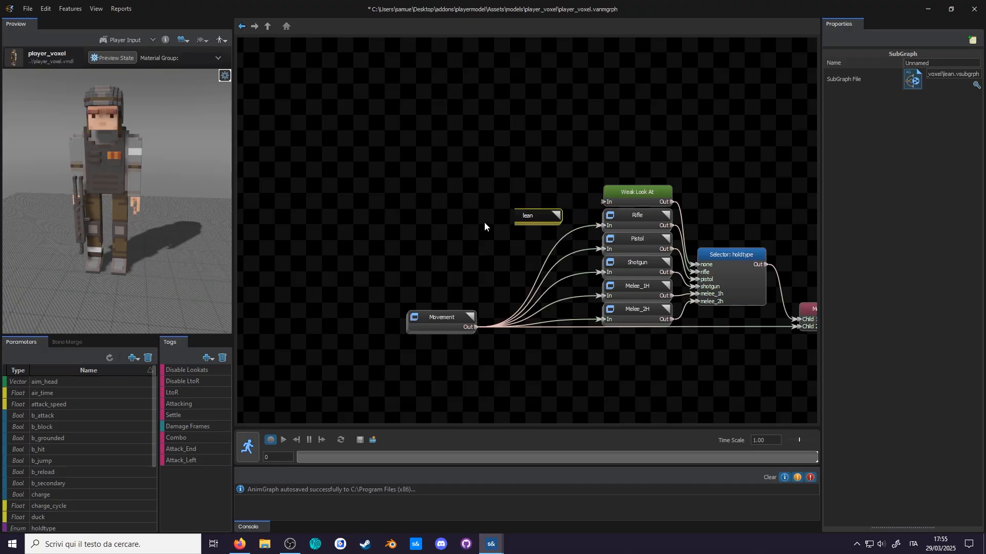
Step: Inside the lean subgraph, route Group Input into the Add node's base and the Add node's result into Group Output
{"action": "double_click", "coordinate": [488, 218]}
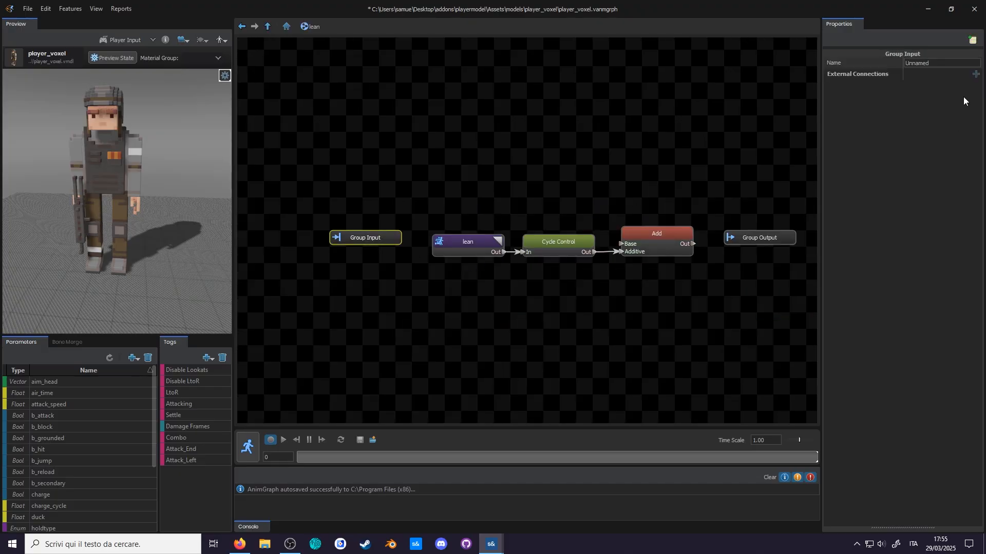
{"action": "left_click_drag", "start_coordinate": [392, 242], "coordinate": [667, 216]}
{"action": "left_click_drag", "start_coordinate": [696, 223], "coordinate": [725, 248]}
{"action": "left_click_drag", "start_coordinate": [747, 238], "coordinate": [747, 214]}
{"action": "left_click", "coordinate": [271, 27]}
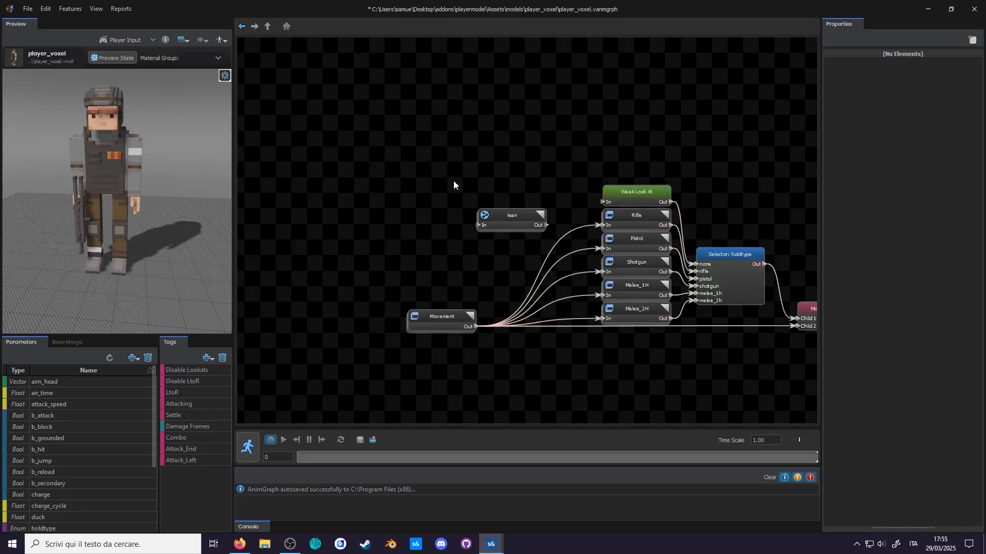
Step: Connect lean to Weak Look At, and insert a copy in the Rifle group between Arm Mask and Aim Matrix
{"action": "left_click_drag", "start_coordinate": [580, 200], "coordinate": [601, 202]}
{"action": "left_click_drag", "start_coordinate": [510, 216], "coordinate": [541, 193]}
{"action": "key", "text": "ctrl+c"}
{"action": "double_click", "coordinate": [636, 216]}
{"action": "key", "text": "ctrl+v"}
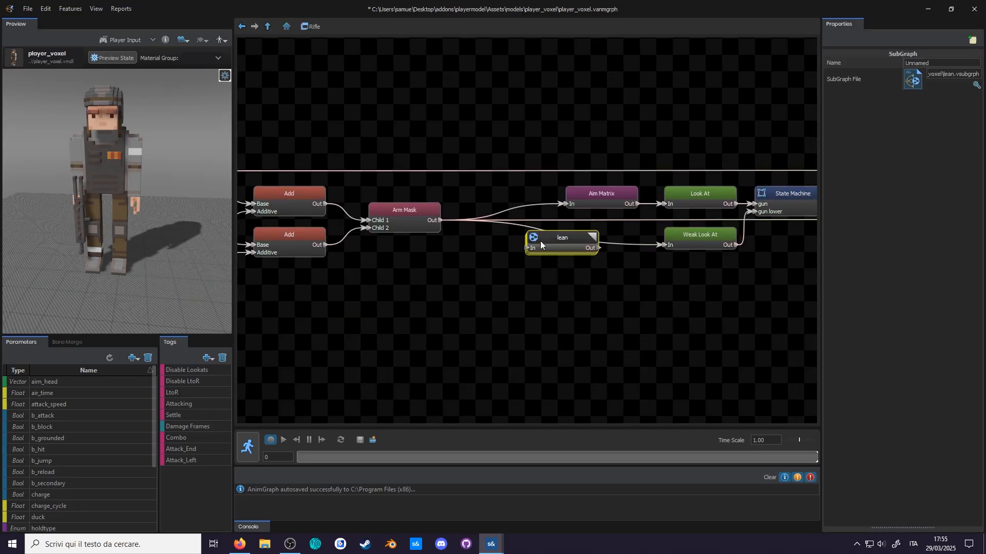
{"action": "left_click_drag", "start_coordinate": [540, 242], "coordinate": [466, 241]}
{"action": "left_click_drag", "start_coordinate": [441, 220], "coordinate": [450, 245]}
{"action": "left_click_drag", "start_coordinate": [522, 245], "coordinate": [565, 204]}
Step: Insert a copy of lean in the Pistol group, between Arm Mask and both Aim Matrix and Weak Look At
{"action": "left_click", "coordinate": [268, 27]}
{"action": "double_click", "coordinate": [636, 237]}
{"action": "key", "text": "ctrl+v"}
{"action": "left_click_drag", "start_coordinate": [495, 299], "coordinate": [595, 280]}
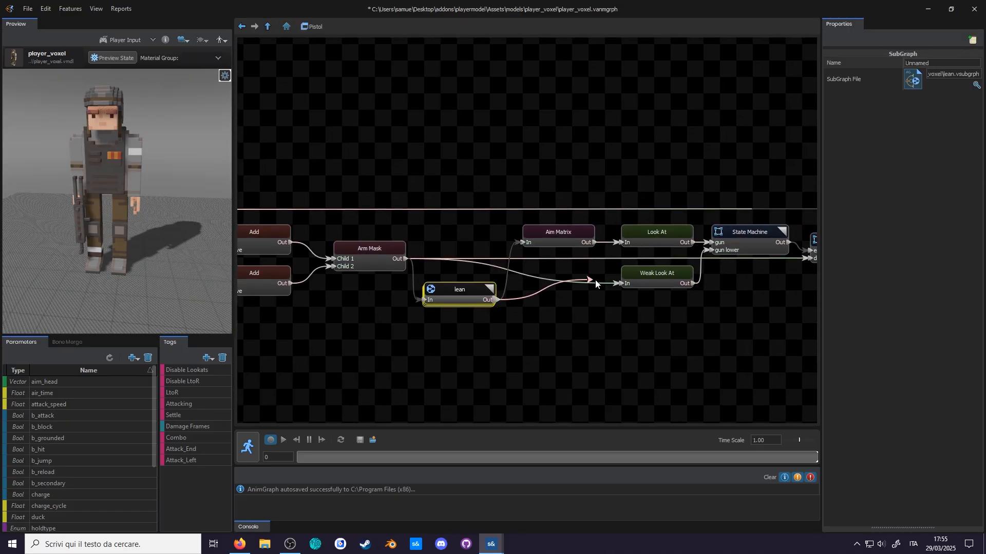
Step: Paste the lean subgraph into the Shotgun group and wire it in ahead of the aiming nodes
{"action": "left_click", "coordinate": [268, 26]}
{"action": "double_click", "coordinate": [635, 260]}
{"action": "key", "text": "ctrl+v"}
{"action": "left_click_drag", "start_coordinate": [430, 237], "coordinate": [440, 270]}
{"action": "left_click_drag", "start_coordinate": [510, 270], "coordinate": [554, 221]}
{"action": "left_click_drag", "start_coordinate": [510, 271], "coordinate": [653, 238]}
{"action": "left_click_drag", "start_coordinate": [496, 271], "coordinate": [497, 242]}
Step: Paste the lean subgraph into the Melee_1H group and position it in the node chain
{"action": "left_click", "coordinate": [268, 27]}
{"action": "double_click", "coordinate": [636, 282]}
{"action": "key", "text": "ctrl+v"}
{"action": "left_click_drag", "start_coordinate": [378, 282], "coordinate": [378, 261]}
Step: Insert a copy of lean in the Melee_2H group, feeding it from the 1D Blendspace and connecting it to the look-at nodes
{"action": "left_click", "coordinate": [267, 27]}
{"action": "double_click", "coordinate": [634, 304]}
{"action": "key", "text": "ctrl+v"}
{"action": "left_click_drag", "start_coordinate": [513, 252], "coordinate": [557, 297]}
{"action": "left_click_drag", "start_coordinate": [624, 296], "coordinate": [656, 206]}
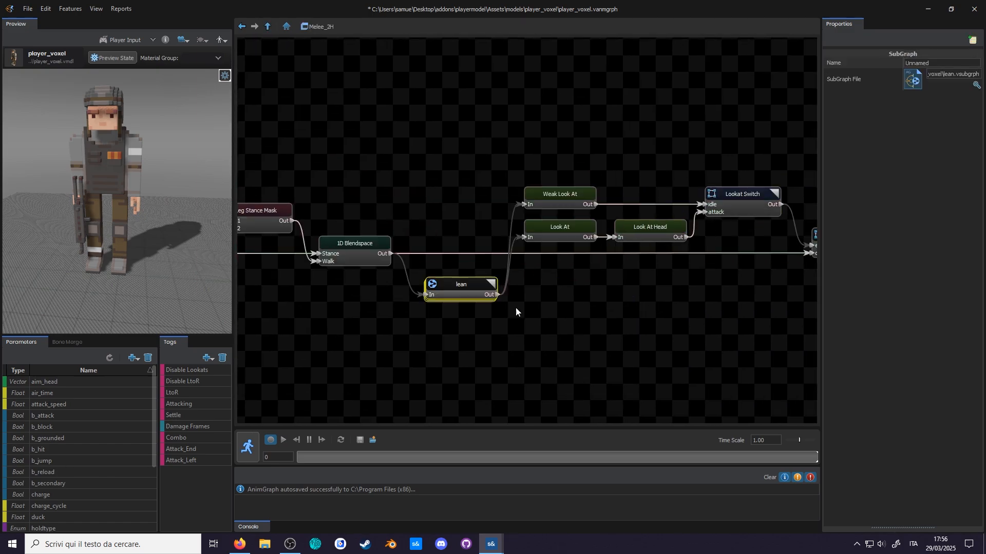
{"action": "left_click_drag", "start_coordinate": [495, 295], "coordinate": [811, 253]}
{"action": "left_click", "coordinate": [267, 26]}
{"action": "middle_click_drag", "start_coordinate": [426, 180], "coordinate": [368, 154]}
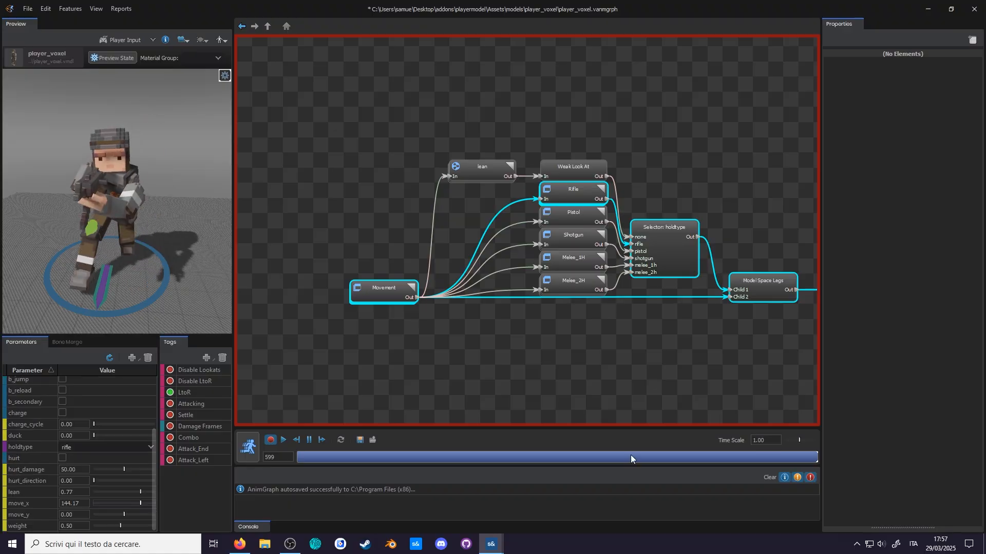
Step: Scrub the recorded preview to examine the rifle lean pose, and inspect the lean clip inside the Rifle group's lean subgraph
{"action": "left_click_drag", "start_coordinate": [630, 458], "coordinate": [720, 463]}
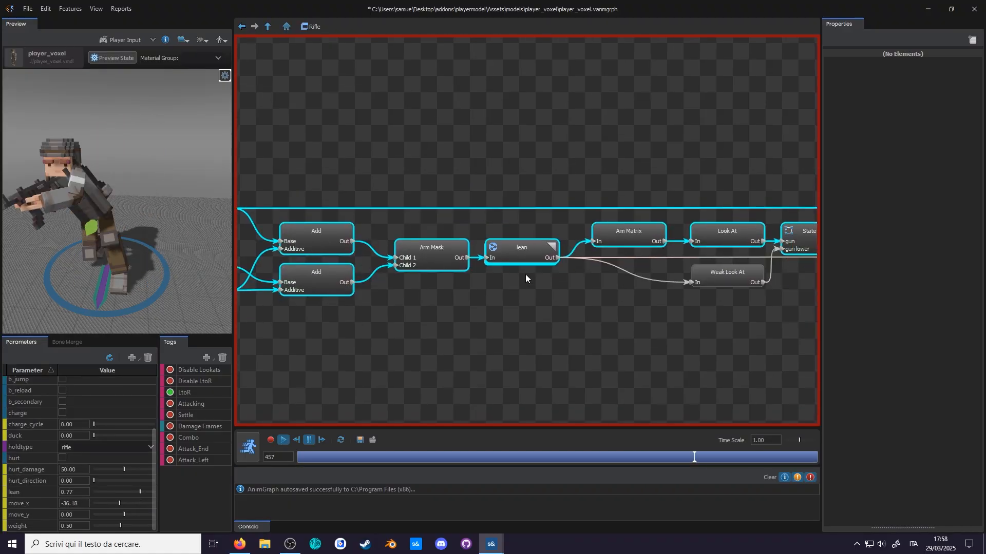
{"action": "double_click", "coordinate": [525, 253]}
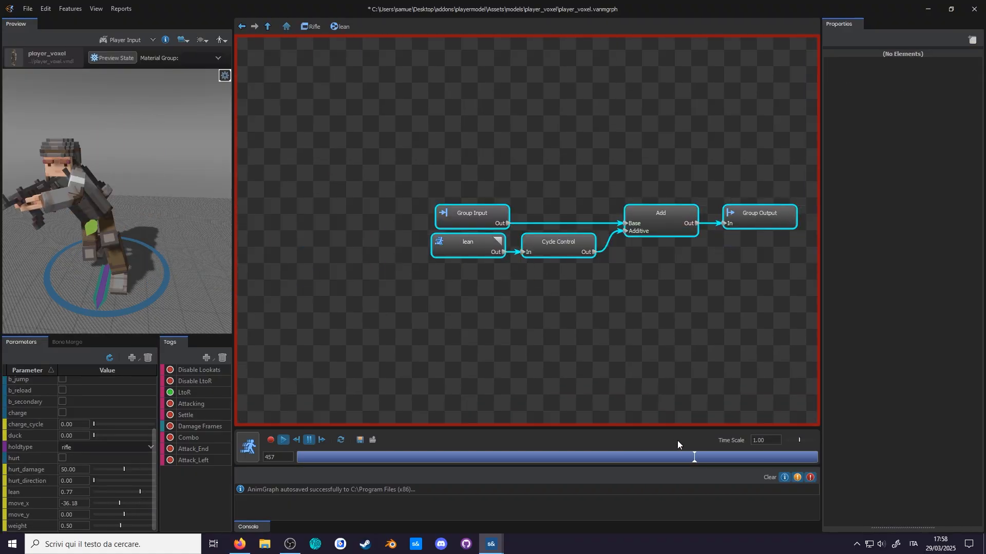
{"action": "left_click_drag", "start_coordinate": [695, 457], "coordinate": [694, 457]}
{"action": "left_click", "coordinate": [481, 253]}
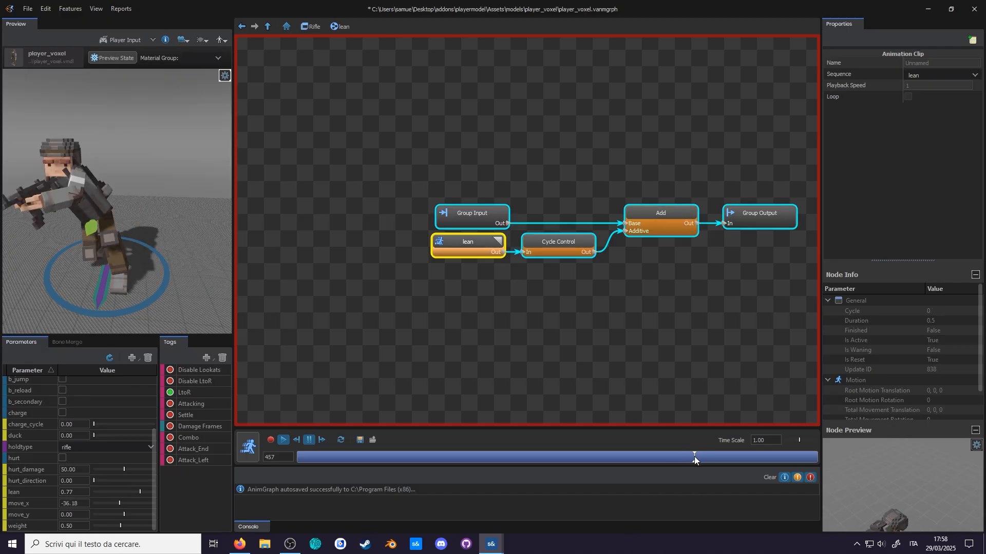
{"action": "left_click_drag", "start_coordinate": [694, 457], "coordinate": [695, 457]}
Step: Add a 1D Blendspace node to the lean subgraph and delete the Cycle Control node
{"action": "right_click", "coordinate": [585, 286]}
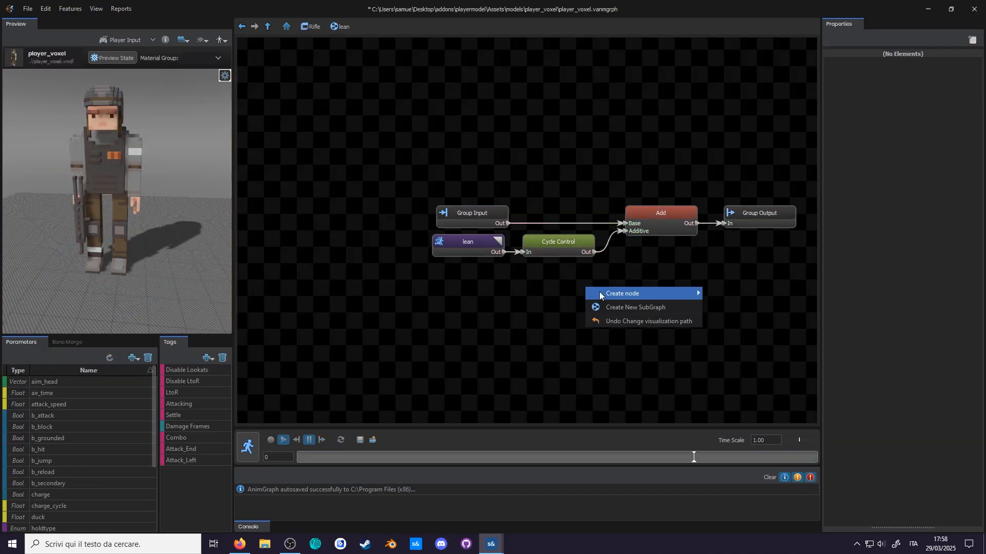
{"action": "mouse_move", "coordinate": [599, 291]}
{"action": "left_click", "coordinate": [734, 308]}
{"action": "left_click_drag", "start_coordinate": [637, 291], "coordinate": [584, 286]}
{"action": "left_click", "coordinate": [560, 248]}
{"action": "key", "text": "Delete"}
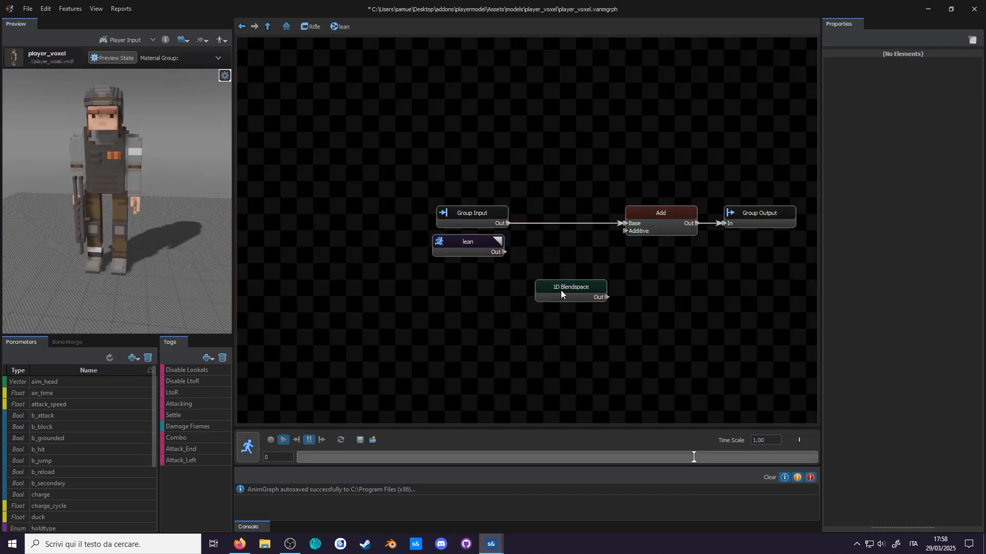
Step: Replace the lean clip with a Single Frame node using the lean sequence, and place a duplicate of it directly below
{"action": "left_click", "coordinate": [469, 251]}
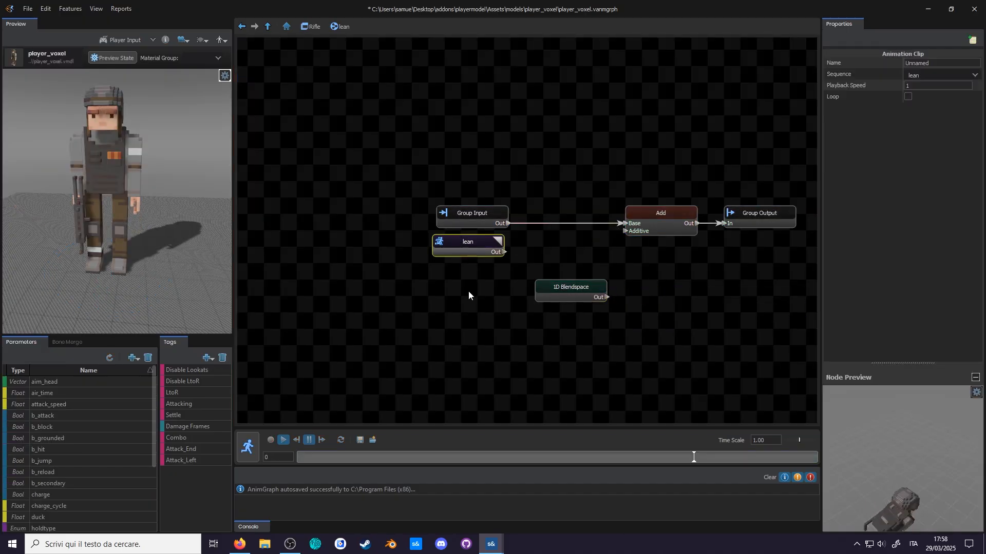
{"action": "key", "text": "Delete"}
{"action": "right_click", "coordinate": [479, 302]}
{"action": "mouse_move", "coordinate": [495, 308]}
{"action": "type", "text": "single"}
{"action": "left_click", "coordinate": [611, 328]}
{"action": "left_click_drag", "start_coordinate": [513, 312], "coordinate": [485, 253]}
{"action": "key", "text": "ctrl+c"}
{"action": "key", "text": "ctrl+v"}
{"action": "left_click_drag", "start_coordinate": [556, 248], "coordinate": [465, 283]}
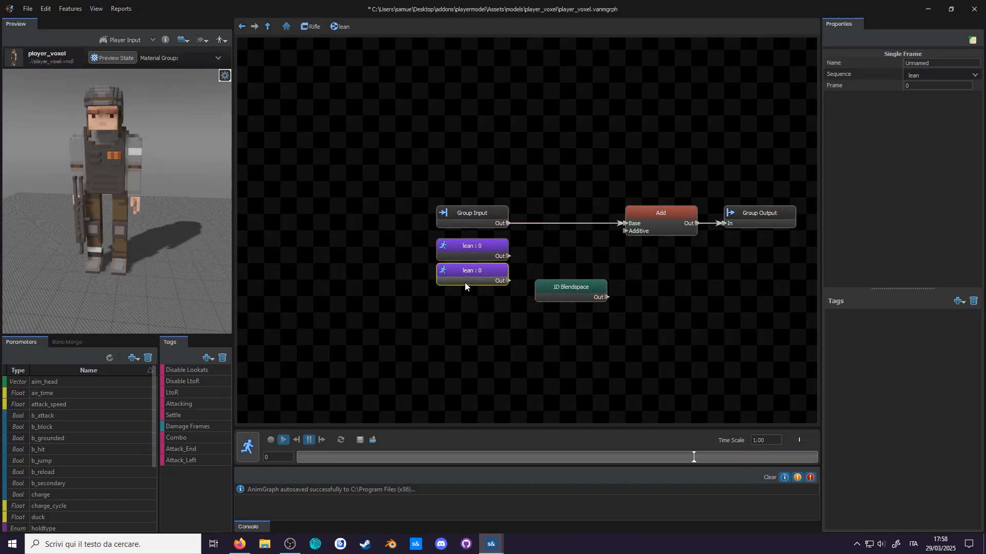
Step: Give the 1D Blendspace three blend items with blend values -1, 0 and 1
{"action": "left_click", "coordinate": [568, 298]}
{"action": "left_click", "coordinate": [975, 74]}
{"action": "type", "text": "1"}
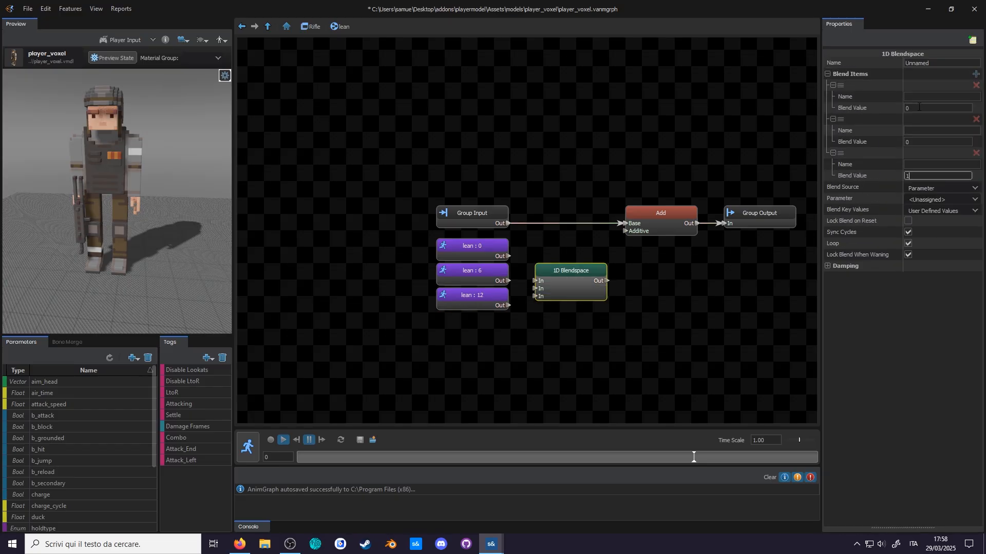
{"action": "type", "text": "-1"}
Step: Connect the lean frames 0, 6 and 12 to the blendspace inputs and feed its output to the Add node's additive input
{"action": "left_click_drag", "start_coordinate": [570, 287], "coordinate": [570, 263]}
{"action": "left_click_drag", "start_coordinate": [508, 305], "coordinate": [535, 289]}
{"action": "left_click_drag", "start_coordinate": [508, 281], "coordinate": [535, 281]}
{"action": "left_click_drag", "start_coordinate": [508, 257], "coordinate": [534, 274]}
{"action": "left_click_drag", "start_coordinate": [607, 272], "coordinate": [626, 231]}
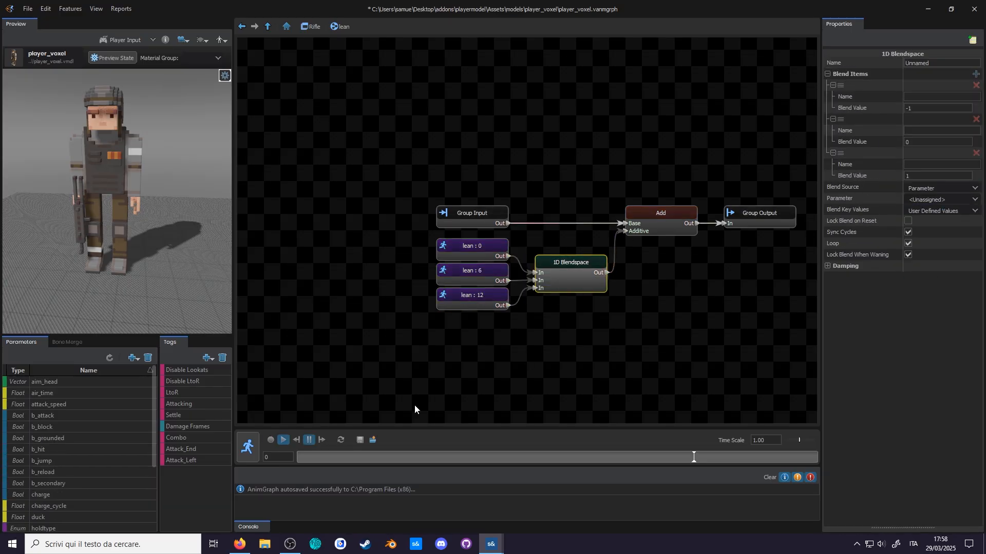
Step: Set the lean parameter's minimum value to -1 and use the parameter to drive the 1D Blendspace
{"action": "scroll", "coordinate": [45, 449], "scroll_direction": "down", "scroll_amount": 3}
{"action": "left_click", "coordinate": [40, 493]}
{"action": "left_click_drag", "start_coordinate": [919, 74], "coordinate": [881, 86]}
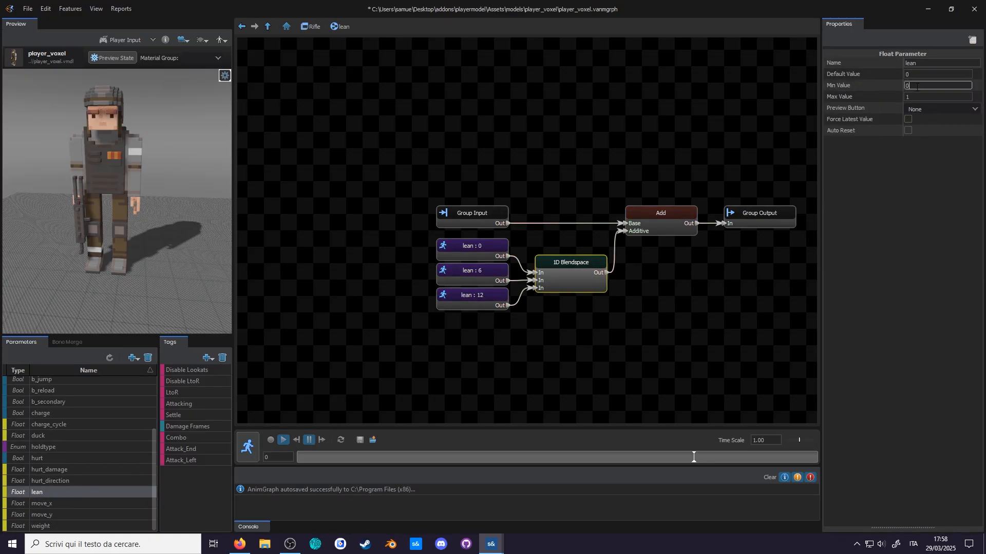
{"action": "type", "text": "-1"}
{"action": "mouse_move", "coordinate": [108, 489]}
{"action": "left_mouse_down"}
{"action": "mouse_move", "coordinate": [154, 492]}
{"action": "mouse_move", "coordinate": [108, 495]}
{"action": "left_mouse_up"}
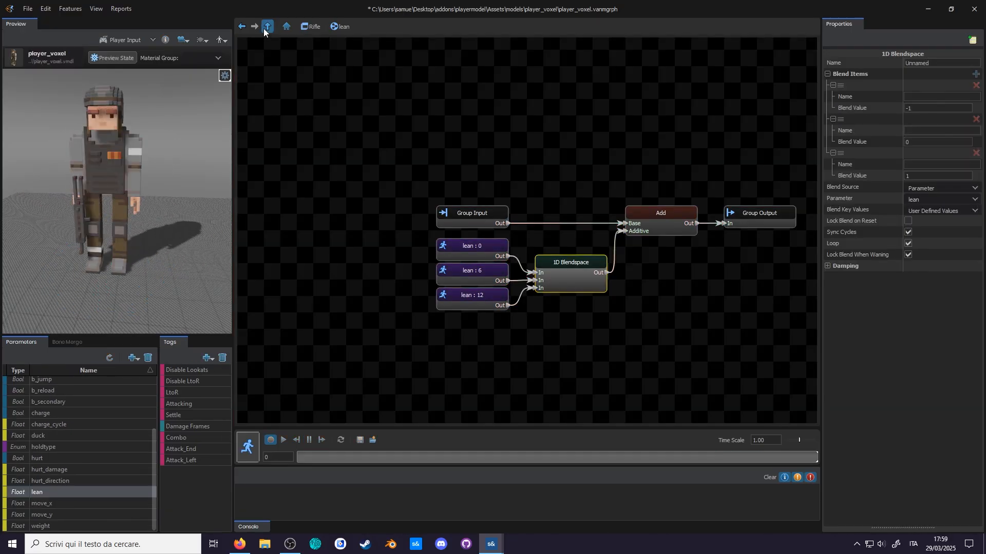
{"action": "left_click", "coordinate": [266, 28]}
{"action": "scroll", "coordinate": [523, 257], "scroll_direction": "down", "scroll_amount": 3}
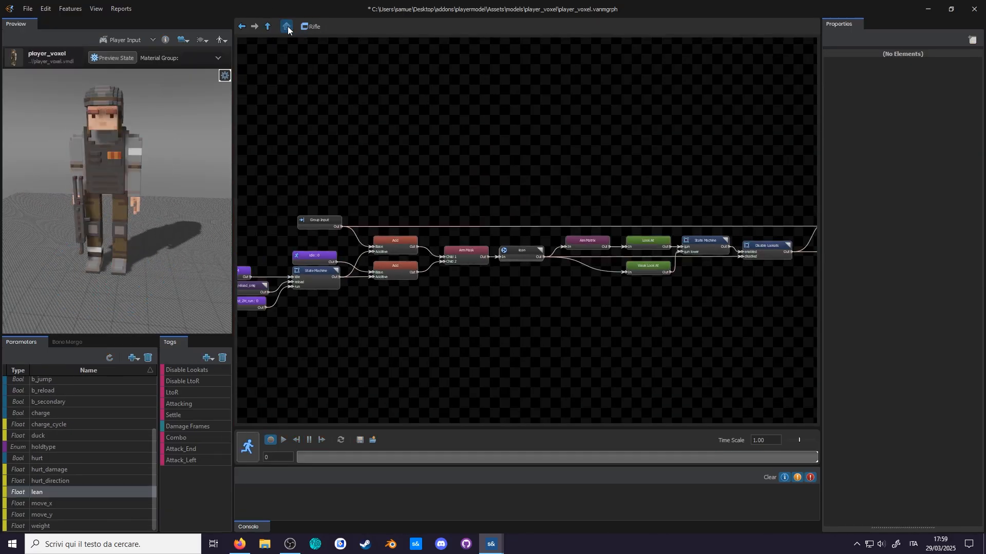
{"action": "left_click", "coordinate": [288, 28]}
{"action": "double_click", "coordinate": [564, 192]}
{"action": "double_click", "coordinate": [705, 265]}
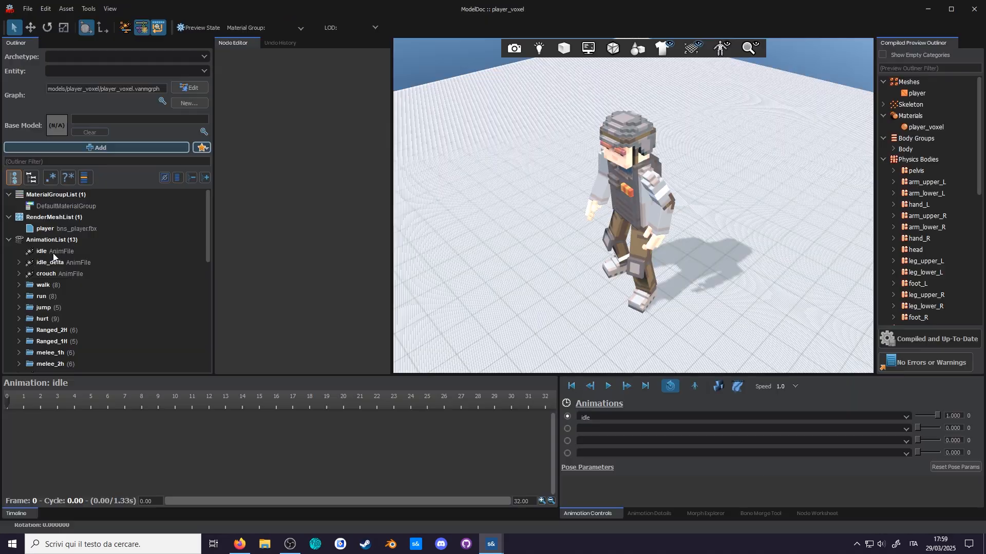
Step: In ModelDoc, create a prefab from the player_voxel AnimationList and save it as animationset
{"action": "right_click", "coordinate": [63, 245]}
{"action": "left_click", "coordinate": [107, 354]}
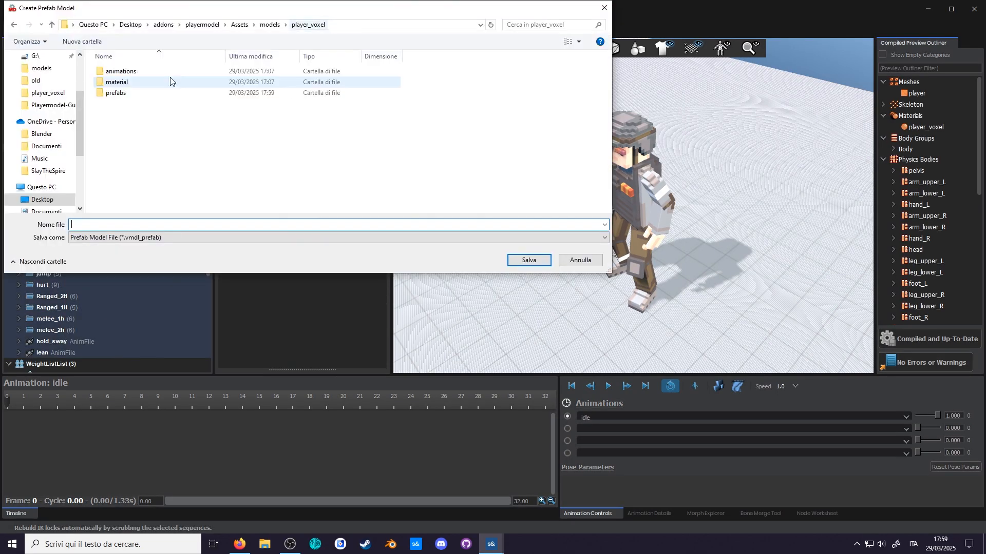
{"action": "left_click", "coordinate": [120, 93]}
{"action": "key", "text": "Delete"}
{"action": "left_click", "coordinate": [118, 223]}
{"action": "type", "text": "animationset"}
{"action": "key", "text": "Return"}
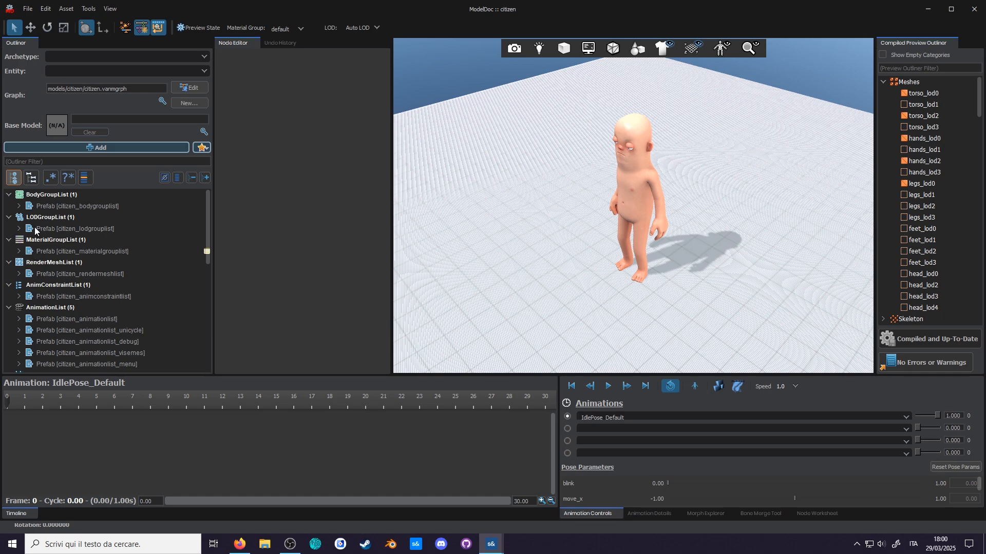
Step: Examine how the citizen model is assembled from prefabs, including its animation, weight, attachment, game data, hitbox and physics lists
{"action": "left_click", "coordinate": [35, 229]}
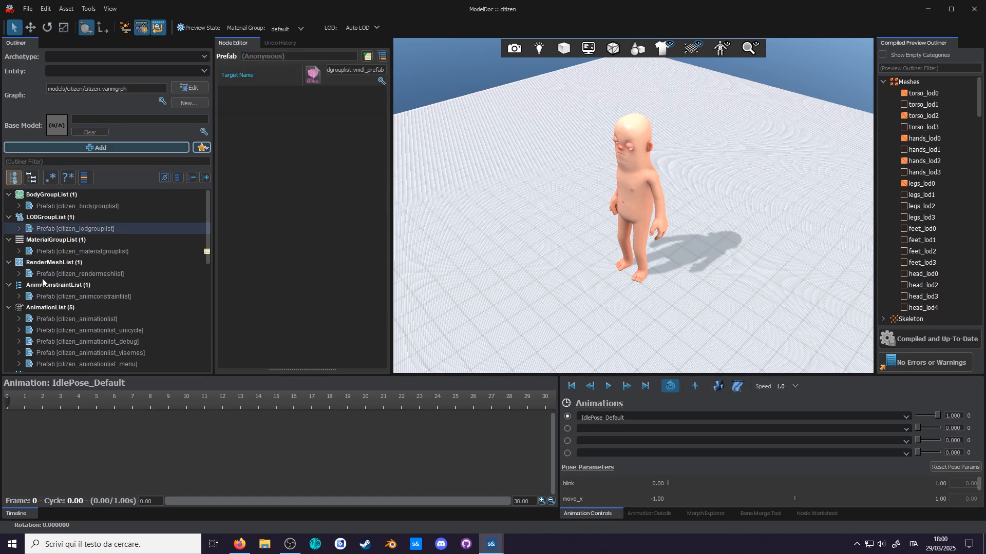
{"action": "scroll", "coordinate": [45, 283], "scroll_direction": "down", "scroll_amount": 1}
{"action": "left_click", "coordinate": [47, 299]}
{"action": "left_click", "coordinate": [20, 285]}
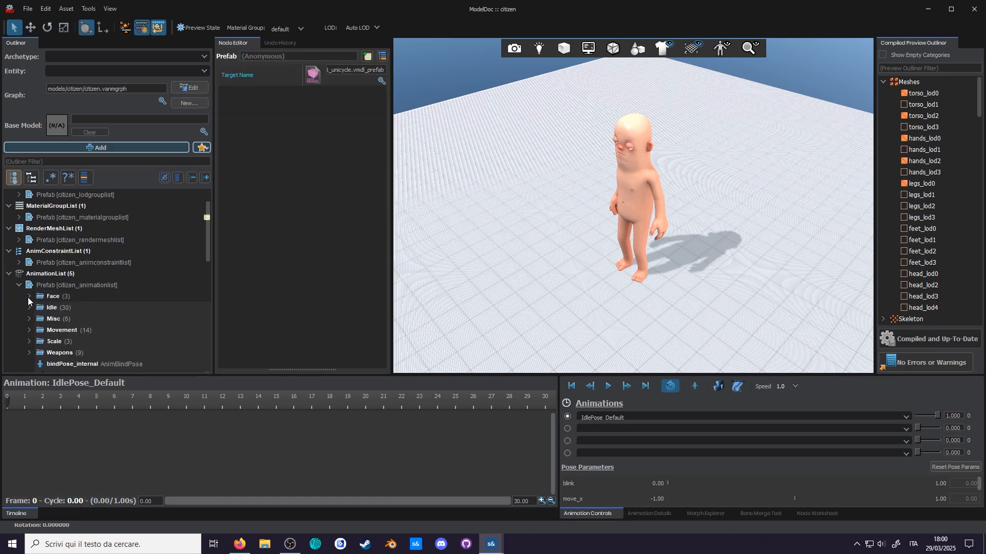
{"action": "scroll", "coordinate": [33, 299], "scroll_direction": "down", "scroll_amount": 2}
{"action": "left_click", "coordinate": [53, 308]}
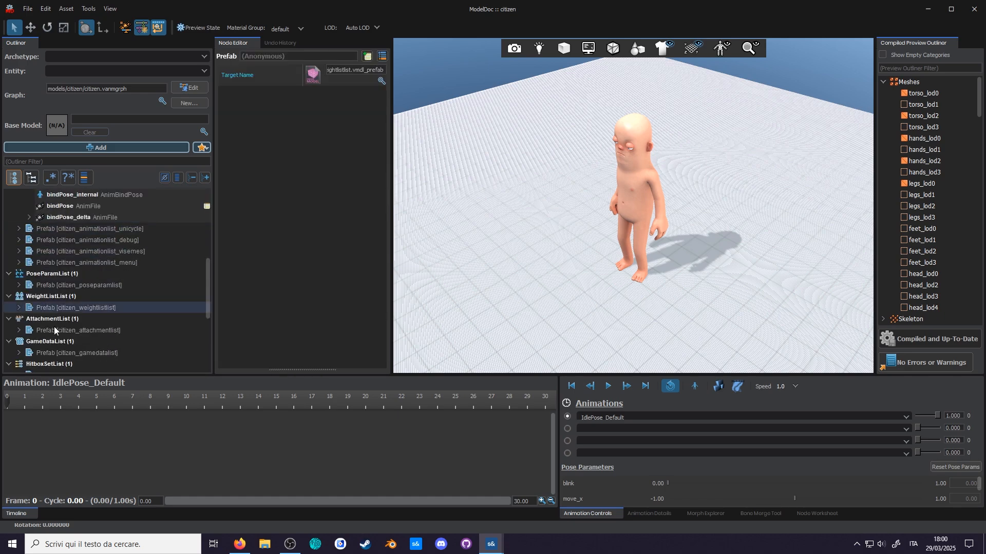
{"action": "left_click", "coordinate": [56, 330]}
{"action": "left_click", "coordinate": [57, 353]}
{"action": "scroll", "coordinate": [58, 358], "scroll_direction": "down", "scroll_amount": 2}
{"action": "left_click", "coordinate": [56, 331]}
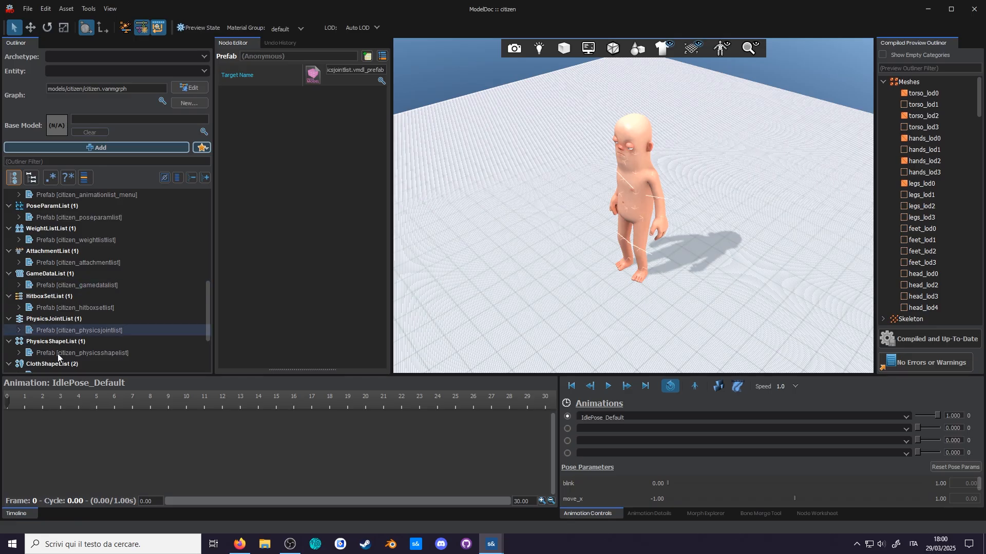
{"action": "left_click", "coordinate": [60, 353]}
{"action": "left_click", "coordinate": [72, 308]}
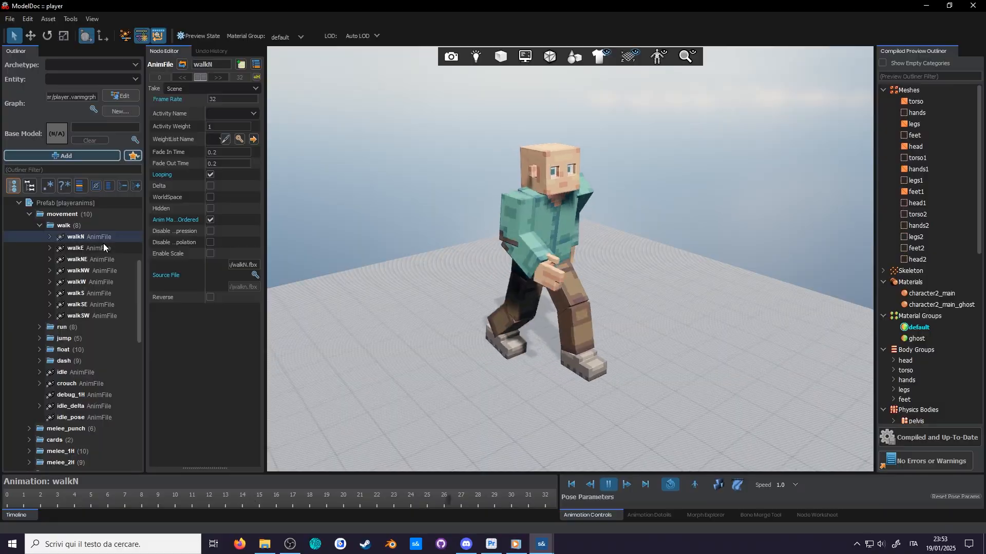
Step: Preview walk animations from the shared playeranims prefab, such as walkNE, on the player and etherial_being models
{"action": "left_click", "coordinate": [103, 244]}
{"action": "left_click", "coordinate": [100, 259]}
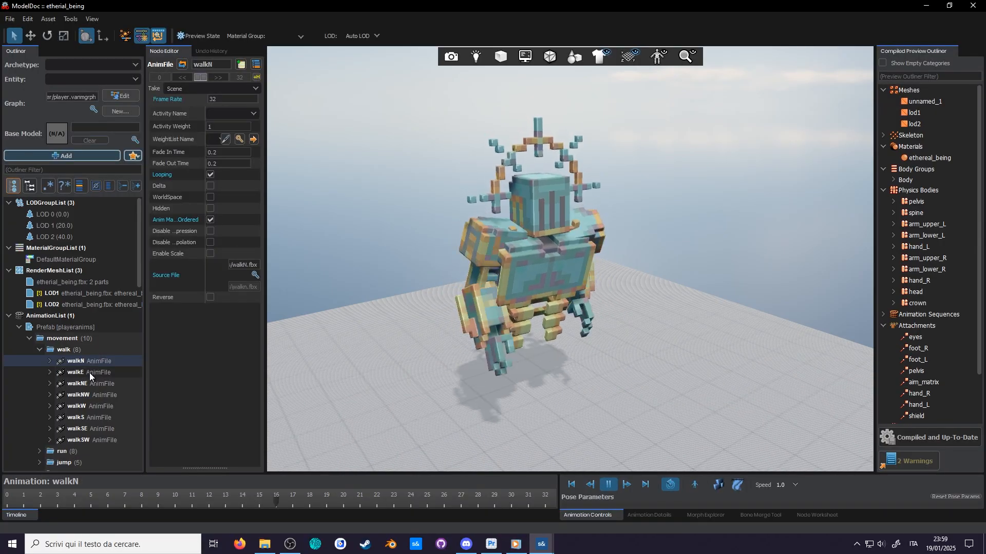
{"action": "left_click", "coordinate": [89, 383]}
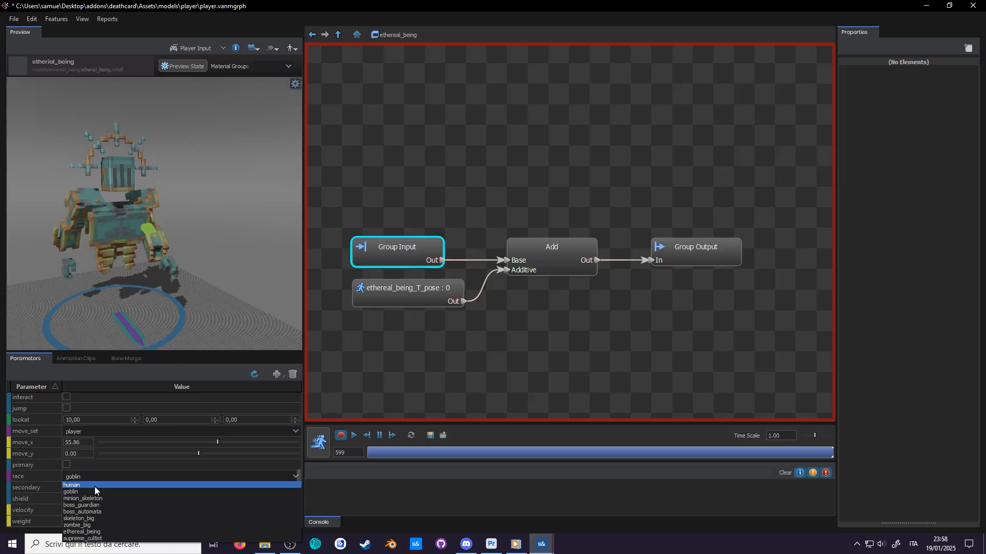
Step: Try different race values on the etherial_being preview in the animation graph, ending with boss_automata
{"action": "left_click", "coordinate": [96, 498]}
{"action": "left_click", "coordinate": [95, 477]}
{"action": "left_click", "coordinate": [96, 499]}
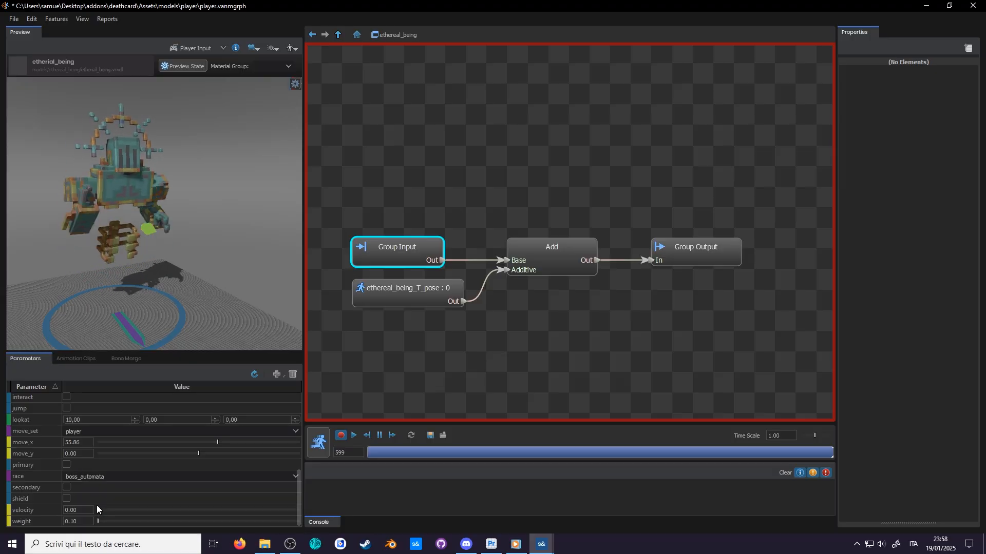